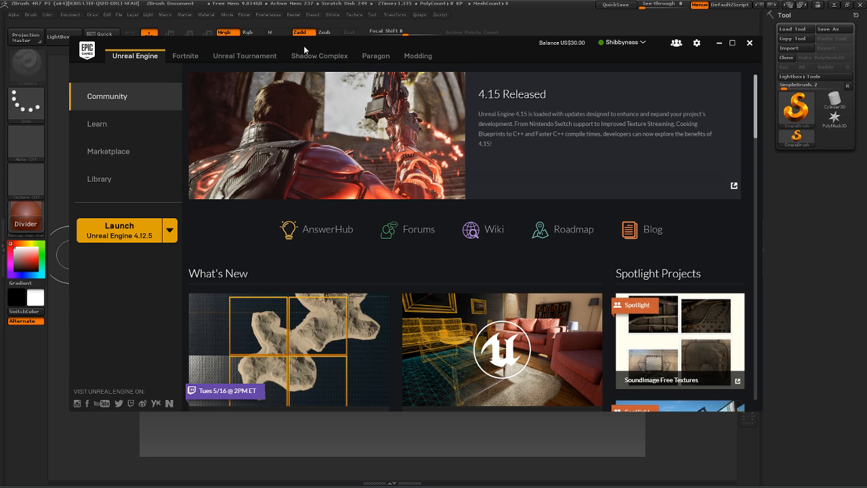
Move the Epic Games launcher out of the way and switch to Chrome with the Textures.com rock category, maximizing its window
left_click_drag(304, 45, 0, 47)
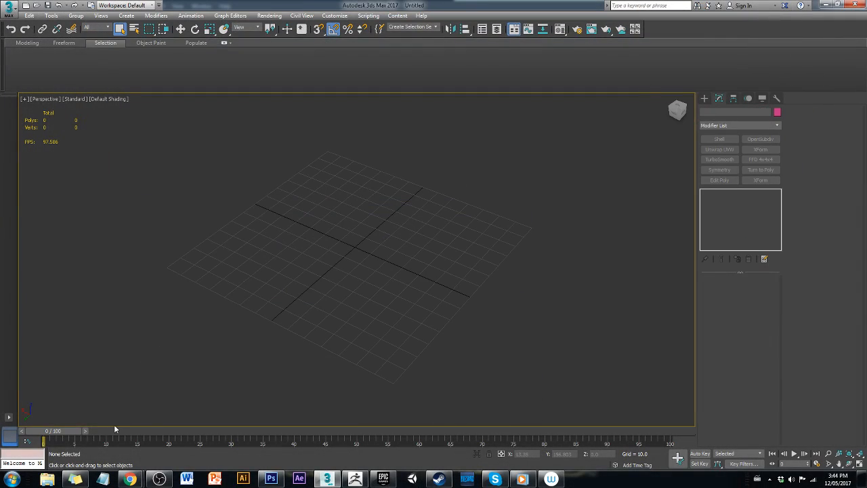
mouse_move(129, 479)
left_click(68, 433)
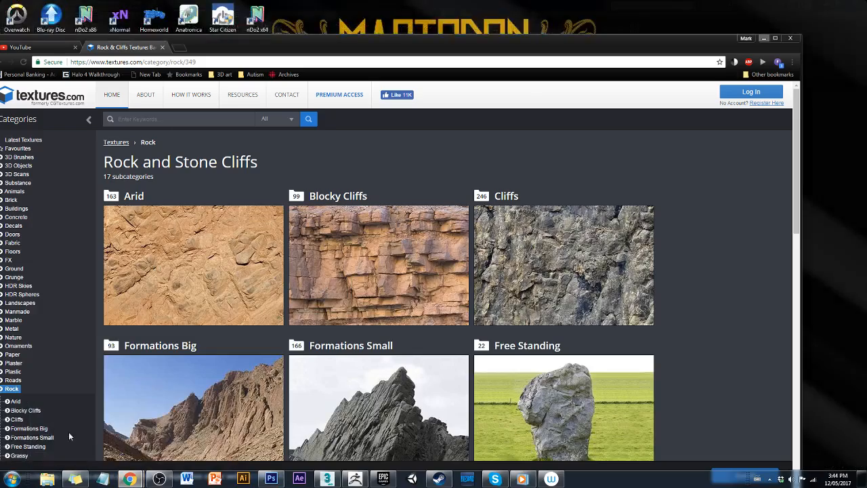
left_click_drag(464, 48, 459, 3)
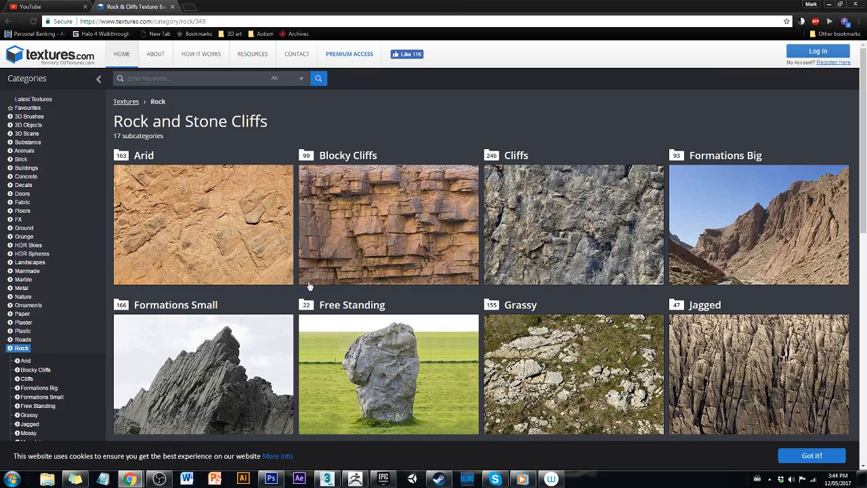
Look through the Rock and Stone Cliffs subcategories on Textures.com for the kinds of rock surface available
scroll(308, 286, "down", 2)
scroll(308, 287, "down", 2)
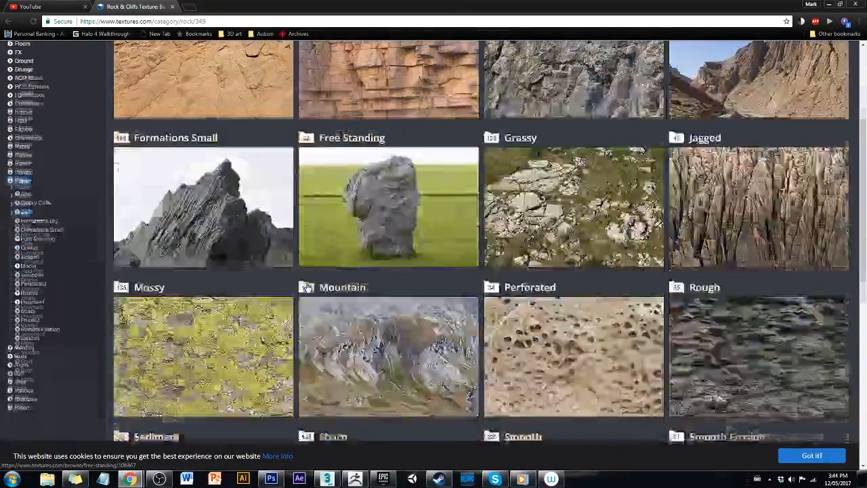
scroll(307, 288, "down", 2)
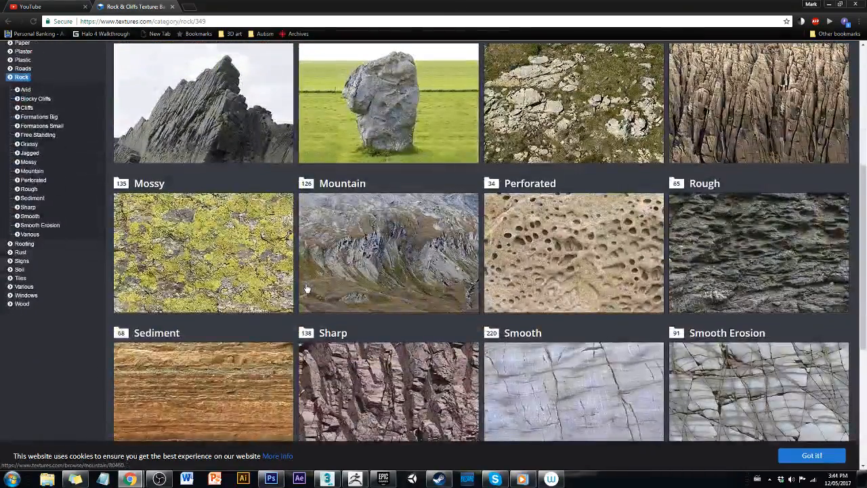
scroll(305, 290, "down", 1)
scroll(302, 290, "up", 3)
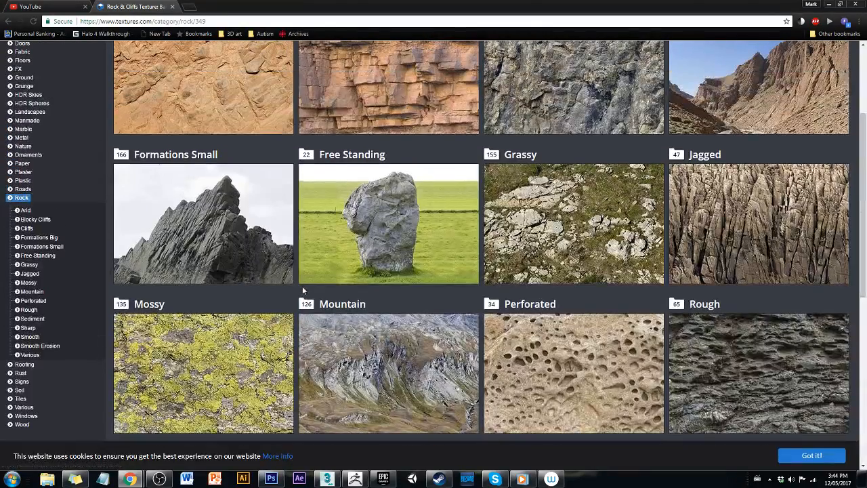
scroll(299, 290, "up", 2)
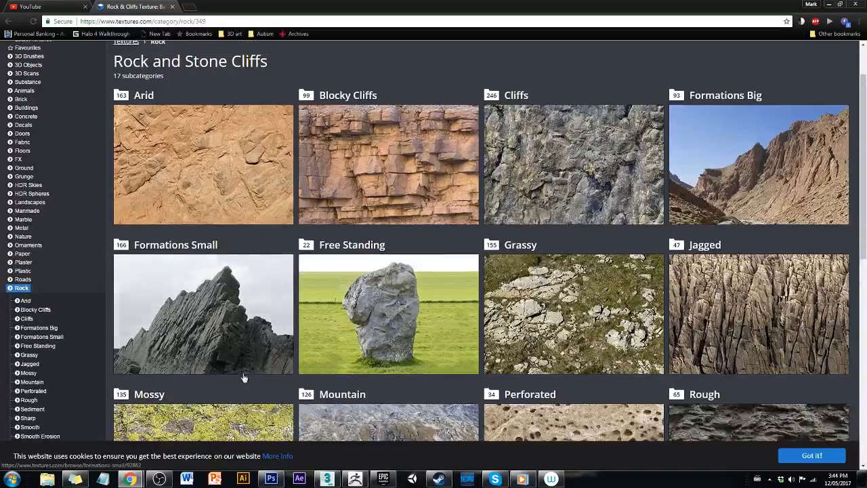
Search Google Images for "rocks" in a new browser tab
left_click(189, 6)
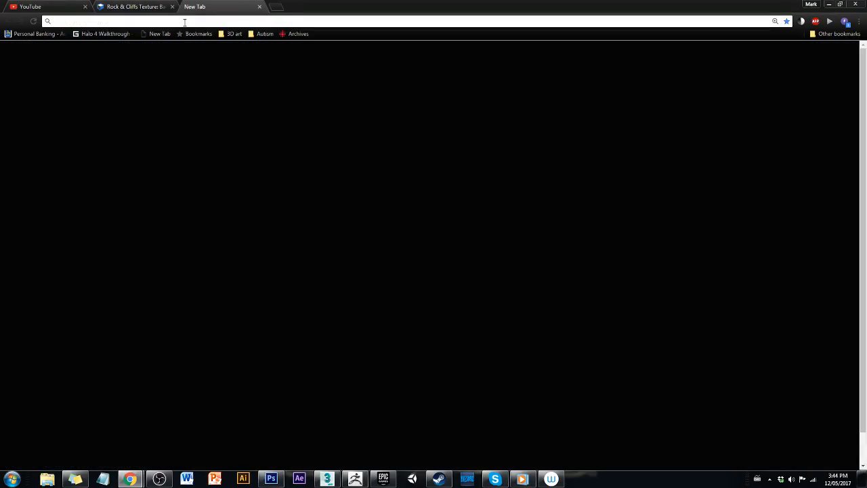
type("rocks")
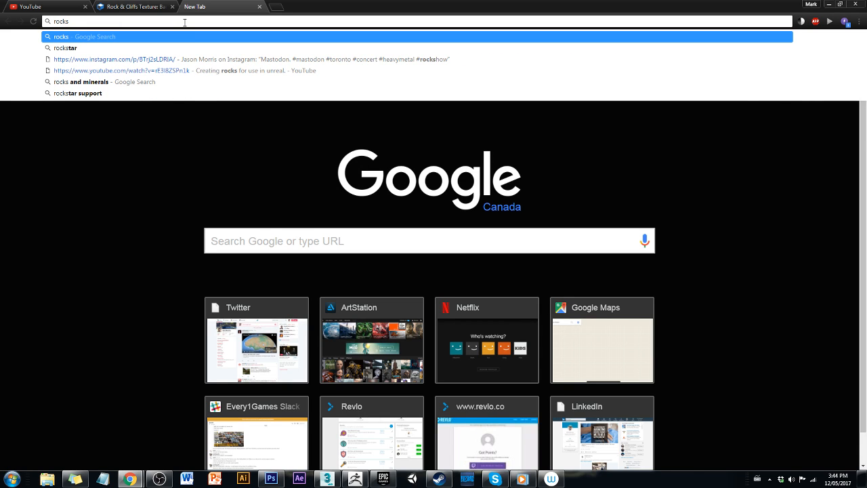
key("Return")
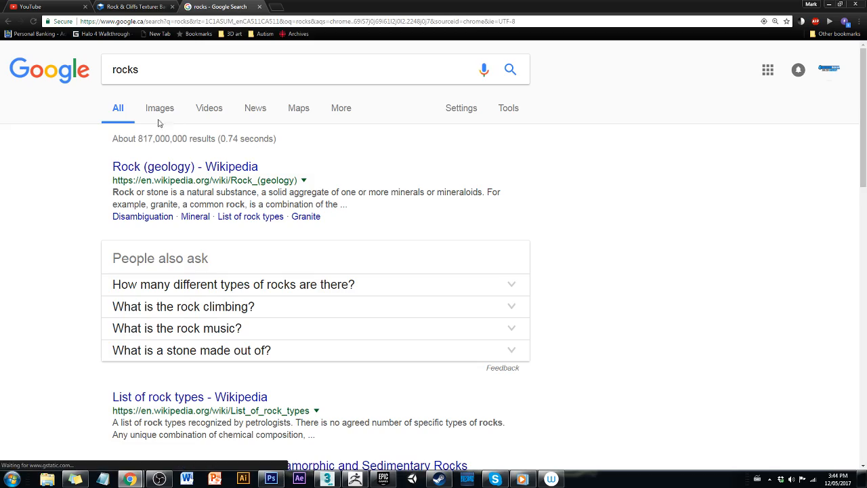
left_click(161, 111)
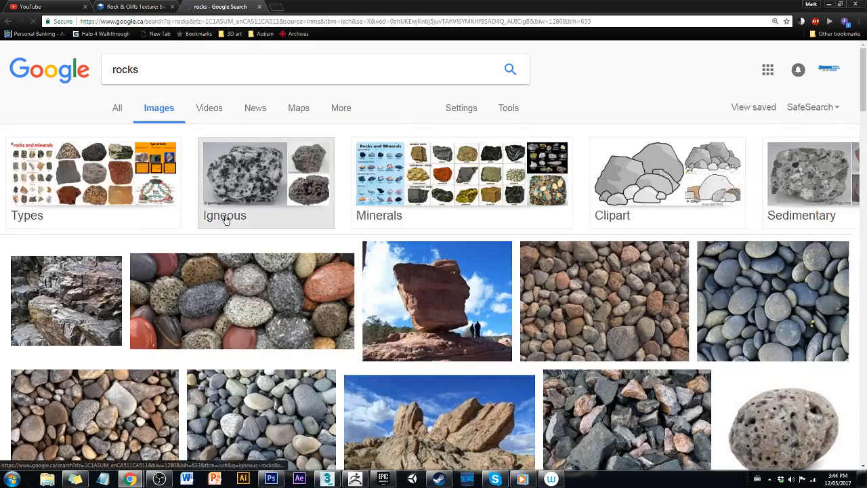
Browse the rock image results, examining the different shapes and surfaces usable as reference
scroll(230, 213, "down", 2)
scroll(225, 213, "down", 4)
scroll(223, 214, "up", 2)
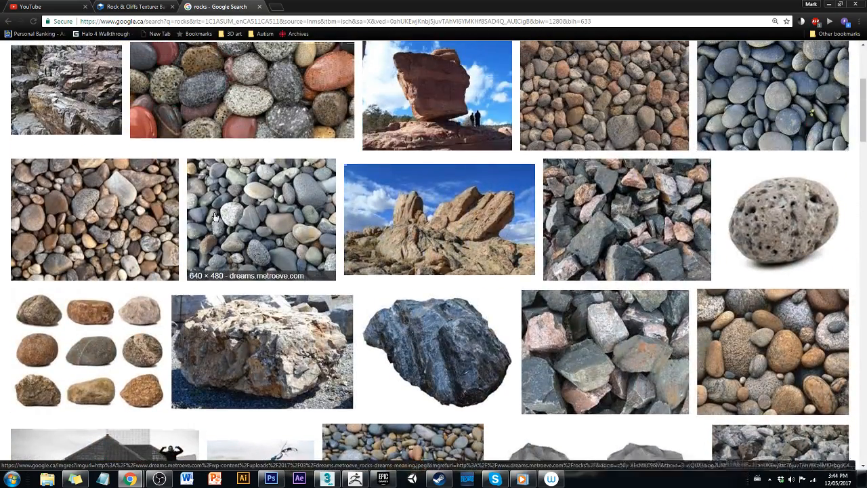
scroll(214, 216, "up", 2)
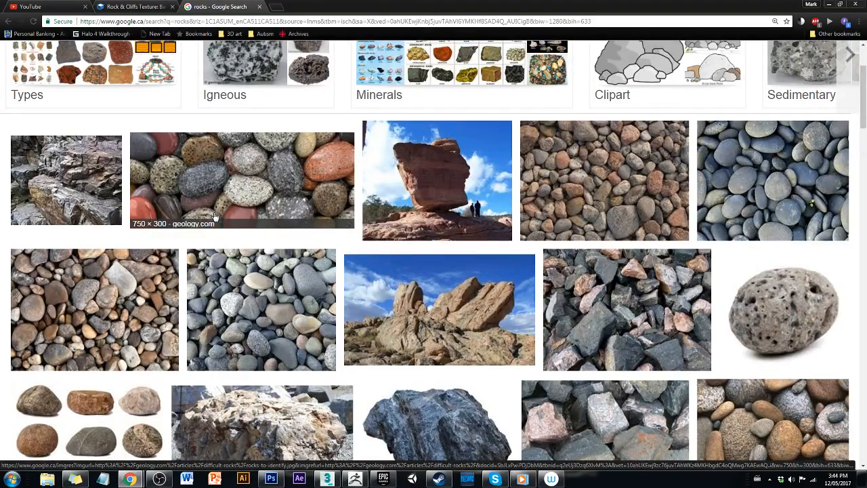
scroll(214, 215, "down", 3)
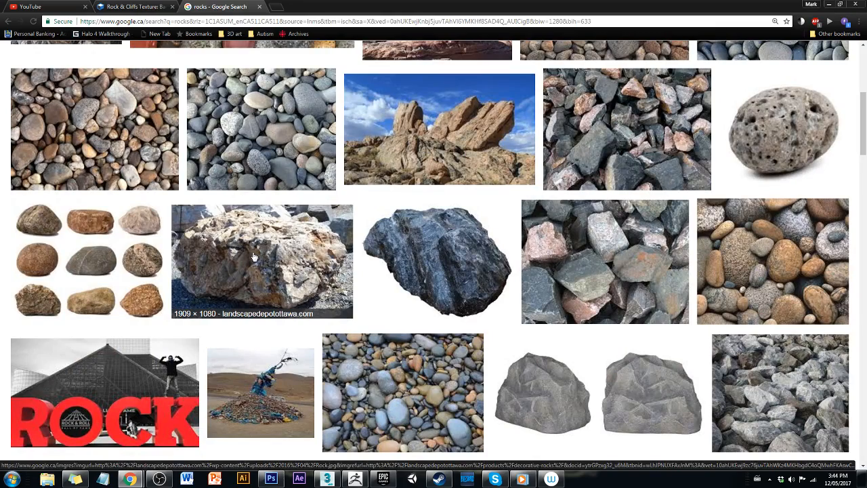
scroll(295, 290, "down", 6)
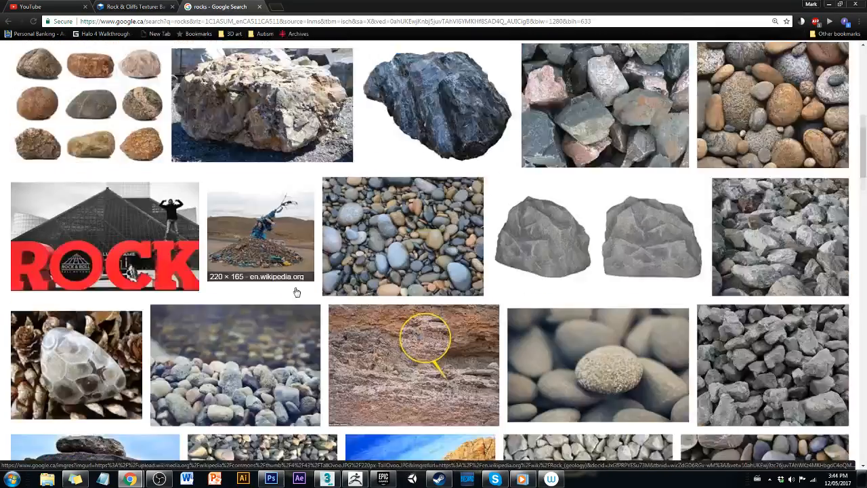
scroll(296, 290, "down", 2)
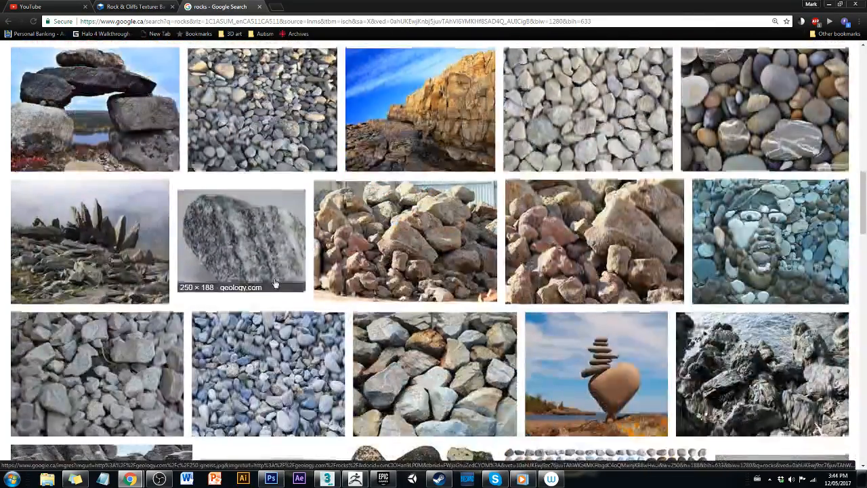
scroll(275, 283, "down", 4)
scroll(275, 283, "down", 4)
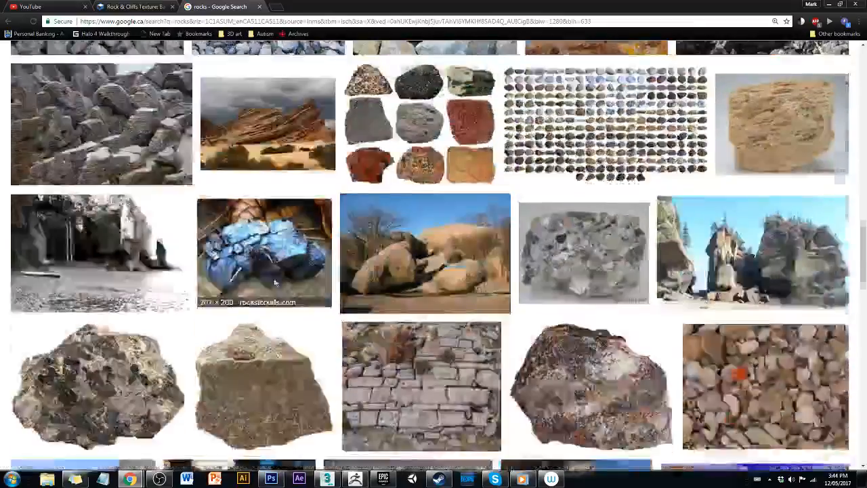
scroll(275, 283, "down", 4)
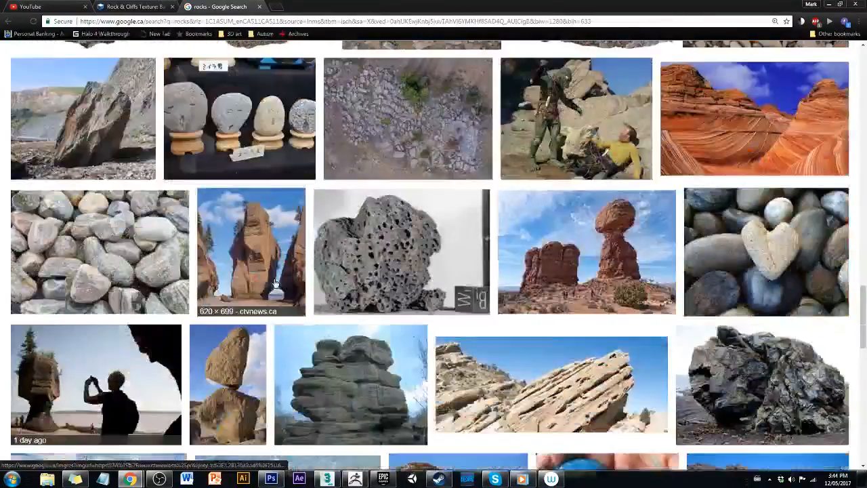
Preview the Vasquez Rocks image with the Star Trek scene, and close the preview
scroll(485, 204, "up", 1)
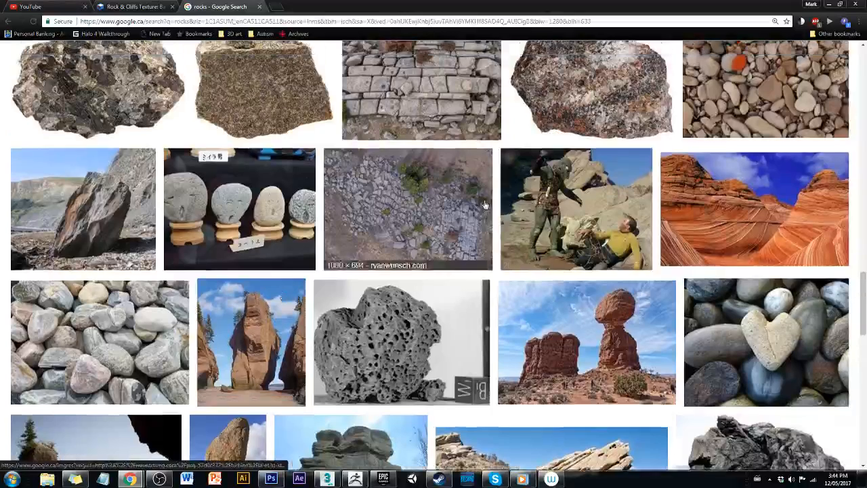
left_click(574, 174)
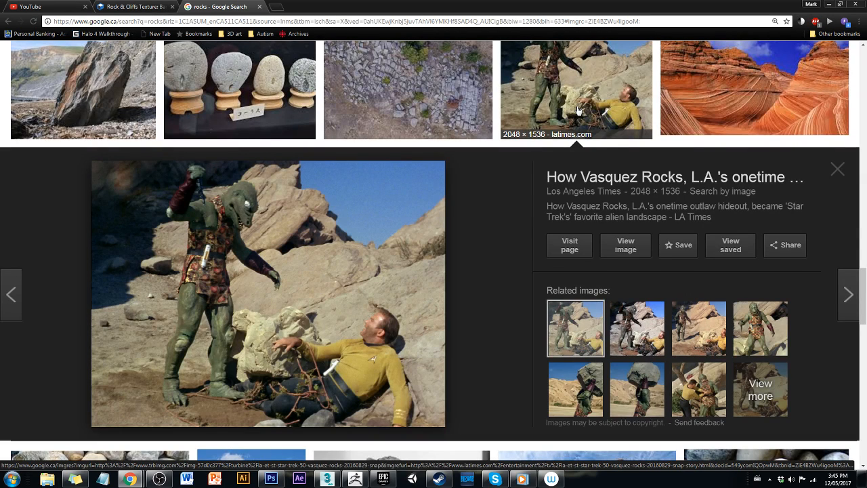
left_click(578, 110)
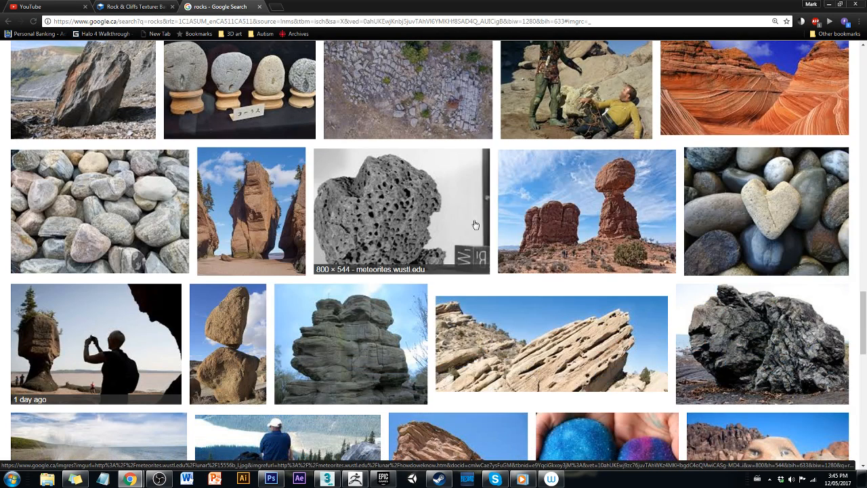
Examine more of the rock photos further down the results, and return to the start of the results page
scroll(475, 224, "up", 2)
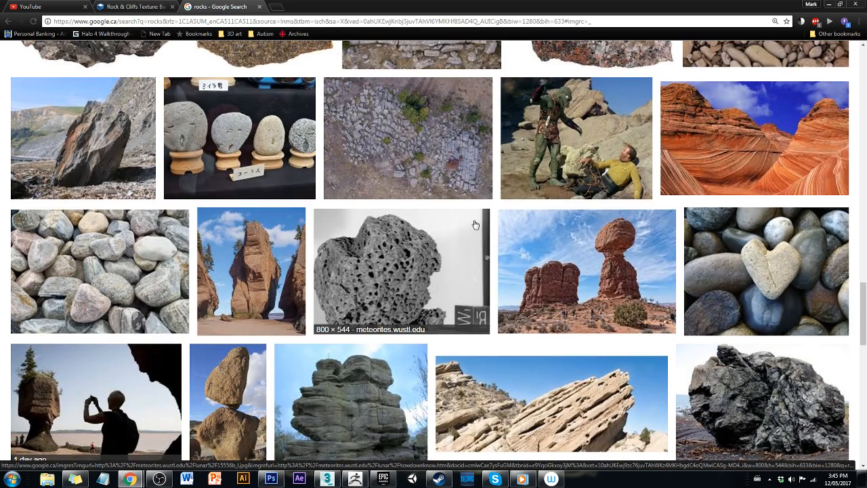
scroll(475, 224, "down", 4)
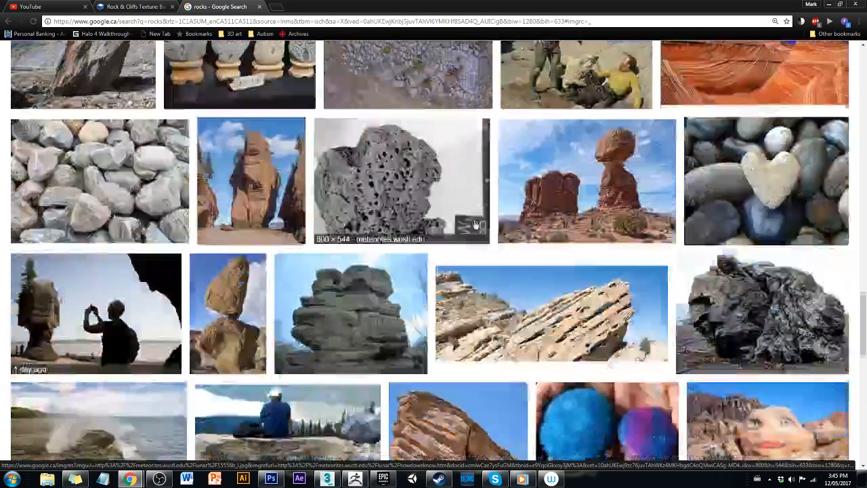
scroll(475, 224, "down", 3)
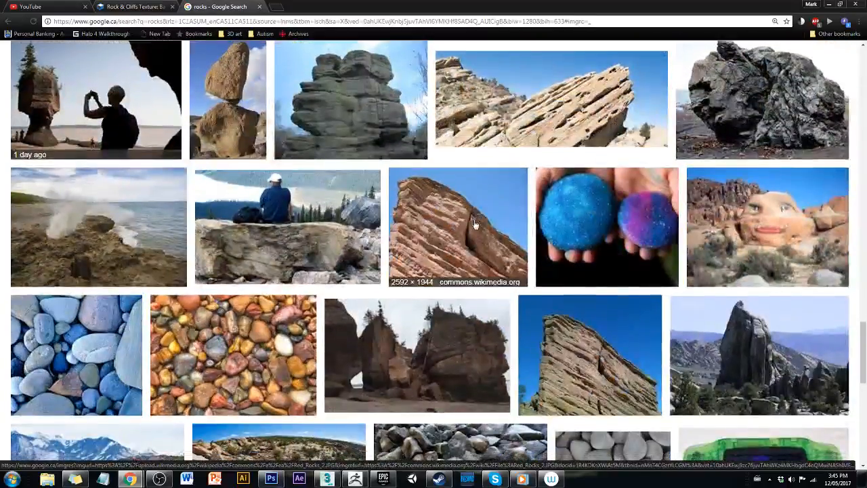
scroll(475, 225, "down", 2)
scroll(474, 224, "up", 1)
scroll(474, 224, "up", 9)
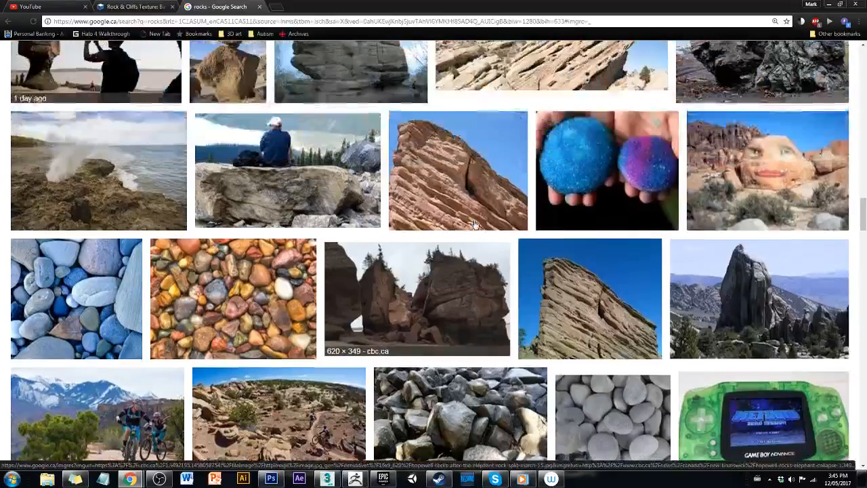
scroll(474, 224, "up", 10)
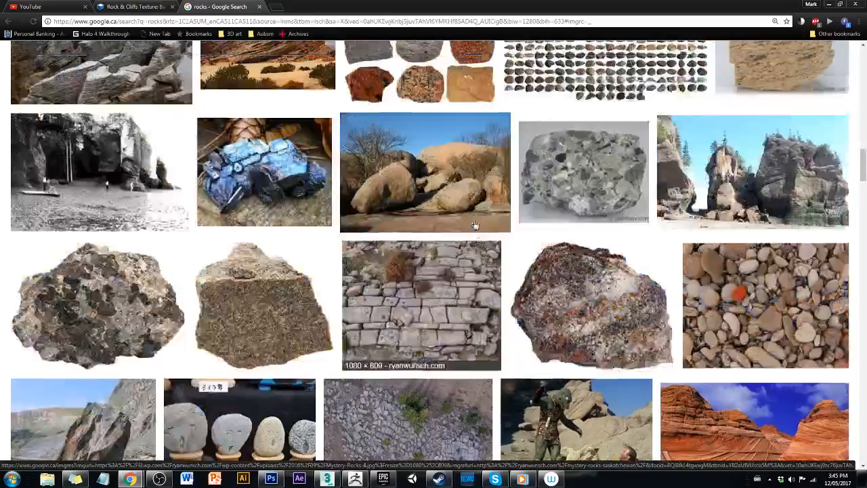
scroll(474, 224, "up", 10)
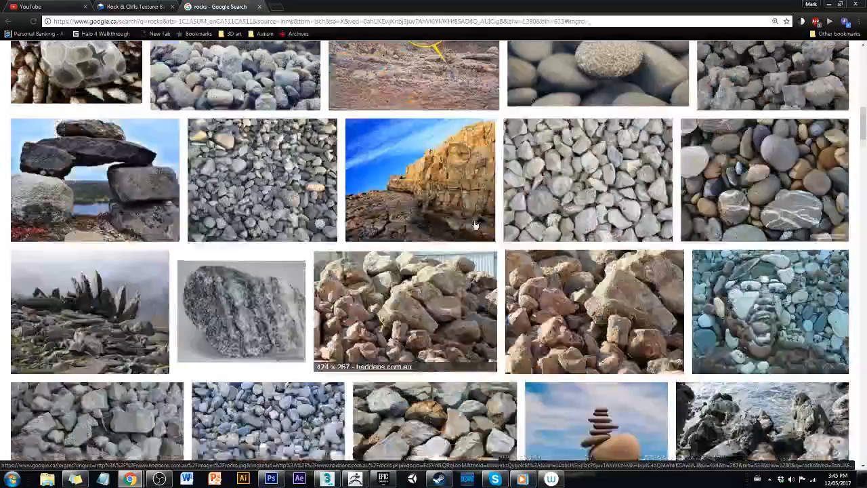
scroll(474, 224, "up", 5)
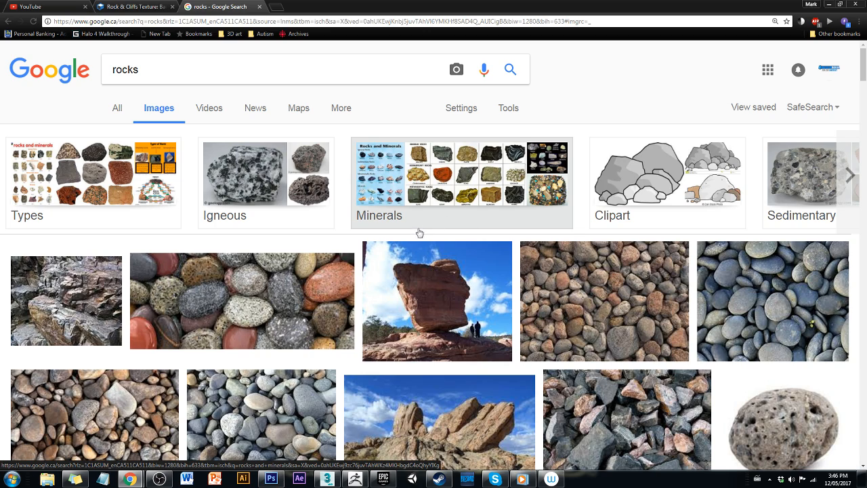
scroll(406, 234, "down", 1)
scroll(397, 244, "up", 1)
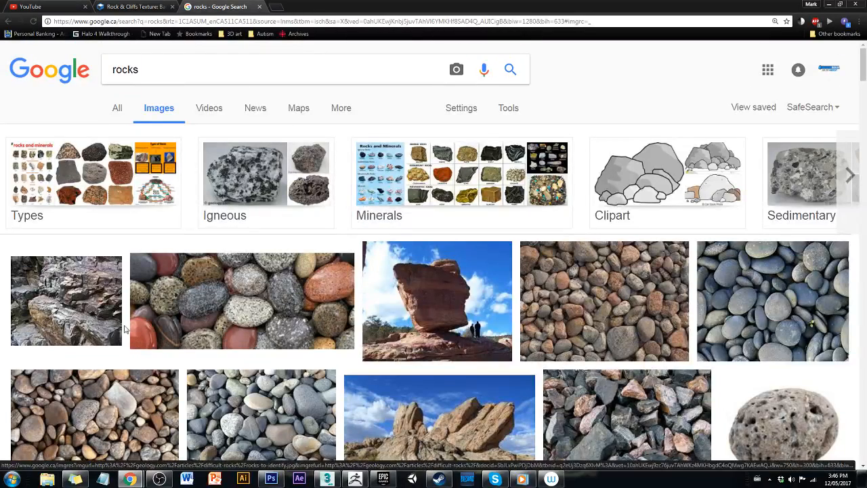
Change the image search to "rock formations" and open the preview of the Twyfelfontein Organ Pipes column rocks
left_click(145, 73)
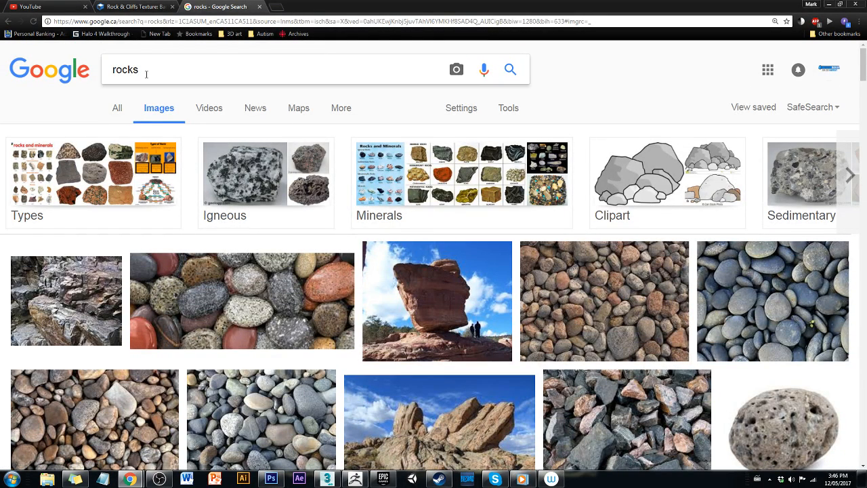
key("BackSpace")
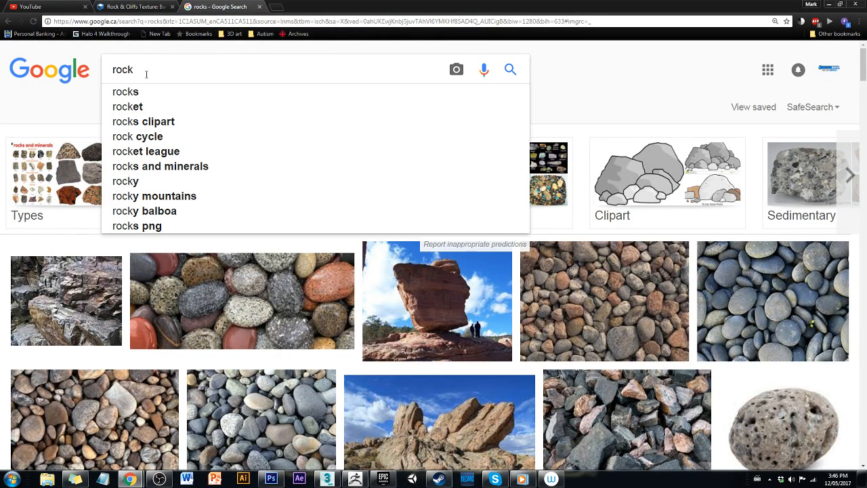
type("for")
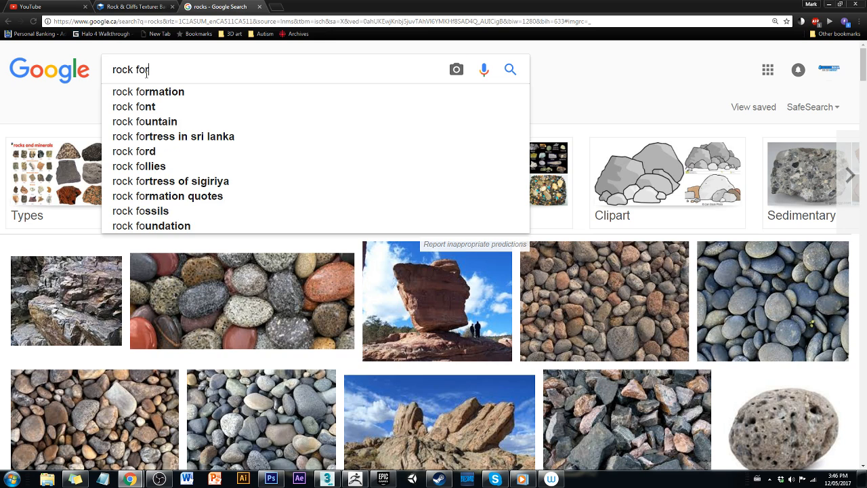
type("mations")
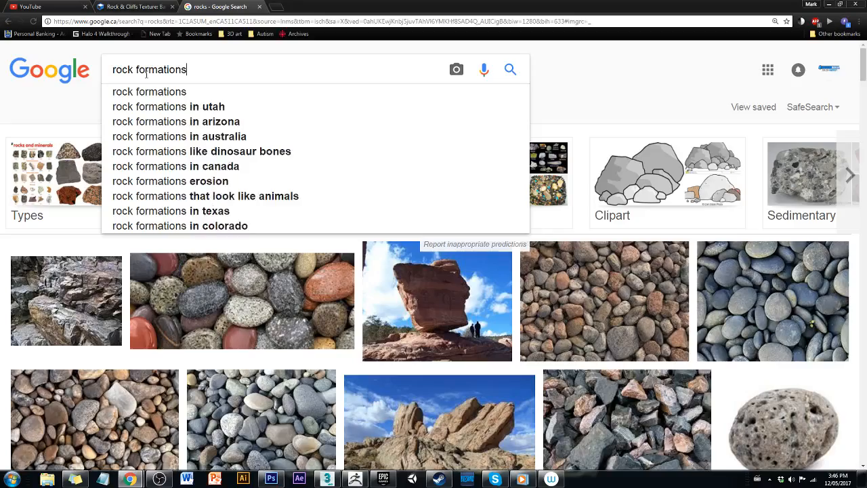
key("Return")
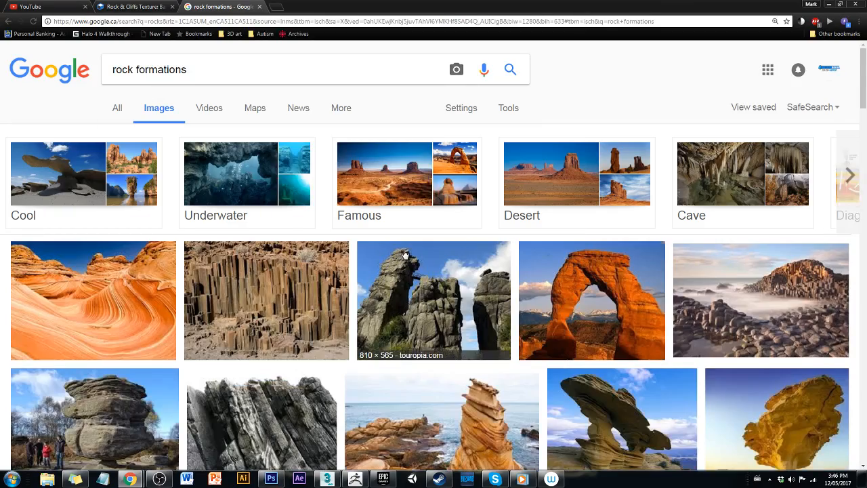
scroll(404, 254, "down", 2)
left_click(259, 129)
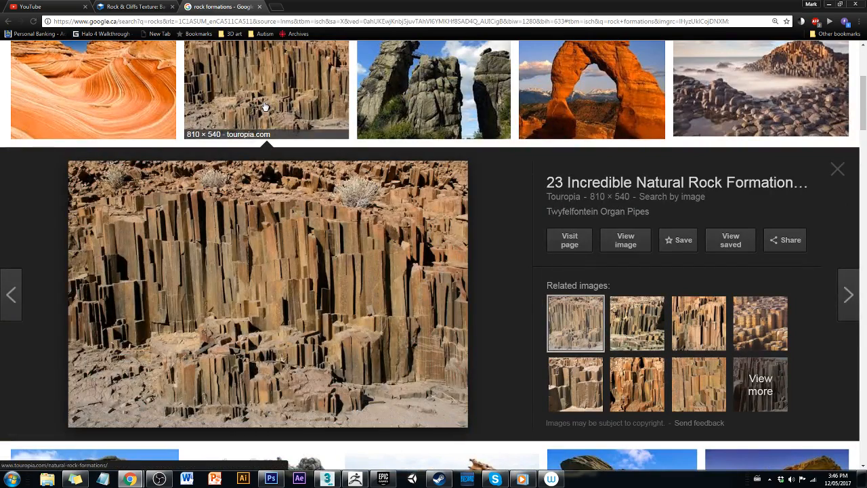
Close the column rocks preview and browse the rock formation results, examining the varied shapes, layering and surfaces usable as reference
left_click(265, 107)
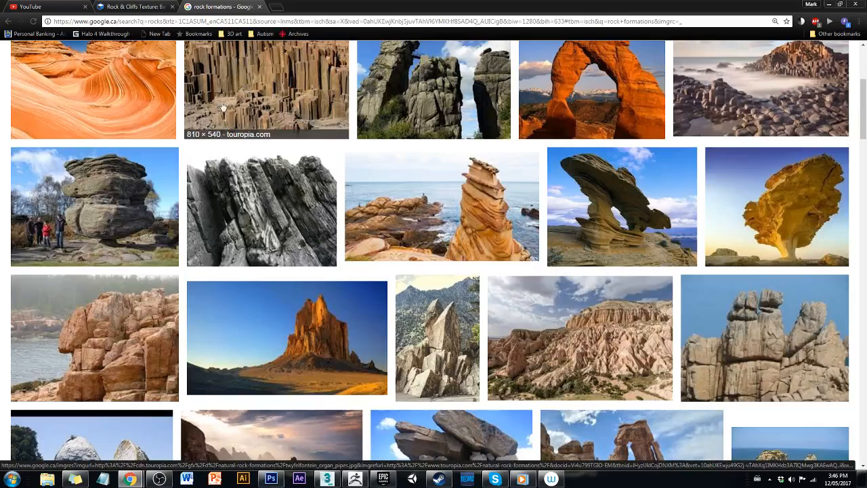
scroll(244, 239, "down", 1)
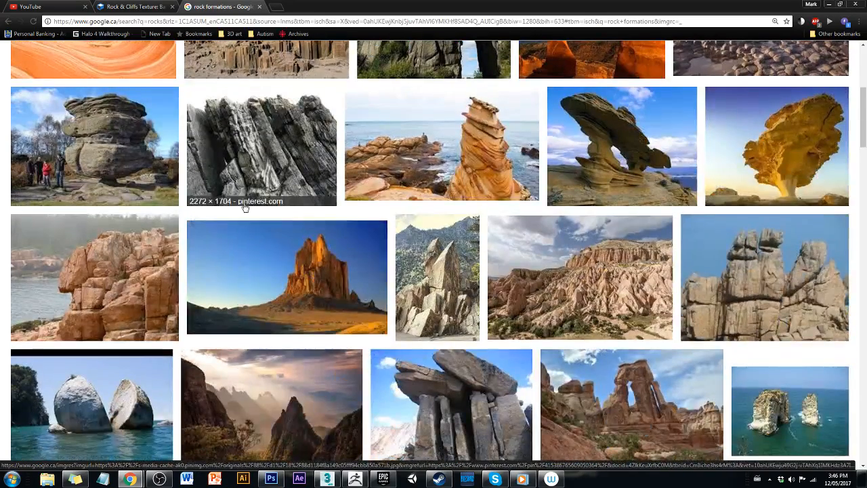
scroll(246, 201, "up", 1)
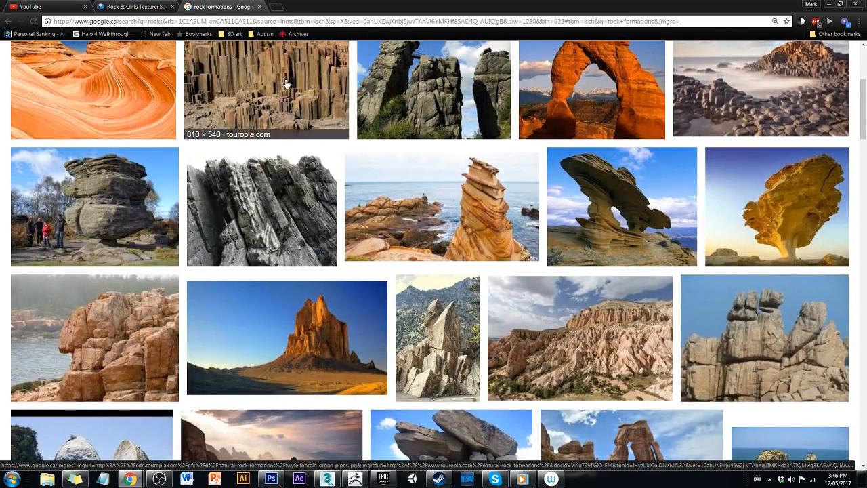
scroll(304, 184, "down", 2)
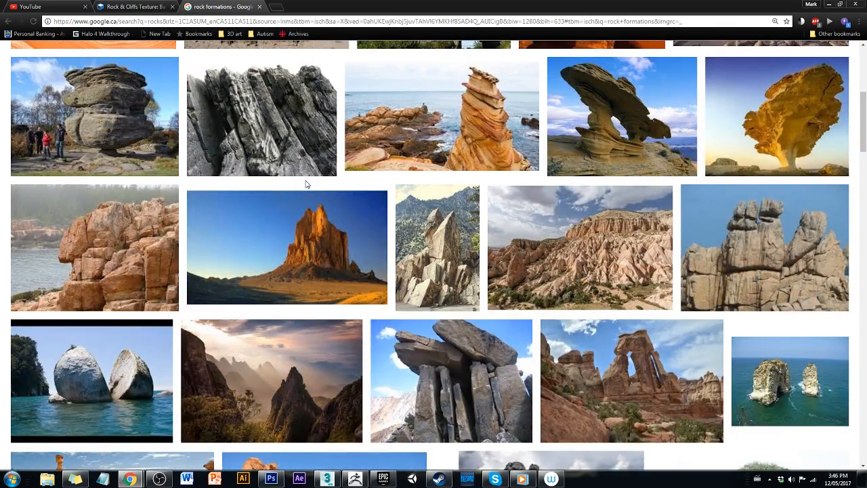
scroll(305, 183, "down", 2)
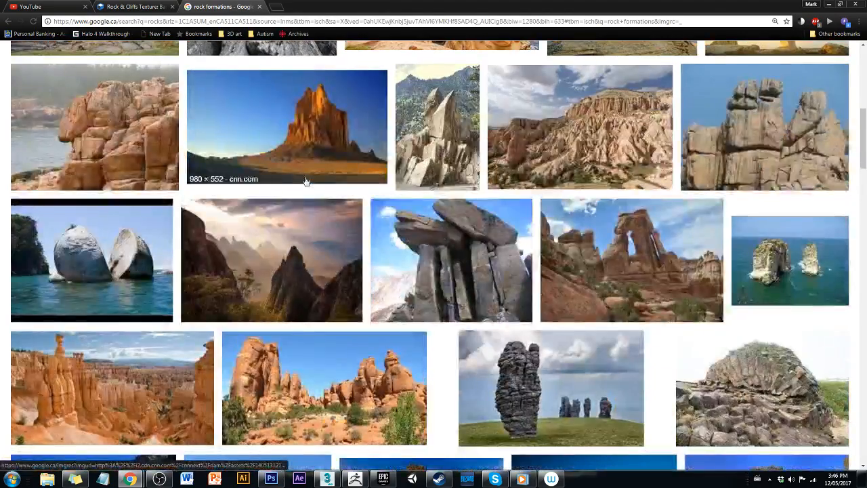
scroll(305, 182, "down", 1)
scroll(305, 181, "down", 3)
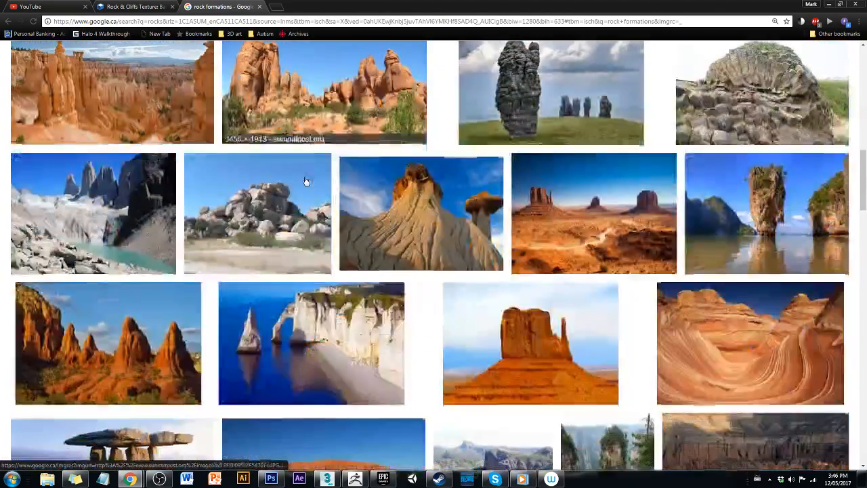
scroll(305, 182, "down", 2)
scroll(305, 182, "down", 1)
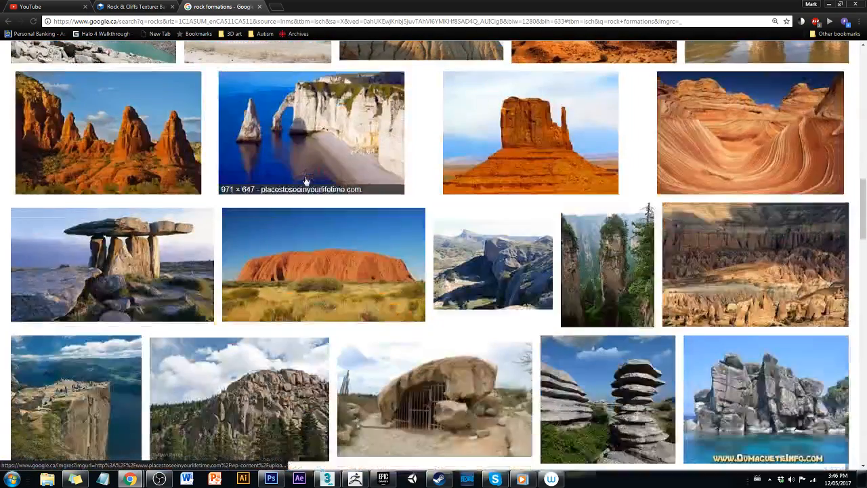
scroll(304, 181, "down", 3)
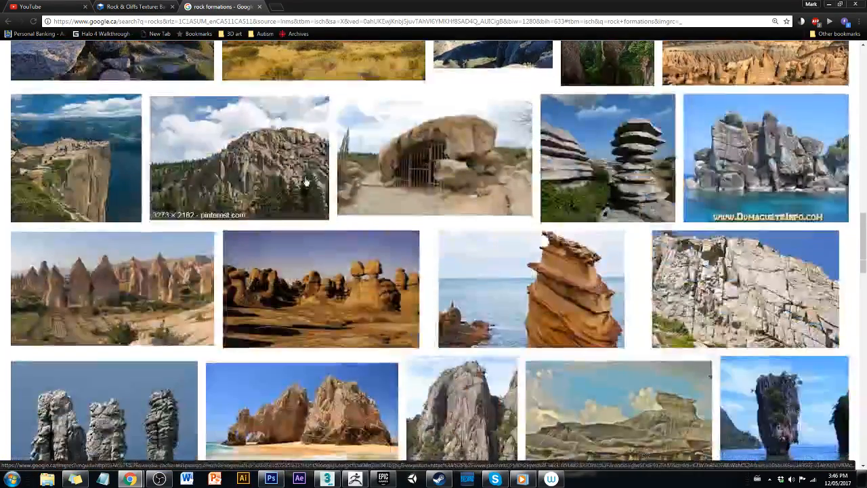
scroll(305, 181, "down", 1)
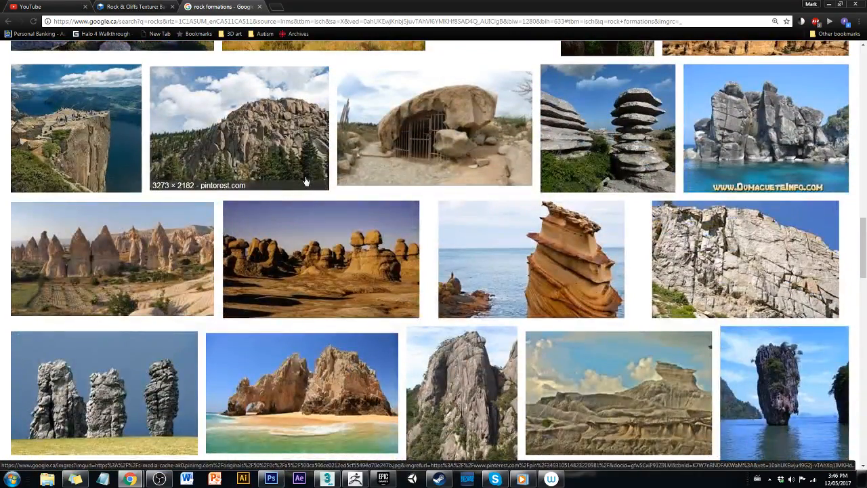
Preview the Aruba rock formation with the gated opening, close the preview, and examine the rock formation photos further down the results
left_click(348, 162)
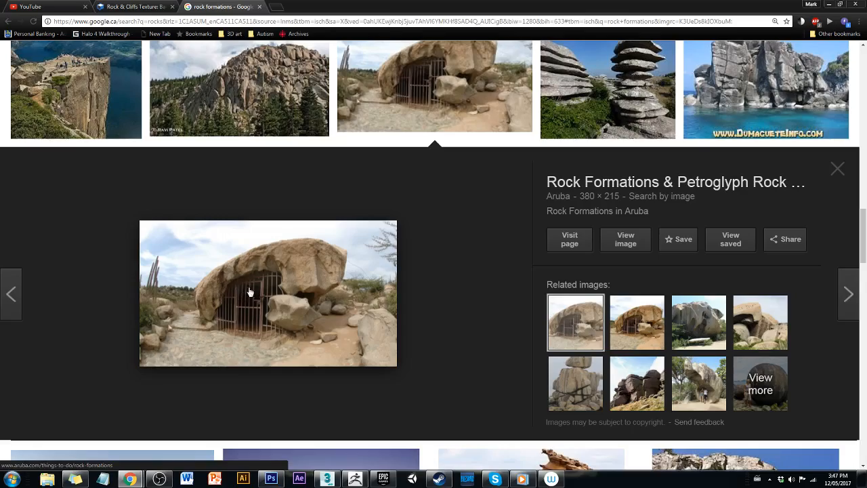
left_click(424, 113)
scroll(286, 313, "down", 5)
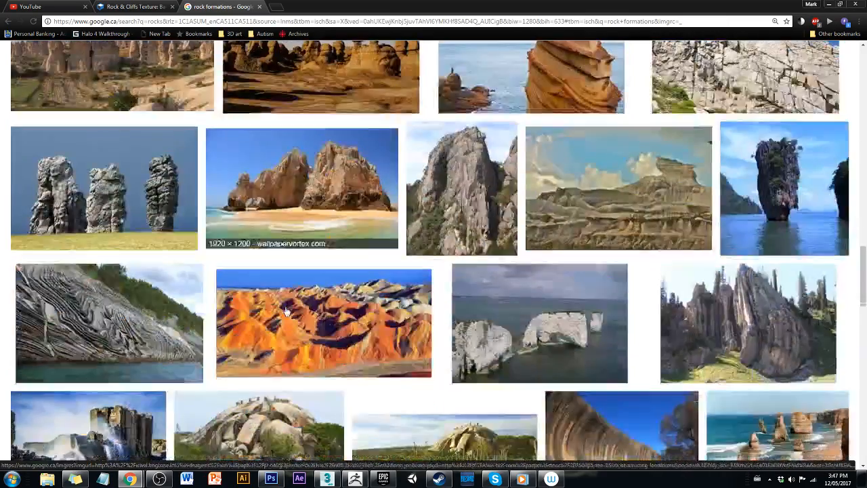
scroll(286, 313, "down", 3)
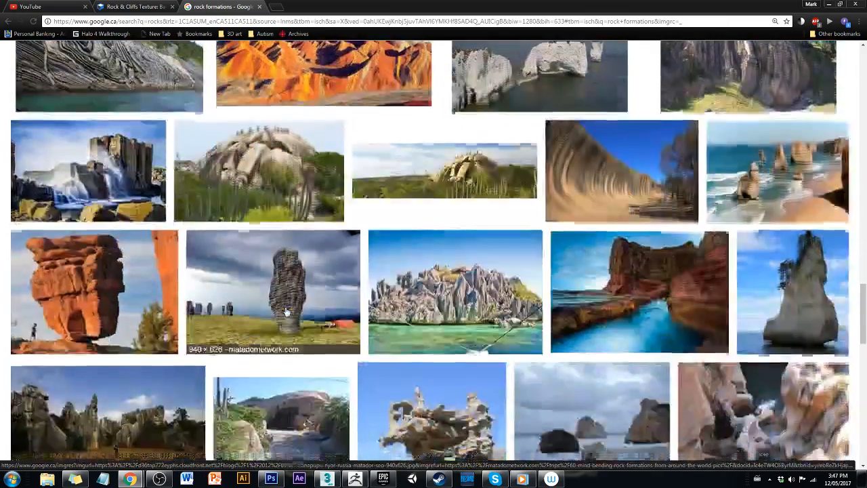
scroll(286, 312, "down", 3)
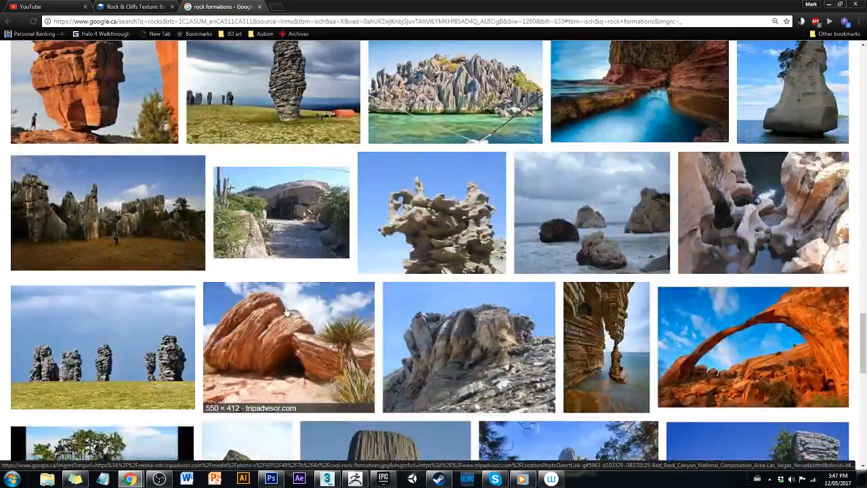
scroll(286, 312, "down", 1)
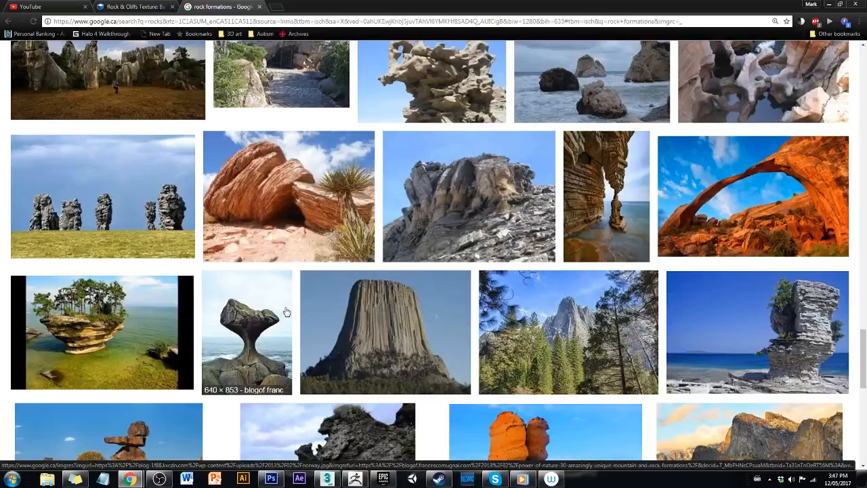
scroll(285, 312, "down", 3)
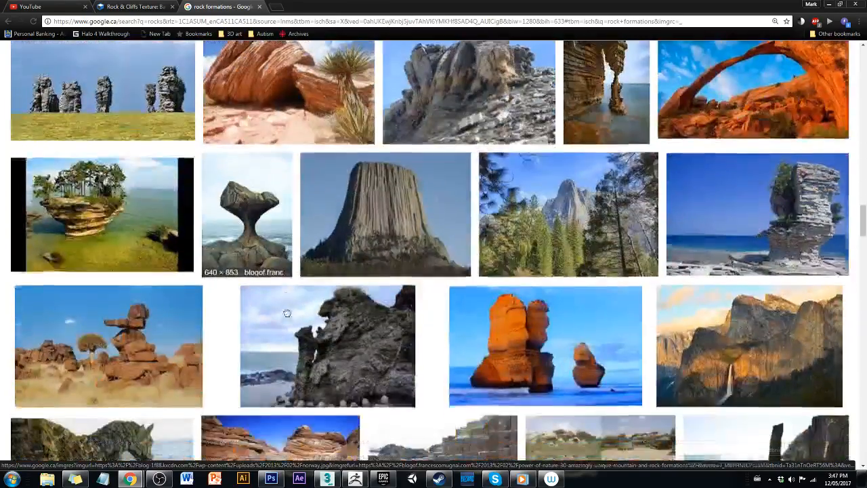
scroll(285, 312, "down", 3)
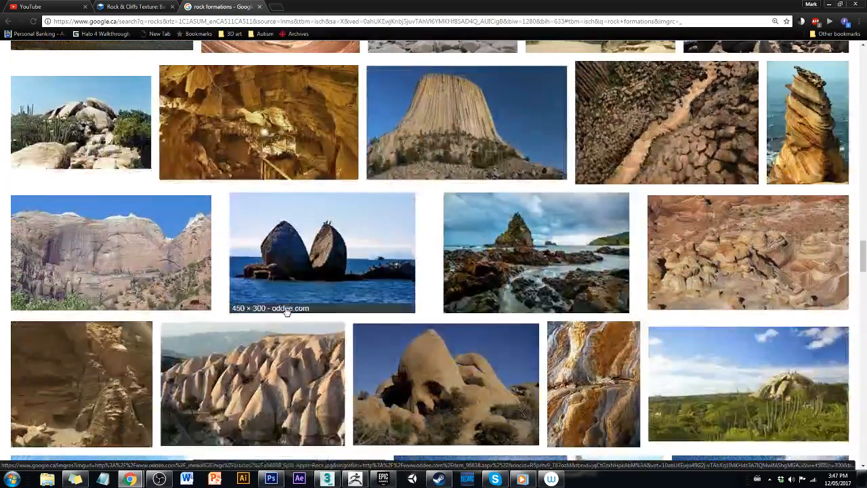
scroll(285, 312, "down", 1)
scroll(286, 313, "up", 1)
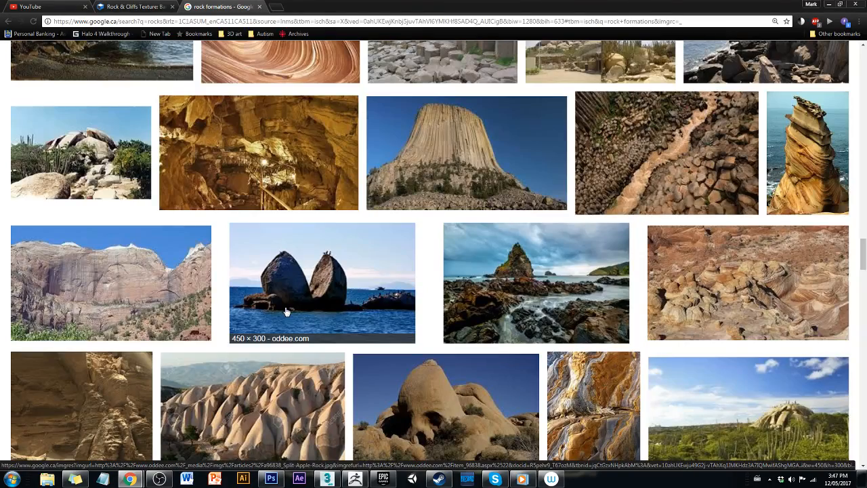
scroll(286, 312, "down", 4)
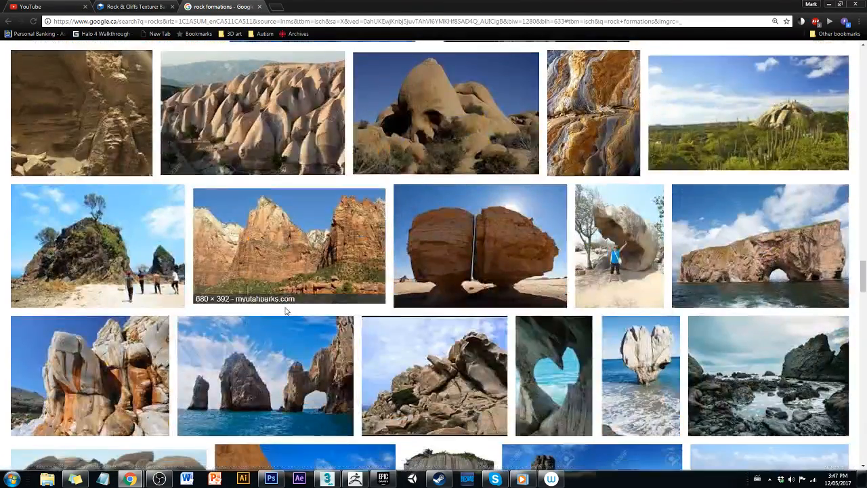
scroll(286, 311, "down", 4)
scroll(285, 310, "down", 5)
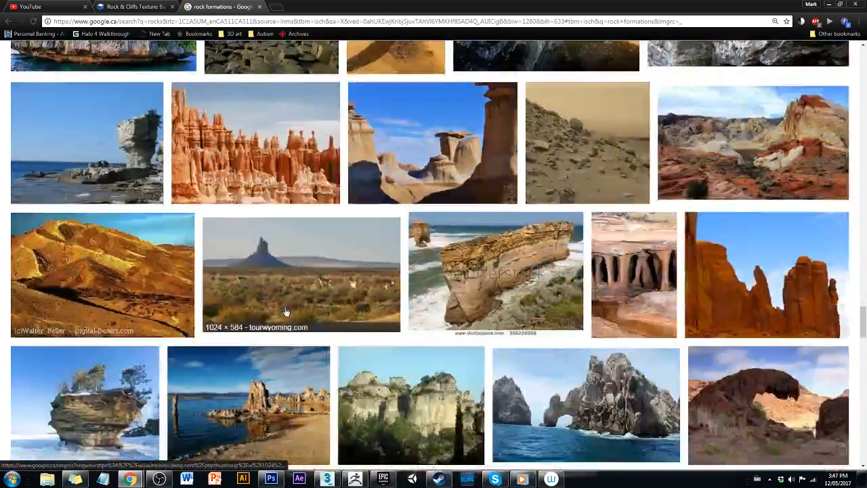
Open the Al Naslaa split rock image at full size in its own tab and start saving it
scroll(286, 311, "up", 8)
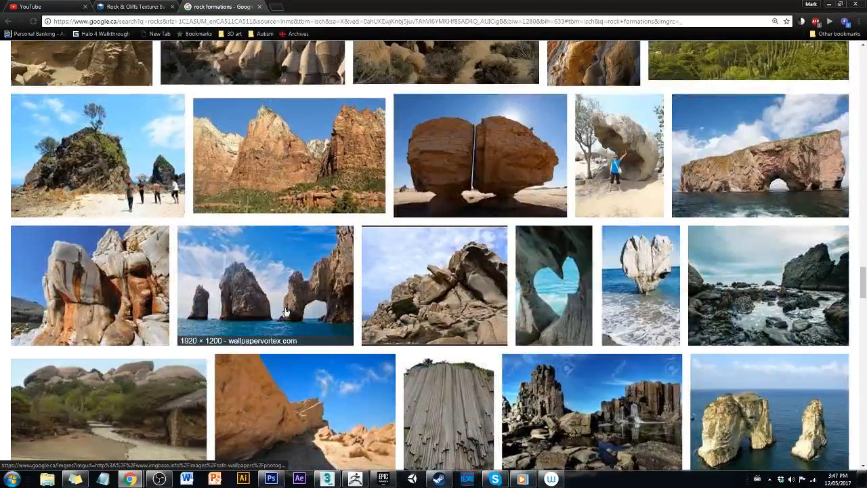
left_click(503, 160)
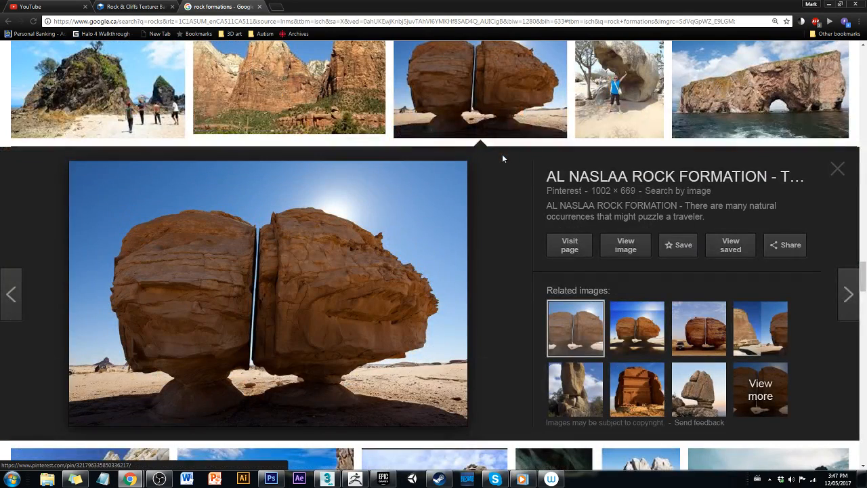
left_click(627, 245)
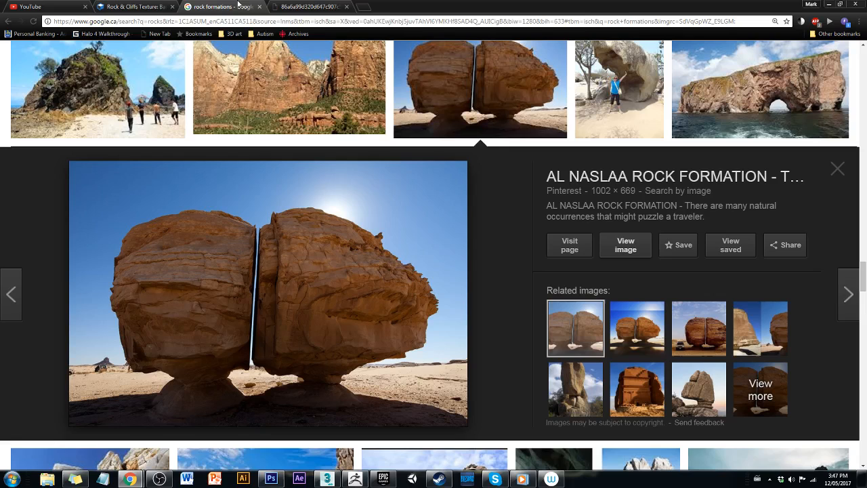
left_click(246, 6)
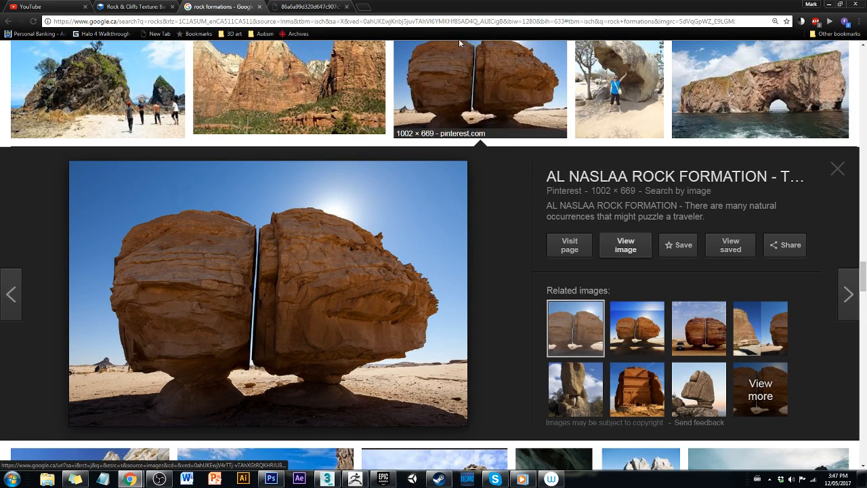
left_click(278, 6)
right_click(453, 190)
left_click(508, 212)
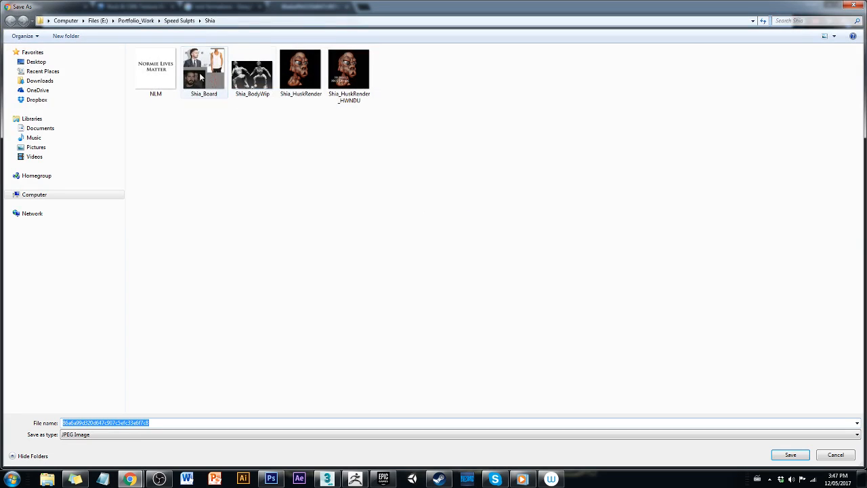
Set the save location to the Tutorials folder inside Every1Games on the Files (E:) drive
left_click(135, 20)
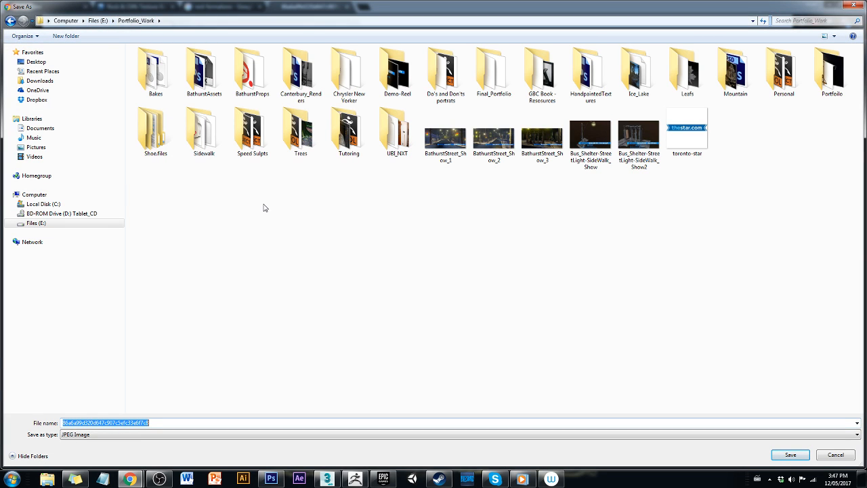
left_click(98, 20)
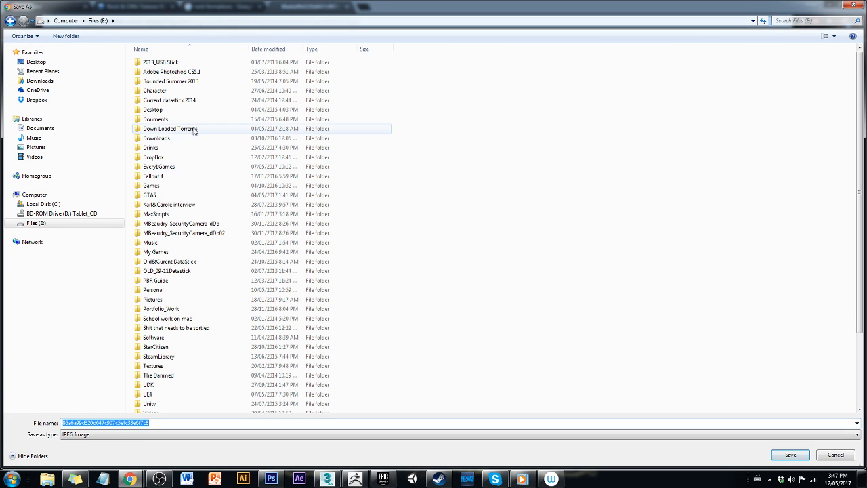
double_click(188, 167)
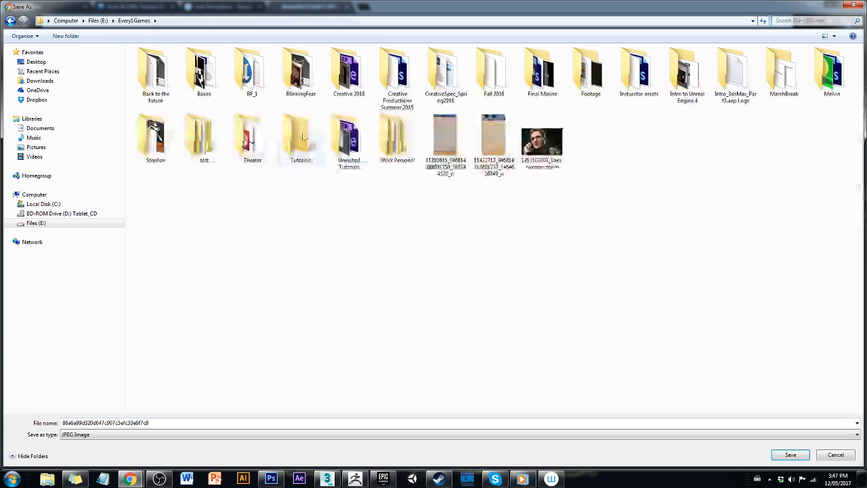
right_click(412, 211)
left_click(306, 179)
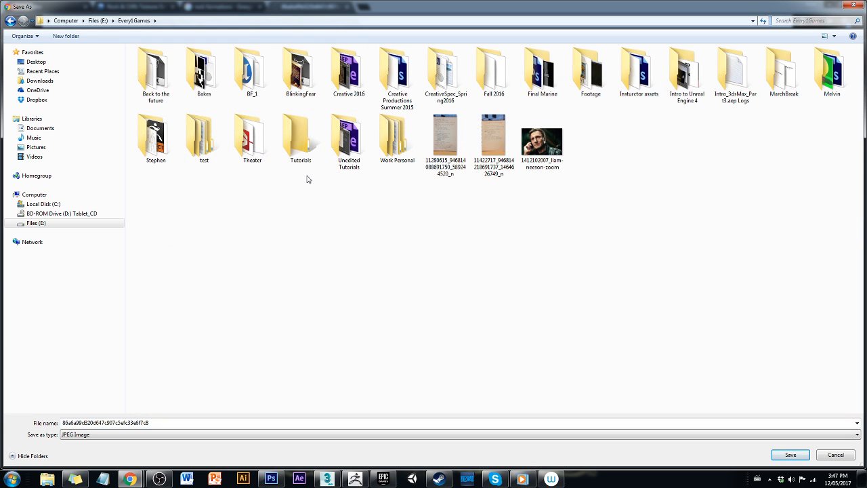
double_click(300, 135)
Create a folder named "Rocks" inside the Tutorials folder
right_click(336, 140)
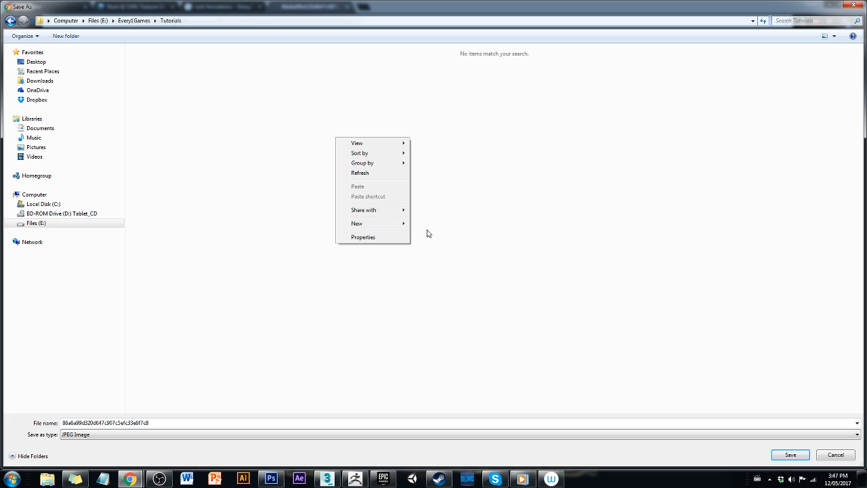
mouse_move(367, 223)
left_click(431, 223)
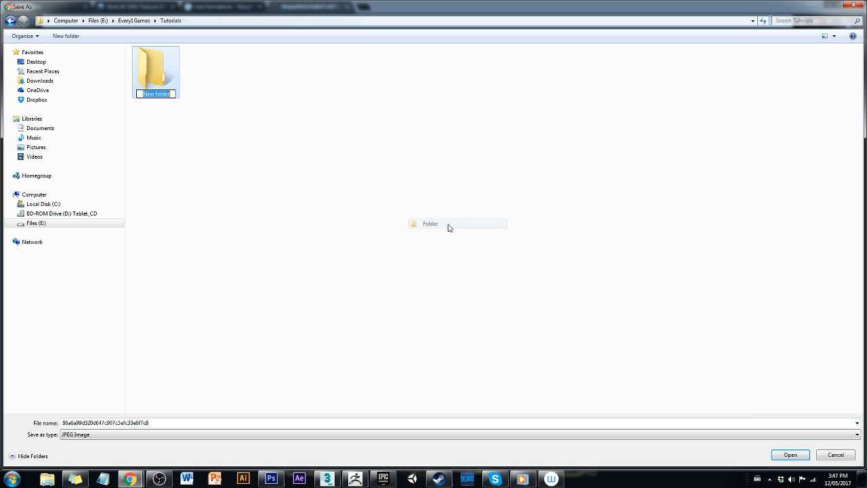
key("BackSpace")
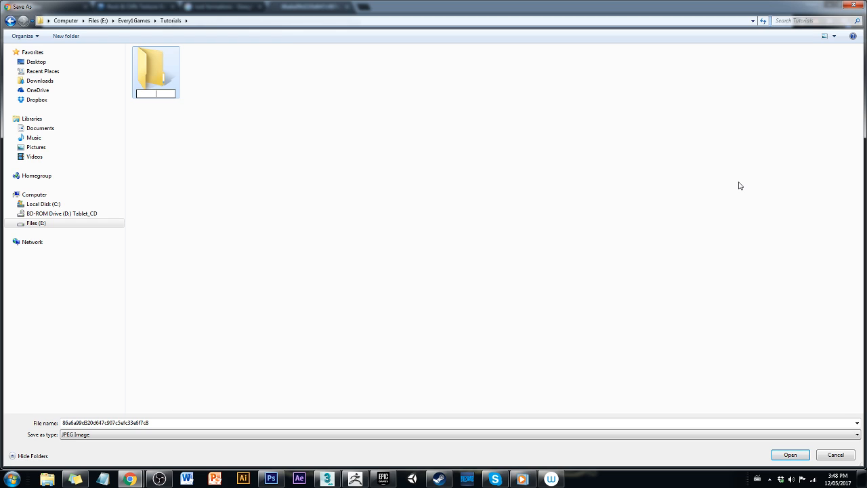
type("Rock")
key("BackSpace")
key("BackSpace")
type("ks")
key("BackSpace")
key("Return")
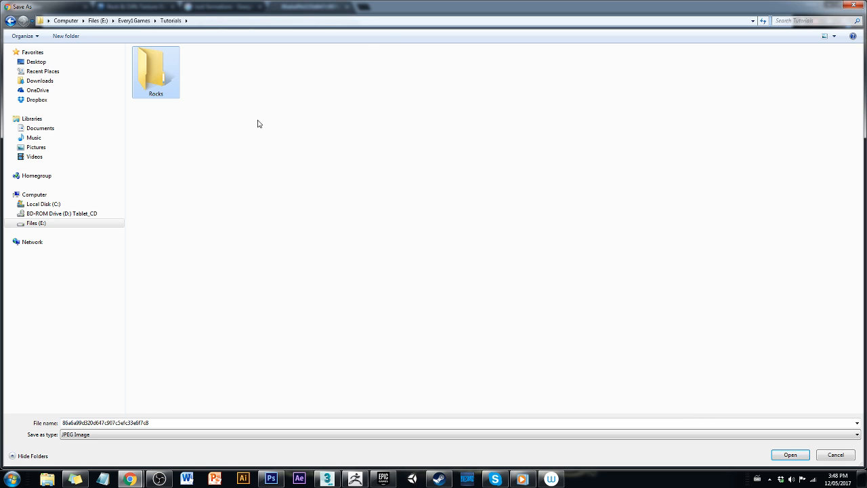
Save the image in the Rocks folder as a JPEG named "Rock Formation 1"
double_click(174, 72)
double_click(168, 421)
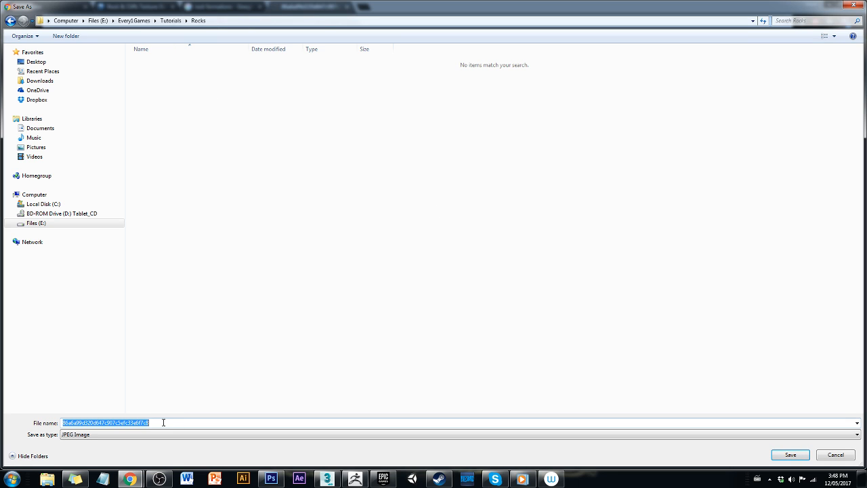
key("BackSpace")
type("Rock")
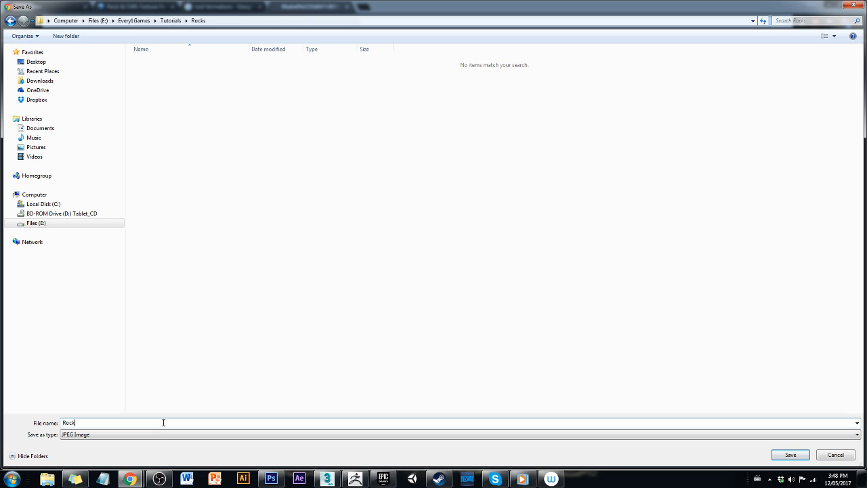
type(" Formation 1")
left_click(783, 460)
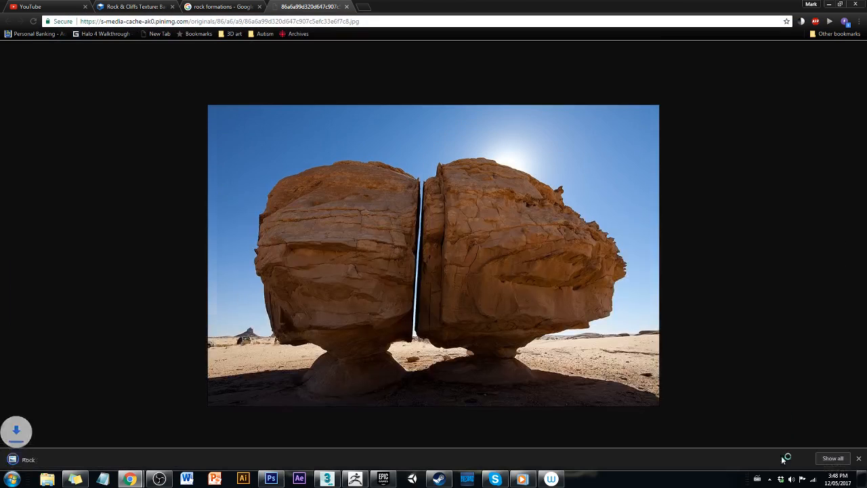
Return to the rock formations image results, close the Al Naslaa preview, and browse the results for other reference shapes
left_click(228, 8)
scroll(284, 70, "up", 2)
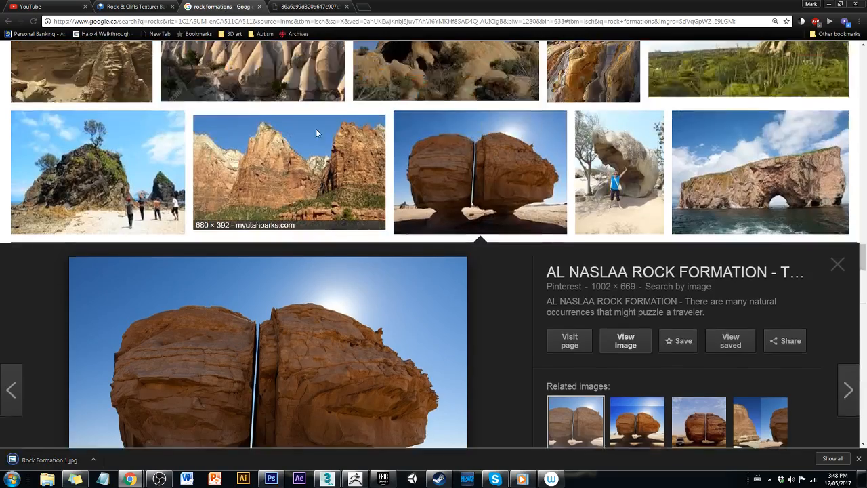
scroll(323, 115, "down", 2)
left_click(323, 116)
scroll(292, 221, "up", 10)
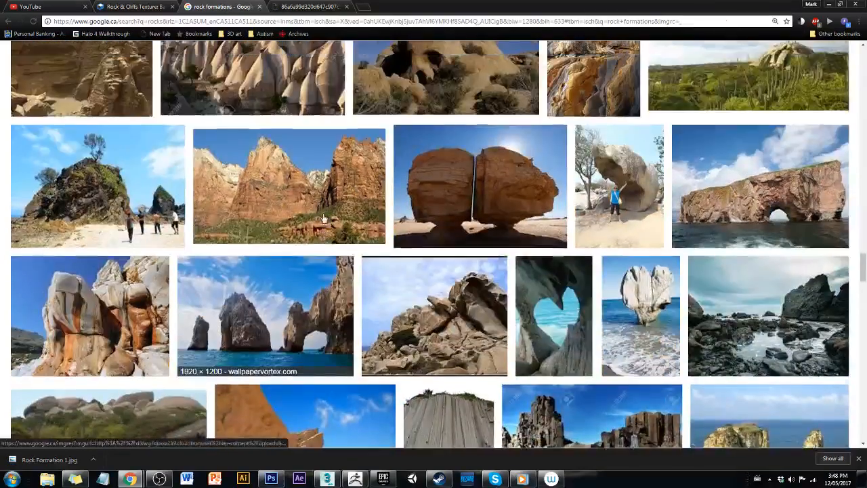
scroll(293, 221, "up", 10)
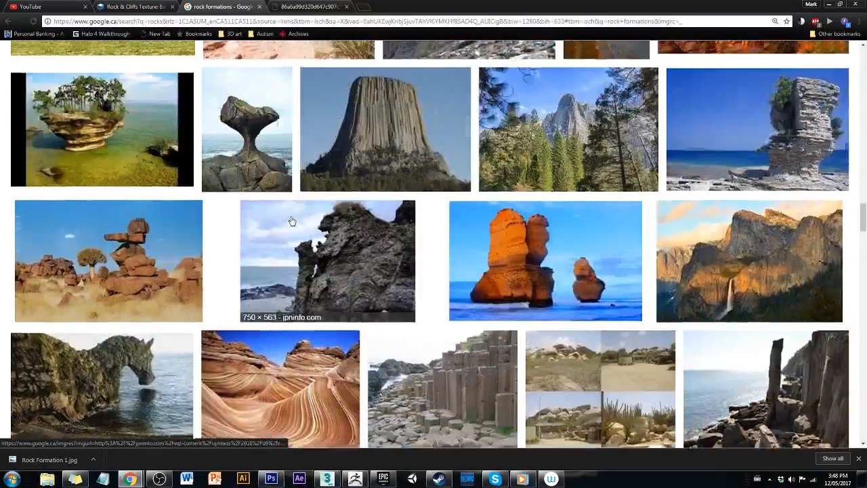
scroll(290, 221, "up", 10)
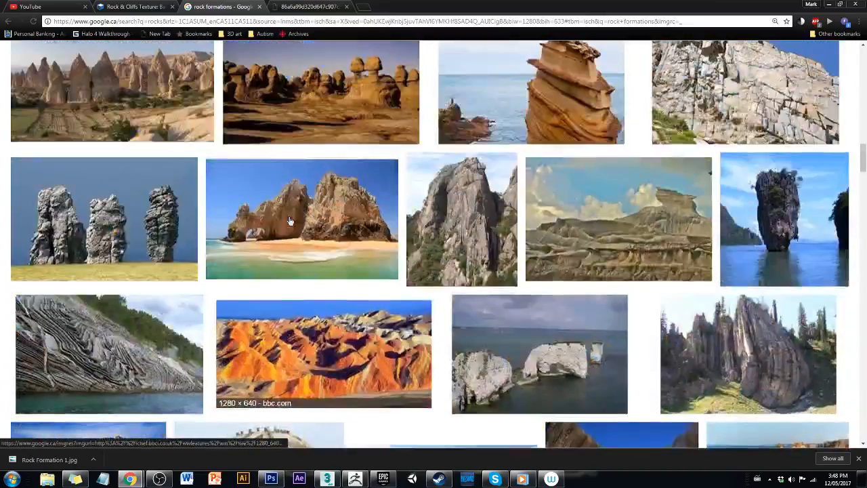
scroll(290, 220, "up", 10)
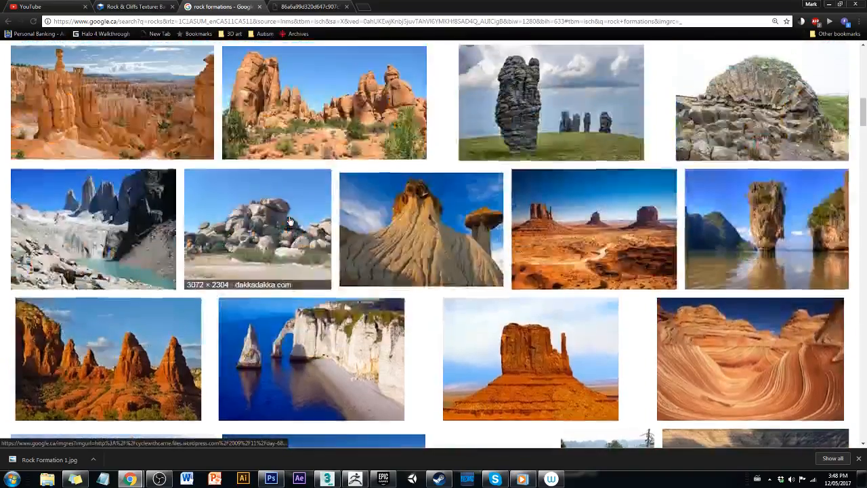
scroll(289, 220, "up", 5)
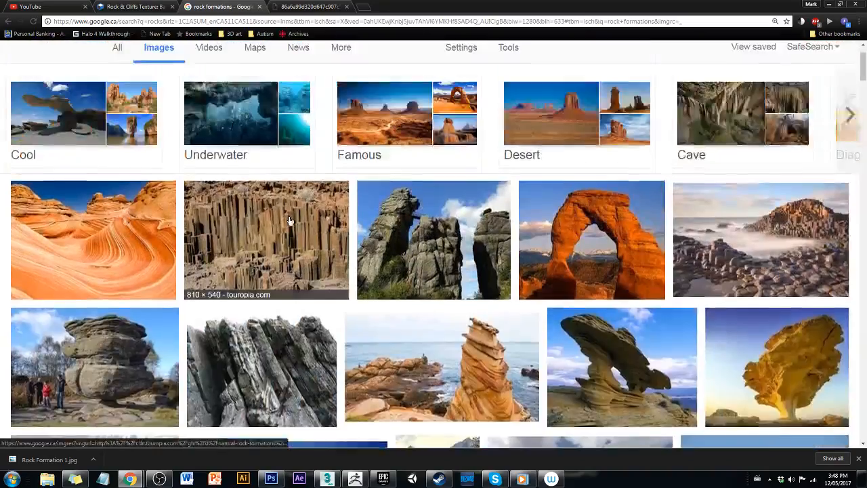
scroll(290, 220, "down", 2)
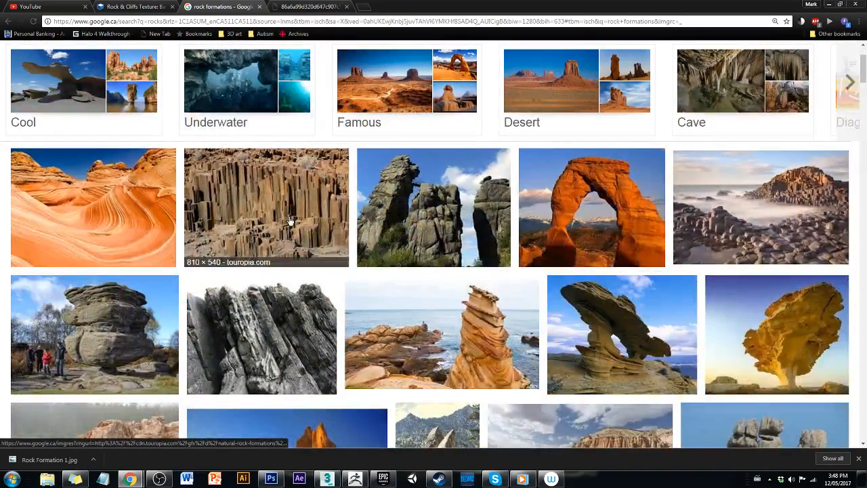
scroll(289, 220, "down", 2)
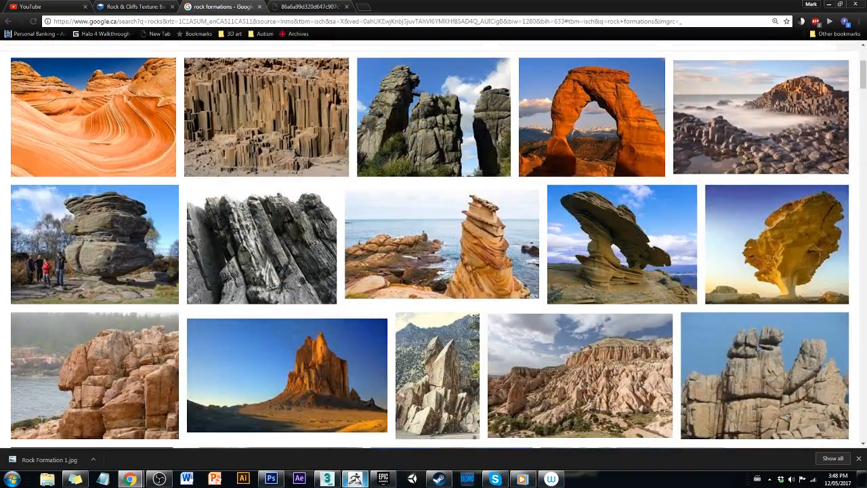
Switch to OBS Studio, set the Mic/Aux mixer volume to about -21.4 dB, and minimise its window
left_click(160, 480)
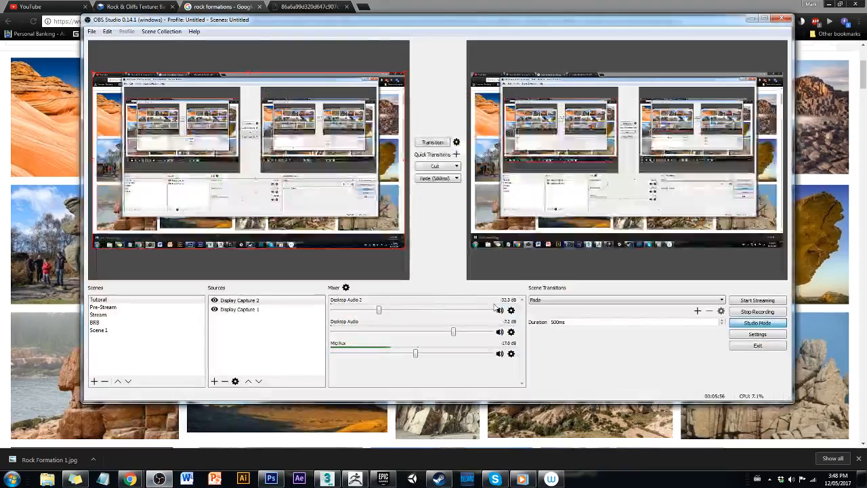
left_click_drag(357, 353, 332, 357)
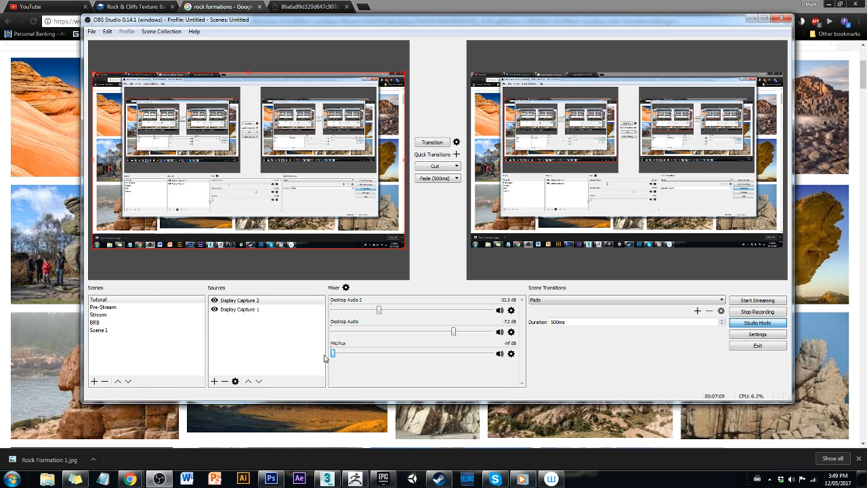
left_click_drag(333, 353, 402, 355)
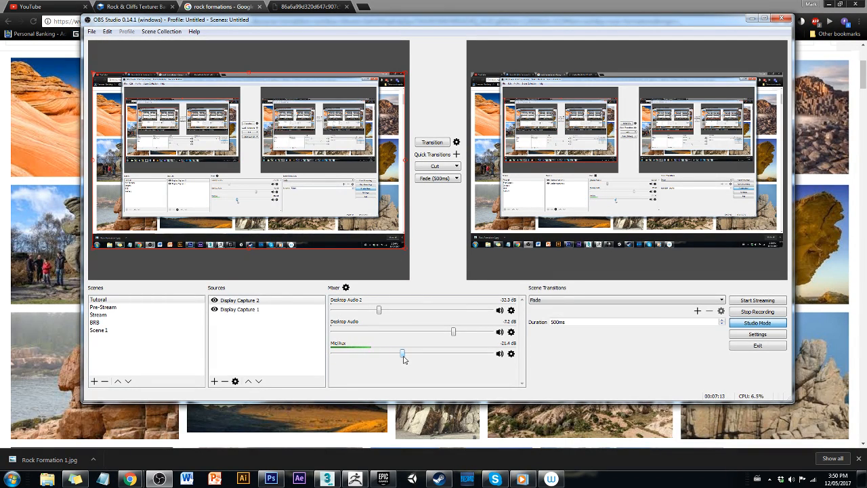
left_click(750, 19)
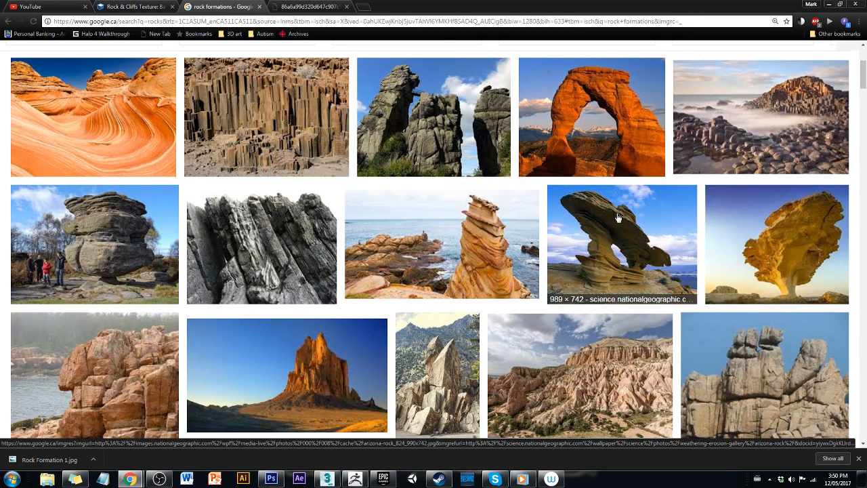
Examine the rock formations image results and the suggested categories through to Diagram for varied reference material
scroll(617, 220, "up", 2)
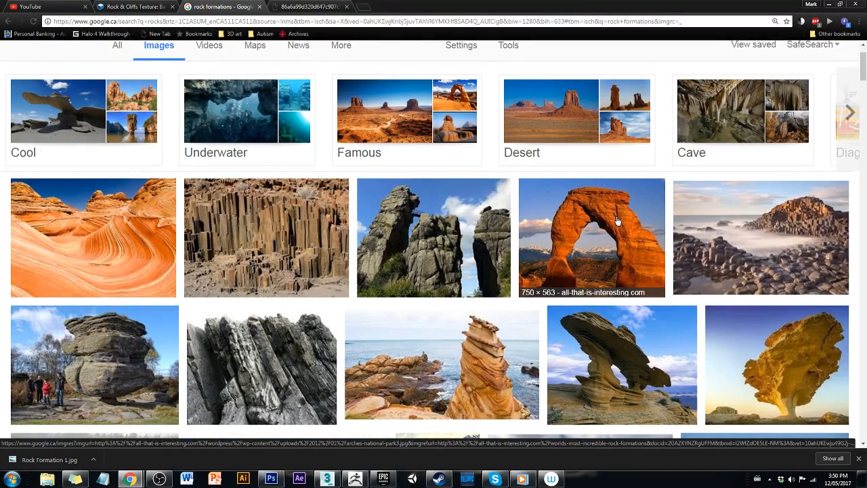
scroll(617, 220, "down", 3)
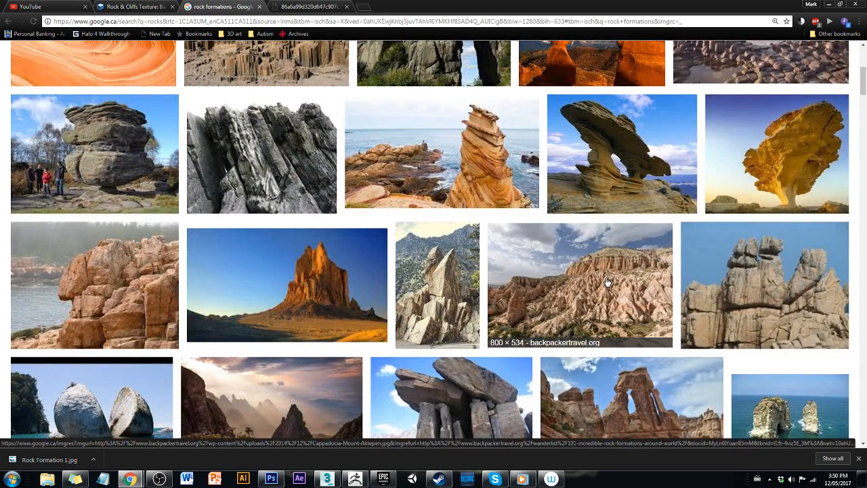
scroll(608, 282, "up", 4)
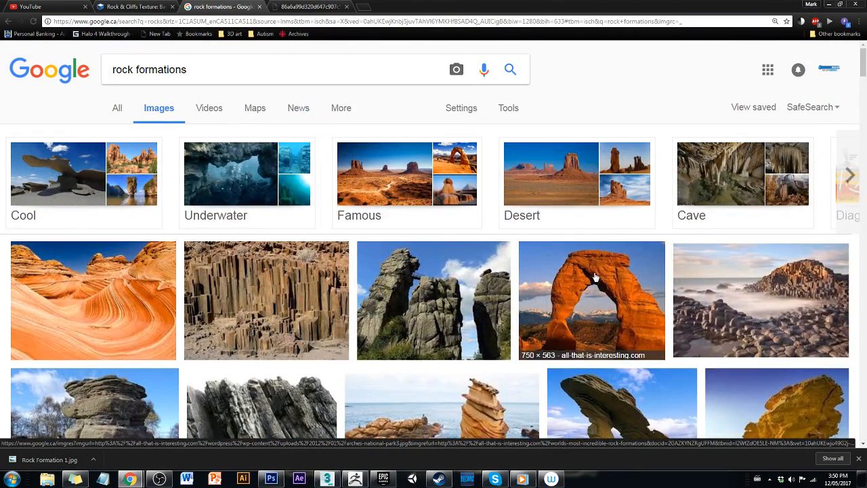
left_click(224, 68)
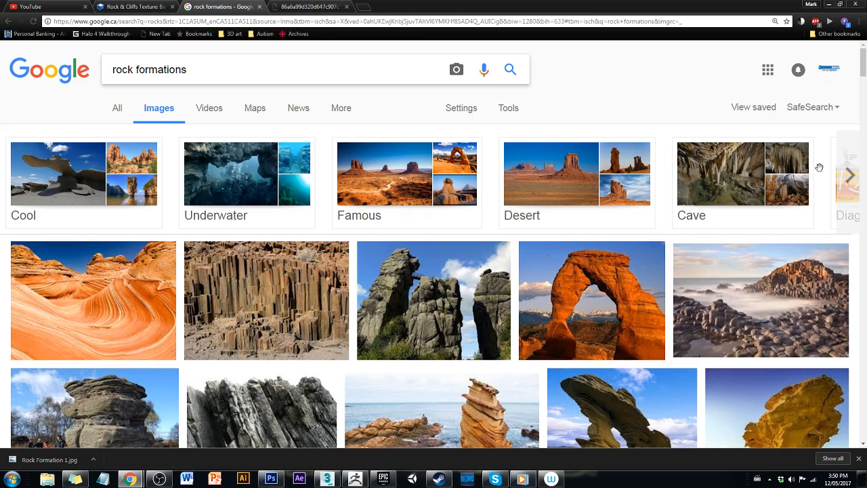
left_click(840, 175)
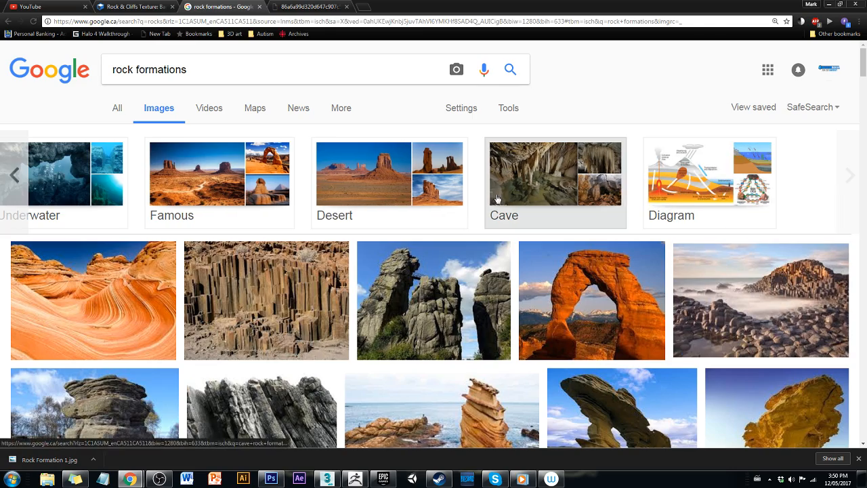
scroll(550, 251, "down", 7)
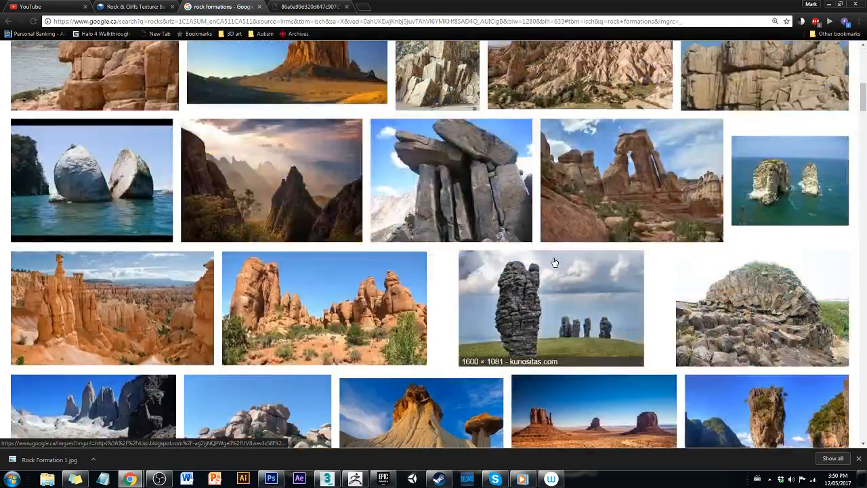
scroll(554, 261, "down", 10)
scroll(554, 262, "down", 6)
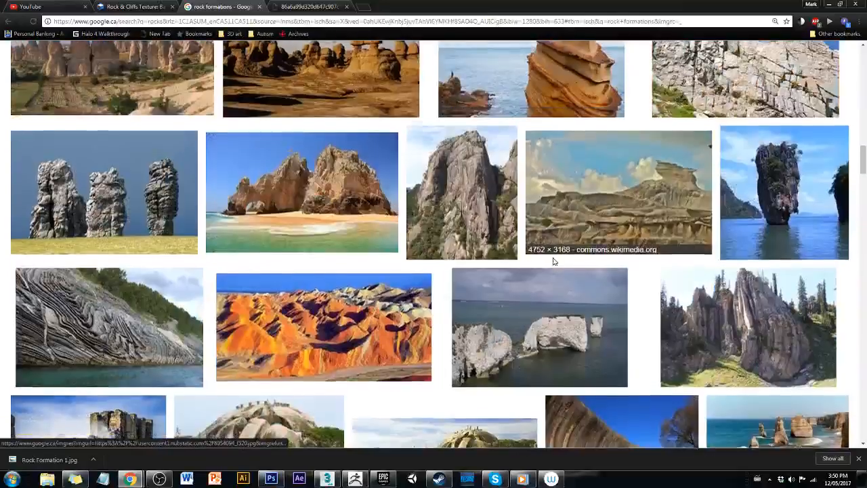
scroll(554, 262, "up", 3)
scroll(554, 261, "up", 10)
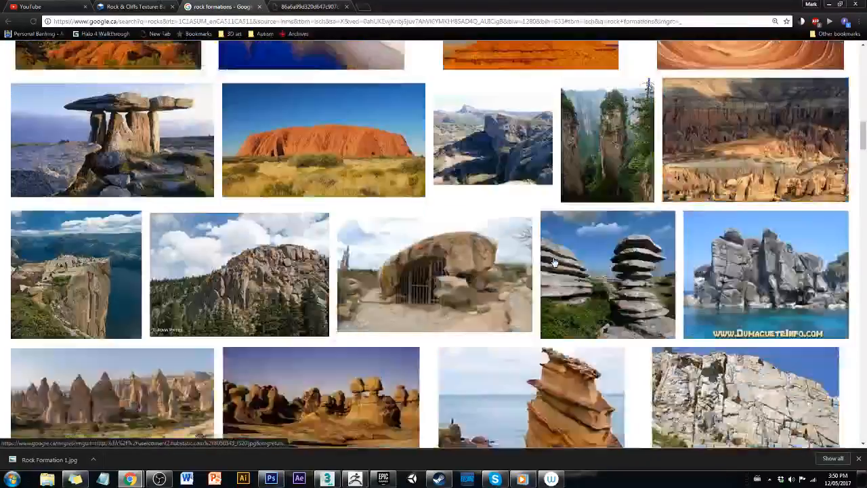
scroll(554, 261, "up", 3)
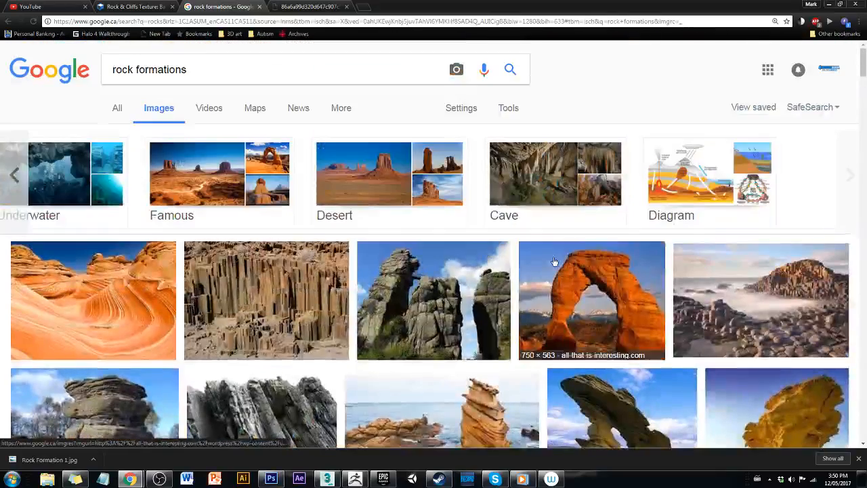
Replace the image search query with "mountain rocks india" and run the search
left_click_drag(212, 70, 112, 76)
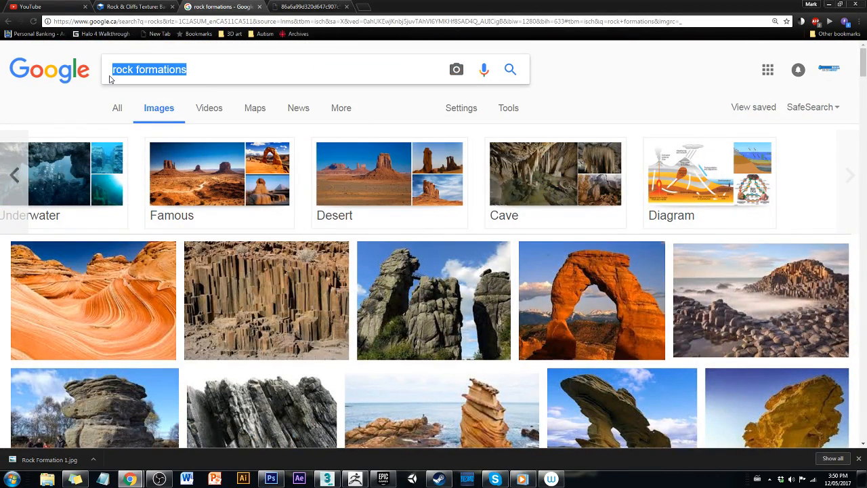
key("Right")
key("BackSpace")
key("BackSpace")
key("BackSpace")
key("BackSpace")
key("BackSpace")
key("BackSpace")
key("BackSpace")
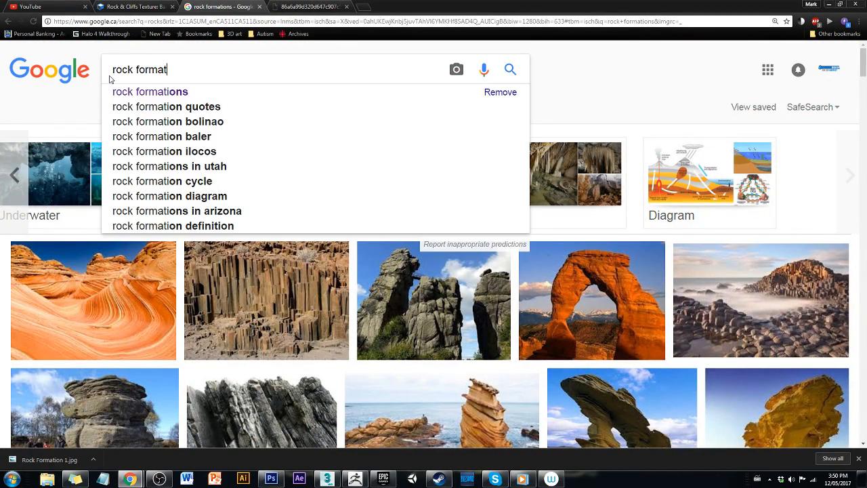
key("BackSpace")
key("BackSpace")
key("BackSpace")
key("BackSpace")
key("BackSpace")
key("BackSpace")
key("BackSpace")
key("BackSpace")
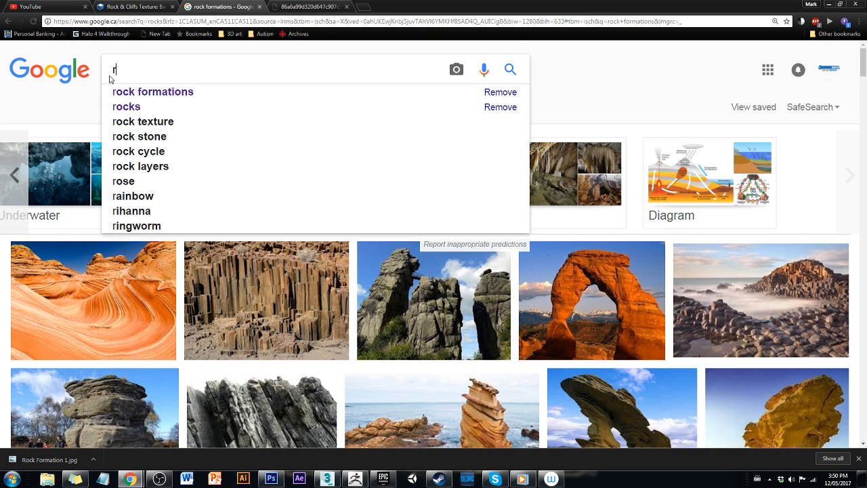
type("mou")
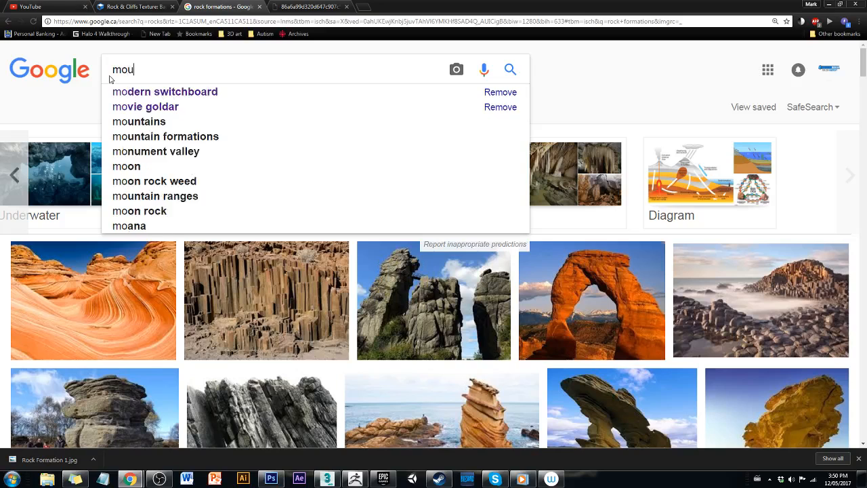
type("ntain ")
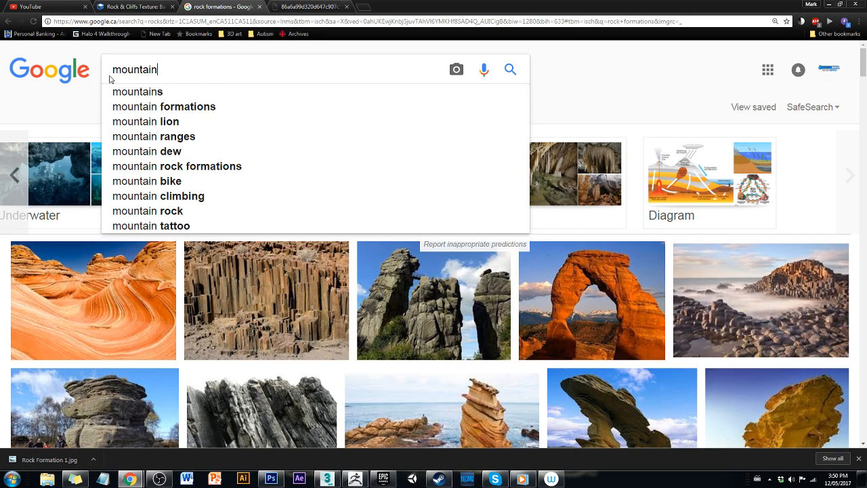
type("ro")
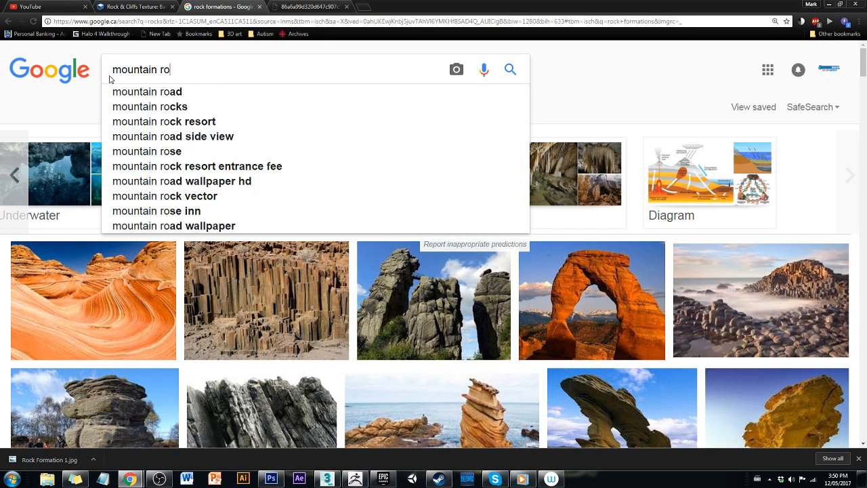
type("ks")
key("BackSpace")
key("BackSpace")
type("cks ")
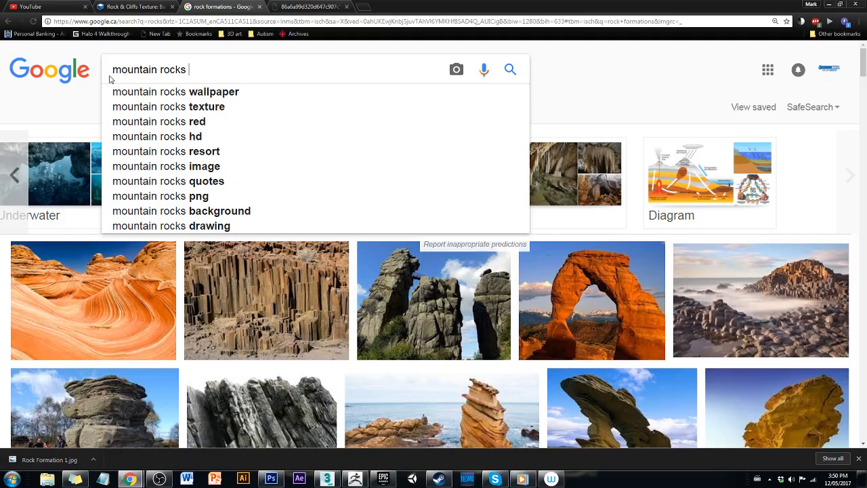
type("fro")
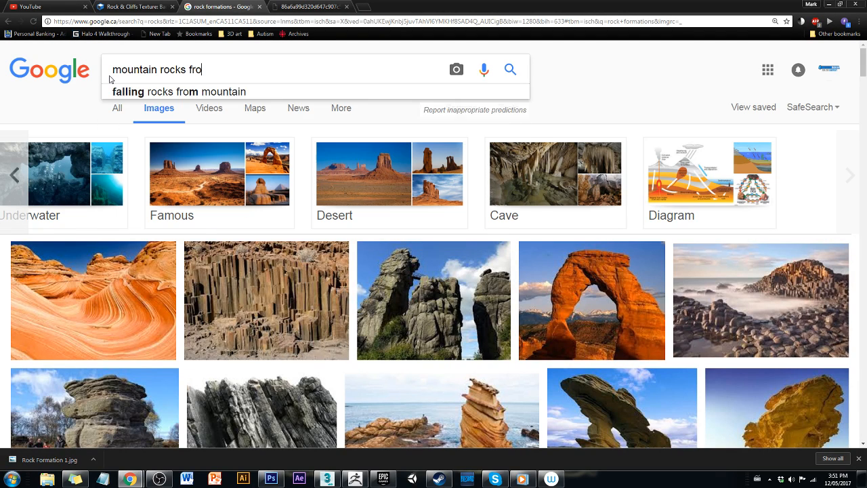
key("BackSpace")
key("BackSpace")
key("BackSpace")
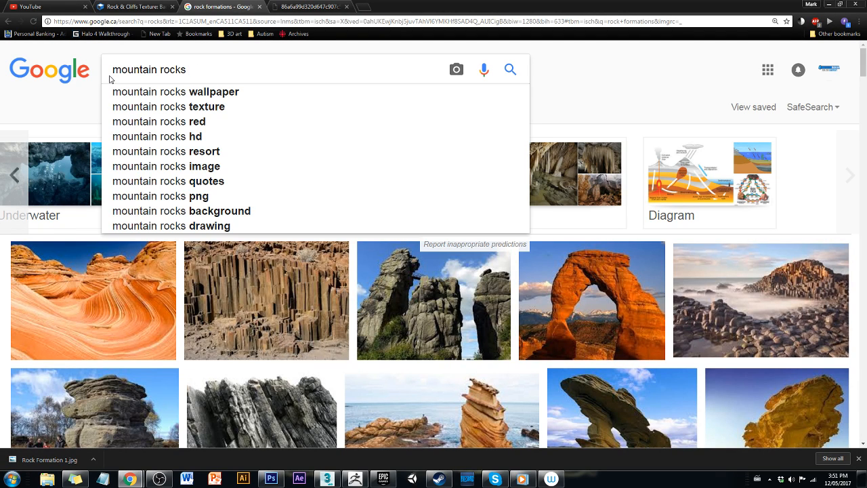
type("india")
key("Return")
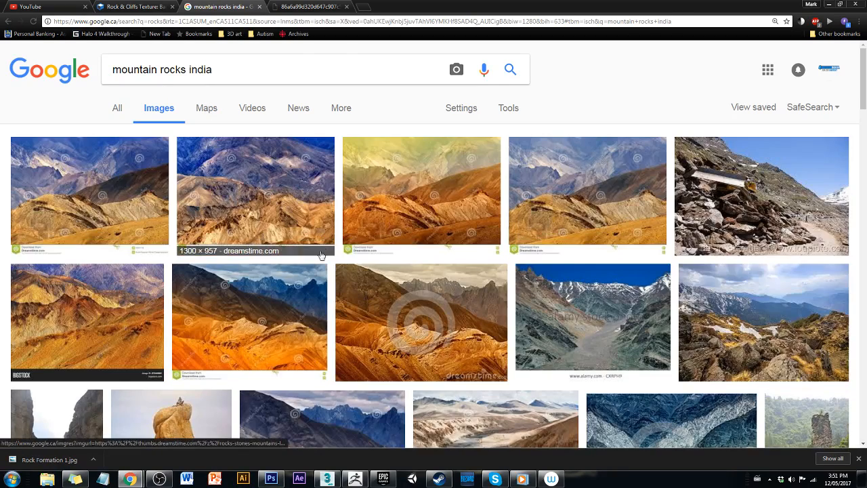
Preview the image of the bulldozer clearing rocks on a mountain road, and close the preview
scroll(311, 262, "down", 1)
left_click(723, 118)
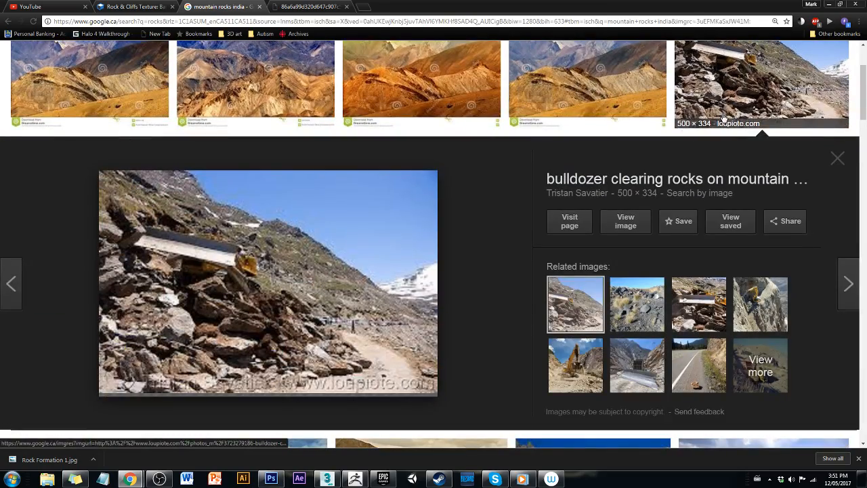
left_click(724, 118)
scroll(210, 79, "up", 2)
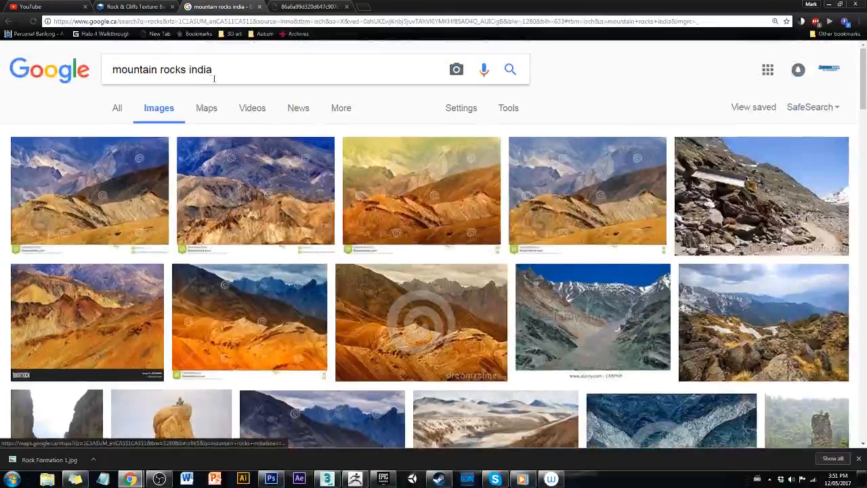
Change the image search query to "mountain rocks hymilayas", run it, and accept the corrected spelling "himalayas"
left_click(210, 79)
key("BackSpace")
key("BackSpace")
key("BackSpace")
key("BackSpace")
key("BackSpace")
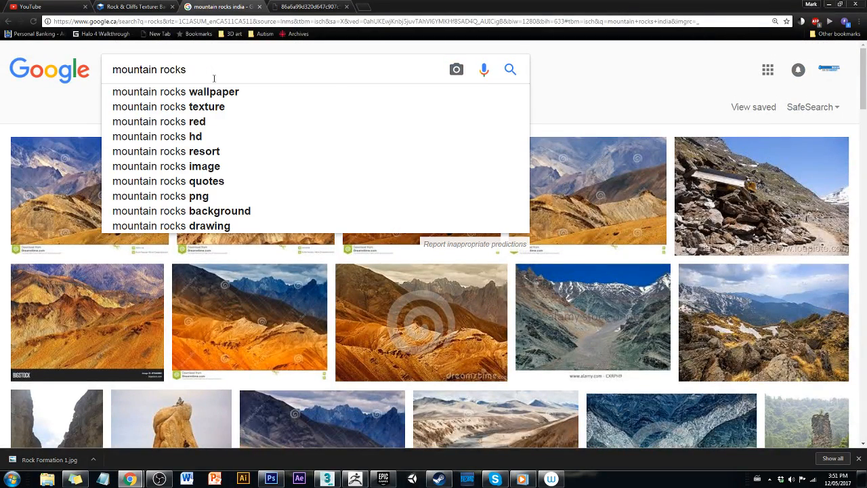
type("hymil")
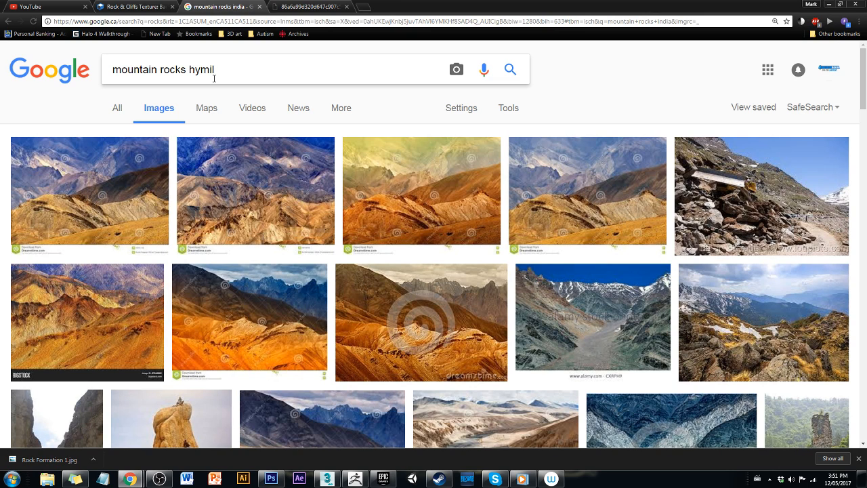
type("ayas")
key("Return")
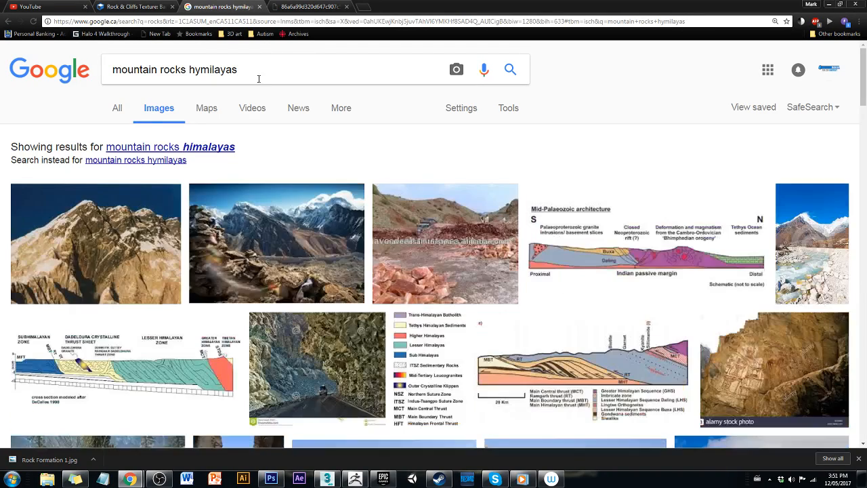
left_click(228, 148)
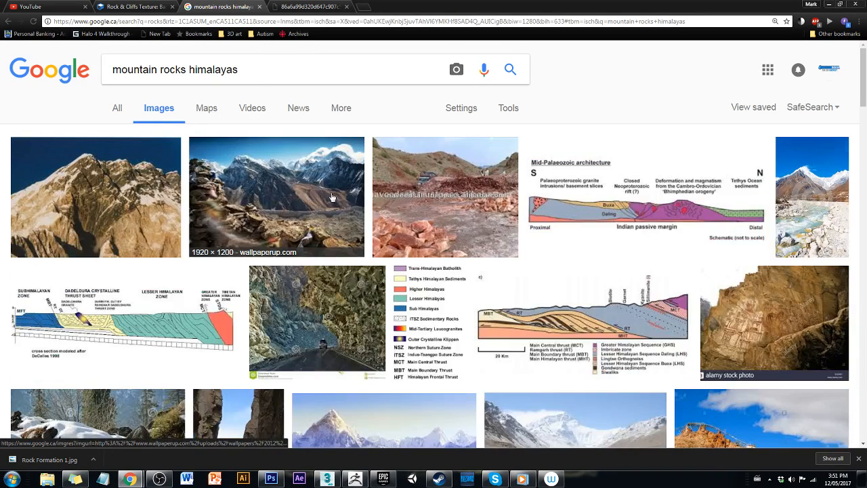
Examine the Himalayas mountain rock image results for a suitable reference with varied boulders
scroll(332, 197, "down", 4)
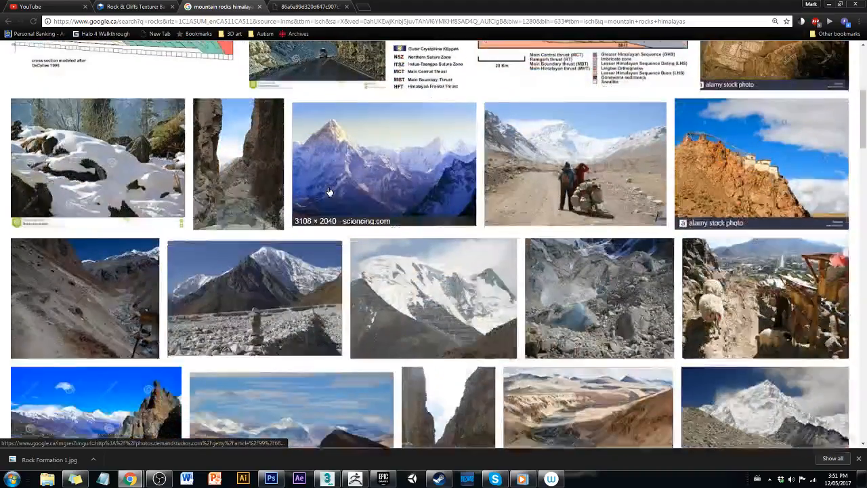
scroll(328, 192, "down", 5)
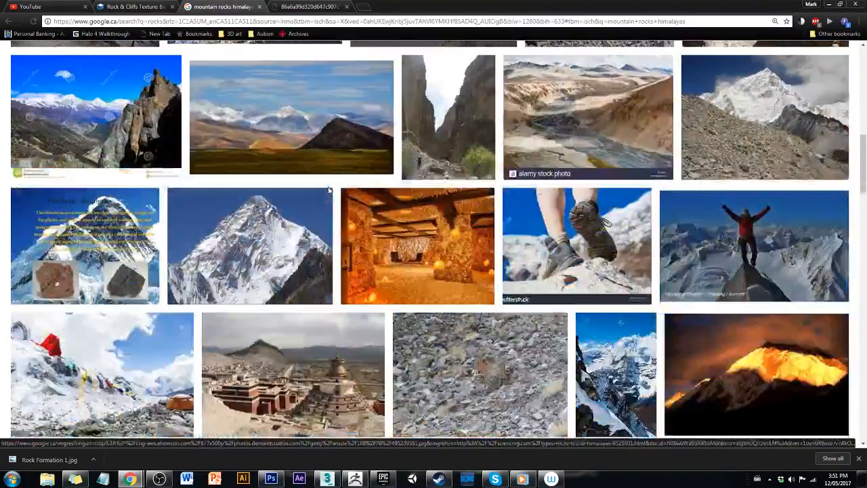
scroll(329, 190, "down", 5)
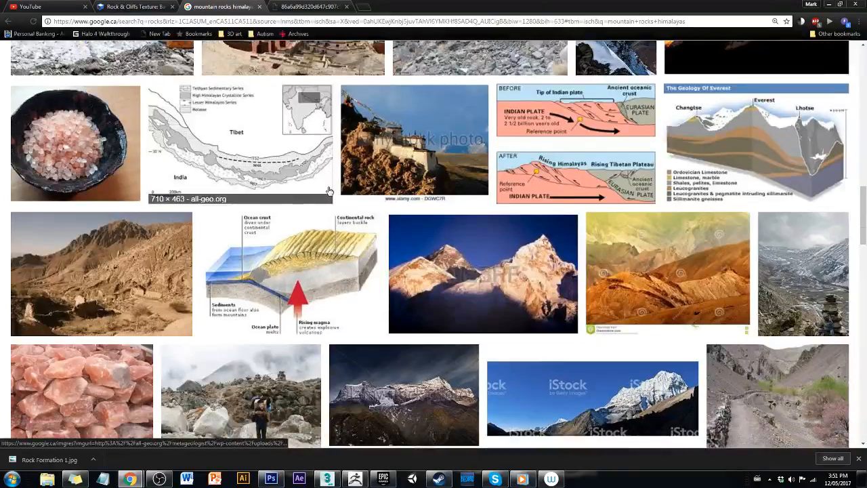
scroll(329, 190, "down", 2)
scroll(329, 191, "down", 3)
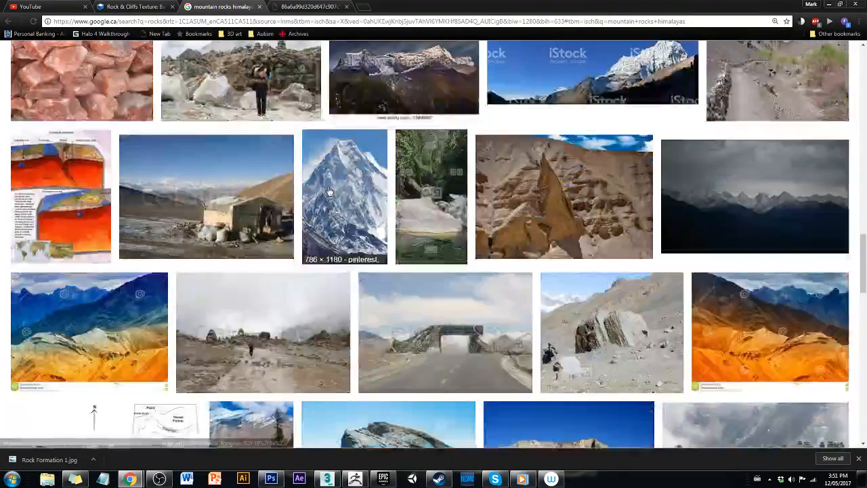
scroll(328, 191, "down", 3)
scroll(328, 191, "down", 2)
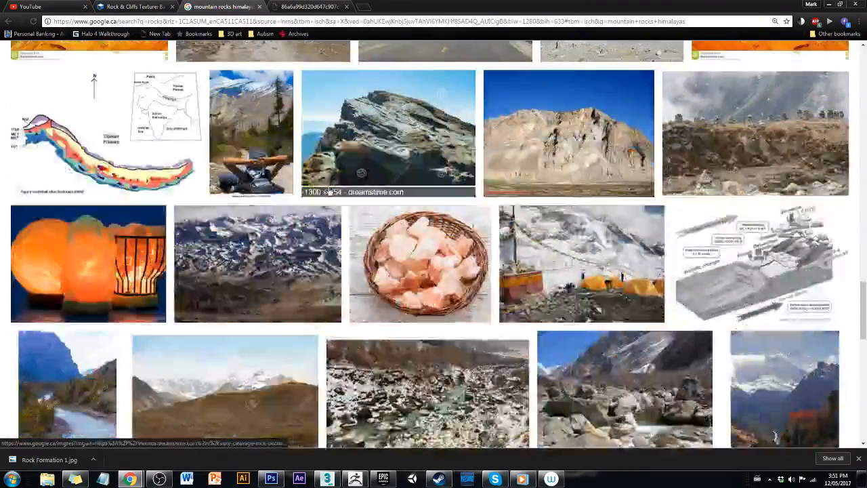
scroll(329, 190, "down", 2)
scroll(328, 190, "down", 2)
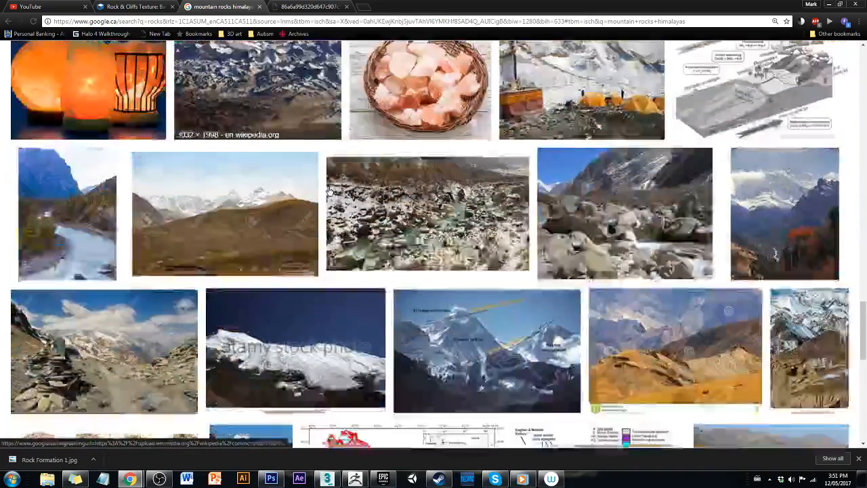
scroll(328, 190, "down", 2)
scroll(328, 190, "down", 3)
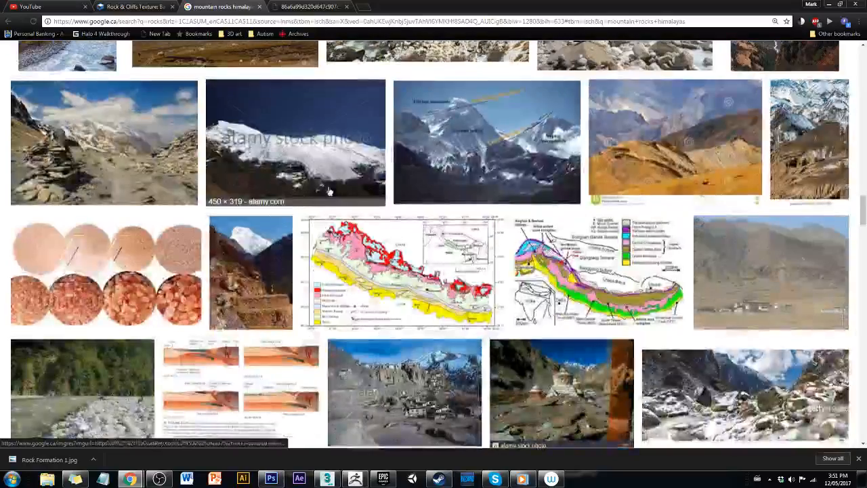
scroll(328, 191, "up", 3)
scroll(329, 190, "up", 1)
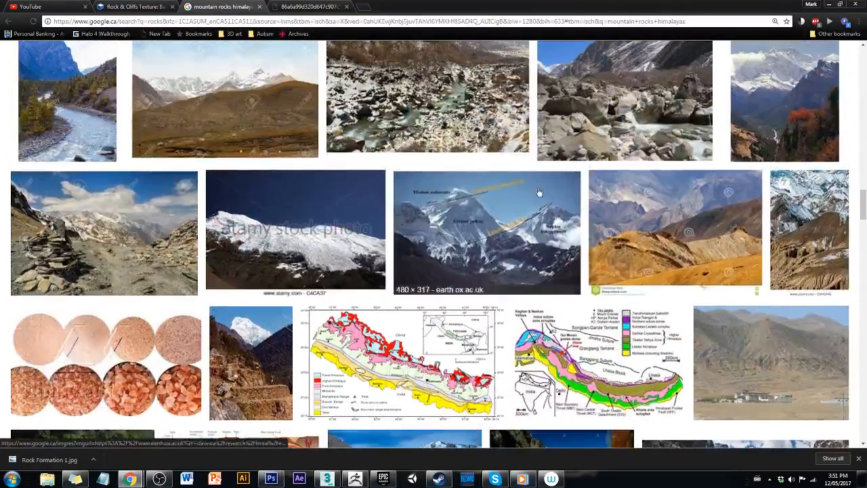
Open the Phys.org image of boulders beside a mountain stream at full size and save it as hardrocks_India in the Rocks folder
left_click(623, 102)
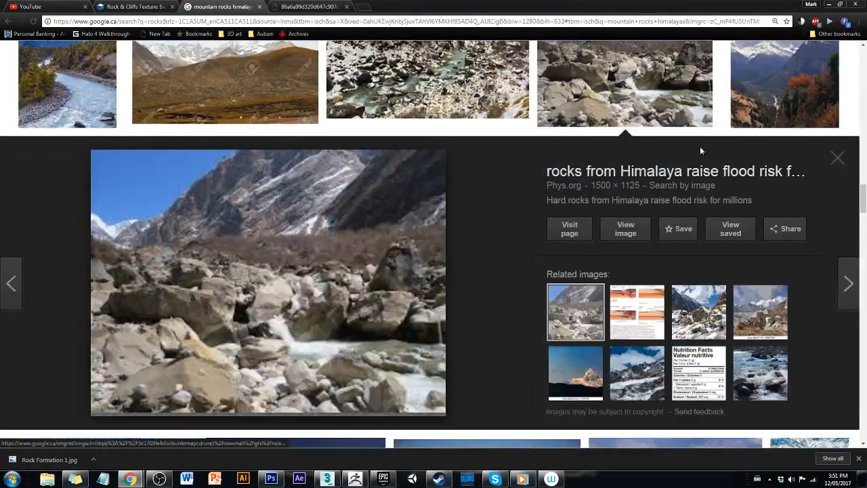
left_click(631, 225)
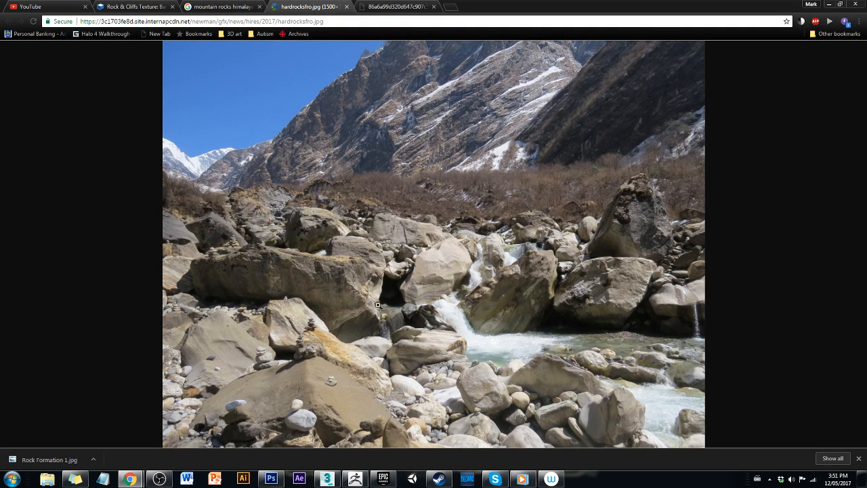
right_click(393, 261)
left_click(447, 279)
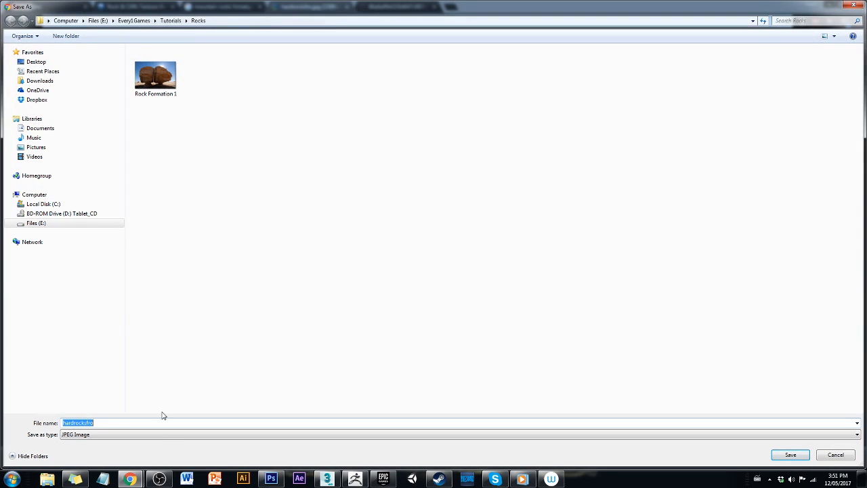
left_click(154, 422)
left_click(788, 455)
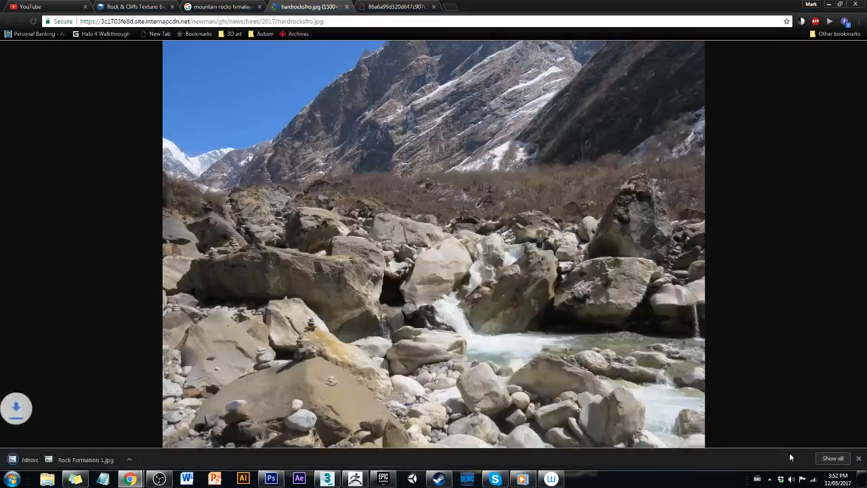
left_click_drag(594, 4, 522, 35)
left_click_drag(649, 40, 702, 22)
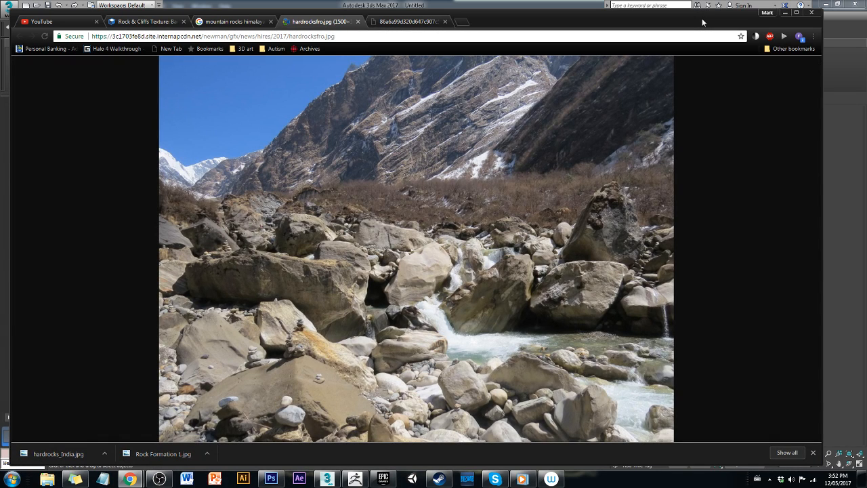
double_click(702, 18)
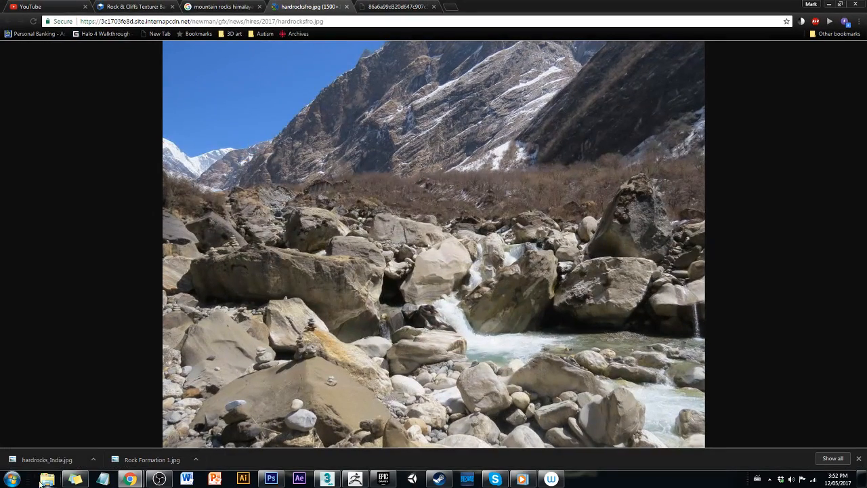
Open the downloaded hardrocks_India.jpg and Rock Formation 1.jpg in the photo viewer, and minimise the browser behind them
left_click(71, 462)
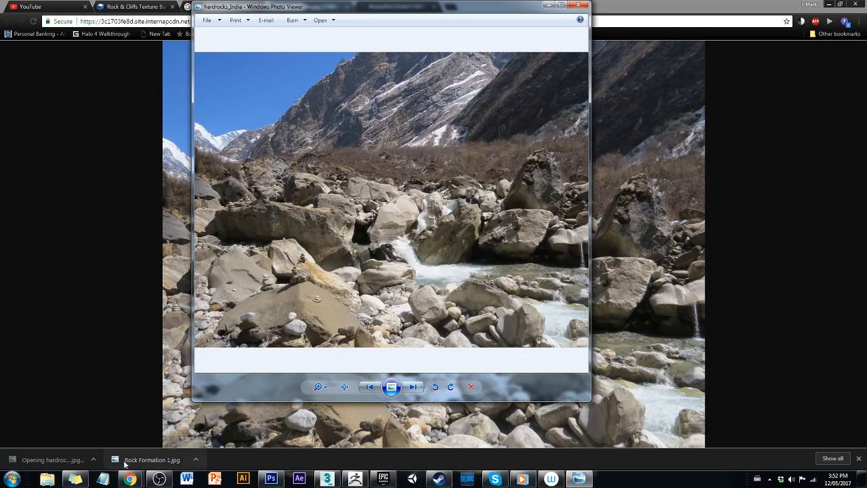
left_click(124, 463)
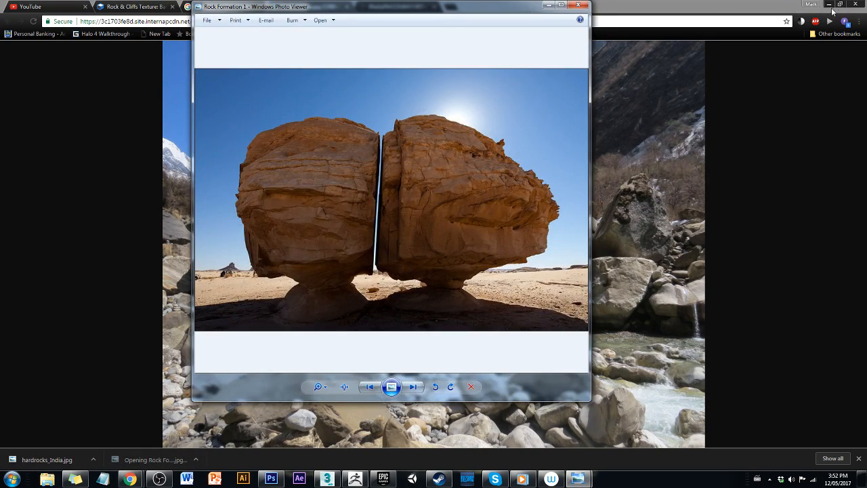
left_click(829, 5)
left_click_drag(473, 11, 413, 60)
Restore 3ds Max to a smaller window, and minimise the Epic Games Launcher and the hardrocks_India viewer
double_click(600, 12)
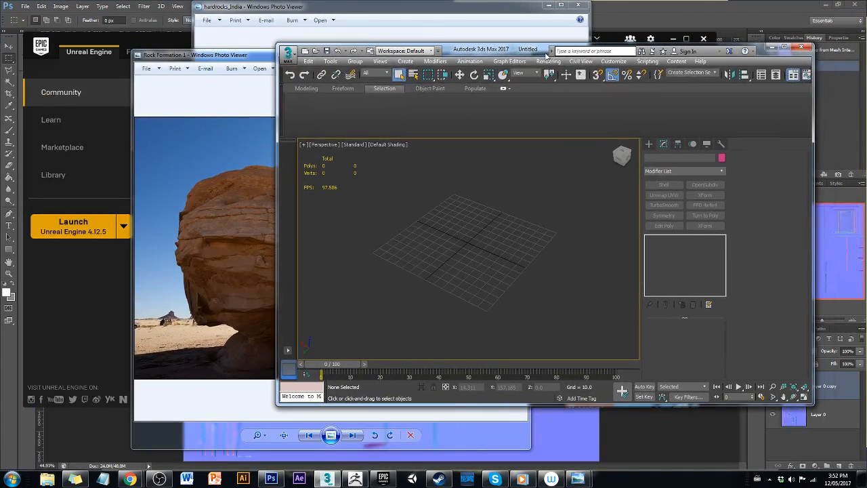
left_click(140, 45)
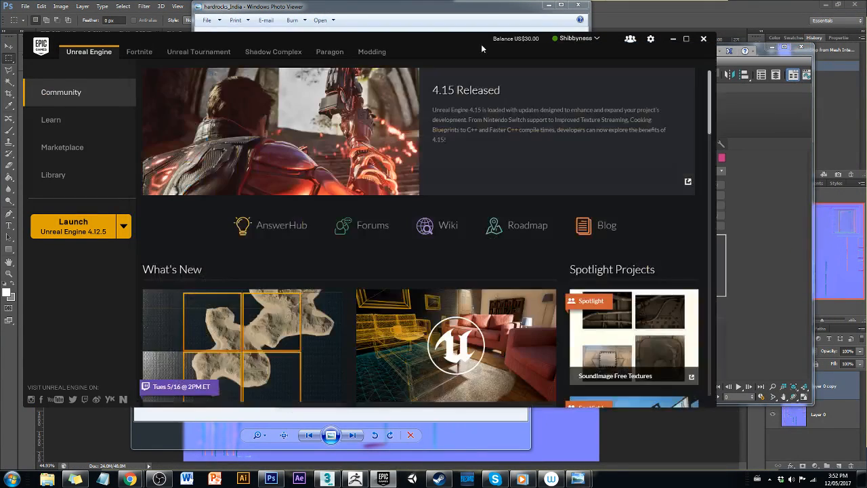
left_click(674, 39)
left_click(548, 5)
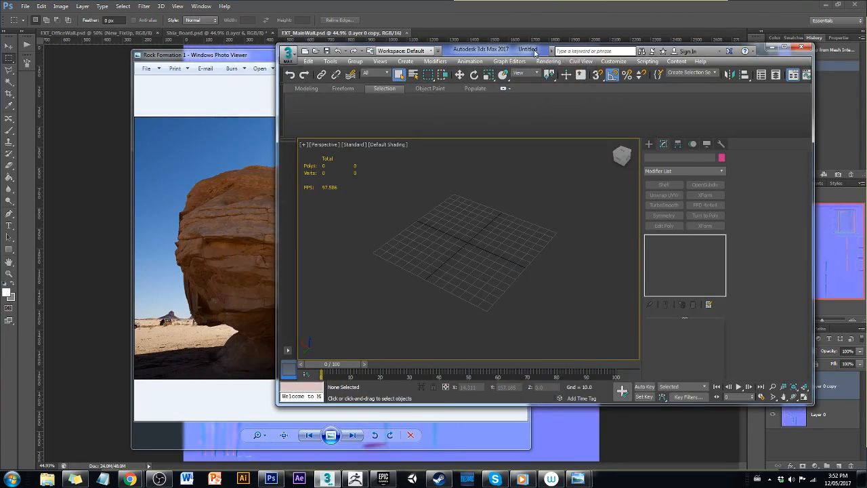
left_click_drag(535, 51, 446, 92)
Minimise Photoshop, and close the sticky notes and the Steam library window to clear the desktop
left_click(838, 5)
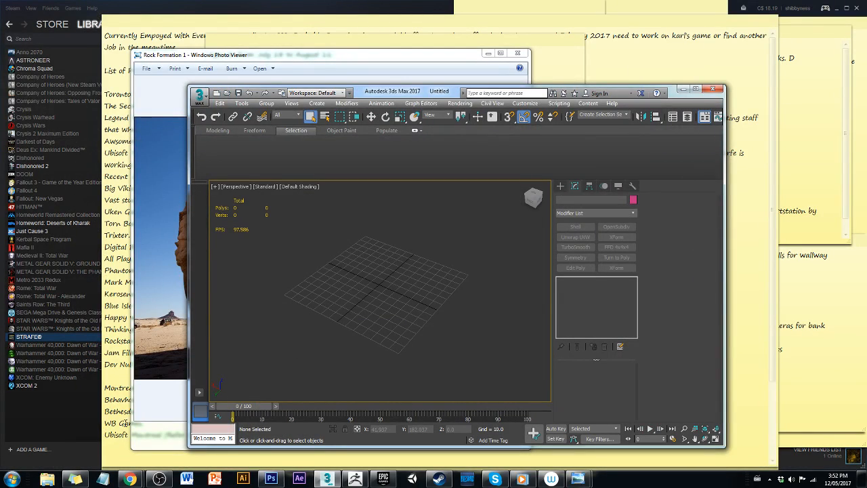
right_click(74, 479)
left_click(81, 457)
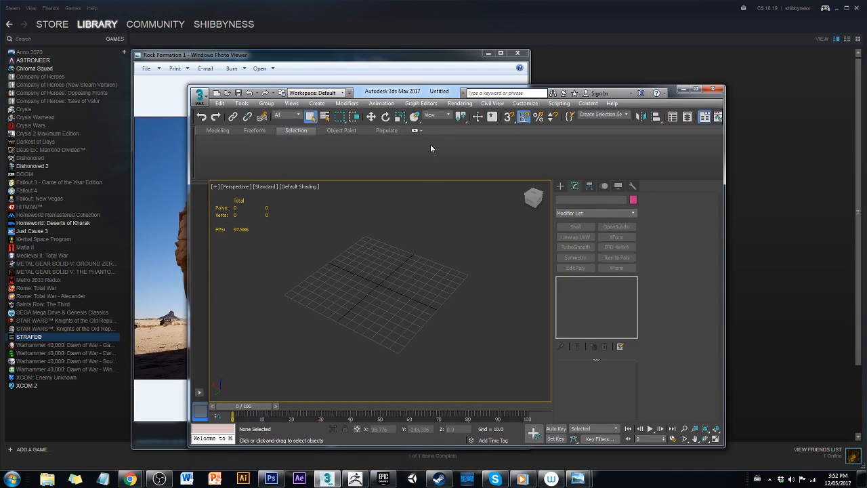
left_click_drag(413, 96, 415, 78)
left_click(857, 9)
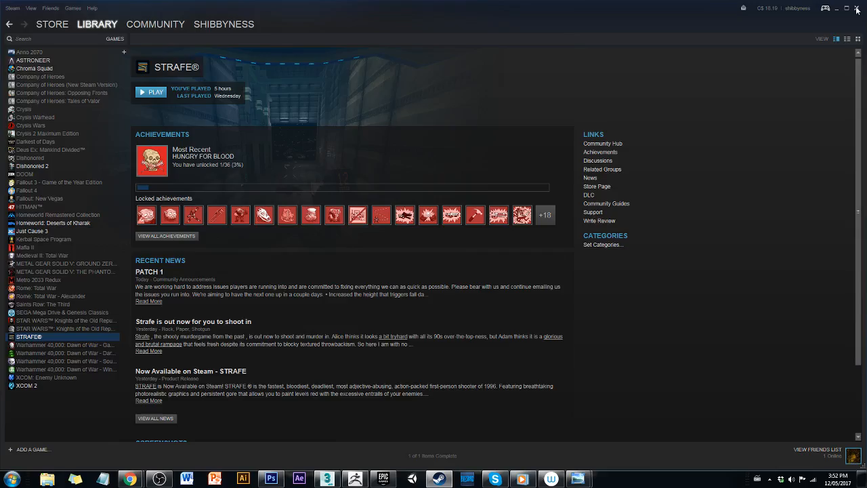
left_click_drag(398, 79, 398, 131)
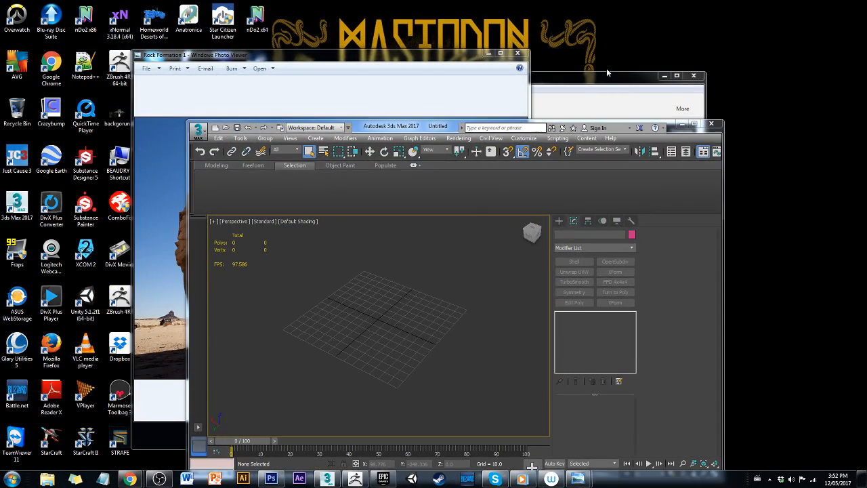
Bring the Wacom Desktop Center window to the front and minimise it
left_click(610, 78)
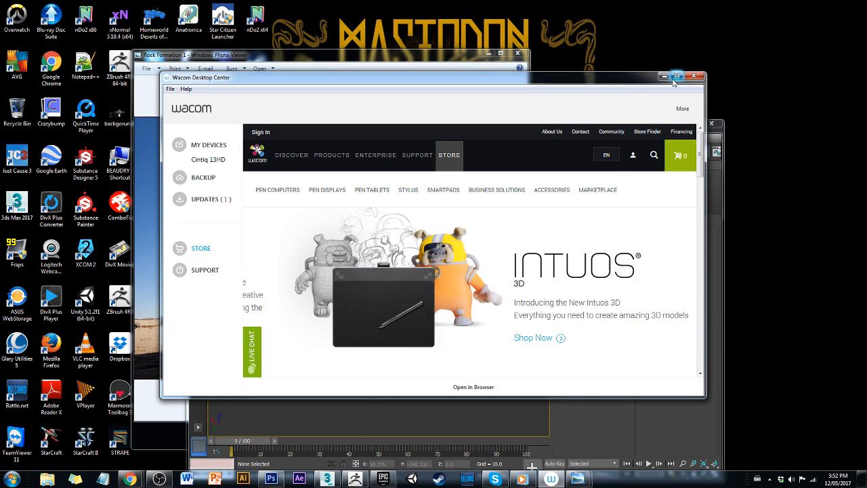
left_click_drag(647, 82, 624, 49)
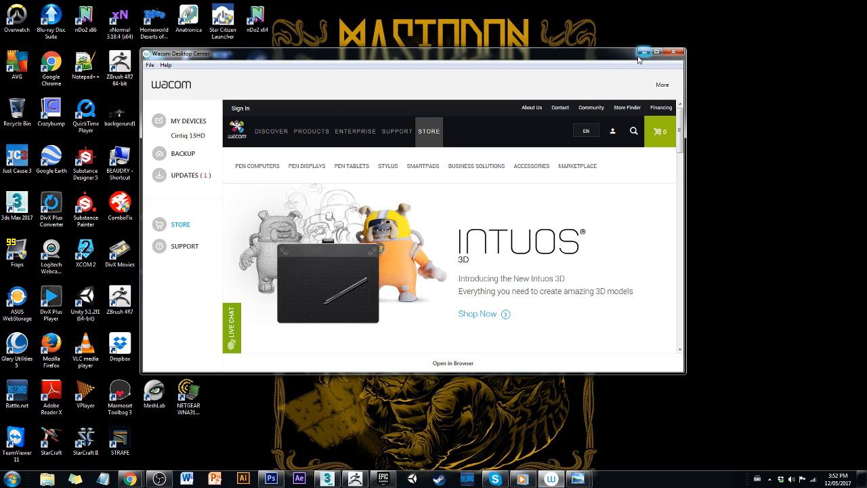
left_click(643, 52)
Switch to 3ds Max and maximise its window
mouse_move(136, 480)
mouse_move(95, 452)
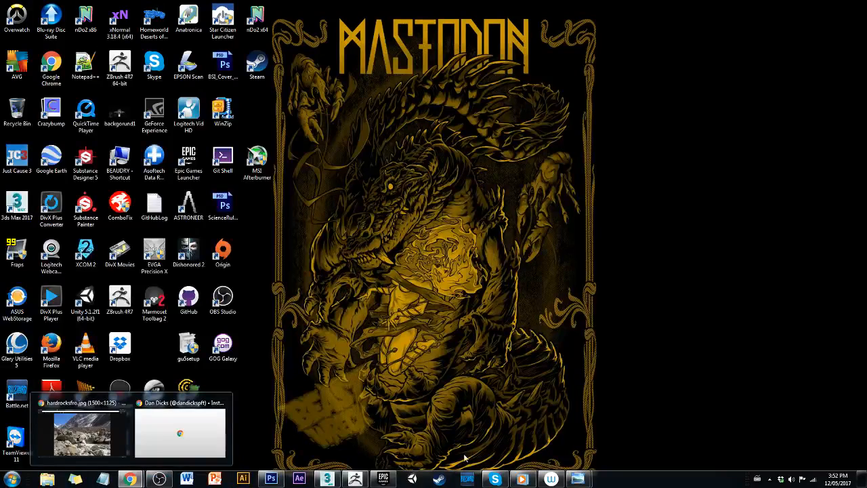
left_click(327, 479)
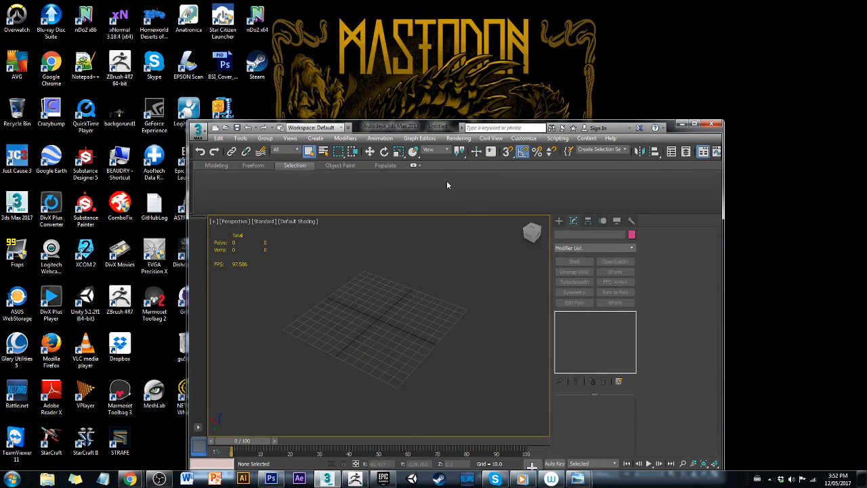
left_click_drag(420, 128, 367, 0)
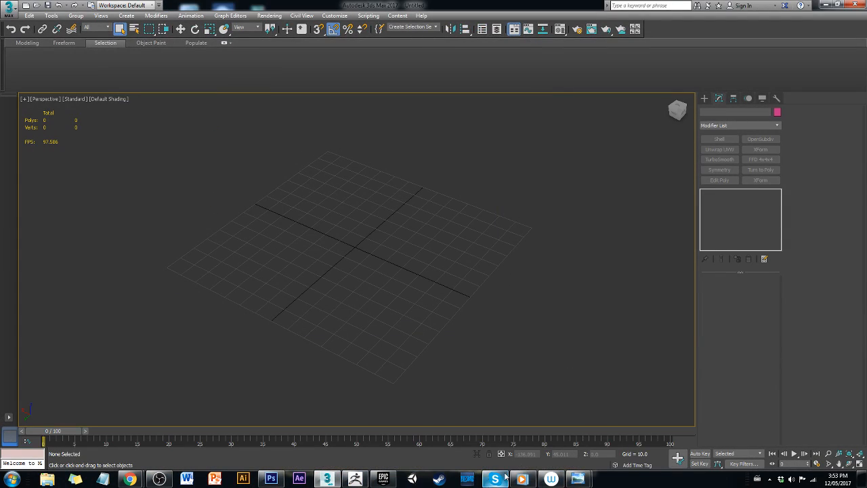
Bring the hardrocks_India and Rock Formation 1 images up over 3ds Max, and move the Rock Formation 1 window aside
mouse_move(577, 479)
left_click(521, 433)
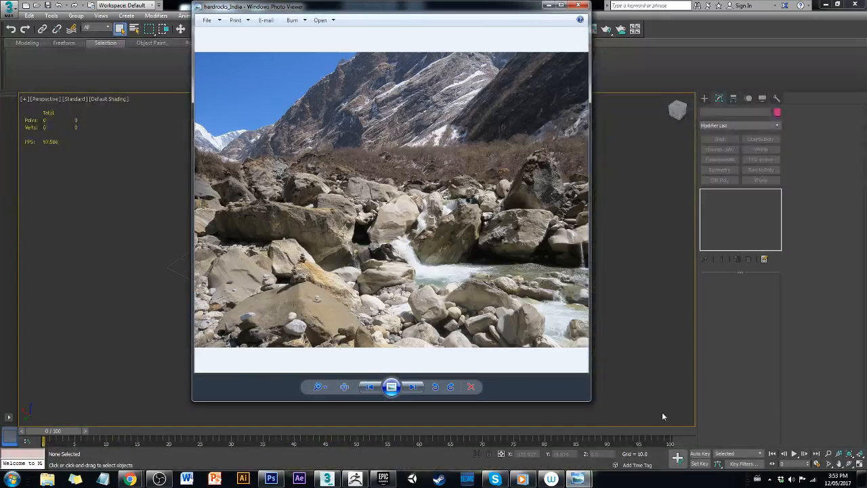
mouse_move(577, 478)
left_click(627, 431)
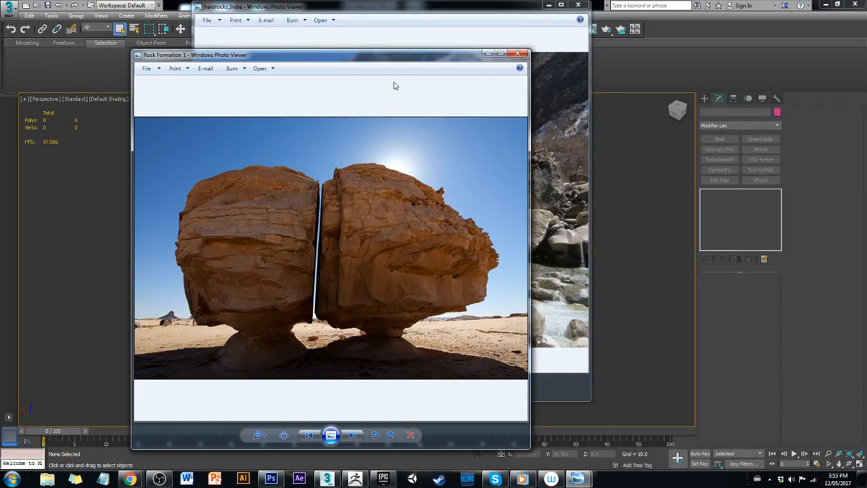
left_click_drag(342, 57, 481, 50)
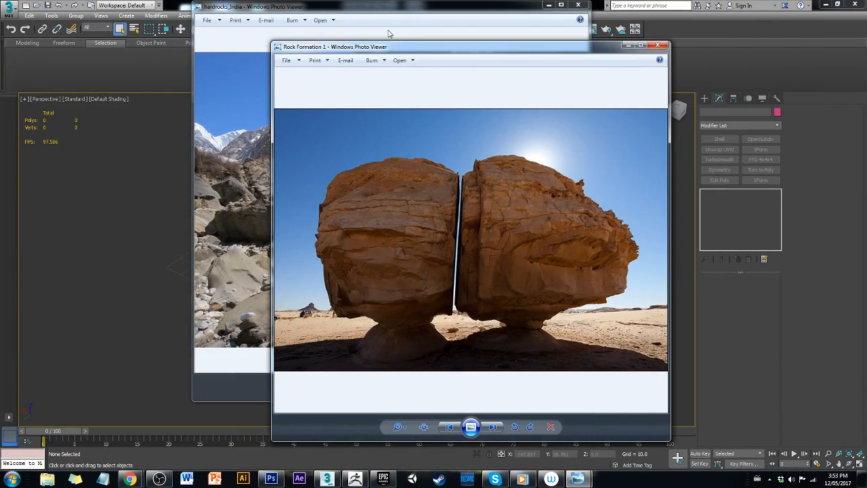
Shrink the Rock Formation 1 window and arrange it side by side with the hardrocks_India window
left_click_drag(269, 42, 459, 50)
left_click_drag(314, 10, 118, 25)
mouse_move(558, 47)
left_mouse_down()
mouse_move(532, 38)
mouse_move(556, 34)
left_mouse_up()
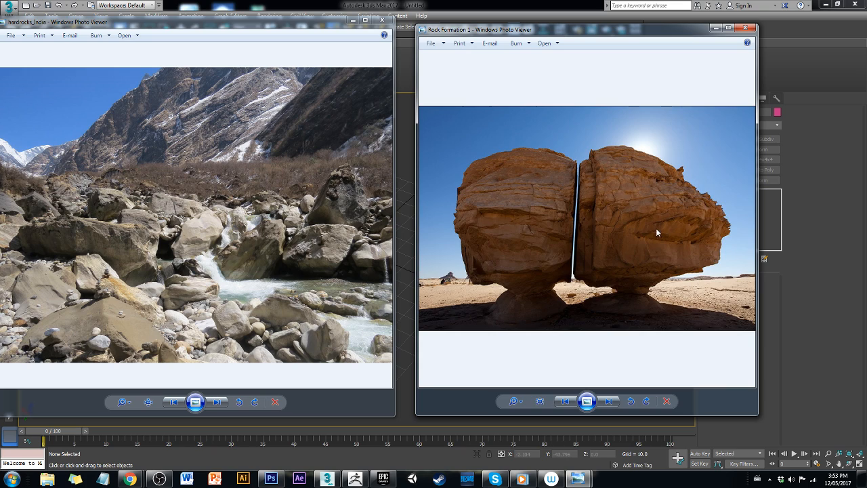
Examine the cracks, layers and edge shapes of both boulders in the Rock Formation 1 image up close
scroll(658, 232, "up", 4)
scroll(574, 241, "down", 5)
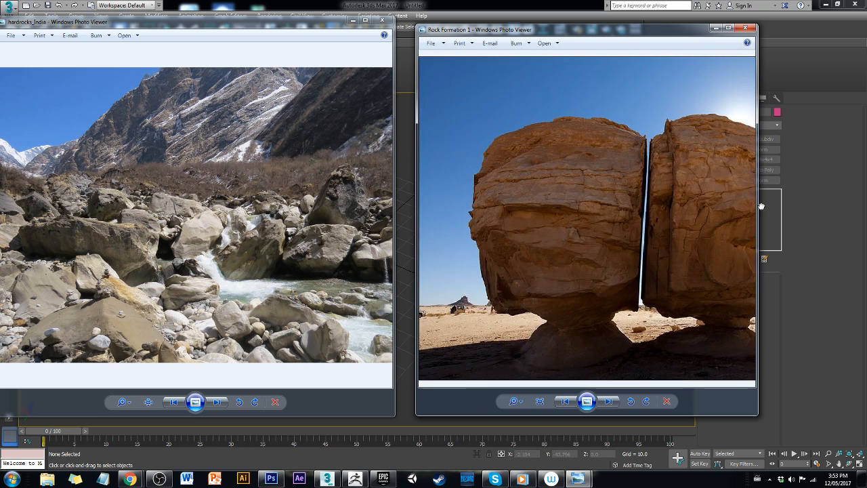
left_click_drag(661, 206, 550, 213)
left_click_drag(458, 210, 523, 207)
left_click_drag(631, 198, 575, 194)
left_click_drag(489, 196, 546, 195)
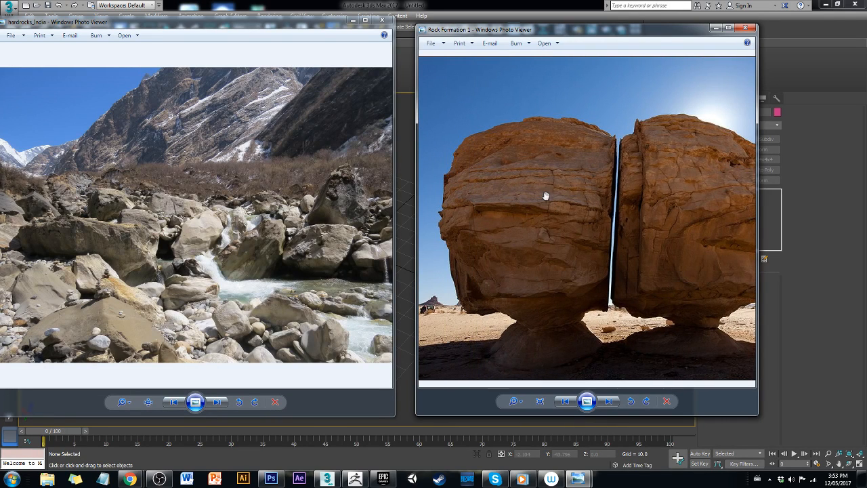
left_click_drag(653, 177, 545, 191)
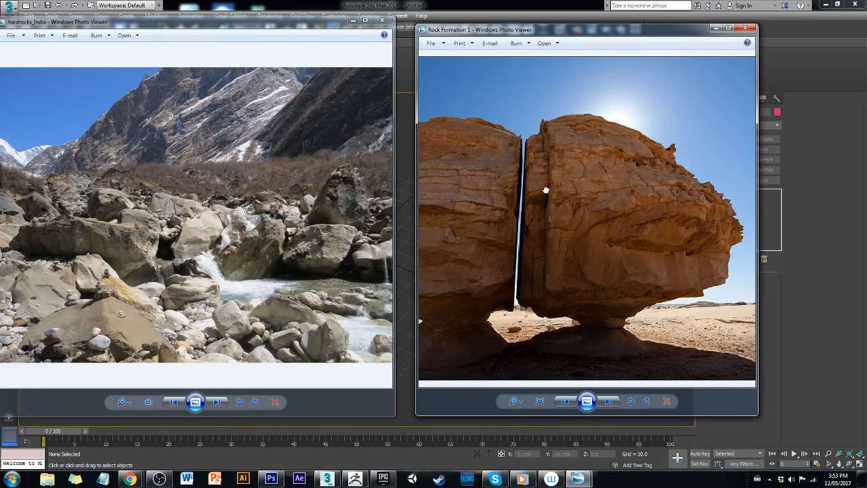
scroll(545, 189, "up", 3)
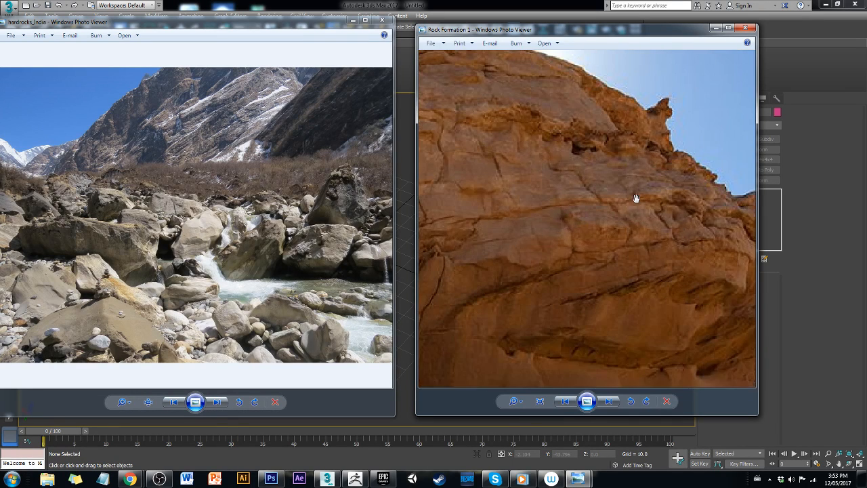
scroll(635, 195, "down", 2)
scroll(592, 231, "up", 3)
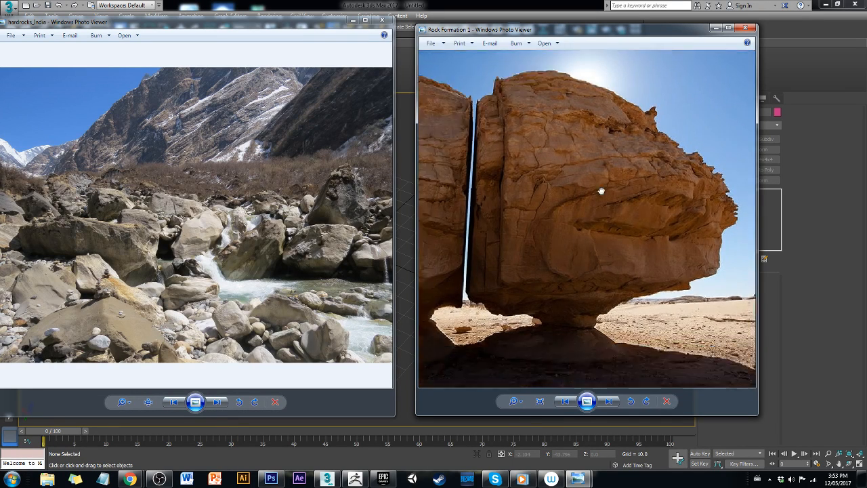
scroll(600, 226, "down", 5)
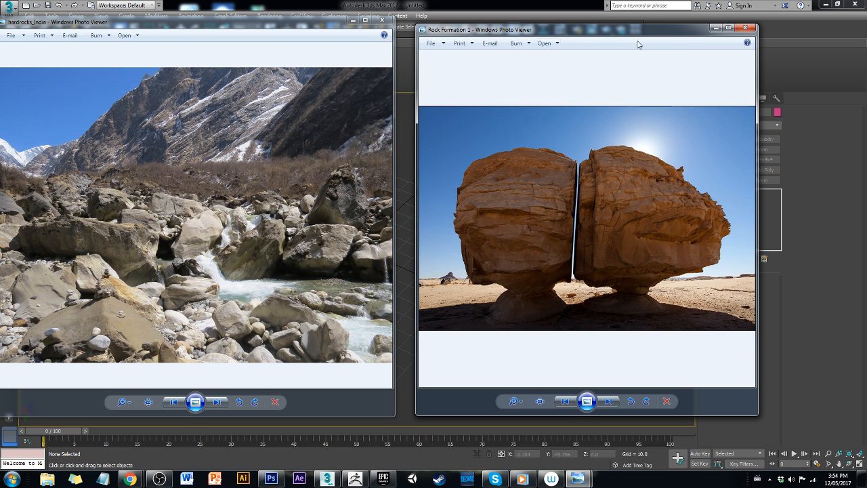
Minimise the hardrocks_India image and move the Rock Formation 1 window to where it stood
left_click(356, 22)
left_click_drag(566, 32, 166, 70)
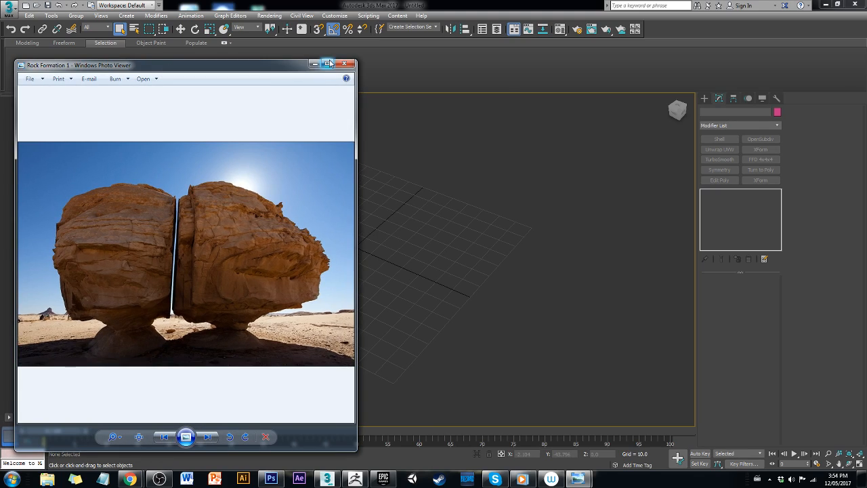
Return to 3ds Max and create a standard box on the grid, about 85.6 long, 83.5 wide and 74.2 high
left_click(705, 99)
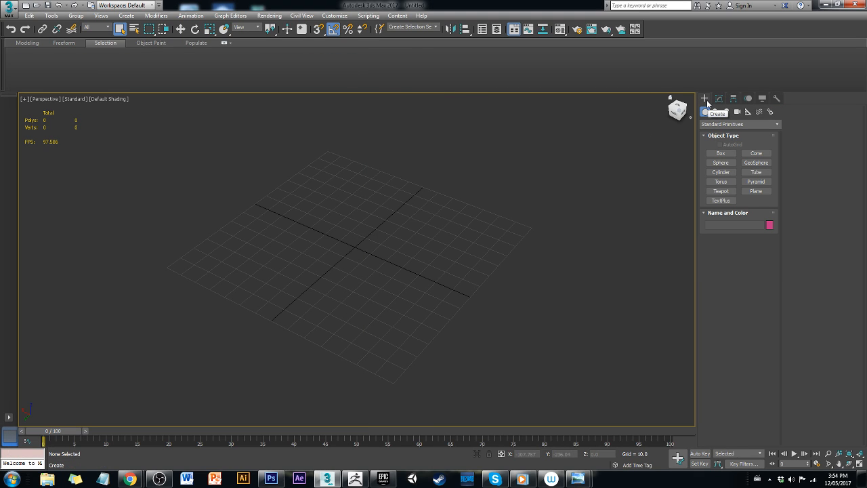
left_click(720, 153)
middle_click_drag(476, 292, 599, 279)
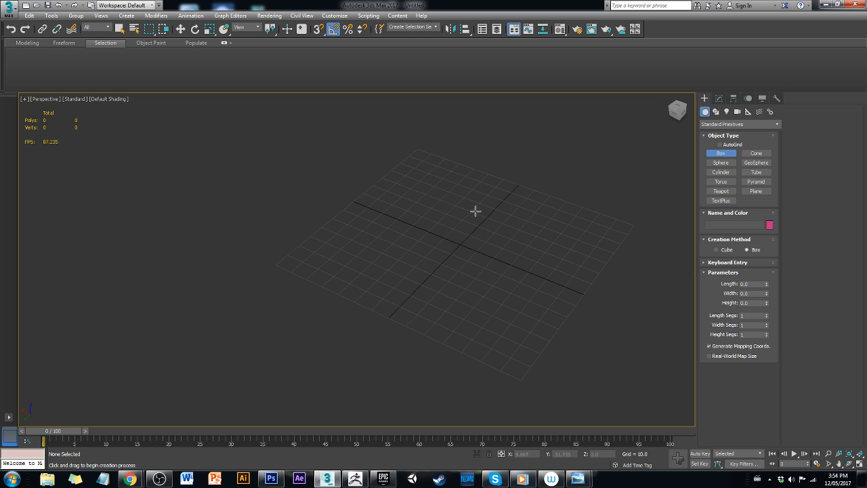
left_click_drag(440, 198, 501, 343)
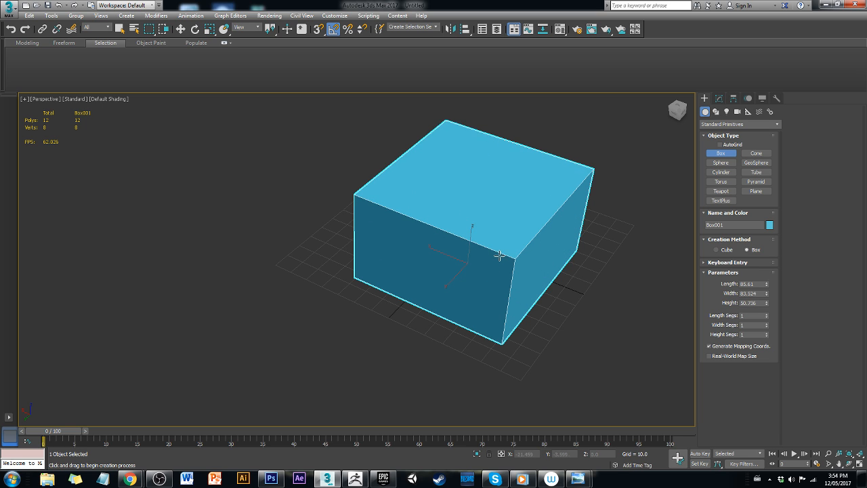
left_click(495, 212)
middle_click_drag(559, 208, 490, 259, "alt")
Round the box's dimensions to a length of 85, a width of 83 and a height of 74
double_click(760, 284)
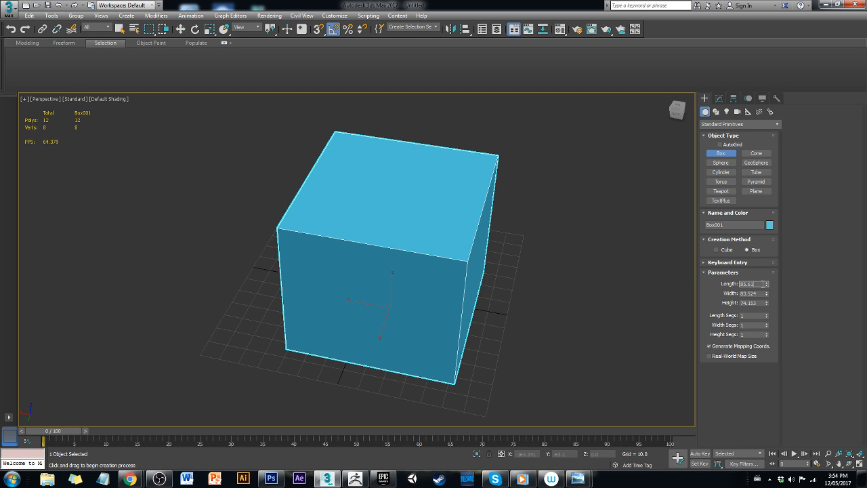
double_click(760, 293)
double_click(762, 303)
left_click(759, 294)
key("BackSpace")
key("Tab")
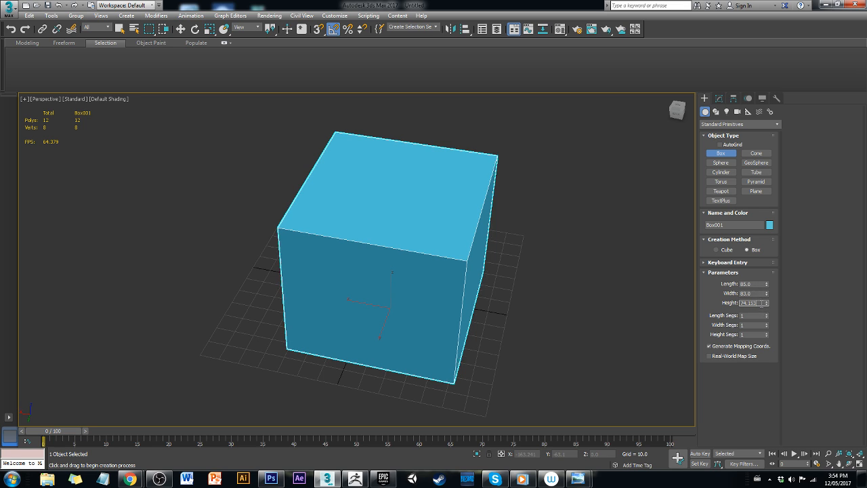
key("Return")
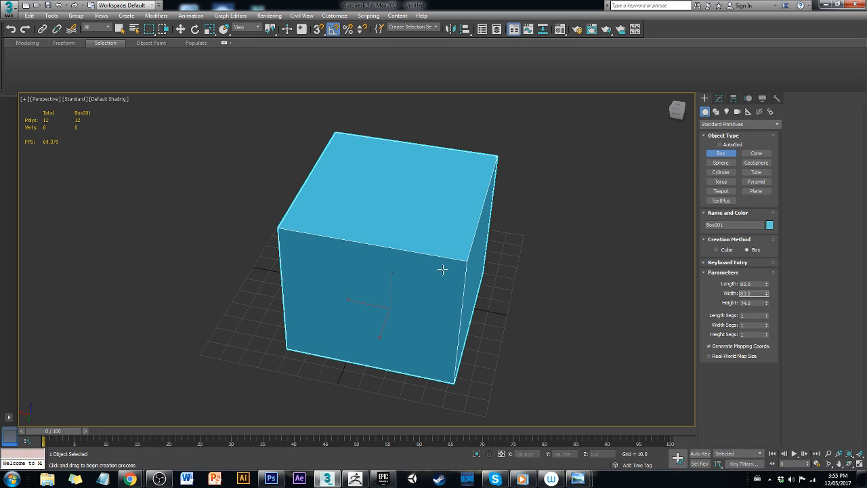
Set both the length and the width of the box to 300
middle_click_drag(443, 273, 415, 275, "alt")
double_click(755, 284)
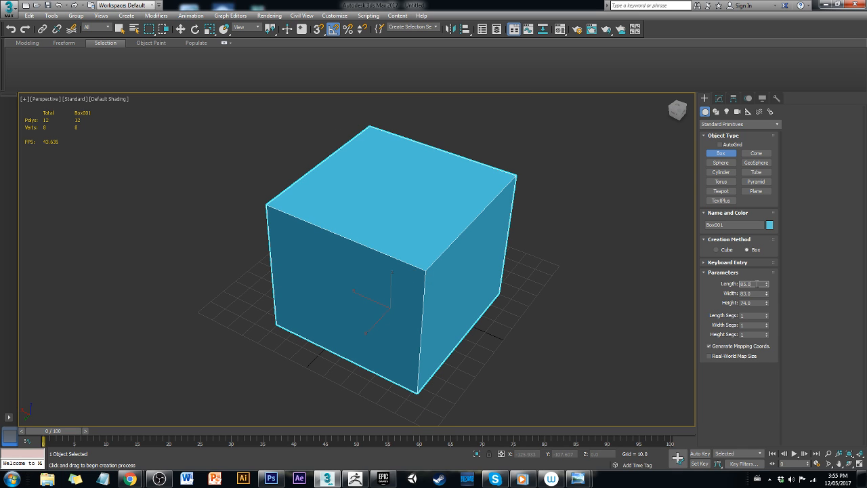
key("Tab")
double_click(759, 284)
type("300")
key("Return")
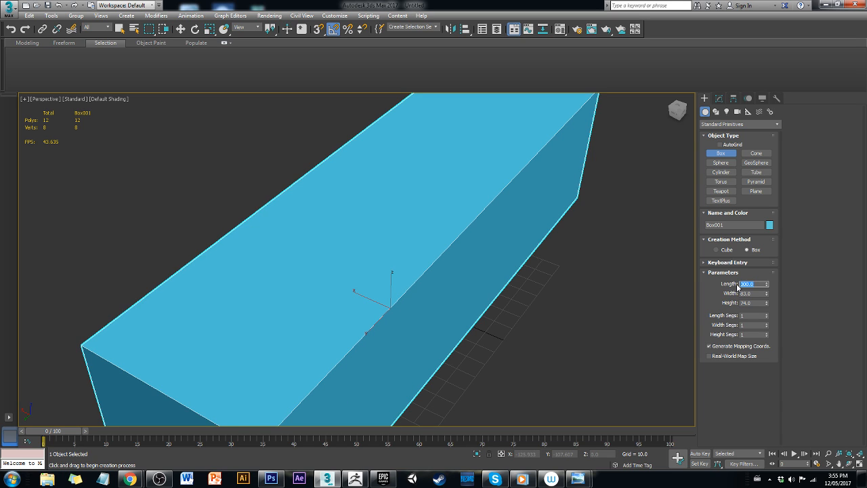
double_click(755, 292)
key("Return")
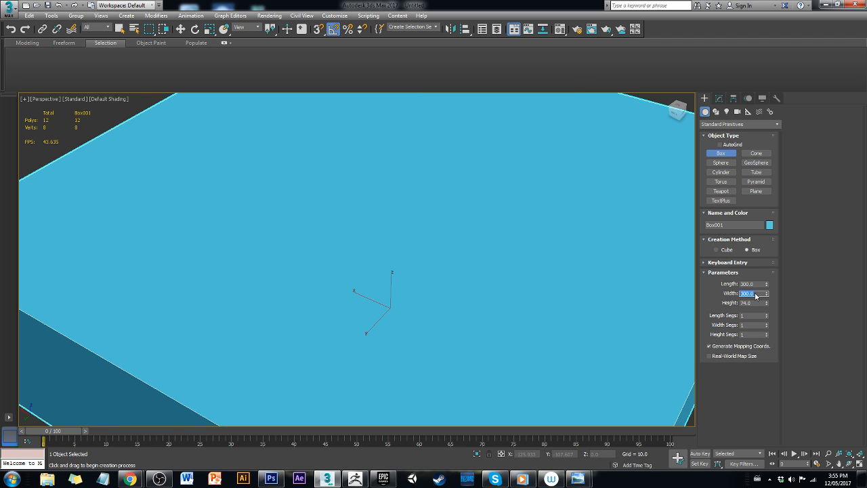
Set the height of the box to 500
scroll(461, 210, "down", 4)
middle_click_drag(461, 210, 463, 193, "alt")
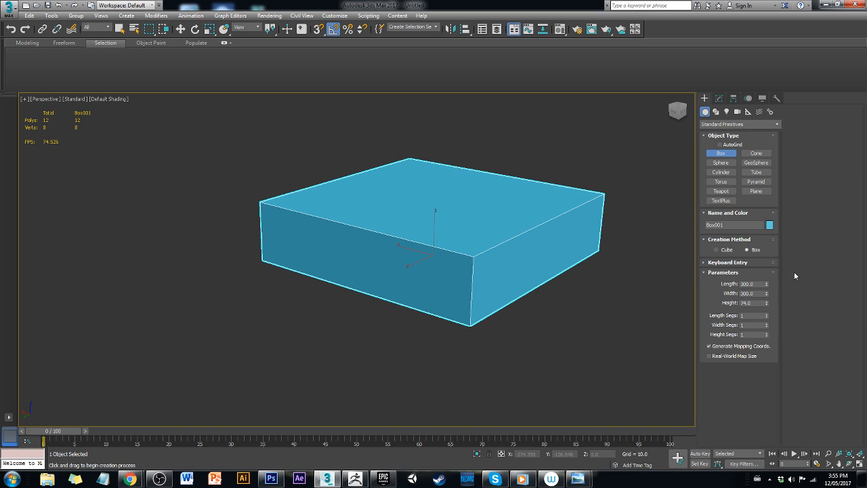
double_click(754, 302)
key("Return")
scroll(509, 253, "down", 8)
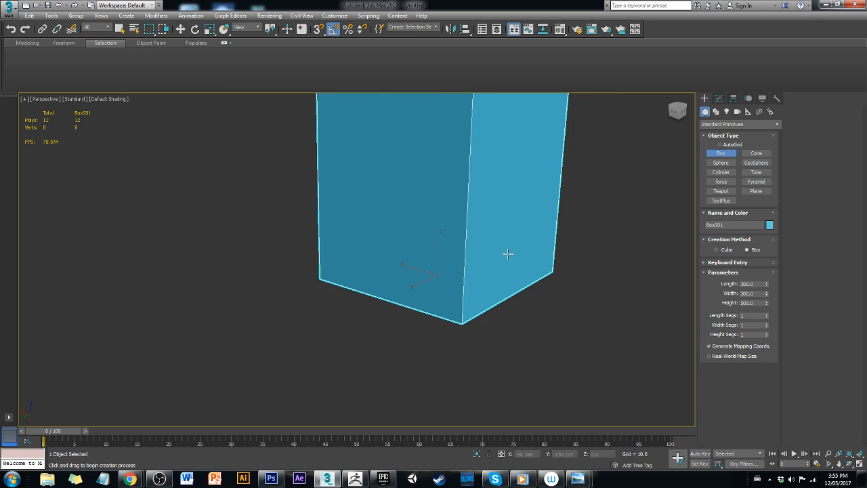
middle_click_drag(514, 216, 560, 245, "alt")
scroll(532, 223, "up", 3)
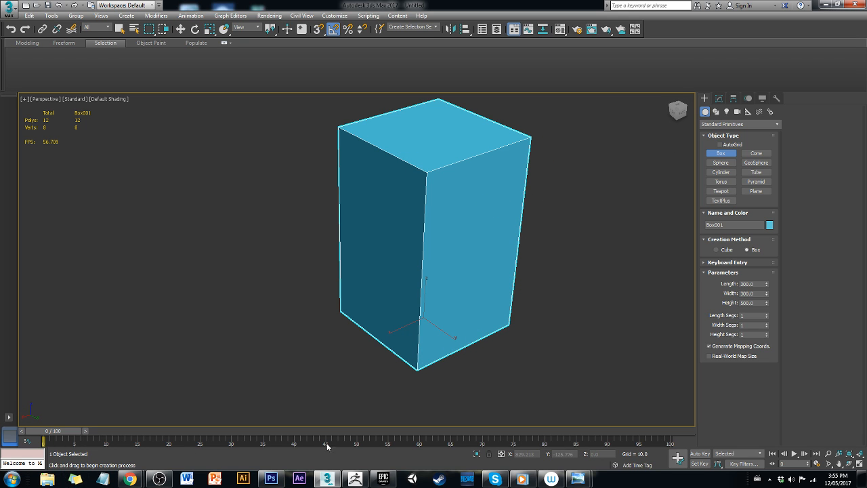
Bring up the Rock Formation 1 image beside the box for comparison, then return to 3ds Max and leave the Box command
mouse_move(587, 481)
left_click(630, 437)
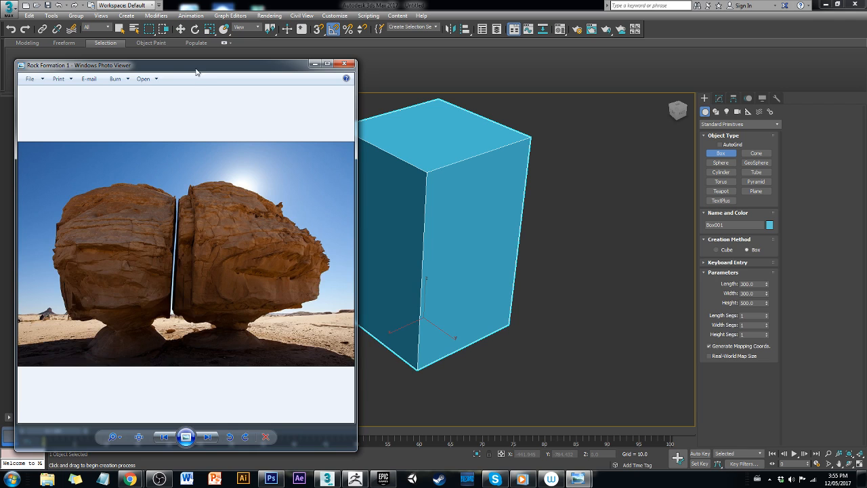
left_click_drag(196, 67, 135, 54)
middle_click_drag(395, 210, 428, 211)
left_click(556, 231)
right_click(584, 222)
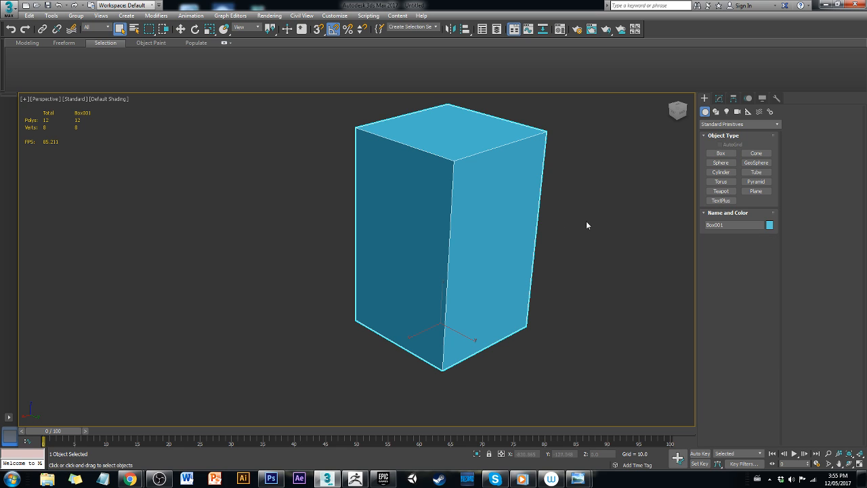
Start importing a file and browse to the UE4 folder on the E: drive, dismissing the AVG offer
left_click(9, 8)
mouse_move(41, 150)
mouse_move(34, 129)
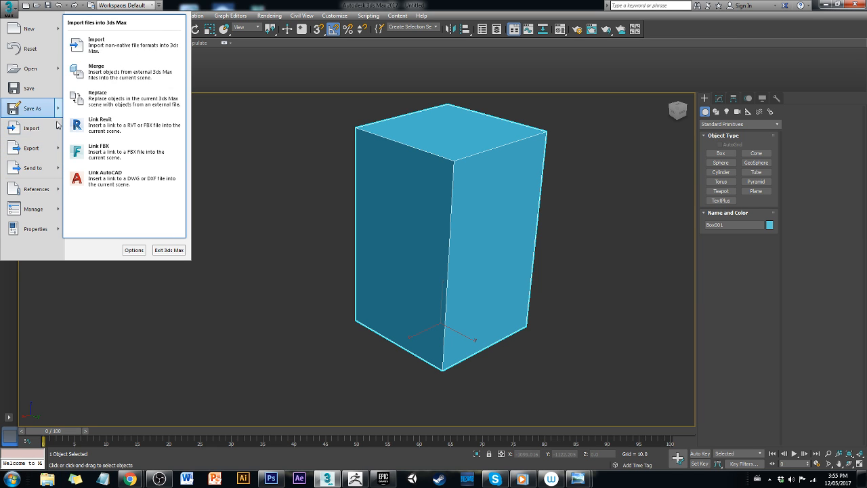
left_click(108, 48)
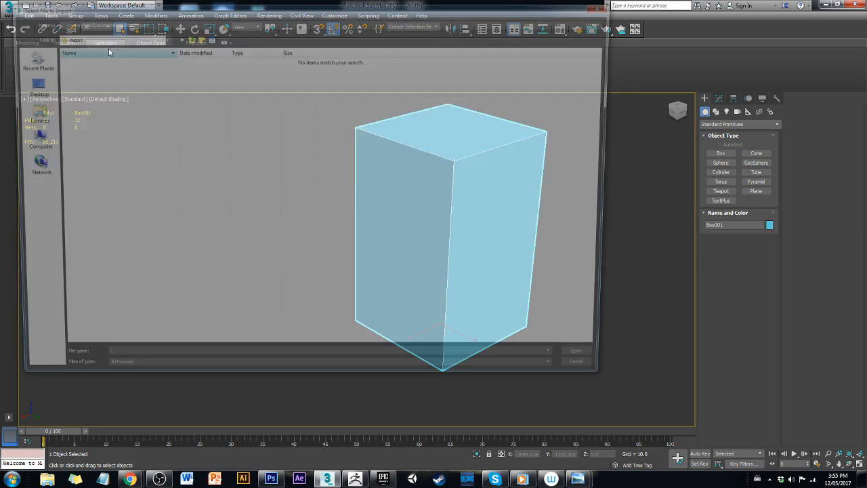
left_click(118, 21)
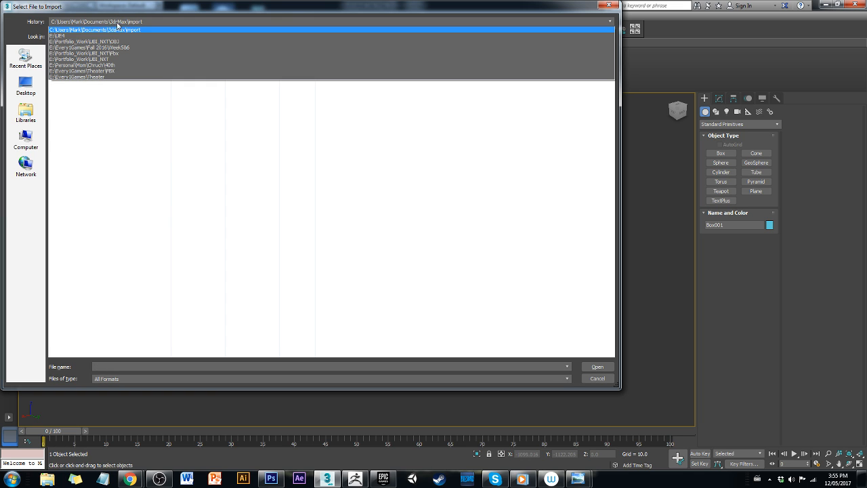
left_click(114, 42)
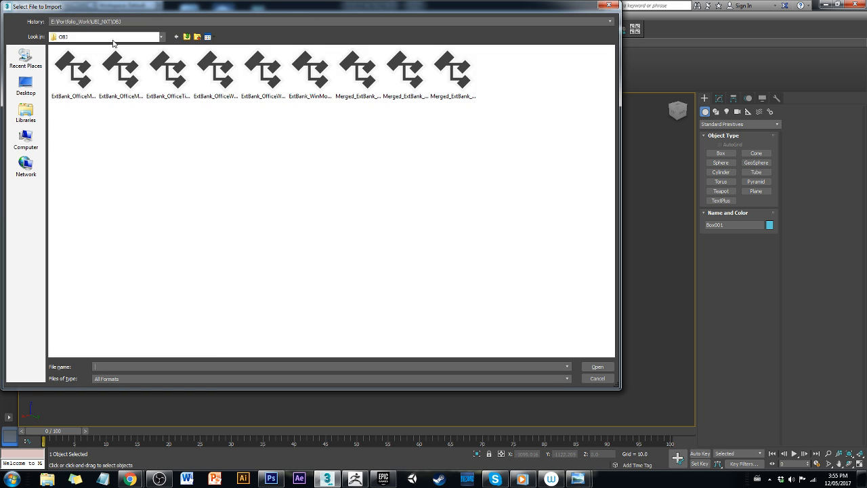
left_click(186, 37)
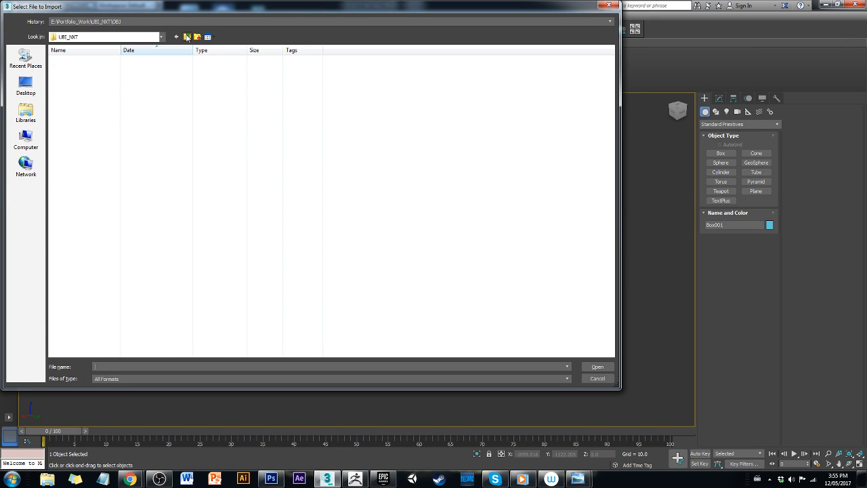
left_click(186, 38)
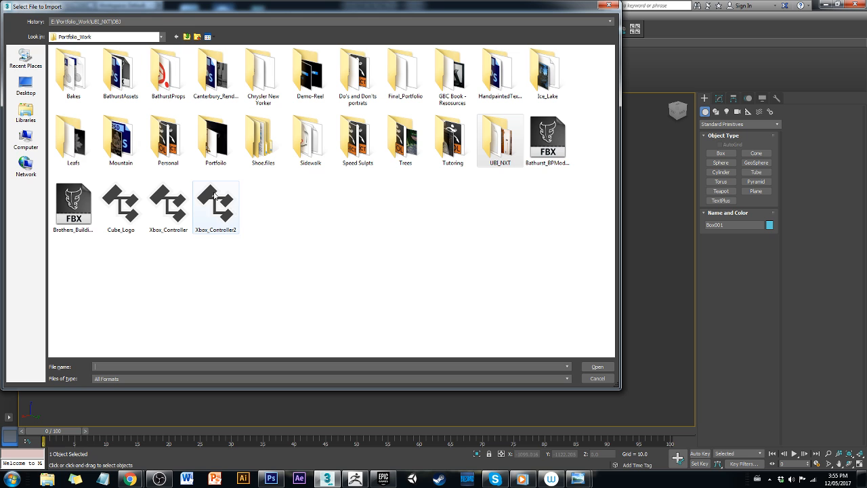
left_click(186, 37)
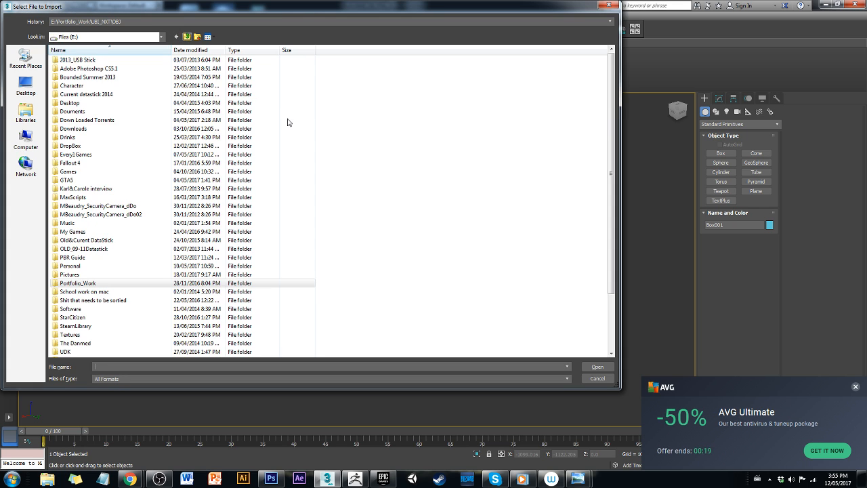
left_click(854, 388)
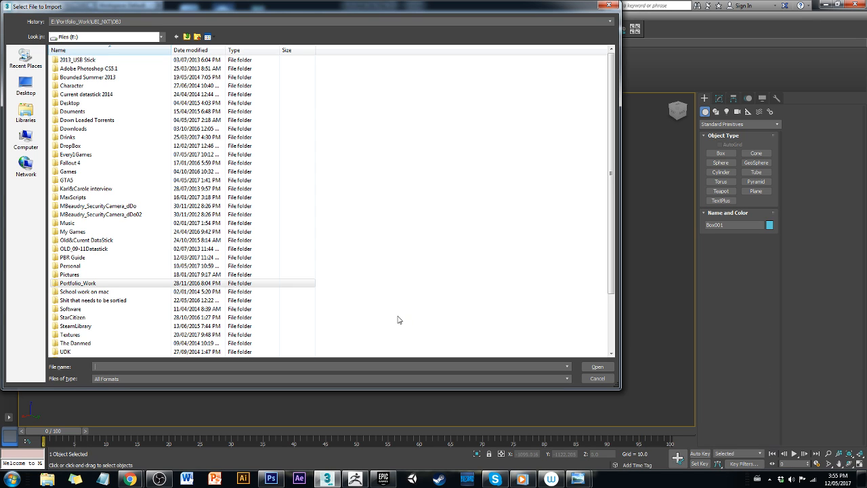
scroll(341, 316, "down", 3)
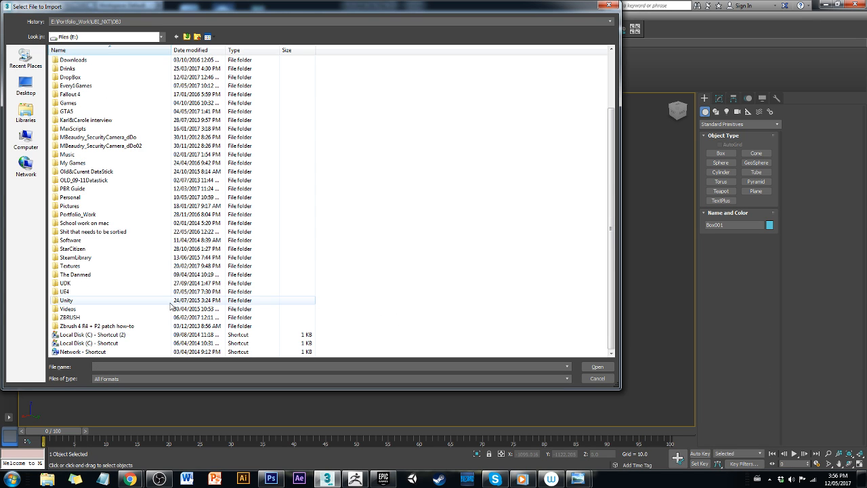
double_click(115, 293)
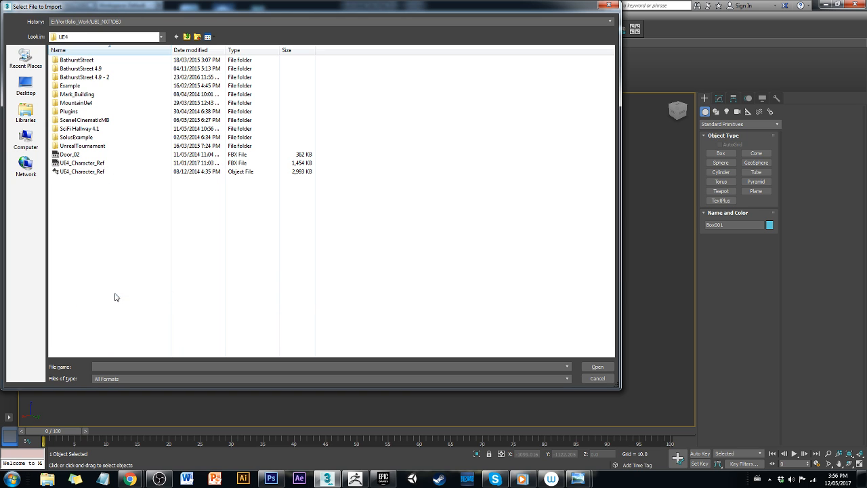
Import the FBX version of UE4_Character_Ref with the Autodesk Media & Entertainment preset
left_click(113, 171)
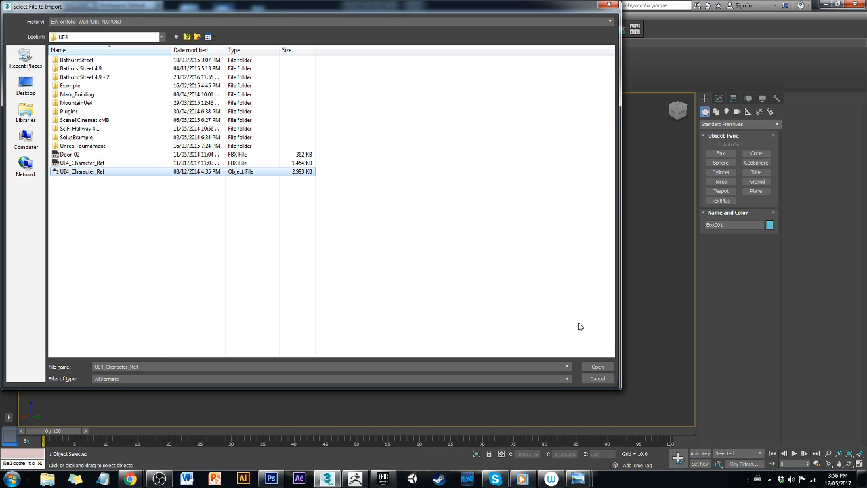
left_click(308, 166)
left_click(597, 366)
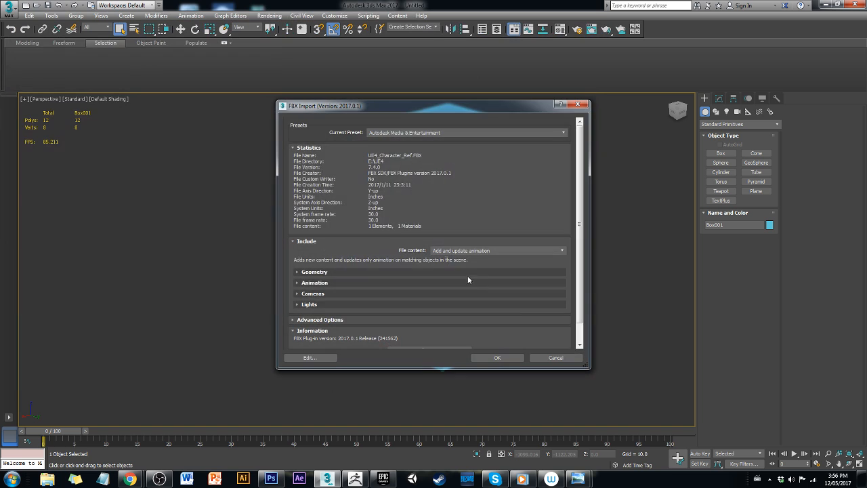
left_click(501, 359)
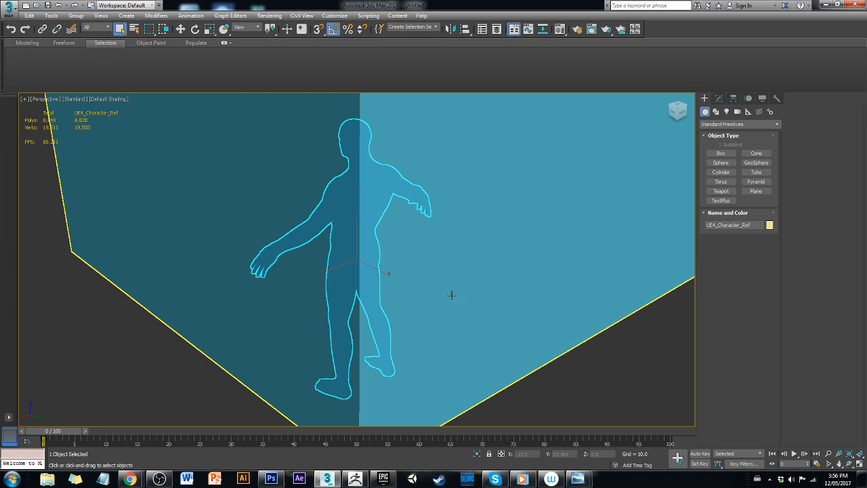
Move the imported UE4_Character_Ref out of the box by about 357 units along the X axis
scroll(383, 392, "down", 8)
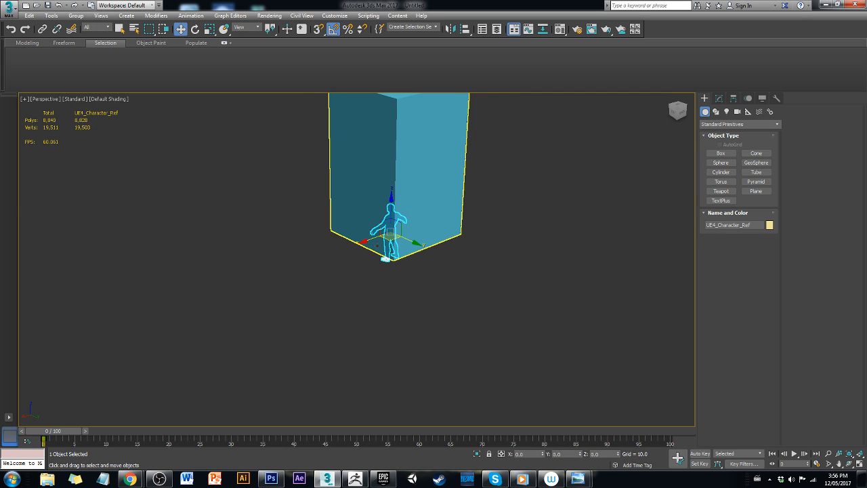
left_click_drag(410, 256, 324, 290)
middle_click_drag(323, 287, 524, 299, "alt")
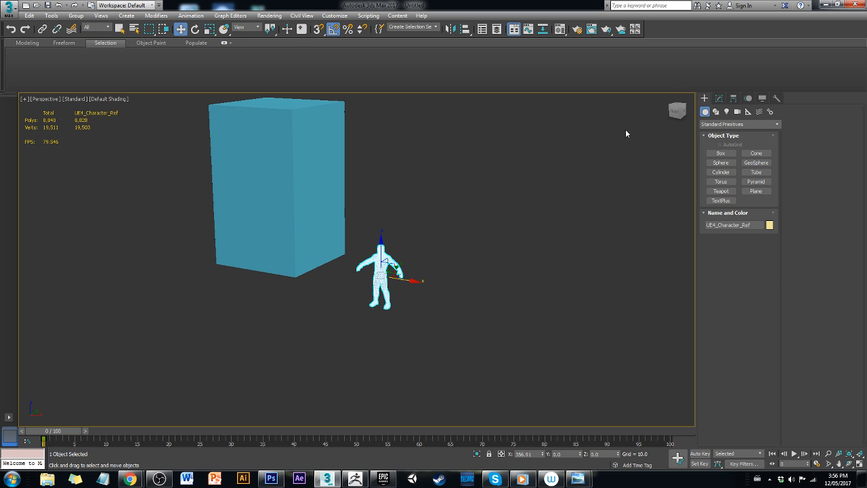
Reposition the character reference in front of the box, at about X 96 and Y -623, leaving a clear gap
left_click(673, 115)
left_click(675, 107)
left_click(412, 238)
middle_click_drag(411, 239, 427, 245)
left_click_drag(427, 246, 426, 214)
mouse_move(482, 200)
middle_mouse_down("alt")
mouse_move(435, 222)
mouse_move(458, 267)
mouse_move(490, 197)
middle_mouse_up("alt")
left_click(489, 197)
left_click(409, 258)
left_click_drag(426, 263, 300, 280)
left_click(373, 302)
Freeze the character reference so it cannot be selected
right_click(306, 294)
left_click(282, 282)
left_click(282, 278)
right_click(282, 277)
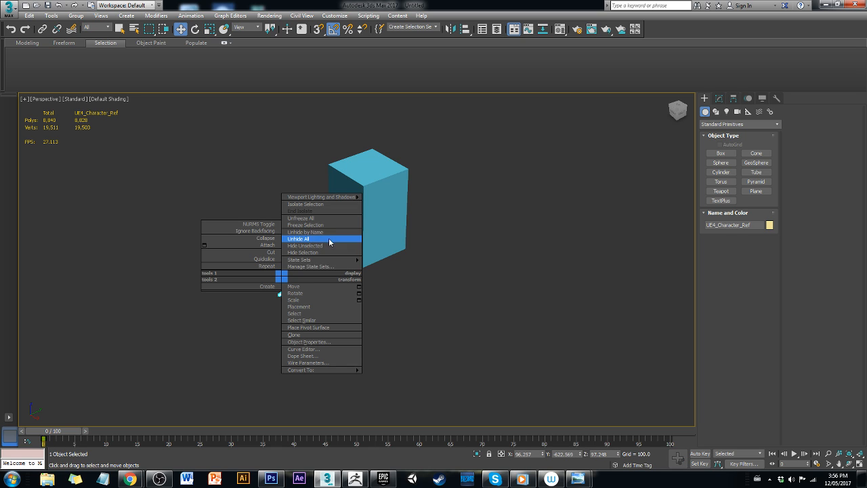
mouse_move(336, 262)
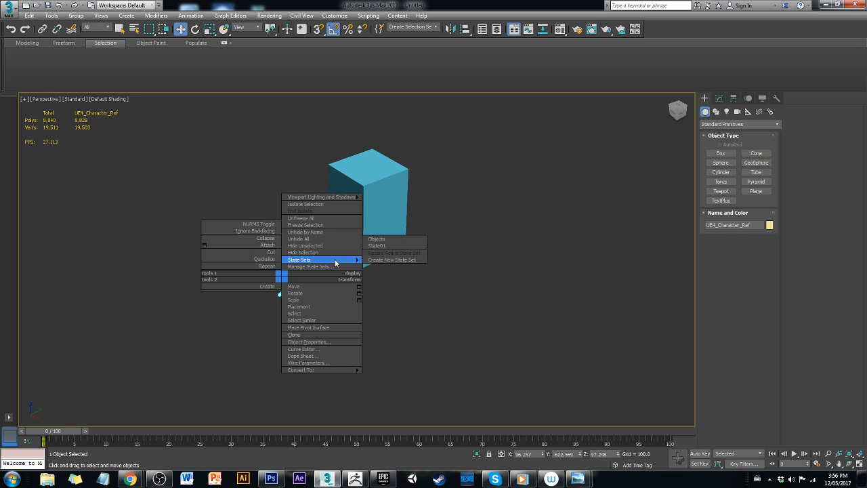
left_click(338, 225)
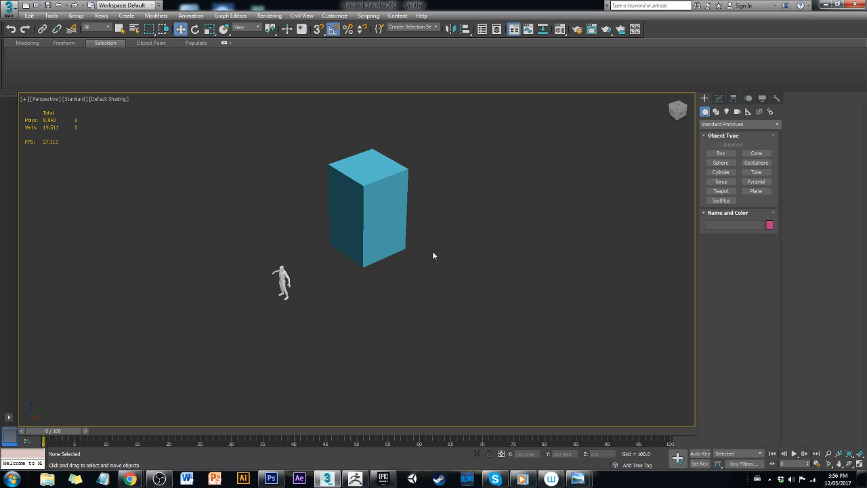
Select the box and rename it RockFormation_BM
left_click(355, 211)
middle_click_drag(374, 269, 383, 280)
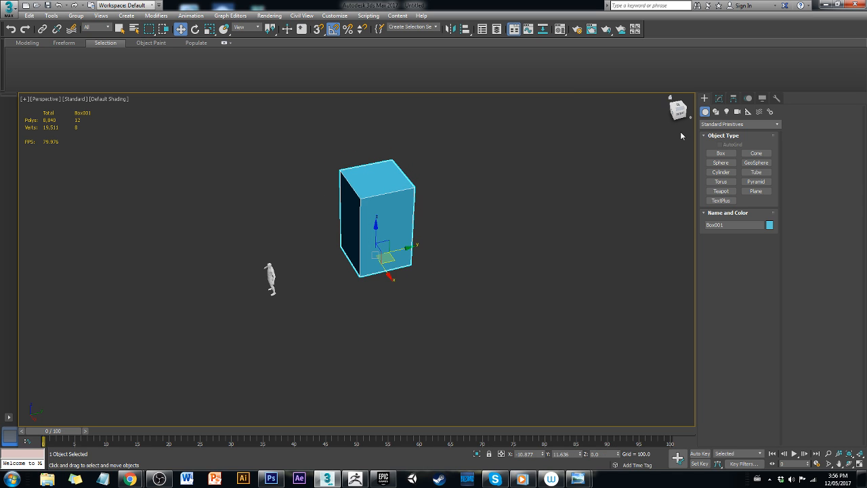
left_click(719, 99)
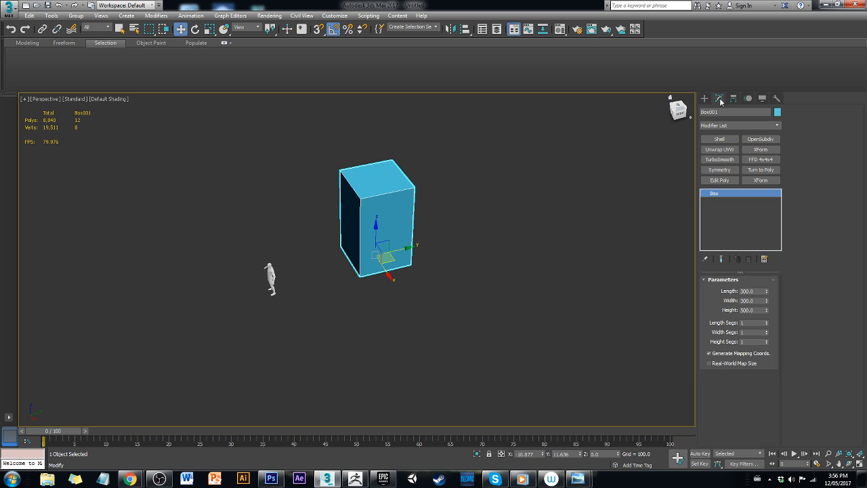
middle_click_drag(508, 217, 533, 252)
scroll(371, 265, "up", 3)
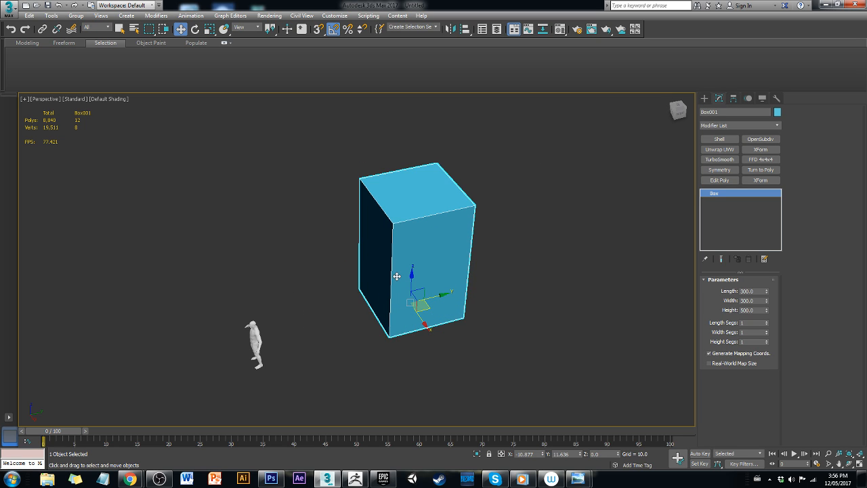
double_click(718, 111)
key("BackSpace")
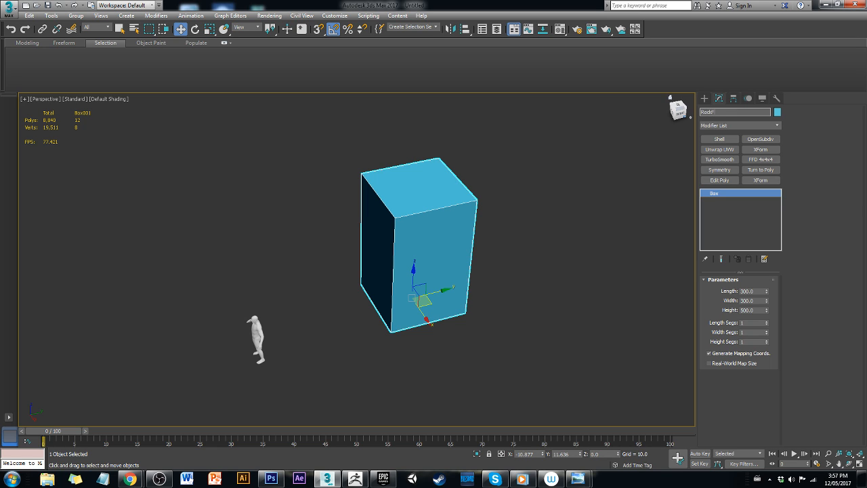
type("rmation_BM")
Set the box's width segments to 4 and its length segments to 5
left_click(766, 331)
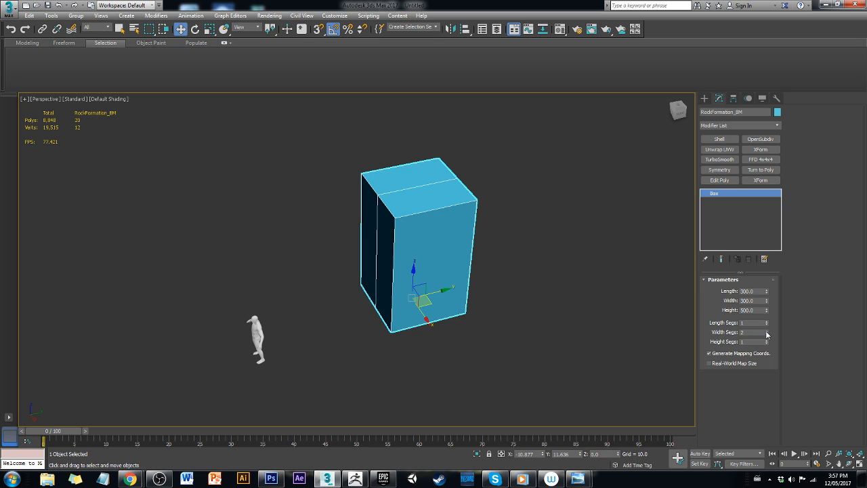
left_click(766, 331)
left_click(766, 332)
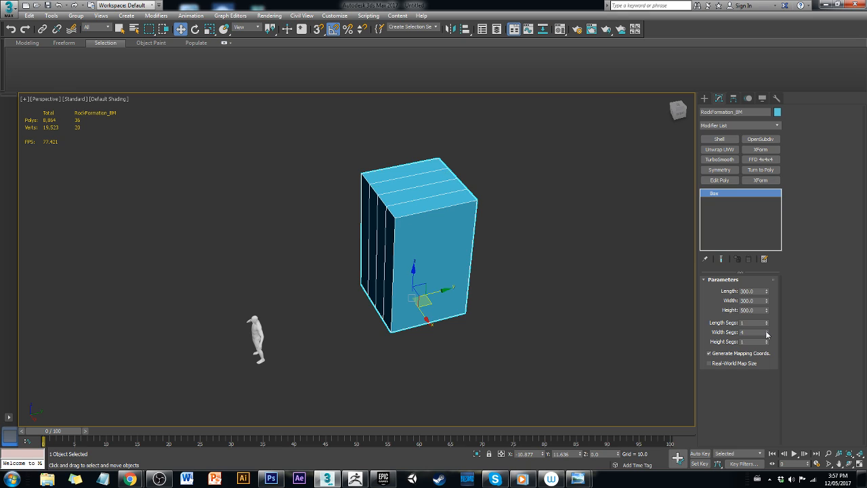
left_click(767, 321)
left_click(766, 321)
left_click(767, 321)
left_click(767, 321)
left_click(768, 321)
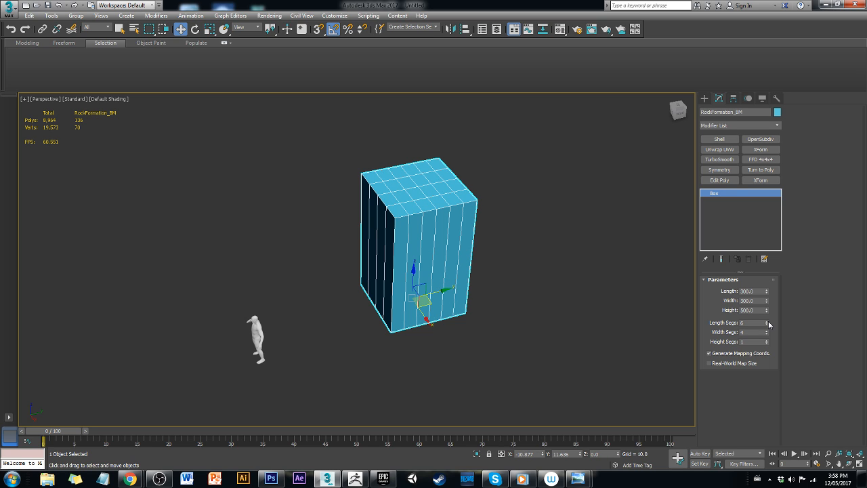
left_click(766, 325)
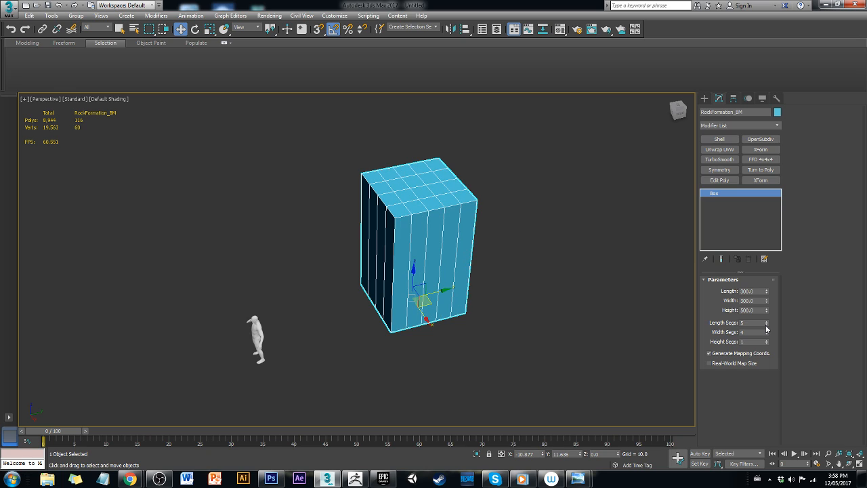
Raise the box's width segments to 5 and its height segments to 5
left_click(766, 341)
left_click(767, 341)
left_click(767, 330)
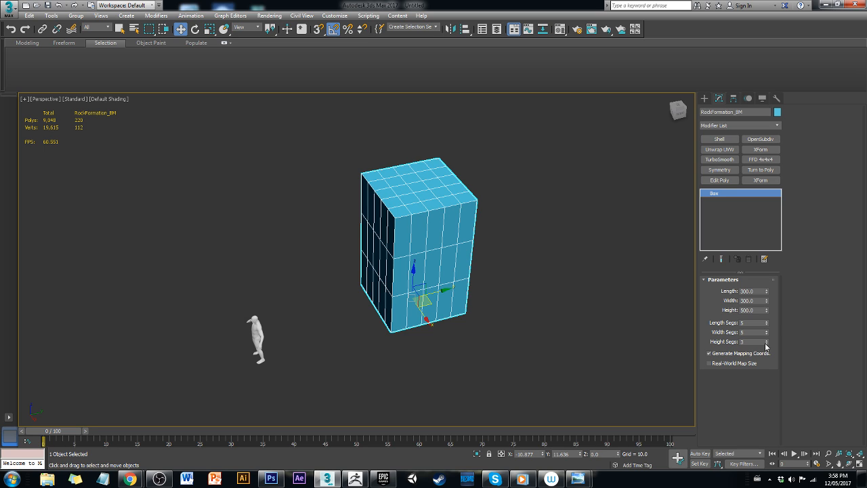
left_click(767, 341)
left_click(768, 341)
Convert the segmented RockFormation_BM box to an Editable Poly
middle_click_drag(448, 240, 482, 241)
scroll(411, 254, "up", 3)
right_click(743, 210)
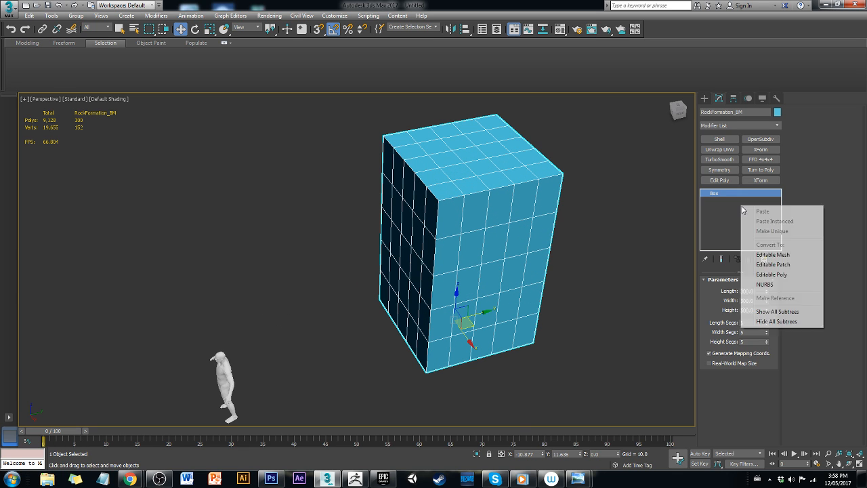
left_click(778, 275)
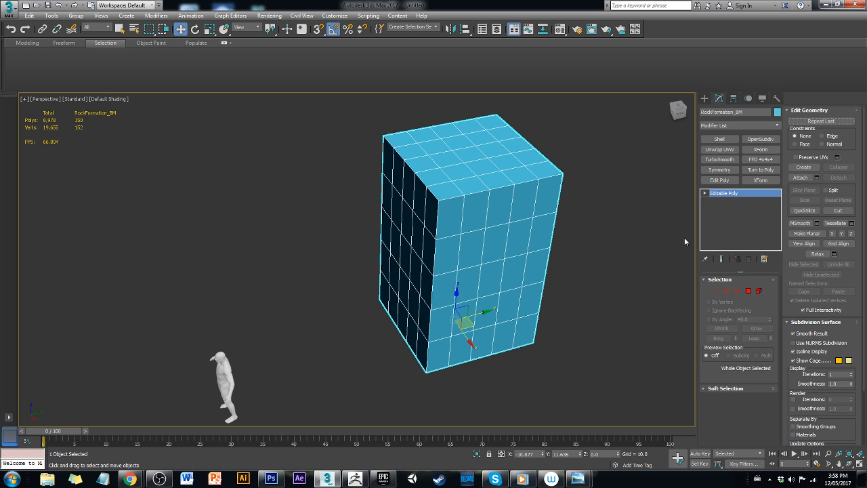
Switch the viewport to Orthographic and view the box and character straight from the side
middle_click_drag(593, 277, 564, 319)
middle_click_drag(564, 320, 550, 287, "alt")
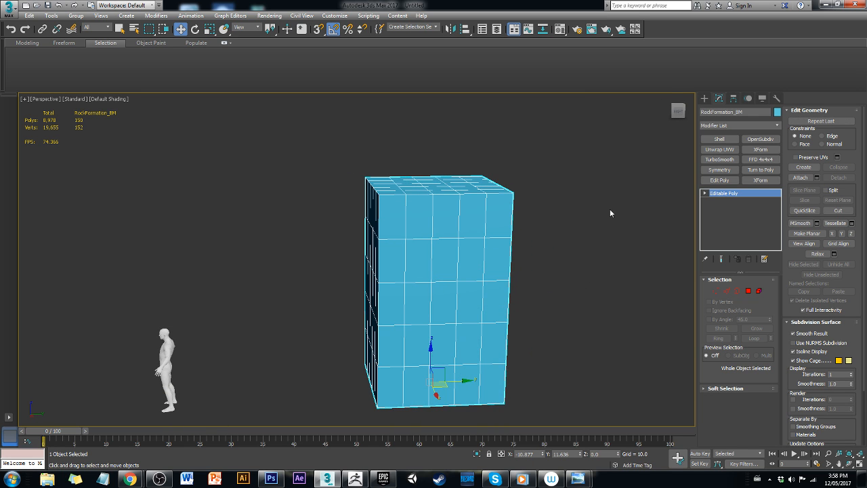
left_click(42, 99)
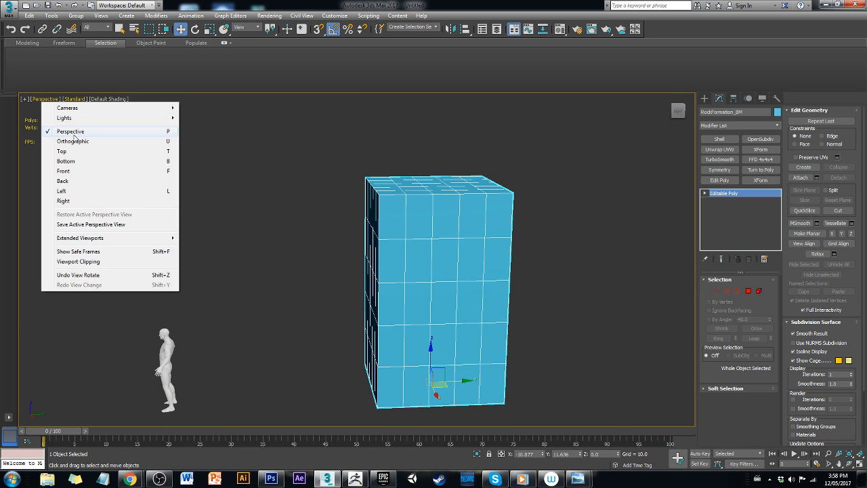
left_click(72, 141)
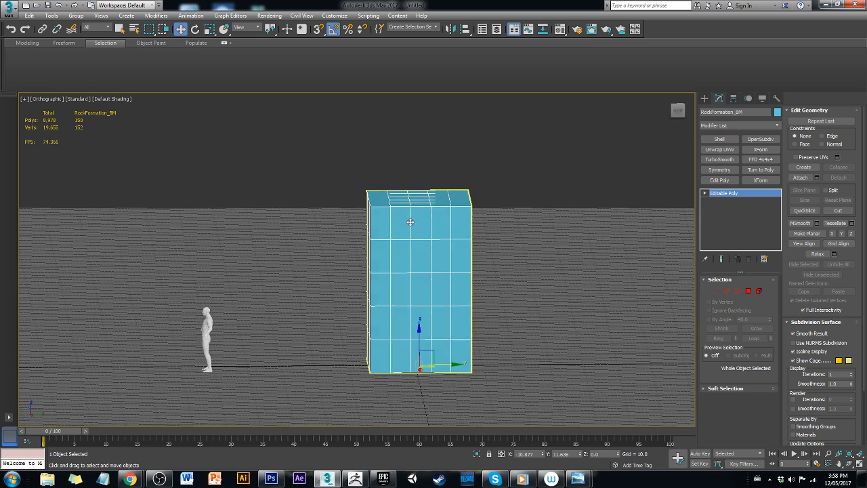
left_click(678, 111)
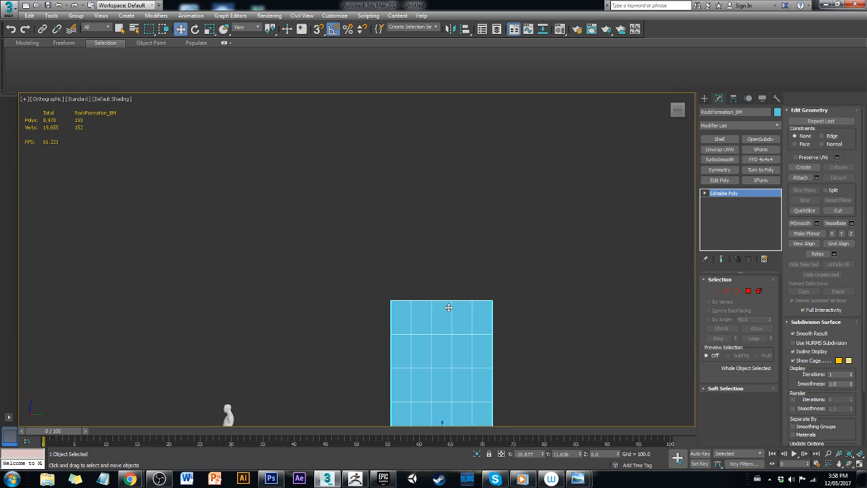
middle_click_drag(449, 307, 413, 144)
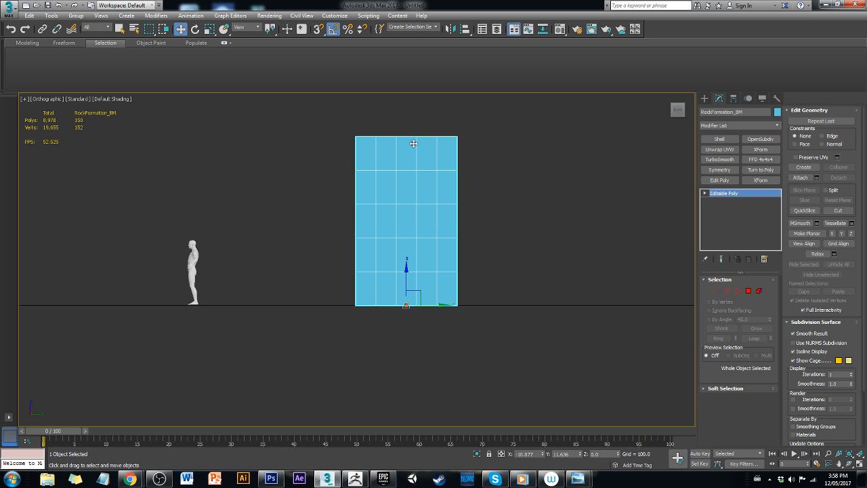
Switch the orthographic viewport to the Front view with the box and character in frame
left_click(59, 101)
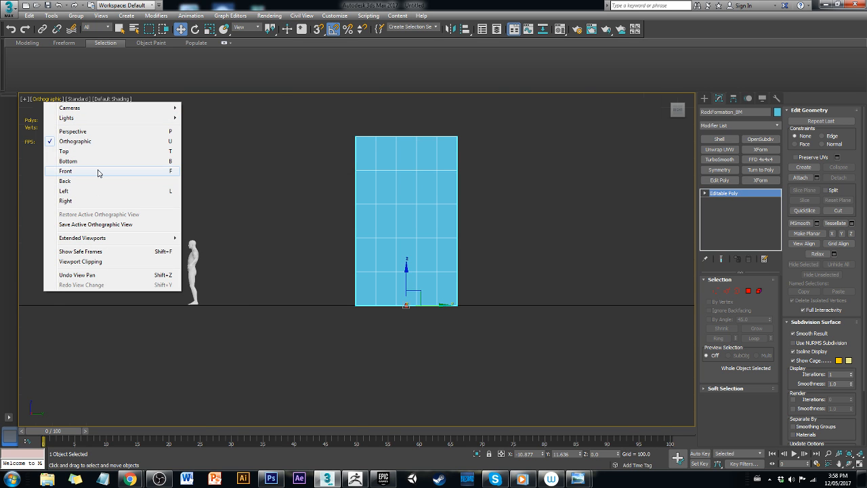
left_click(97, 174)
scroll(410, 257, "down", 6)
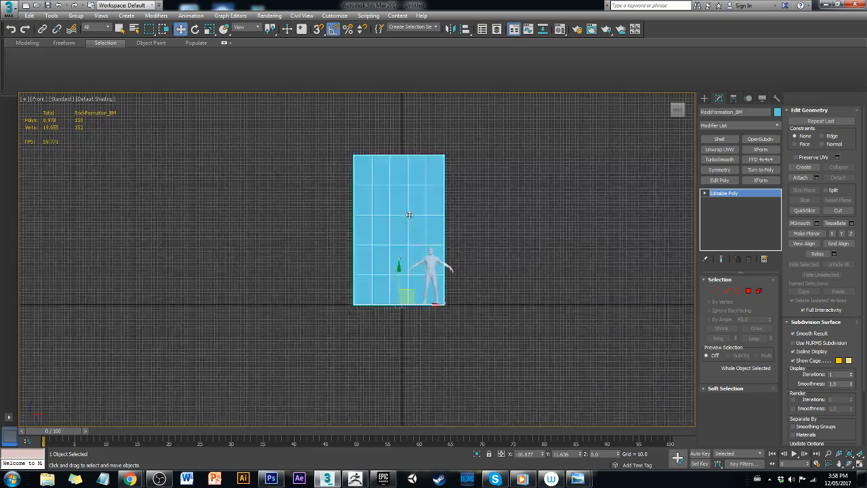
middle_click_drag(409, 215, 409, 245)
scroll(352, 225, "up", 3)
middle_click_drag(443, 271, 378, 255)
Show the two-viewport layout and set the Orthographic viewport to the Front view
key("alt+w")
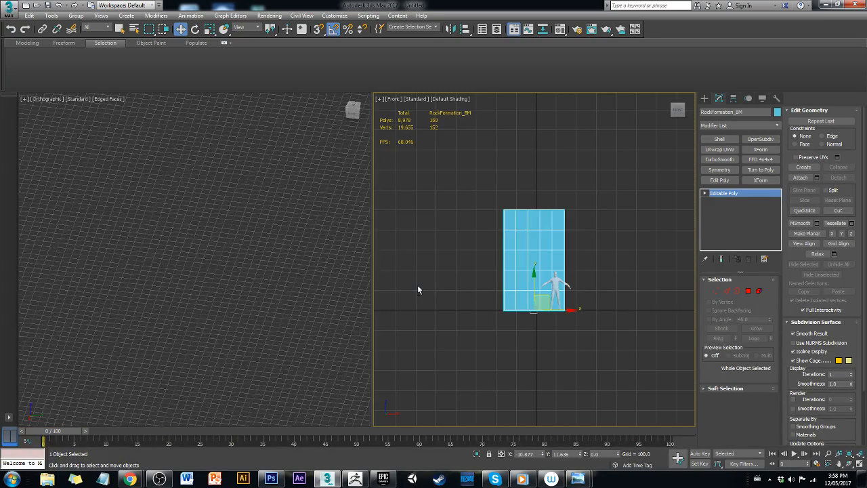
middle_click_drag(202, 245, 103, 228)
scroll(103, 229, "down", 2)
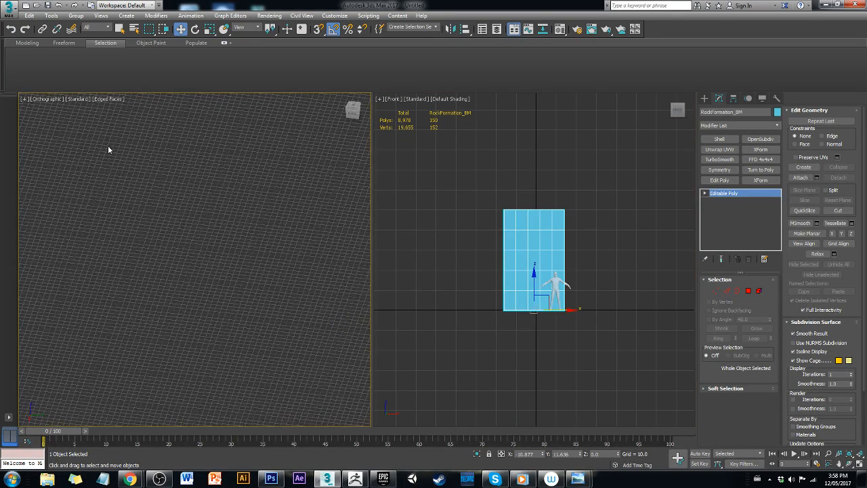
left_click(55, 99)
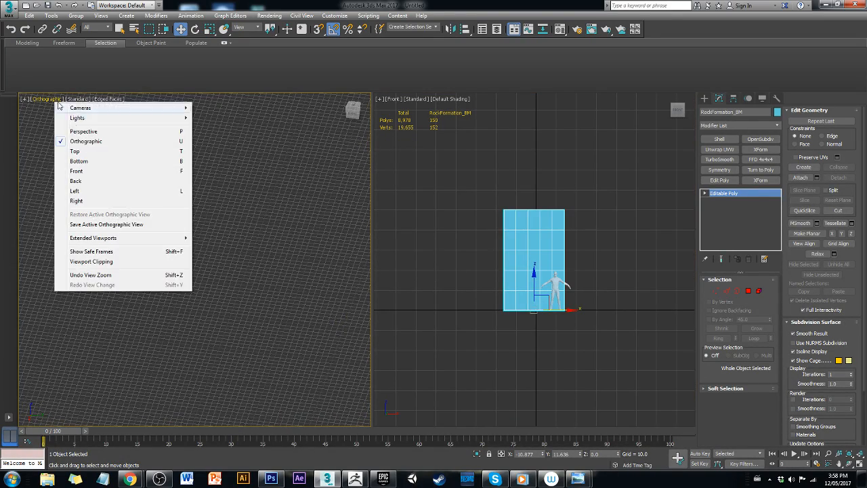
left_click(81, 171)
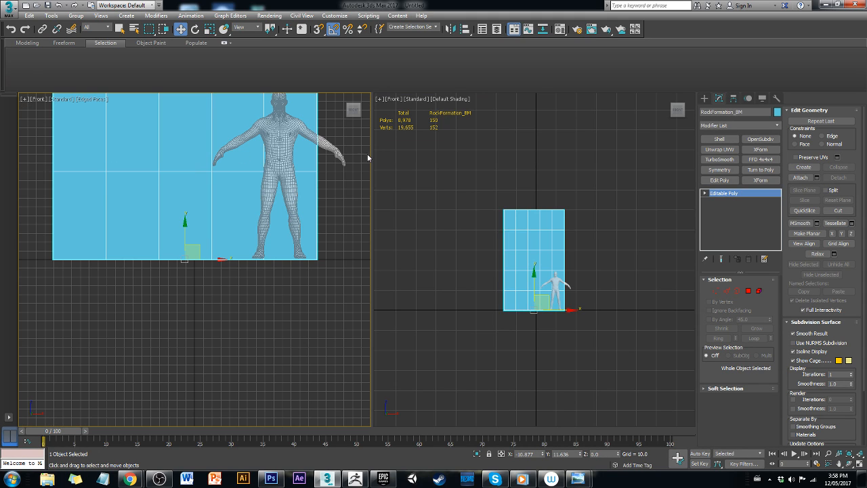
Set the default-shaded Front viewport to Perspective and frame the whole box in the edged-faces Front viewport
left_click(392, 99)
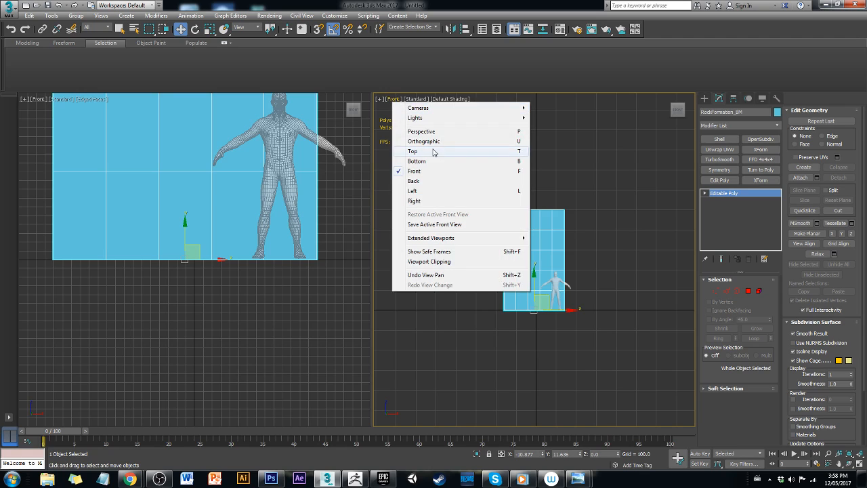
left_click(422, 131)
middle_click_drag(598, 273, 538, 292, "alt")
middle_click_drag(255, 289, 258, 340)
scroll(260, 345, "down", 3)
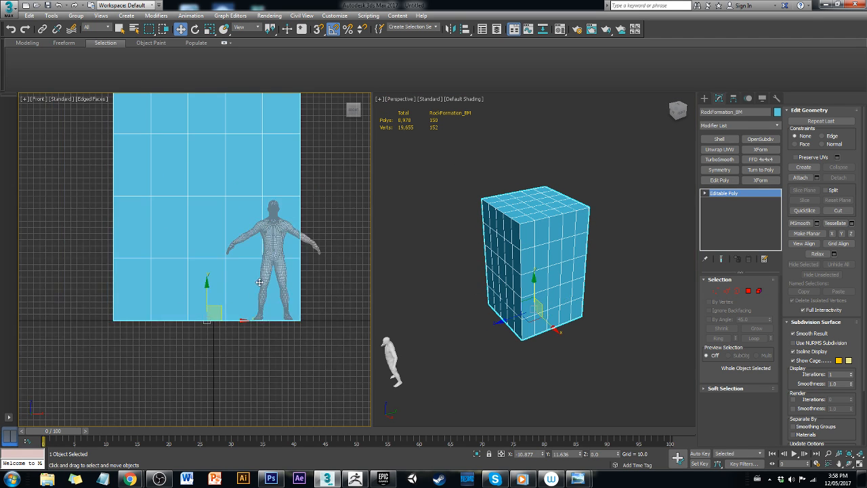
scroll(258, 294, "down", 3)
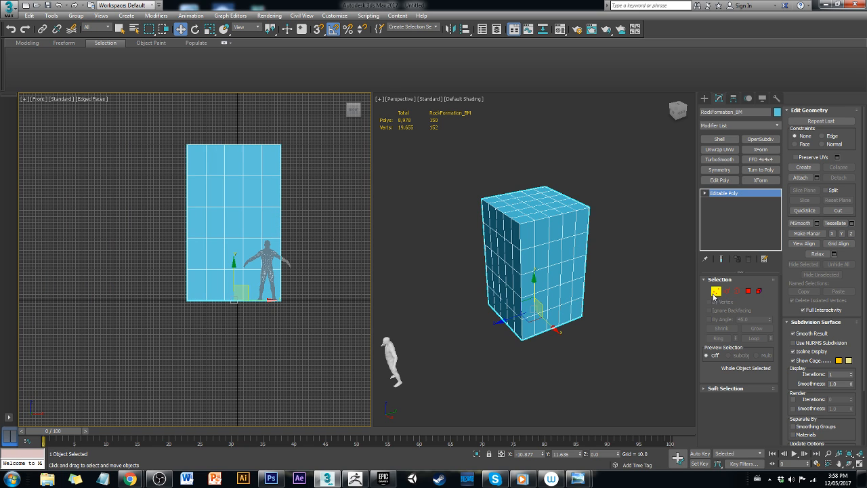
Select the vertex row just below the box's top edge in the Front view and shift it about 164 units along X
left_click(715, 291)
left_click_drag(164, 171, 295, 196)
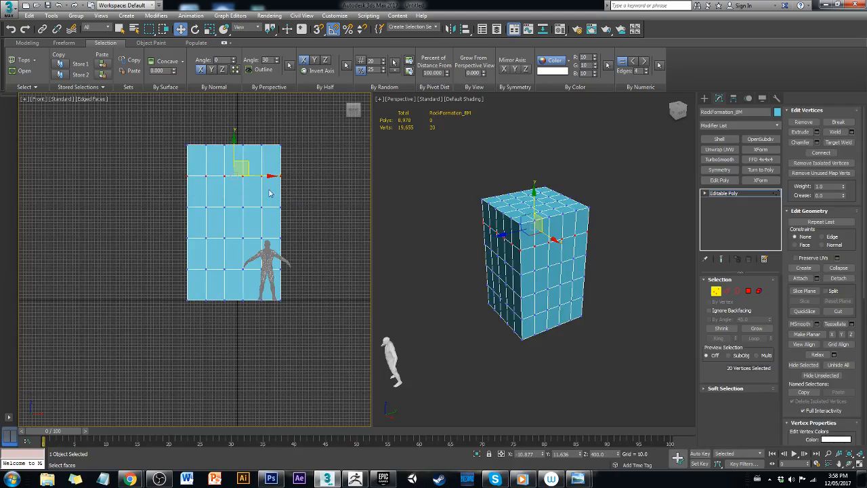
left_click_drag(234, 153, 242, 153)
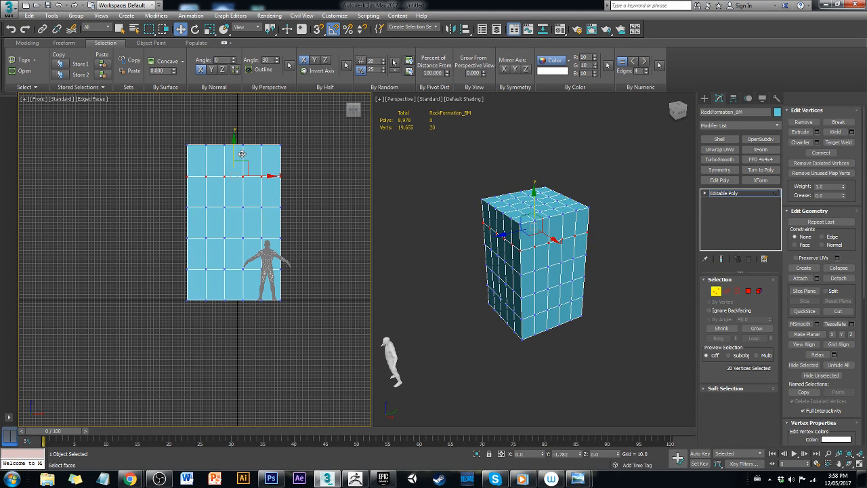
left_click_drag(273, 178, 327, 177)
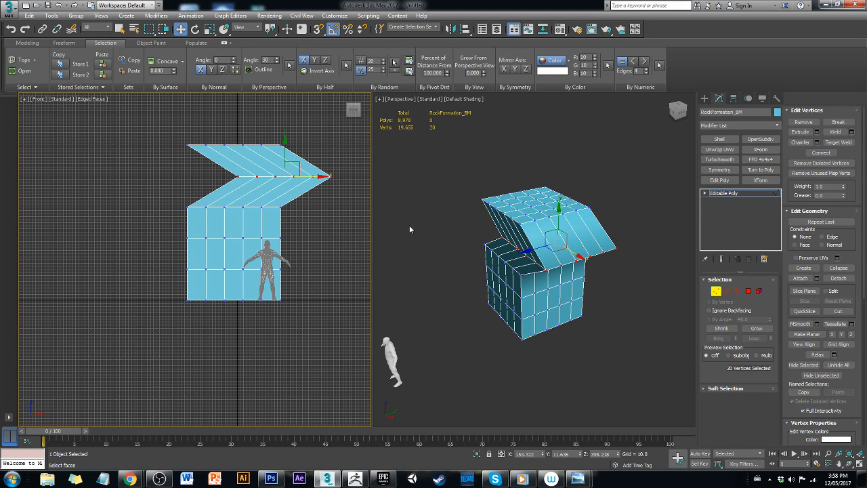
From the side in the Perspective viewport, reduce the shifted row's selection to the eight vertices in the two columns at one end
middle_click_drag(627, 309, 602, 290, "alt")
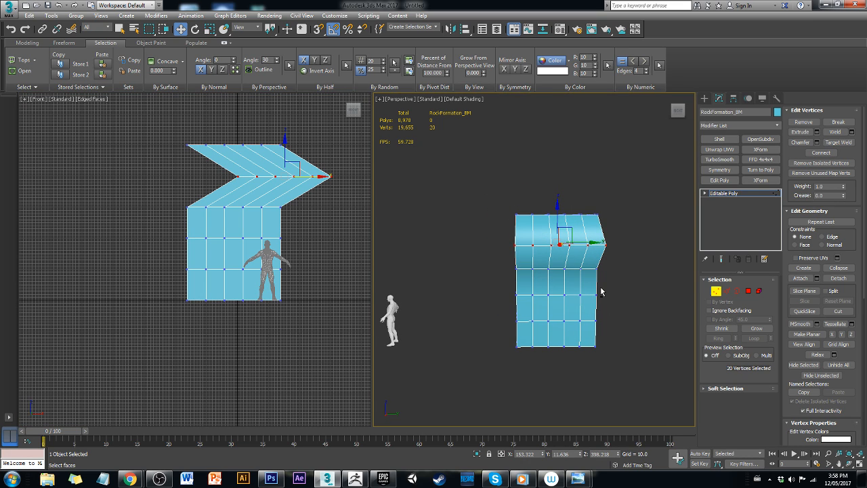
mouse_move(486, 220)
left_mouse_down()
mouse_move(526, 261)
mouse_move(547, 265)
mouse_move(537, 261)
mouse_move(501, 284)
left_mouse_up()
mouse_move(501, 284)
middle_mouse_down("alt")
mouse_move(563, 287)
mouse_move(585, 258)
mouse_move(576, 170)
mouse_move(567, 168)
middle_mouse_up("alt")
key("ctrl+z")
left_click_drag(478, 254, 560, 301, "alt")
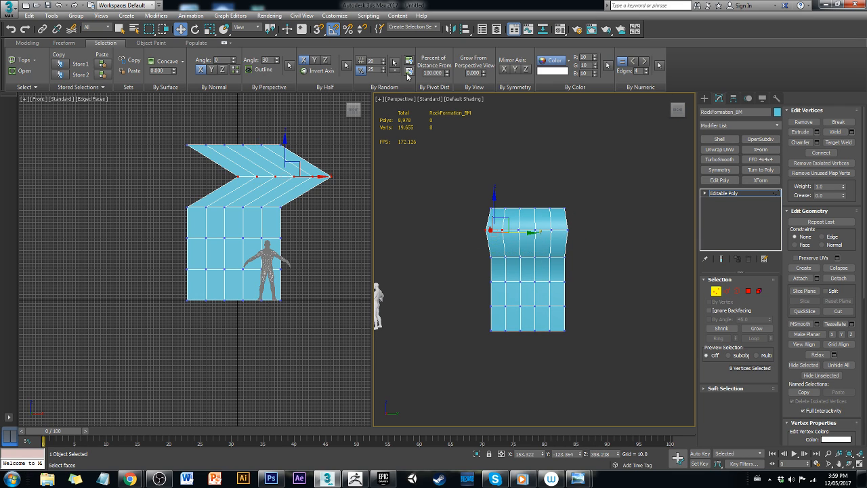
In a Right view, try shifting the eight selected vertices about 112 units outward along Y and inspect the overhang
left_click(395, 101)
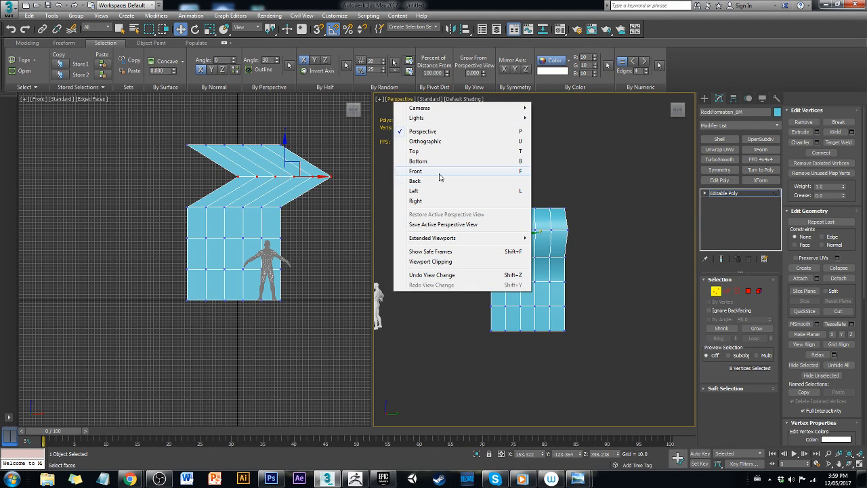
left_click(438, 200)
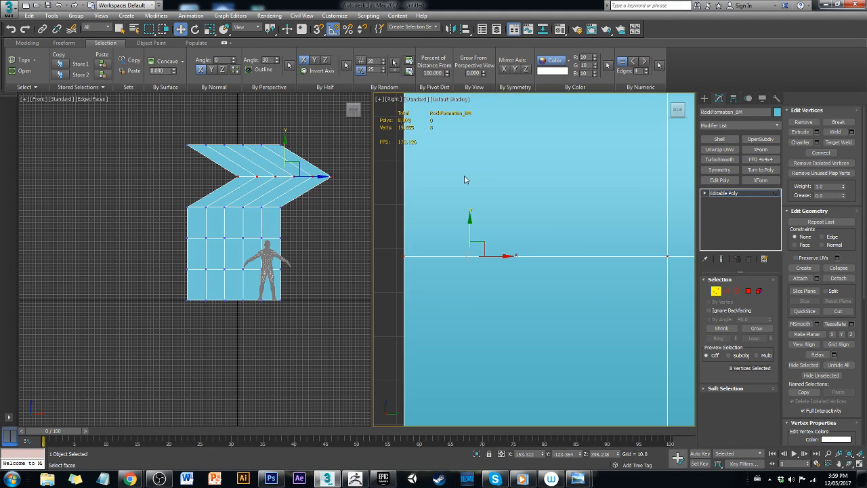
scroll(465, 179, "down", 6)
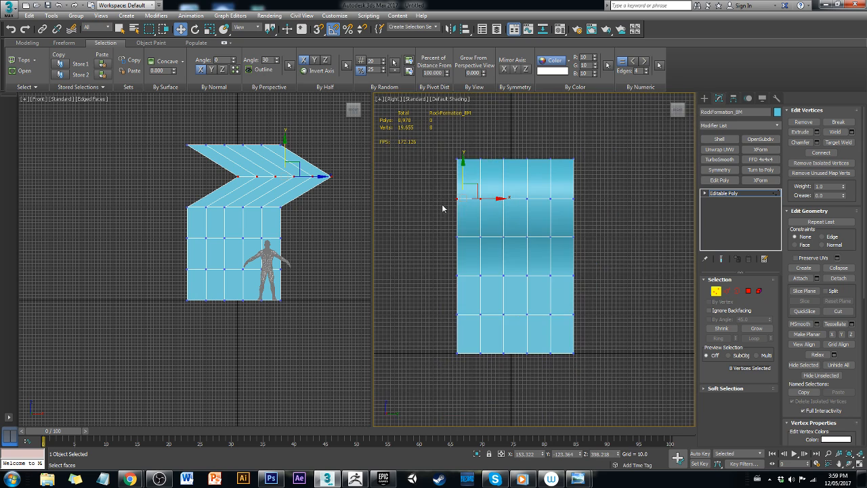
left_click_drag(494, 201, 451, 199)
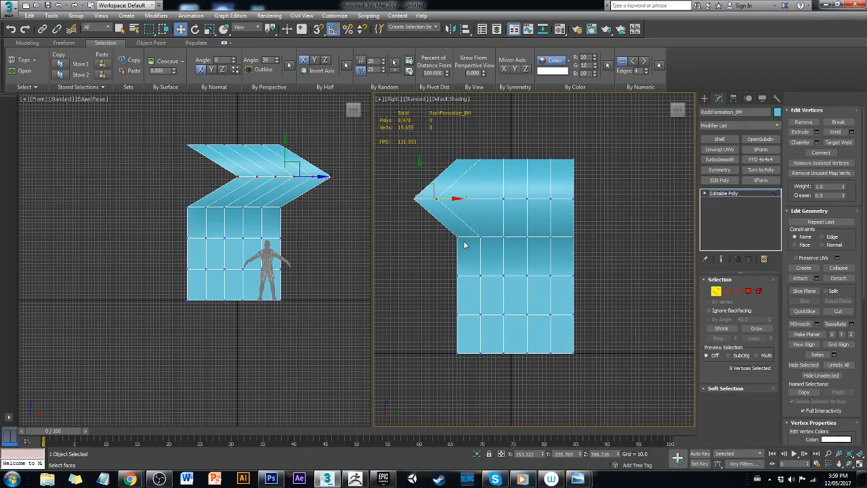
middle_click_drag(507, 228, 643, 267, "alt")
left_click(594, 233)
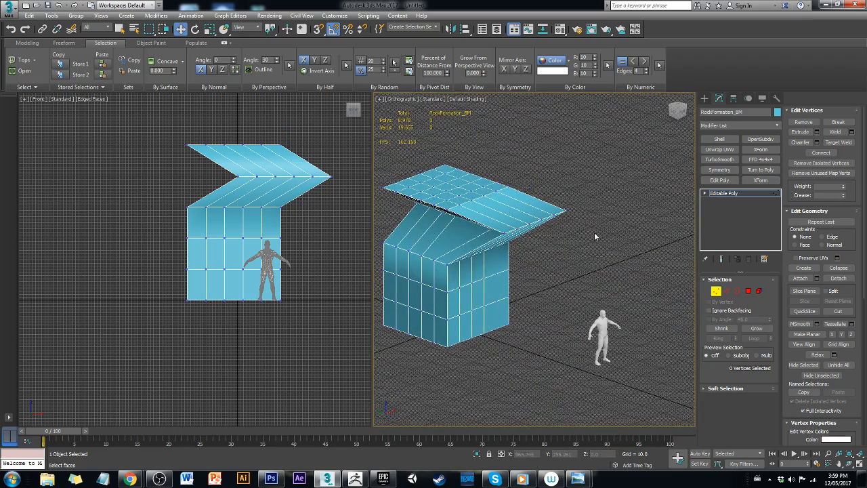
Undo the vertex shifts on the upper row to restore the straight segmented box
key("ctrl+z")
key("ctrl+z")
key("ctrl+z")
key("ctrl+z")
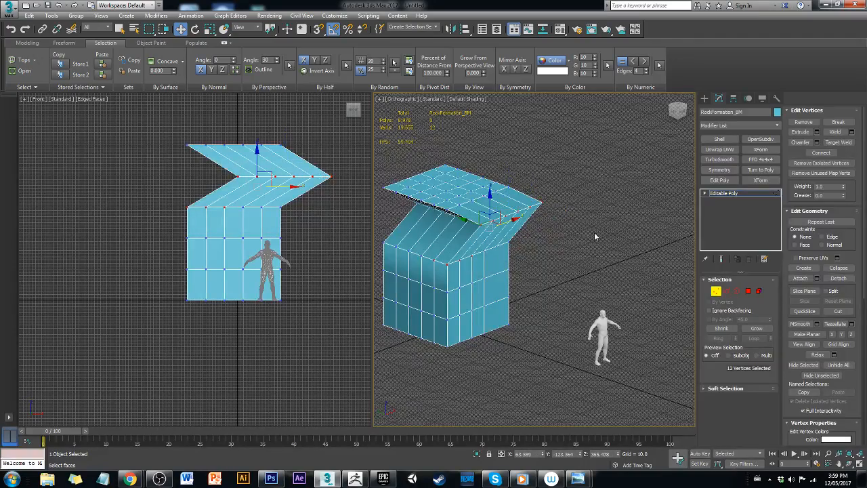
key("ctrl+z")
middle_click_drag(594, 232, 612, 257, "alt")
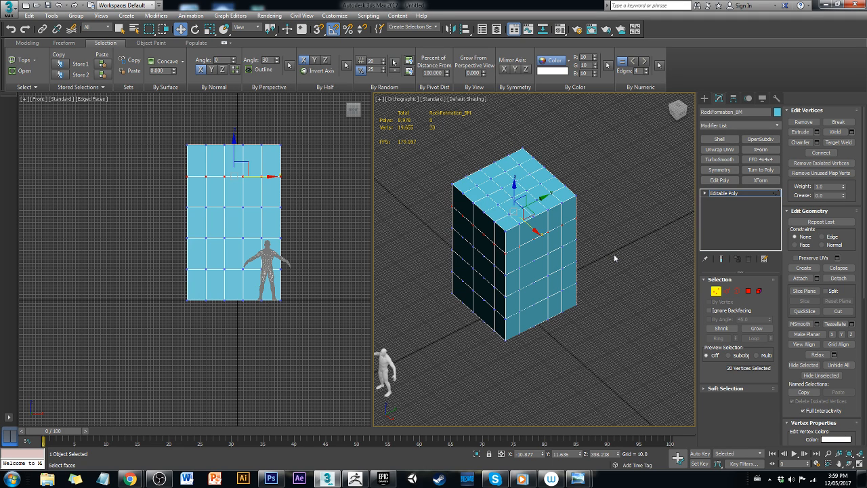
Leave vertex editing, apply an FFD 4x4x4 modifier to the whole box and activate its Control Points level
left_click(716, 290)
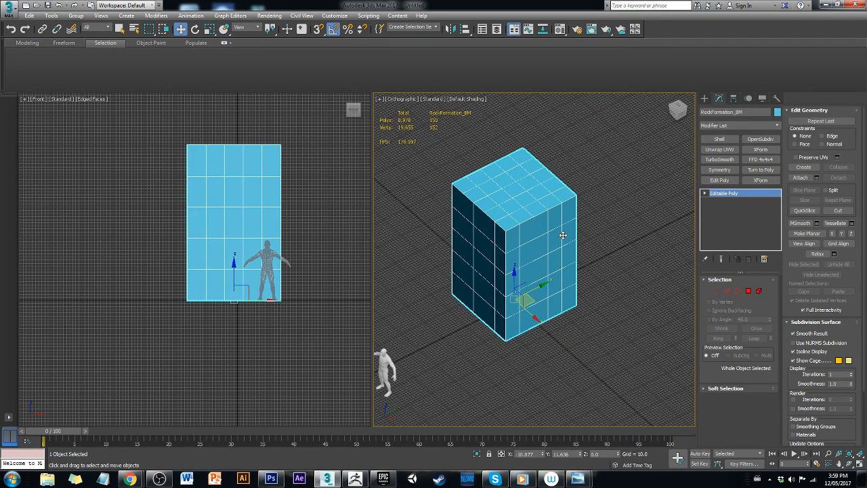
left_click(761, 160)
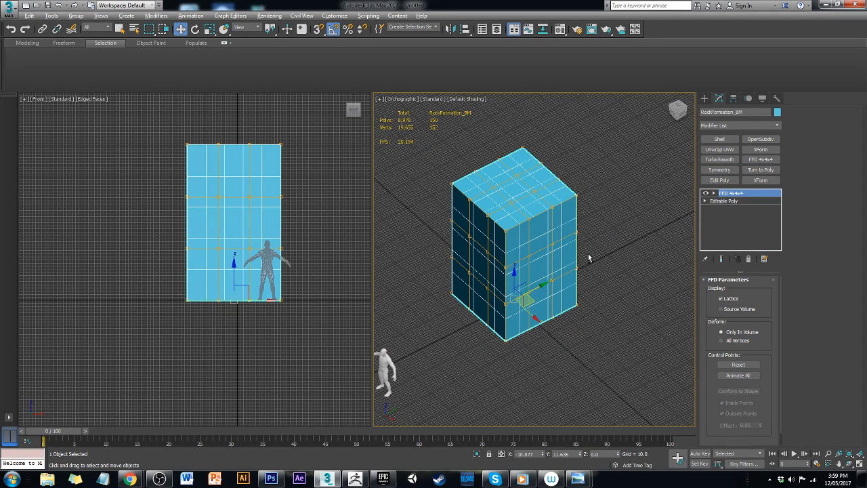
left_click(714, 194)
left_click(722, 201)
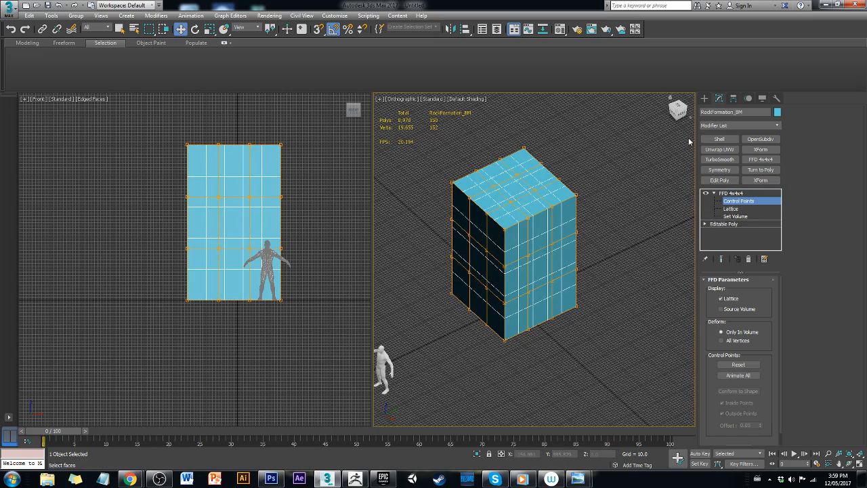
In a Right view, try moving the lattice points at one upper corner about 66 units outward and 125 units up
left_click(678, 112)
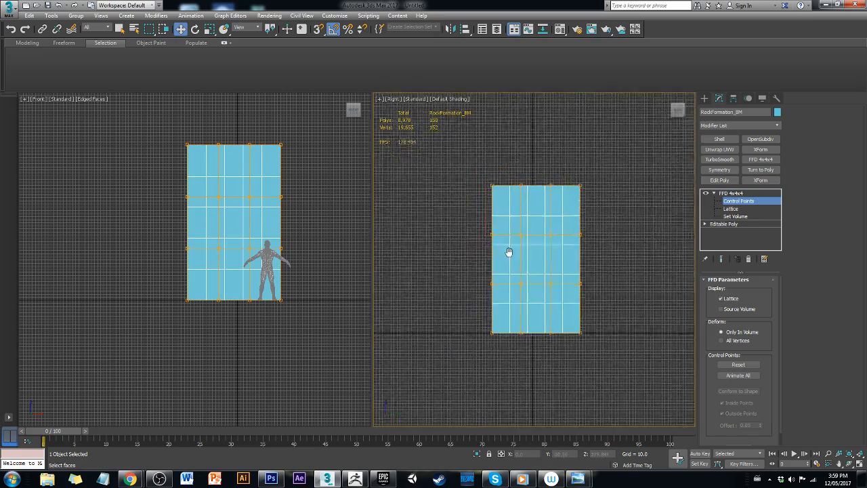
left_click_drag(480, 172, 521, 196)
key("ctrl+z")
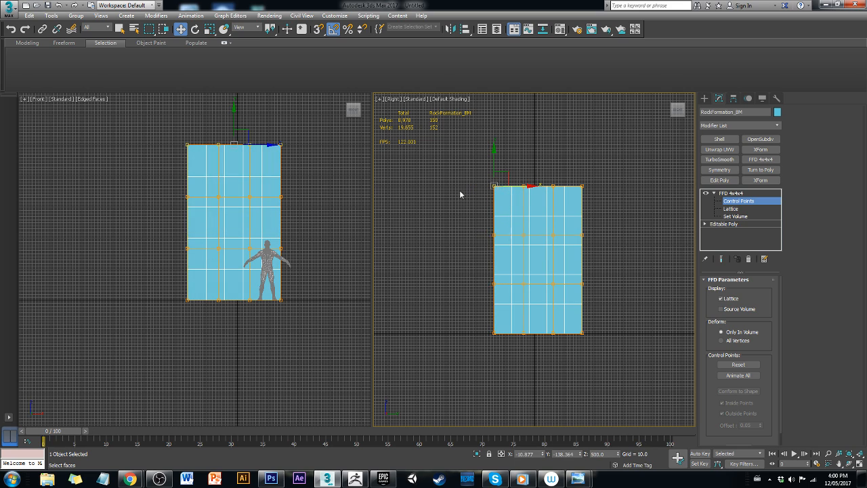
left_click_drag(508, 143, 534, 240)
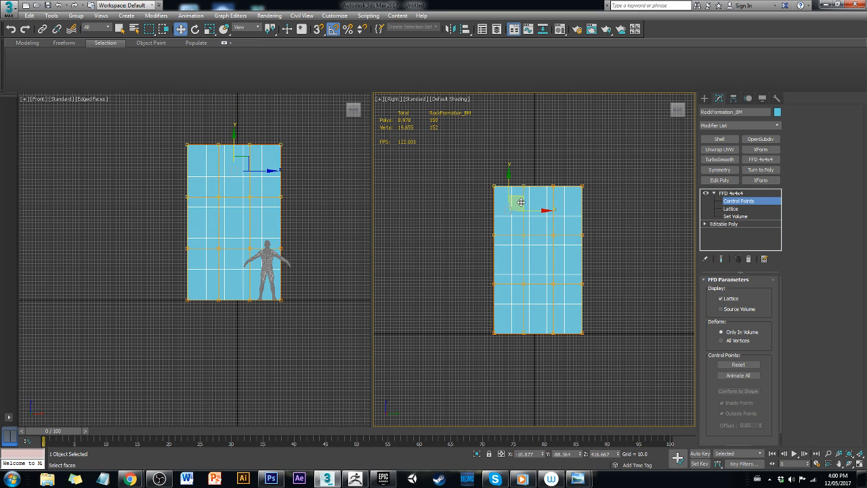
left_click_drag(521, 198, 494, 156)
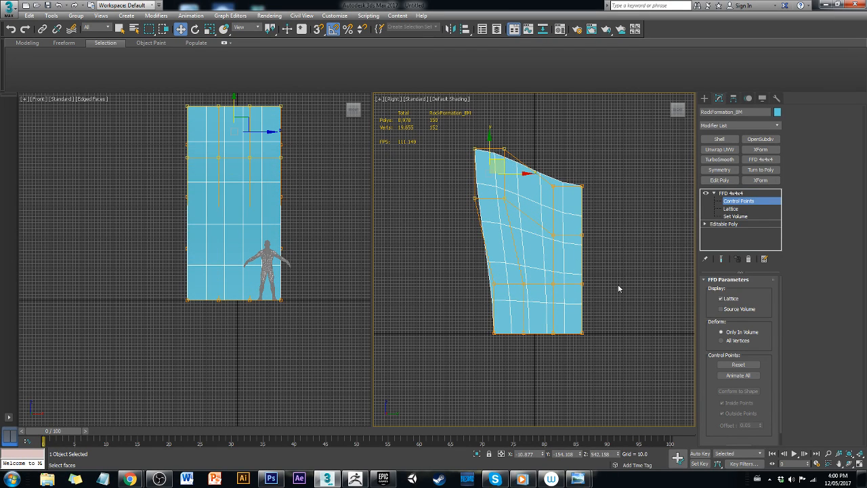
Bring up the Rock Formation 1 photo in Windows Photo Viewer and arrange it side by side with the 3ds Max window
mouse_move(577, 479)
left_click(627, 445)
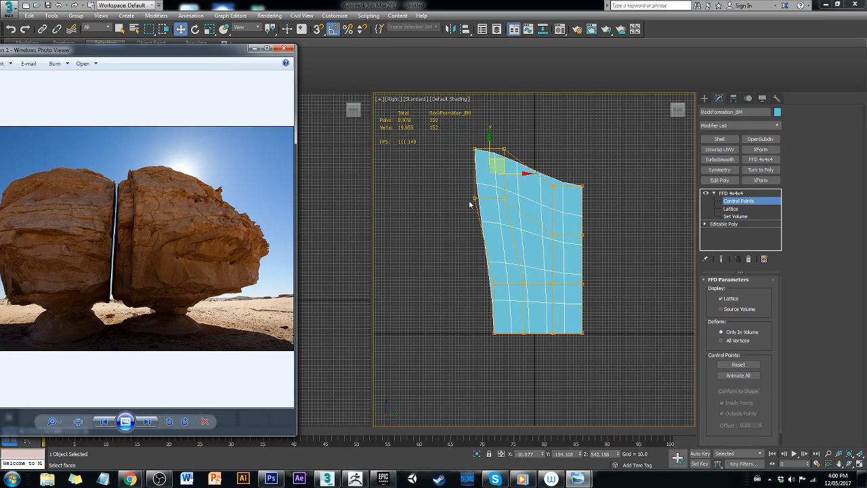
left_click(477, 237)
middle_click_drag(437, 269, 464, 260)
left_click_drag(451, 3, 608, 8)
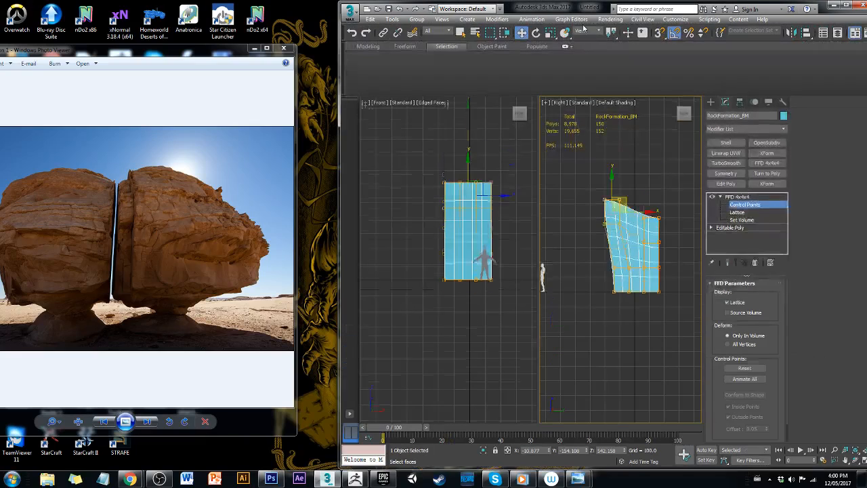
left_click_drag(333, 275, 316, 274)
left_click_drag(254, 51, 1, 55)
left_click_drag(430, 96, 342, 97)
Enlarge the reference photo and frame the overhanging side of the right-hand rock
scroll(262, 240, "up", 2)
scroll(267, 237, "up", 1)
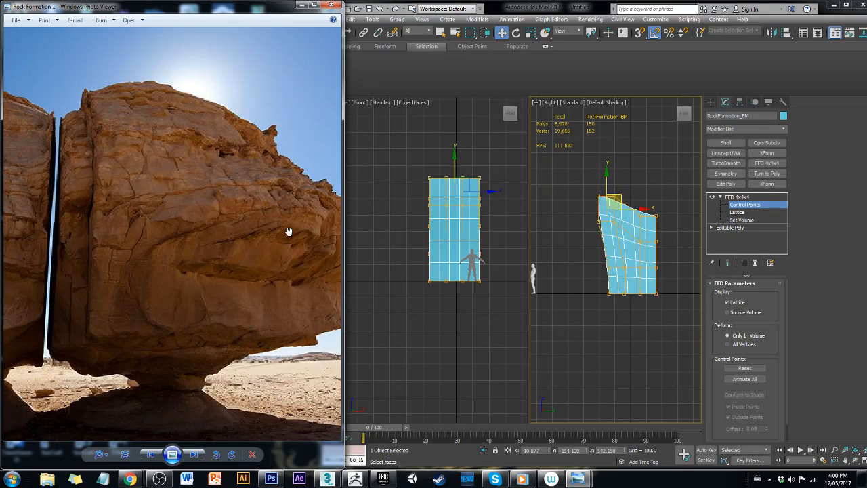
left_click_drag(248, 223, 169, 221)
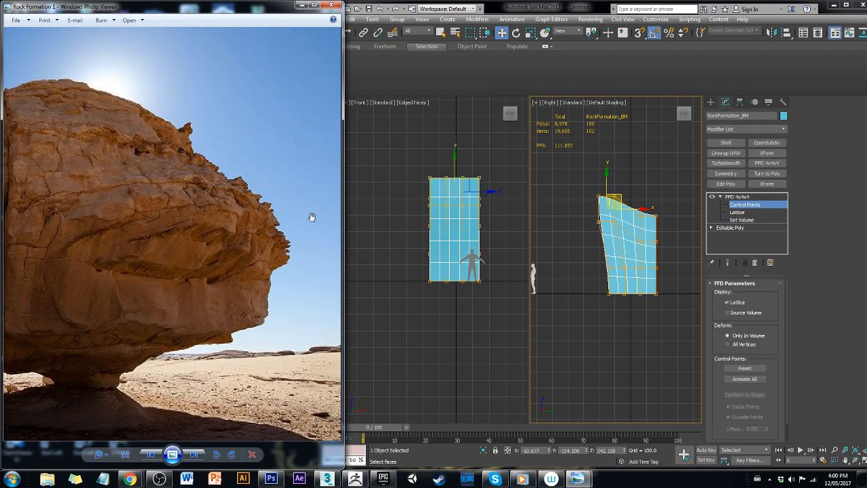
Undo the upper-corner control point move so the FFD lattice is undeformed again
scroll(610, 262, "up", 4)
middle_click_drag(643, 241, 598, 261)
scroll(599, 259, "down", 2)
key("ctrl+z")
key("ctrl+z")
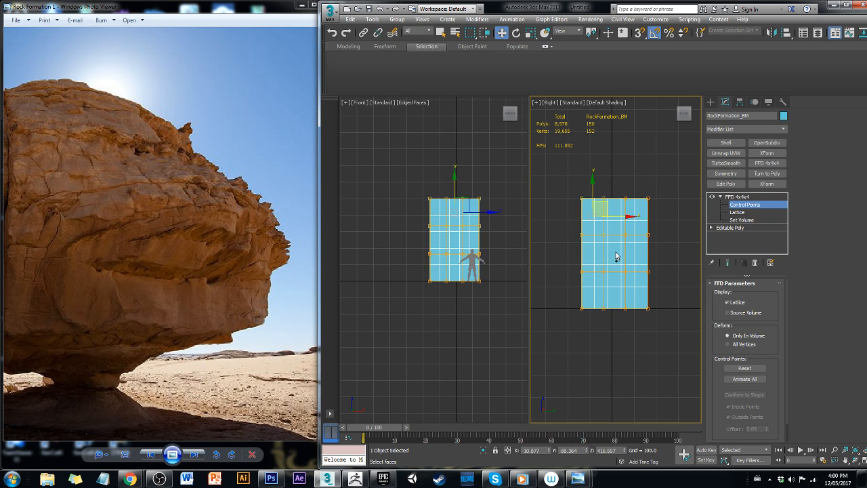
key("ctrl+z")
In the Right view, pull the two middle rows of control points in the two outer columns about 179 units along Y
left_click_drag(670, 232, 616, 277)
left_click_drag(666, 254, 706, 242)
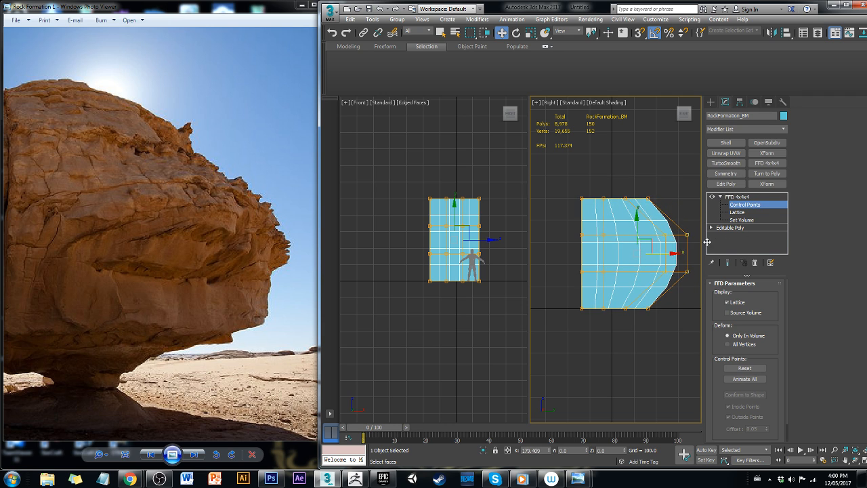
middle_click_drag(595, 229, 597, 206, "alt")
middle_click_drag(635, 179, 659, 172, "alt")
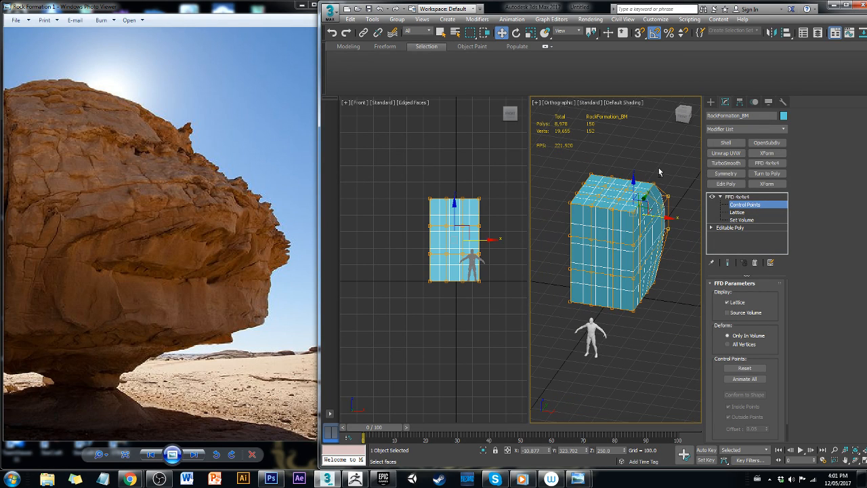
middle_click_drag(525, 234, 519, 164, "alt")
middle_click_drag(619, 191, 559, 267, "alt")
middle_click_drag(483, 261, 508, 250, "alt")
From the front, pull the upper-middle row of control points in the two outer columns about 341 units along X
left_click(509, 113)
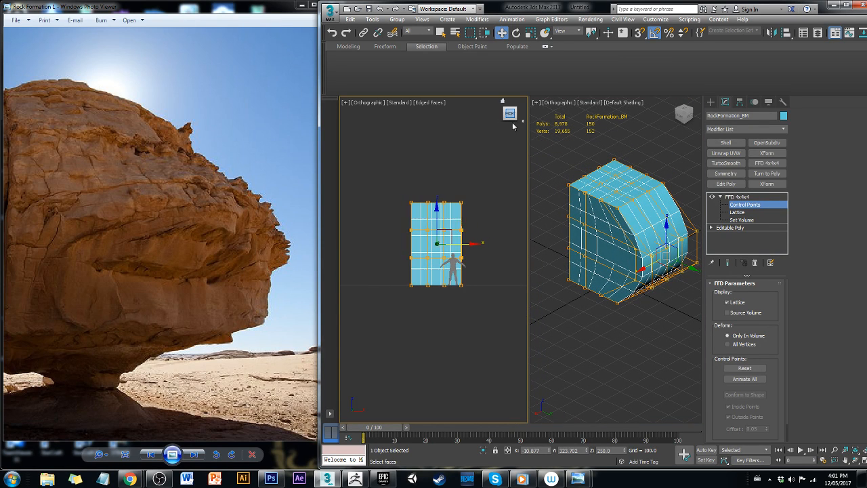
scroll(472, 249, "up", 2)
scroll(462, 237, "up", 2)
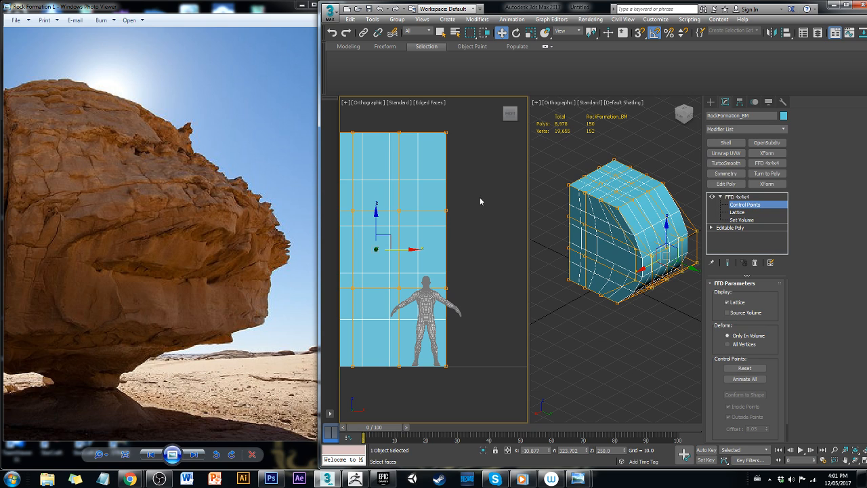
left_click_drag(482, 186, 383, 257)
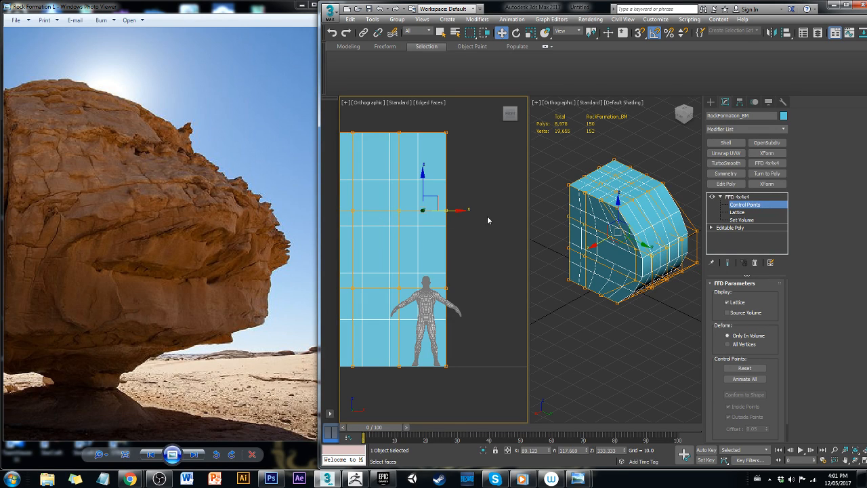
left_click_drag(400, 217, 372, 223)
left_click_drag(458, 210, 614, 228)
middle_click_drag(675, 301, 771, 300, "alt")
middle_click_drag(579, 303, 653, 288)
middle_click_drag(652, 289, 685, 269, "alt")
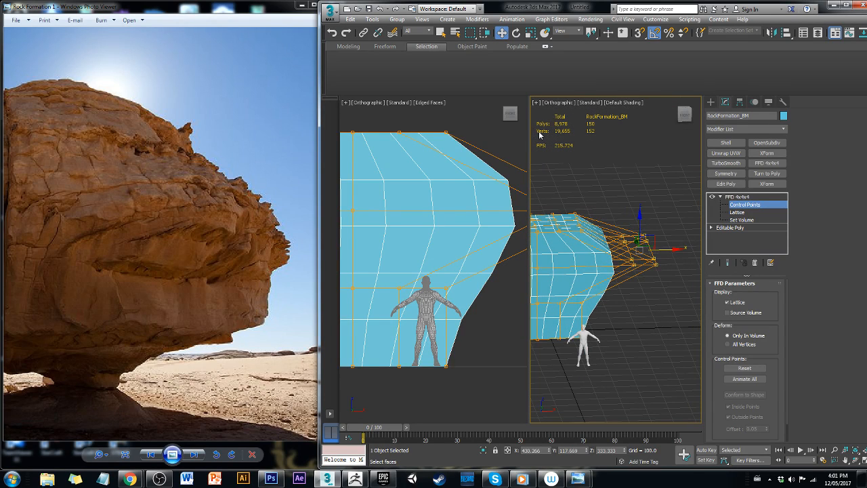
From the front, lower the pulled-out upper-middle control points to roughly the height of the row beneath, then deselect them
middle_click(511, 119)
scroll(465, 213, "down", 5)
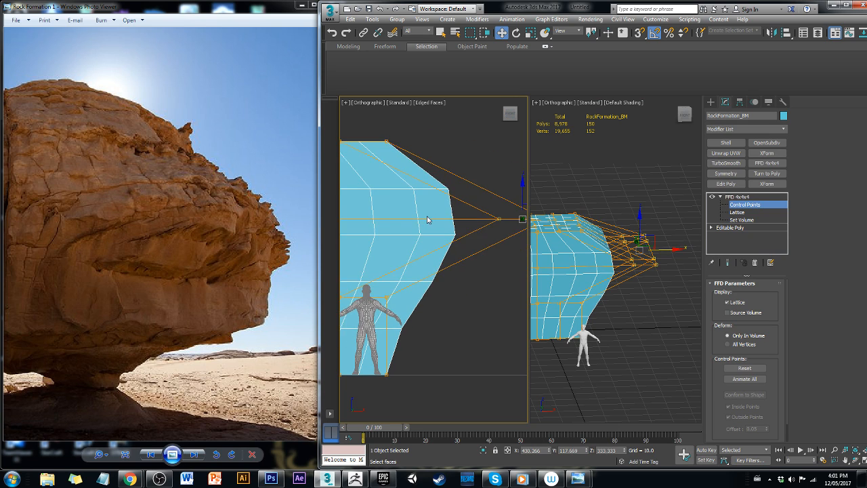
scroll(434, 218, "down", 2)
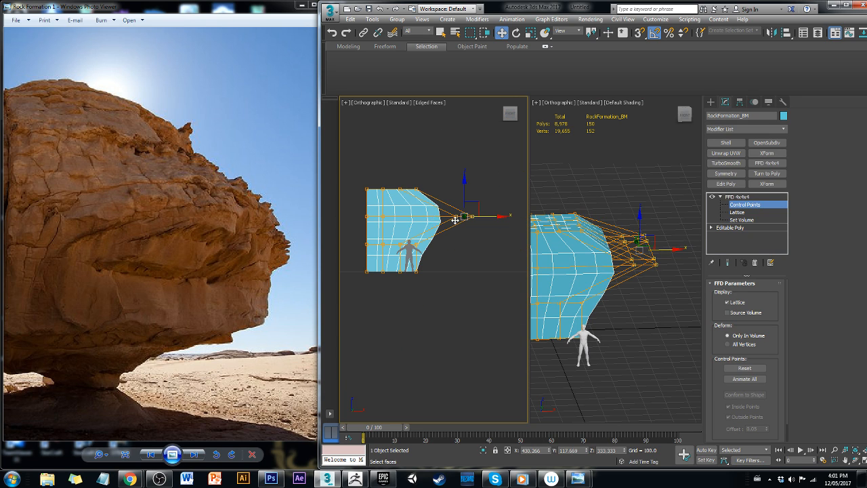
left_click_drag(464, 196, 487, 222)
left_click(482, 269)
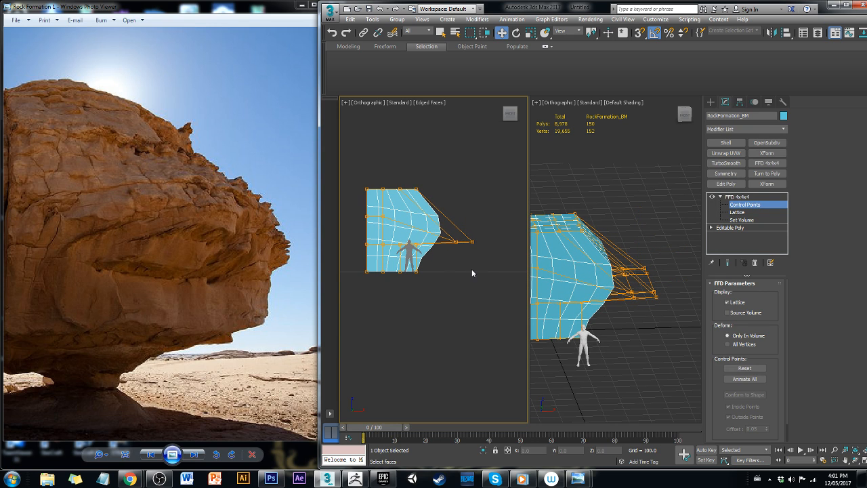
Move the lower-middle row of control points in the two outer columns to about 442 on X and 85 on Z
left_click_drag(414, 257, 390, 261)
left_click_drag(420, 231, 478, 246)
middle_click_drag(484, 224, 466, 249, "alt")
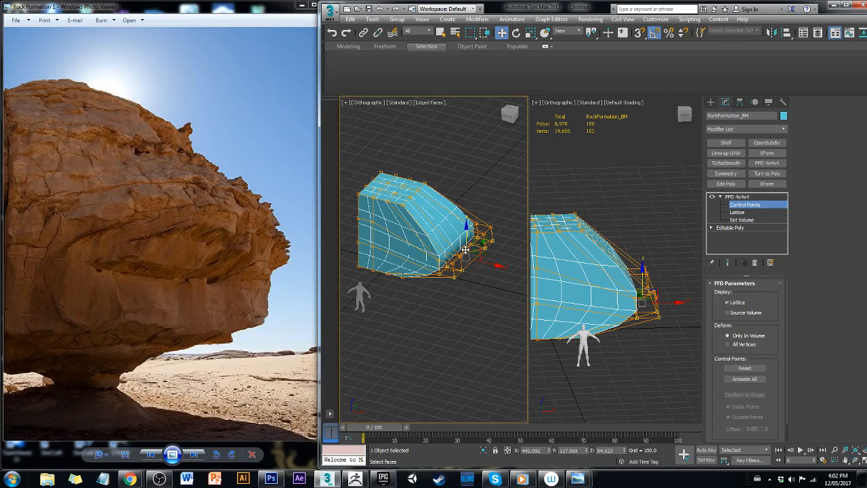
left_click(466, 250)
middle_click_drag(438, 269, 473, 280)
scroll(484, 263, "up", 2)
Leave control point editing and add an Edit Poly modifier on top of the FFD 4x4x4
left_click(720, 198)
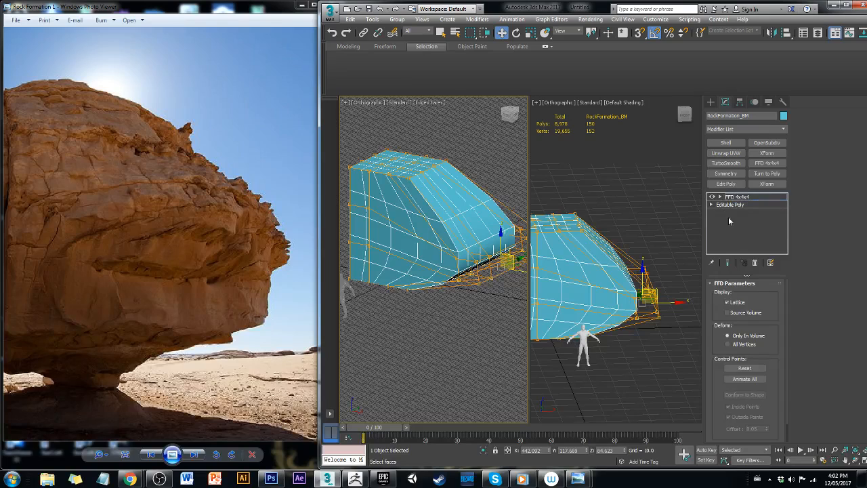
right_click(730, 221)
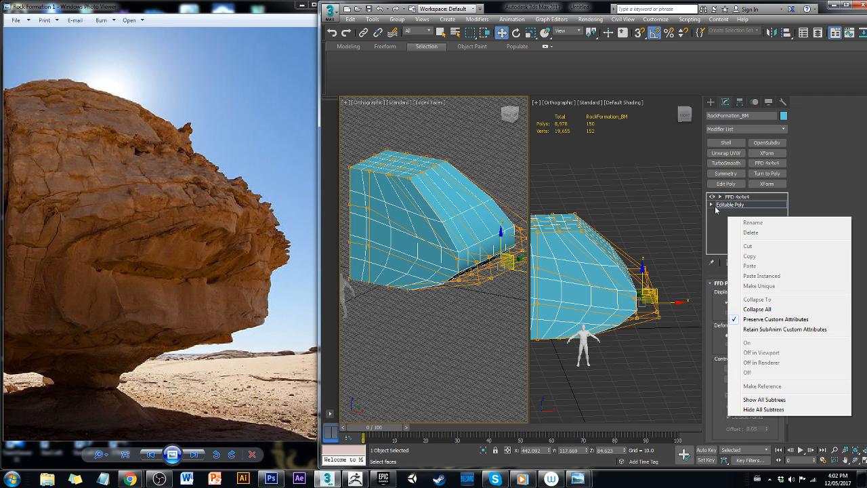
left_click(758, 309)
left_click(631, 226)
left_click(588, 262)
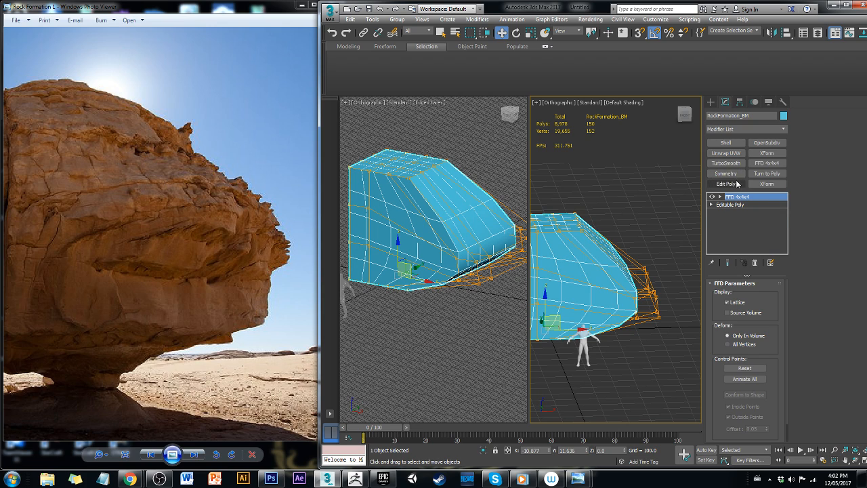
left_click(726, 184)
middle_click_drag(419, 217, 480, 241, "alt")
scroll(469, 238, "down", 3)
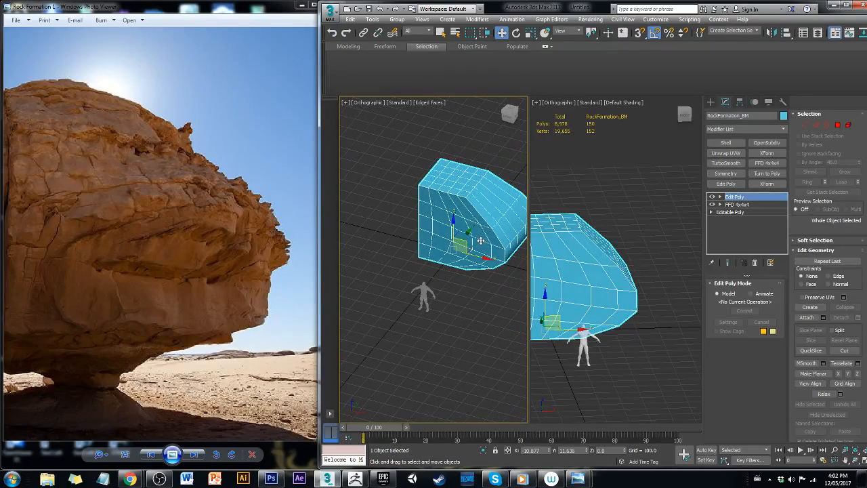
Select all 25 polygons covering the front face of RockFormation_BM in polygon mode
left_click(838, 125)
left_click(435, 201)
left_click(450, 208, "ctrl")
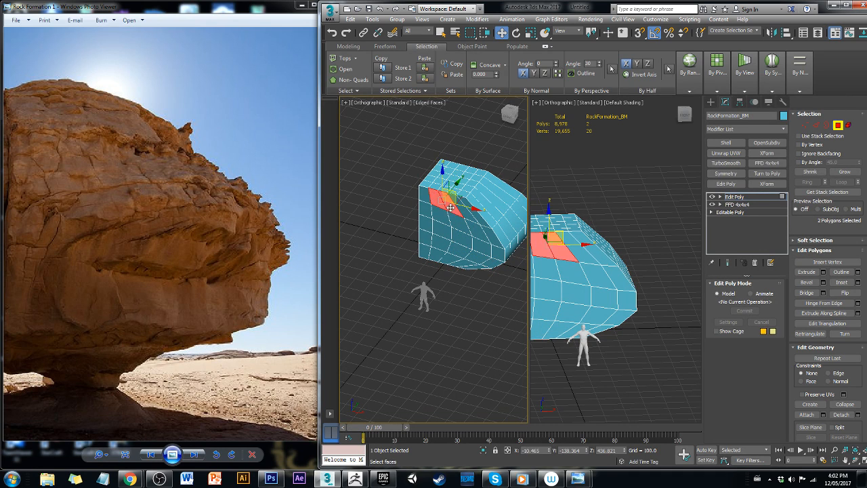
left_click(463, 216, "ctrl")
left_click(476, 224, "ctrl")
left_click(485, 237, "ctrl")
left_click(485, 251, "ctrl")
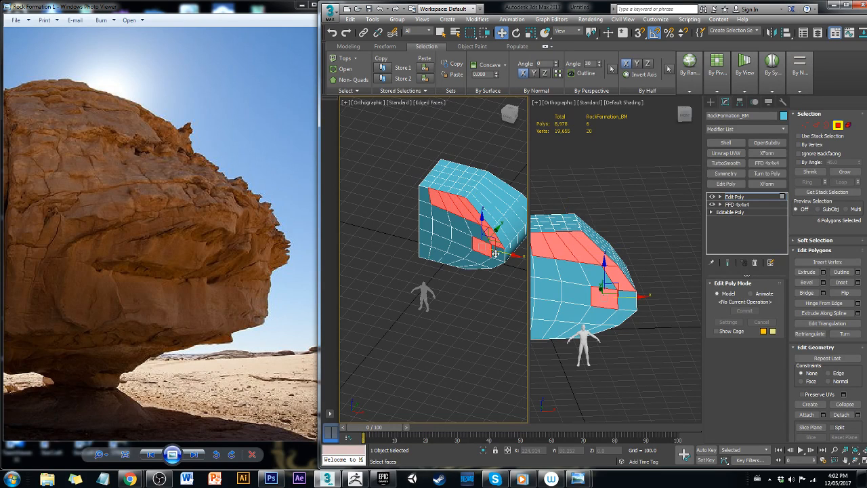
left_click(497, 253, "ctrl")
left_click(480, 235, "ctrl")
left_click(478, 259, "ctrl")
left_click(485, 263, "ctrl")
left_click(474, 272, "ctrl")
left_click(463, 263, "ctrl")
left_click(448, 258, "ctrl")
left_click(438, 255, "ctrl")
left_click(437, 256, "ctrl")
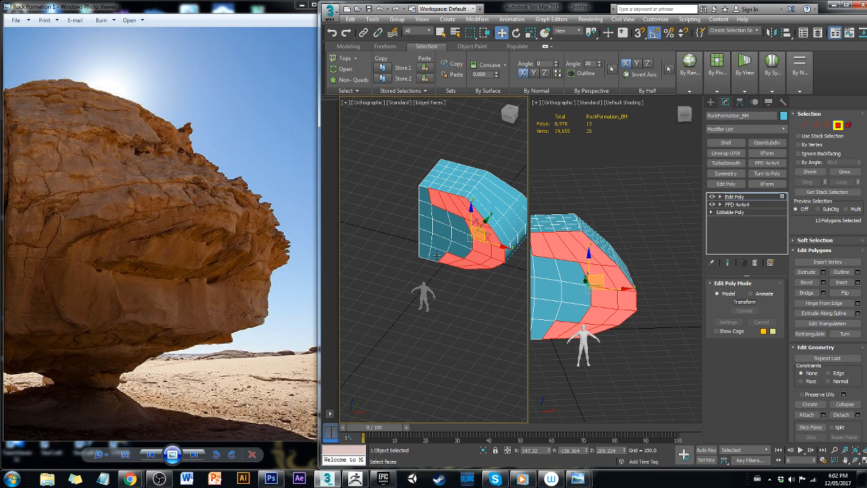
left_click(425, 252, "ctrl")
left_click(436, 251, "ctrl")
left_click(439, 246, "ctrl")
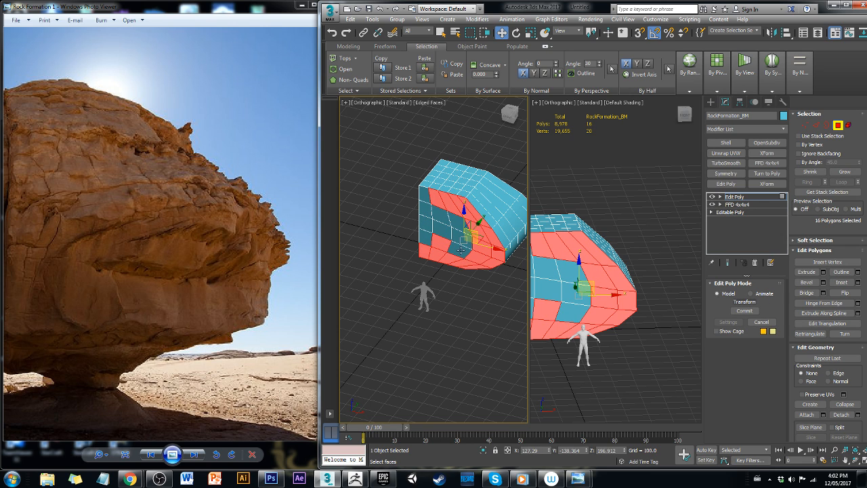
left_click(461, 250, "ctrl")
left_click(461, 237, "ctrl")
left_click(445, 230, "ctrl")
left_click(454, 220, "ctrl")
left_click(444, 217, "ctrl")
left_click(432, 213, "ctrl")
left_click(428, 224, "ctrl")
left_click(427, 237, "ctrl")
left_click(426, 201, "ctrl")
Inset the selected front-face polygons by about 13.08
middle_click_drag(453, 275, 404, 257, "alt")
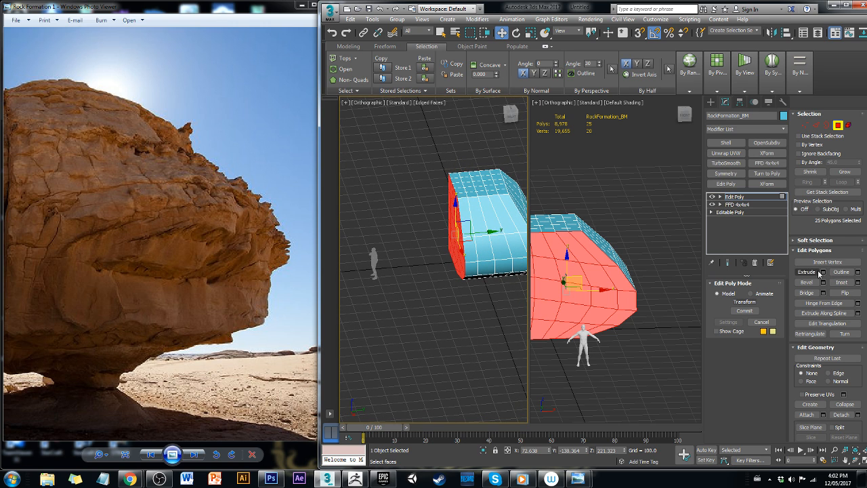
left_click(858, 283)
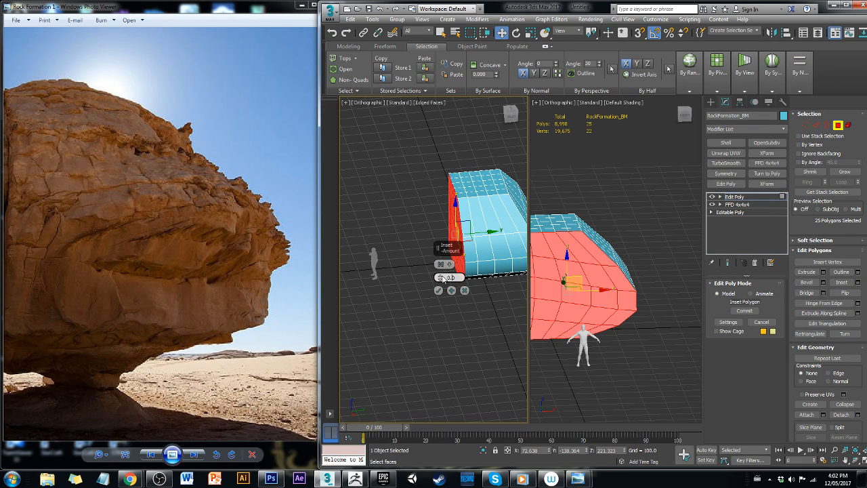
left_click_drag(439, 277, 449, 274)
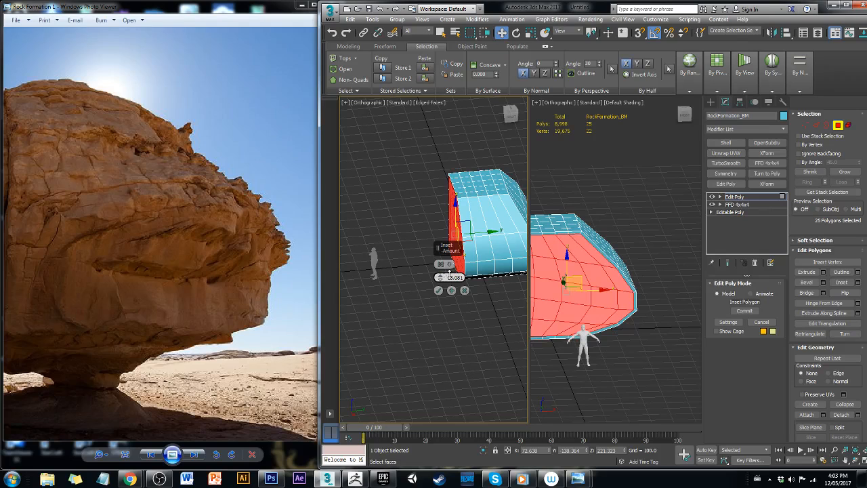
middle_click_drag(434, 314, 468, 302, "alt")
scroll(466, 254, "up", 5)
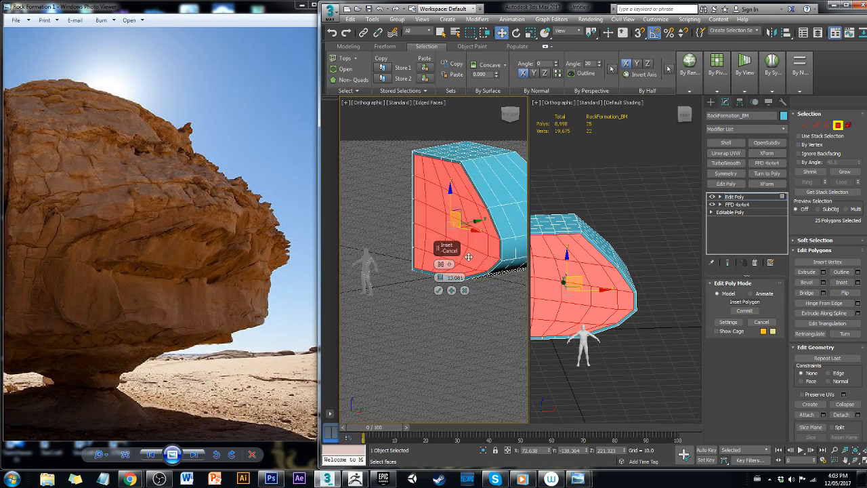
left_click(438, 290)
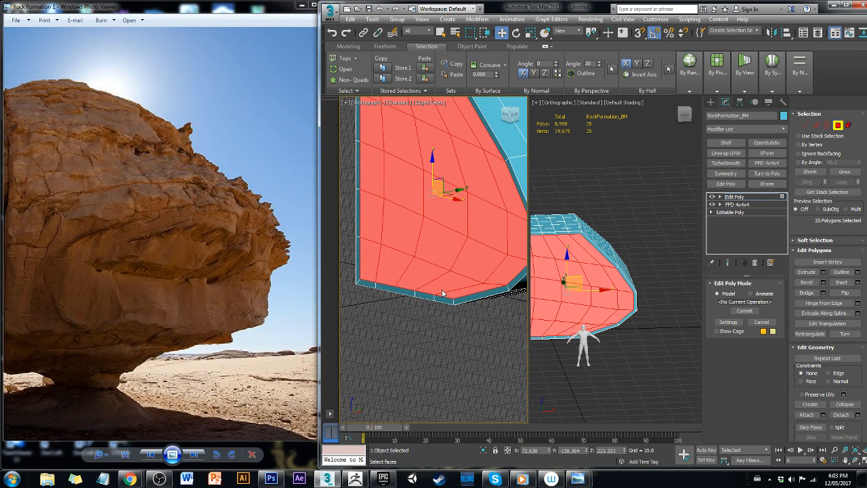
Extrude the inset front-face polygons by 64.75
left_click(823, 271)
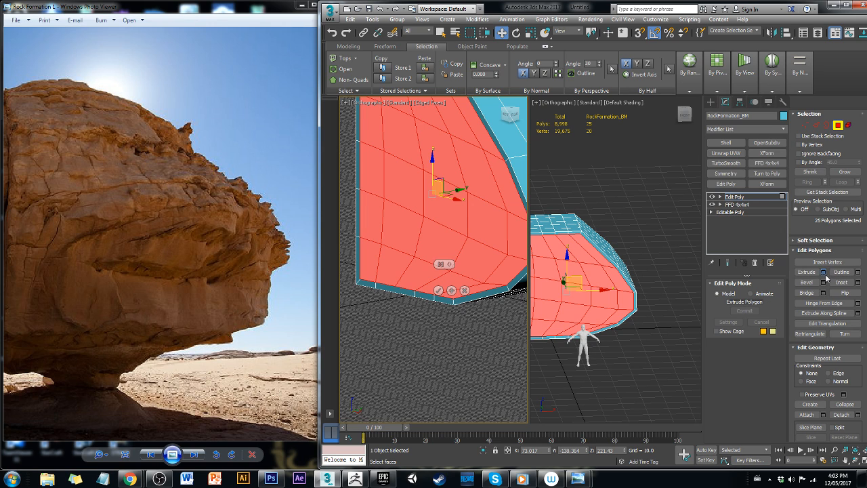
left_click_drag(440, 277, 436, 253)
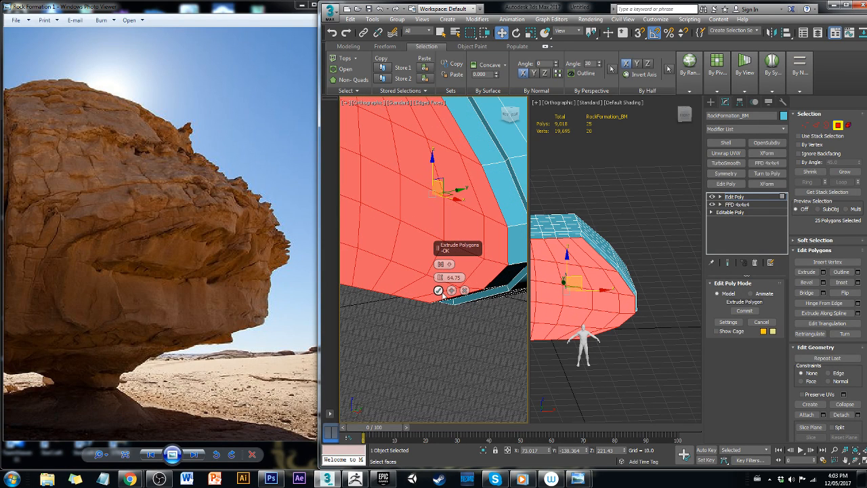
left_click(438, 290)
scroll(446, 319, "down", 5)
middle_click_drag(445, 319, 448, 369, "alt")
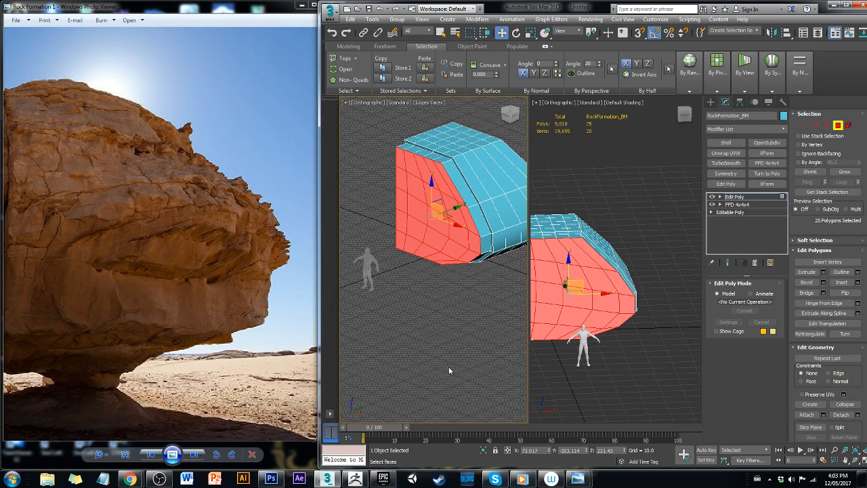
Pan the reference photo to the vertical split between the rocks and compare it with the extruded front block and the gap around its rim
left_click_drag(84, 302, 214, 296)
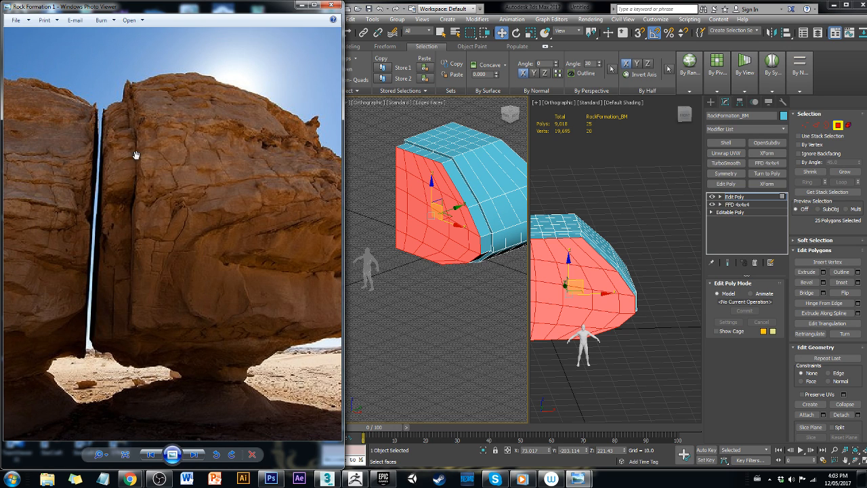
middle_click_drag(357, 265, 408, 260, "alt")
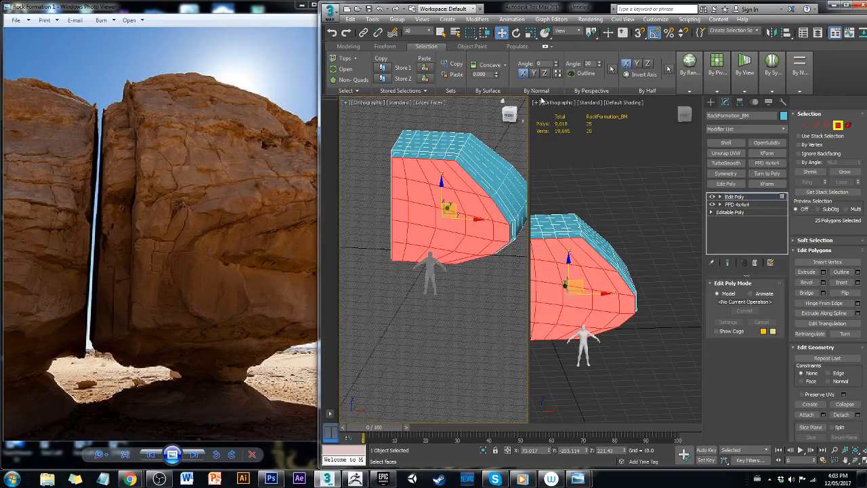
left_click(509, 115)
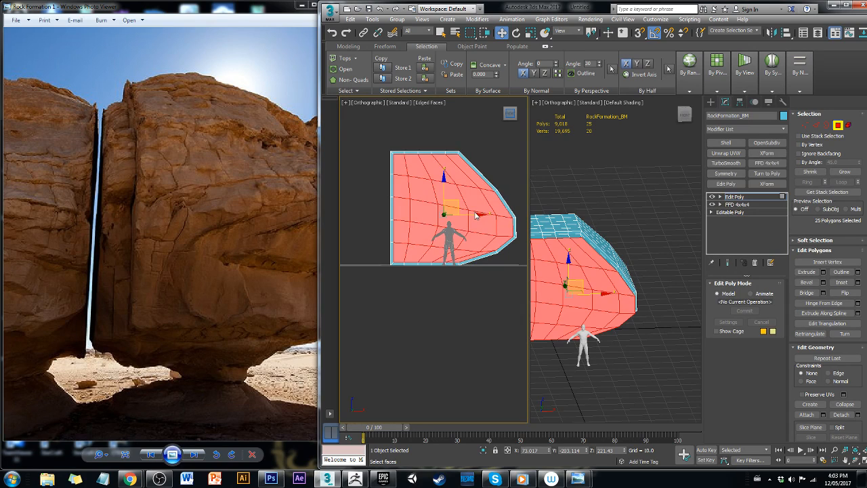
left_click(492, 163)
scroll(492, 163, "up", 5)
left_click(454, 189)
middle_click_drag(455, 189, 496, 194, "alt")
left_click(497, 195)
middle_click_drag(503, 224, 476, 232, "alt")
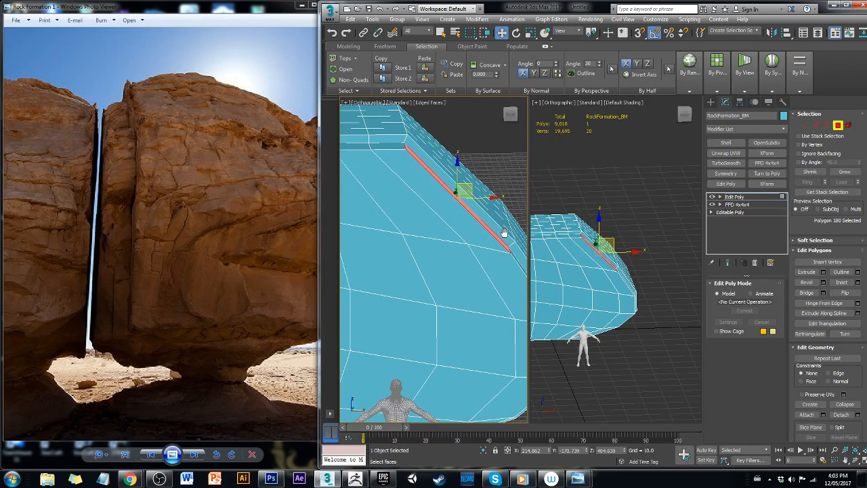
left_click(510, 114)
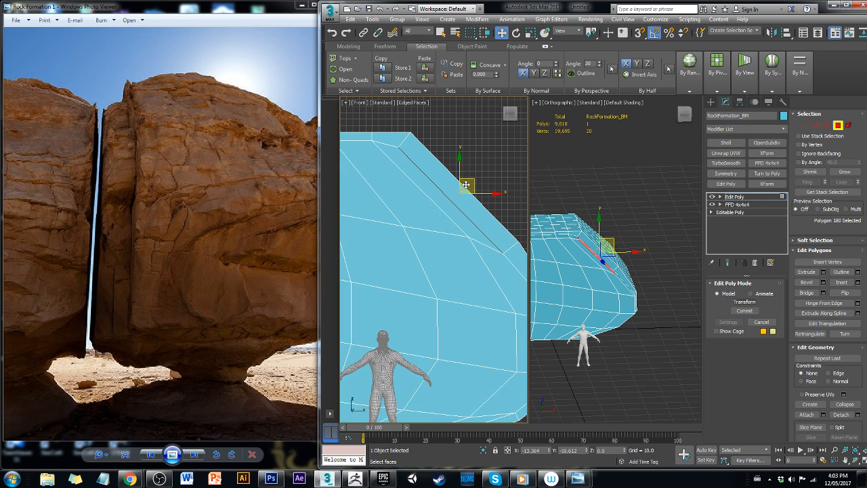
middle_click_drag(480, 285, 449, 208)
middle_click_drag(514, 330, 472, 298, "alt")
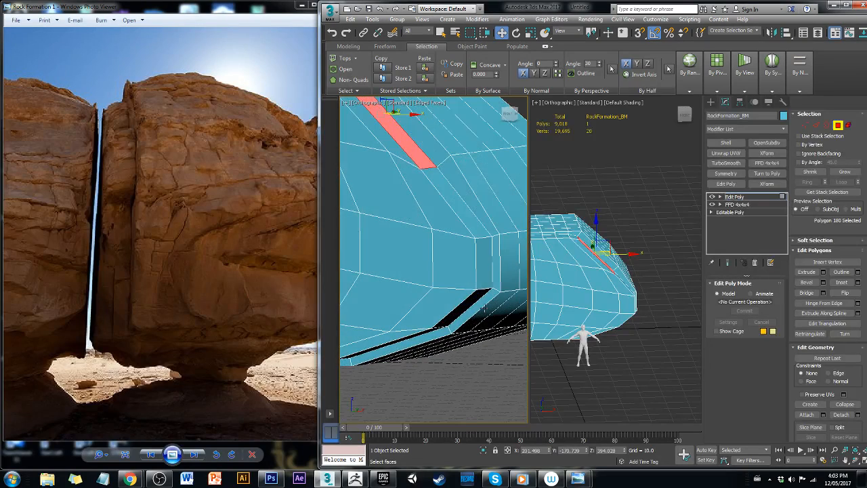
Try reshaping the extruded block by moving its narrow outer side polygon and its lower slanted polygon
left_click(485, 271)
mouse_move(508, 265)
left_mouse_down()
mouse_move(481, 266)
mouse_move(491, 268)
left_mouse_up()
middle_click_drag(429, 362, 448, 289, "alt")
left_click(449, 289)
left_click_drag(441, 290, 430, 276)
key("ctrl+z")
middle_click_drag(436, 287, 437, 317, "alt")
left_click_drag(429, 276, 434, 279)
middle_click_drag(390, 314, 425, 315)
middle_click_drag(425, 314, 471, 302, "alt")
Try raising a lower front edge to about Z 47 and shifting a nearby vertex to about X 220, Z 73
key("2")
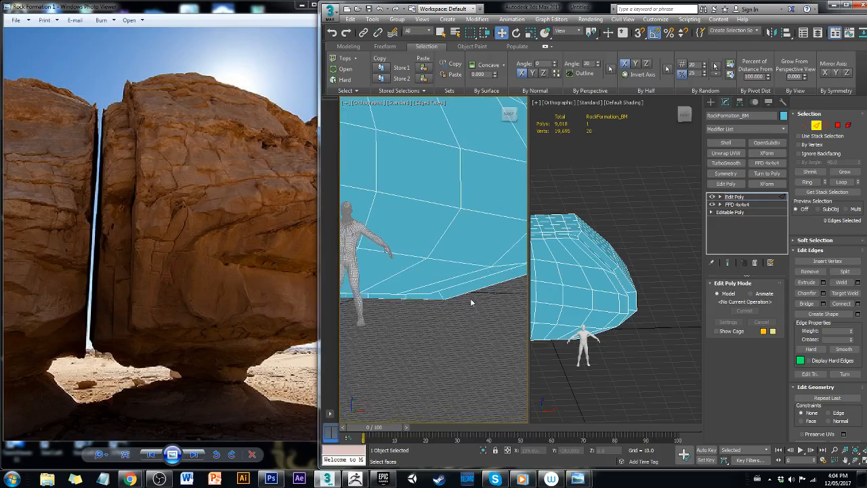
left_click(476, 271)
left_click_drag(454, 270, 458, 260)
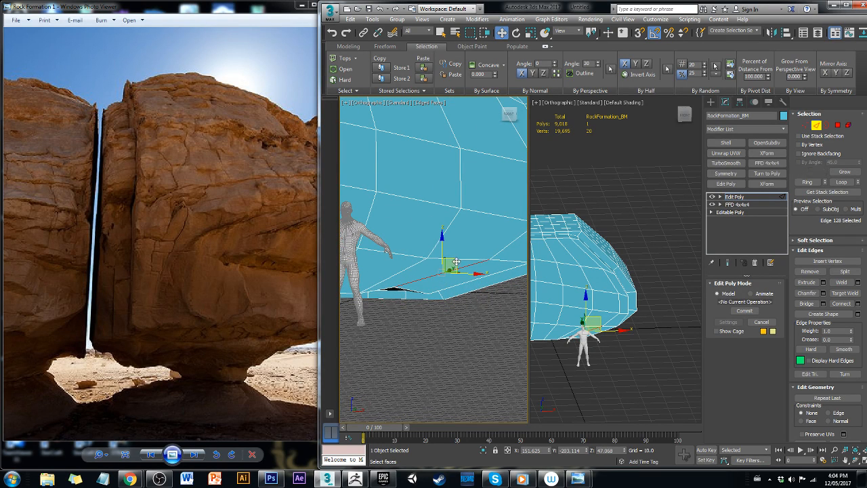
key("1")
left_click(491, 260)
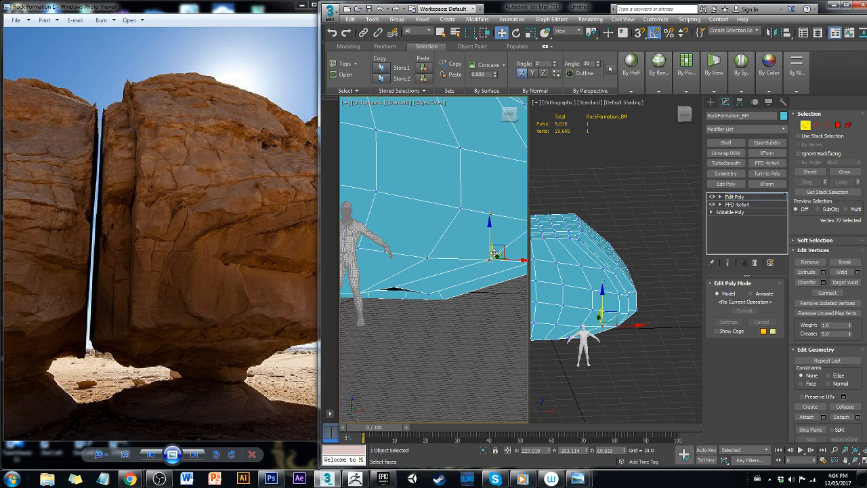
mouse_move(504, 247)
left_mouse_down()
mouse_move(506, 221)
mouse_move(495, 235)
left_mouse_up()
left_click(494, 314)
Maximize the viewport and try lowering the raised vertex on the block's bottom edge to about Z 17.6
scroll(496, 311, "down", 3)
mouse_move(499, 304)
middle_mouse_down("alt")
mouse_move(515, 302)
mouse_move(500, 309)
mouse_move(510, 296)
middle_mouse_up("alt")
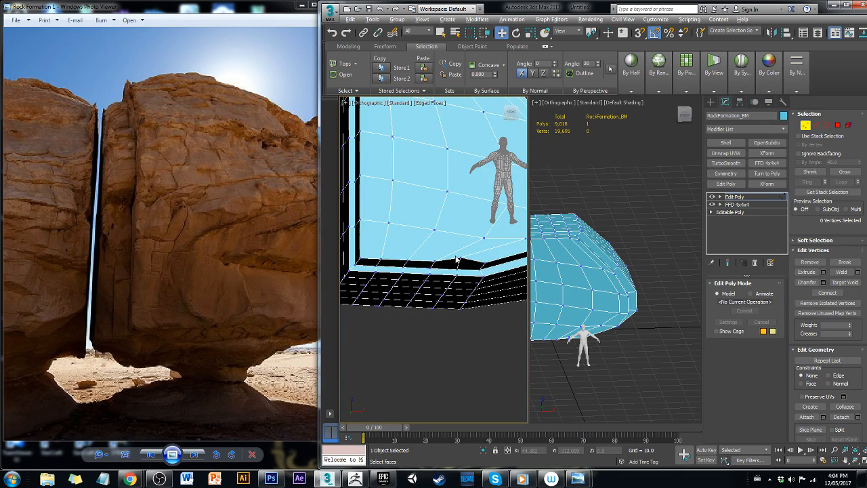
key("alt+w")
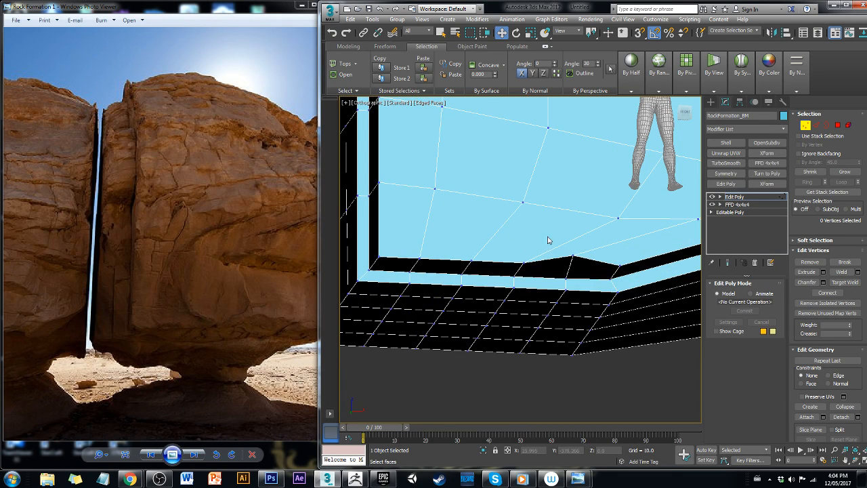
left_click(571, 255)
left_click_drag(584, 240, 588, 245)
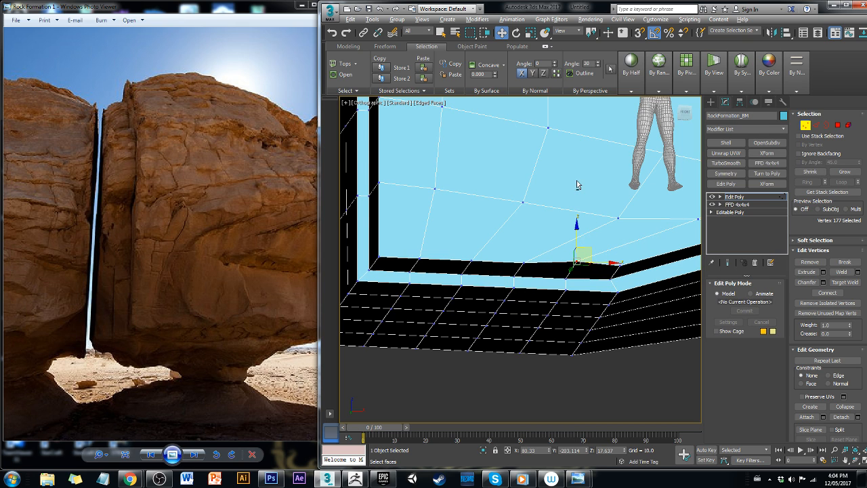
scroll(577, 185, "down", 5)
middle_click_drag(577, 185, 565, 341, "alt")
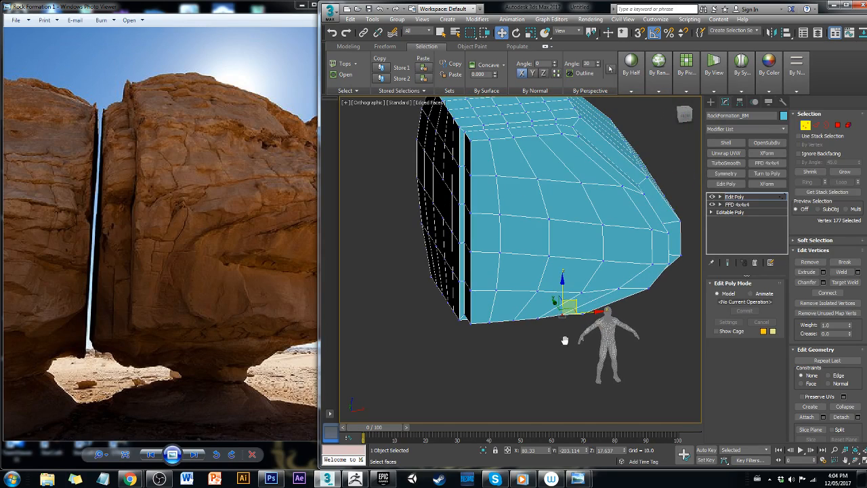
middle_click_drag(577, 310, 574, 329, "alt")
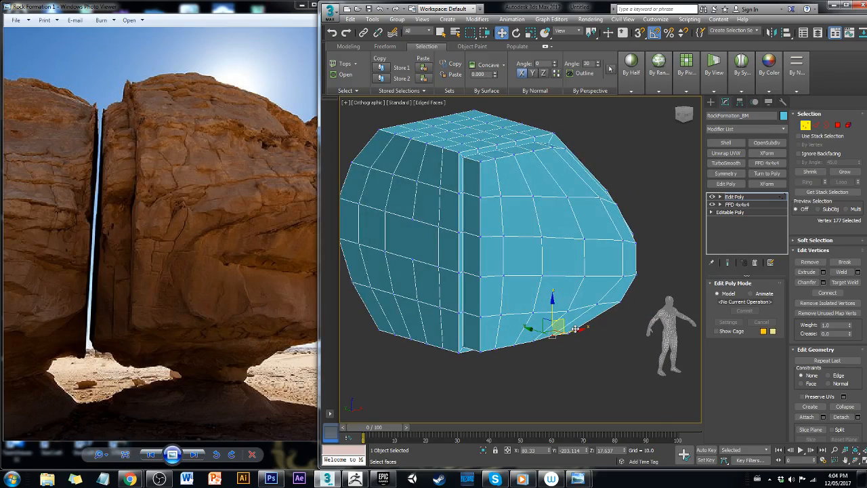
Try moving the two middle vertices on the front block's vertical corner edge inward toward the gap, then deselect them
left_click(481, 277)
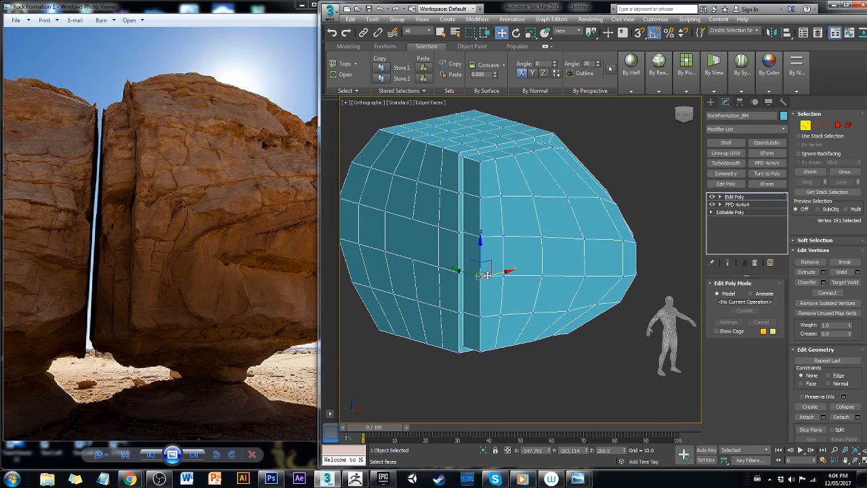
left_click(479, 236)
middle_click_drag(492, 251, 501, 264, "alt")
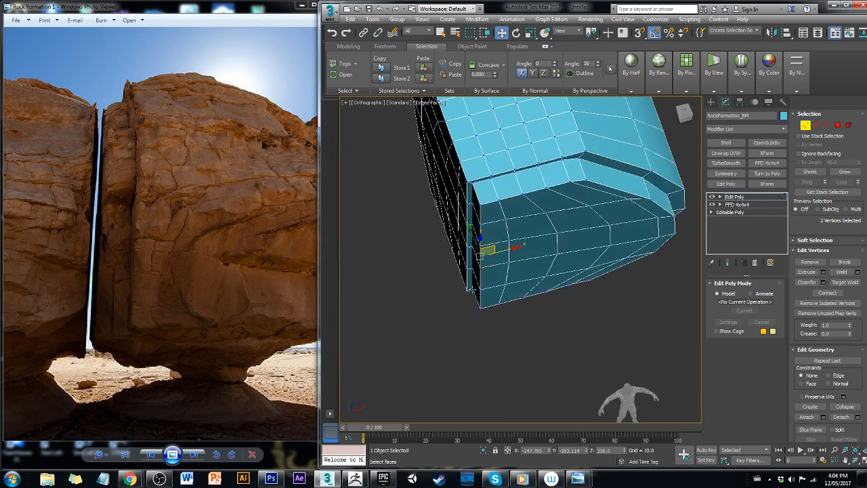
mouse_move(490, 241)
left_mouse_down()
mouse_move(495, 235)
mouse_move(477, 254)
mouse_move(486, 246)
left_mouse_up()
key("ctrl+z")
middle_click_drag(493, 276, 542, 273, "alt")
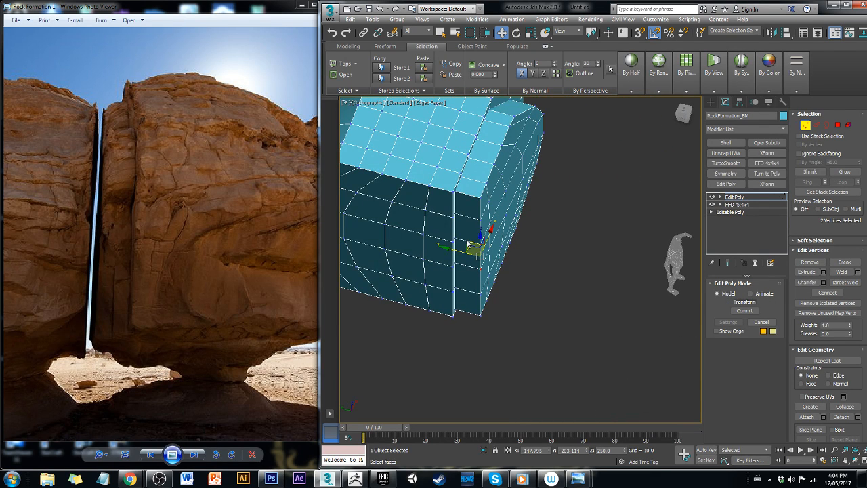
left_click_drag(472, 240, 476, 246)
left_click(524, 282)
Try pulling three vertices on the front block's top edge down and inward, to about Y -183 and Z 426
middle_click_drag(524, 285, 541, 313, "alt")
left_click(496, 180)
left_click(511, 161, "ctrl")
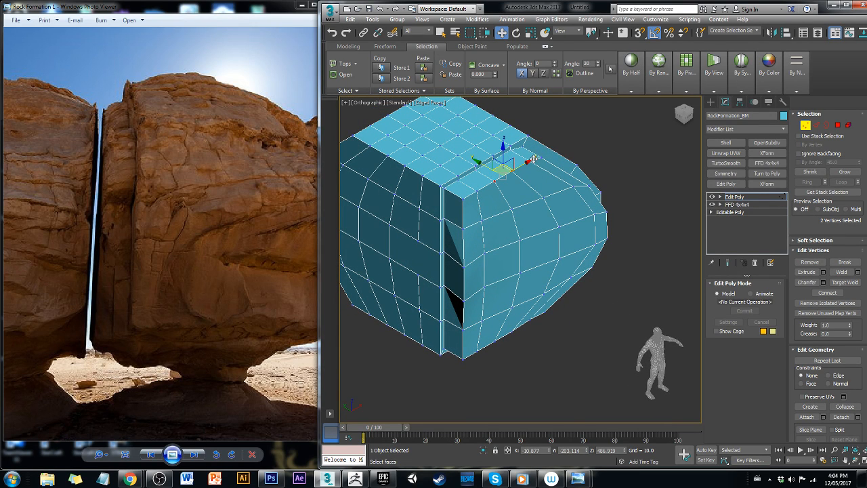
left_click(531, 161, "ctrl")
left_click_drag(511, 145, 482, 173)
middle_click_drag(512, 223, 462, 218, "alt")
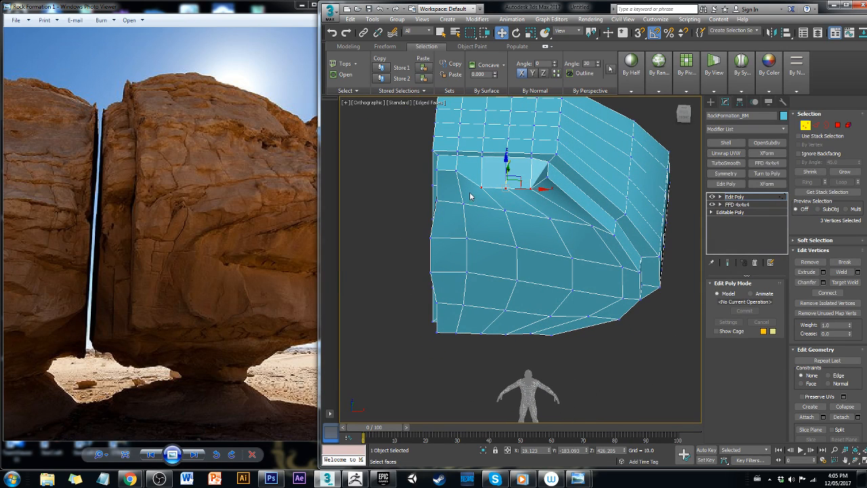
left_click(680, 147)
scroll(647, 232, "down", 5)
middle_click_drag(638, 223, 482, 234, "alt")
scroll(541, 256, "up", 4)
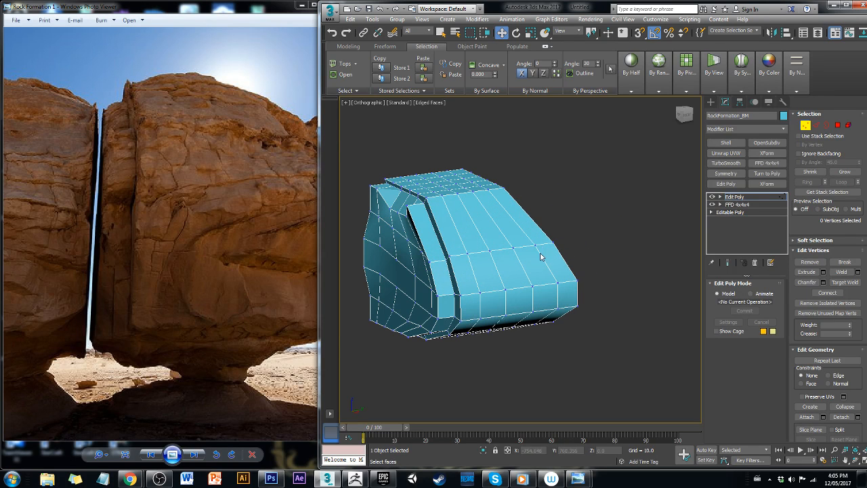
left_click(533, 247)
left_click(514, 247, "ctrl")
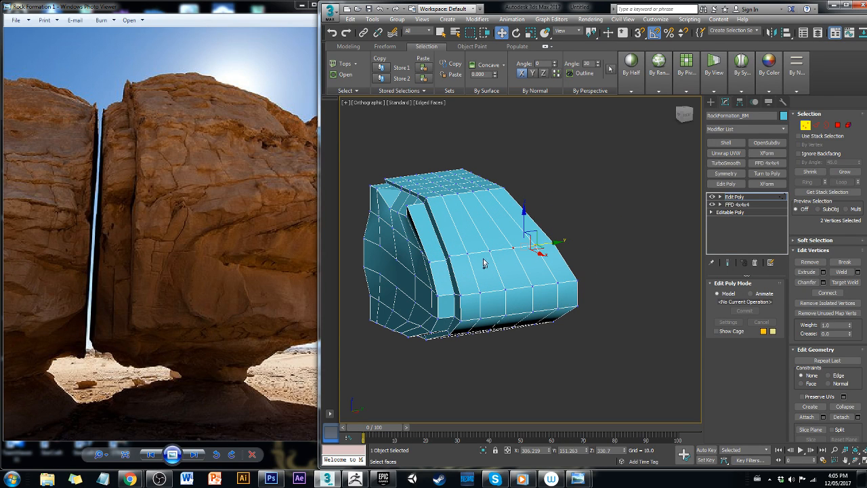
left_click(577, 207)
Undo all the trial vertex, edge and polygon moves made since the front face extrusion and clear the vertex selection
key("ctrl+z")
key("ctrl+z")
key("ctrl+z")
key("ctrl+z")
key("ctrl+z")
key("ctrl+z")
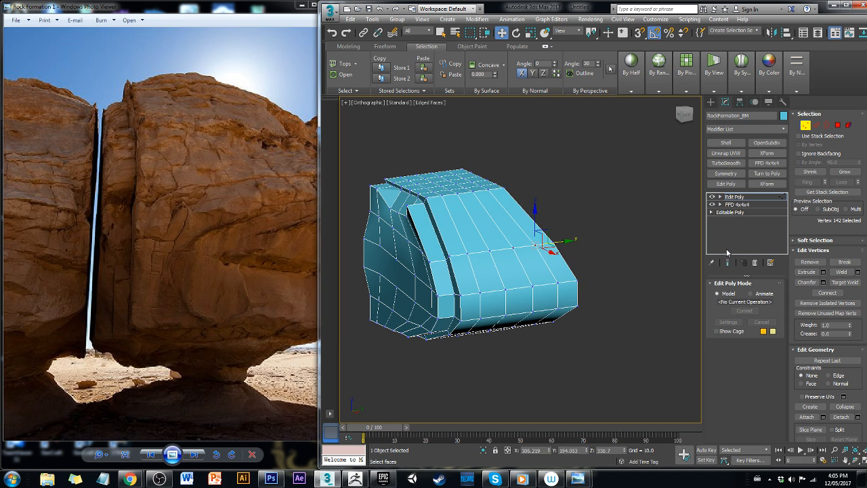
key("ctrl+z")
key("ctrl+z")
key("ctrl+z")
key("ctrl+z")
key("ctrl+z")
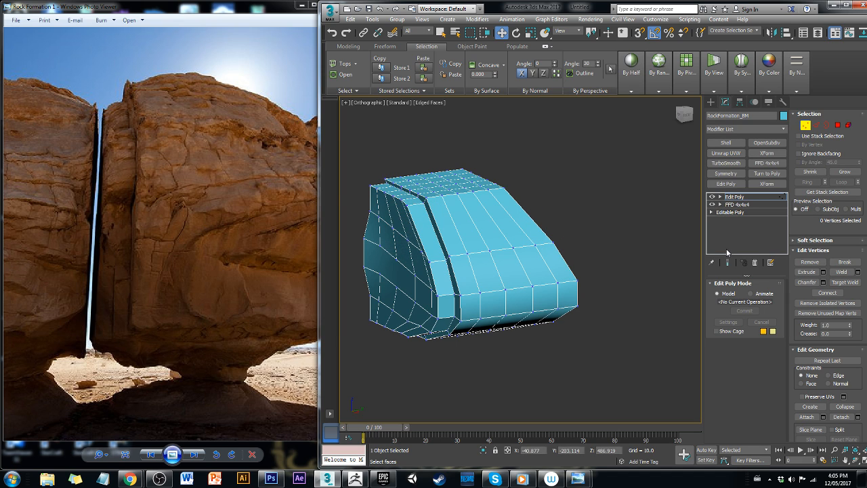
key("ctrl+z")
key("ctrl+z")
key("ctrl+z")
key("ctrl+z")
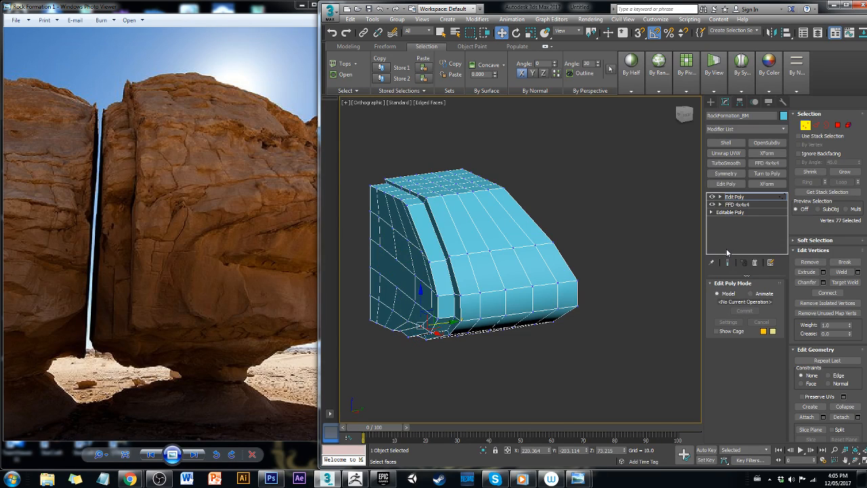
key("ctrl+z")
key("ctrl+z")
key("ctrl+z")
key("ctrl+z")
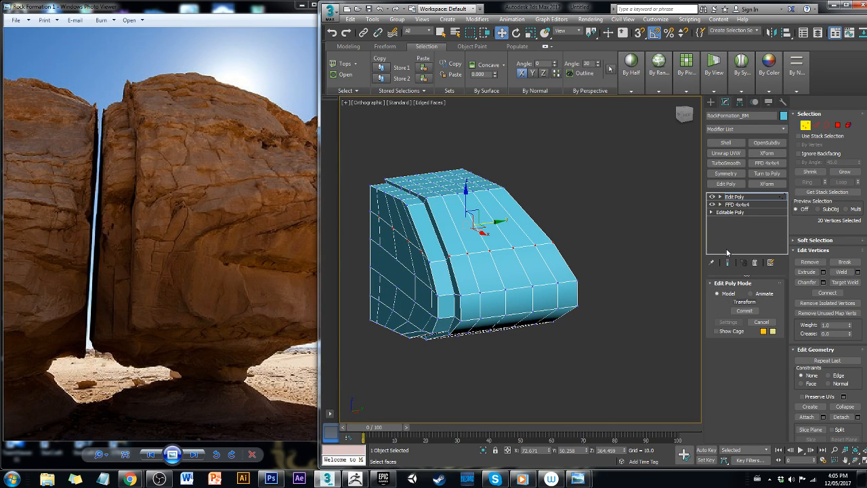
key("ctrl+z")
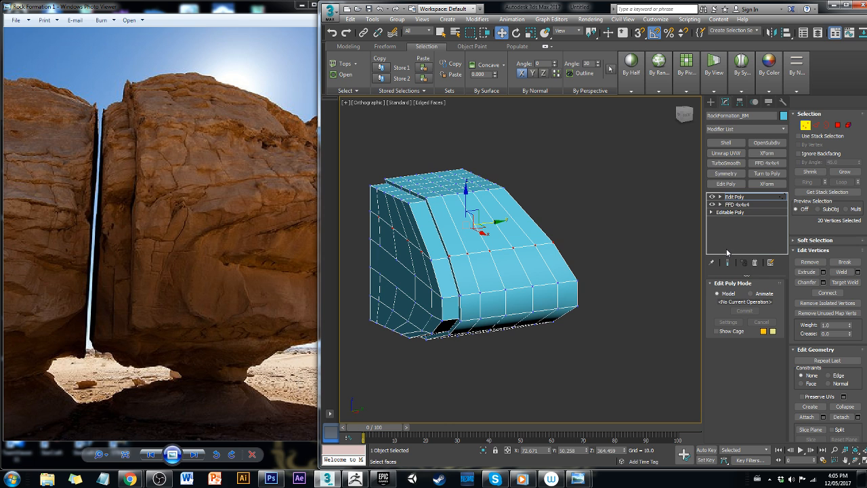
left_click(591, 330)
middle_click_drag(590, 331, 638, 257, "alt")
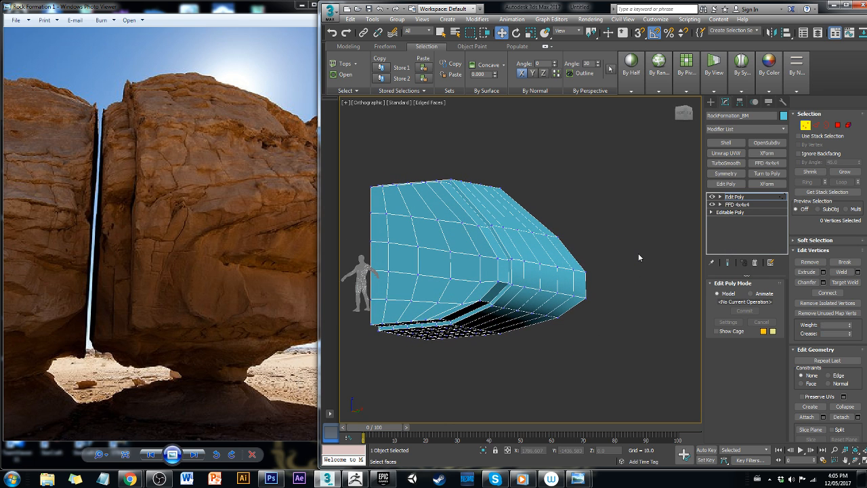
Enable soft selection for the rock's vertices and select a single vertex on the sloped face
left_click(813, 240)
left_click(798, 222)
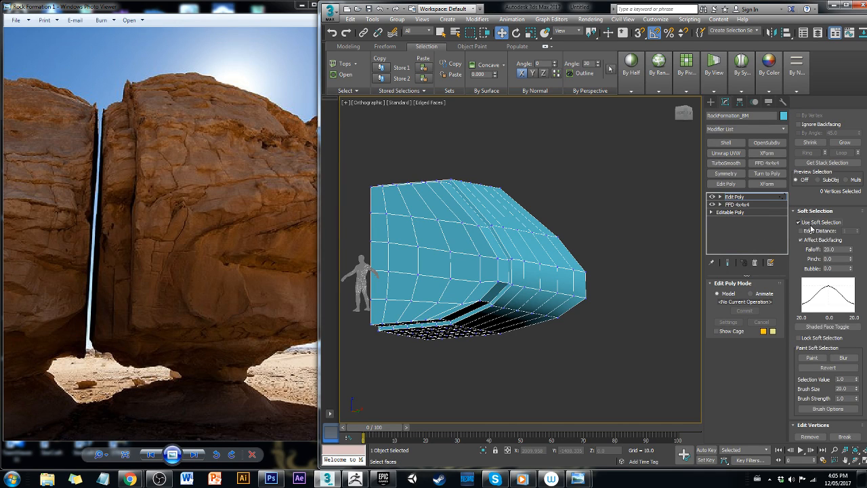
middle_click_drag(568, 211, 575, 278, "alt")
left_click(532, 255)
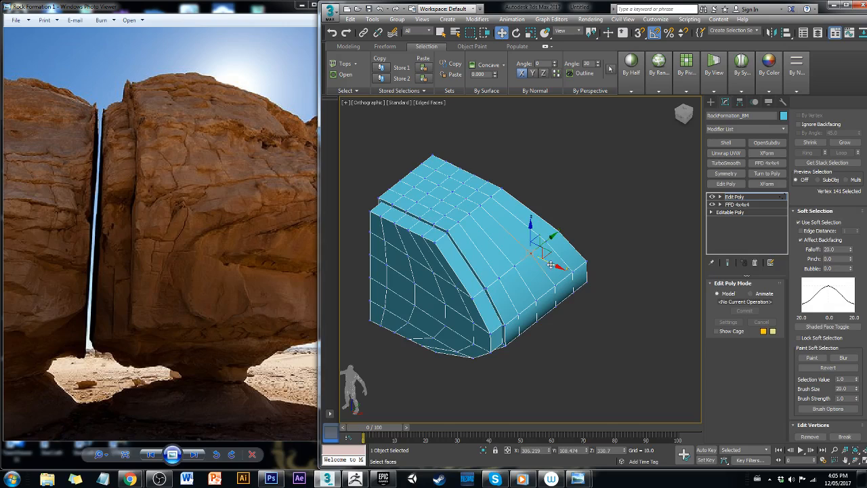
scroll(590, 252, "up", 5)
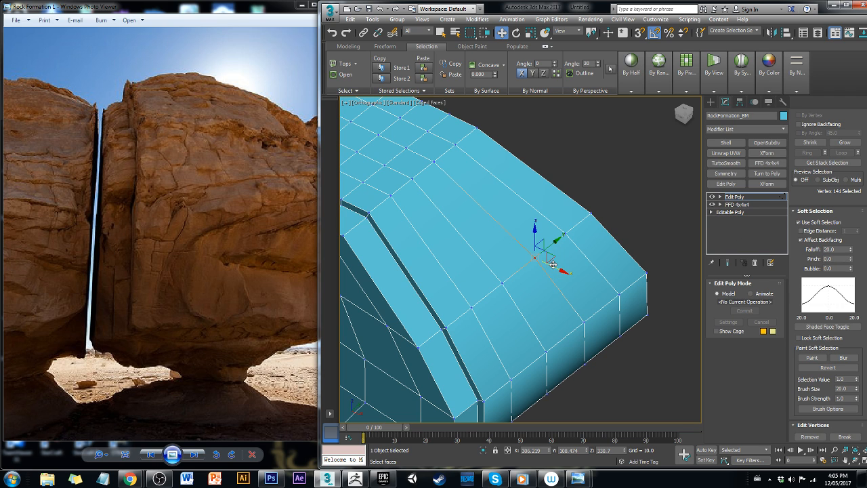
Undo a test move of the vertex and raise the soft selection falloff to 172
left_click_drag(554, 266, 602, 284)
key("ctrl+z")
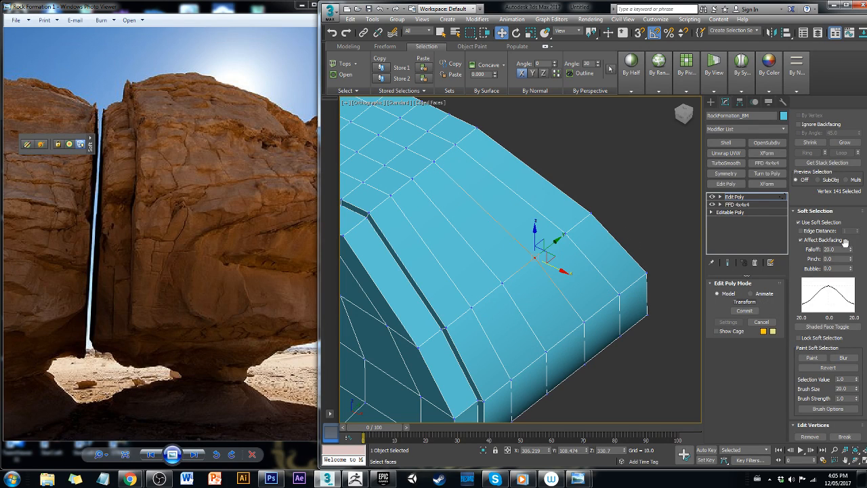
left_click_drag(851, 252, 848, 231)
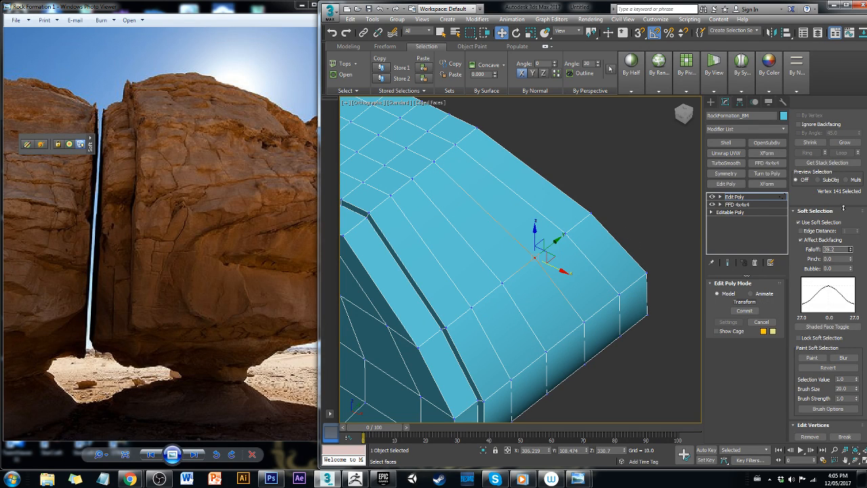
left_click_drag(839, 155, 824, 79)
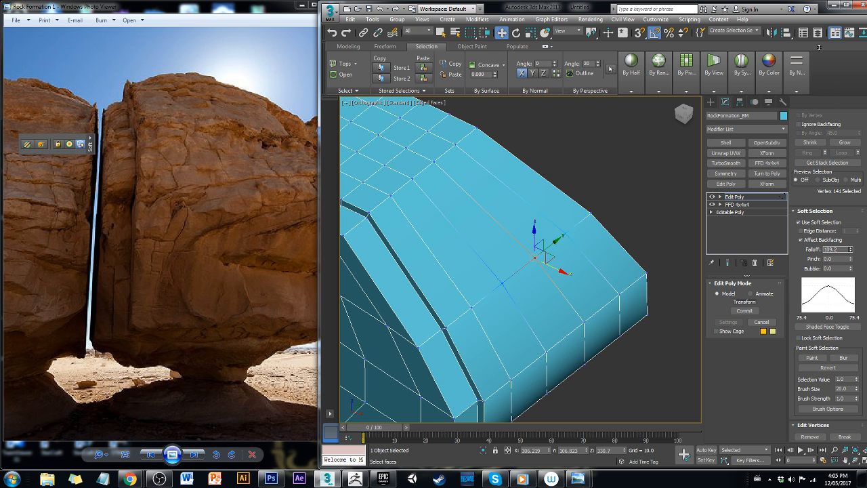
left_click_drag(770, 418, 738, 370)
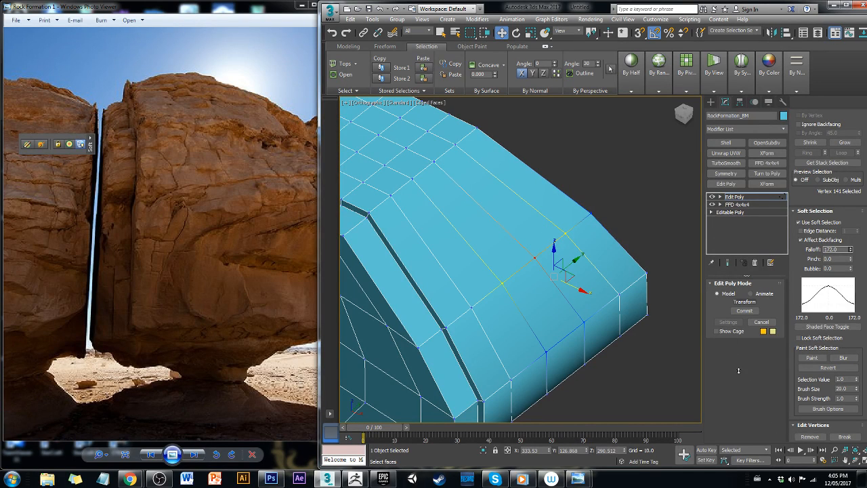
Try pulling the selected vertex outward with the wider falloff and undo the move
left_click_drag(572, 277, 660, 301)
key("ctrl+z")
key("ctrl+z")
key("ctrl+z")
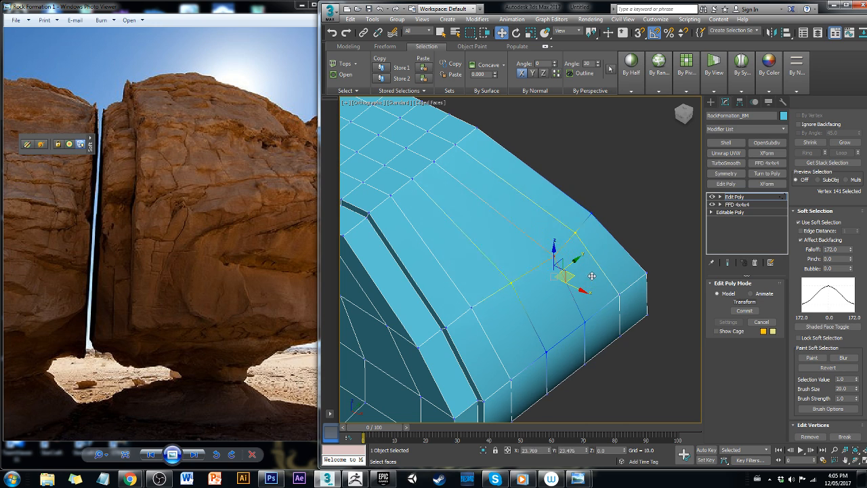
key("ctrl+y")
Select six neighbouring vertices running around the corner of the sloped face and pull them outward
left_click(499, 283, "ctrl")
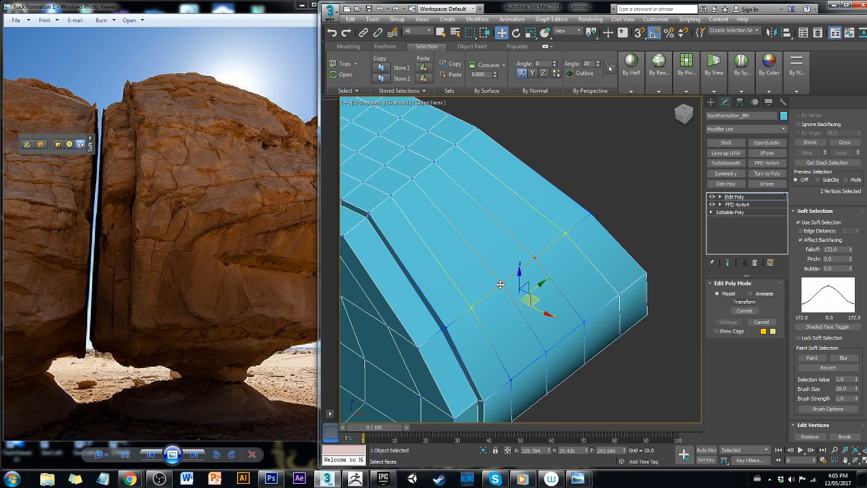
left_click(566, 235, "ctrl")
middle_click_drag(605, 265, 396, 272, "alt")
left_click(533, 280, "ctrl")
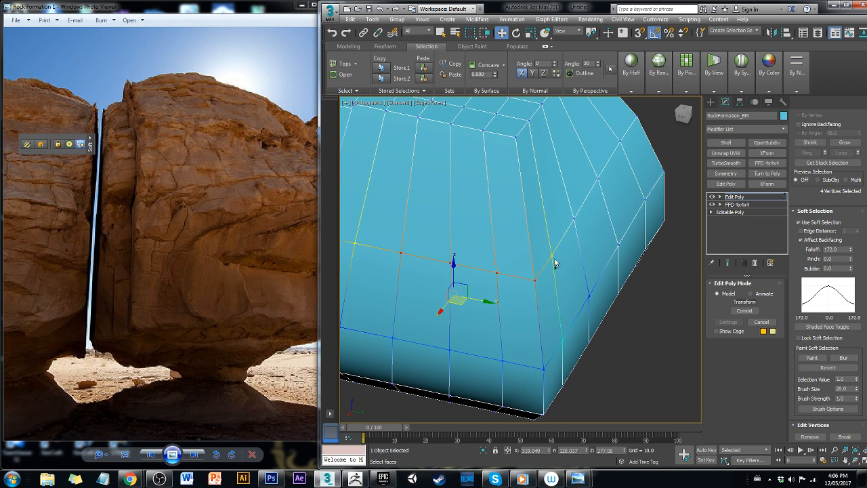
left_click(552, 255, "ctrl")
left_click(574, 218, "ctrl")
middle_click_drag(577, 233, 542, 285, "alt")
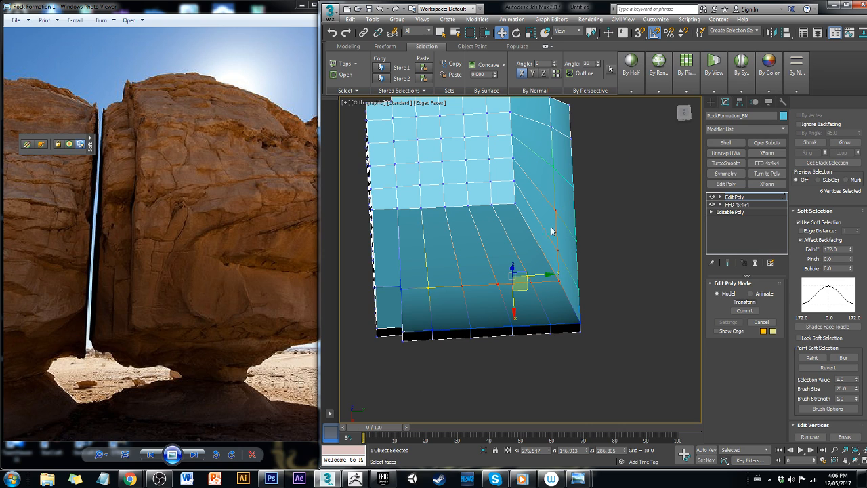
left_click_drag(527, 285, 590, 325)
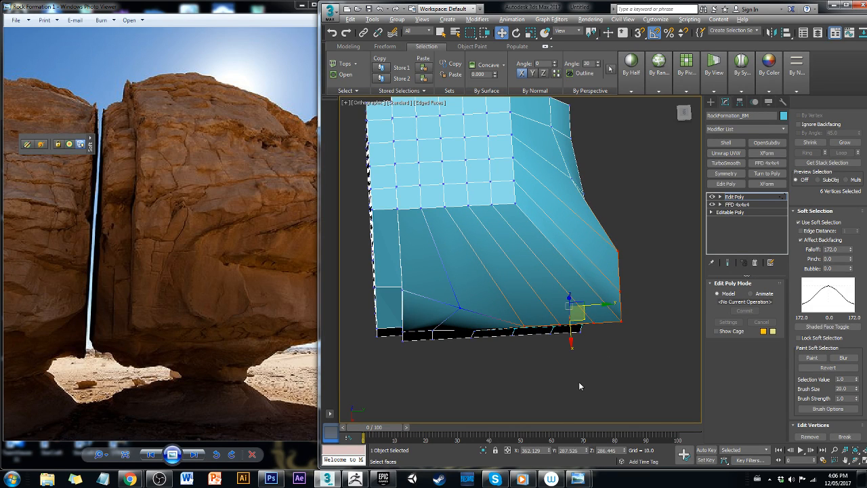
Move the six corner vertices further outward from the right view to exaggerate the rock's bulge
middle_click_drag(579, 386, 528, 344, "alt")
middle_click_drag(476, 370, 542, 331, "alt")
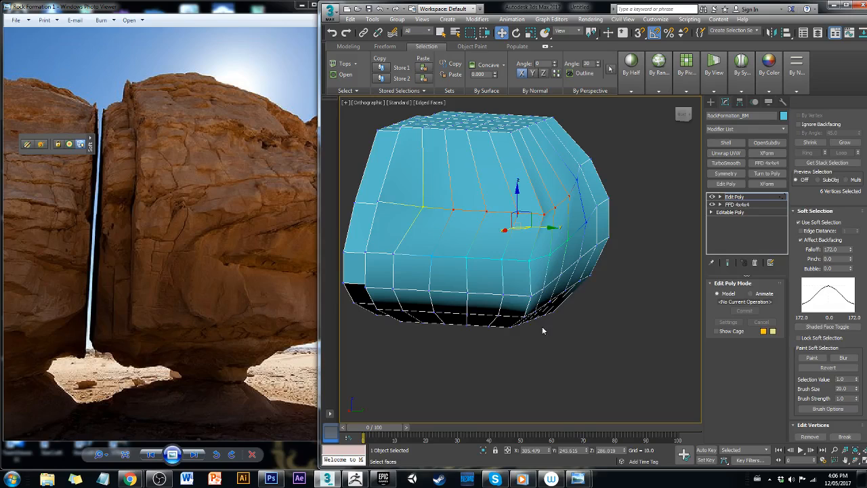
left_click(683, 115)
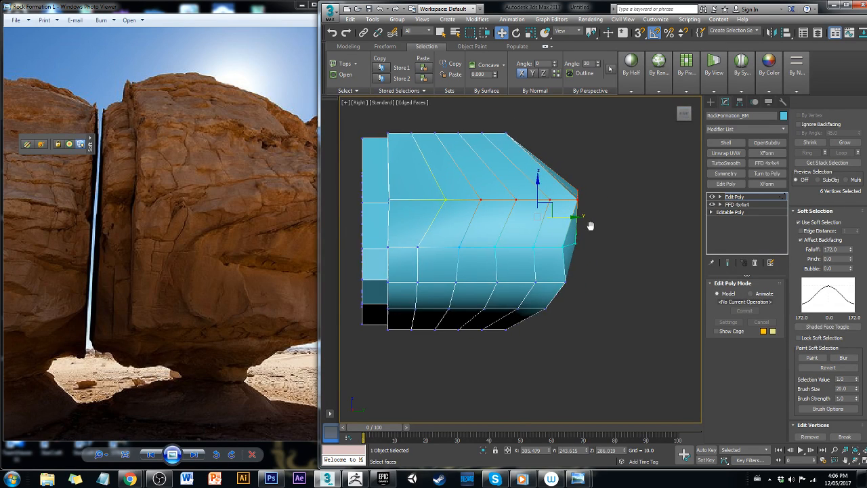
left_click_drag(546, 261, 638, 251)
scroll(580, 188, "down", 6)
middle_click_drag(602, 332, 472, 332, "alt")
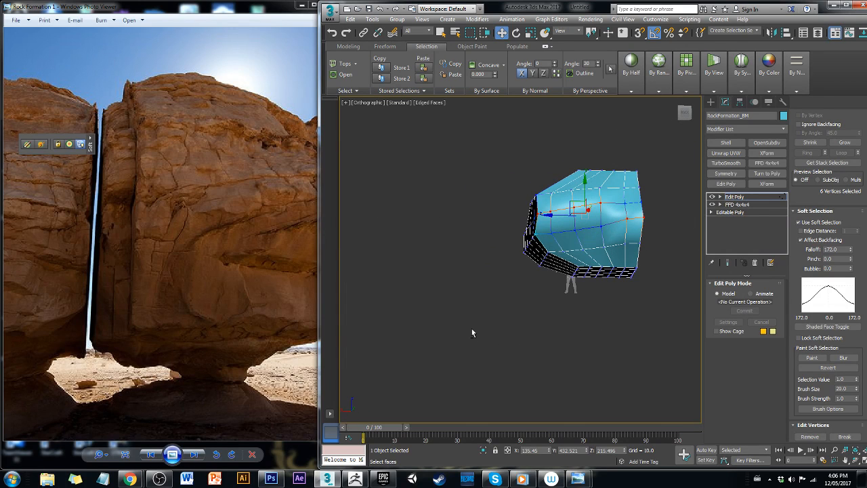
Move a single vertex on the rock's far side inward to form a dent, and clear the selection
left_click(604, 227)
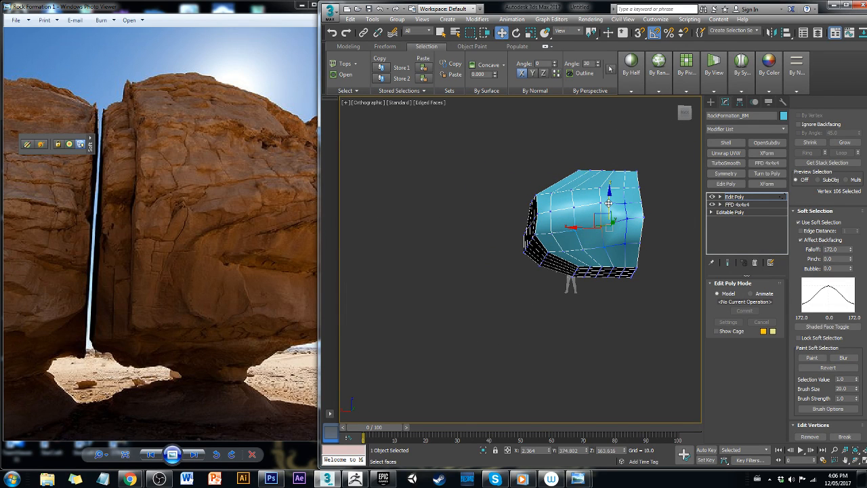
left_click_drag(611, 220, 614, 221)
middle_click_drag(628, 282, 647, 275, "alt")
left_click(648, 277)
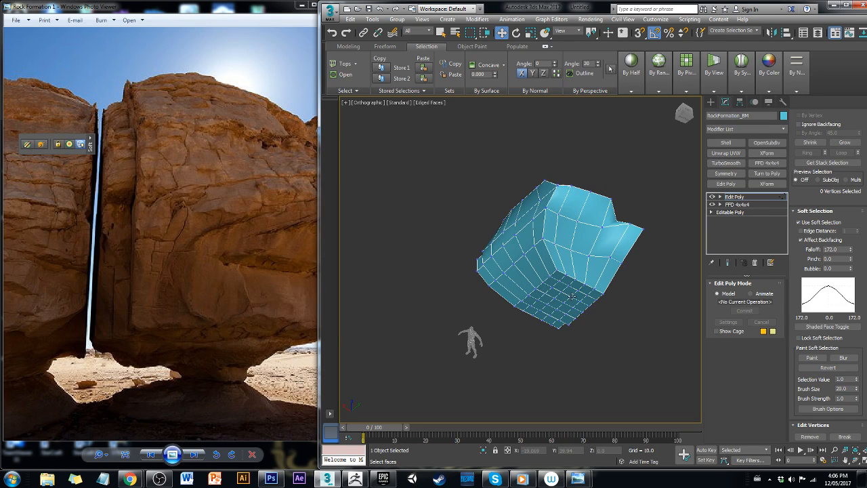
Select groups of five vertices near the edge of the rock's underside and move them upward to hollow out the base
left_click(559, 270)
left_click(560, 281, "ctrl")
left_click(565, 283, "ctrl")
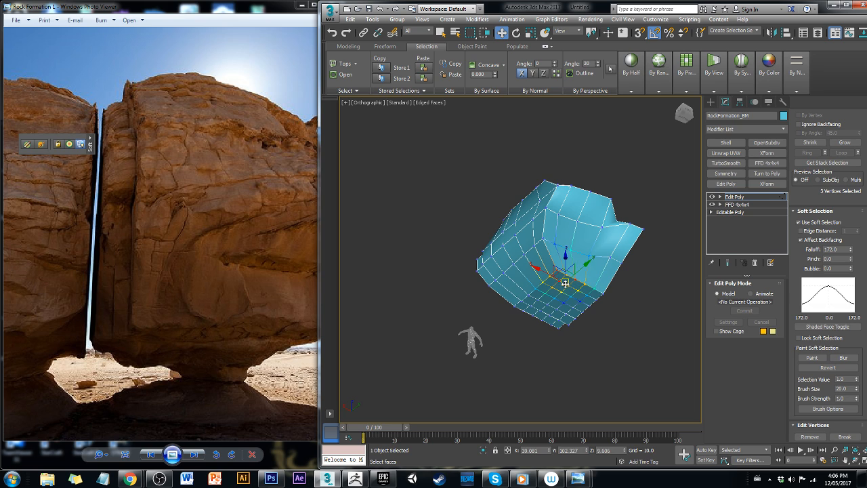
left_click(548, 284, "ctrl")
middle_click_drag(547, 285, 591, 298, "alt")
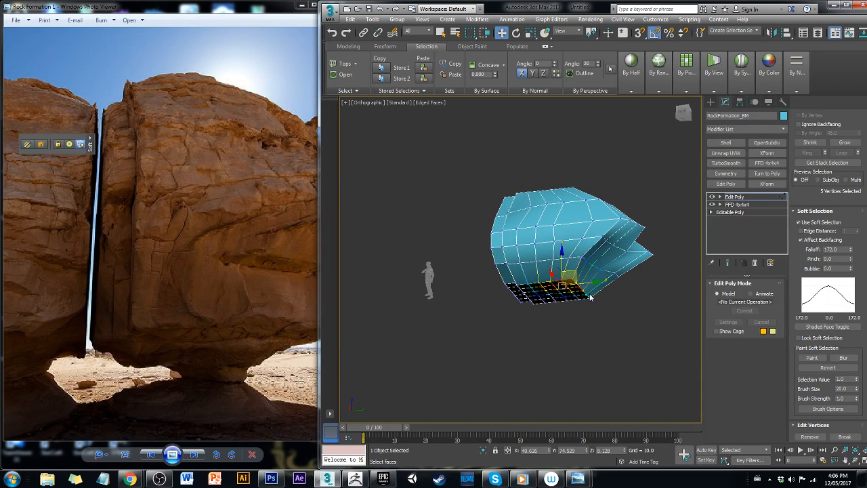
mouse_move(579, 273)
left_mouse_down()
mouse_move(573, 254)
mouse_move(576, 262)
left_mouse_up()
middle_click_drag(577, 336, 497, 338, "alt")
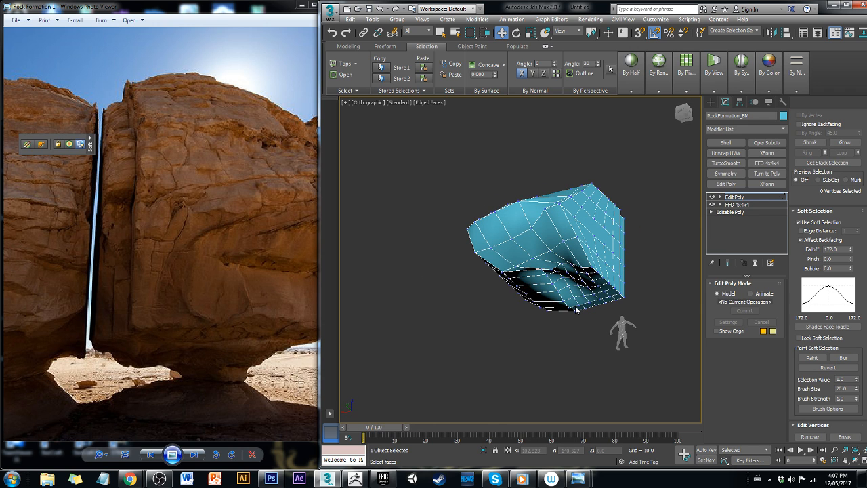
middle_click_drag(558, 329, 553, 279, "alt")
left_click_drag(553, 279, 551, 303)
middle_click_drag(552, 303, 685, 386, "alt")
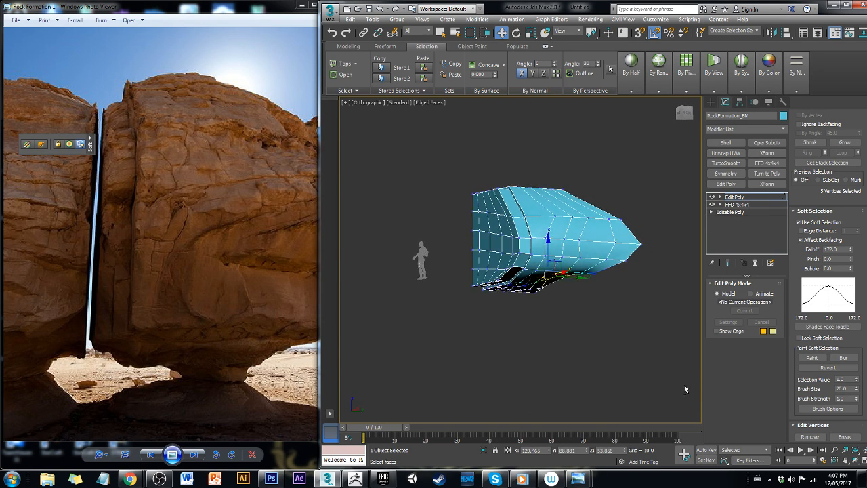
scroll(516, 309, "up", 3)
middle_click_drag(520, 264, 500, 260, "alt")
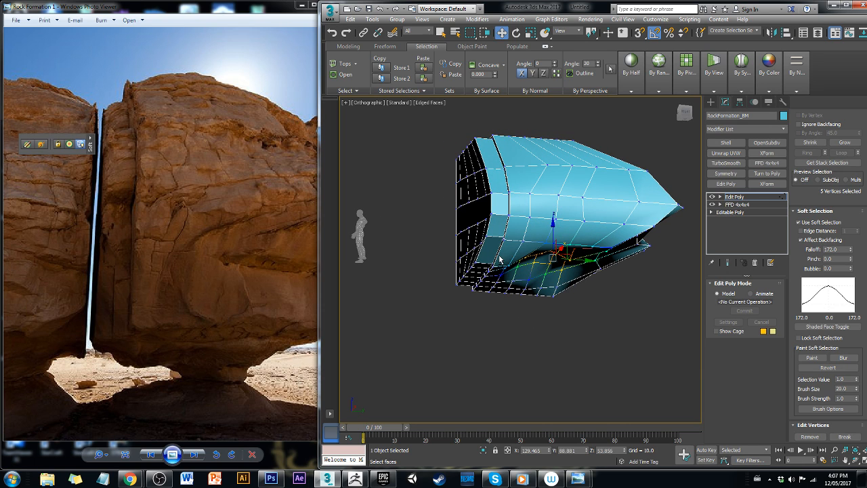
Select a single vertex low on the rock beside the hollow and push it inward to deepen the undercut
left_click(543, 241)
middle_click_drag(545, 241, 549, 235, "alt")
left_click_drag(547, 228, 540, 224)
middle_click_drag(571, 319, 559, 272, "alt")
middle_click_drag(581, 233, 673, 261, "alt")
left_click_drag(553, 221, 531, 201)
middle_click_drag(532, 201, 569, 210, "alt")
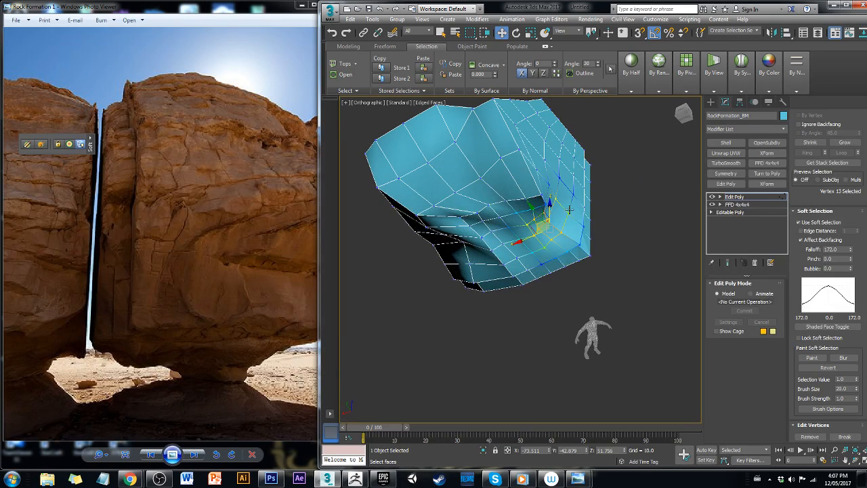
Select a single vertex on the outer edge of the underside and pull it outward and upward
middle_click_drag(489, 272, 489, 238, "alt")
left_click(461, 243)
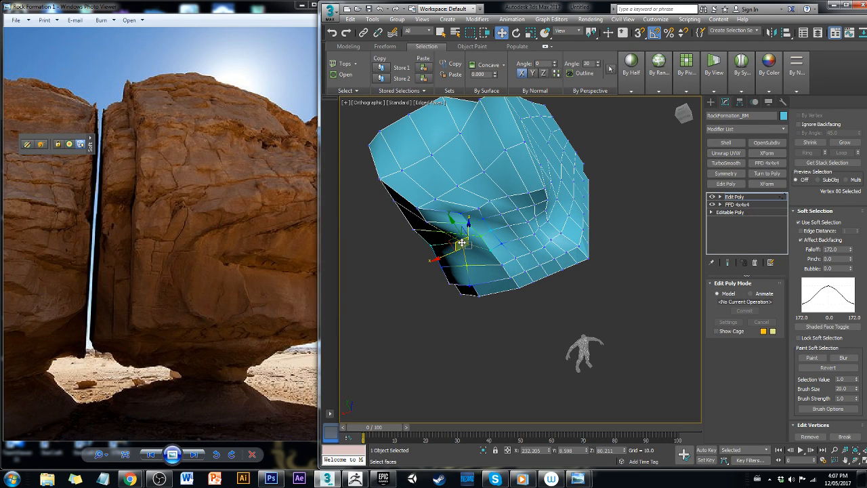
middle_click_drag(443, 260, 611, 379, "alt")
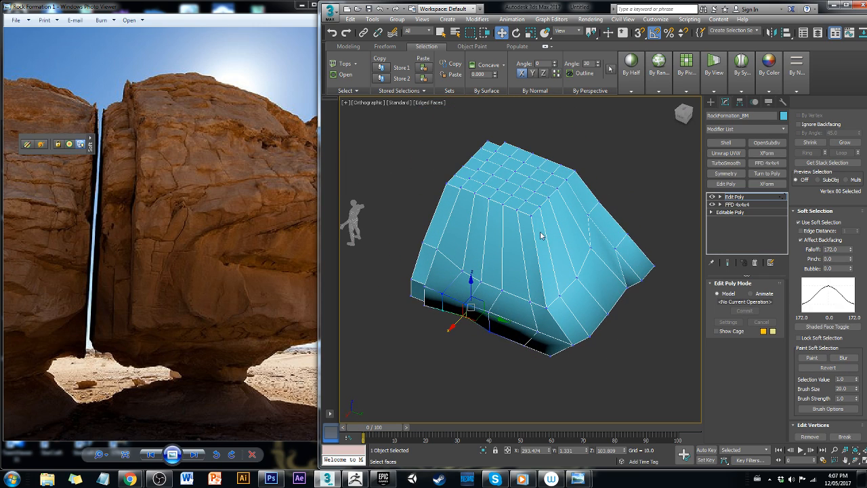
Select four vertices at the corner of the rock's top face and pull them out over the slope
left_click(537, 206)
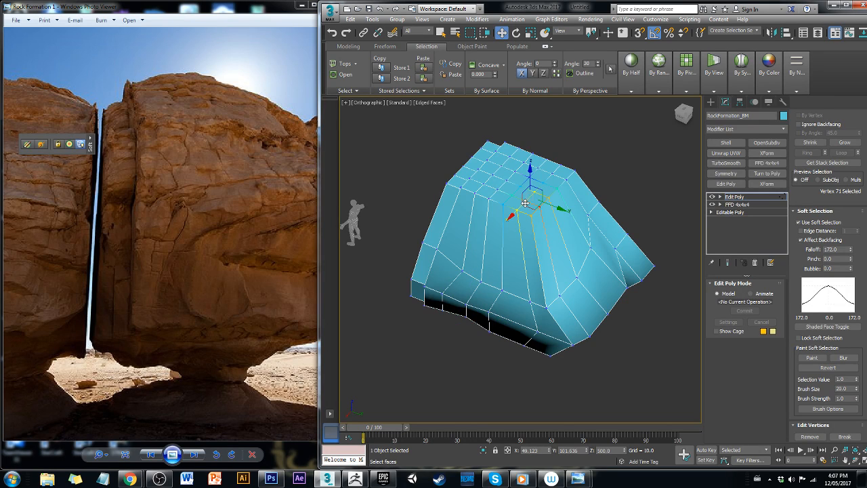
middle_click_drag(530, 215, 588, 235, "alt")
middle_click_drag(544, 193, 523, 218, "alt")
left_click_drag(531, 200, 568, 244)
middle_click_drag(573, 264, 558, 249, "alt")
left_click_drag(565, 254, 575, 258)
middle_click_drag(574, 258, 677, 241, "alt")
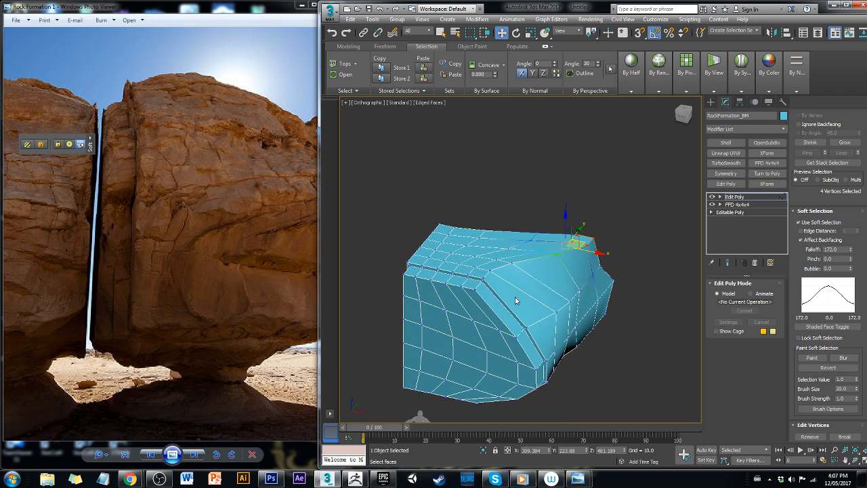
Pull individual vertices along the grooved edge's upper corner and slope outward to make the outline irregular
left_click(476, 290)
middle_click_drag(476, 290, 500, 304, "alt")
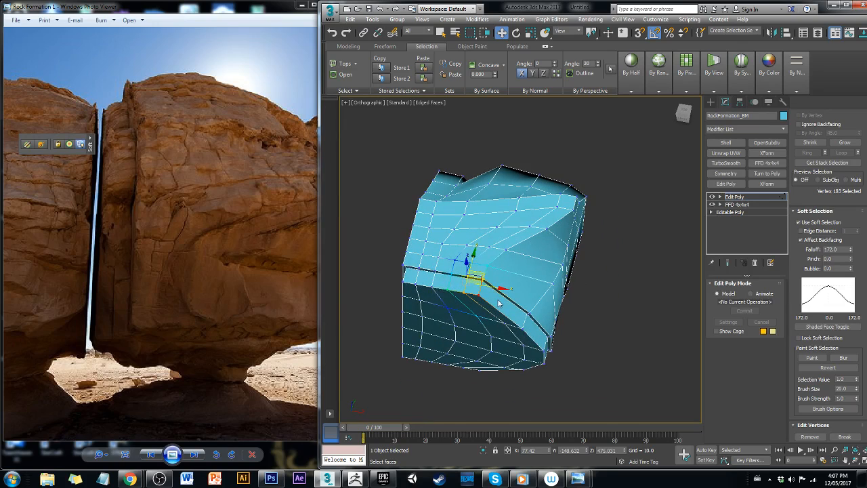
left_click_drag(492, 284, 533, 294)
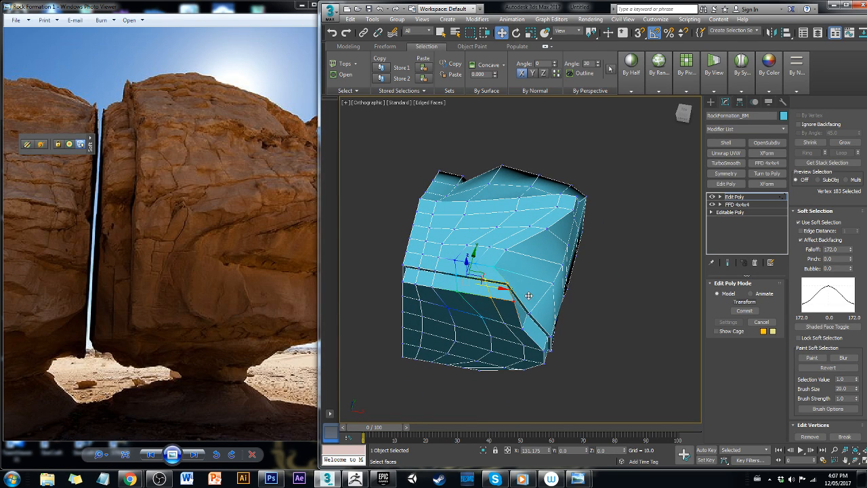
left_click(523, 329)
left_click_drag(539, 326, 569, 340)
middle_click_drag(567, 365, 537, 355, "alt")
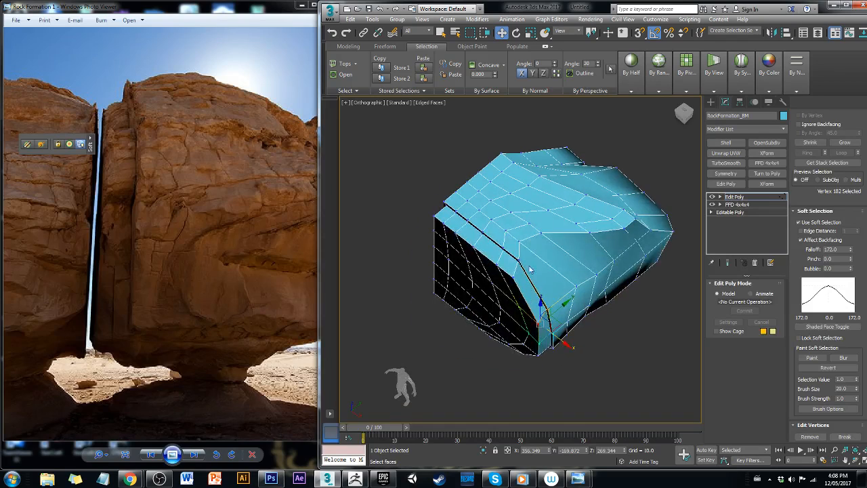
left_click_drag(528, 268, 560, 260)
left_click(546, 305)
middle_click_drag(546, 305, 599, 326, "alt")
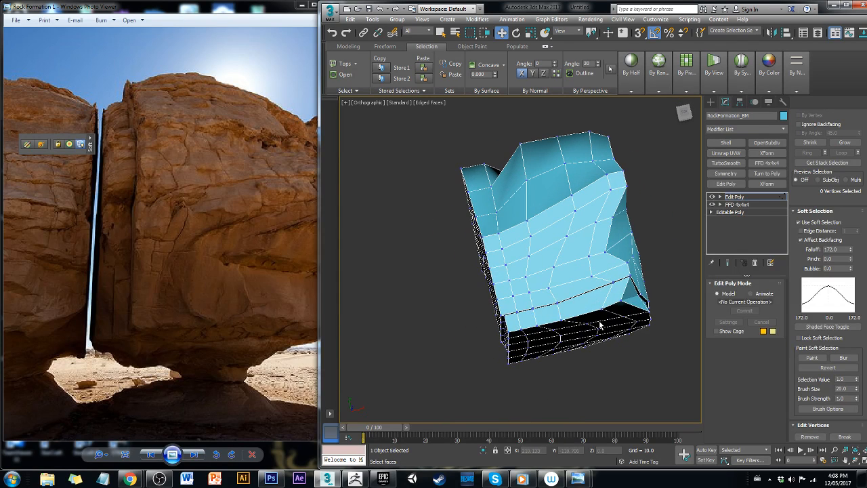
Select two vertices near the side edge of the top face and move them to break up the straight edge
left_click(502, 286)
left_click(488, 267, "ctrl")
middle_click_drag(512, 307, 670, 196, "alt")
left_click_drag(522, 273, 530, 330)
middle_click_drag(530, 330, 513, 326, "alt")
Select three neighbouring vertices on the rock's side, move them to reshape the surface, and clear the selection
left_click(505, 333)
middle_click_drag(479, 356, 546, 331, "alt")
left_click(487, 331, "ctrl")
left_click(462, 331, "ctrl")
left_click_drag(493, 293, 496, 337)
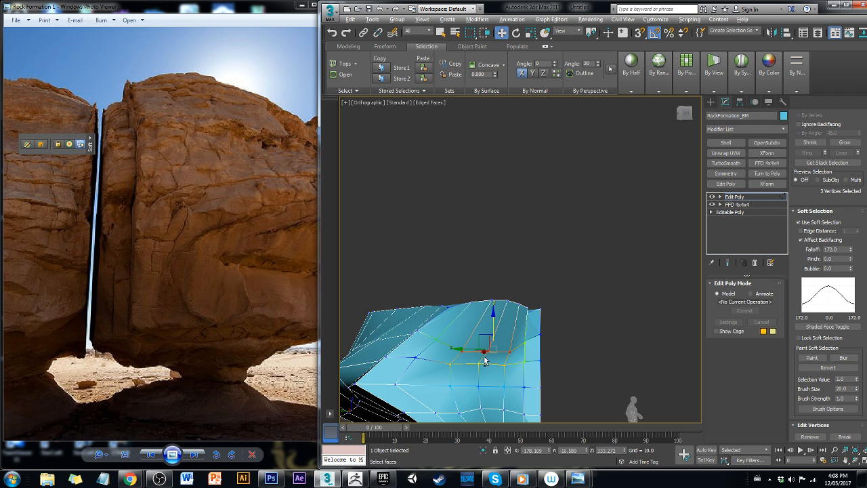
middle_click_drag(484, 360, 503, 329, "alt")
left_click_drag(478, 356, 498, 349)
middle_click_drag(540, 323, 437, 283, "alt")
left_click(606, 269)
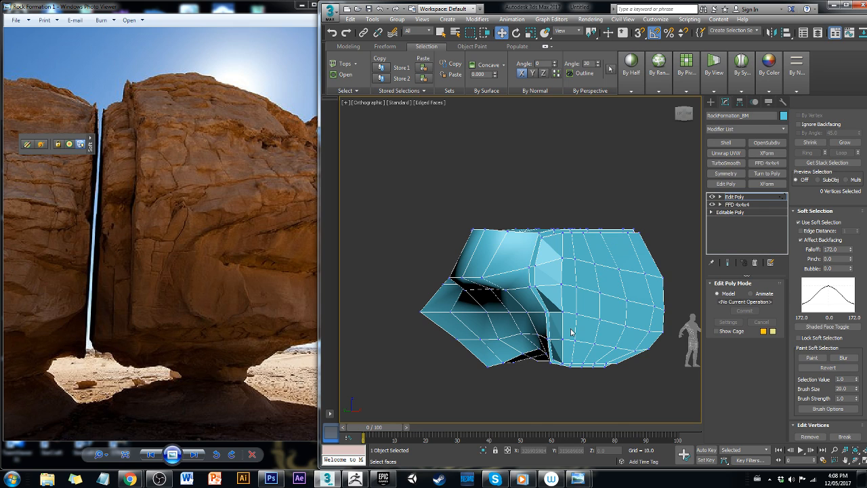
Select three adjacent vertices in the middle of the flat gridded side face and pull them outward
left_click(600, 318)
left_click(578, 314, "ctrl")
left_click(562, 312, "ctrl")
left_click_drag(585, 319, 631, 343)
middle_click_drag(631, 344, 669, 230, "alt")
Select four vertices at the lower edge of the rock's side and move them outward above the base
left_click(547, 318)
left_click(553, 310, "ctrl")
left_click(568, 321, "ctrl")
left_click(562, 331, "ctrl")
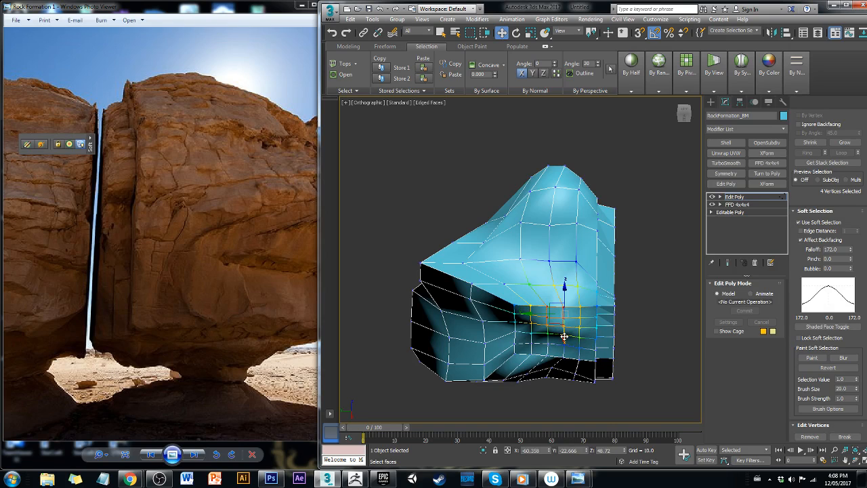
middle_click_drag(563, 336, 661, 296, "alt")
middle_click_drag(483, 404, 592, 346, "alt")
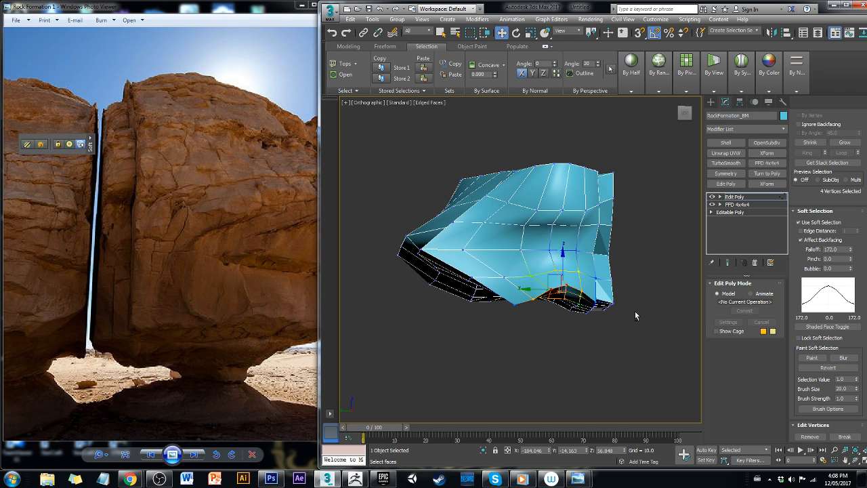
Select eight neighbouring vertices in the folded area of the rock's side, try pulling them outward, and undo the last moves
middle_click_drag(633, 329, 540, 256, "alt")
left_click(495, 333)
left_click(483, 340, "ctrl")
left_click(473, 328, "ctrl")
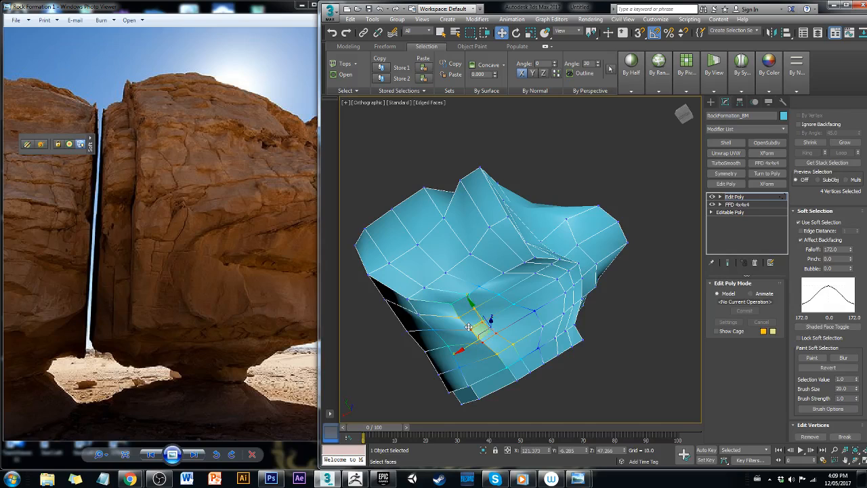
left_click_drag(464, 324, 464, 300)
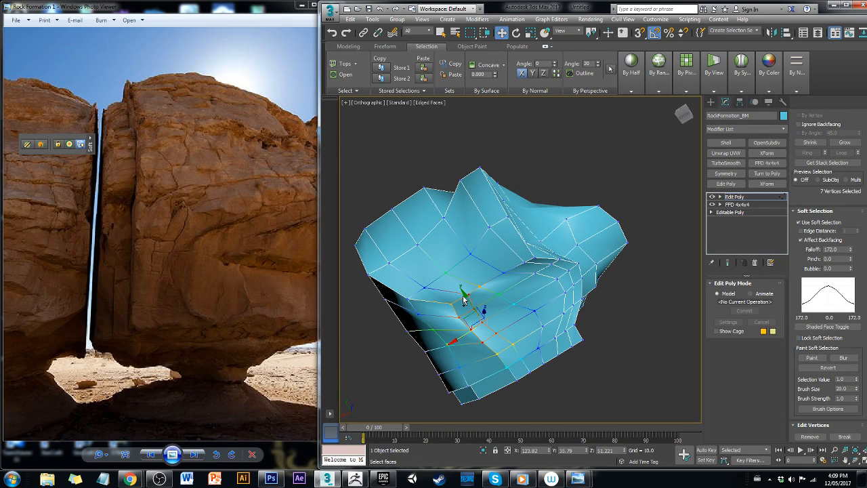
left_click(451, 302, "ctrl")
left_click_drag(463, 343, 435, 353)
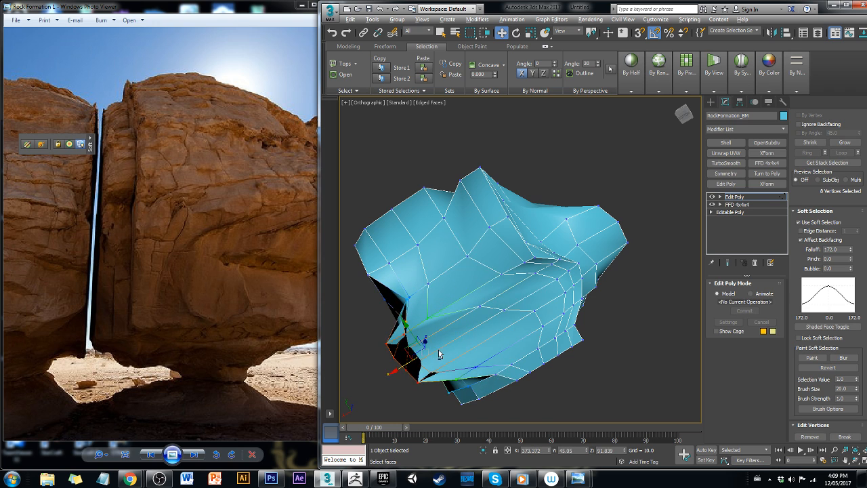
middle_click_drag(434, 353, 511, 415, "alt")
left_click_drag(427, 318, 494, 383)
key("ctrl+z")
key("ctrl+z")
Clear the vertex selection, leave vertex editing on the rock's Edit Poly modifier, and deselect the rock
middle_click_drag(505, 380, 488, 328, "alt")
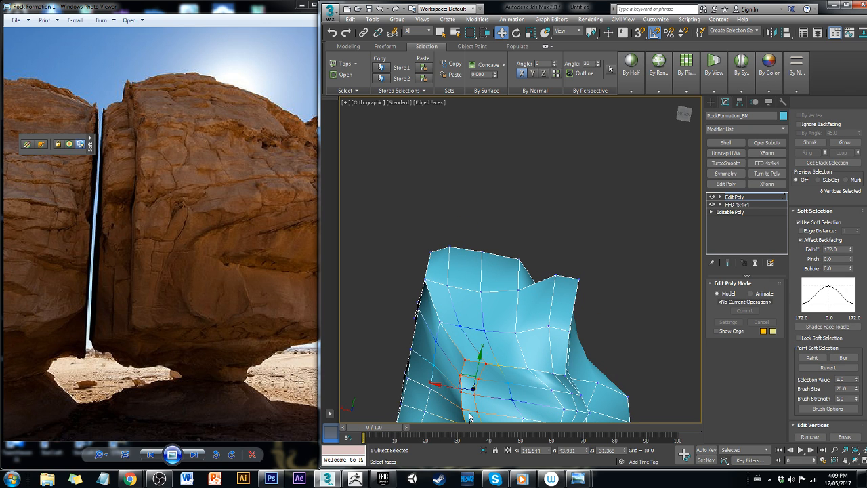
scroll(514, 292, "down", 3)
middle_click_drag(515, 293, 539, 341, "alt")
middle_click_drag(468, 419, 518, 426, "alt")
left_click(591, 358)
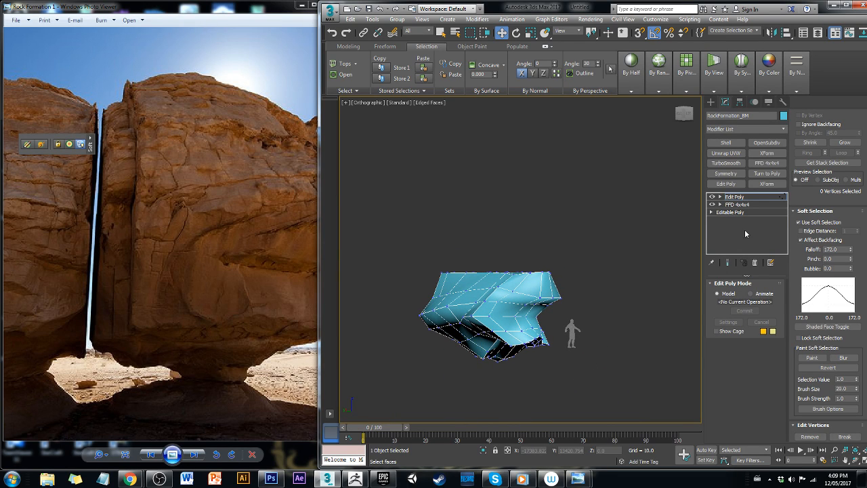
middle_click_drag(478, 251, 373, 226, "alt")
left_click(736, 204)
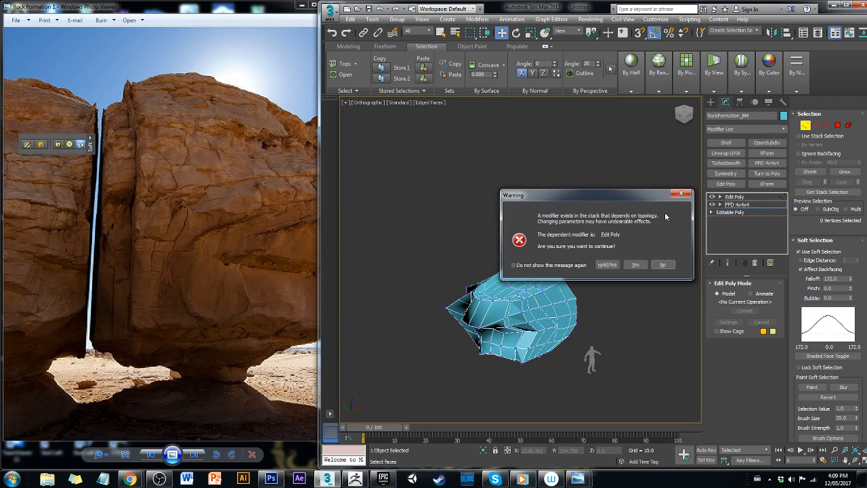
left_click(679, 195)
left_click(732, 197)
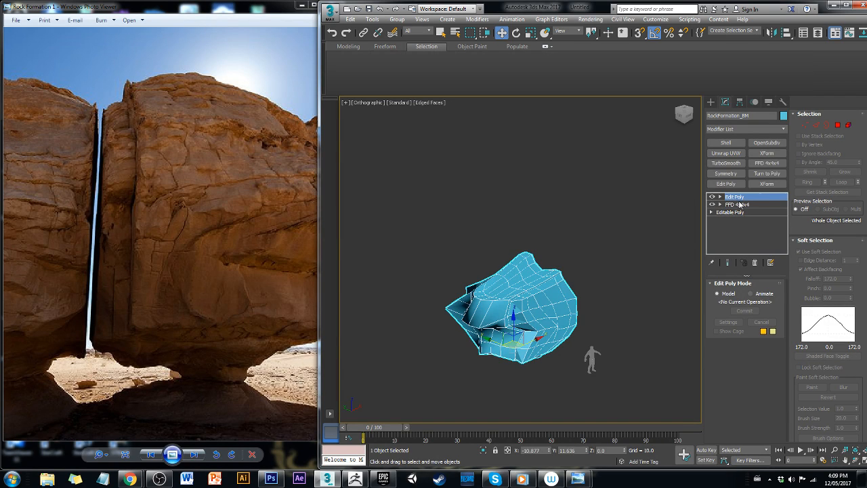
left_click(661, 283)
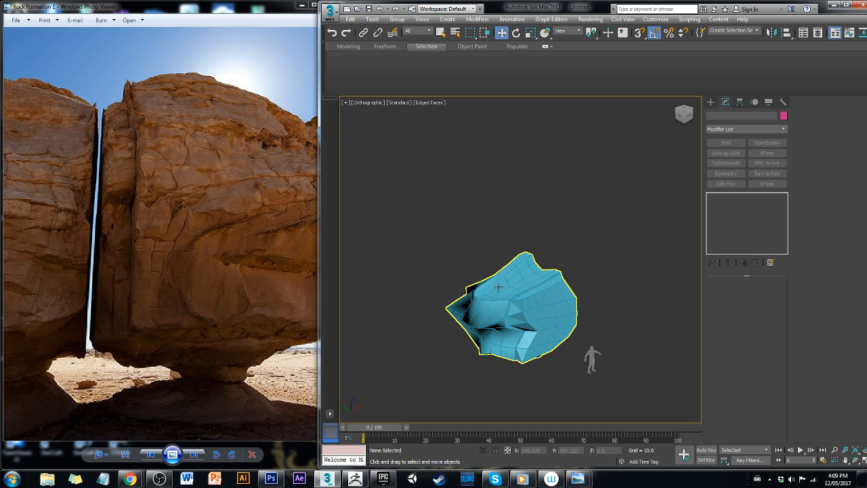
middle_click_drag(406, 262, 328, 215, "alt")
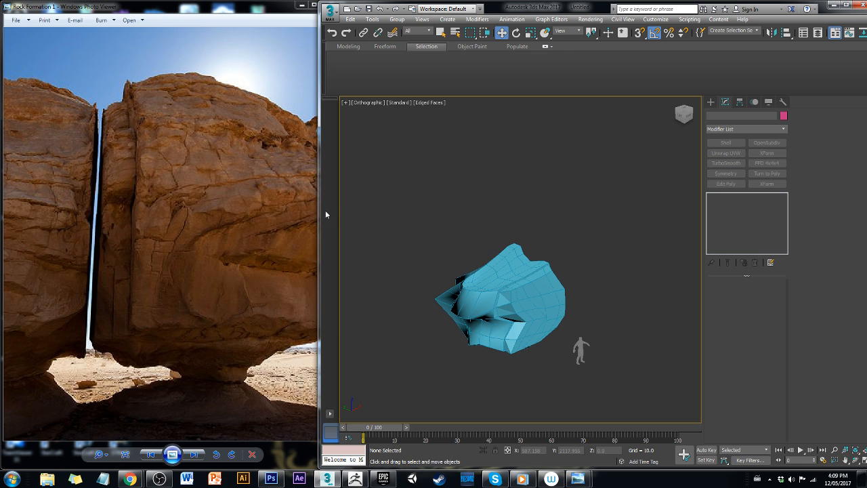
Create a box about 151 long, 126 wide and 239 high on the ground beside the human figure
left_click(711, 102)
left_click(727, 157)
left_click_drag(669, 352, 636, 332)
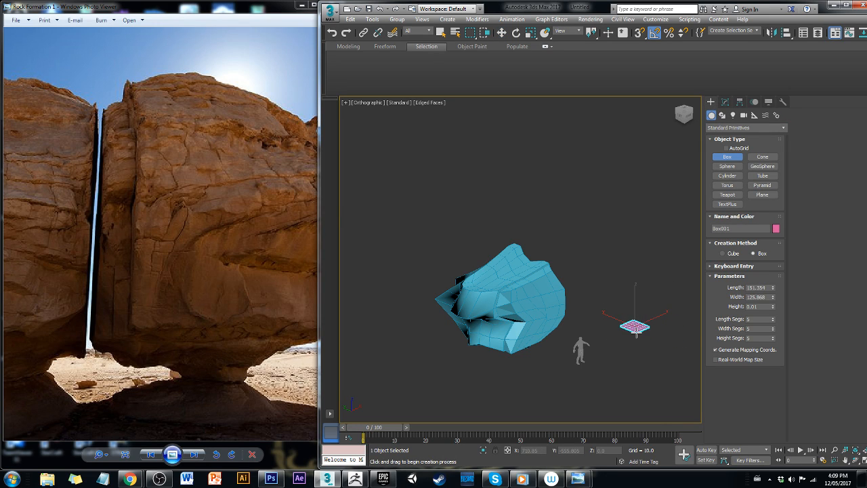
Set the box's width segments to 16 and its length segments to 9
left_click(774, 331)
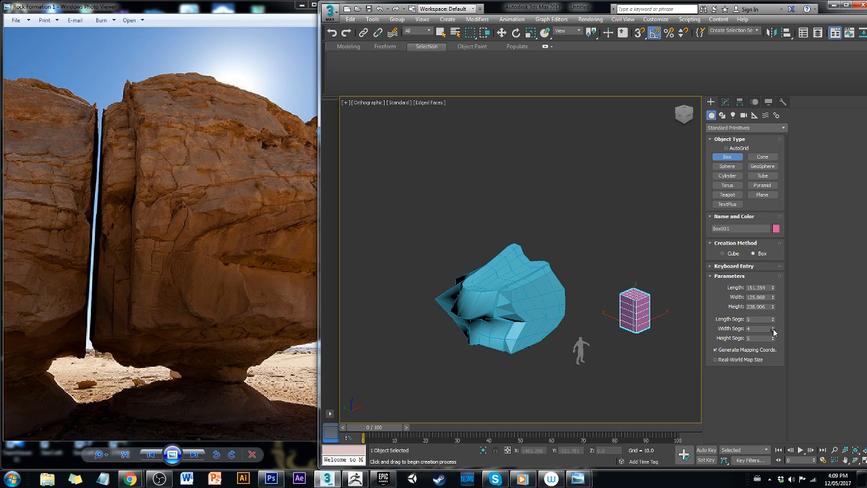
left_click(773, 330)
left_click(774, 330)
left_click(773, 329)
left_click_drag(774, 330, 774, 325)
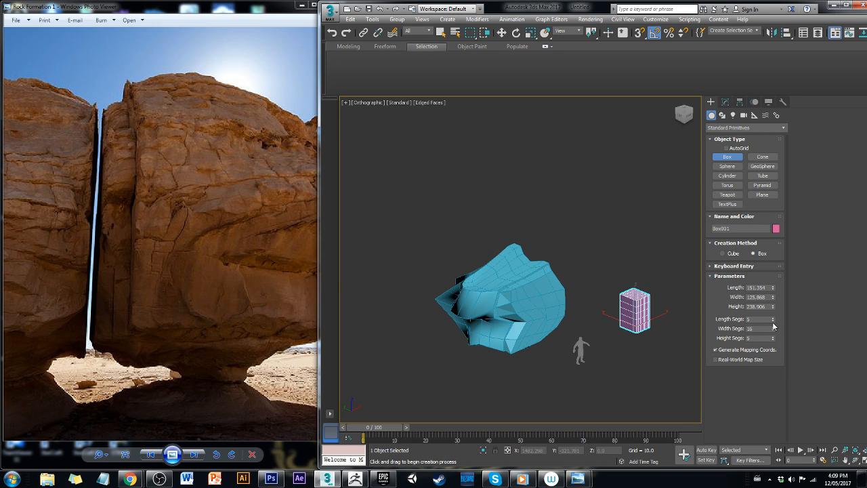
left_click_drag(773, 319, 767, 318)
left_click(762, 337)
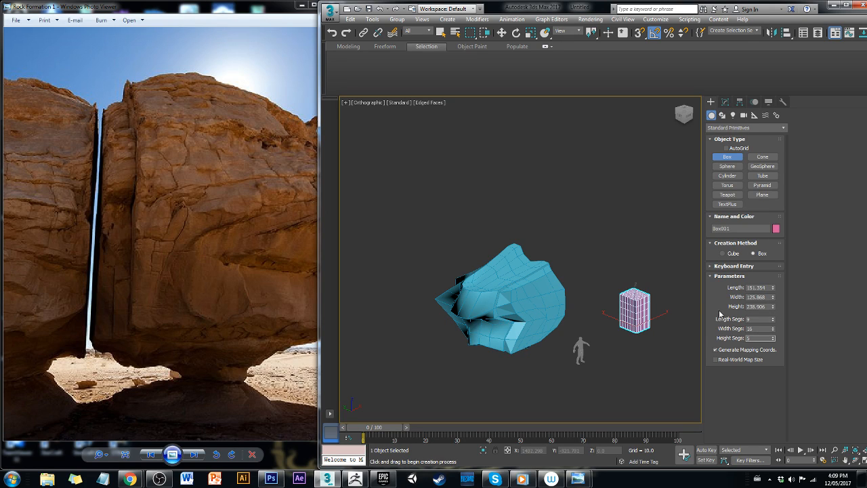
Set the box's length and width to 150, enter 250 for its height, and open the box for modifying
left_click(769, 287)
type("150")
key("Tab")
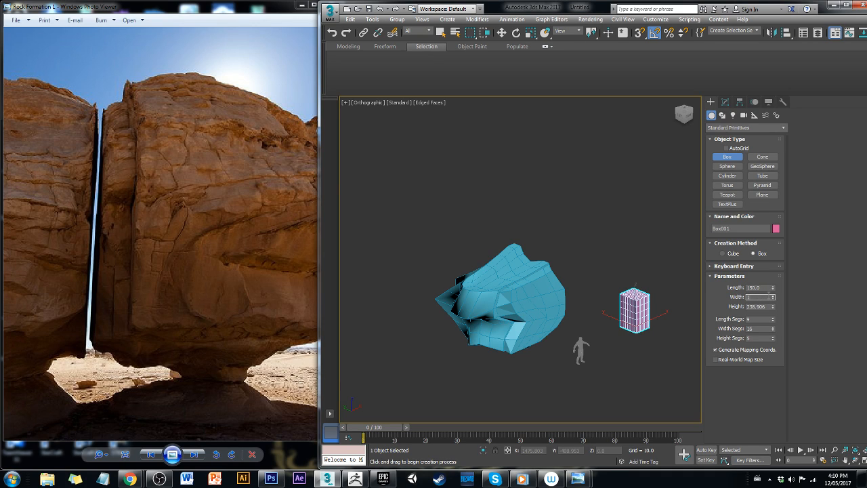
key("Tab")
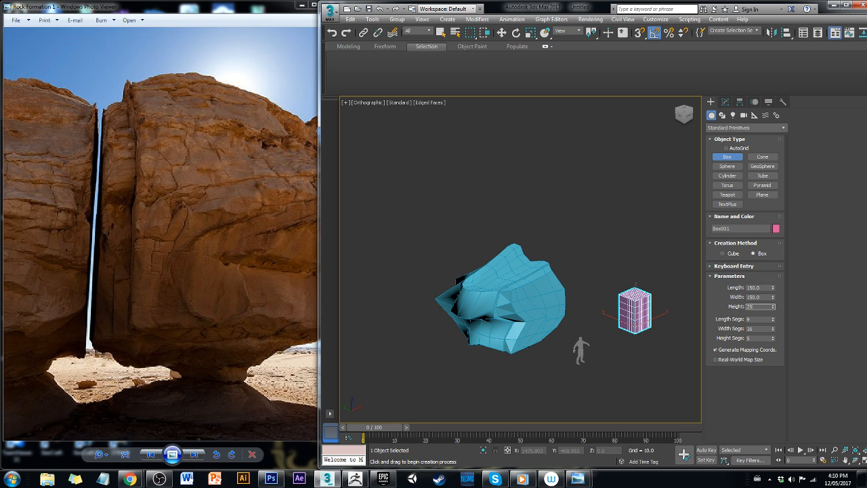
type("250")
left_click(725, 102)
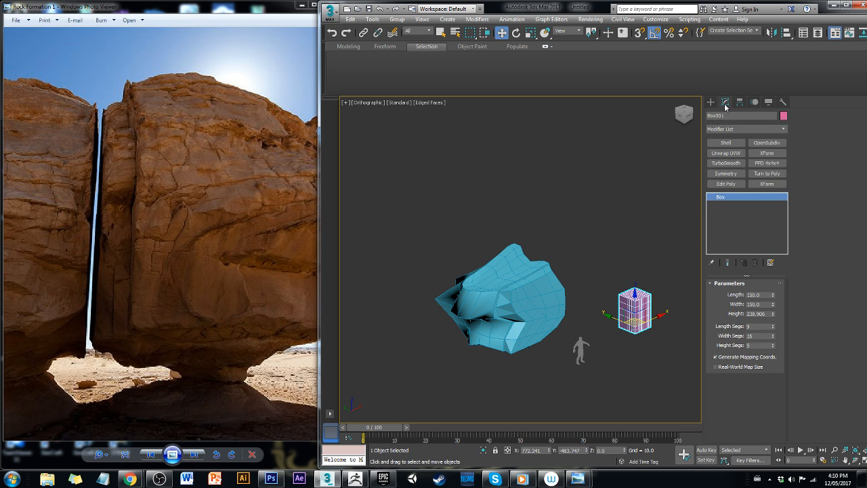
Switch to the front view, select the rock formation, and raise it well above the human figure's head
left_click(293, 234)
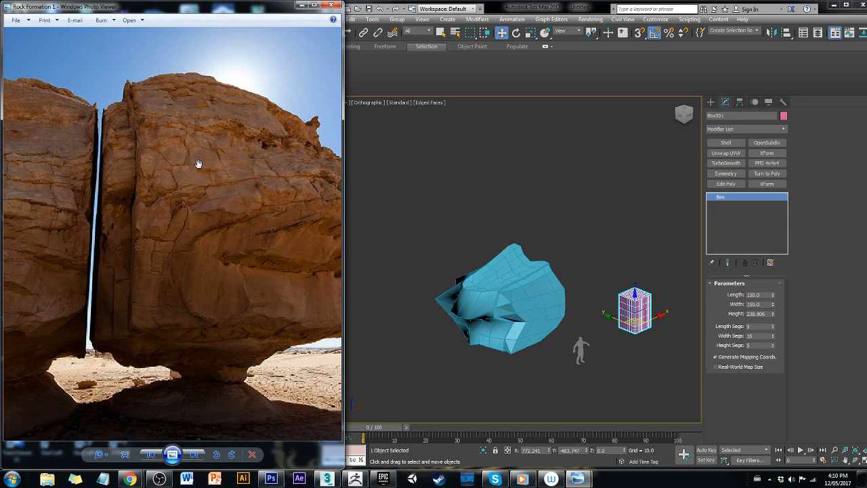
mouse_move(644, 324)
middle_mouse_down("alt")
mouse_move(686, 328)
mouse_move(645, 334)
middle_mouse_up("alt")
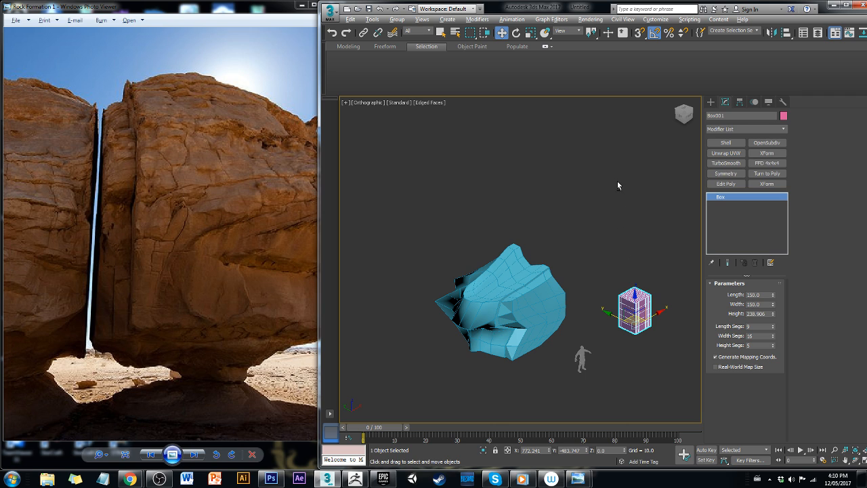
middle_click_drag(595, 308, 552, 269, "alt")
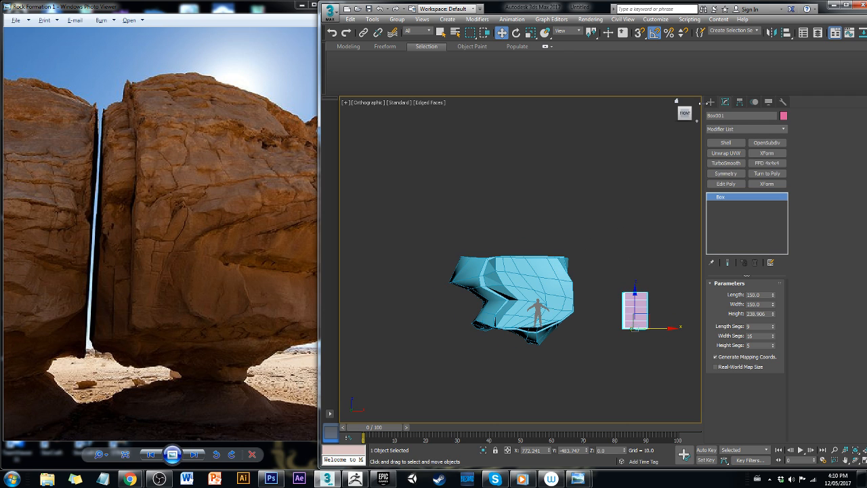
left_click(685, 113)
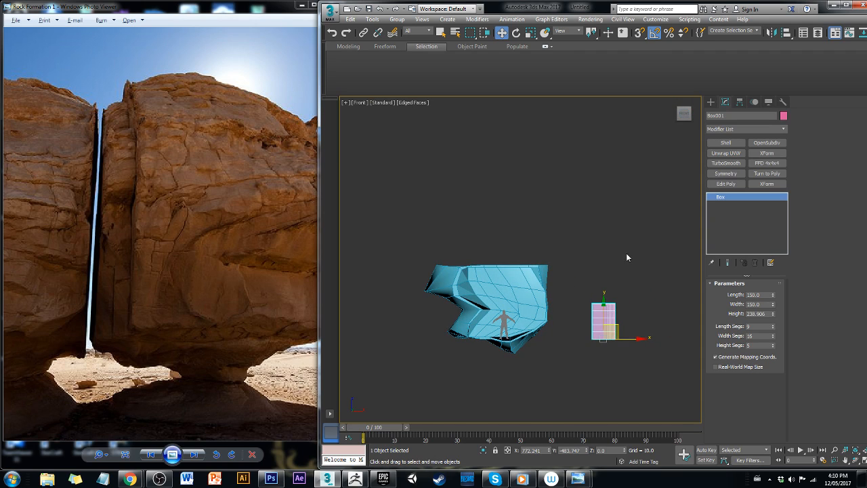
left_click(554, 288)
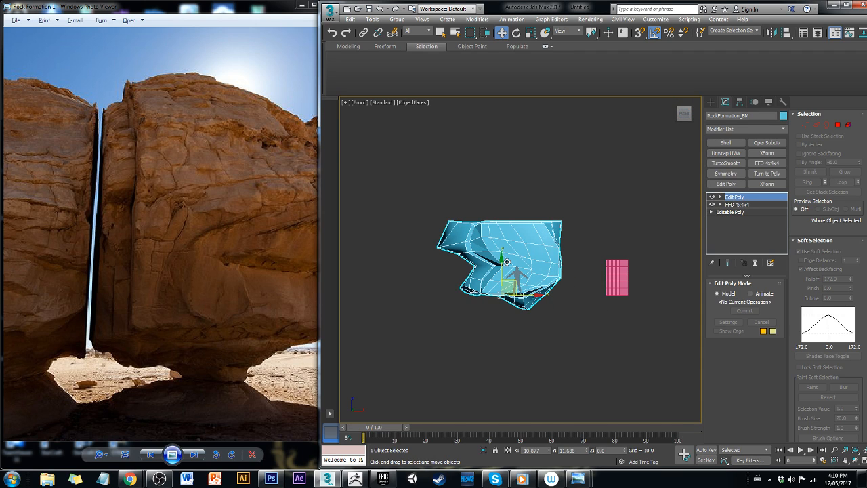
left_click_drag(507, 261, 504, 206)
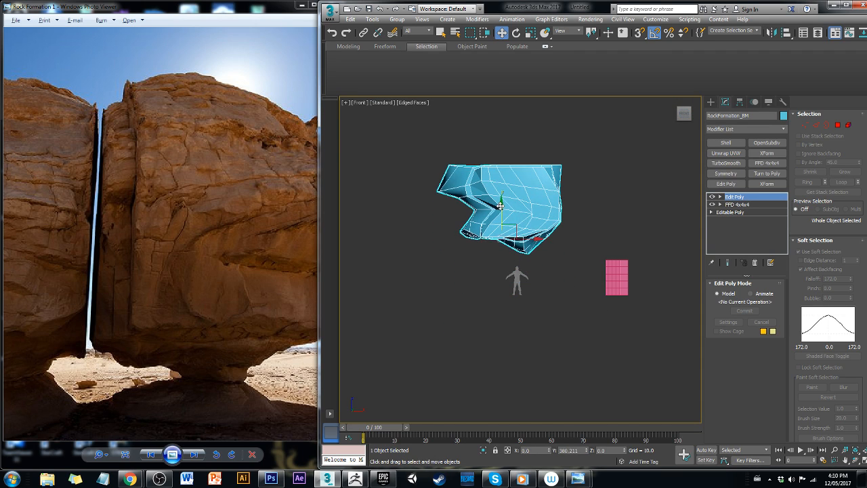
Move the box sideways so it stands beneath the raised rock, next to the human figure
left_click(611, 277)
left_click_drag(639, 292, 505, 256)
scroll(488, 256, "up", 5)
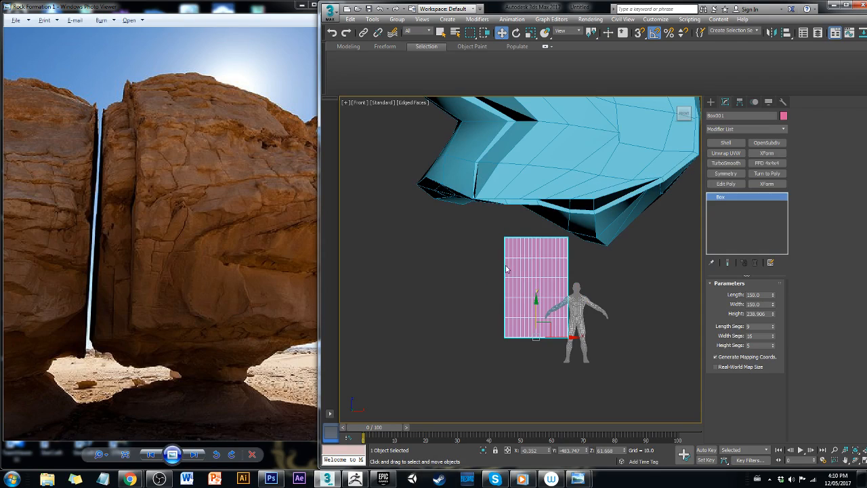
Set the box's length segments to 10 and height segments to 15, and convert it to an Editable Poly
double_click(754, 326)
double_click(754, 345)
type("15")
key("Return")
right_click(757, 216)
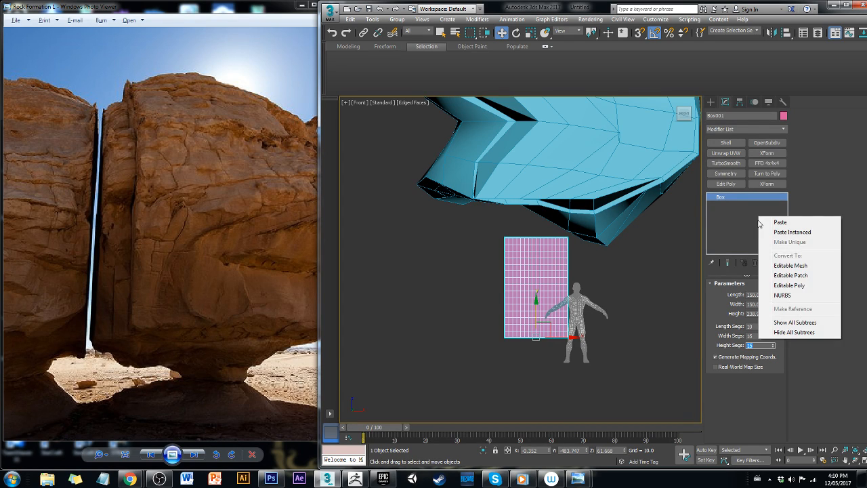
left_click(767, 287)
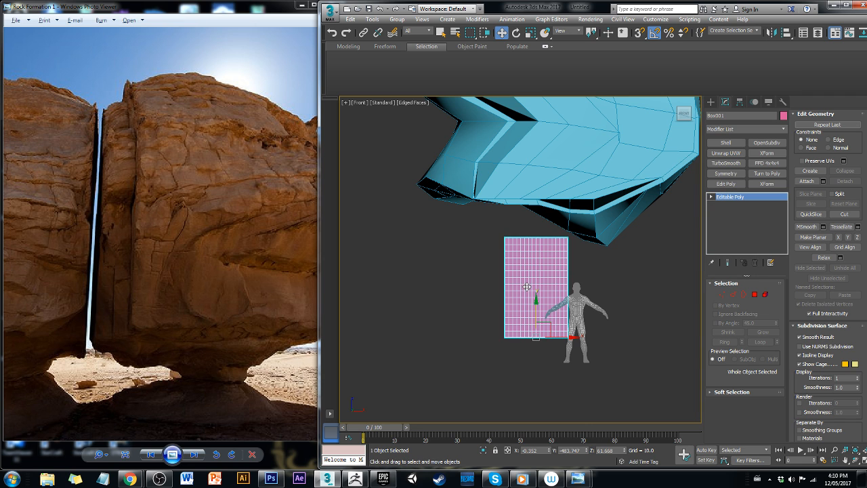
Apply an FFD 4x4x4 modifier to the box in the front view and activate its Control Points level
middle_click_drag(513, 315, 487, 316, "alt")
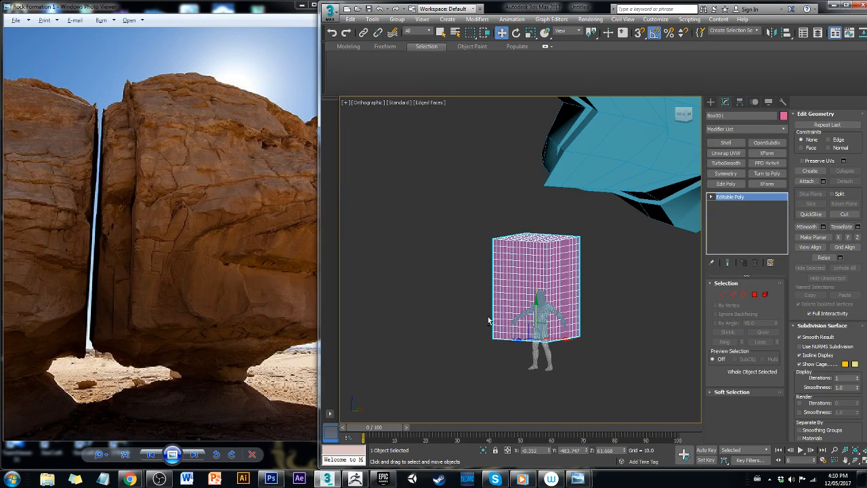
left_click(685, 114)
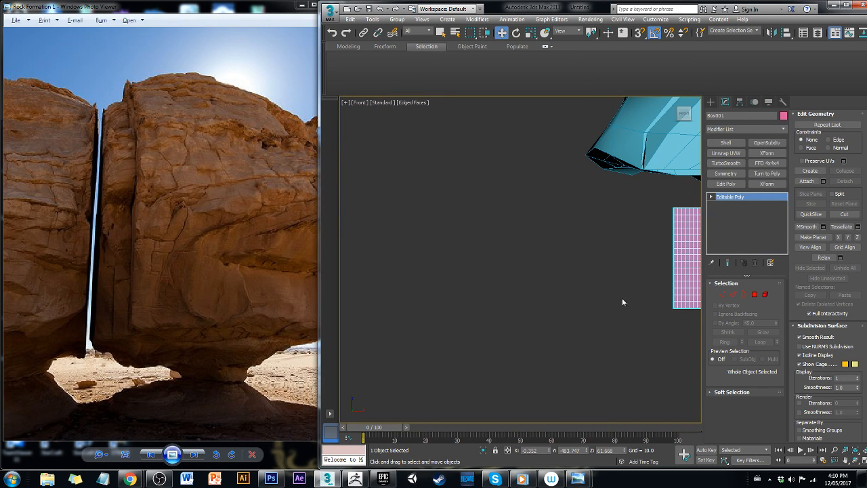
middle_click_drag(574, 298, 428, 298)
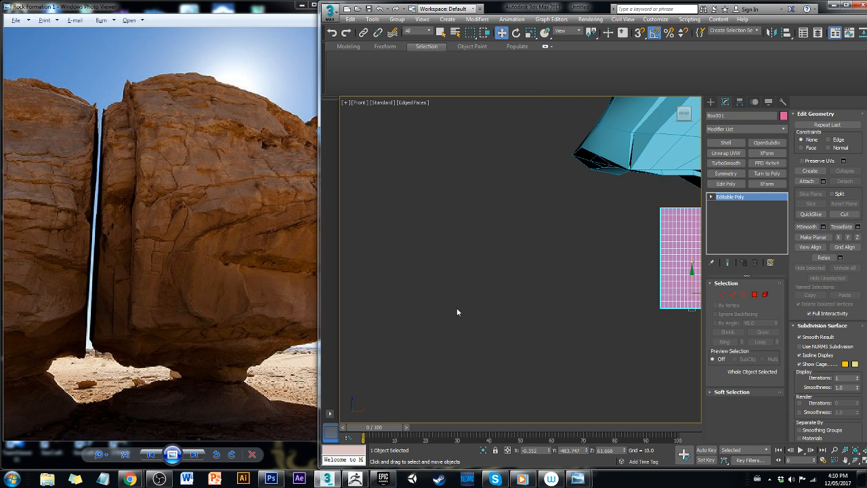
middle_click_drag(510, 313, 339, 309)
left_click(767, 162)
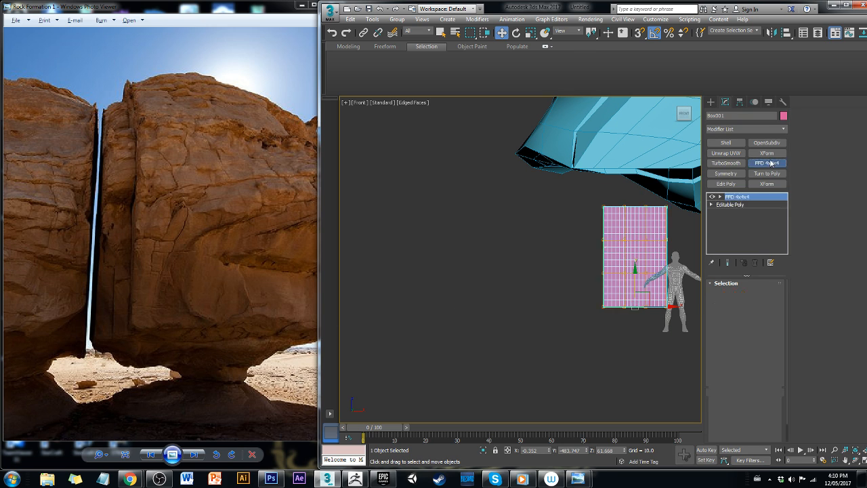
left_click_drag(585, 192, 665, 219)
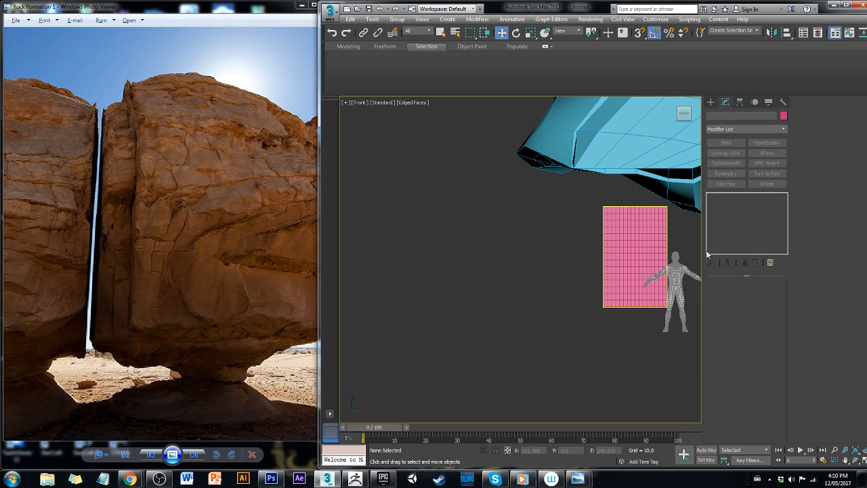
left_click(650, 227)
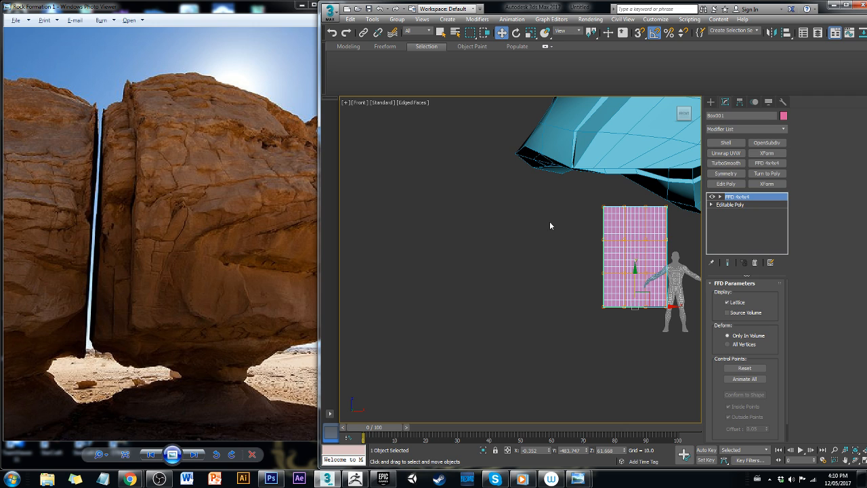
left_click(721, 197)
left_click(744, 204)
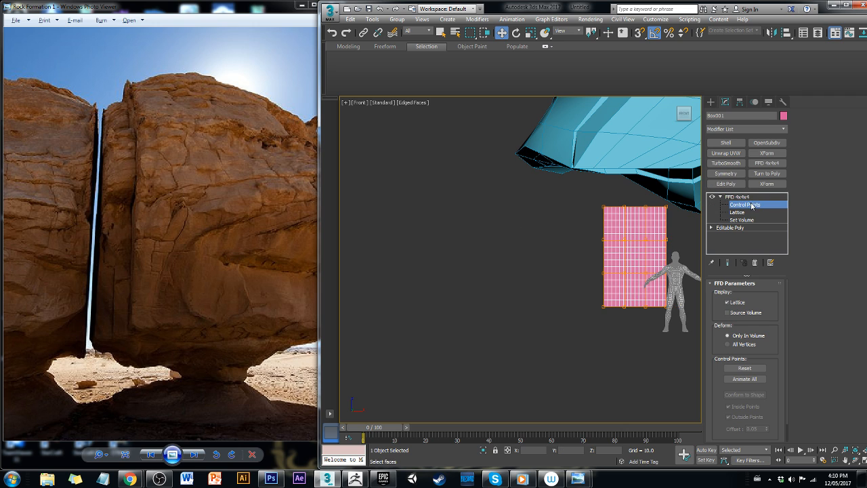
Select the control points in the two upper rows of the box's right edge and move them outward about 72 along X
middle_click_drag(656, 235, 540, 230)
scroll(540, 229, "up", 4)
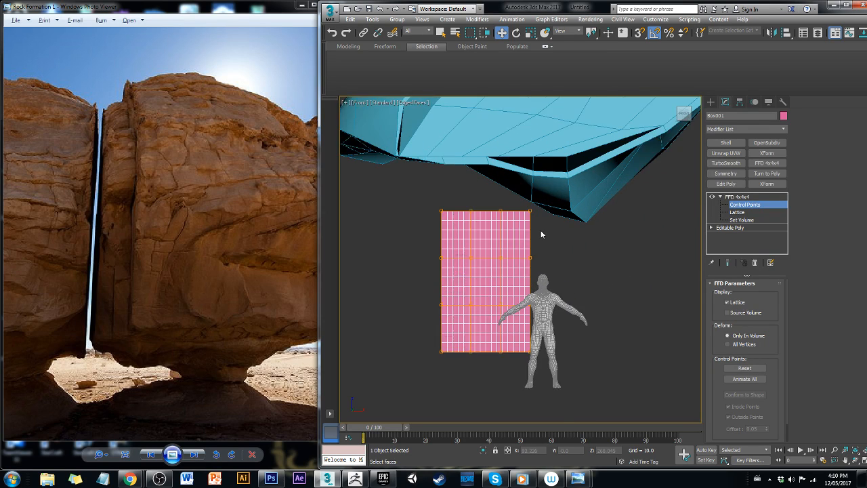
left_click_drag(542, 201, 516, 288)
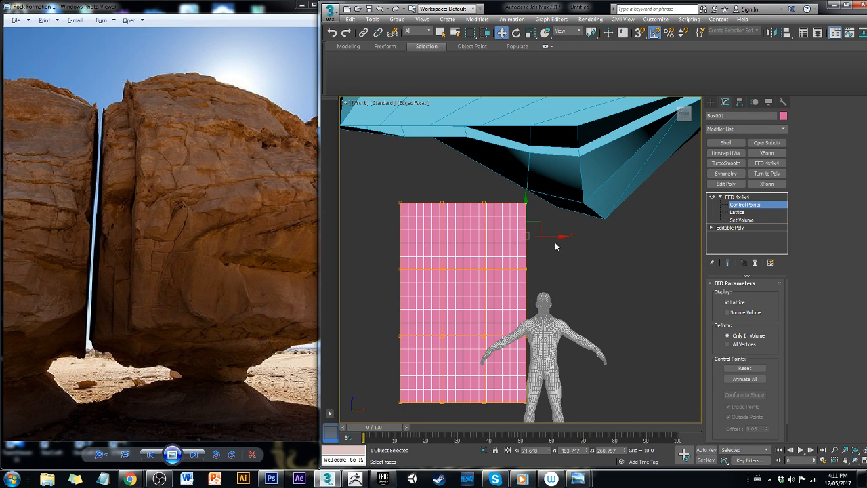
left_click_drag(561, 235, 611, 227)
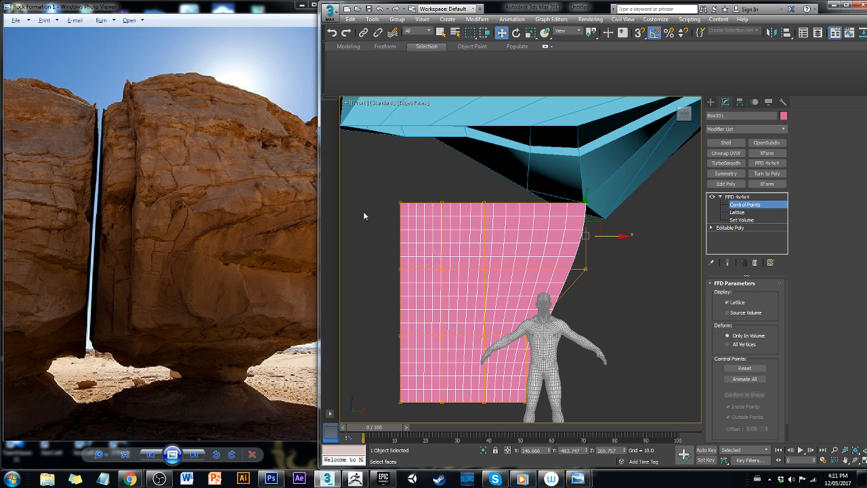
Select the control points in the two upper rows of the box's left edge and move them outward to about X -155
left_click_drag(416, 279, 417, 281)
left_click_drag(430, 238, 364, 237)
middle_click_drag(436, 277, 508, 271)
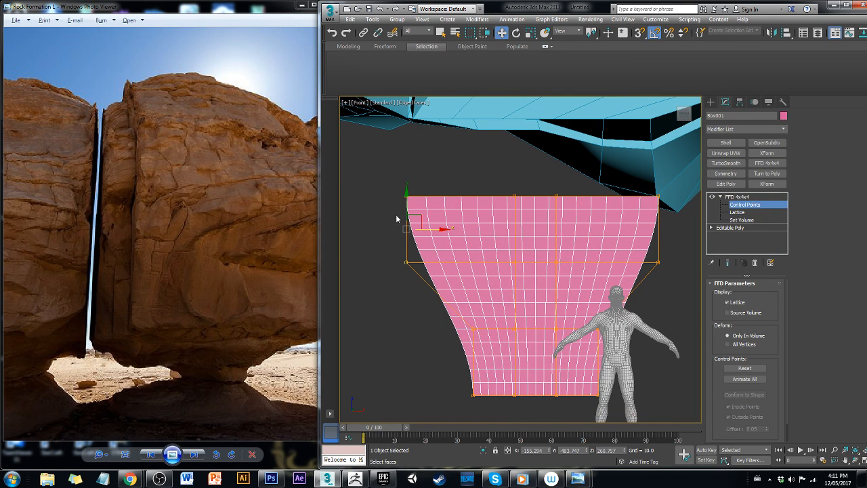
Select the two upper rows of control points across the whole box and raise them about 120 along Z
left_click_drag(437, 220, 698, 278)
left_click_drag(590, 265, 676, 285)
left_click_drag(534, 204, 534, 105)
scroll(554, 232, "down", 4)
In the Left view, select the two columns of control points at the box's back and move them outward to deepen the box
middle_click_drag(555, 235, 683, 235, "alt")
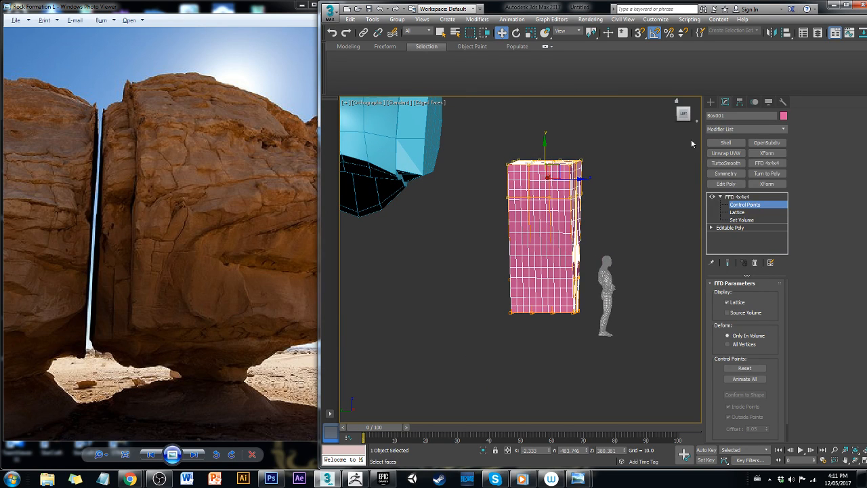
left_click(685, 114)
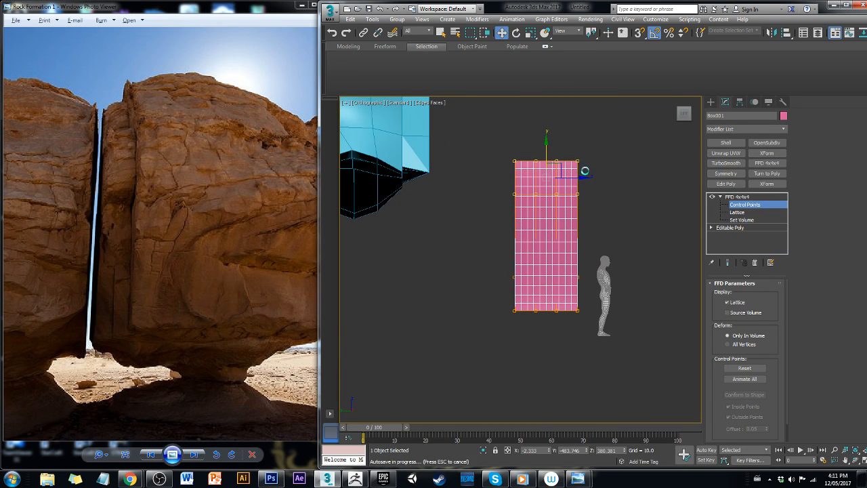
left_click(369, 103)
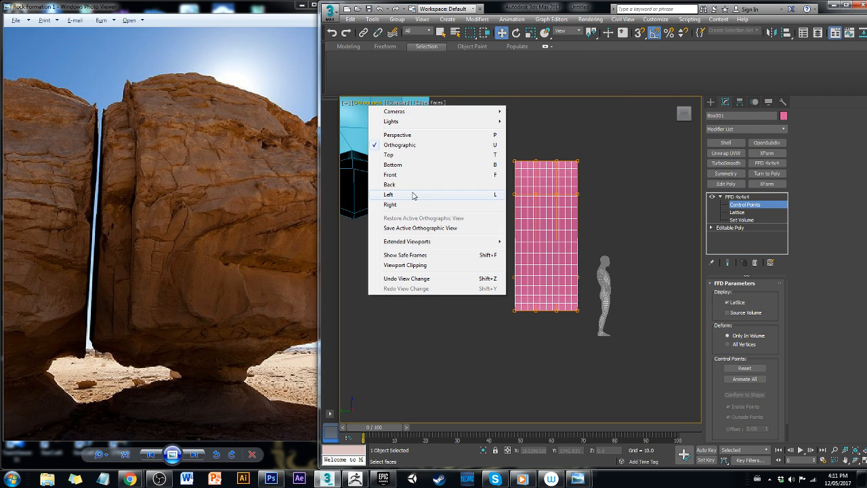
left_click(414, 196)
scroll(523, 214, "down", 5)
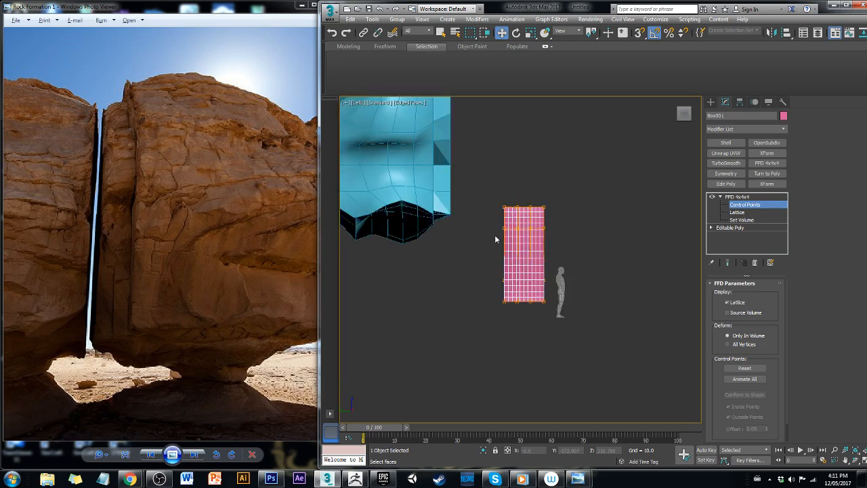
scroll(494, 234, "up", 2)
left_click_drag(477, 176, 534, 361)
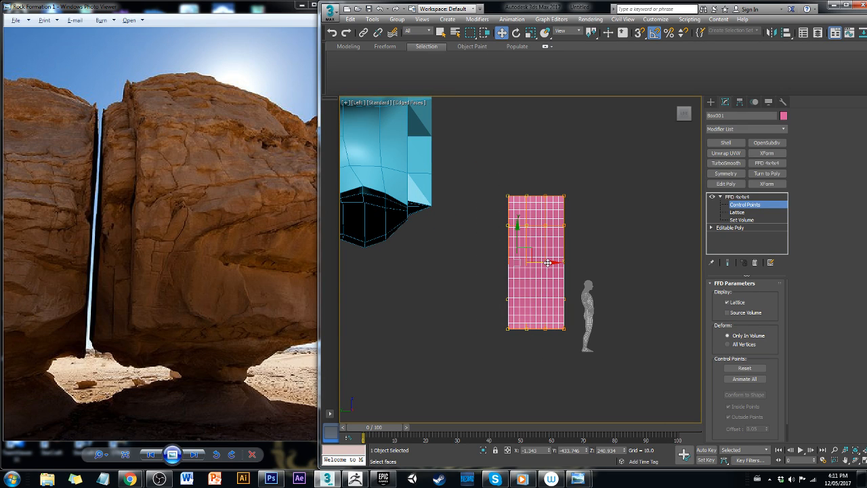
left_click_drag(547, 263, 502, 266)
left_click(380, 234)
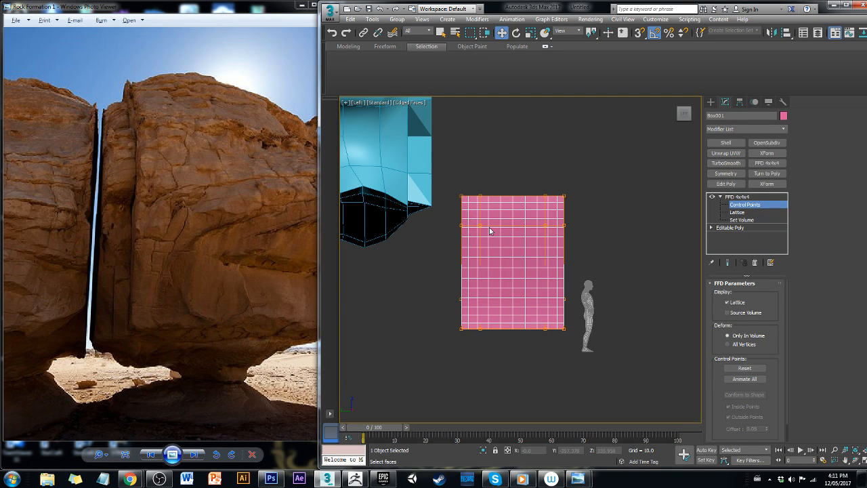
Select the two lower rows of control points and scale them narrower along the box's depth
left_click_drag(437, 275, 605, 412)
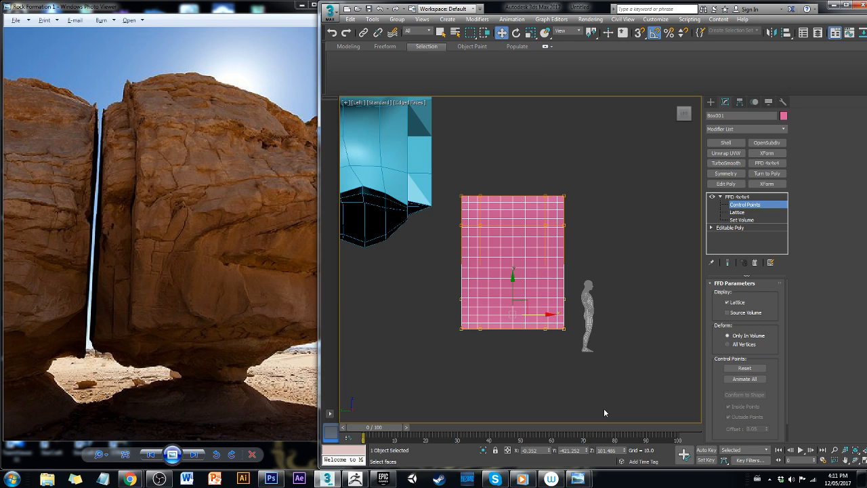
key("e")
key("r")
left_click_drag(555, 313, 528, 313)
middle_click_drag(600, 310, 577, 282, "alt")
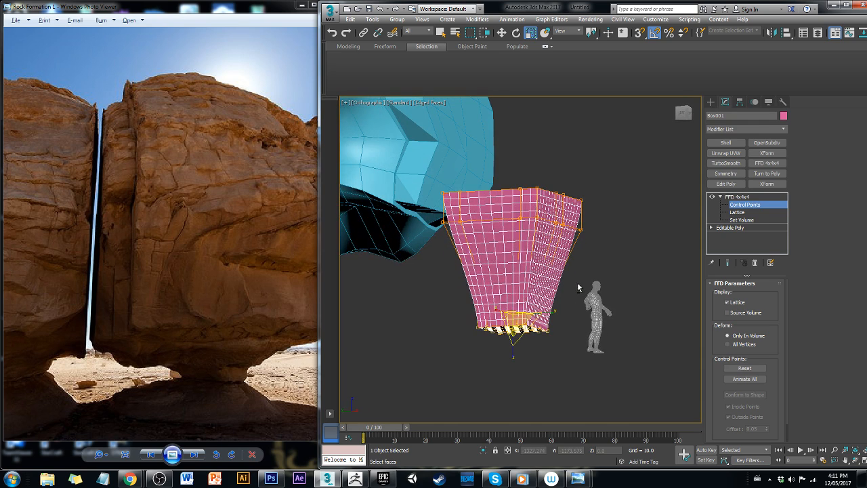
key("w")
scroll(566, 293, "down", 3)
left_click_drag(513, 308, 486, 310)
key("ctrl+z")
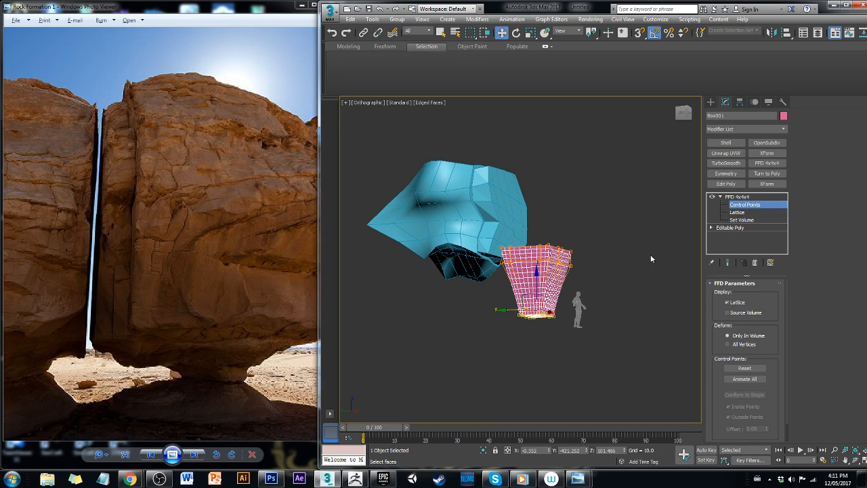
Leave the Control Points level and move the whole box about 398 along Y so it sits beneath the raised rock
left_click(719, 197)
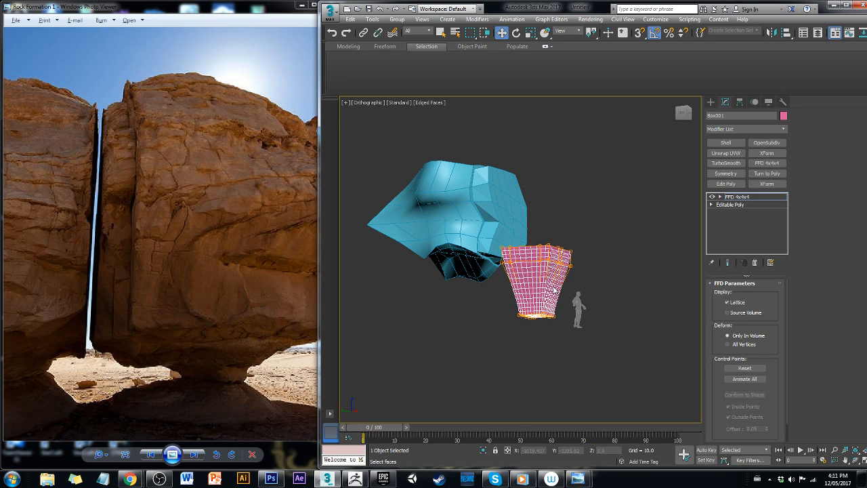
left_click(729, 204)
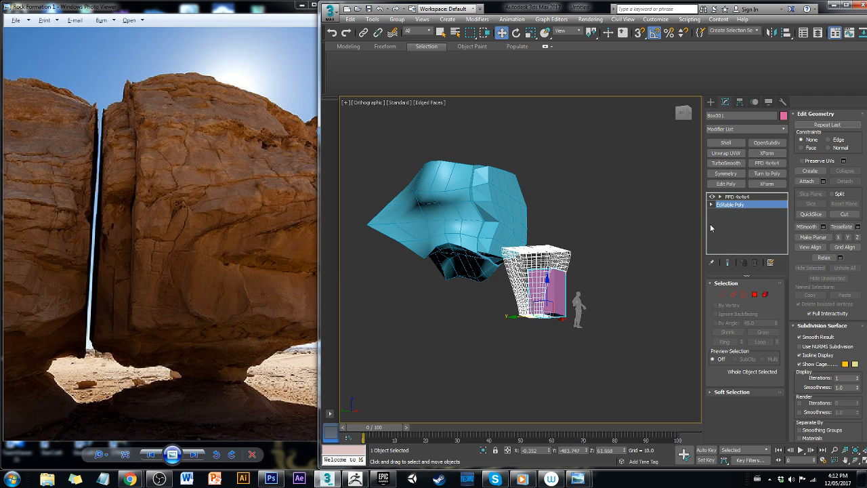
left_click(737, 196)
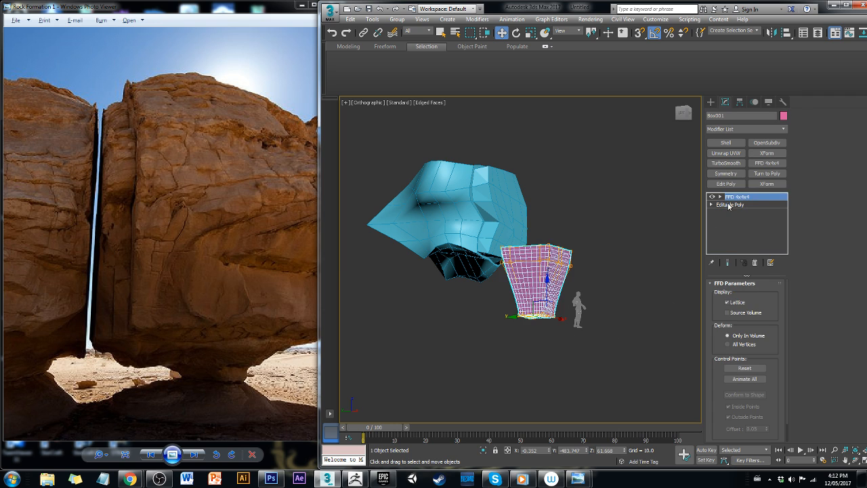
left_click(653, 244)
left_click(539, 303)
left_click_drag(519, 319, 453, 324)
middle_click_drag(599, 309, 627, 296, "alt")
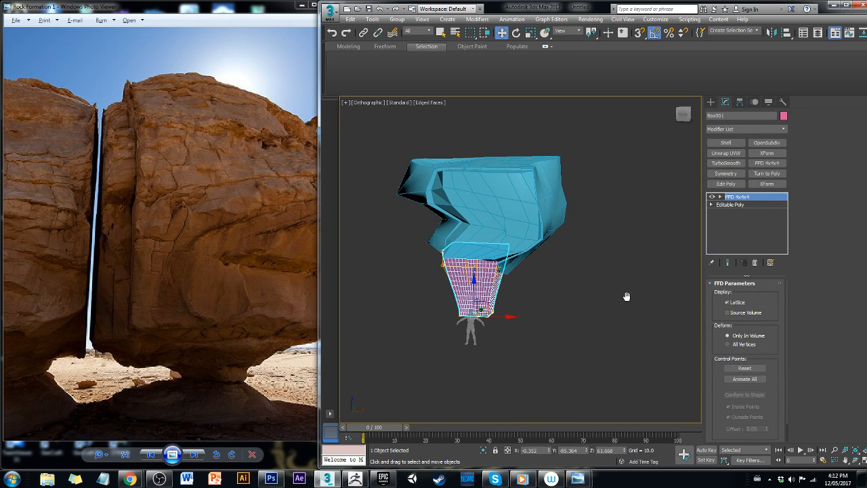
Add an Edit Poly modifier above the FFD on the box and activate its Vertex level, facing the front
left_click(728, 184)
middle_click_drag(562, 258, 646, 171)
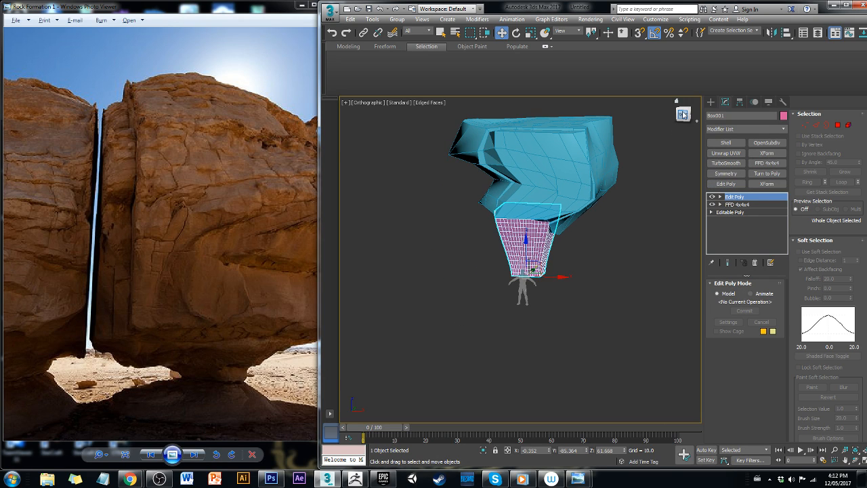
left_click(684, 114)
scroll(498, 271, "up", 5)
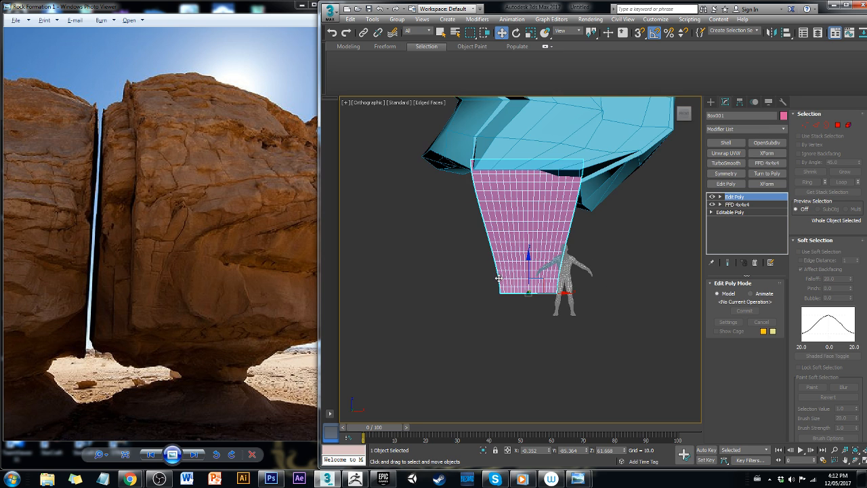
left_click(806, 126)
Enable Soft Selection with a falloff of 81.8, a pinch of 0.756 and a bubble of 1.0
left_click(820, 252)
left_click_drag(852, 279, 847, 177)
left_click(851, 289)
left_click_drag(850, 291, 858, 126)
left_click_drag(851, 292, 851, 215)
left_click_drag(850, 246, 849, 251)
Select eight vertices around the middle of the box's front face, push them about 45 inward along Y and lower them slightly
left_click(559, 187)
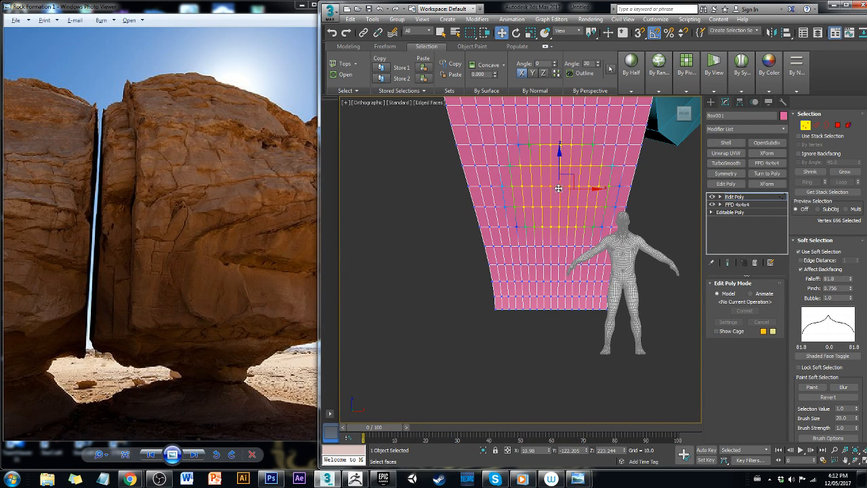
middle_click_drag(559, 198, 535, 177, "alt")
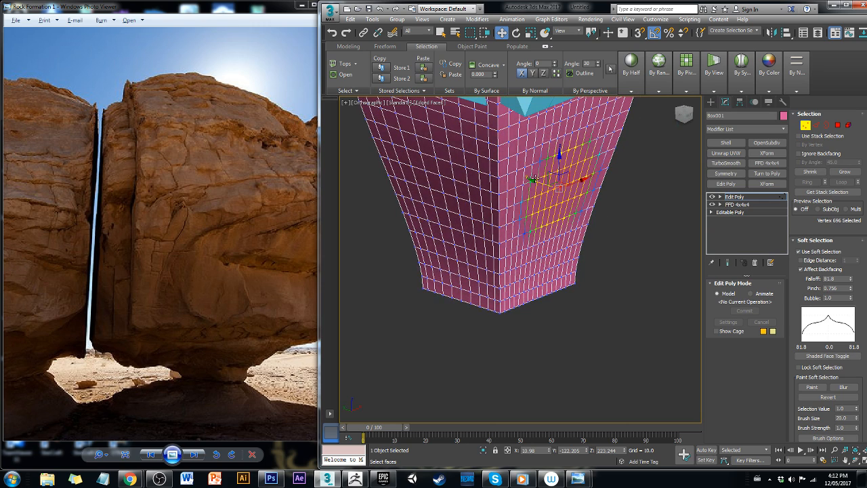
left_click(554, 189, "ctrl")
middle_click_drag(580, 194, 555, 234, "alt")
left_click(558, 214, "ctrl")
left_click(549, 213, "ctrl")
left_click(541, 212, "ctrl")
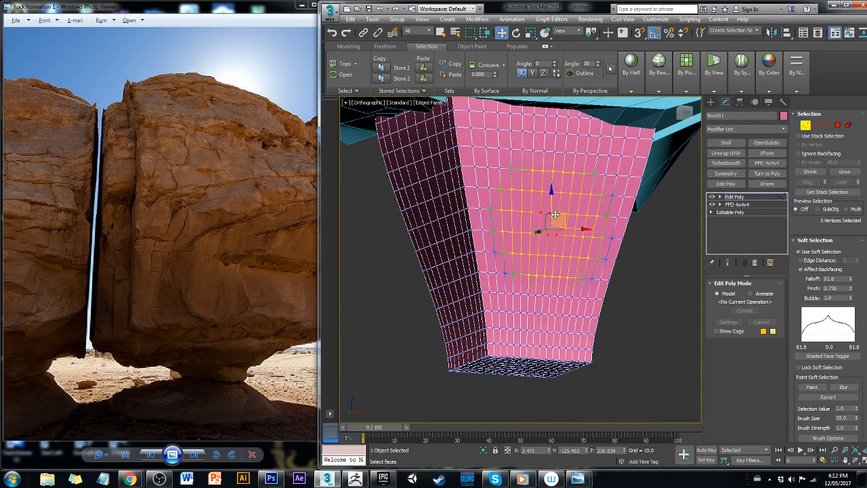
left_click(547, 232, "ctrl")
left_click(538, 233, "ctrl")
left_click(539, 233, "ctrl")
middle_click_drag(546, 242, 550, 237, "alt")
left_click_drag(541, 224, 495, 220)
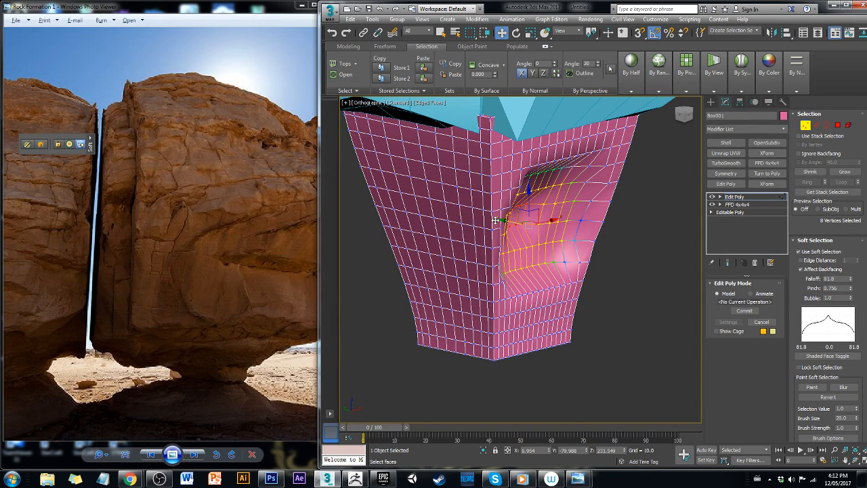
left_click_drag(527, 194, 527, 218)
left_click(598, 242)
Turn on see-through display, select the vertices around the box's lower front-left corner and reshape that corner with soft-selected moves
mouse_move(624, 282)
middle_mouse_down("alt")
mouse_move(575, 265)
mouse_move(629, 276)
mouse_move(636, 287)
middle_mouse_up("alt")
middle_click_drag(622, 298, 610, 300, "alt")
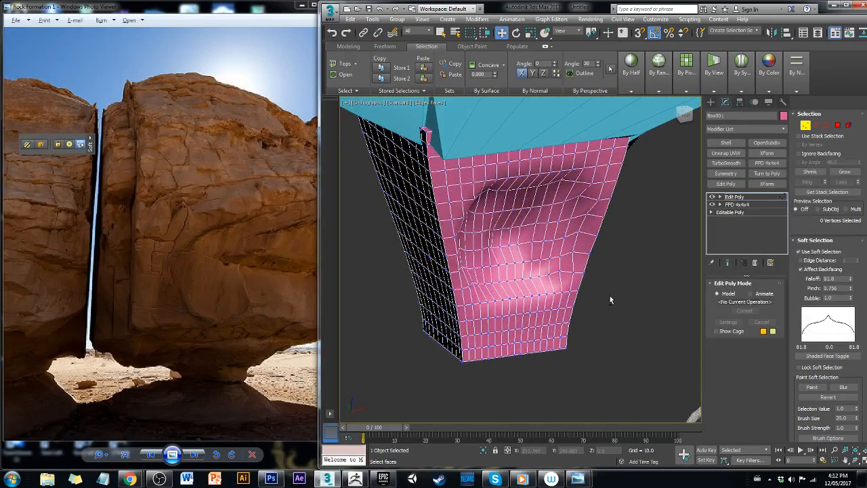
middle_click_drag(465, 367, 482, 316, "alt")
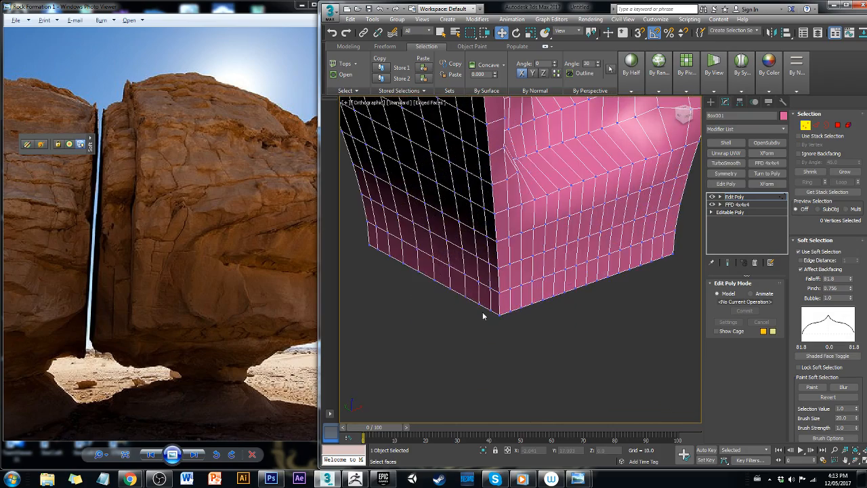
key("alt+x")
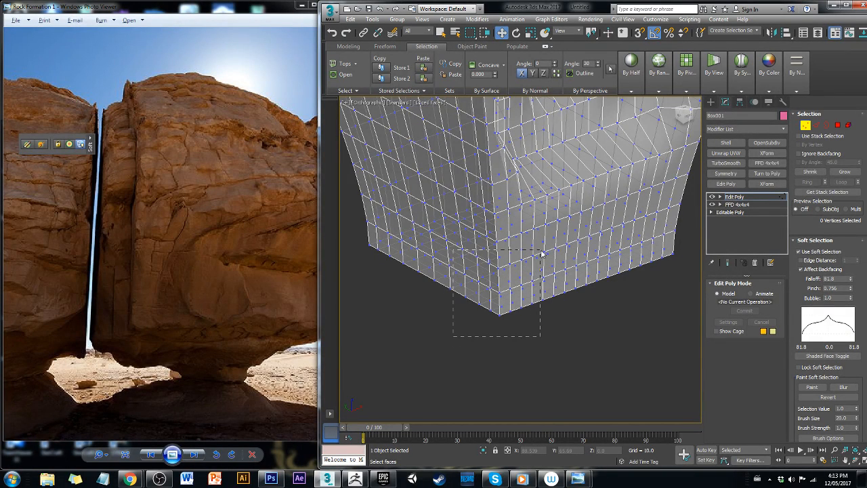
left_click_drag(540, 250, 539, 252)
middle_click_drag(539, 252, 526, 297, "alt")
mouse_move(512, 213)
left_mouse_down()
mouse_move(514, 171)
mouse_move(516, 208)
left_mouse_up()
middle_click_drag(535, 262, 529, 295, "alt")
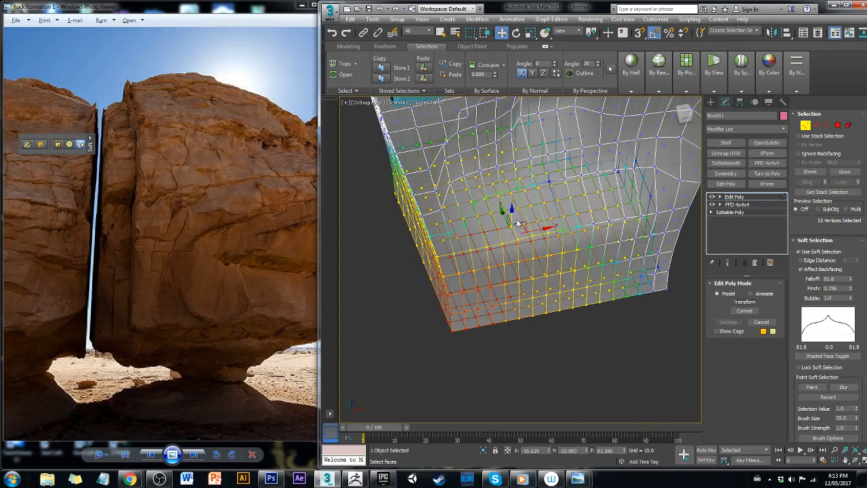
left_click_drag(521, 225, 452, 295)
Select the vertices around another lower corner of the box and move them to flare the base
middle_click_drag(470, 299, 369, 315, "alt")
middle_click_drag(506, 315, 546, 347, "alt")
left_click_drag(507, 340, 507, 339)
middle_click_drag(556, 324, 523, 314, "alt")
left_click_drag(526, 286, 563, 291)
Select four vertices in the upper part of the box's right side face and try moving them
middle_click_drag(596, 332, 690, 261, "alt")
left_click(571, 232)
left_click(574, 232, "ctrl")
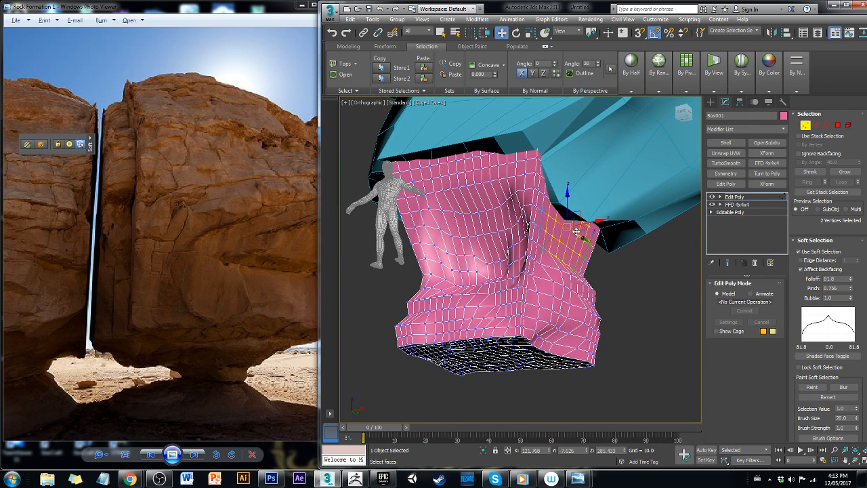
left_click(555, 222, "ctrl")
left_click(584, 232, "ctrl")
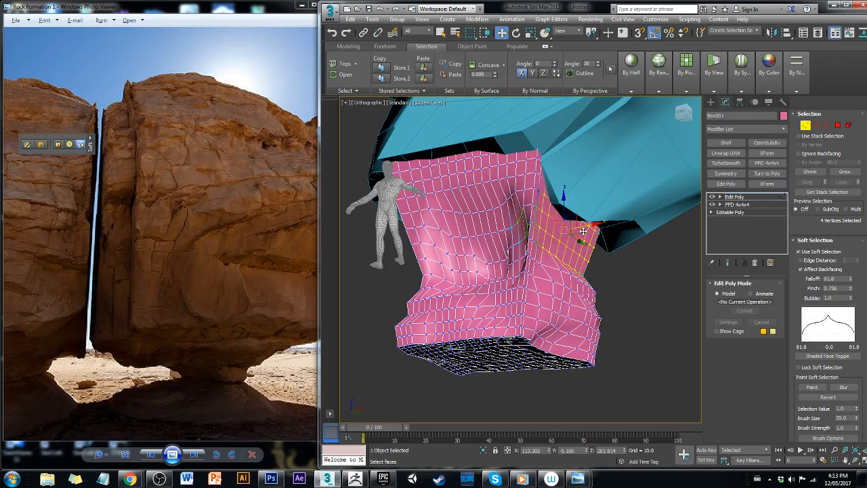
mouse_move(591, 223)
left_mouse_down()
mouse_move(565, 203)
mouse_move(596, 215)
mouse_move(587, 220)
mouse_move(592, 228)
left_mouse_up()
middle_click_drag(659, 291, 685, 315, "alt")
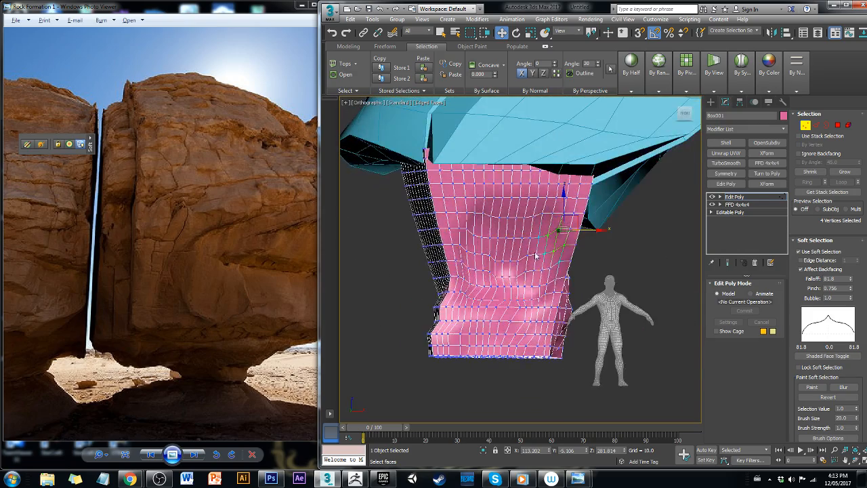
scroll(535, 256, "up", 5)
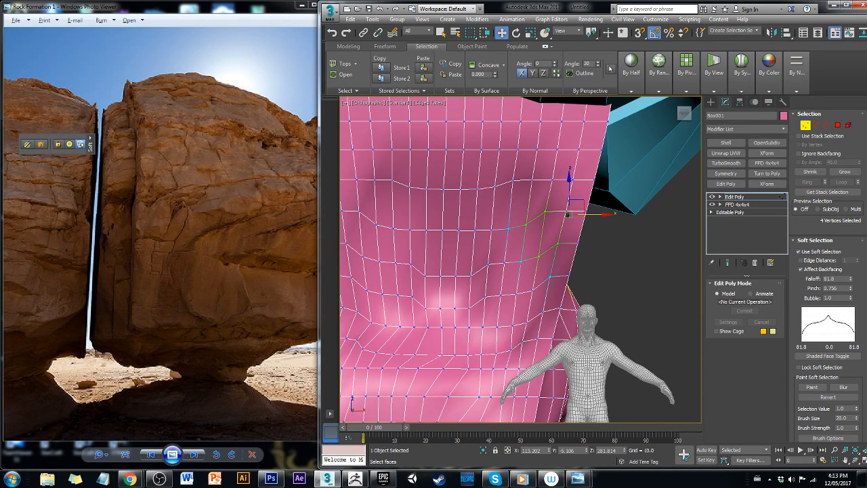
Turn off Affect Backfacing, set the soft selection falloff to 44.99 and push the four selected vertices about 36 inward along X
left_click(830, 270)
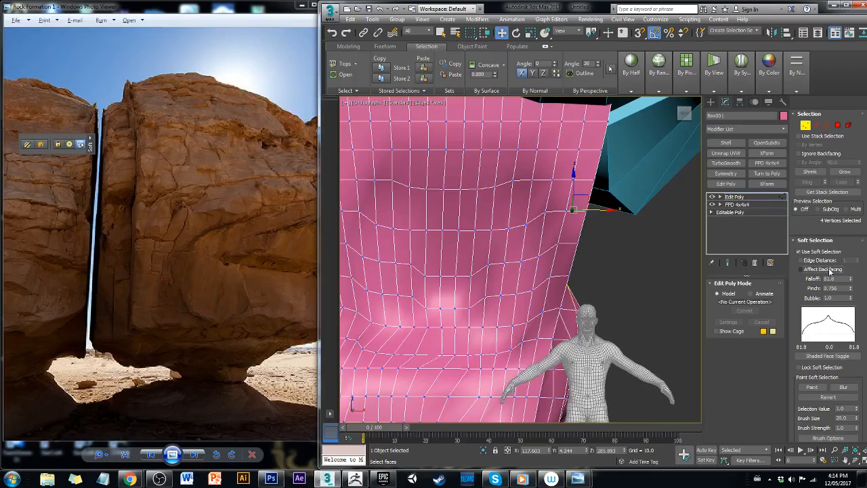
middle_click_drag(640, 262, 587, 200, "alt")
left_click_drag(594, 197, 584, 215)
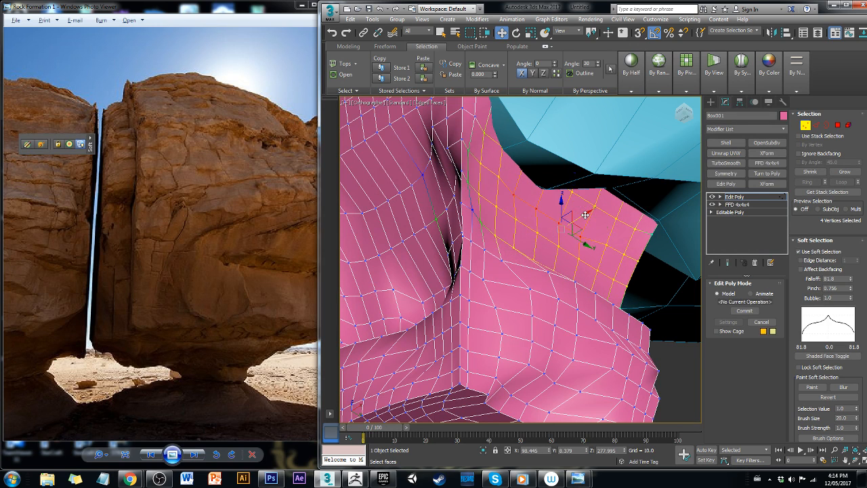
key("ctrl+z")
left_click_drag(849, 285, 852, 297)
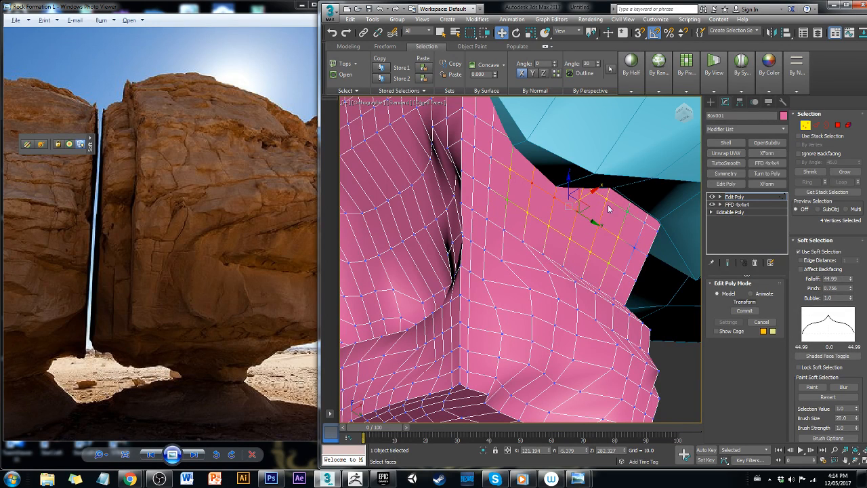
left_click_drag(589, 193, 531, 212)
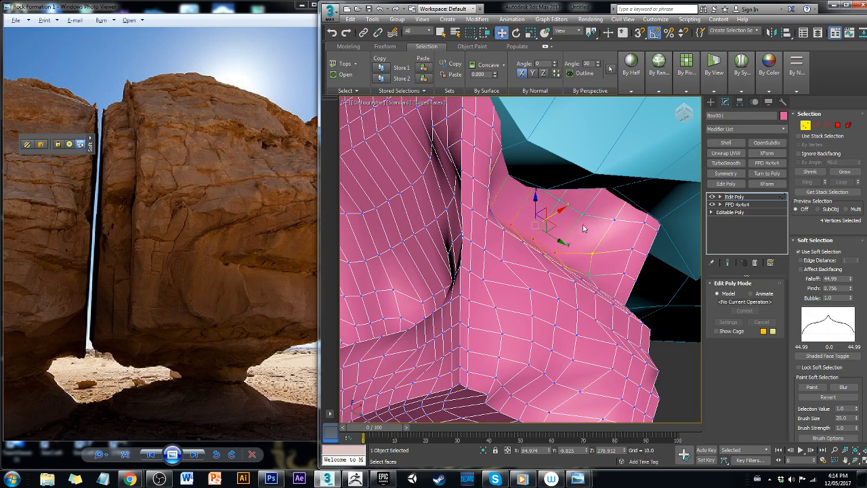
Select ten vertices in two rows below the dent on the box's side face, excluding stray backside ones, and pull them outward into a bulge
middle_click_drag(608, 234, 585, 247, "alt")
middle_click_drag(480, 275, 414, 293, "alt")
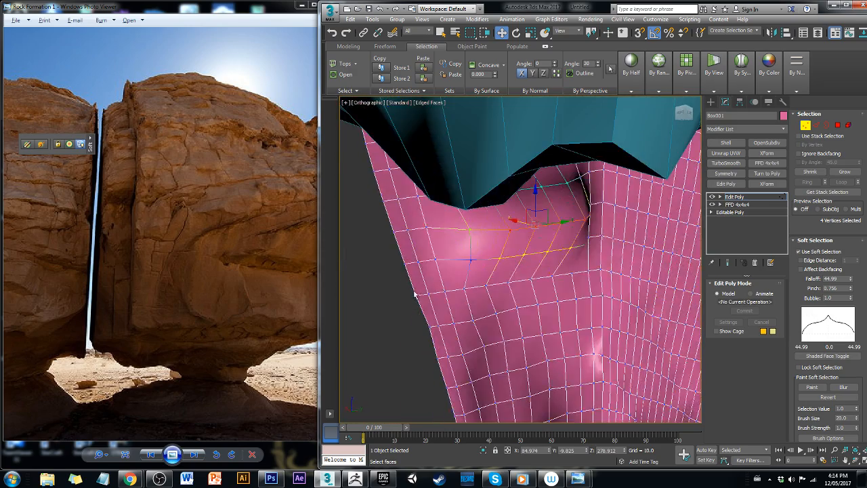
left_click(550, 275)
left_click(530, 279, "ctrl")
left_click(508, 282, "ctrl")
left_click(486, 287, "ctrl")
left_click(466, 287, "ctrl")
left_click(473, 319, "ctrl")
left_click(497, 311, "ctrl")
left_click(522, 308, "ctrl")
left_click(538, 302, "ctrl")
left_click(556, 303, "ctrl")
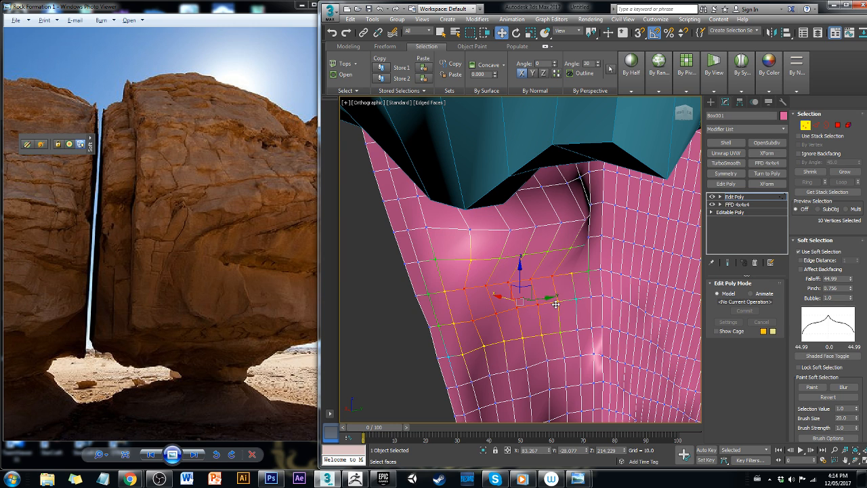
middle_click_drag(577, 331, 684, 340, "alt")
left_click(581, 308, "ctrl")
key("alt+x")
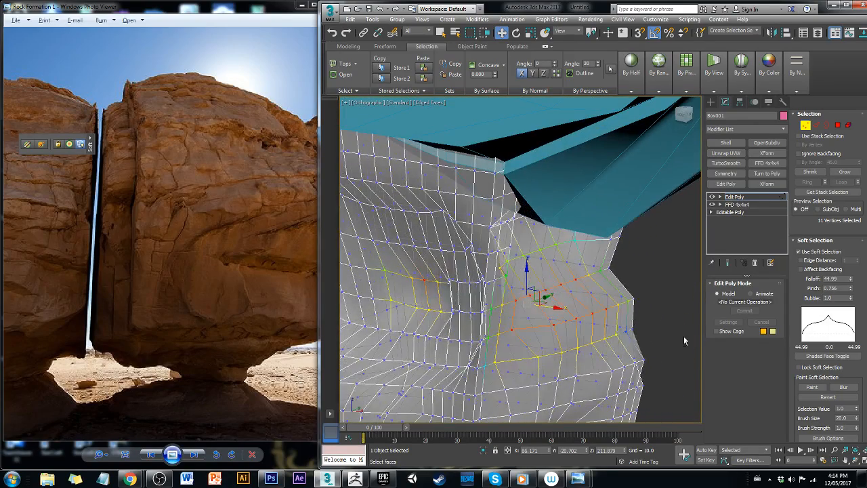
left_click(425, 280, "alt")
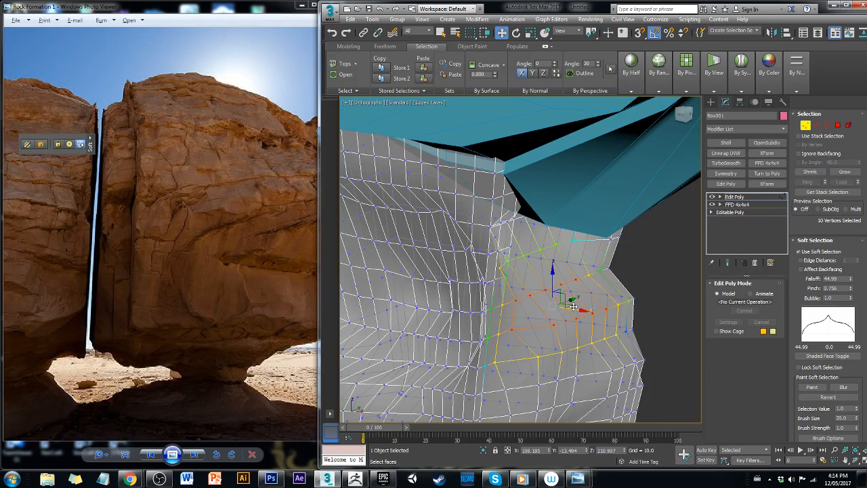
left_click_drag(574, 310, 655, 332)
left_click(657, 254)
scroll(653, 252, "down", 5)
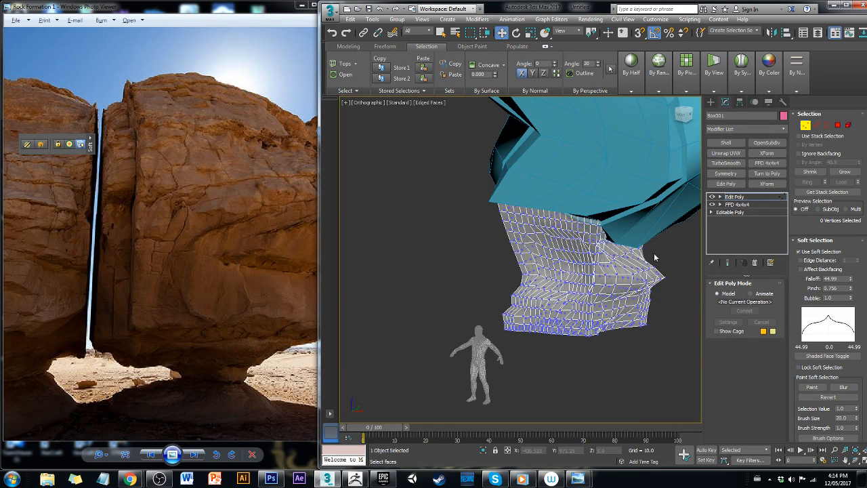
Select four vertices down the vertical corner edge beside the bulge and try to move them
middle_click_drag(664, 274, 693, 268, "alt")
left_click(627, 273)
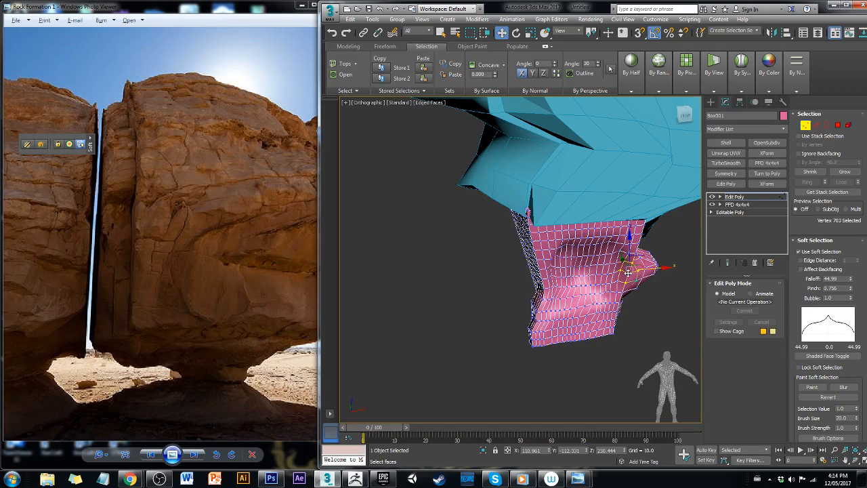
scroll(627, 271, "up", 5)
left_click(635, 251, "ctrl")
left_click(645, 224, "ctrl")
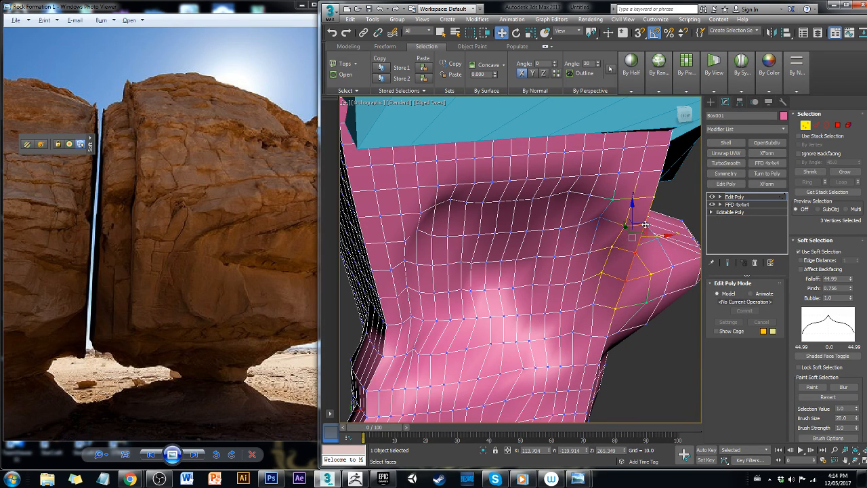
left_click(617, 306, "ctrl")
left_click(612, 309)
left_click(615, 308)
left_click(626, 279, "ctrl")
left_click(635, 252, "ctrl")
left_click(642, 223, "ctrl")
middle_click_drag(682, 271, 635, 251, "alt")
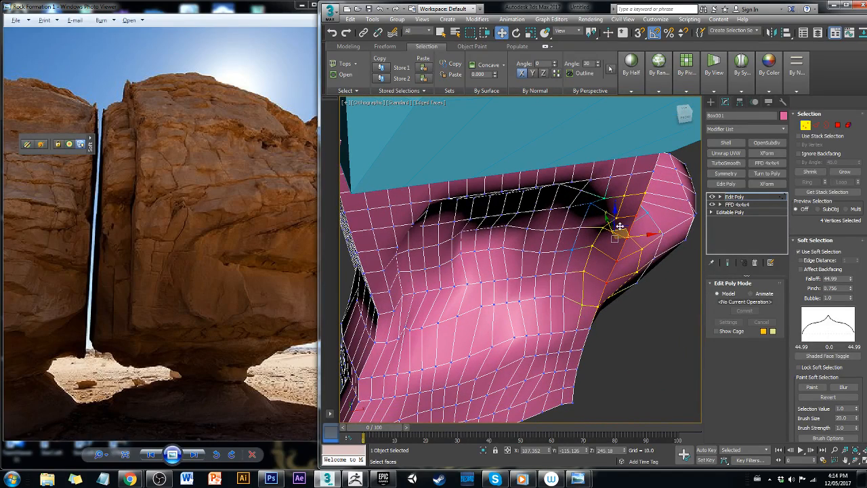
left_click_drag(621, 228, 653, 253)
middle_click_drag(650, 335, 633, 291, "alt")
scroll(514, 304, "down", 5)
middle_click_drag(630, 352, 552, 363, "alt")
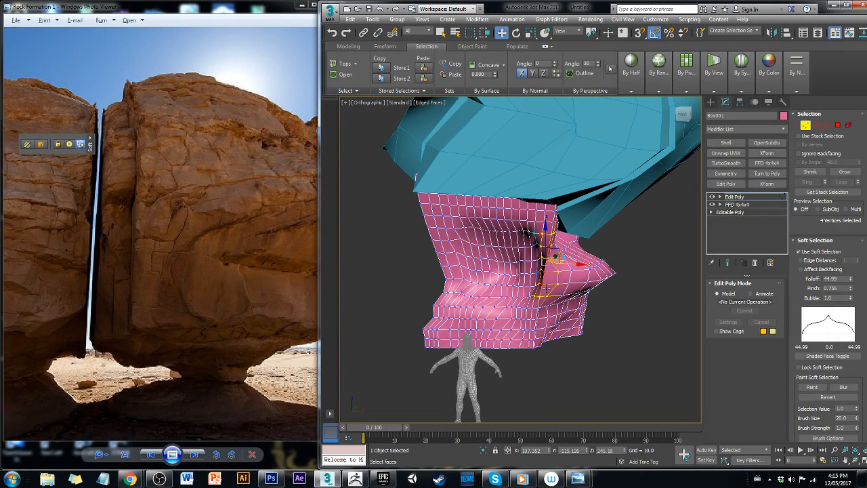
middle_click_drag(504, 306, 510, 287, "alt")
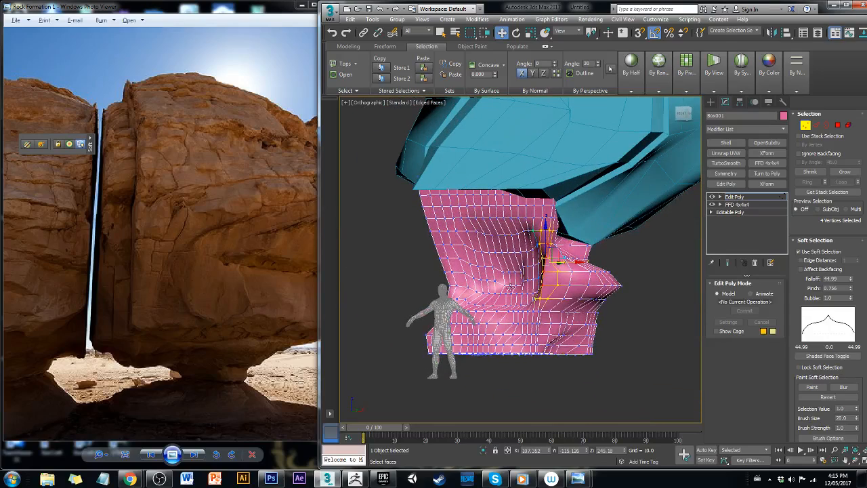
left_click(661, 242)
Smooth the box's corner beside the bulge with the Relax Conform brush, raising the Conform value to 0.939
scroll(863, 255, "down", 3)
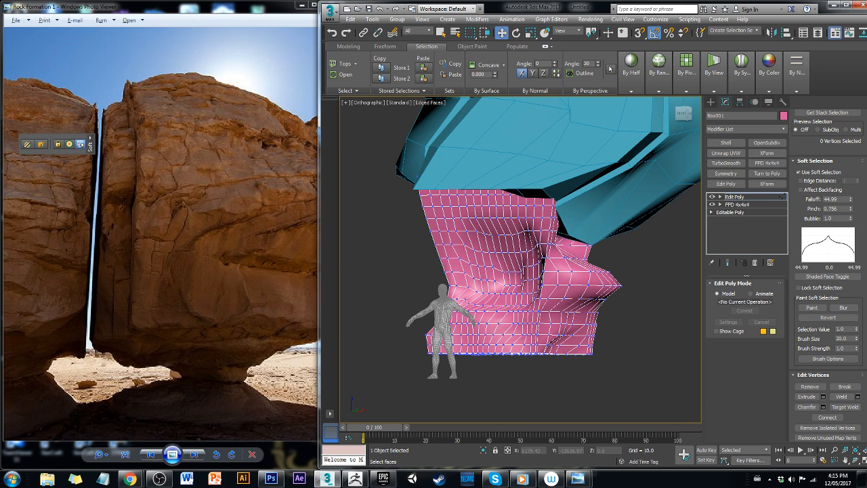
left_click(349, 47)
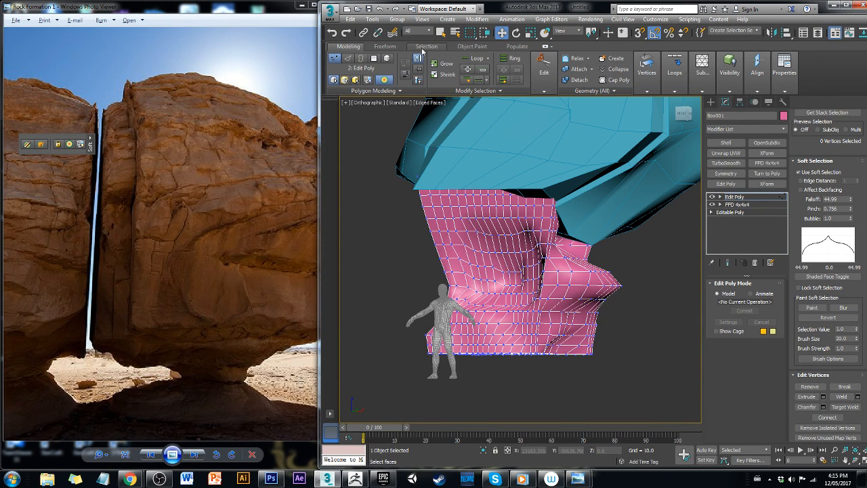
left_click(384, 46)
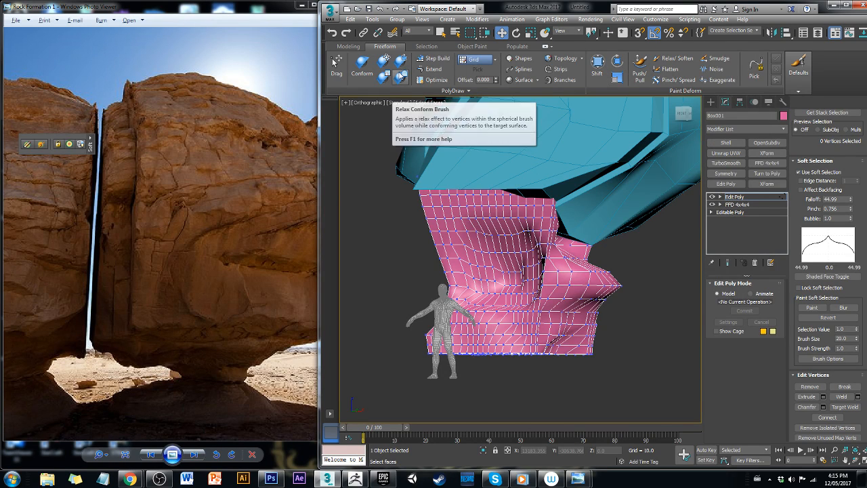
left_click(400, 77)
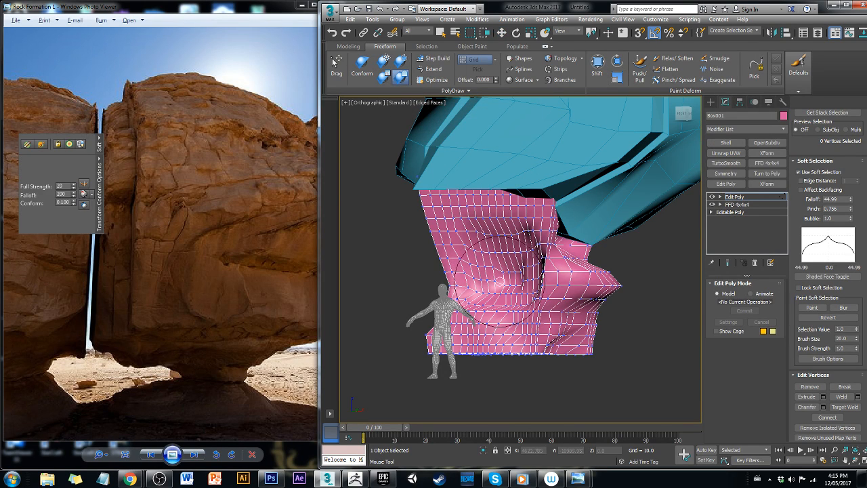
mouse_move(546, 295)
left_mouse_down()
mouse_move(546, 211)
mouse_move(550, 321)
mouse_move(542, 339)
mouse_move(532, 328)
mouse_move(533, 354)
left_mouse_up()
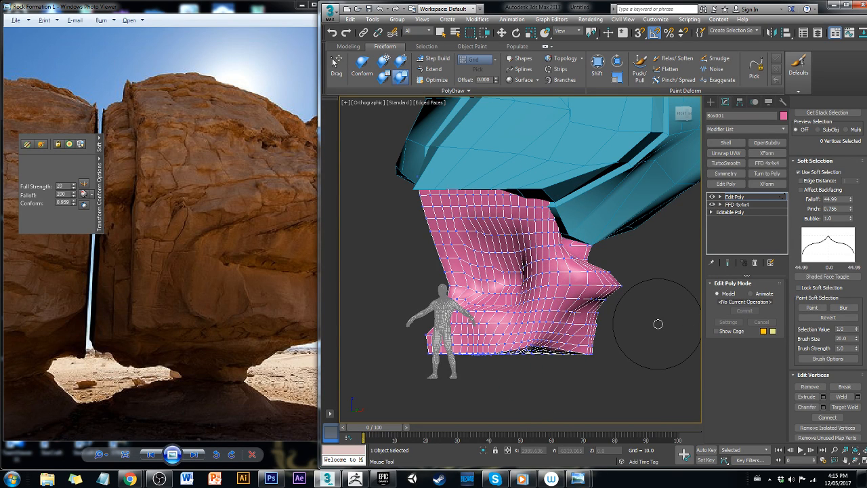
Relax the box's other vertical corners and lower edges with the same brush, raising the Conform value to about 2.73
mouse_move(660, 325)
middle_mouse_down("alt")
mouse_move(704, 322)
mouse_move(669, 348)
middle_mouse_up("alt")
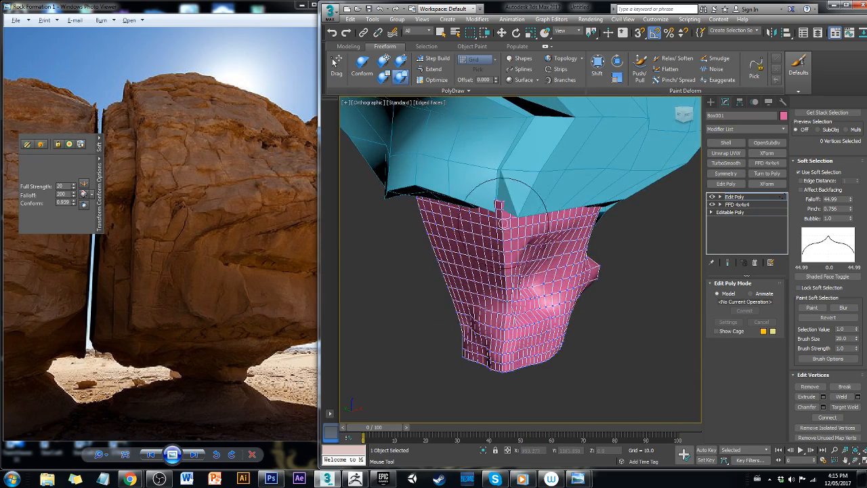
mouse_move(502, 307)
left_mouse_down()
mouse_move(500, 340)
mouse_move(513, 374)
left_mouse_up()
left_click_drag(647, 332, 668, 339, "alt+shift")
mouse_move(644, 332)
middle_mouse_down("alt")
mouse_move(595, 287)
mouse_move(722, 326)
middle_mouse_up("alt")
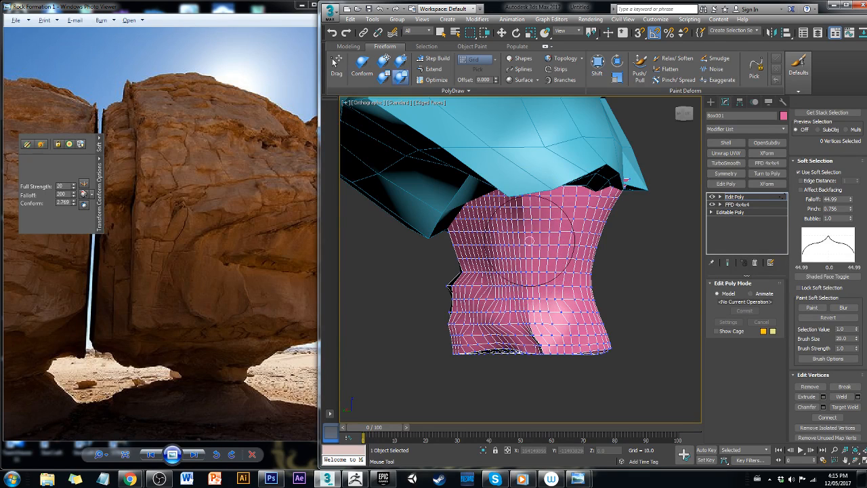
mouse_move(534, 356)
left_mouse_down()
mouse_move(539, 333)
mouse_move(550, 373)
left_mouse_up()
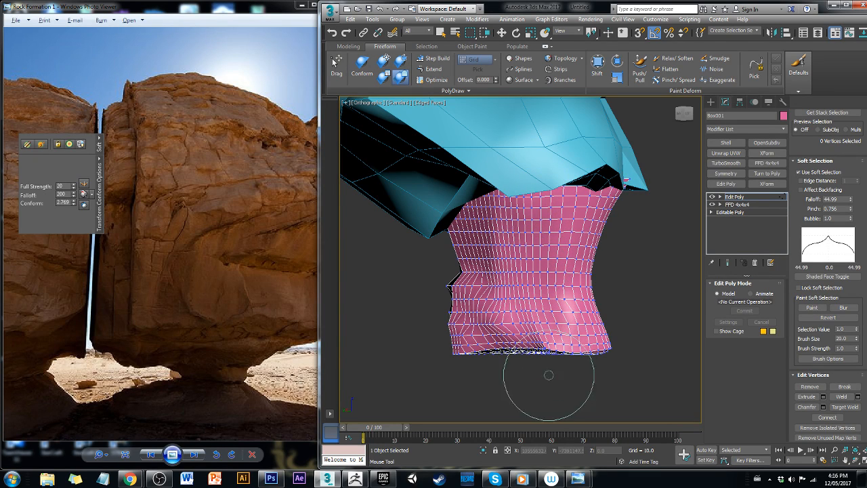
left_click_drag(619, 269, 619, 271, "alt+shift")
mouse_move(562, 300)
middle_mouse_down("alt")
mouse_move(474, 264)
mouse_move(460, 287)
mouse_move(562, 302)
mouse_move(518, 278)
middle_mouse_up("alt")
scroll(520, 318, "down", 5)
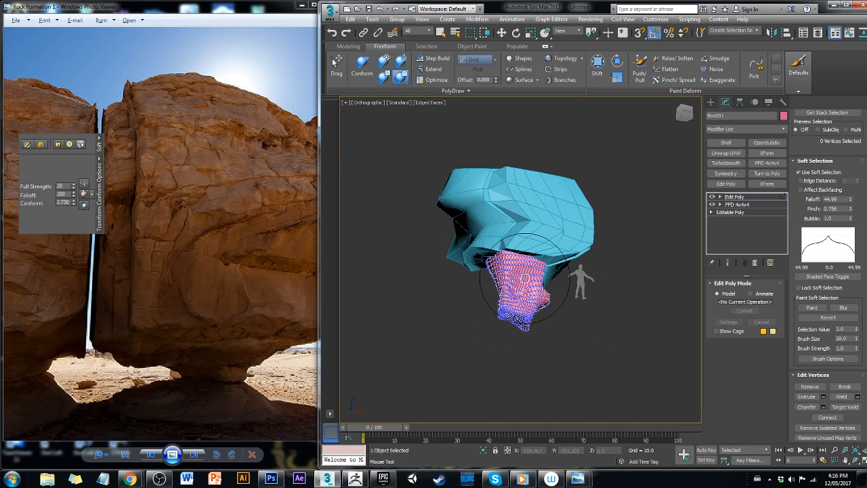
scroll(513, 269, "up", 5)
scroll(515, 274, "down", 4)
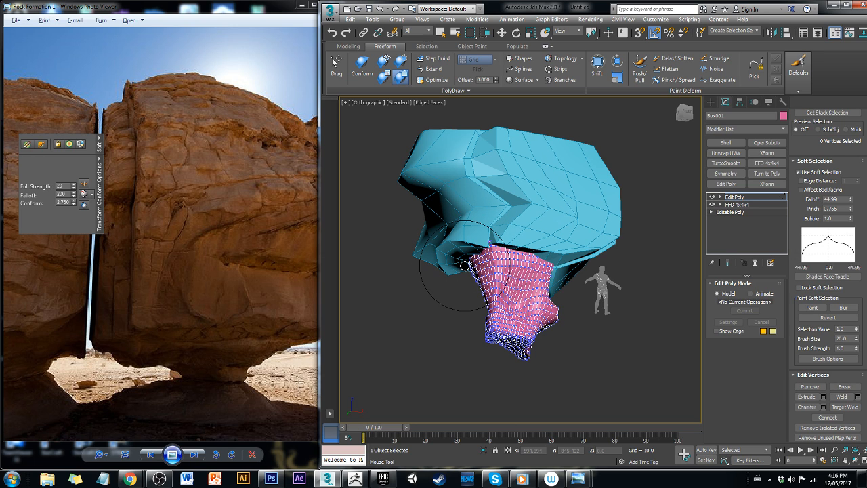
scroll(464, 265, "up", 3)
scroll(474, 268, "down", 3)
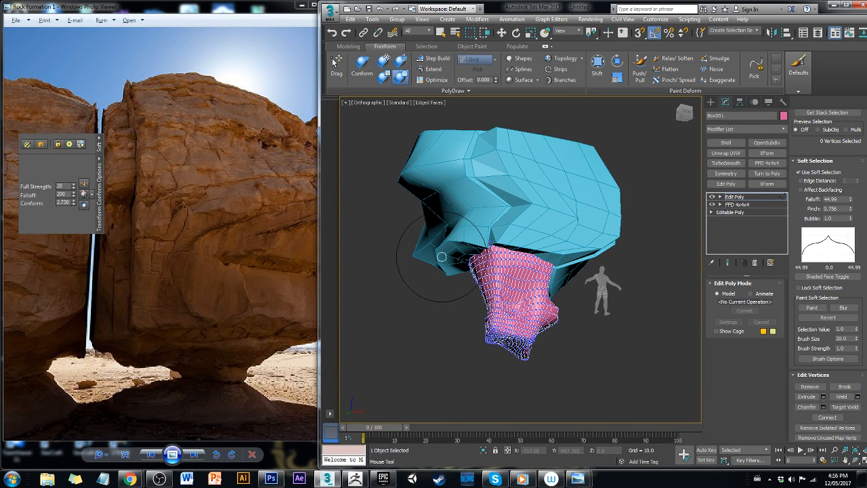
middle_click_drag(525, 287, 474, 295, "alt")
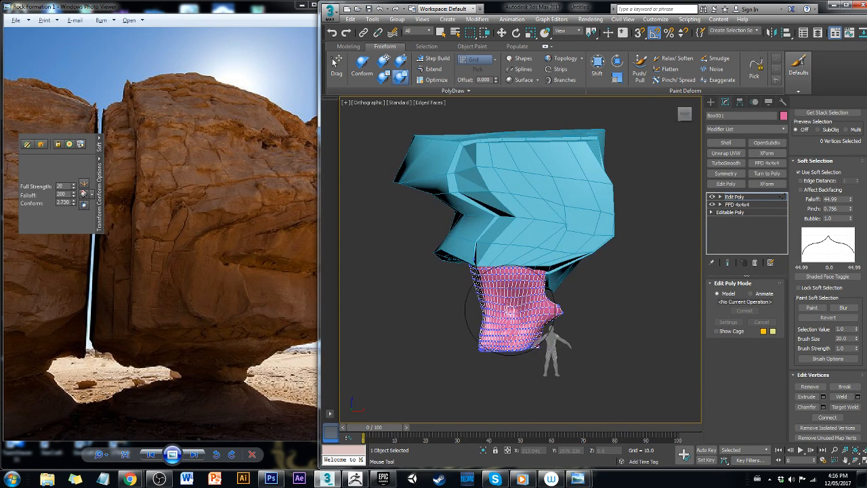
key("w")
Add a second FFD 4x4x4 modifier above the pedestal's Edit Poly modifier
left_click(730, 205)
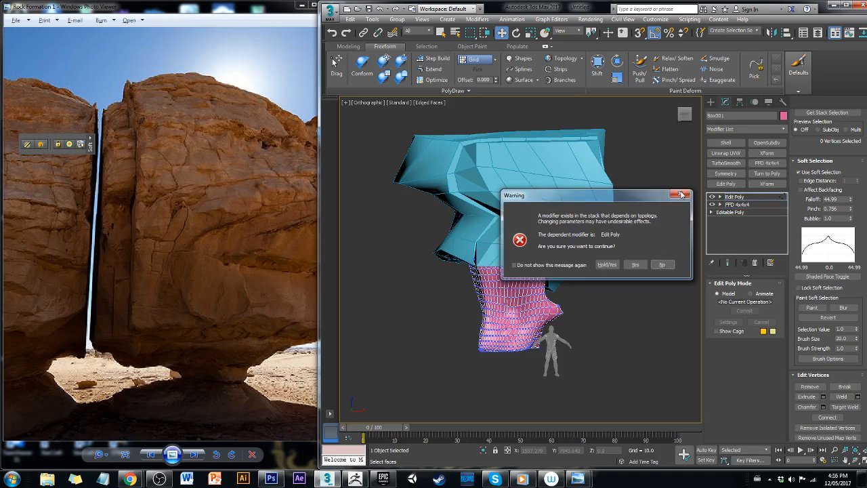
left_click(634, 265)
middle_click_drag(641, 255, 596, 269, "alt")
left_click(774, 163)
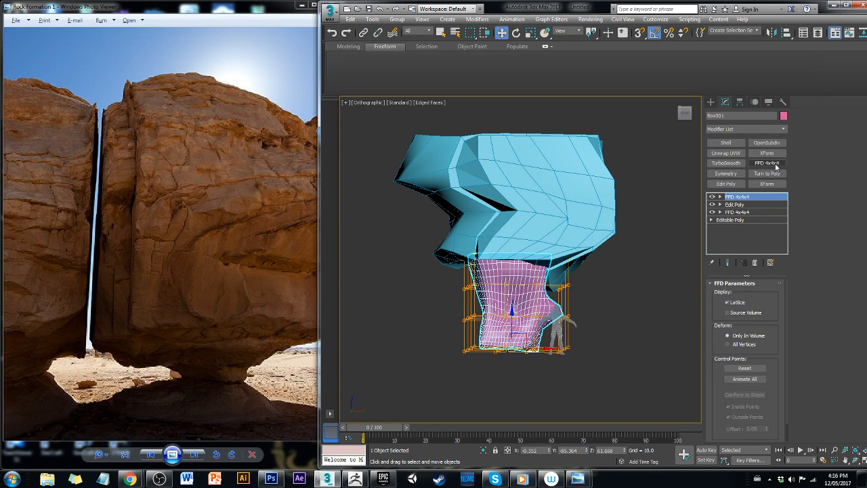
Select the lattice control points along the pedestal's upper left edge and move them about 121 outward in negative X and 14 up
left_click(685, 116)
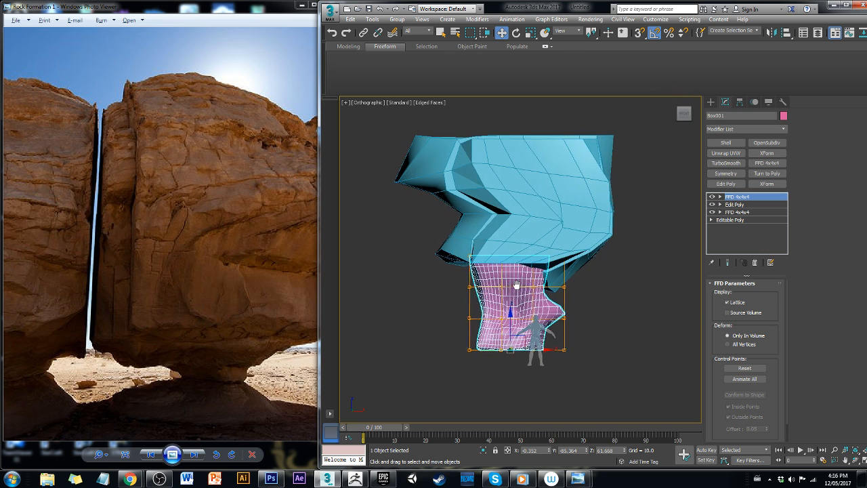
middle_click_drag(517, 287, 532, 286)
scroll(463, 260, "up", 4)
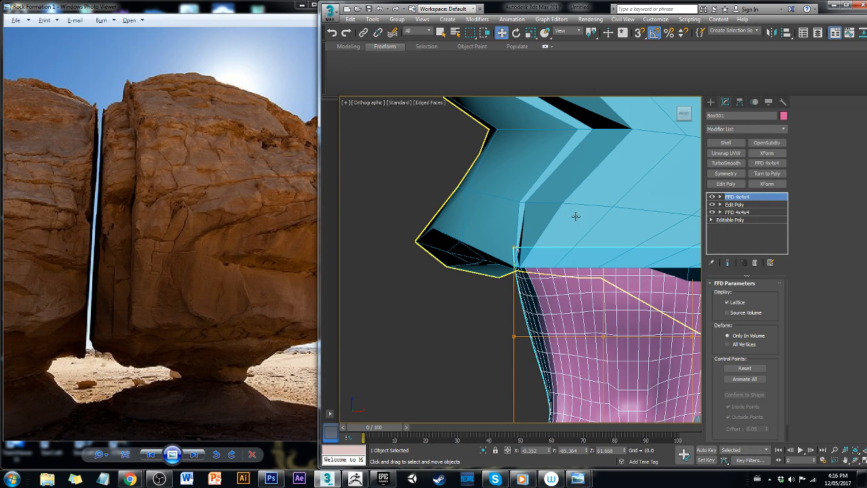
left_click(720, 197)
left_click(735, 205)
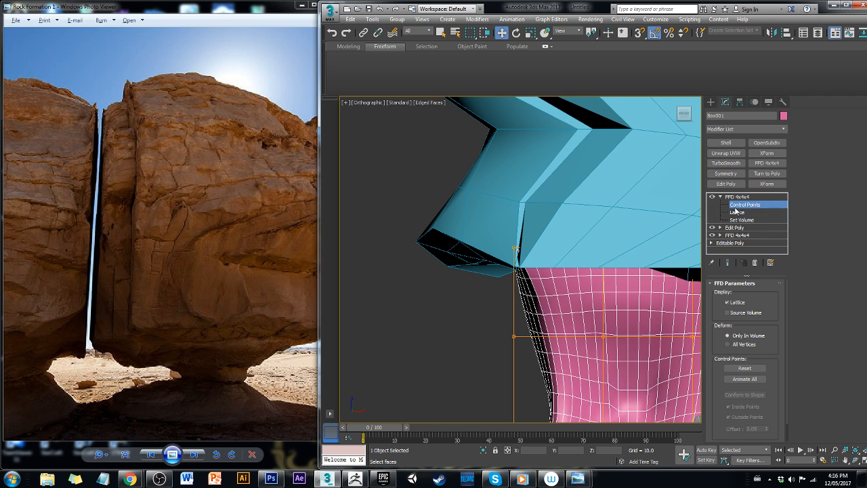
left_click_drag(496, 234, 566, 372)
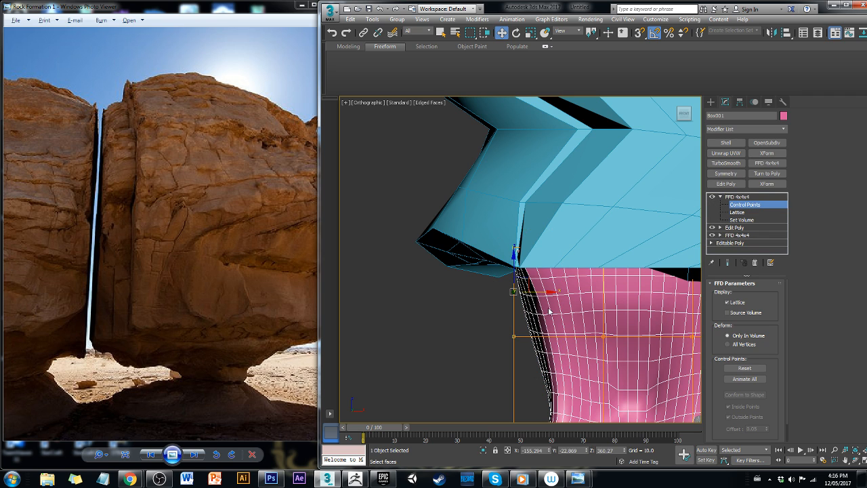
left_click_drag(544, 291, 424, 243)
scroll(515, 291, "down", 5)
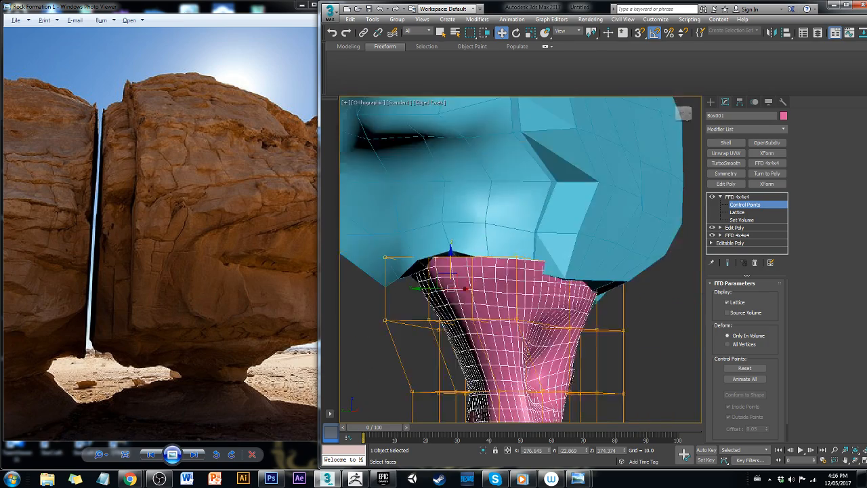
Move the same upper control points about 101 along positive Y to flare the pedestal's top under the rock
middle_click_drag(530, 355, 478, 318, "alt")
left_click_drag(446, 292, 410, 296)
middle_click_drag(411, 295, 529, 296, "alt")
middle_click_drag(461, 278, 656, 218, "alt")
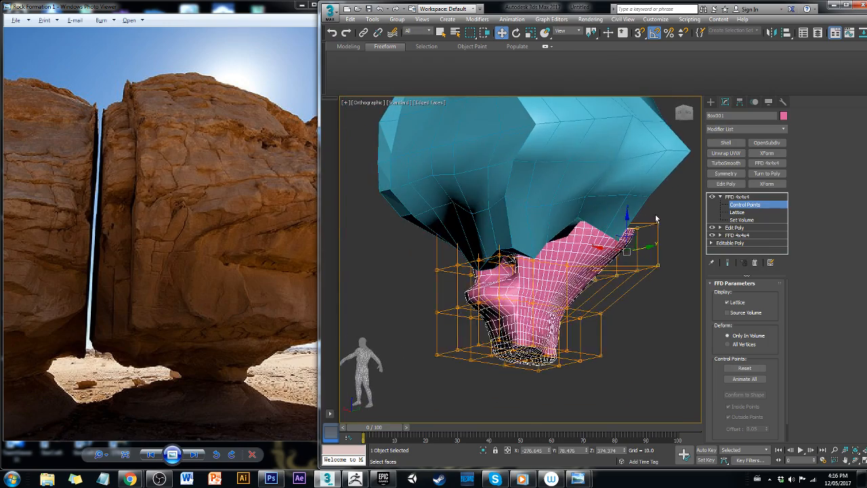
Go back to the Edit Poly level and smooth the pedestal's upper part with the Relax Conform brush
left_click(721, 197)
left_click(735, 204)
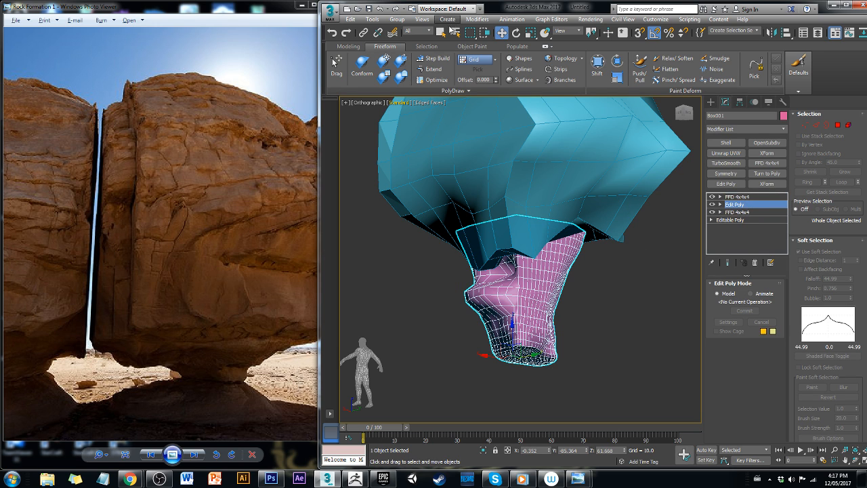
left_click(361, 62)
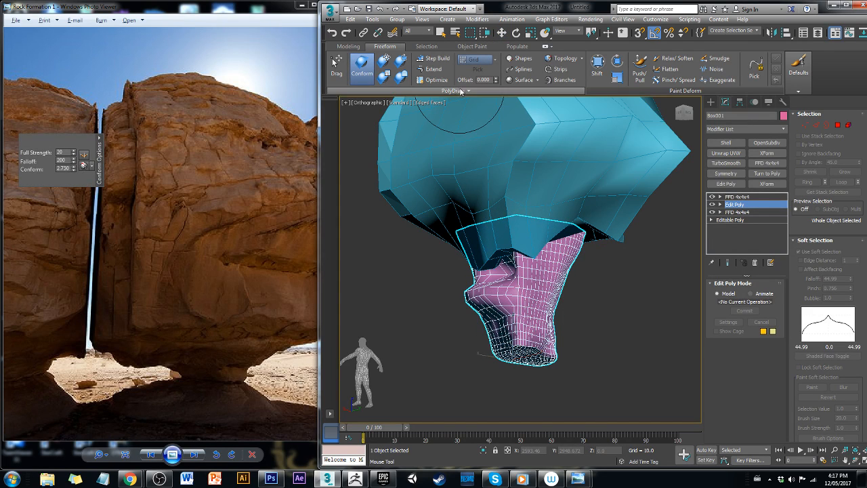
left_click(403, 78)
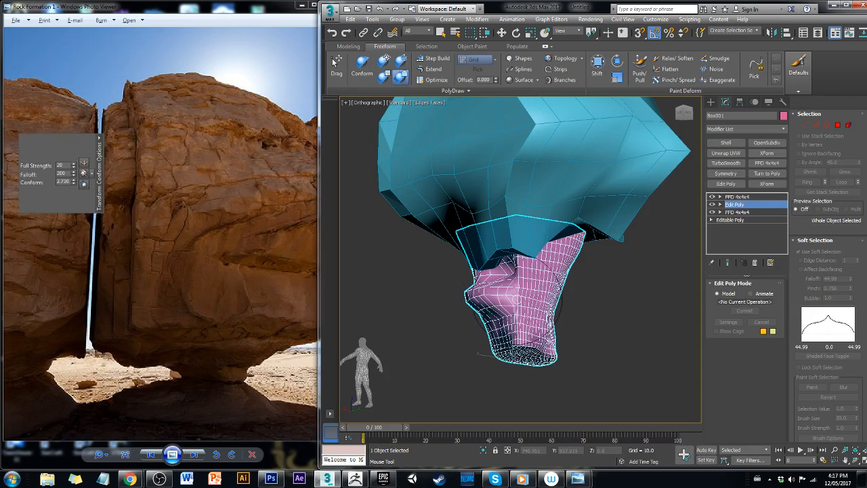
mouse_move(523, 266)
left_mouse_down()
mouse_move(521, 308)
mouse_move(519, 222)
left_mouse_up()
mouse_move(596, 311)
middle_mouse_down("alt")
mouse_move(573, 313)
mouse_move(658, 265)
middle_mouse_up("alt")
Return to the top FFD 4x4x4 modifier and check how the pedestal meets the upper rock from the side
left_click(737, 197)
middle_click_drag(587, 302, 633, 302, "alt")
mouse_move(548, 278)
middle_mouse_down("alt")
mouse_move(608, 305)
mouse_move(438, 296)
mouse_move(515, 291)
mouse_move(554, 277)
middle_mouse_up("alt")
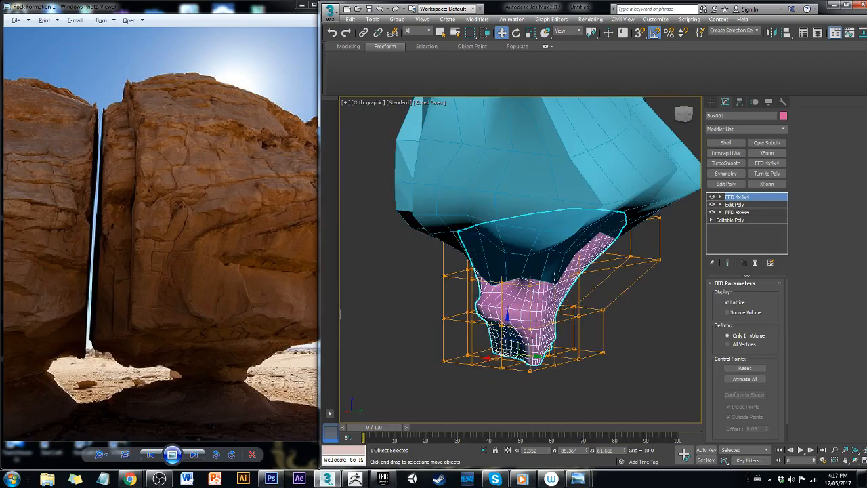
middle_click_drag(562, 189, 589, 156, "alt")
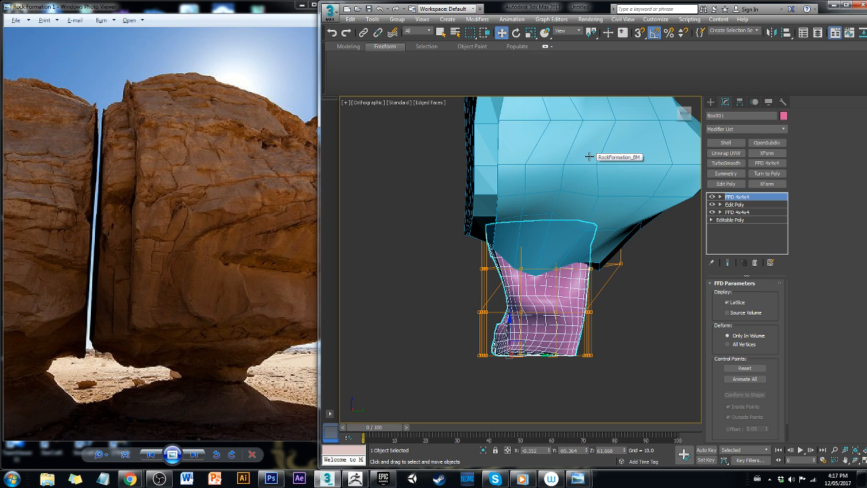
Apply a TurboSmooth modifier with 2 iterations to the pedestal
left_click(714, 165)
middle_click_drag(660, 278, 539, 281, "alt")
left_click(773, 297)
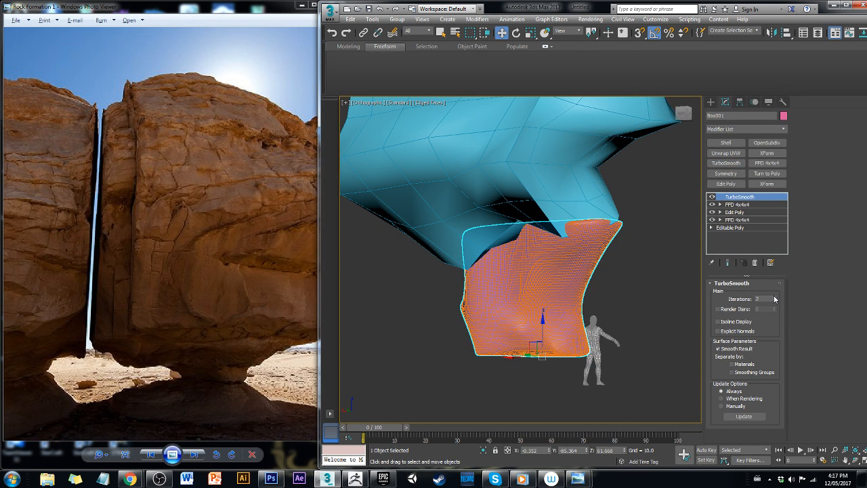
left_click(646, 257)
scroll(647, 256, "up", 3)
scroll(624, 265, "down", 5)
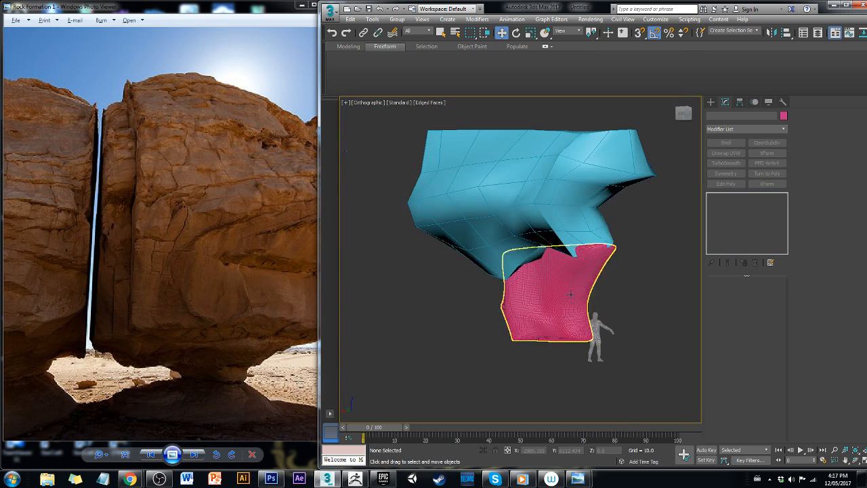
Apply a TurboSmooth modifier with 1 iteration to the upper rock
left_click(562, 208)
left_click(739, 163)
left_click(671, 237)
scroll(603, 286, "down", 3)
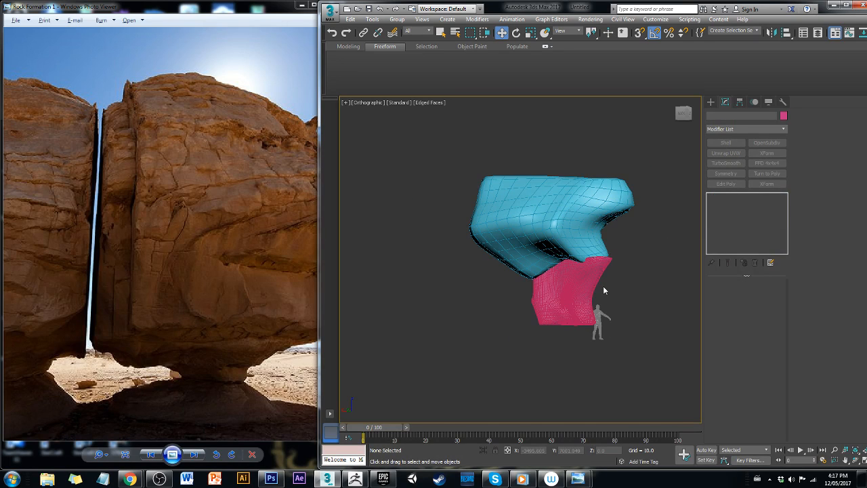
Delete the TurboSmooth modifiers from both the upper rock and the pedestal
scroll(577, 284, "up", 3)
left_click(575, 212)
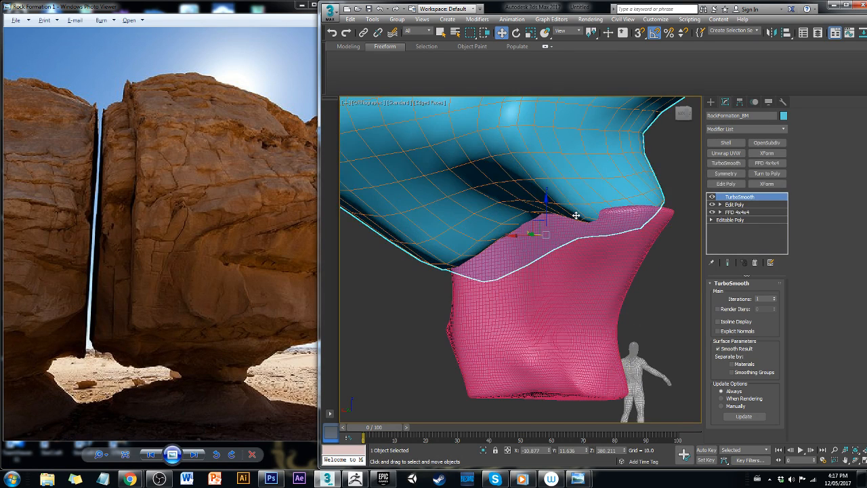
scroll(579, 217, "down", 4)
left_click(754, 262)
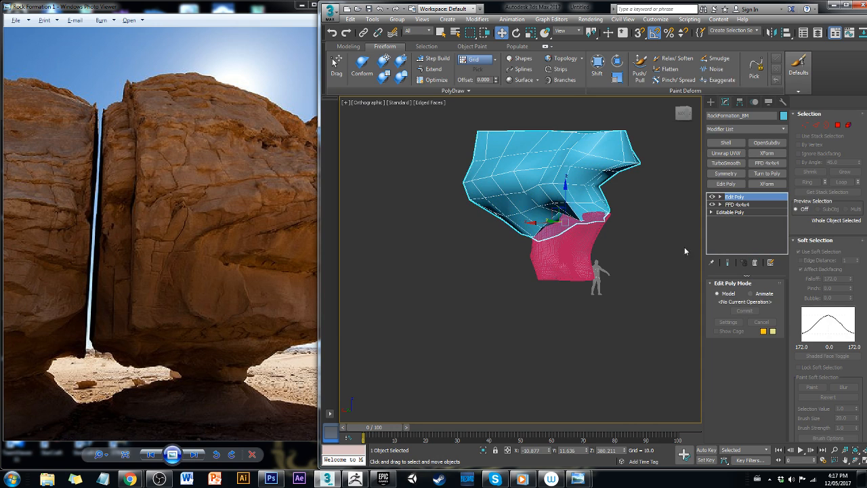
left_click(576, 248)
scroll(609, 239, "up", 4)
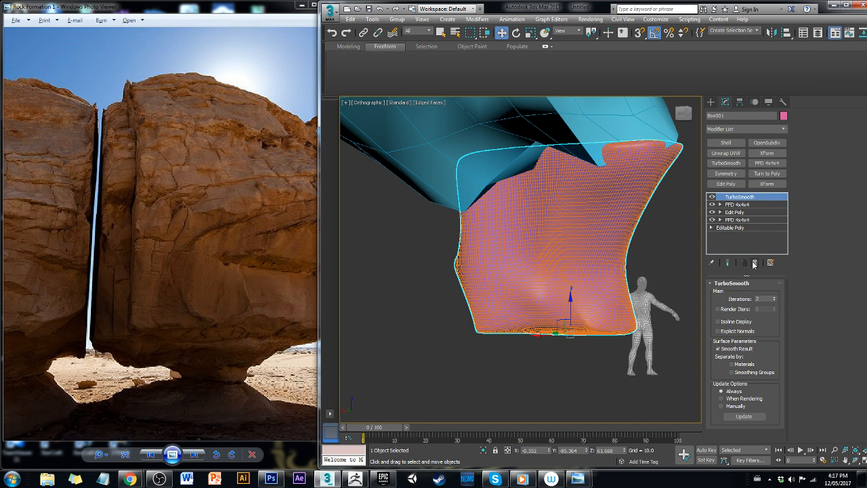
left_click(755, 263)
Try TurboSmooth on the upper rock again, compare it with the Edit Poly level, and delete the modifier
left_click(688, 235)
scroll(688, 235, "down", 3)
left_click(632, 159)
middle_click_drag(638, 151, 580, 249)
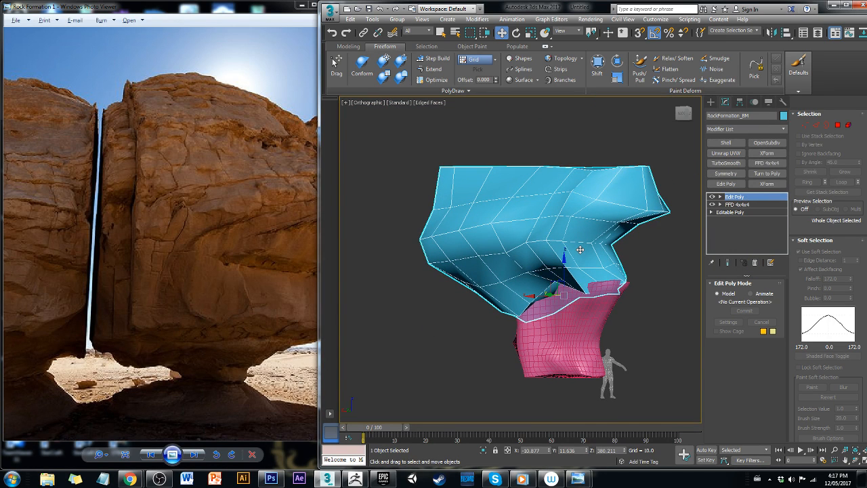
left_click(738, 166)
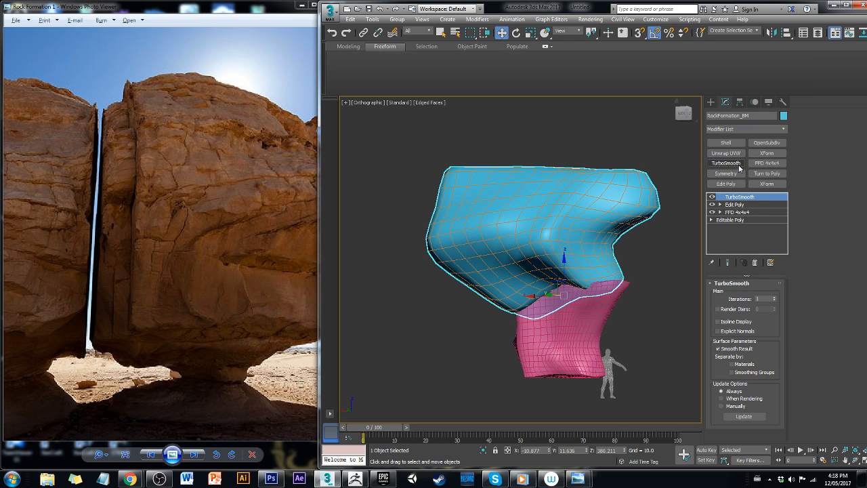
left_click(750, 205)
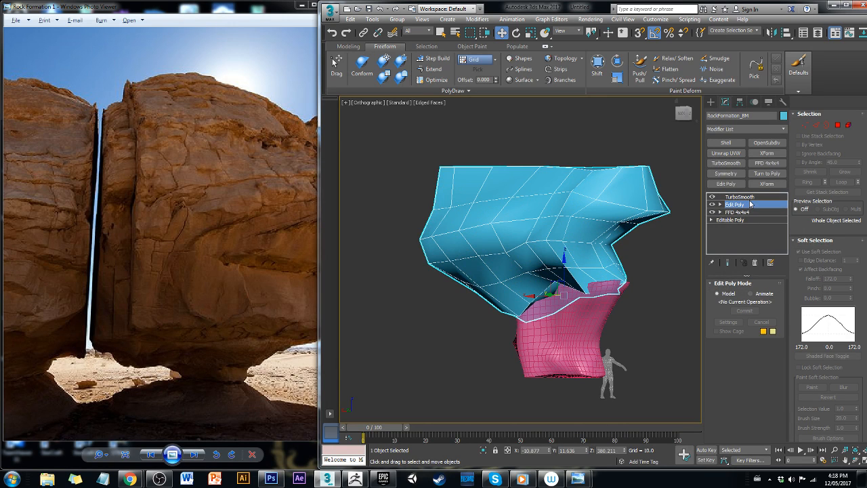
left_click(752, 197)
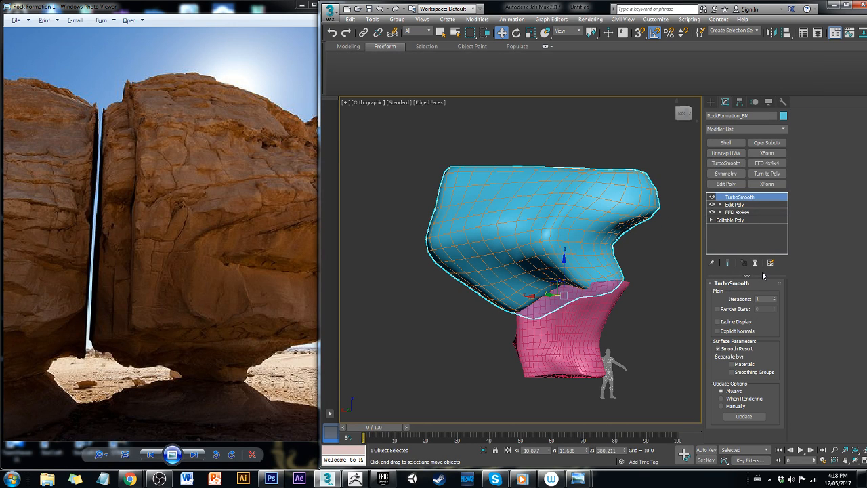
left_click(755, 262)
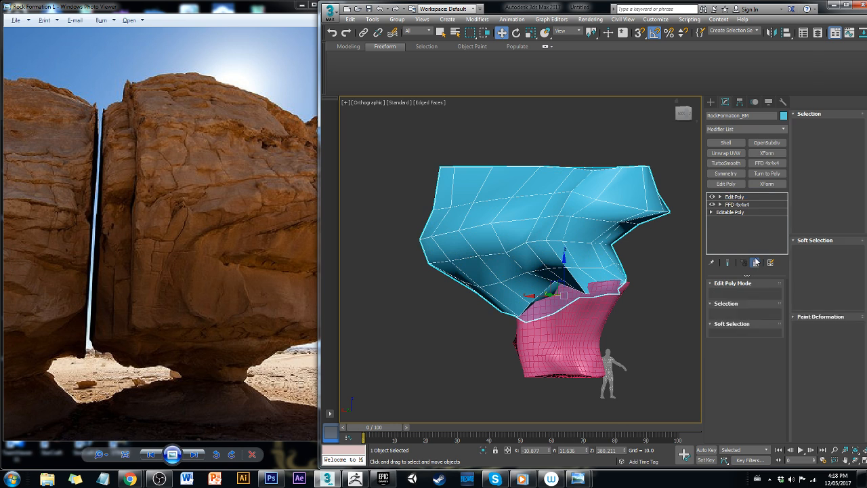
Add an OpenSubdiv modifier to the upper rock and turn off its Isoline Display
left_click(766, 143)
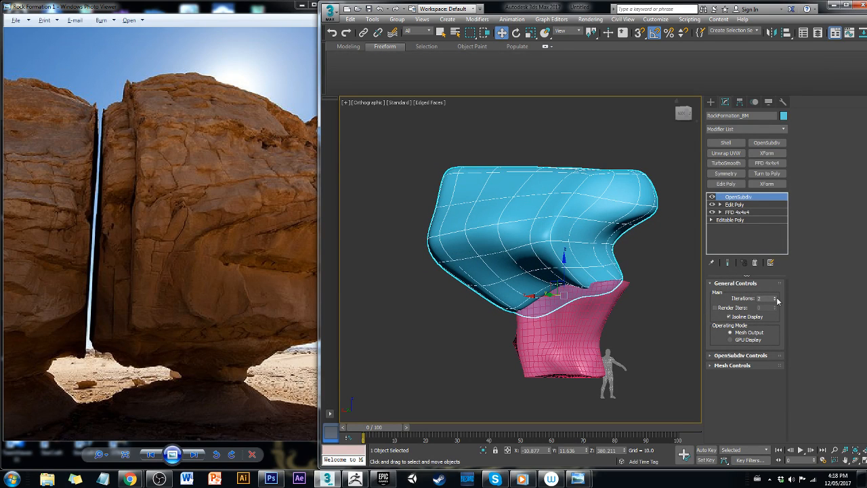
left_click(750, 318)
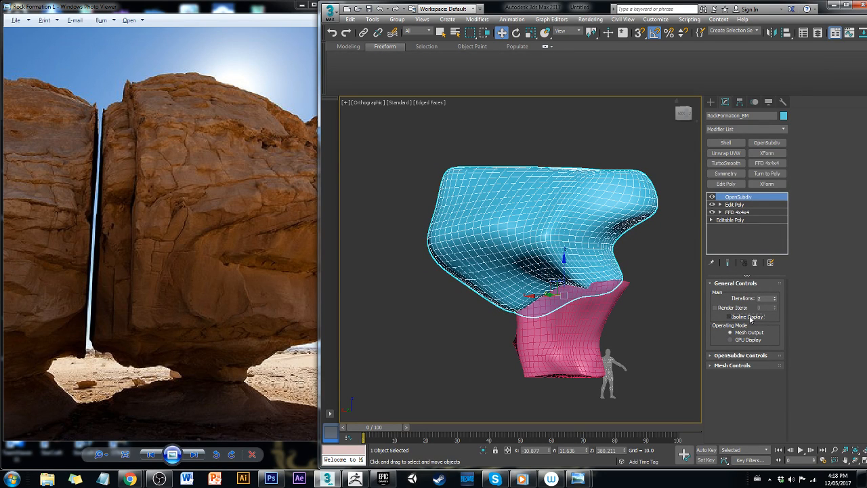
left_click(749, 318)
left_click(749, 317)
left_click(749, 318)
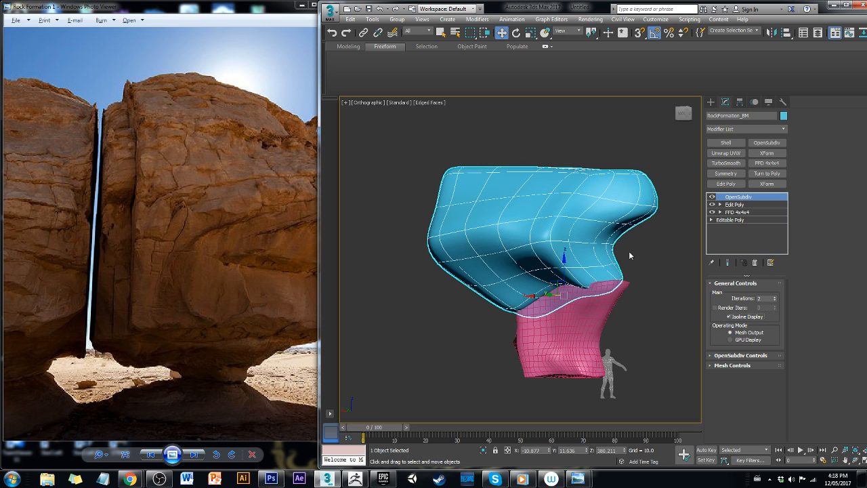
left_click(741, 318)
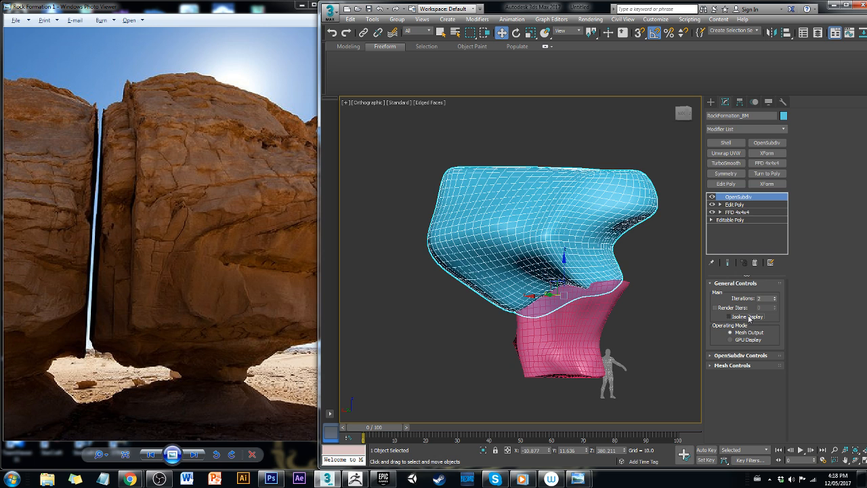
Review the OpenSubdiv Controls and Mesh Controls, and set the modifier's iterations to 1
left_click(711, 360)
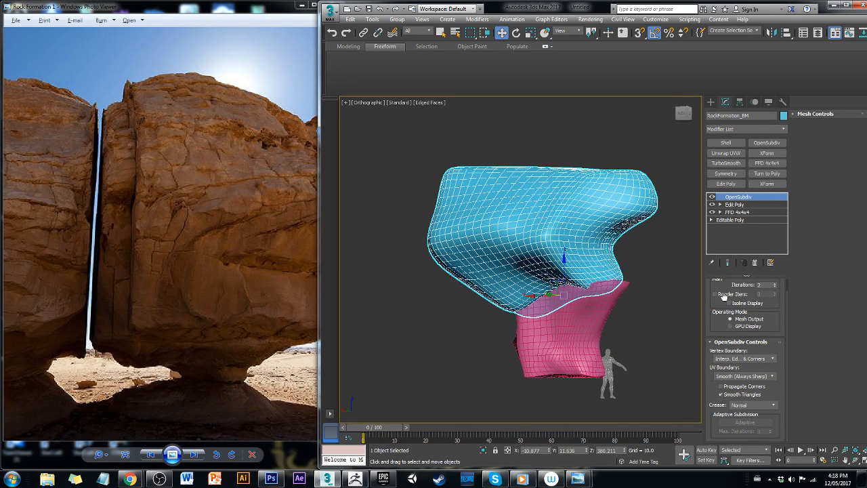
left_click(765, 359)
left_click(759, 364)
left_click(711, 344)
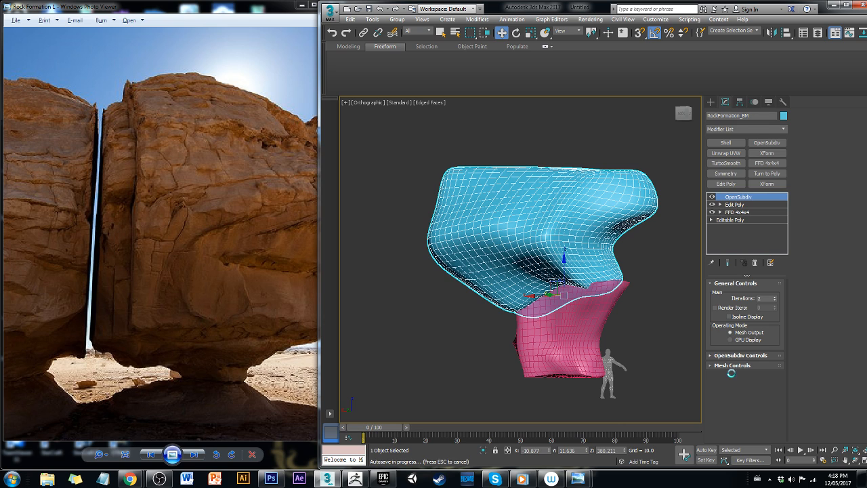
left_click(741, 367)
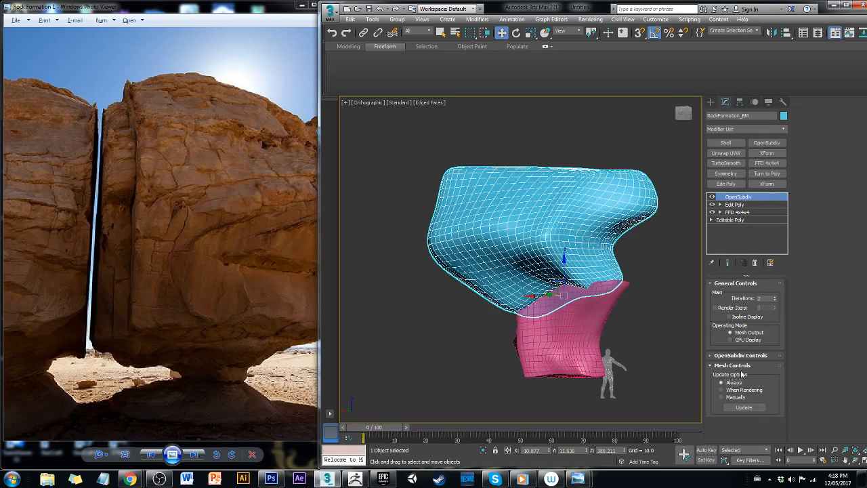
left_click(774, 298)
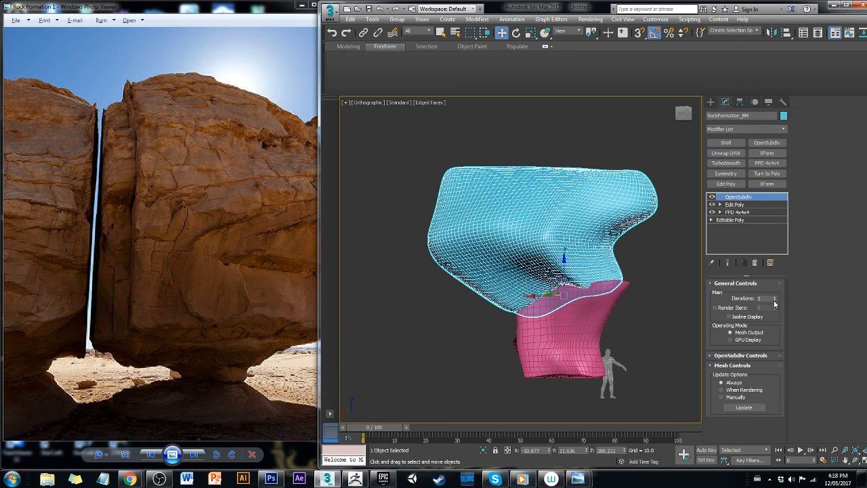
left_click(774, 301)
left_click(774, 301)
left_click(775, 301)
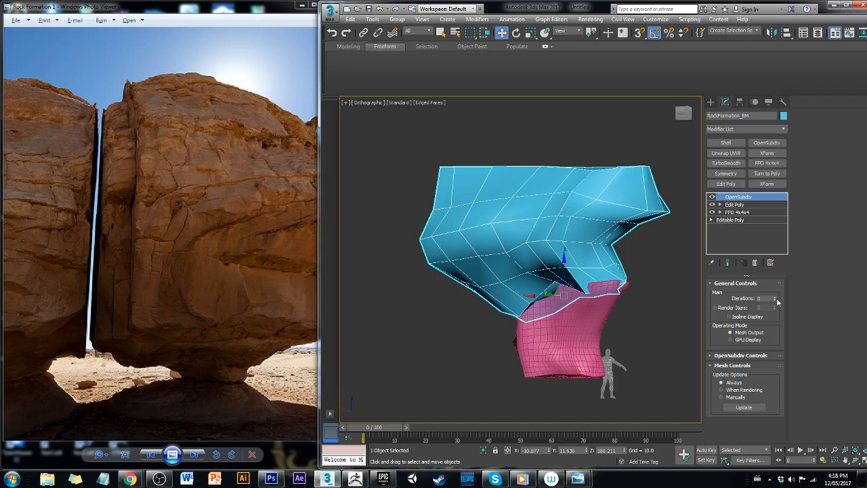
left_click(774, 298)
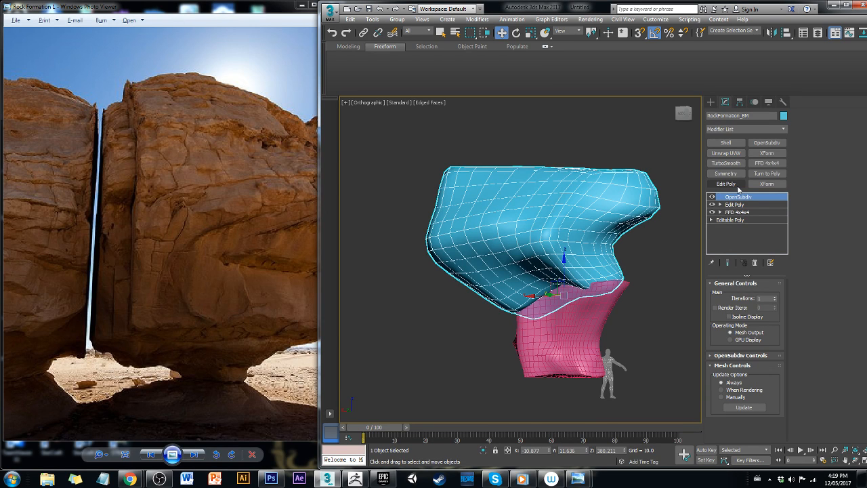
Add an Edit Poly modifier above OpenSubdiv on the upper rock
middle_click_drag(655, 222, 431, 246, "alt")
middle_click_drag(495, 269, 554, 282, "alt")
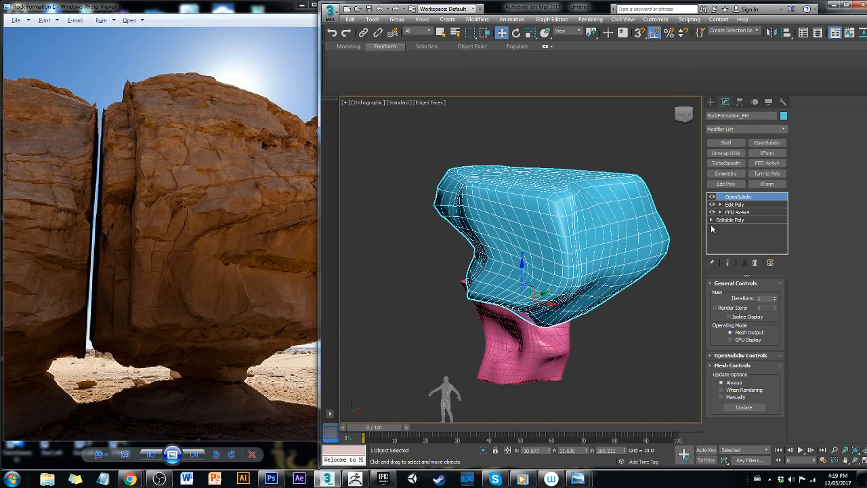
left_click(743, 183)
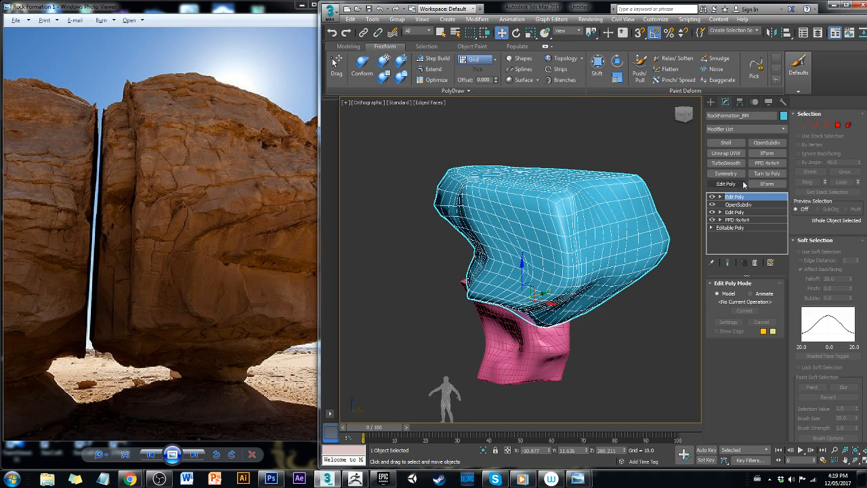
Enable soft selection at the rock's vertex level with pinch 1.8 and bubble 0.82
middle_click_drag(542, 232, 418, 226, "alt")
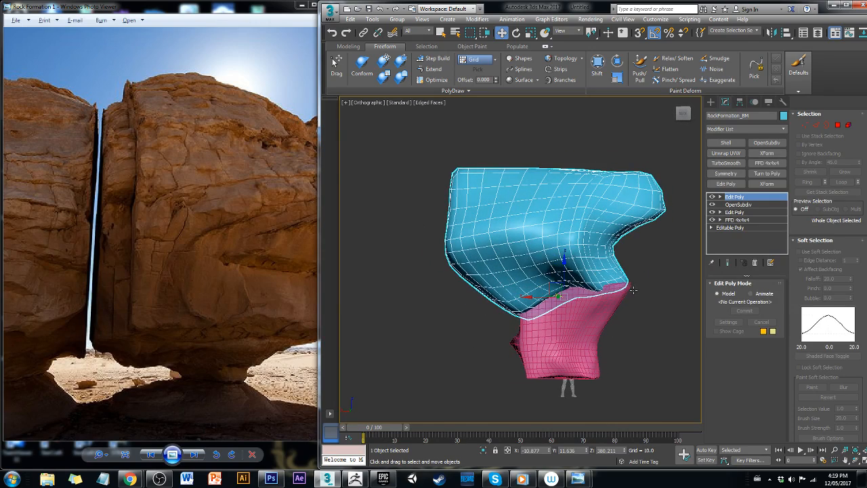
middle_click_drag(633, 289, 643, 301, "alt")
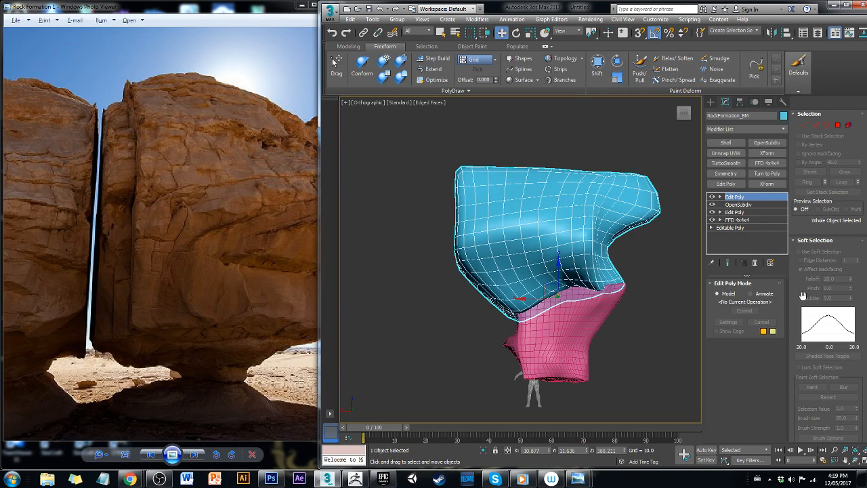
left_click(806, 126)
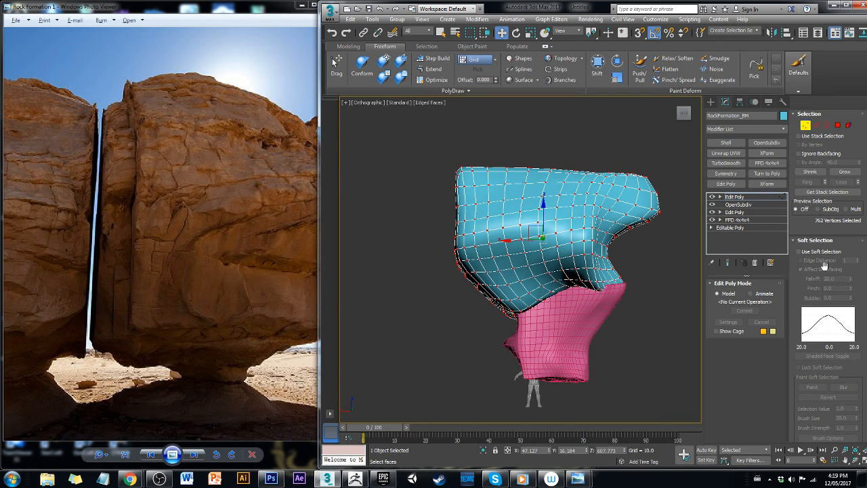
left_click(821, 256)
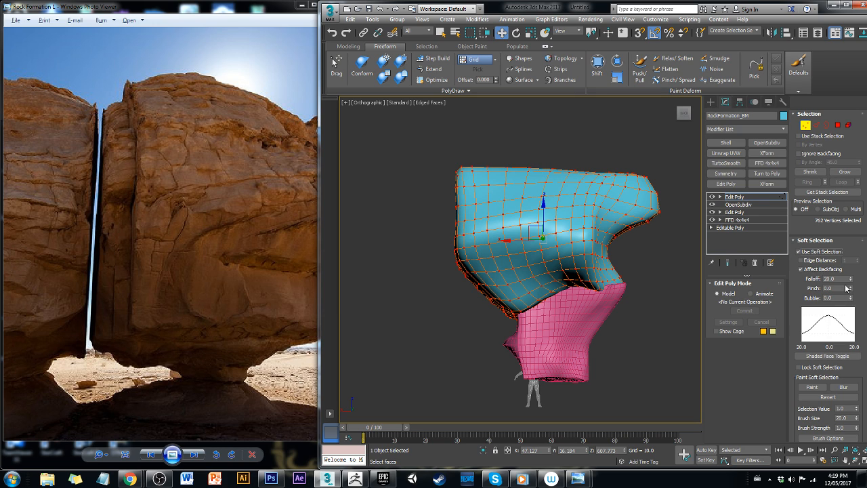
left_click_drag(851, 290, 843, 222)
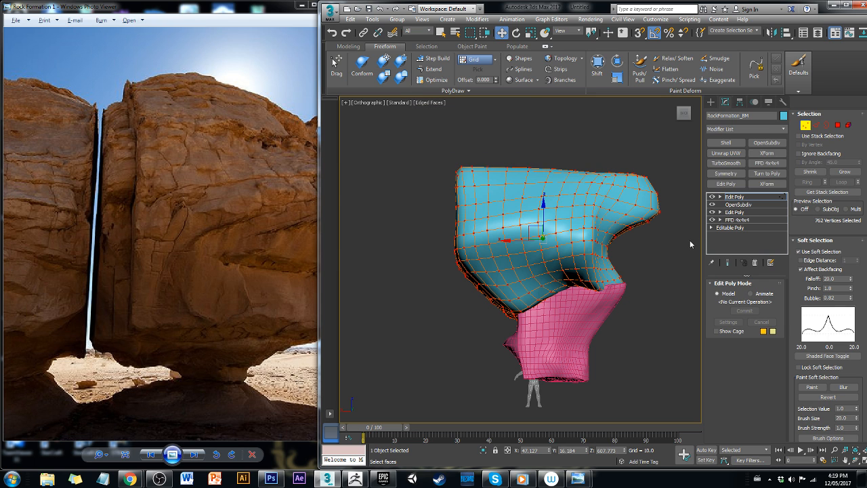
Select a horizontal row of vertices in the rock's side recess above the pedestal, try moving them, and undo the move
middle_click_drag(679, 242, 679, 240, "alt")
middle_click_drag(679, 241, 628, 238)
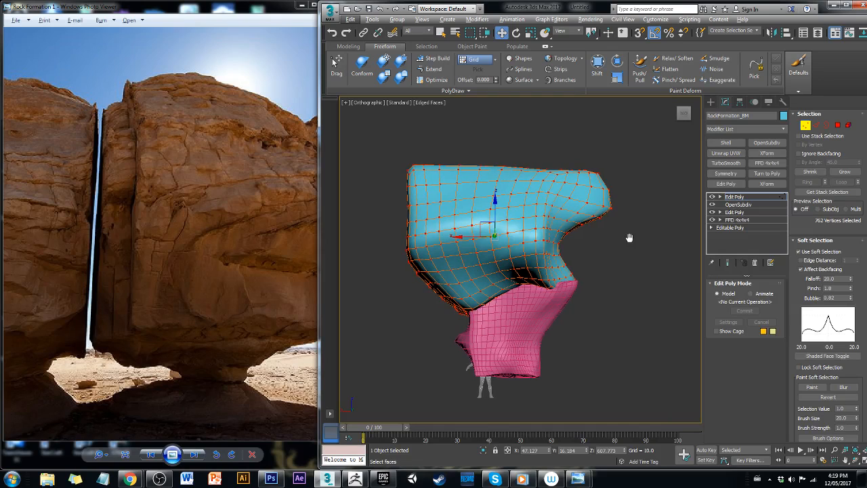
scroll(573, 242, "up", 4)
left_click(578, 233)
left_click_drag(586, 232, 522, 263)
left_click_drag(525, 230, 572, 238)
key("ctrl+z")
Set the soft selection falloff to 104.4 for the selected recess vertices
middle_click_drag(637, 292, 533, 302, "alt")
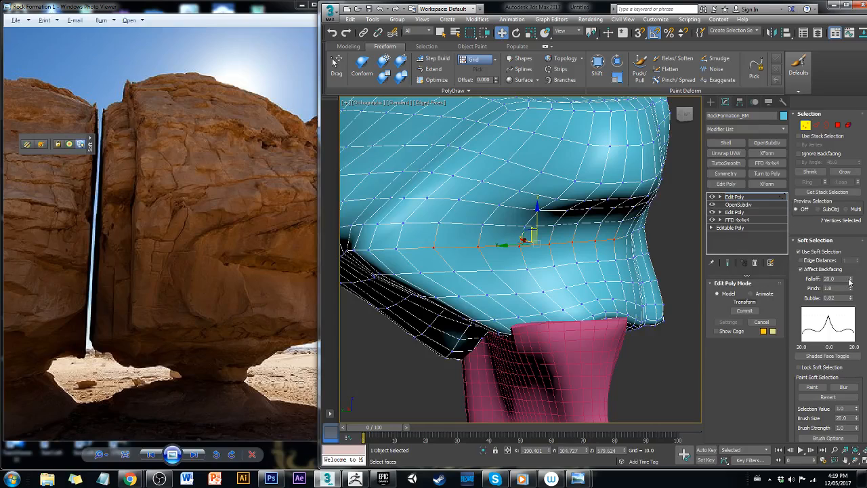
left_click_drag(848, 276, 835, 89)
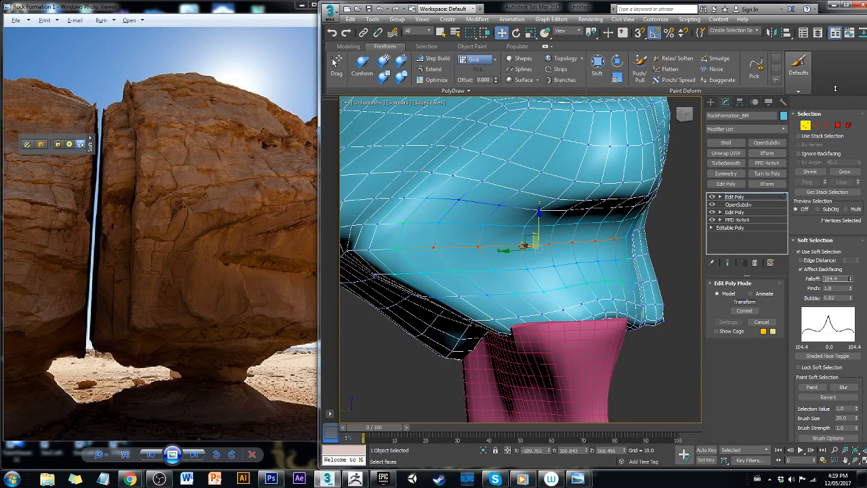
middle_click_drag(565, 300, 700, 263, "alt")
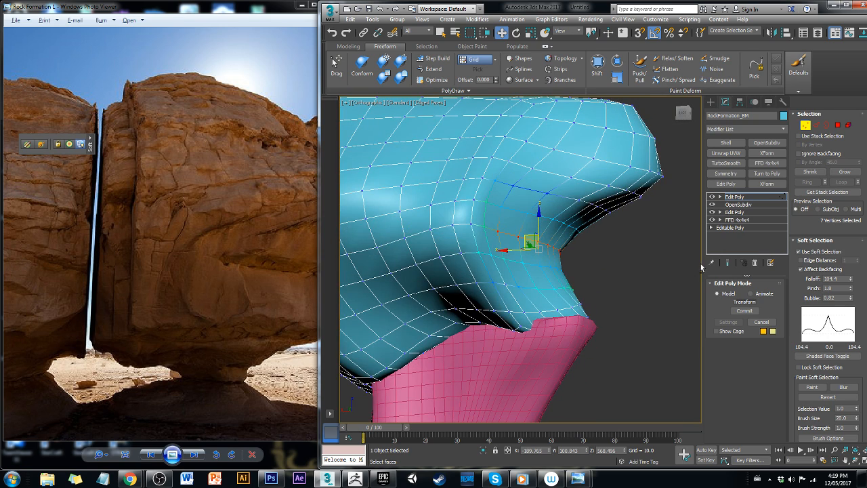
Switch to the Front view, try pulling the recess vertices outward and up, and undo the move
left_click(371, 103)
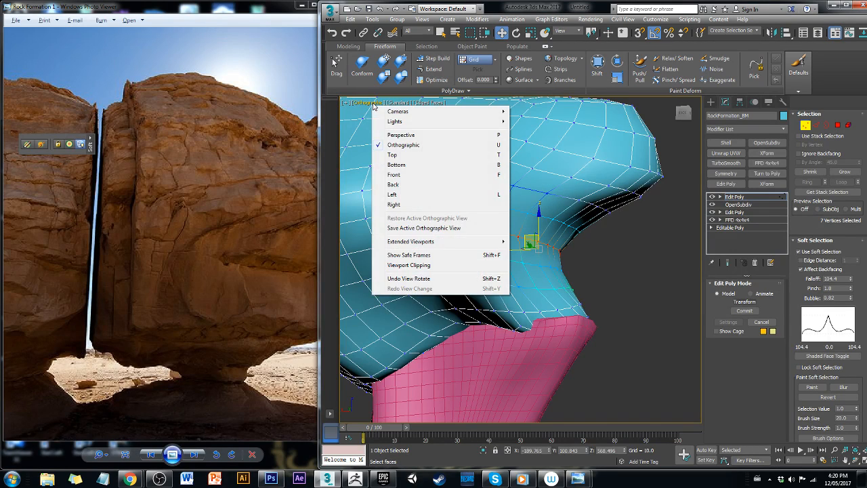
left_click(394, 174)
middle_click_drag(483, 197, 463, 287)
scroll(465, 204, "up", 5)
left_click_drag(557, 195, 467, 177)
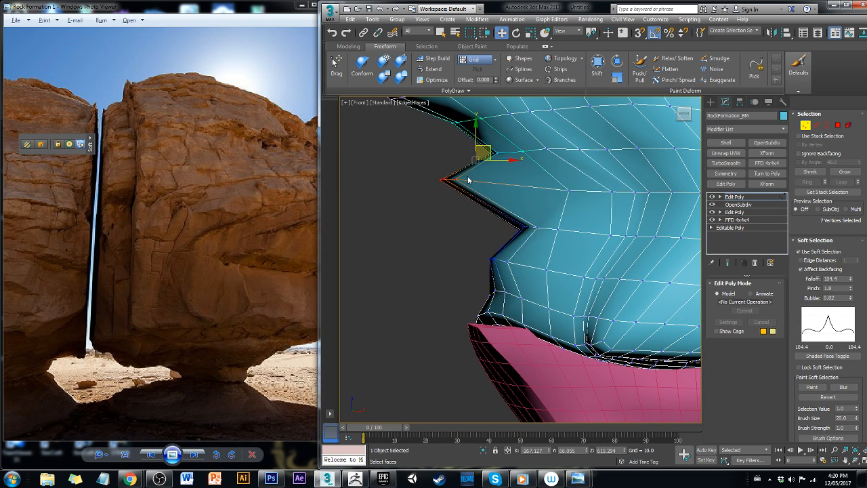
key("ctrl+z")
Select the vertices in the recess of the rock's side and pull them outward along negative X to about -354
left_click_drag(559, 239, 563, 236)
left_click_drag(553, 206, 397, 207)
scroll(407, 223, "down", 5)
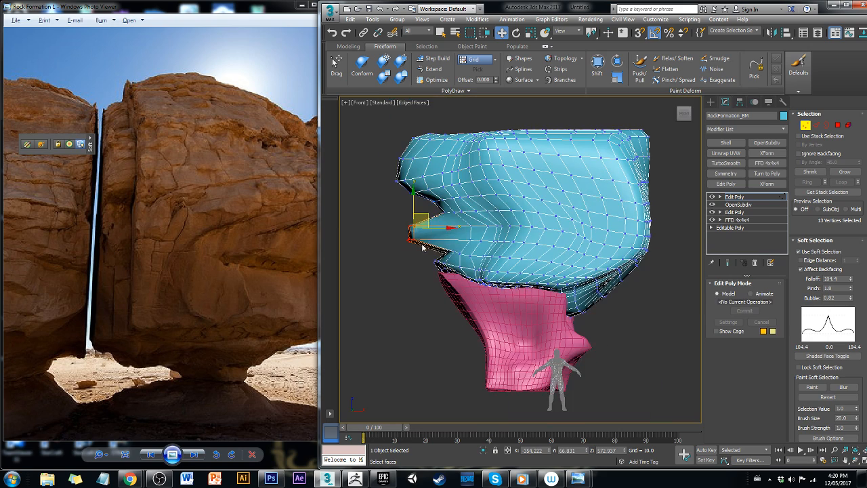
Push the selected recess vertices back inward along X to about -193 and pan the reference photo to the rock's overhanging side
left_click_drag(422, 248, 462, 251)
scroll(462, 251, "up", 2)
left_click_drag(302, 240, 96, 219)
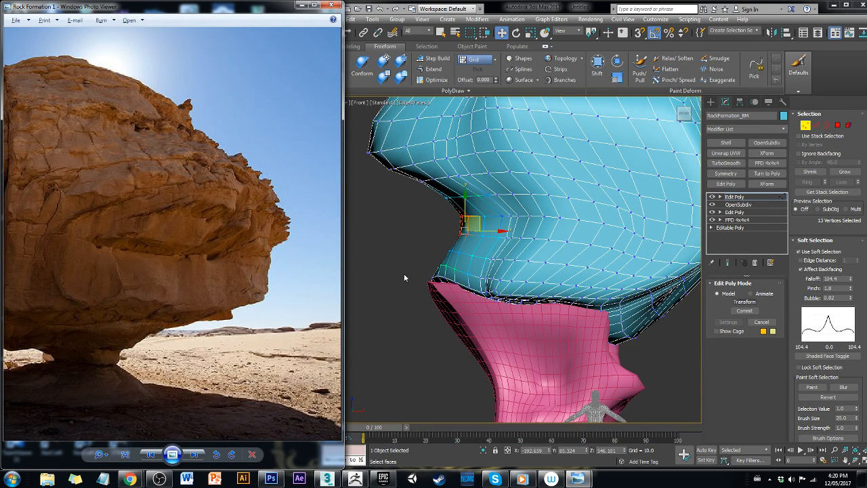
Select the vertices of the lower recess and rim just above the pedestal and pull them outward along negative X
left_click(397, 216)
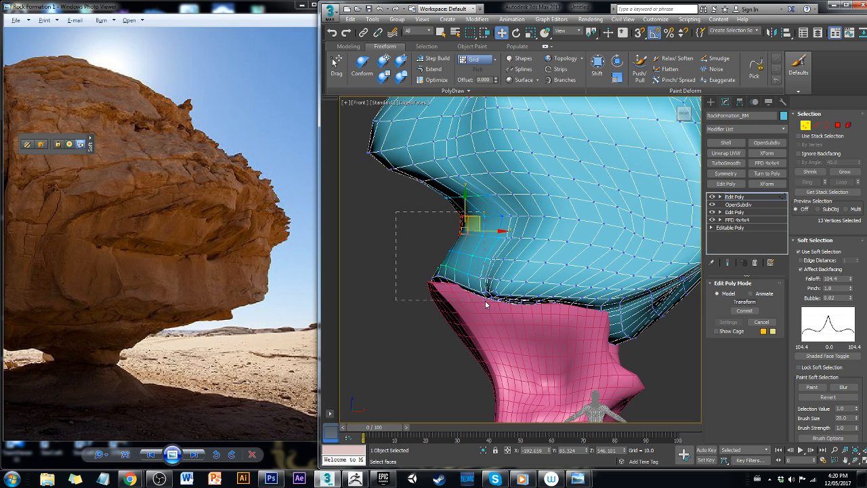
left_click_drag(491, 308, 489, 308)
left_click_drag(491, 252, 461, 247)
Select two neighbouring vertices on the front surface beside the recess, shift them along negative X, and clear the selection
left_click(456, 257)
left_click(494, 236)
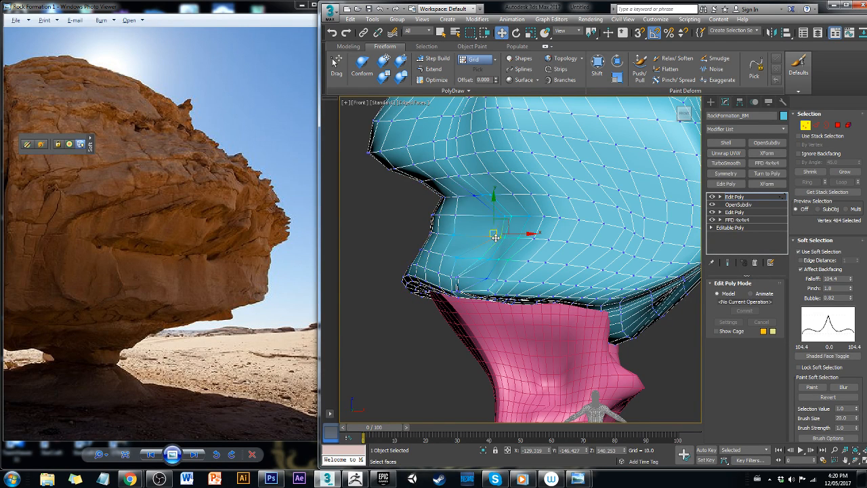
left_click(498, 216, "ctrl")
left_click_drag(515, 229, 482, 229)
middle_click_drag(437, 298, 496, 336, "alt")
scroll(509, 287, "down", 4)
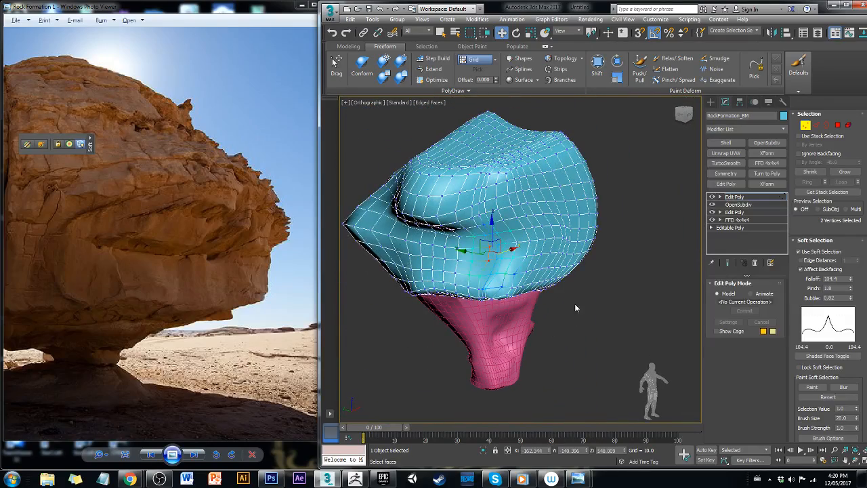
left_click(575, 307)
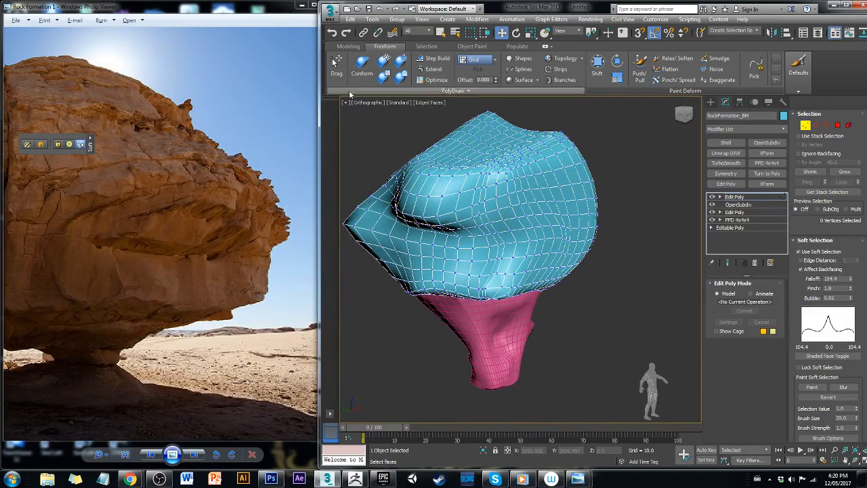
Smooth the upper rock's surface around the recess and bulges with the Relax Conform brush
left_click(400, 77)
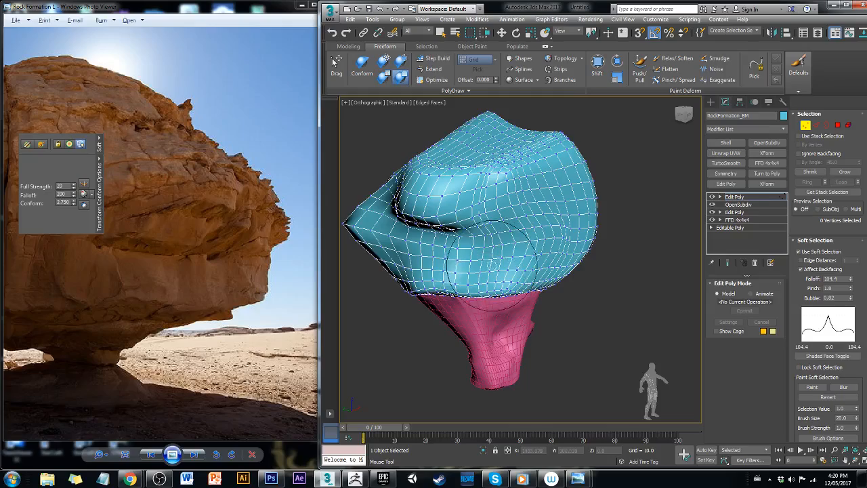
mouse_move(525, 206)
middle_mouse_down("alt")
mouse_move(537, 203)
mouse_move(454, 217)
mouse_move(562, 193)
mouse_move(672, 226)
mouse_move(657, 214)
mouse_move(515, 269)
middle_mouse_up("alt")
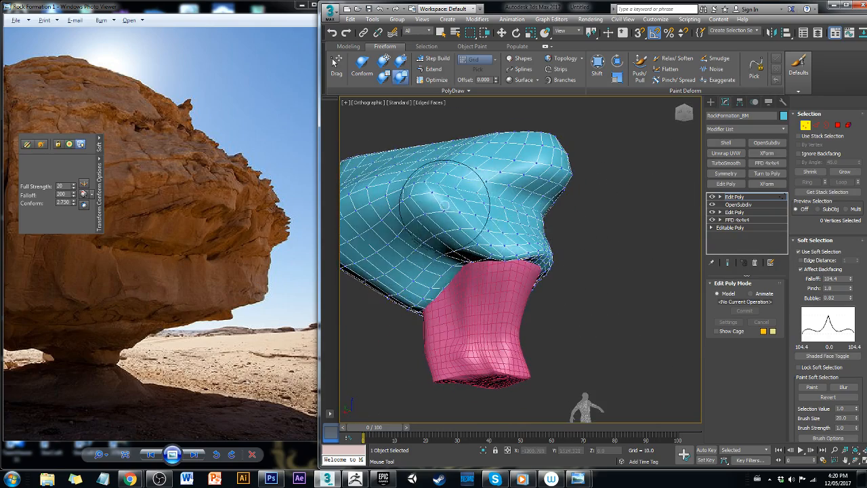
mouse_move(474, 184)
middle_mouse_down("alt")
mouse_move(494, 223)
mouse_move(550, 255)
mouse_move(615, 240)
mouse_move(633, 215)
mouse_move(480, 224)
middle_mouse_up("alt")
mouse_move(491, 159)
middle_mouse_down("alt")
mouse_move(589, 207)
mouse_move(538, 196)
mouse_move(519, 205)
middle_mouse_up("alt")
left_click_drag(541, 192, 605, 178)
mouse_move(615, 238)
middle_mouse_down("alt")
mouse_move(550, 172)
mouse_move(522, 252)
middle_mouse_up("alt")
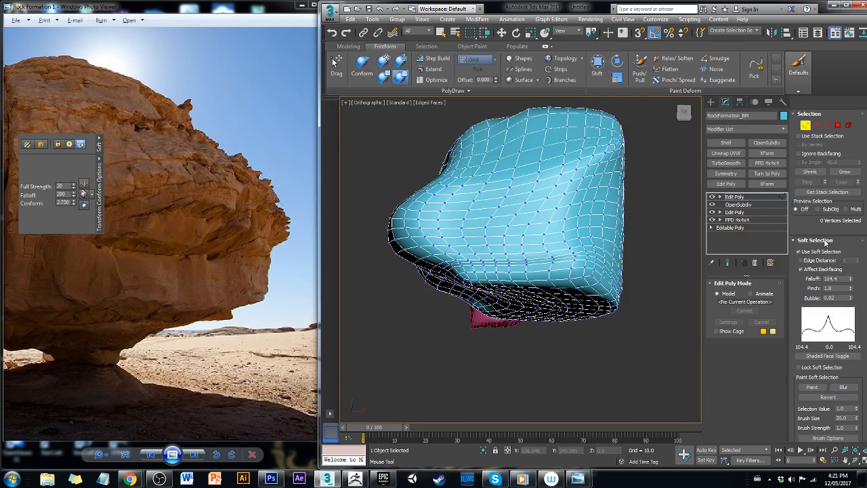
Collapse the Soft Selection settings, bring the Edit Geometry options into view, and turn off the conform brush
scroll(824, 222, "down", 2)
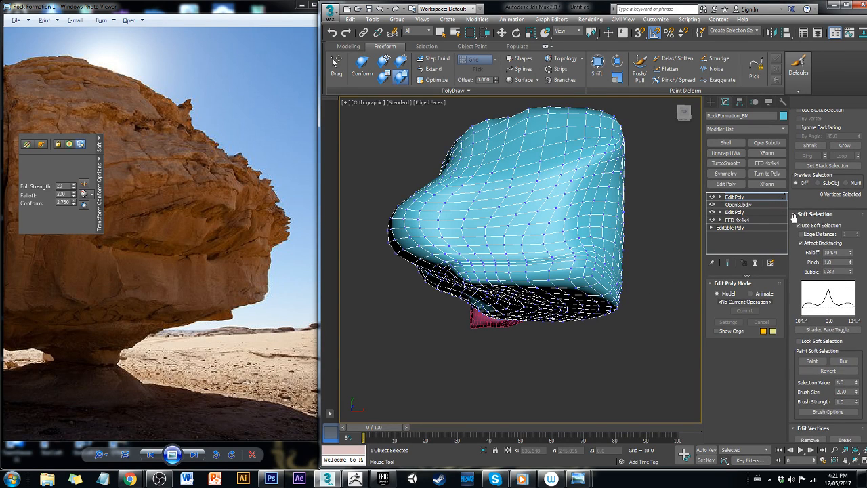
left_click(796, 216)
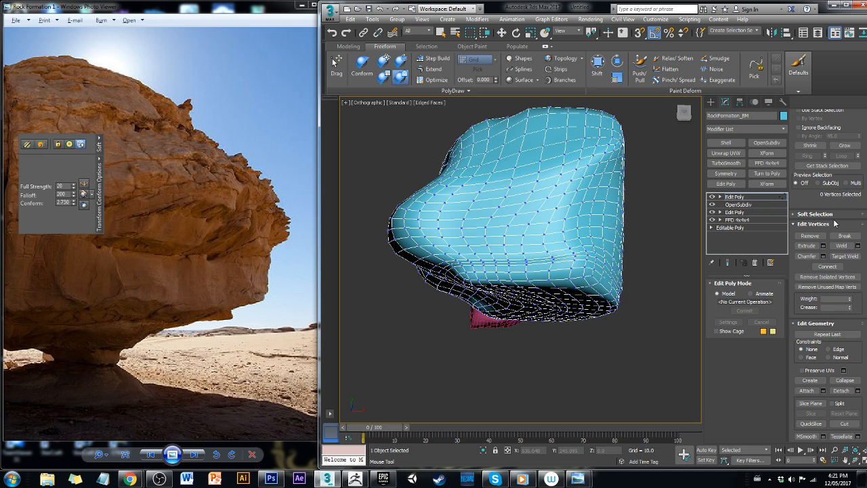
left_click_drag(835, 222, 827, 114)
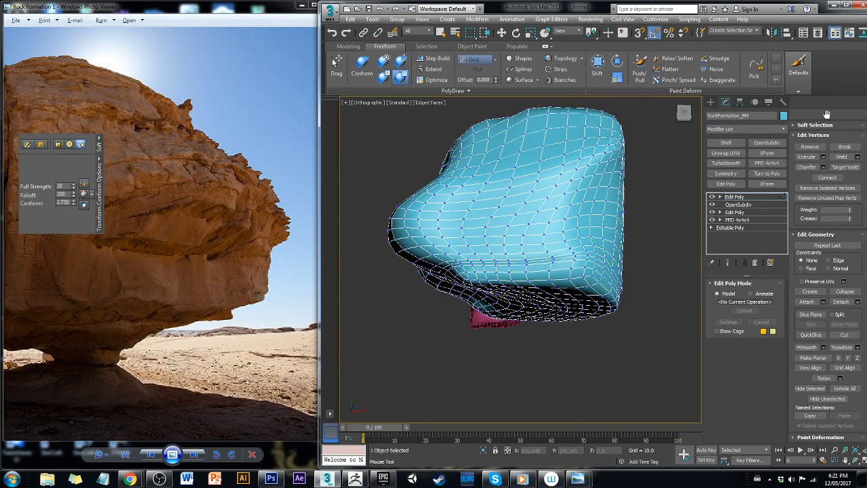
left_click(405, 76)
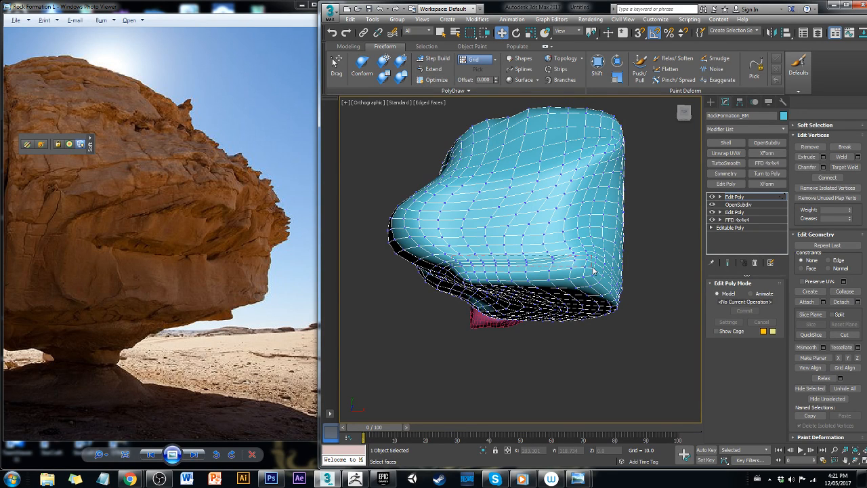
Select the closely spaced vertex rows along the upper rock's top edge and relax them to even out the mesh
left_click_drag(594, 269, 592, 270)
middle_click_drag(646, 317, 605, 267, "alt")
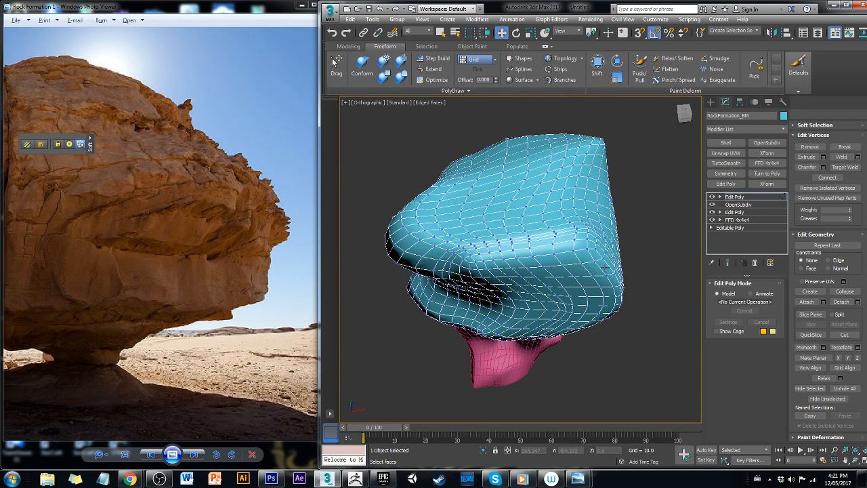
middle_click_drag(536, 263, 587, 253, "alt")
scroll(587, 253, "up", 5)
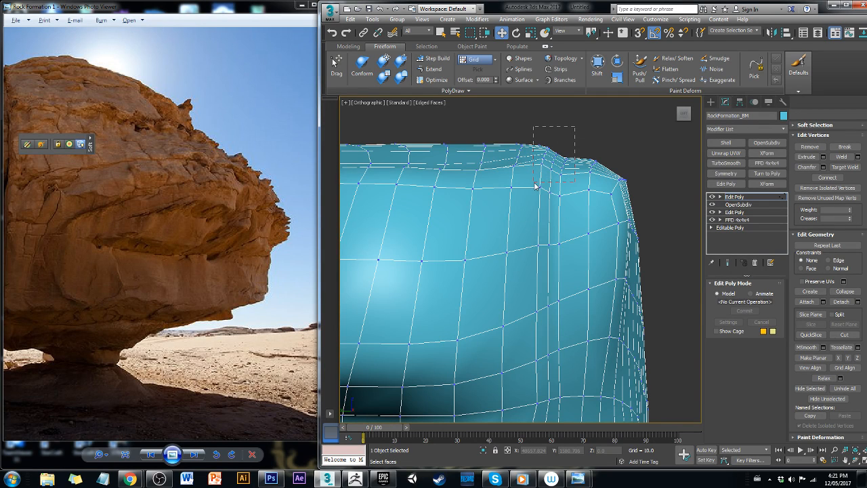
left_click_drag(535, 183, 533, 185)
middle_click_drag(540, 198, 399, 278, "alt")
middle_click_drag(399, 220, 437, 254, "alt")
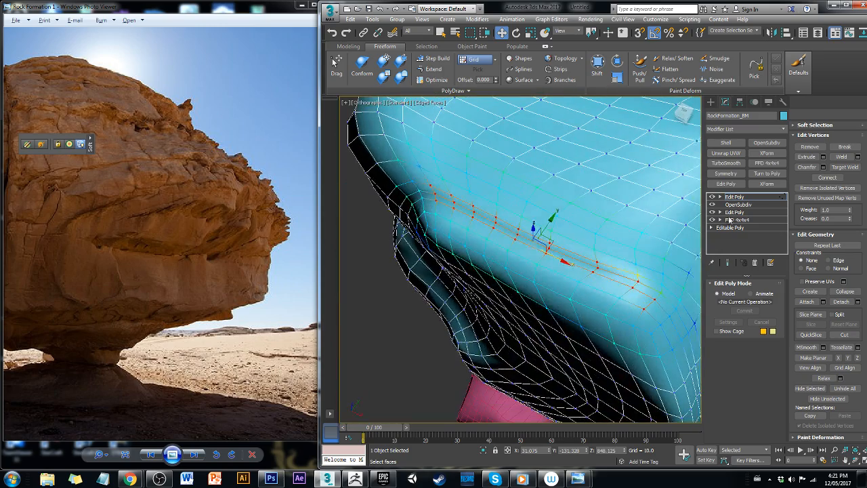
left_click(819, 346)
key("ctrl+z")
left_click(825, 380)
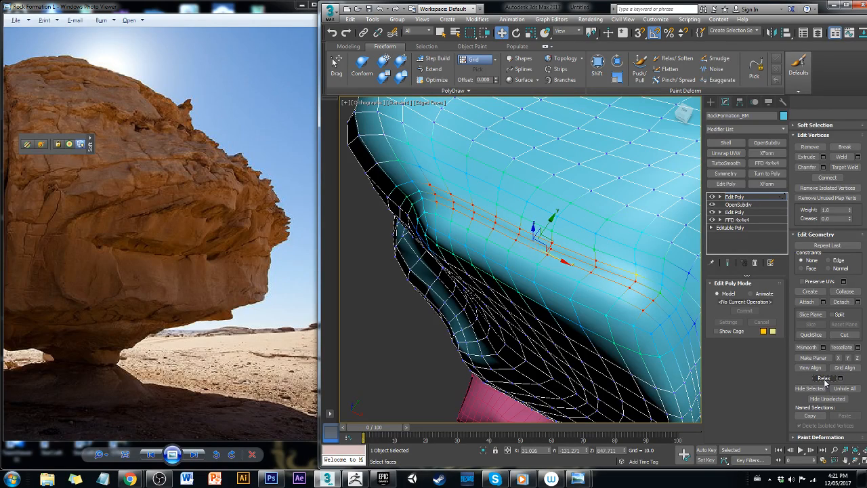
left_click(824, 381)
Select the crowded vertices on the upper rock's underside around the pedestal joint and relax them
middle_click_drag(521, 273, 621, 233, "alt")
scroll(623, 237, "down", 5)
middle_click_drag(632, 263, 425, 236, "alt")
scroll(615, 221, "up", 3)
scroll(424, 271, "up", 5)
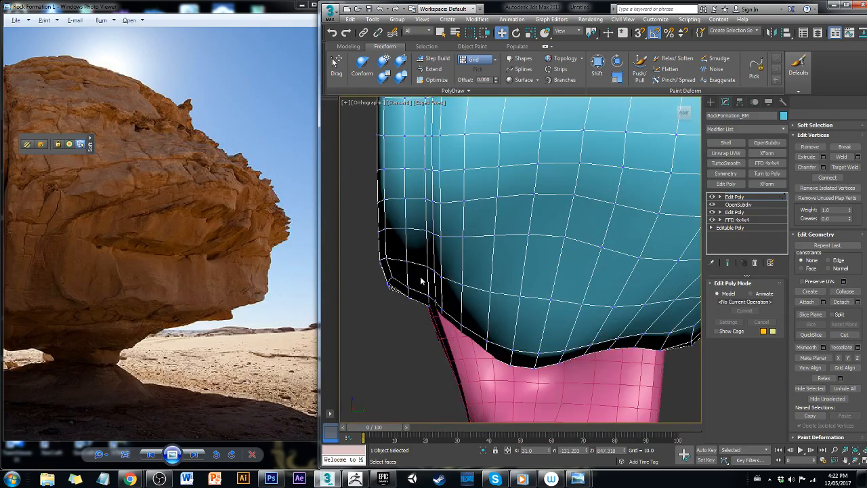
left_click(449, 291)
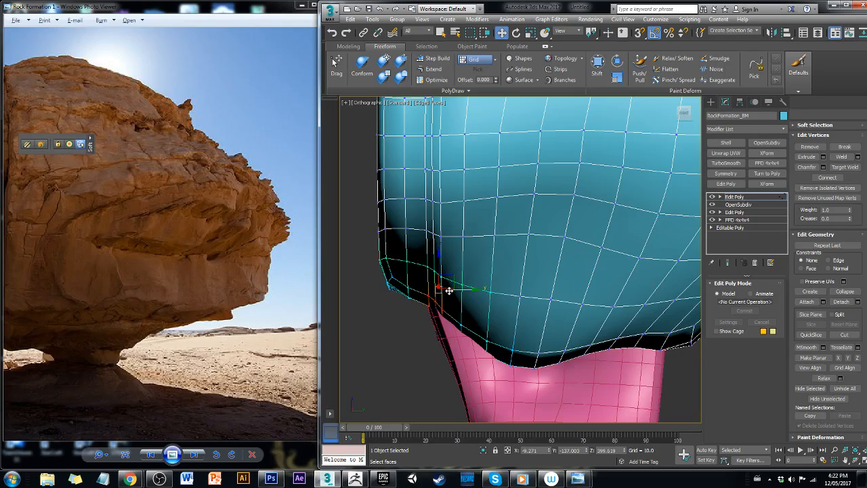
scroll(451, 290, "down", 5)
middle_click_drag(459, 291, 538, 298, "alt")
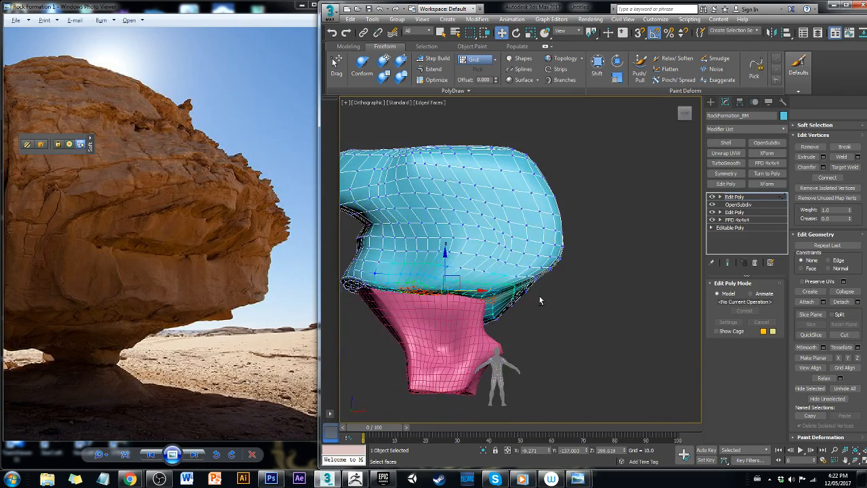
scroll(454, 334, "up", 5)
middle_click_drag(453, 334, 424, 195, "alt")
middle_click_drag(431, 308, 494, 279, "alt")
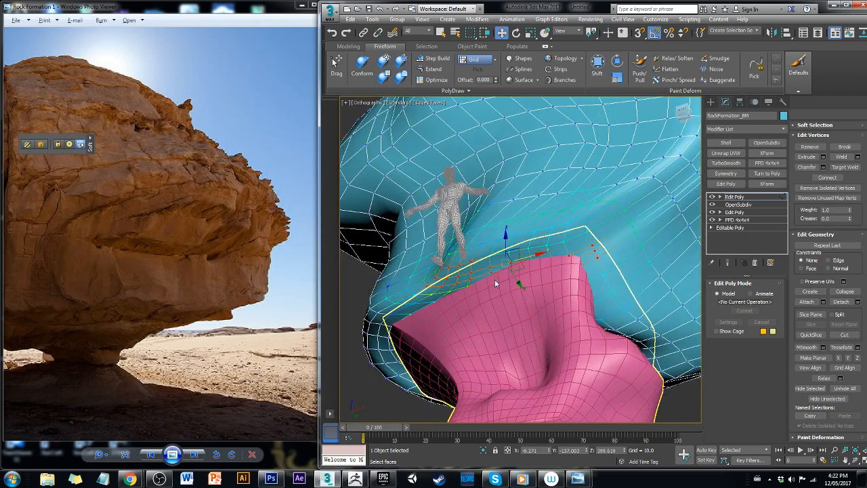
left_click(844, 304)
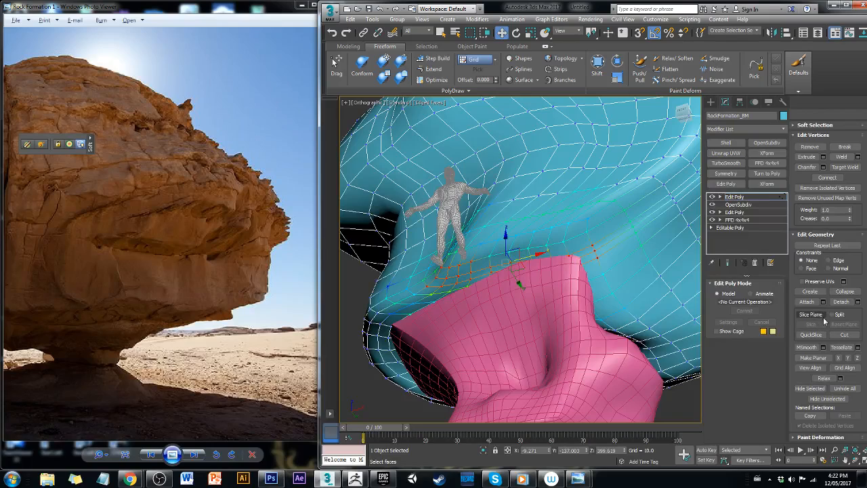
left_click(822, 378)
left_click(821, 379)
Clear the vertex selection and leave vertex editing on the top Edit Poly modifier, returning to the whole rock object
scroll(615, 298, "down", 6)
middle_click_drag(617, 270, 670, 288, "alt")
left_click(642, 169)
middle_click_drag(541, 271, 694, 240, "alt")
middle_click_drag(535, 255, 506, 256, "alt")
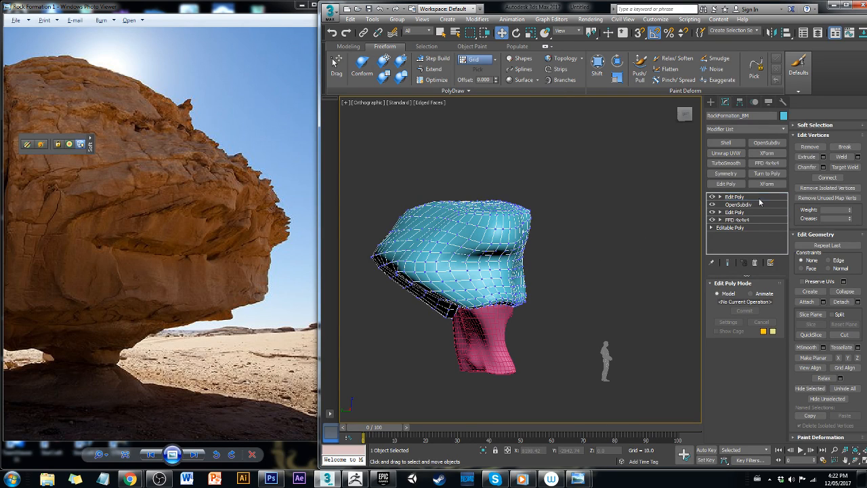
left_click(759, 197)
left_click(720, 196)
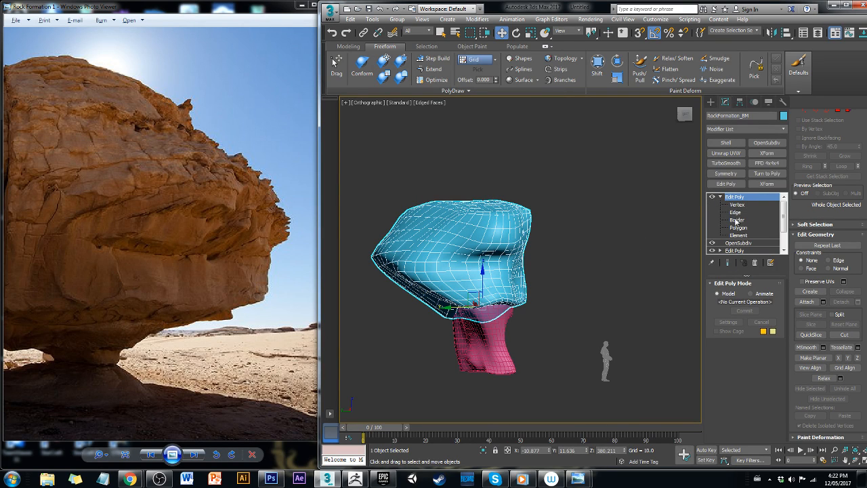
left_click(722, 197)
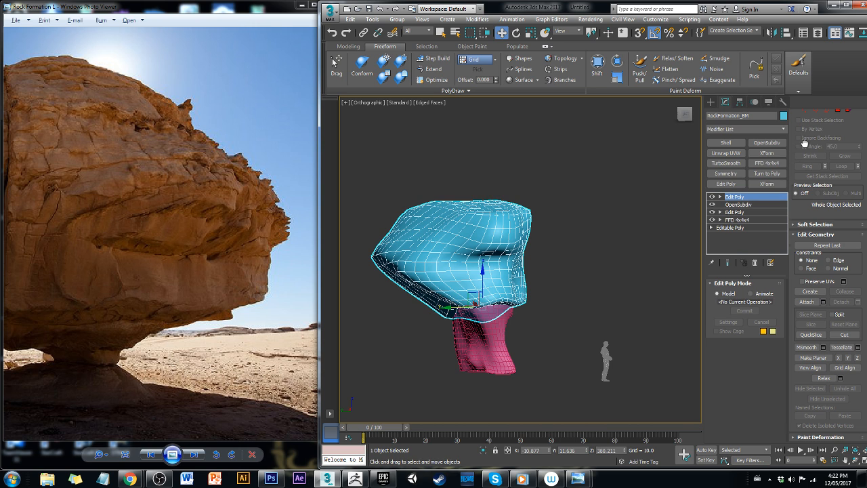
scroll(804, 143, "up", 1)
middle_click_drag(610, 204, 538, 218, "alt")
scroll(545, 218, "down", 4)
Select the pedestal and upper rock together and clone them along negative X as one copy named Master
left_click(496, 327)
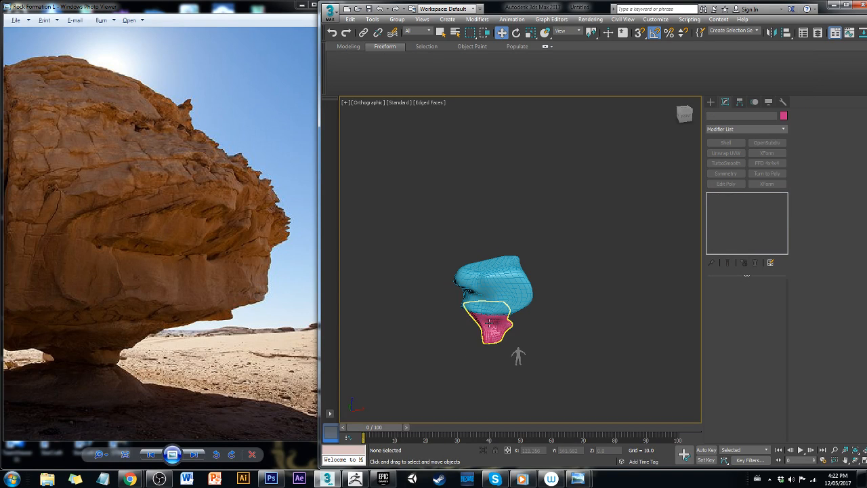
left_click(501, 279, "ctrl")
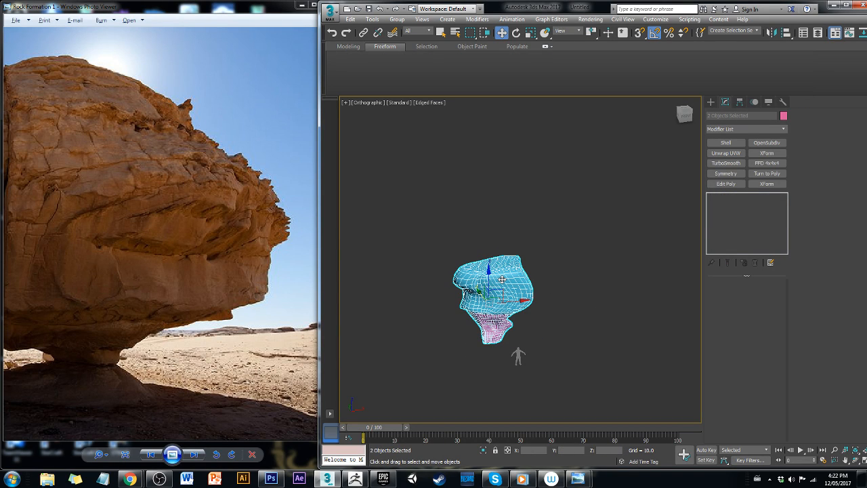
mouse_move(498, 303)
left_mouse_down("shift")
mouse_move(345, 305)
mouse_move(386, 308)
left_mouse_up("shift")
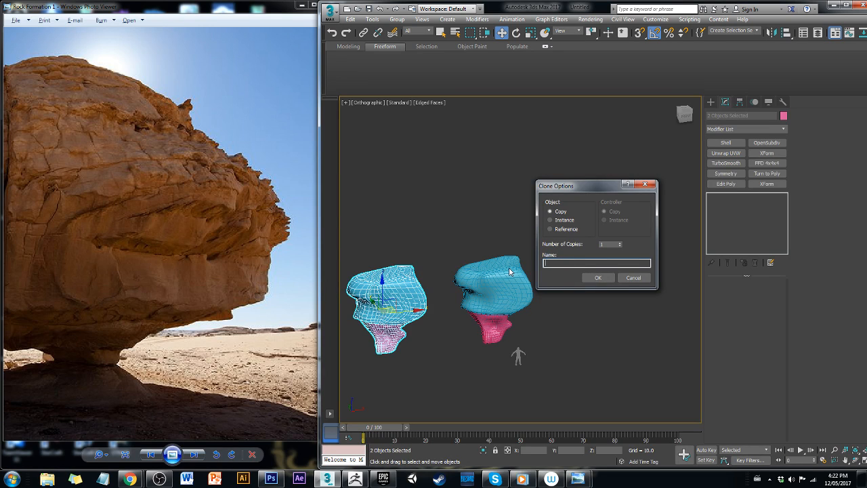
type("Master")
left_click(597, 277)
Select the original upper rock and pedestal and convert both to Editable Poly
left_click(504, 285)
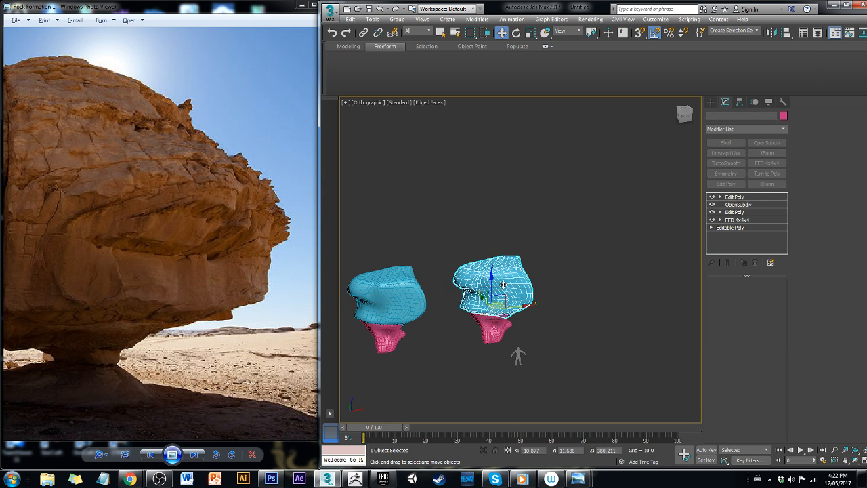
left_click(482, 338, "ctrl")
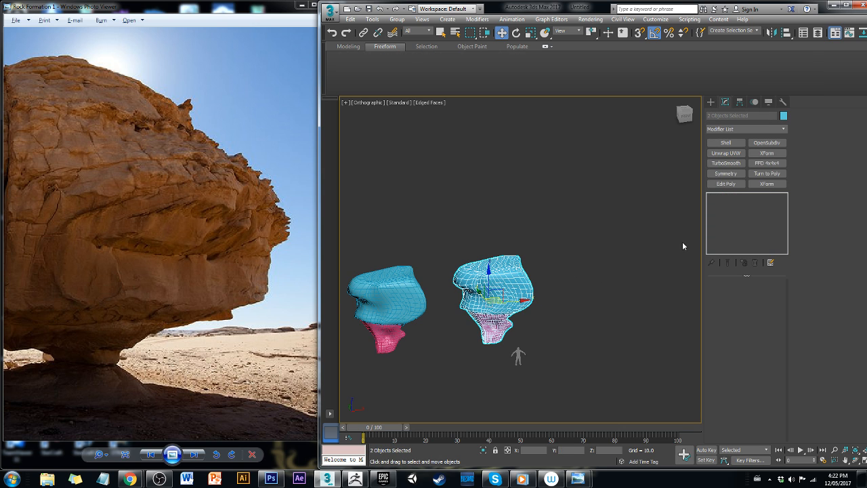
right_click(515, 257)
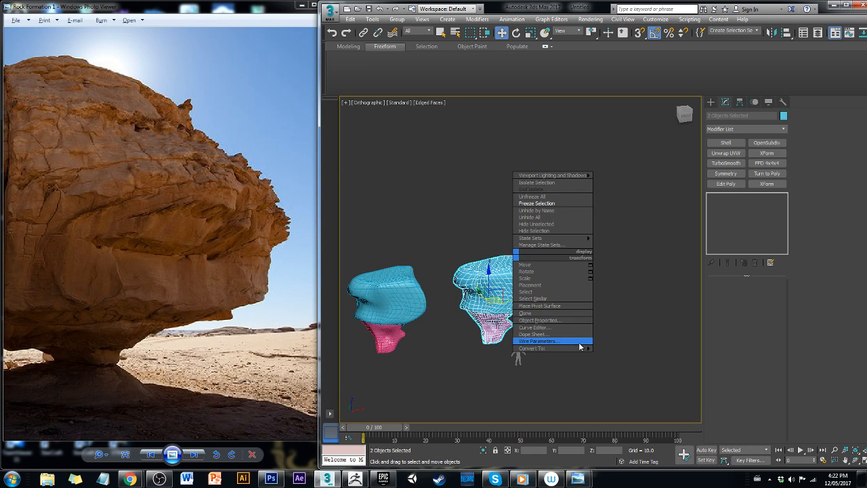
mouse_move(581, 348)
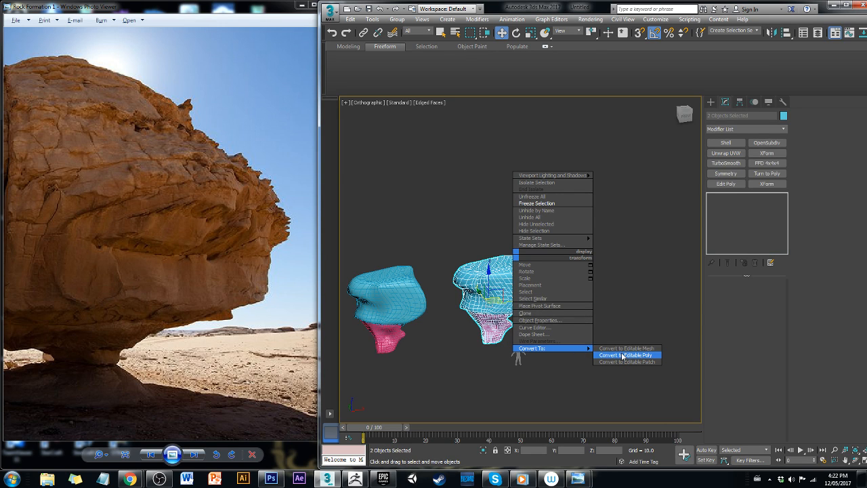
left_click(623, 354)
Attach the pedestal to the original upper rock so both form a single object
left_click(529, 268)
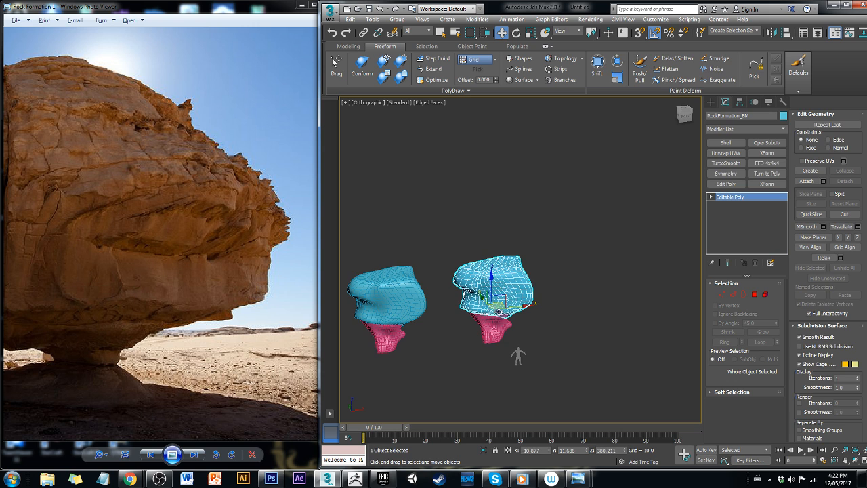
scroll(493, 322, "up", 4)
left_click(495, 333)
left_click(516, 263)
left_click(807, 181)
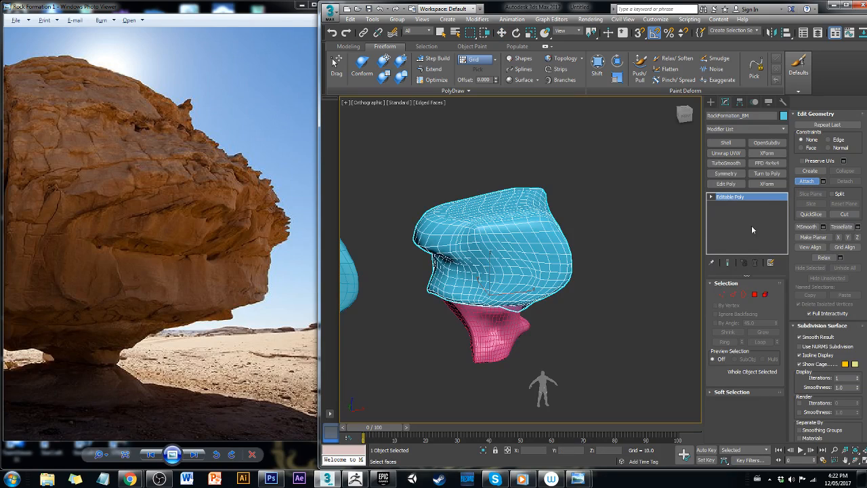
key("w")
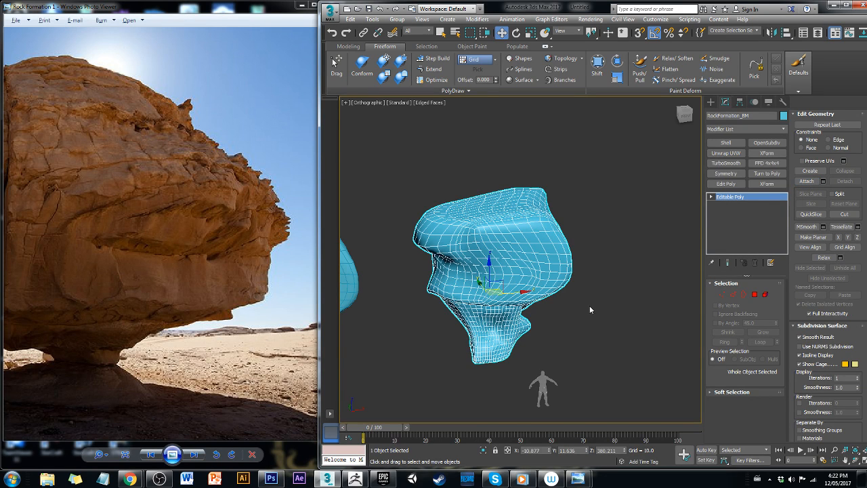
middle_click_drag(589, 305, 571, 269, "alt")
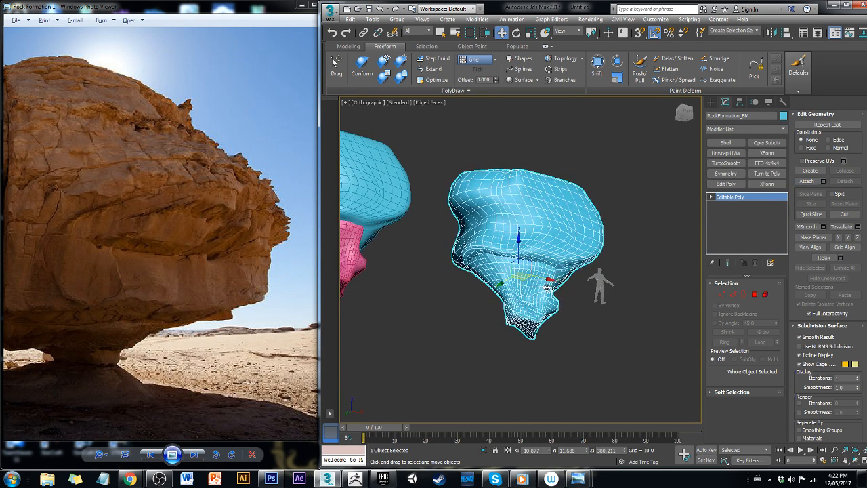
Alternately select the upper rock and pedestal elements of the merged mesh to check them, leaving element editing at the end
scroll(603, 303, "up", 5)
left_click(601, 316)
left_click(496, 270)
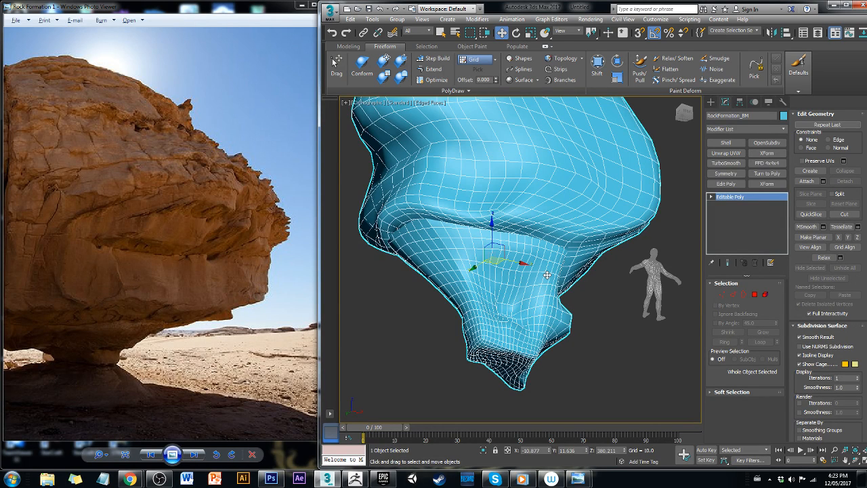
left_click(765, 294)
left_click(582, 169)
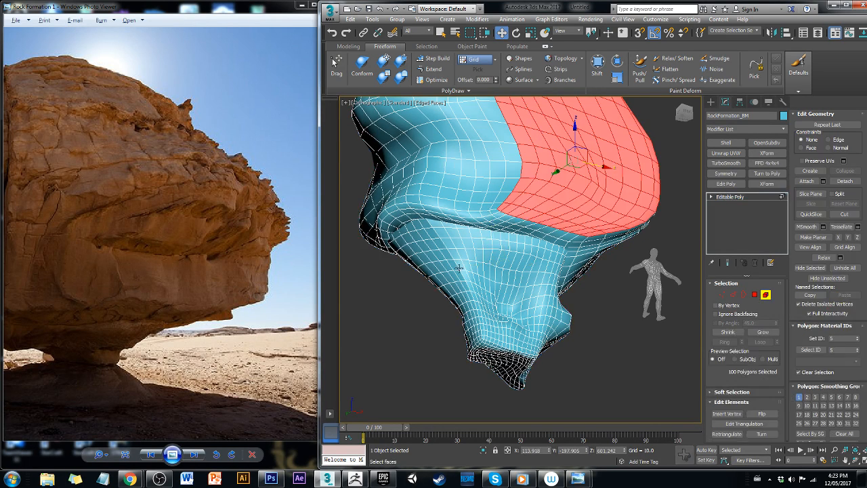
left_click(462, 261)
left_click(469, 199)
left_click(477, 265)
left_click(491, 221)
left_click(491, 259)
left_click(493, 216)
left_click(492, 260)
left_click(488, 221)
left_click(476, 254)
middle_click_drag(480, 273, 482, 313, "alt")
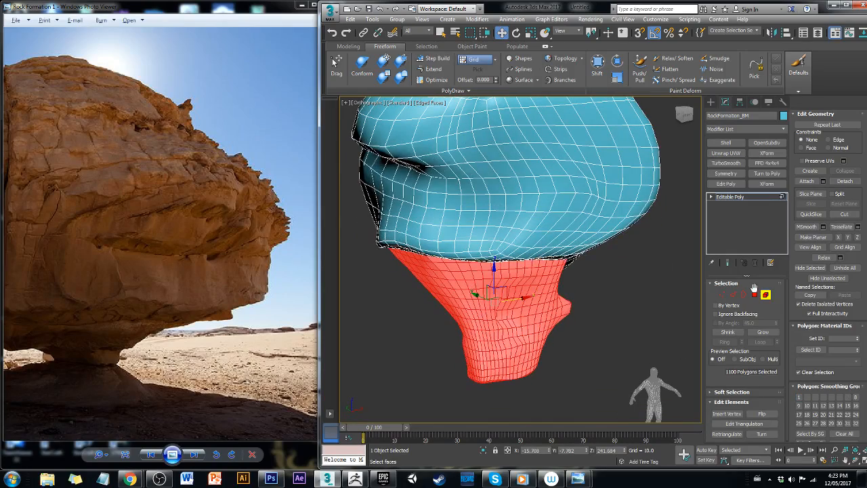
left_click(765, 294)
key("z")
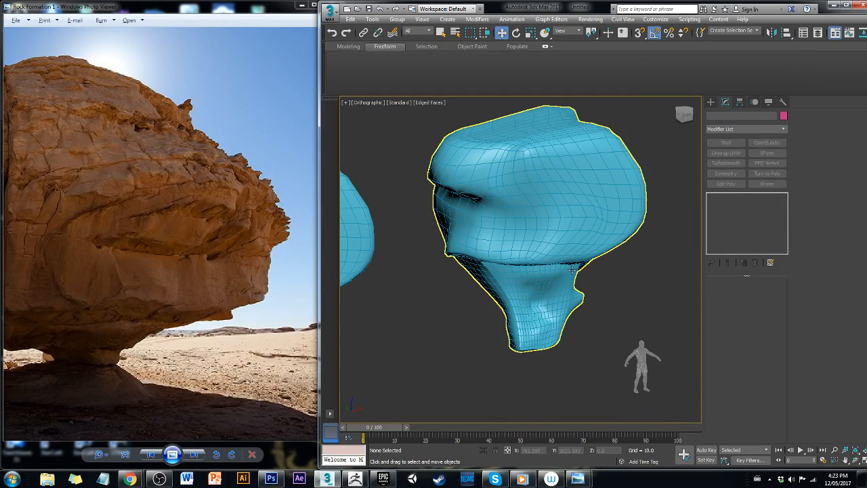
Select the merged rock and set its X and Y positions to 0
left_click(589, 305)
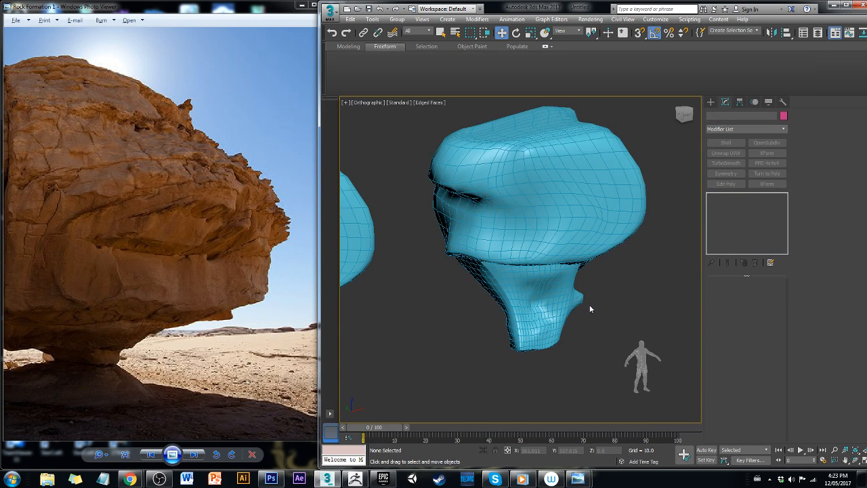
scroll(580, 305, "down", 5)
left_click(581, 302)
middle_click_drag(580, 280, 579, 313, "alt")
scroll(577, 315, "up", 3)
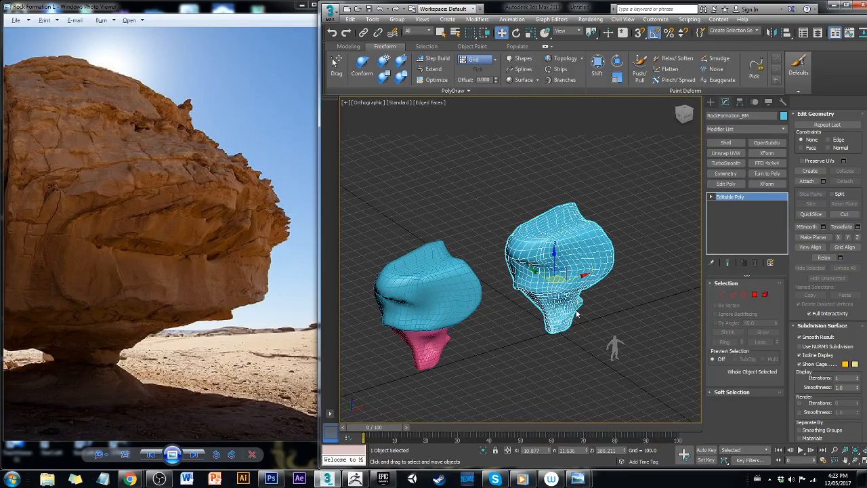
right_click(545, 450)
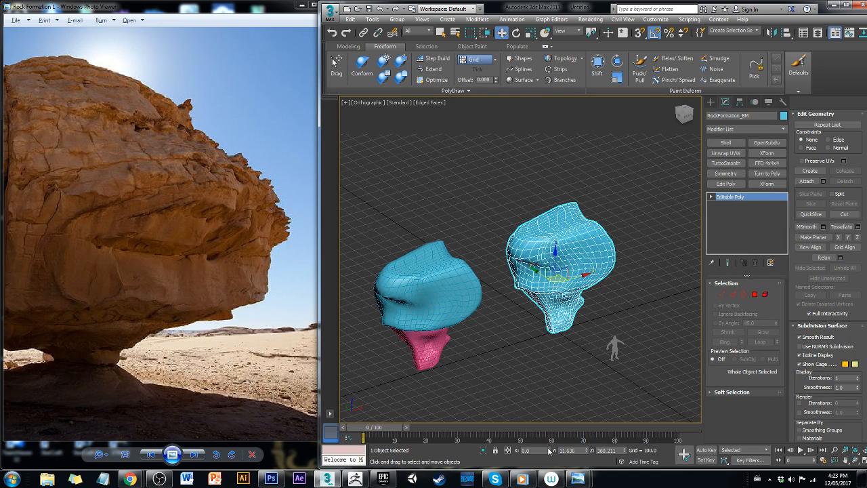
right_click(587, 451)
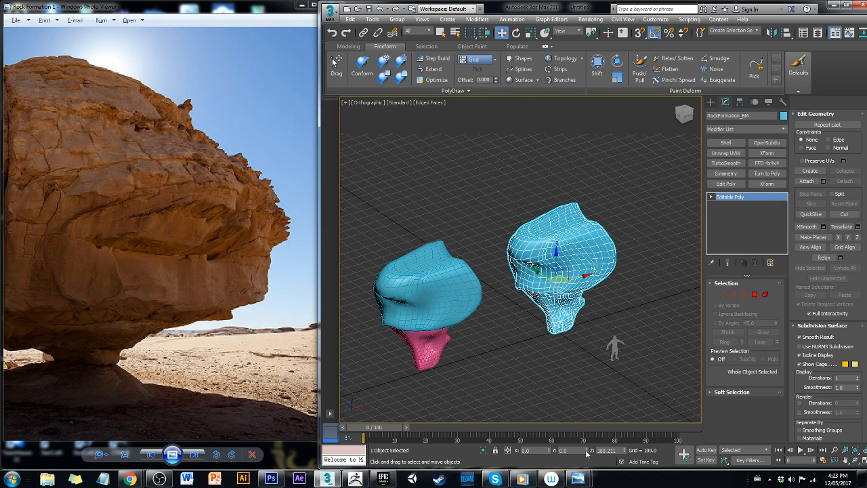
Position the merged rock vertically at Z about 378 so the pedestal's base sits near the grid
right_click(624, 451)
left_click_drag(557, 310, 556, 262)
middle_click_drag(557, 353, 549, 327, "alt")
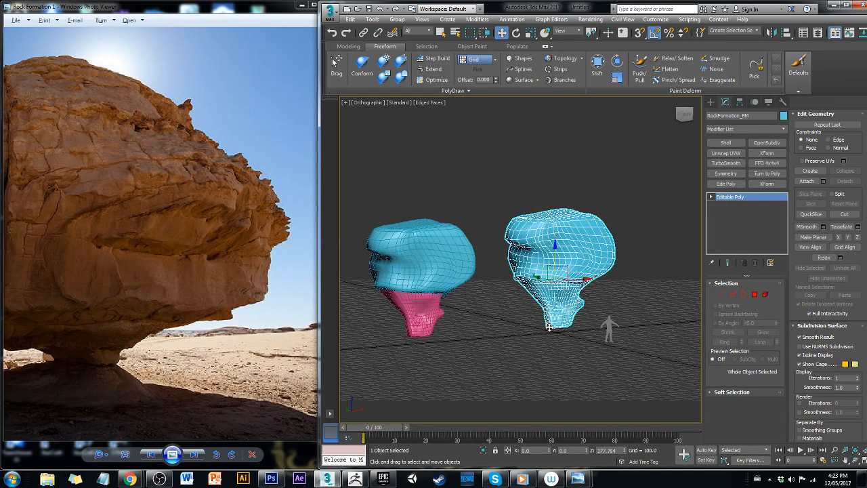
right_click(624, 451)
middle_click_drag(595, 309, 605, 327, "alt")
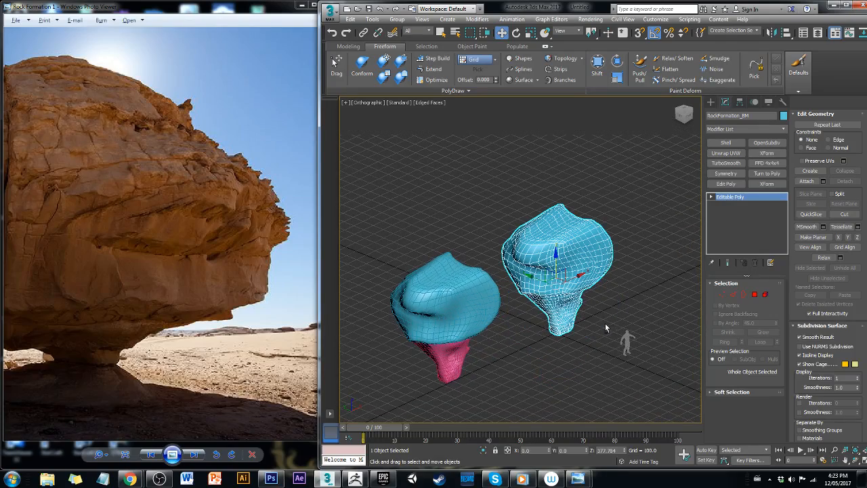
Enable pivot-only adjustment for the merged rock, configure snapping to vertices, and turn 3D snapping on
left_click(739, 102)
left_click(745, 163)
middle_click_drag(588, 274, 552, 250, "alt")
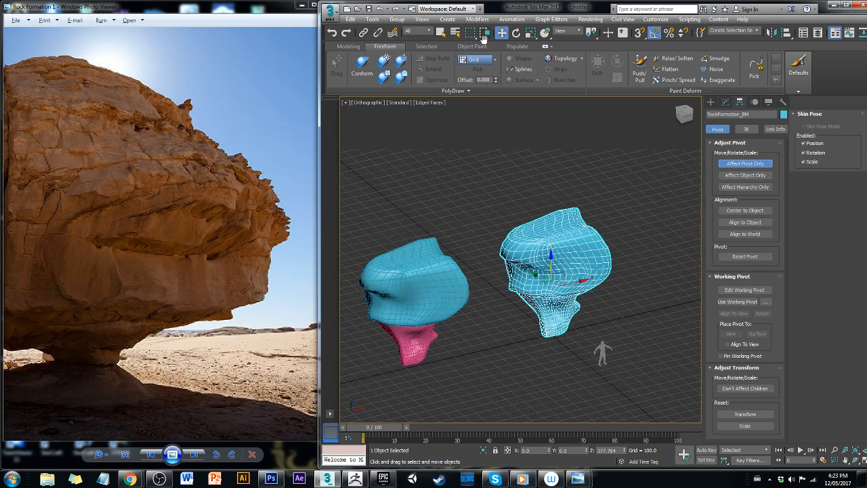
right_click(655, 34)
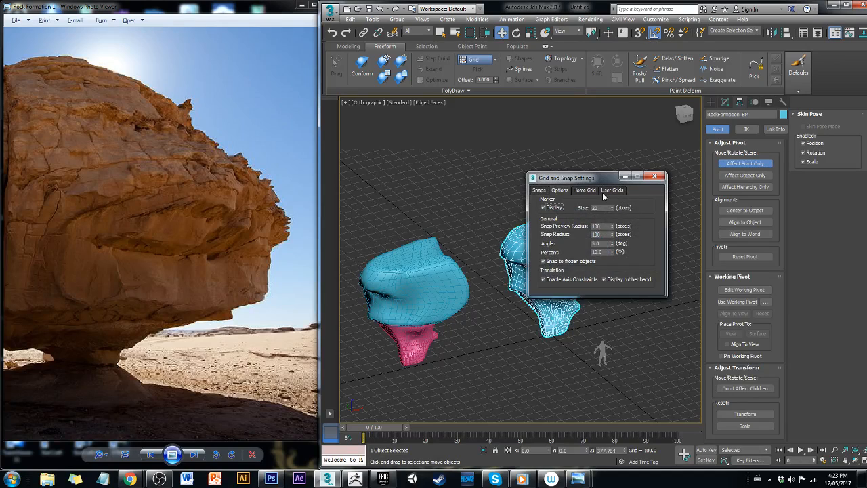
left_click(541, 192)
left_click(543, 238)
left_click(543, 221)
left_click(554, 223)
left_click(554, 240)
left_click(655, 179)
middle_click_drag(563, 308, 554, 296, "alt")
key("s")
Move the merged rock's pivot down from mid-body to about grid level beneath the pedestal and check it from the front
middle_click_drag(551, 241, 547, 174)
scroll(547, 174, "up", 8)
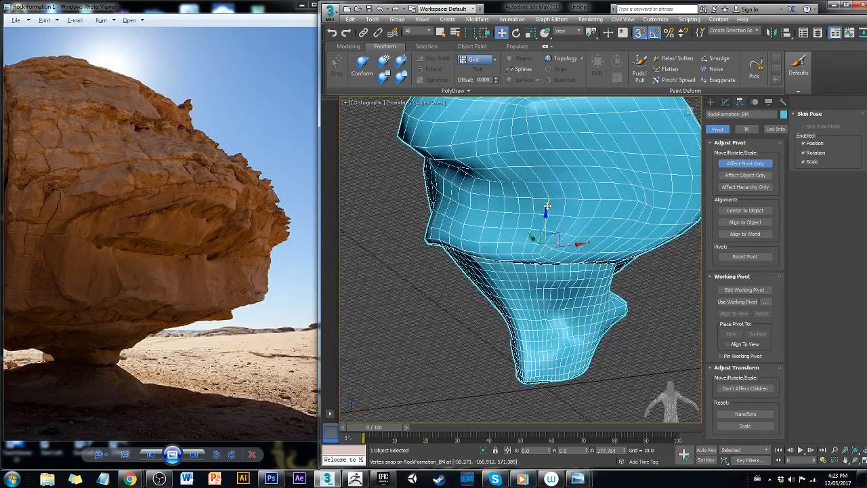
left_click_drag(544, 228, 553, 389)
middle_click_drag(555, 382, 692, 255, "alt")
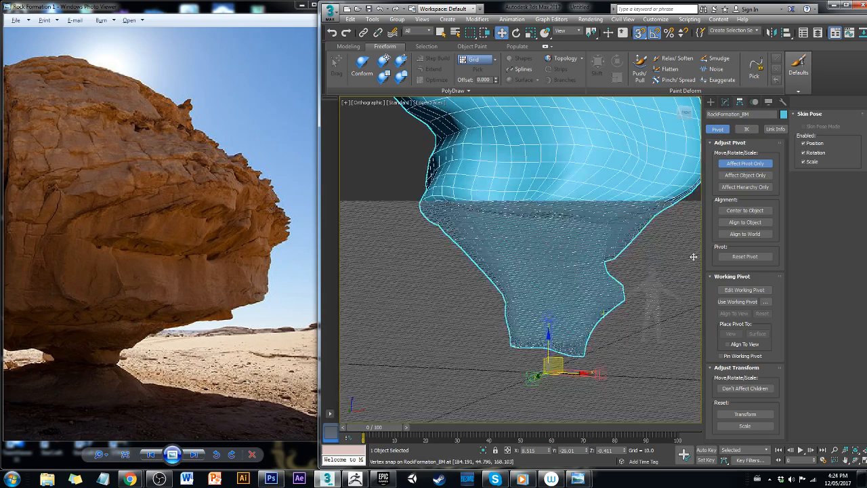
left_click(684, 113)
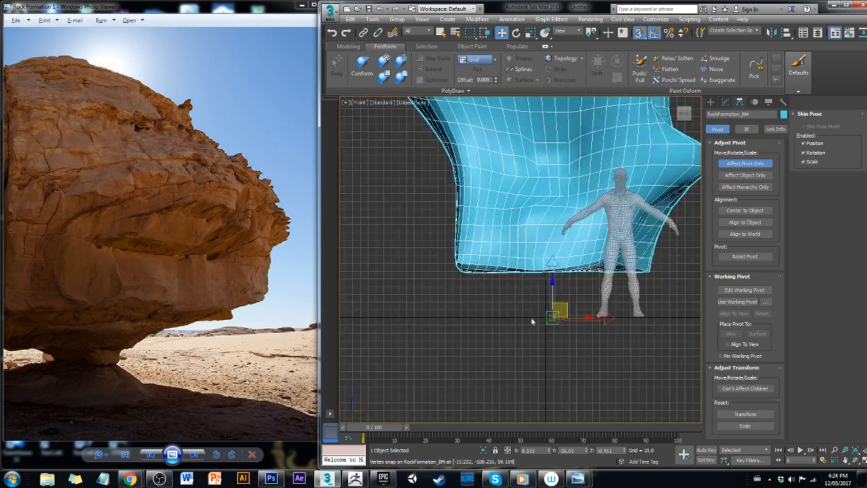
In the front view, snap the rock's pivot to the pedestal's bottom edge and finish pivot-only adjustment
scroll(550, 295, "up", 5)
left_click_drag(557, 356, 543, 229)
scroll(562, 226, "down", 3)
key("ctrl+z")
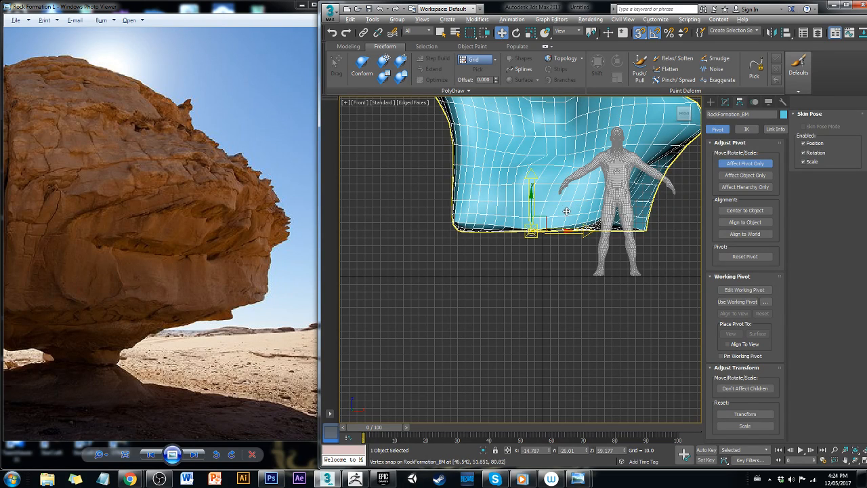
left_click_drag(532, 211, 472, 231)
mouse_move(557, 230)
left_mouse_down()
mouse_move(564, 232)
mouse_move(531, 232)
mouse_move(560, 231)
left_mouse_up()
left_click(743, 166)
Set the merged rock's Z position to 0 so its base rests on the grid
middle_click_drag(605, 217, 580, 339, "alt")
right_click(627, 451)
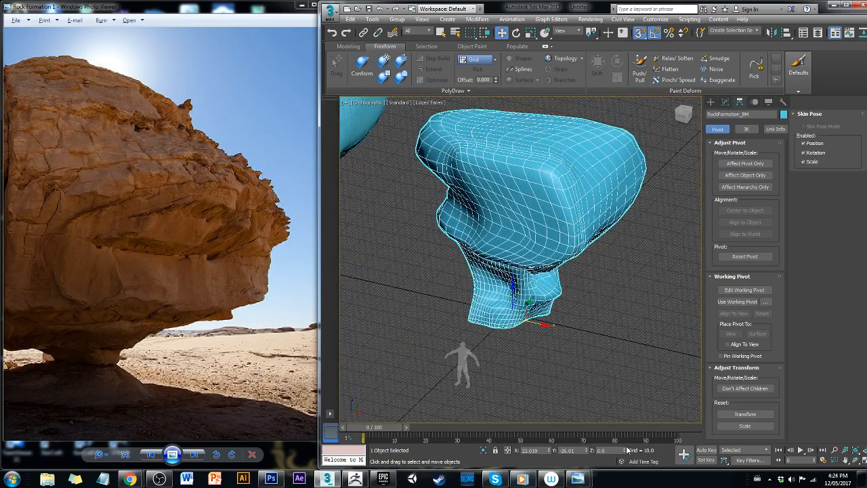
left_click(612, 319)
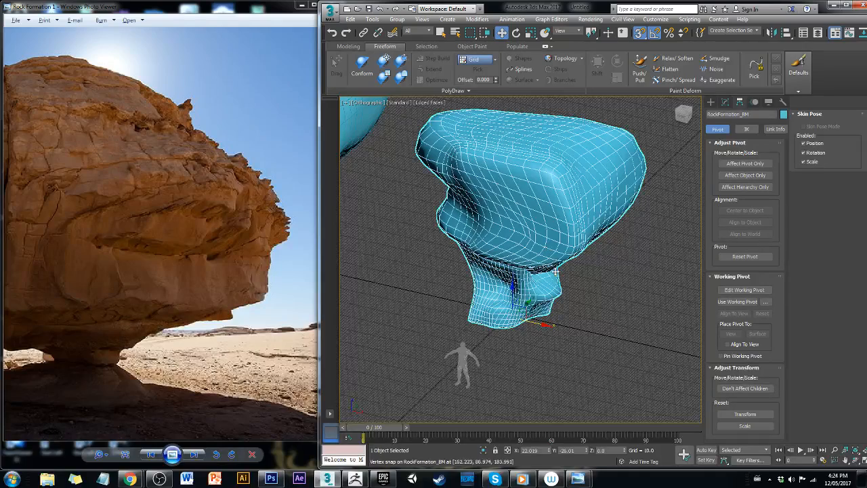
left_click(560, 235)
Start exporting only the selected rock and browse to the Tutorials\Rocks folder inside Every1Games on the E: drive
left_click(330, 10)
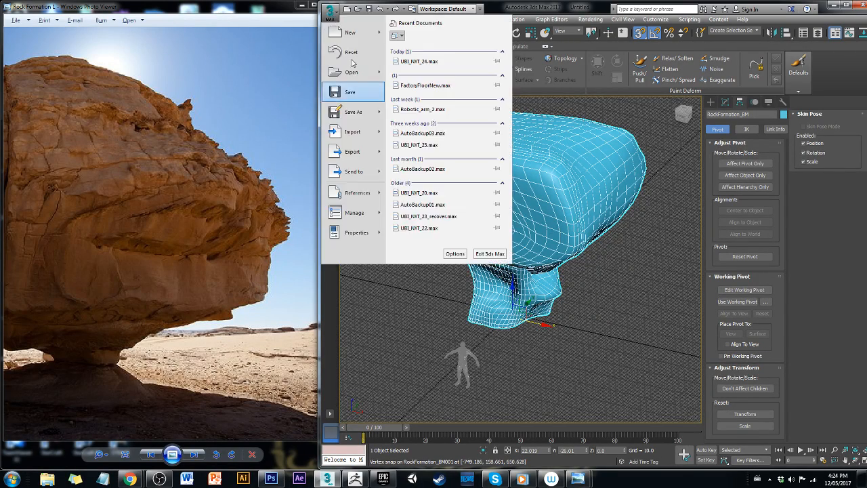
mouse_move(364, 150)
left_click(413, 74)
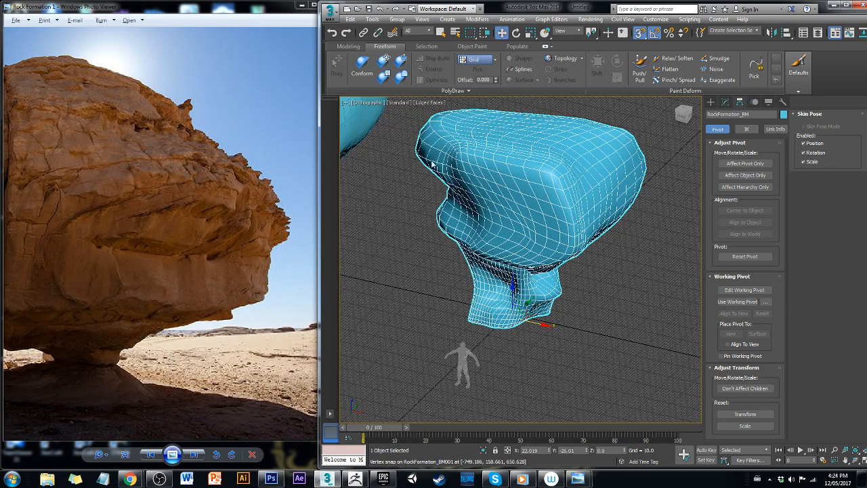
left_click_drag(474, 9, 273, 45)
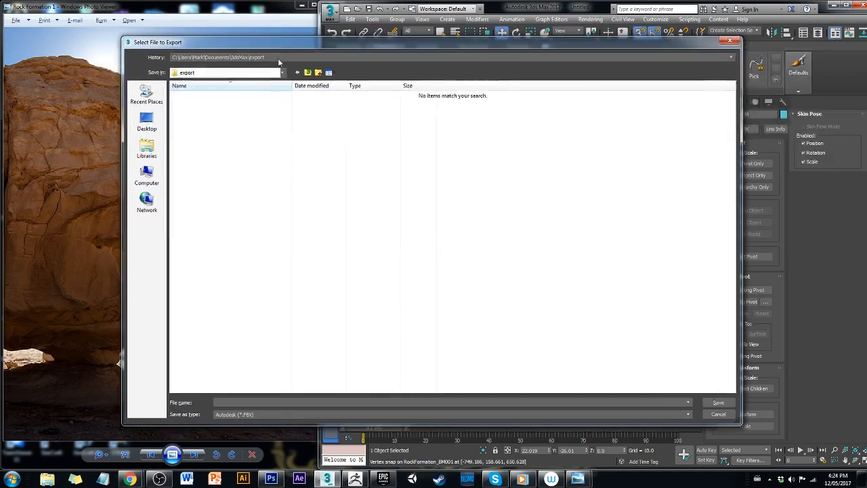
left_click(279, 54)
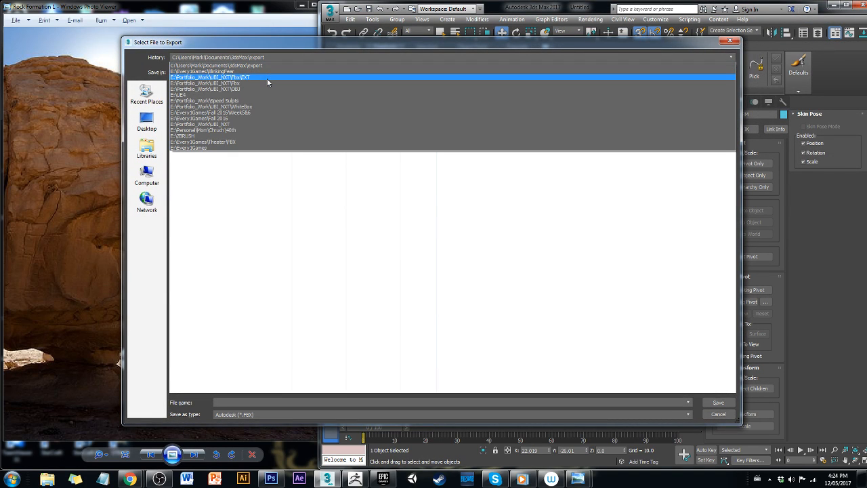
left_click(267, 71)
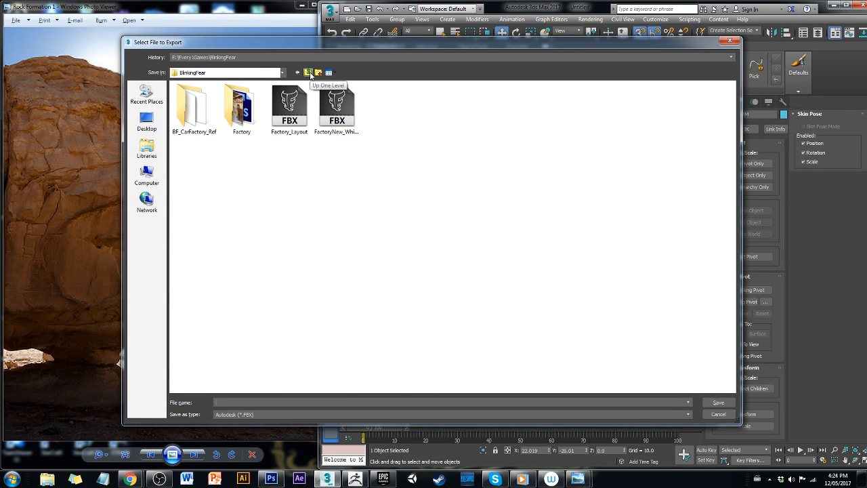
left_click(308, 73)
left_click(308, 73)
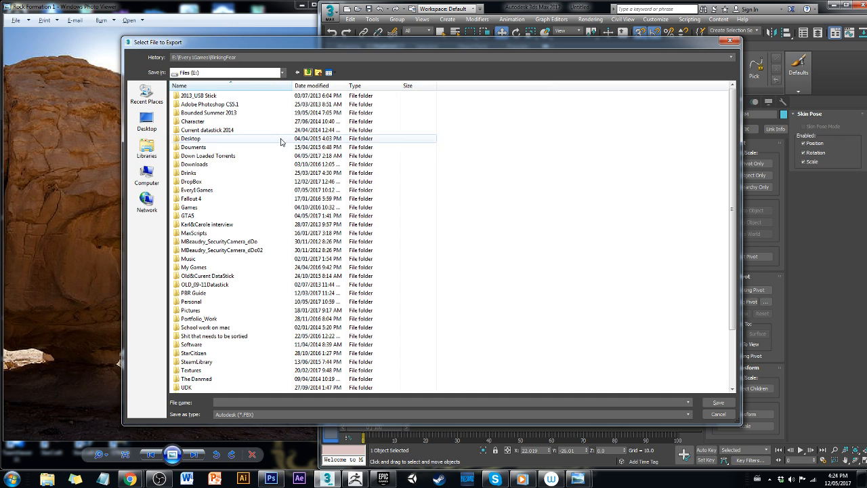
double_click(248, 191)
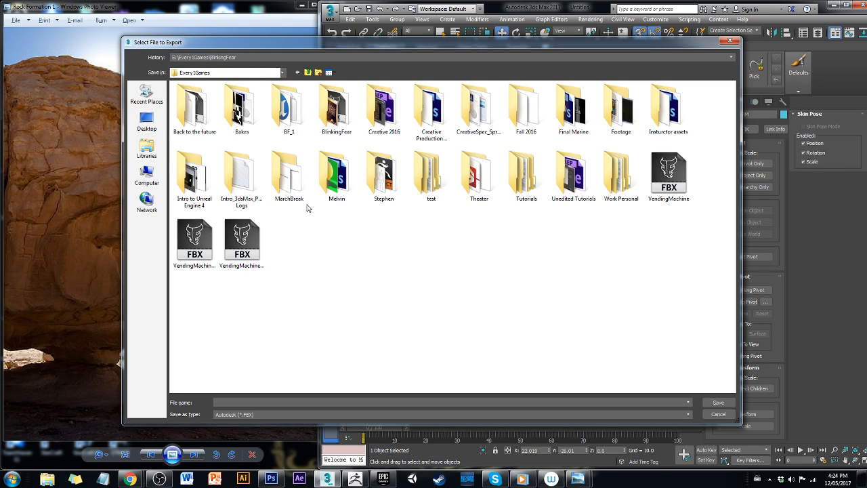
left_click(519, 172)
double_click(519, 173)
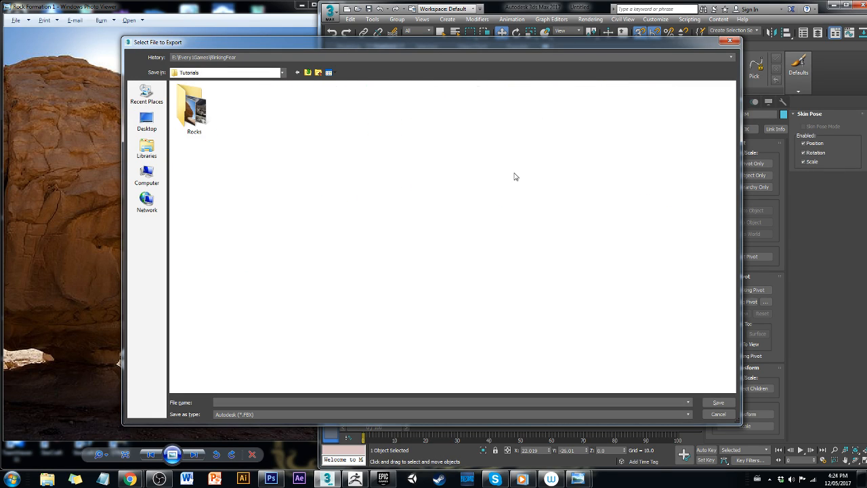
double_click(193, 107)
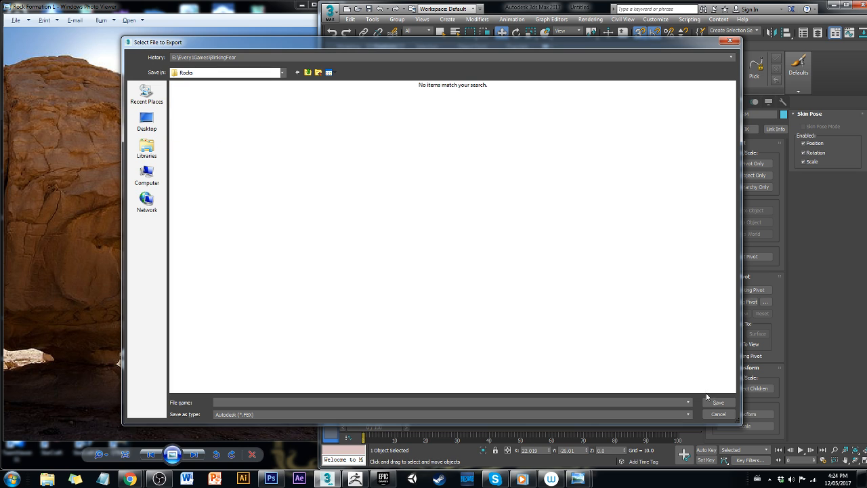
Choose the gw::OBJ-Exporter (*.OBJ) format, name the export file RockF, and save it
left_click(504, 414)
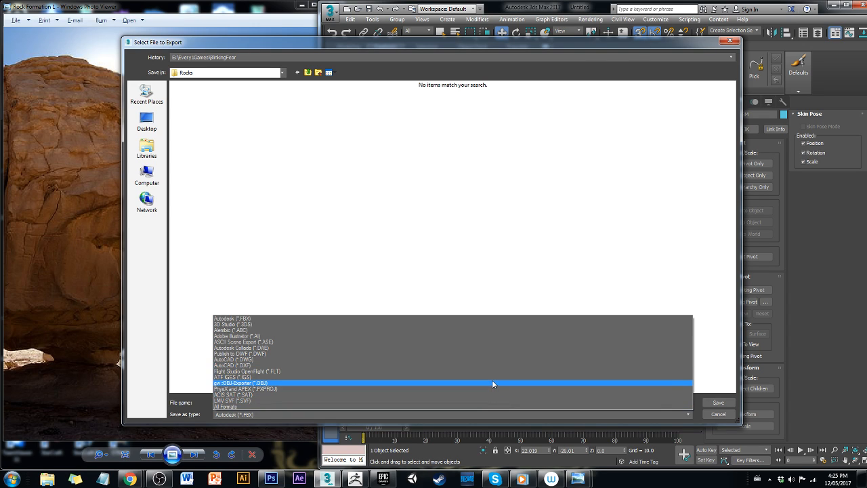
left_click(492, 383)
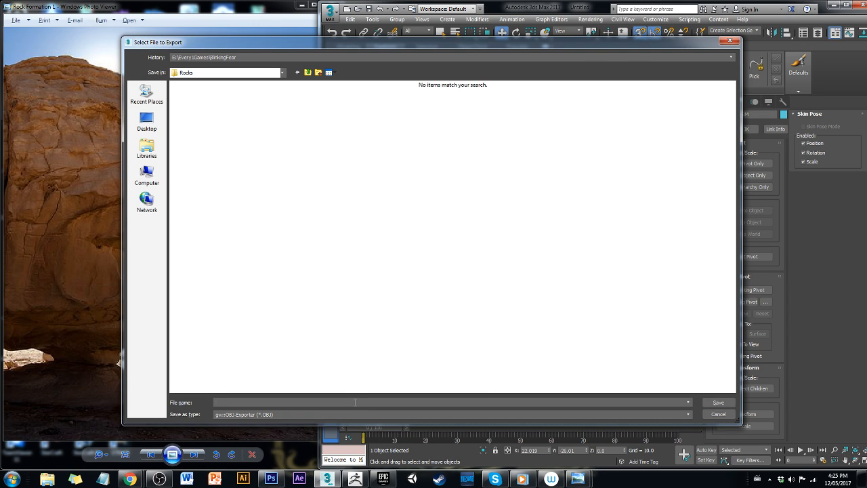
left_click(355, 402)
type("RockF")
left_click(718, 402)
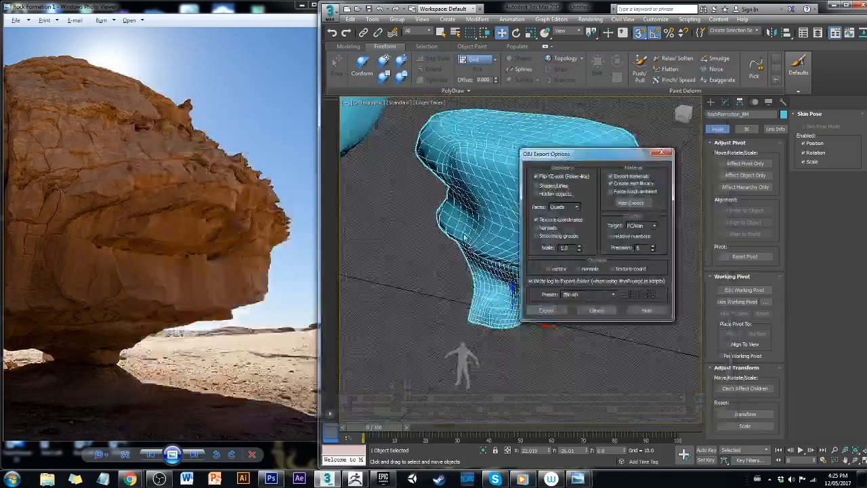
Apply the ZBrush preset to the OBJ export options, export the rock, and close the export statistics
left_click(604, 294)
left_click(586, 302)
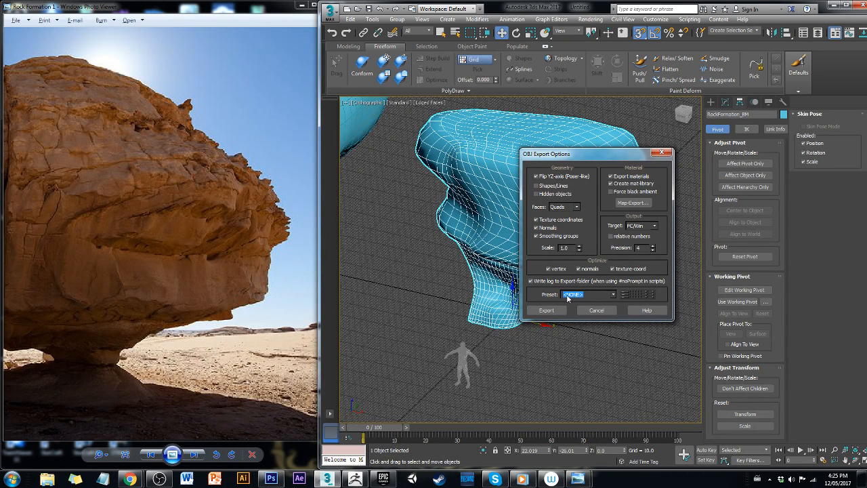
left_click(575, 294)
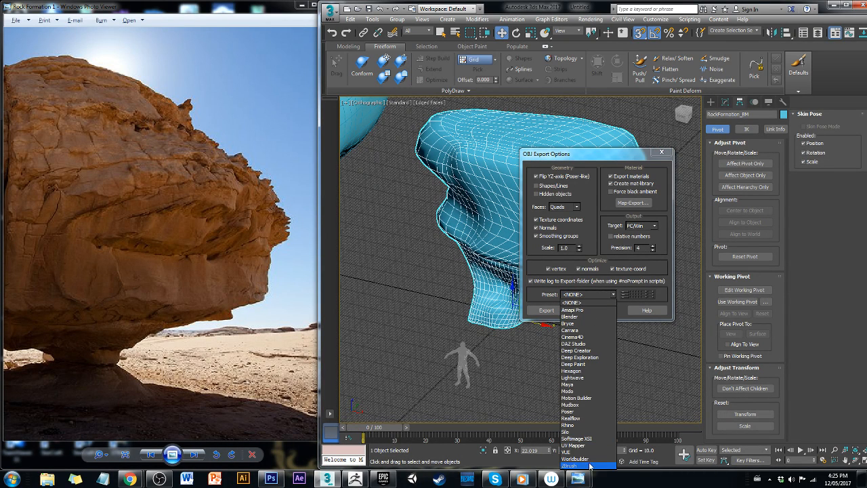
left_click(615, 296)
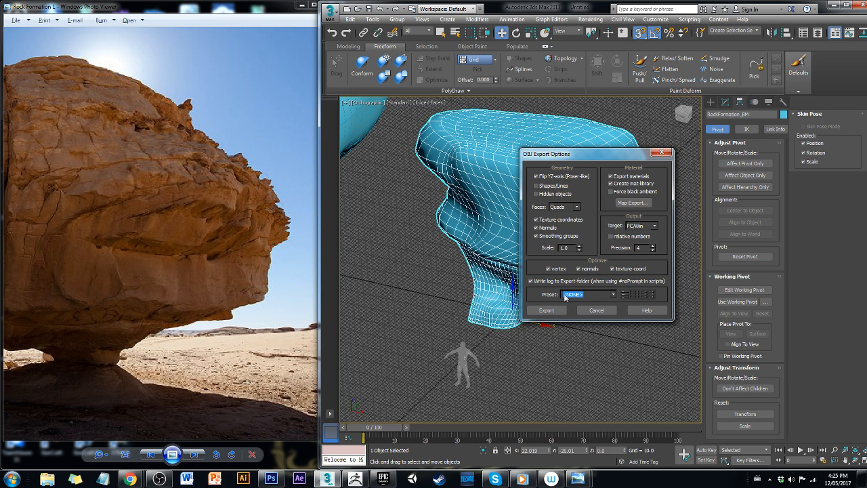
left_click(588, 296)
left_click(580, 467)
left_click(547, 310)
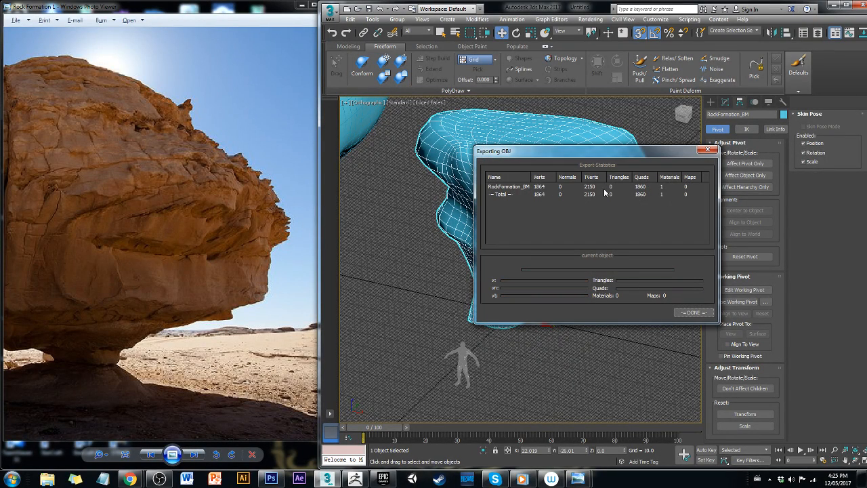
left_click(694, 312)
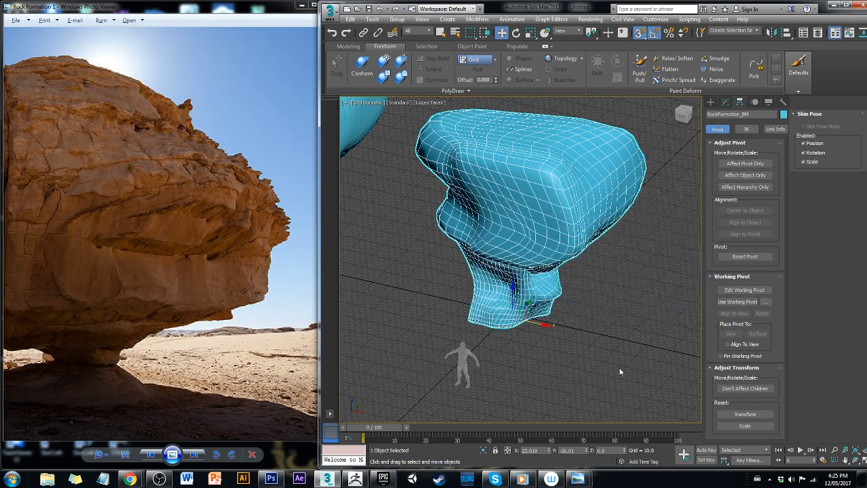
Deselect the rock, then in OBS Studio hide the Display Capture 2 source and transition the recording to the ZBrush display
left_click(617, 368)
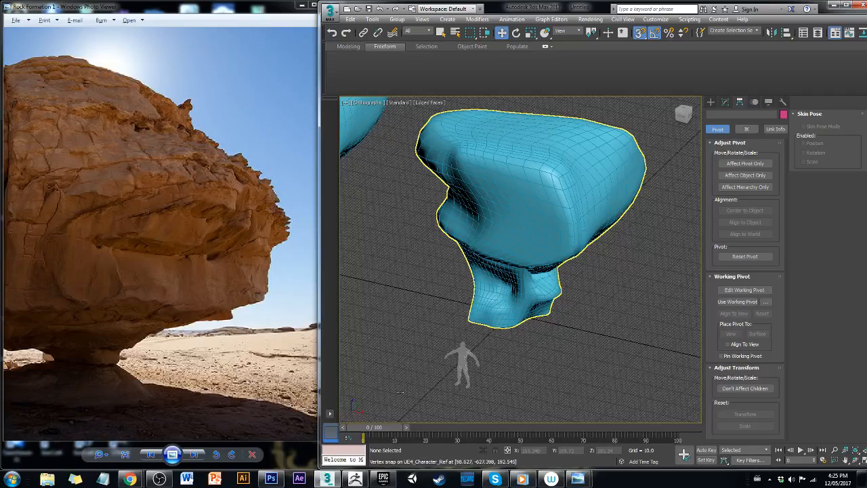
left_click(159, 478)
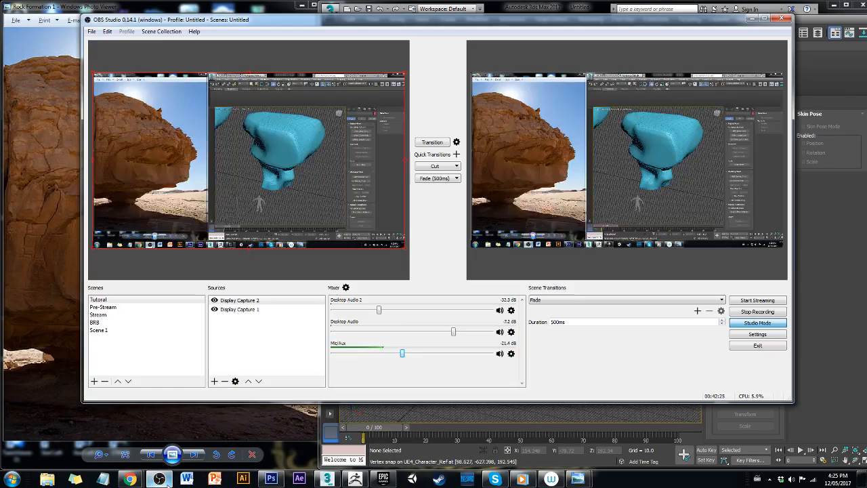
left_click_drag(448, 19, 530, 52)
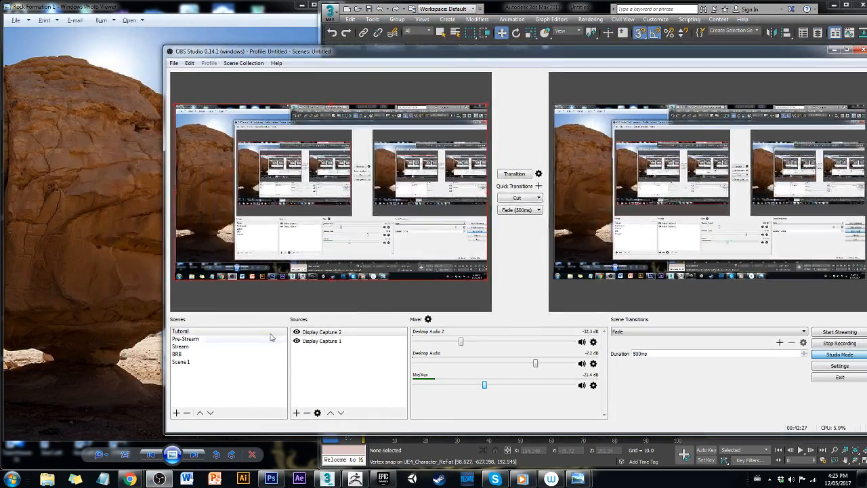
left_click(296, 332)
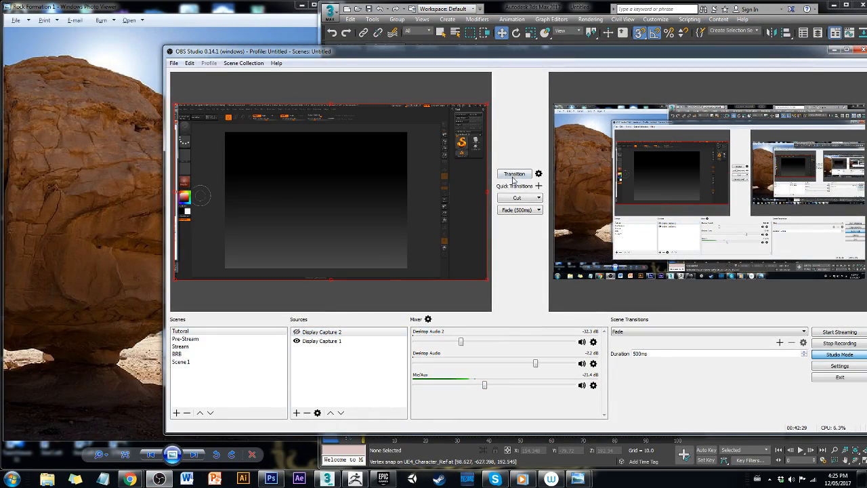
left_click(514, 175)
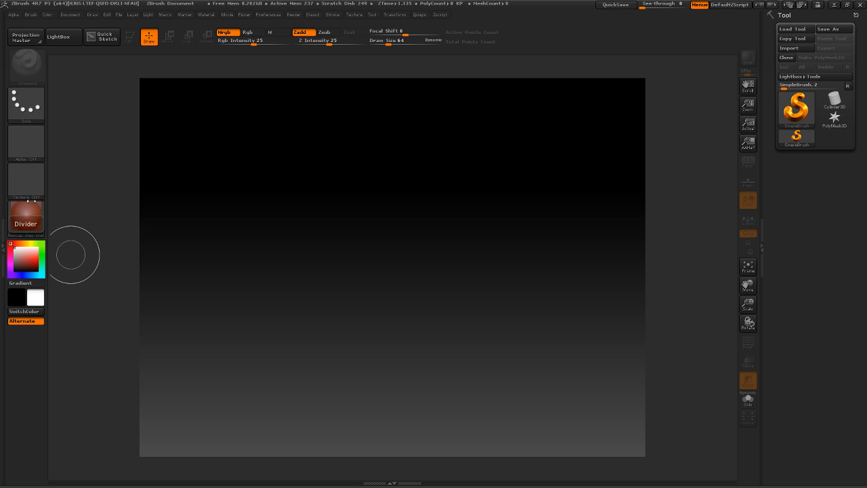
Clear the stray paint mark from the canvas and expand the left tray containing the Material palette
left_click_drag(232, 180, 240, 178)
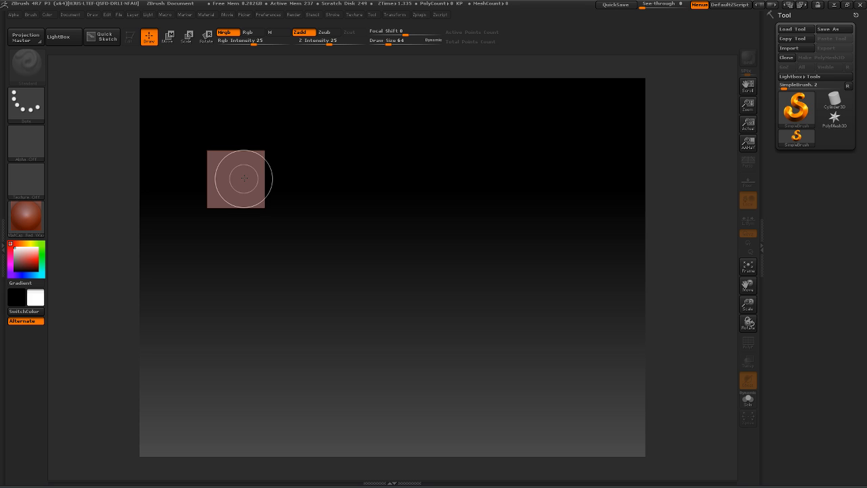
key("ctrl+n")
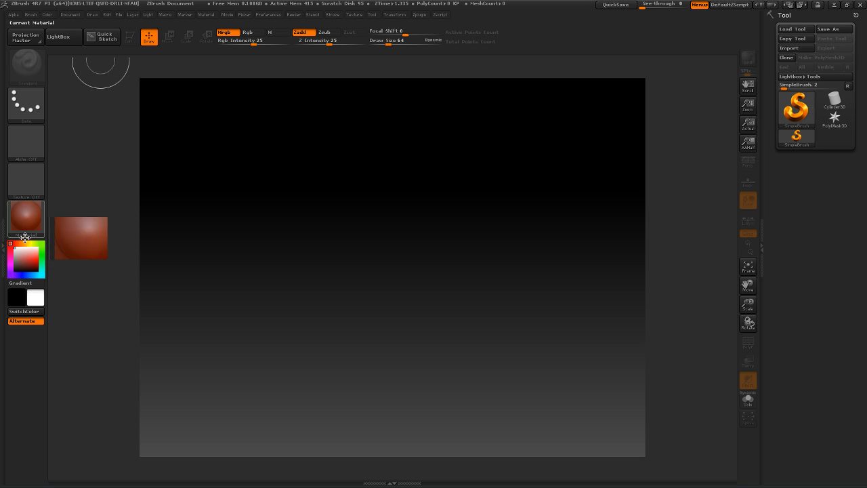
left_click(2, 350)
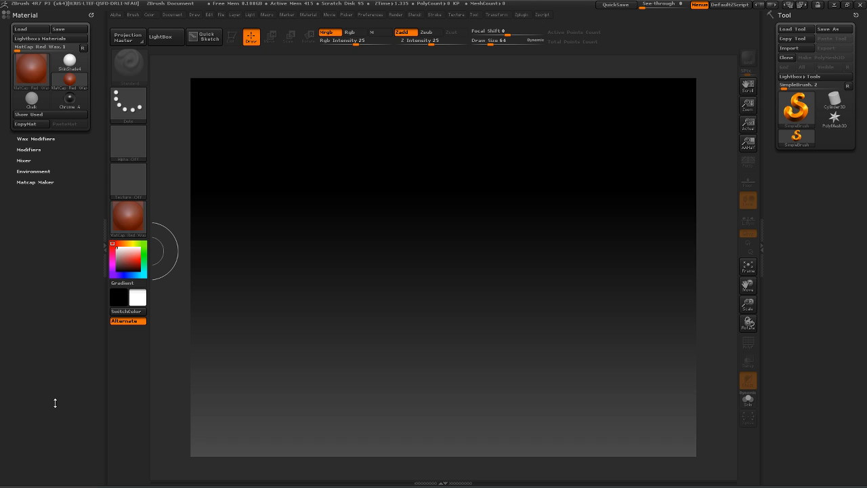
left_click(760, 249)
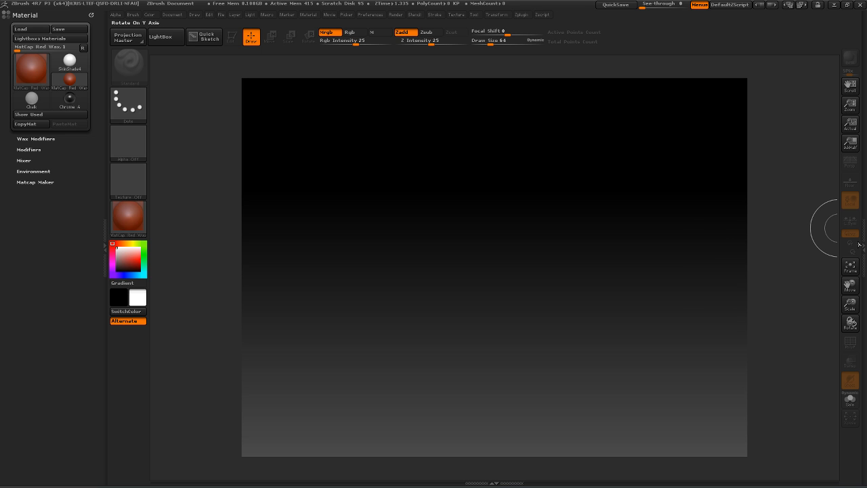
left_click(864, 250)
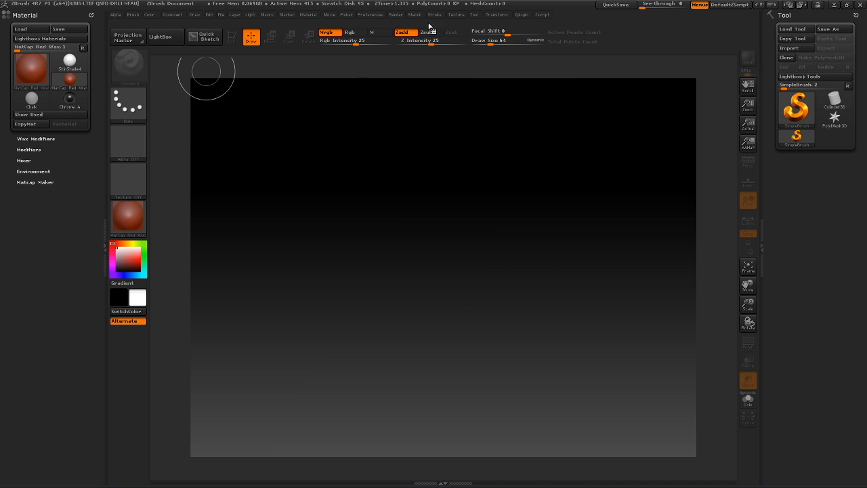
Dock the Preferences and Zplugin palettes in the left tray and collapse Zplugin
left_click(365, 15)
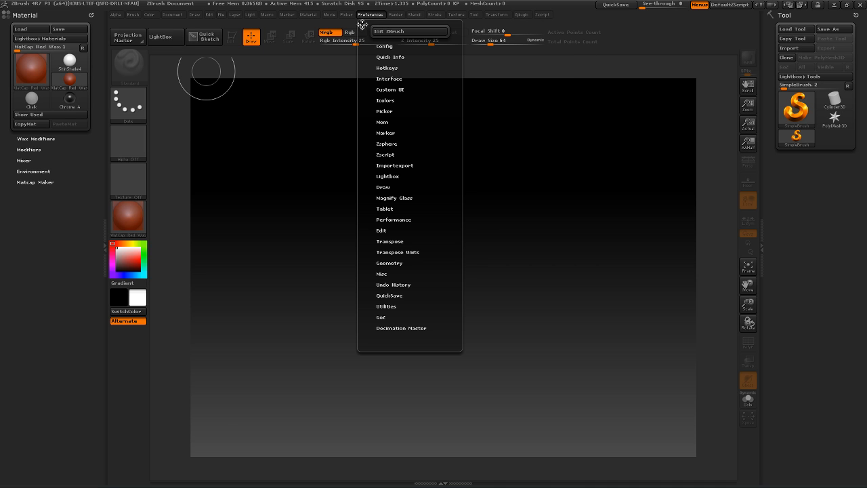
left_click_drag(360, 26, 27, 243)
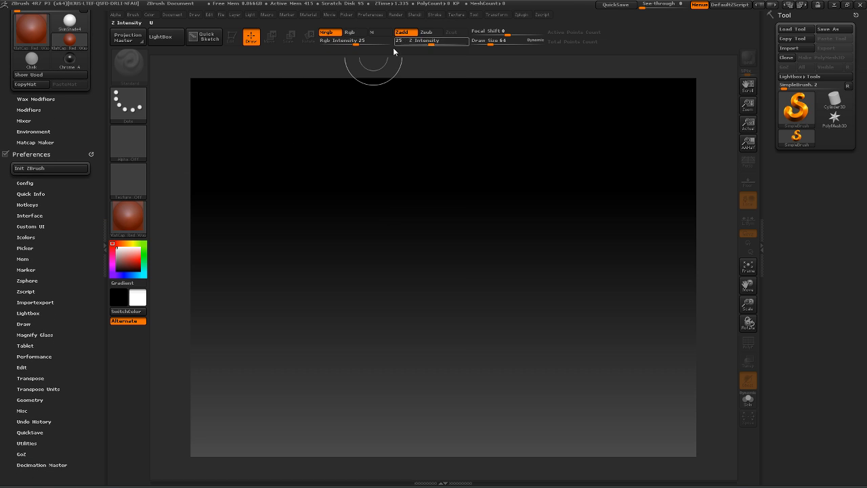
left_click(499, 15)
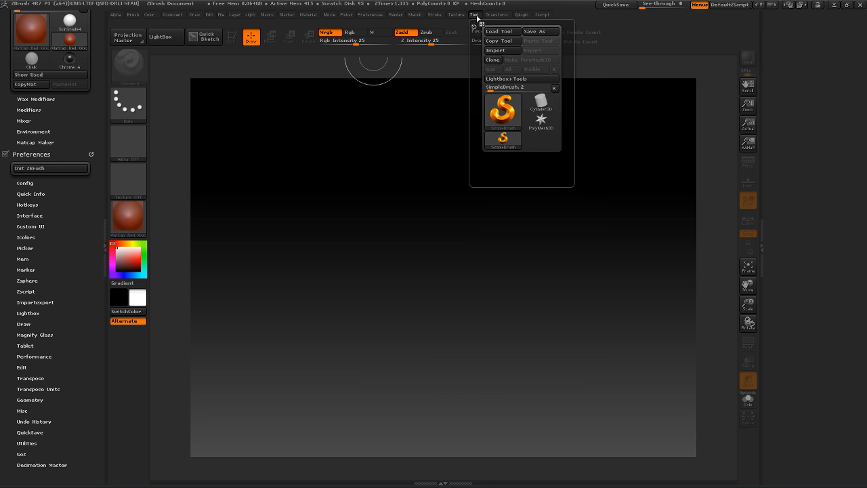
mouse_move(523, 16)
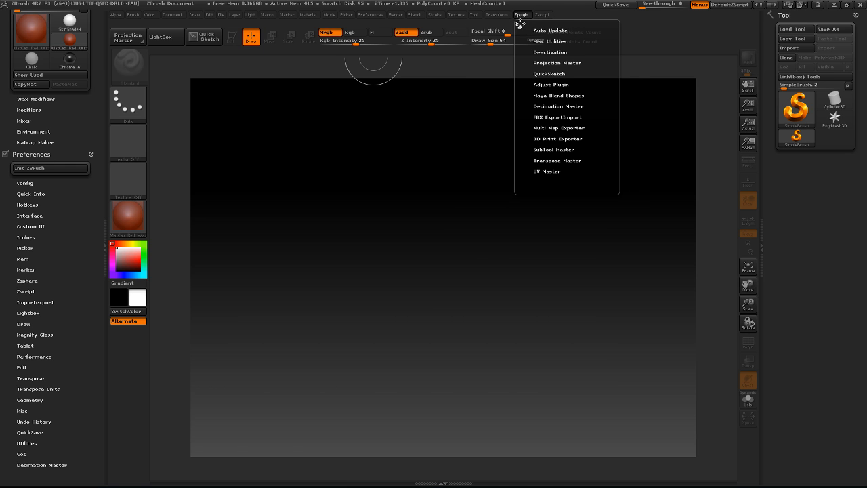
left_click_drag(518, 24, 102, 188)
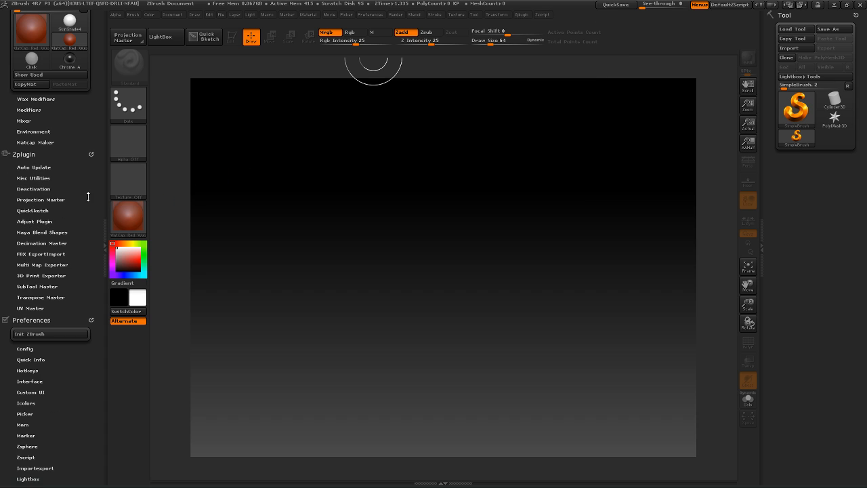
left_click(51, 154)
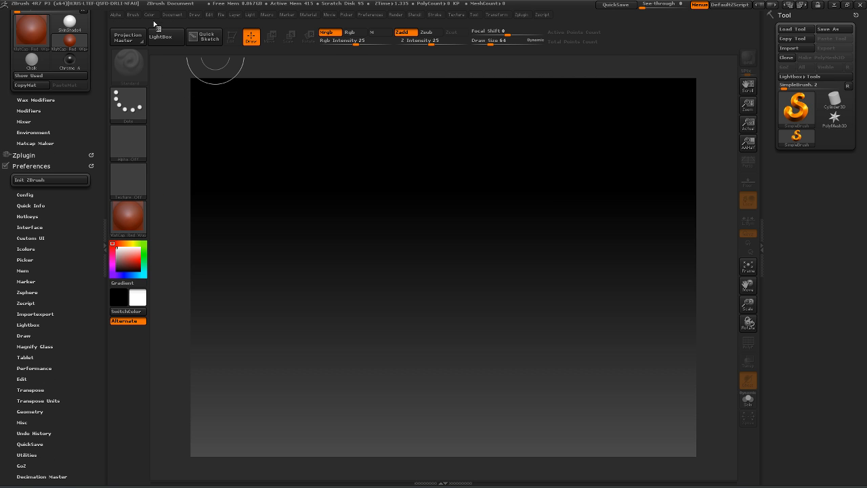
Dock the Brush and Alpha palettes in the left tray
mouse_move(135, 19)
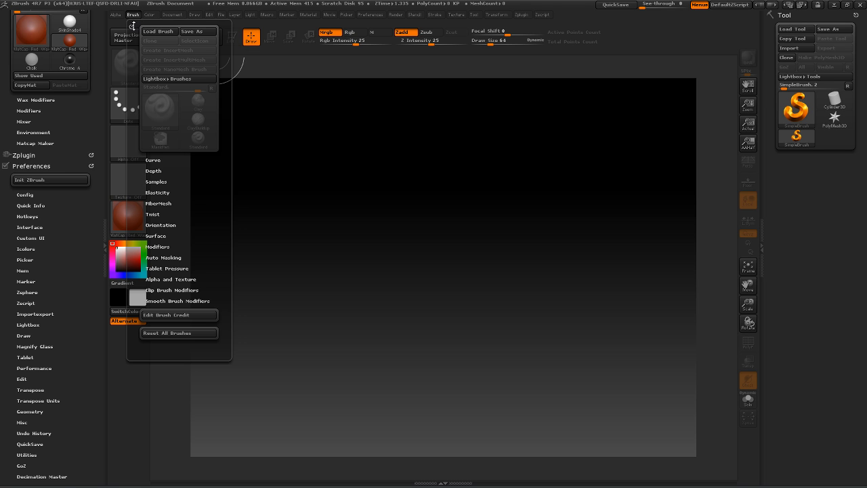
mouse_move(132, 25)
left_mouse_down()
mouse_move(88, 101)
mouse_move(95, 157)
left_mouse_up()
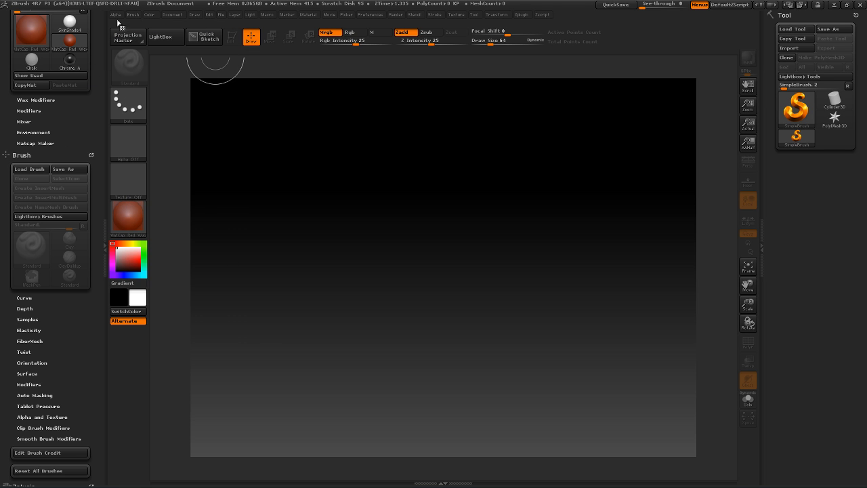
mouse_move(118, 22)
mouse_move(114, 26)
left_mouse_down()
mouse_move(69, 109)
mouse_move(68, 101)
left_mouse_up()
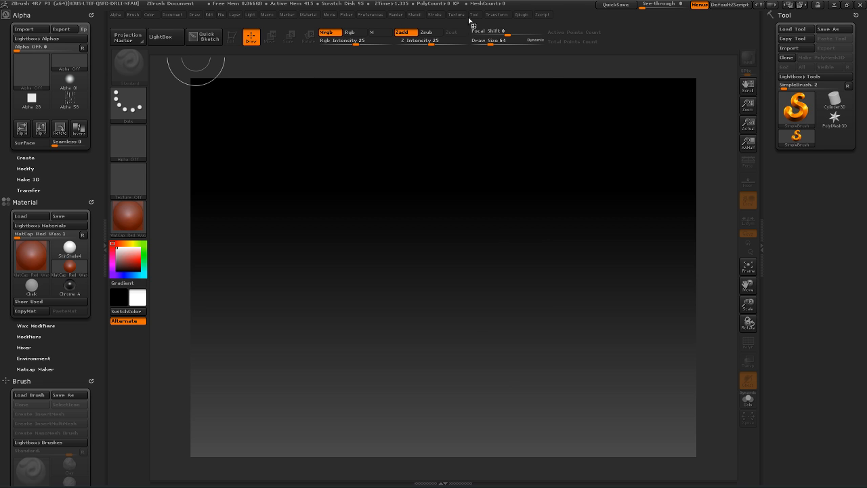
Dock the Texture palette in the left tray and collapse the other palettes, leaving Texture expanded
left_click(457, 14)
mouse_move(453, 24)
left_mouse_down()
mouse_move(433, 40)
mouse_move(75, 169)
mouse_move(41, 27)
left_mouse_up()
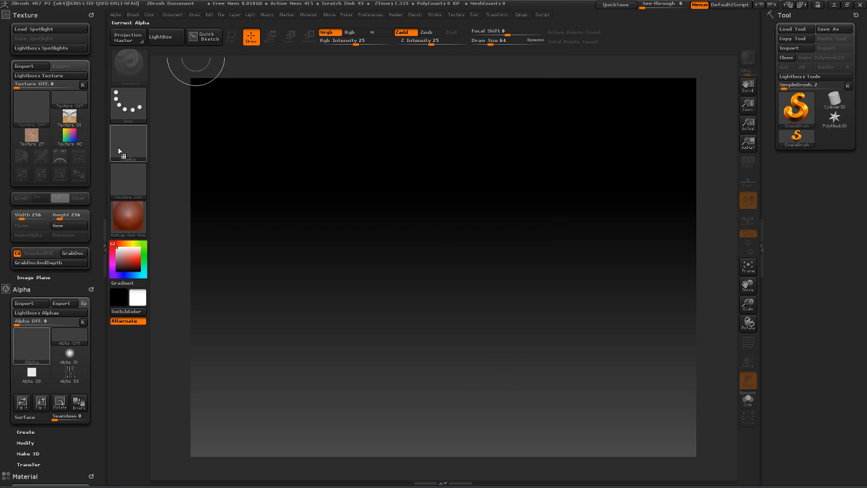
left_click(41, 15)
left_click(41, 15)
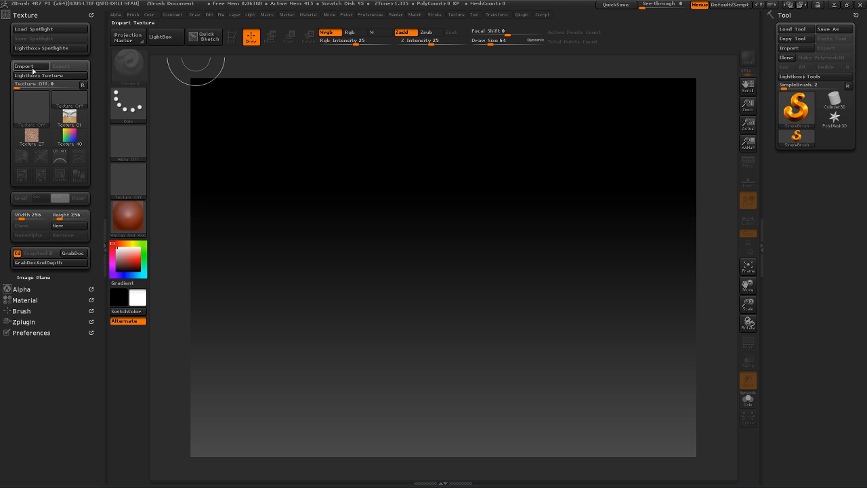
Import the images hardrocks_India and Rock Formation 1 as textures from the Every1Games\Tutorials\Rocks folder on the E: drive
left_click(36, 71)
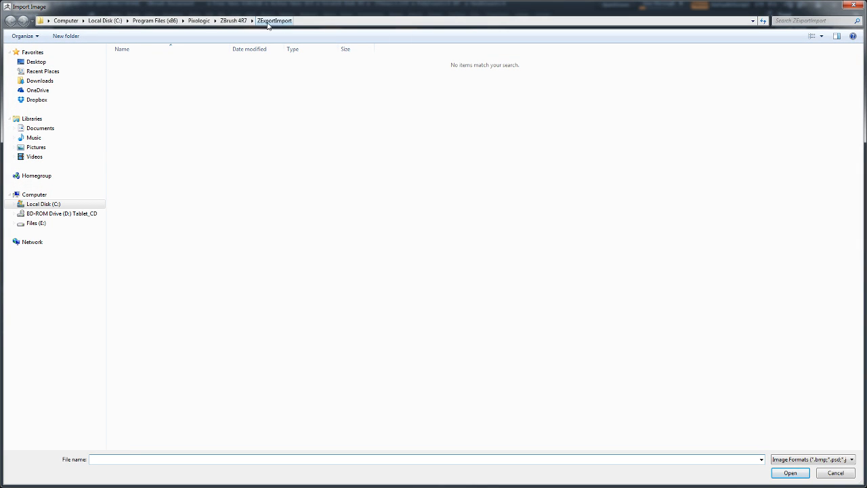
left_click(233, 21)
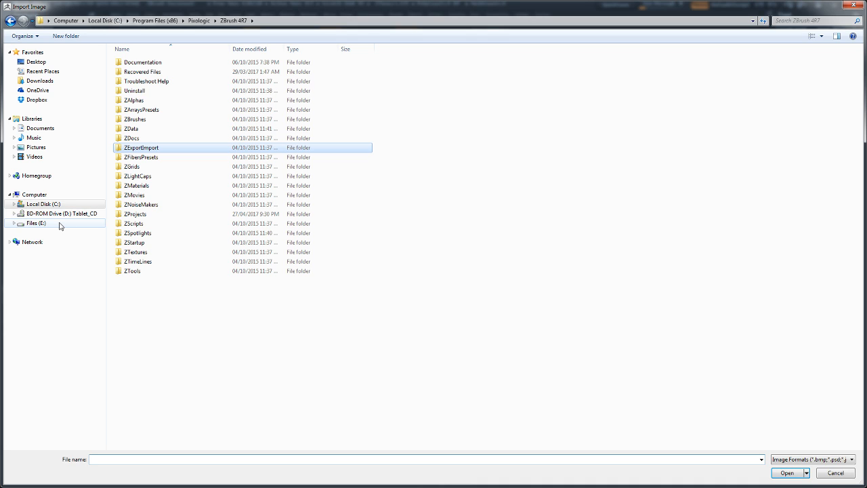
left_click(36, 223)
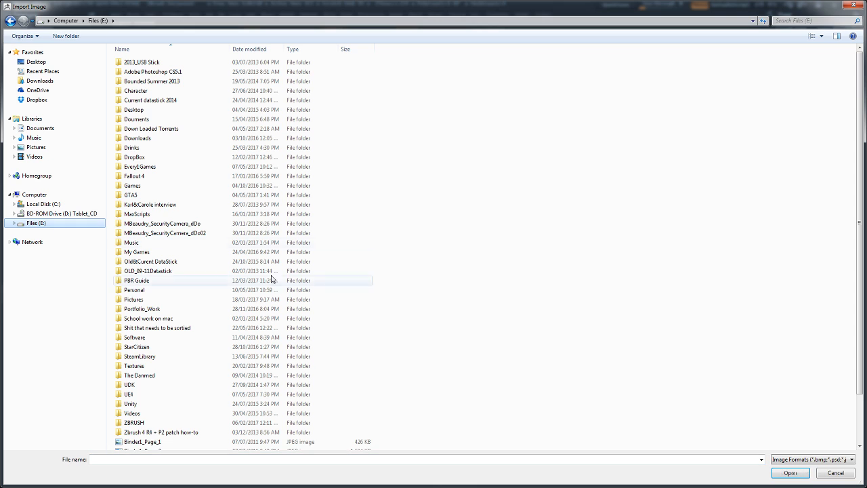
double_click(206, 167)
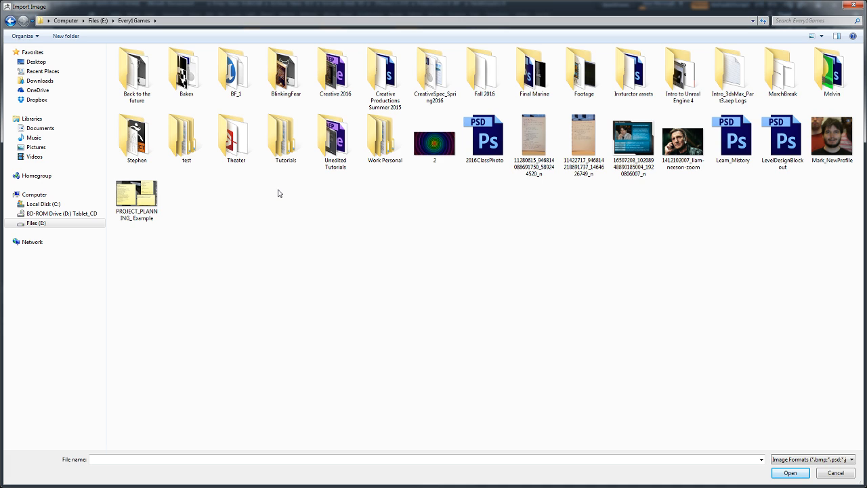
double_click(290, 155)
double_click(142, 88)
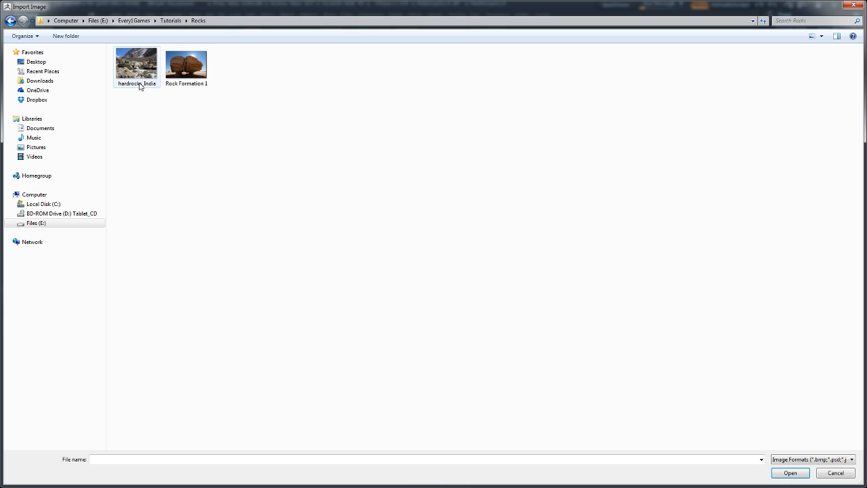
left_click(177, 78)
left_click(142, 77, "ctrl")
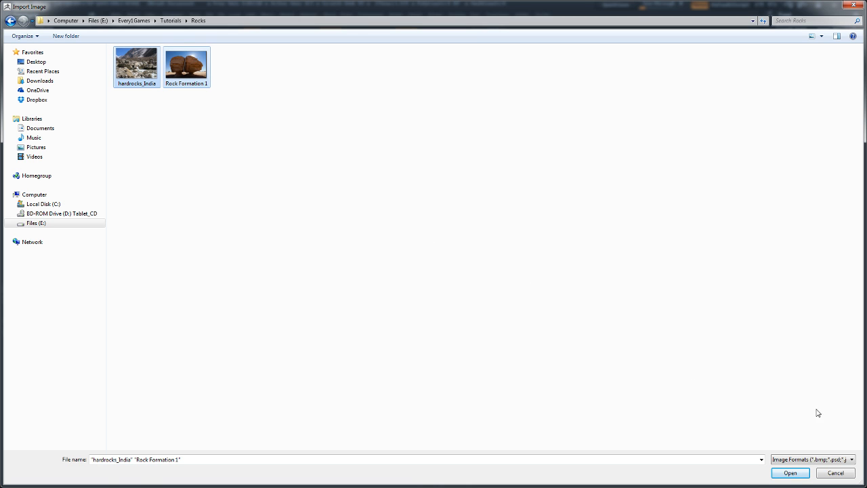
left_click(789, 472)
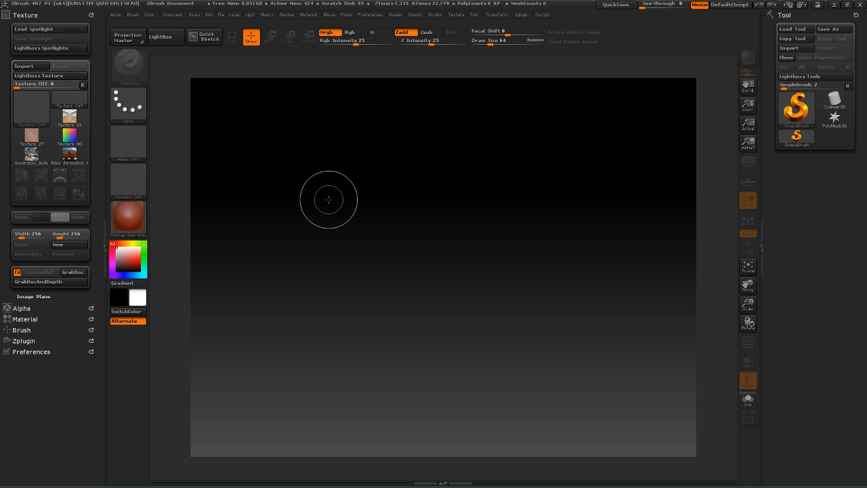
Dock the Document palette in the left tray and zoom the canvas to fill the work area
left_click(171, 16)
left_click_drag(173, 25, 34, 94)
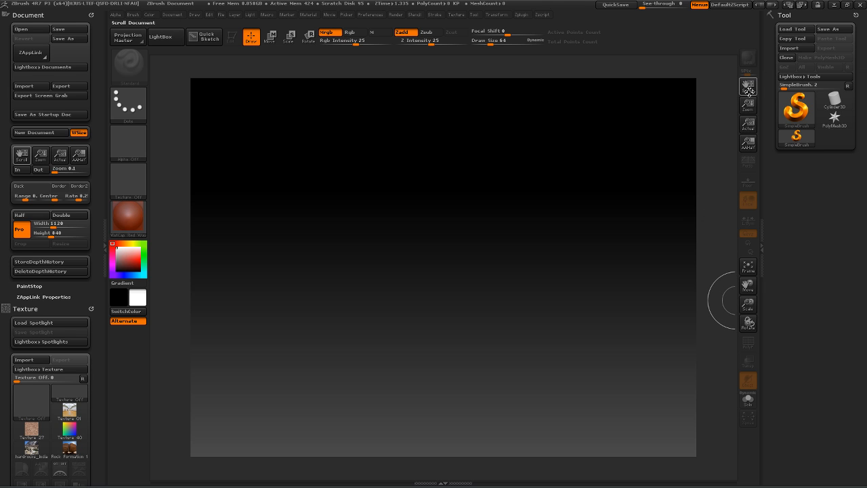
left_click_drag(748, 105, 749, 115)
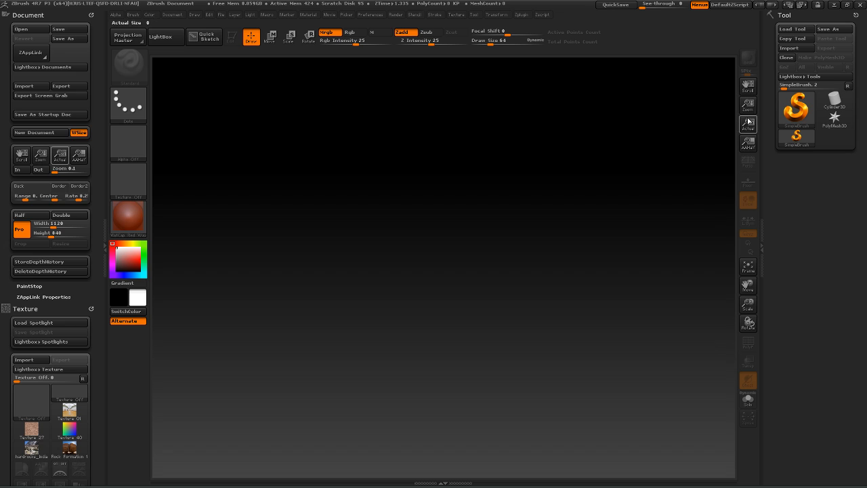
Double the document size to 2240 by 1680 and lighten the background gradient by adjusting its Center and Rate
left_click(80, 212)
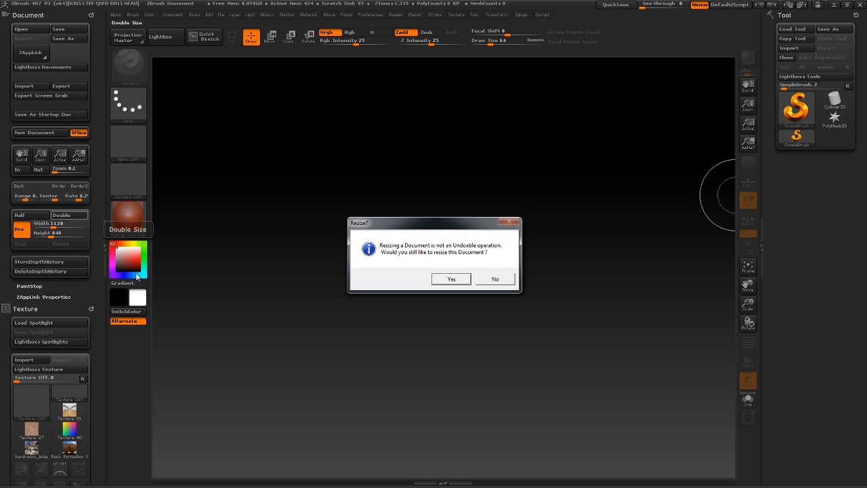
left_click(450, 279)
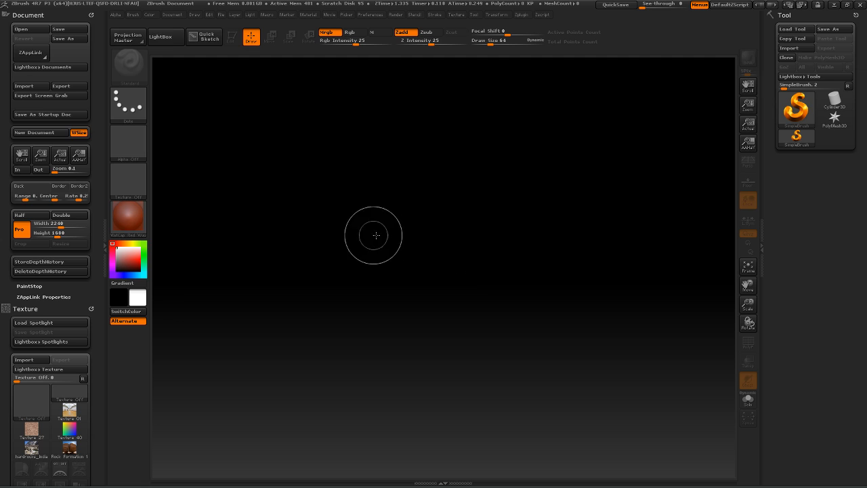
left_click_drag(48, 196, 79, 205)
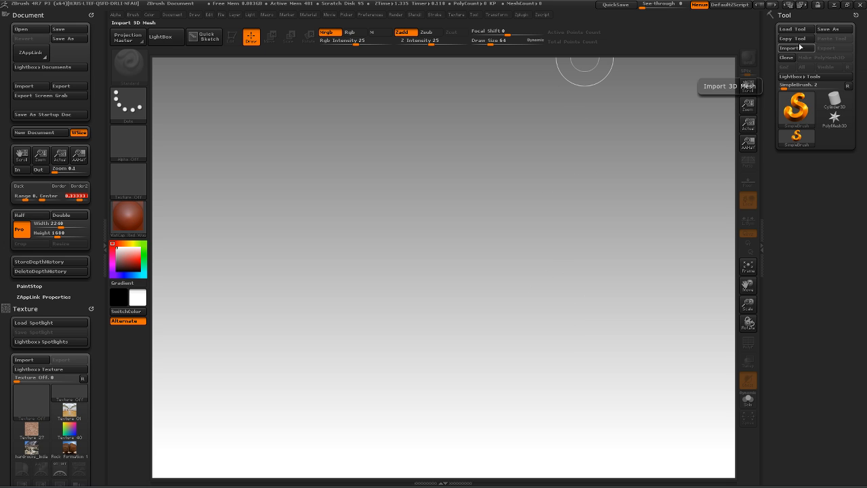
Collapse the Document, Texture, Brush and Zplugin palettes and expand only the Preferences palette in the left tray
left_click(35, 16)
left_click(36, 26)
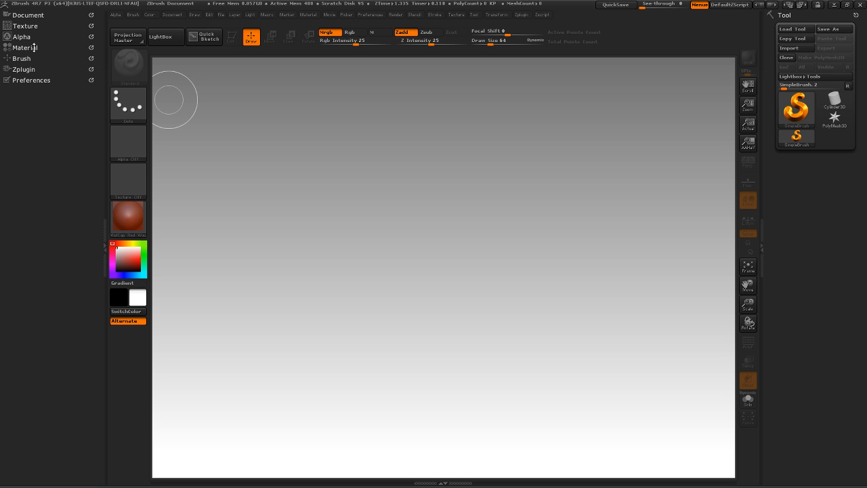
left_click(35, 59)
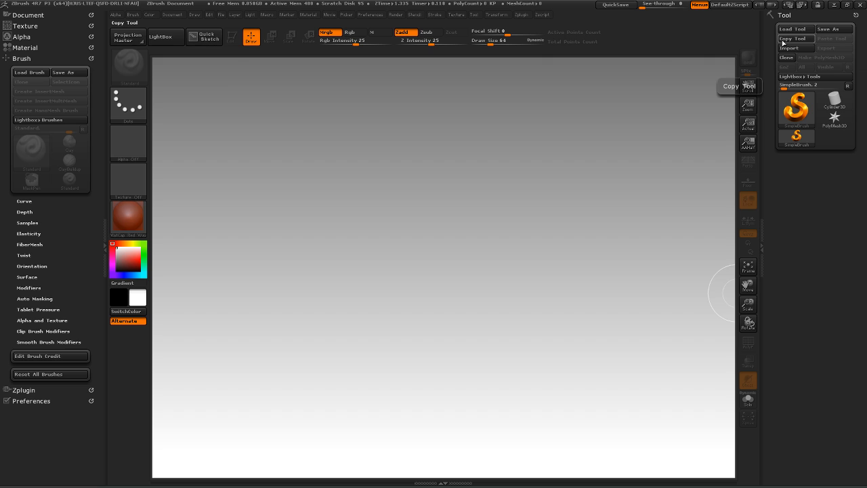
left_click(51, 56)
left_click(39, 69)
left_click(45, 237)
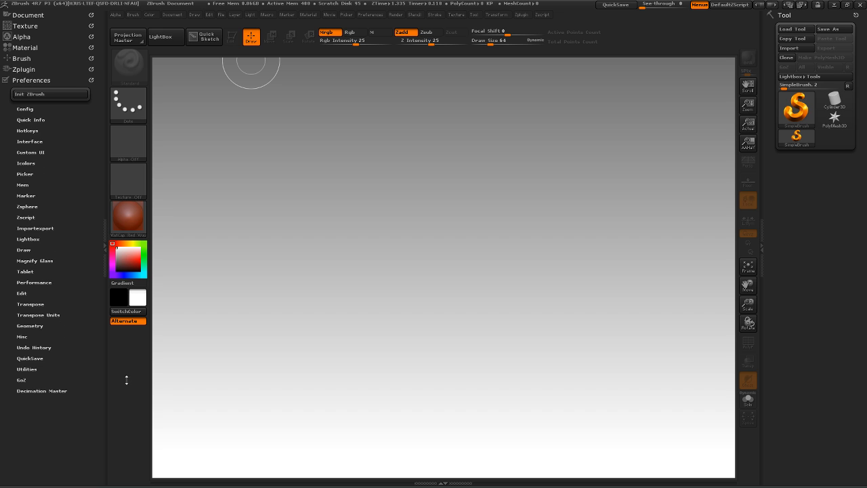
In the QuickSave preferences, set Maximum Duration to 600 minutes and Rest Duration to 5 minutes
left_click(25, 356)
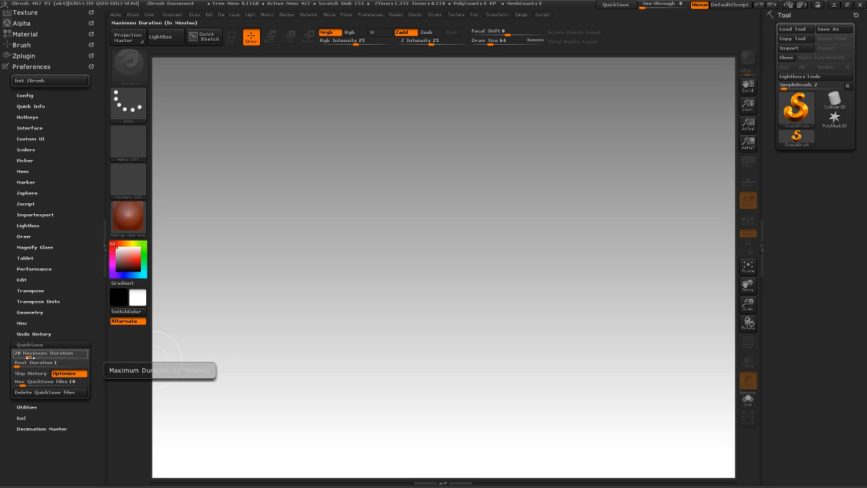
left_click_drag(29, 357, 92, 356)
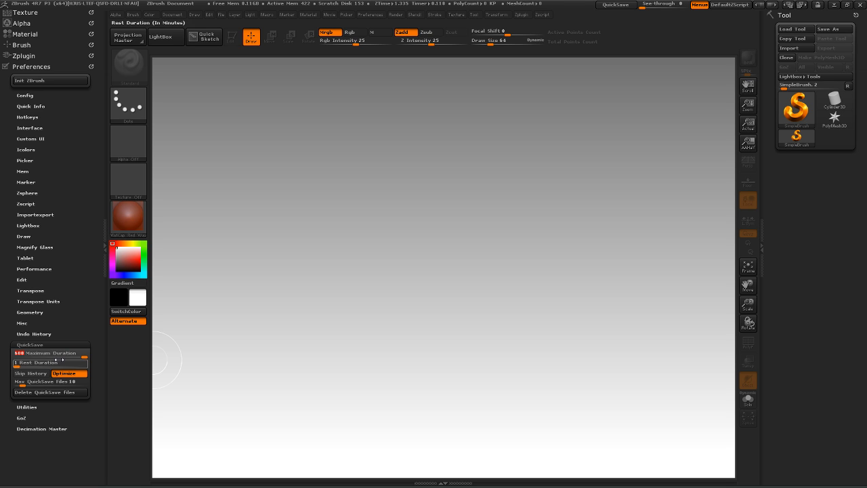
left_click_drag(17, 366, 21, 366)
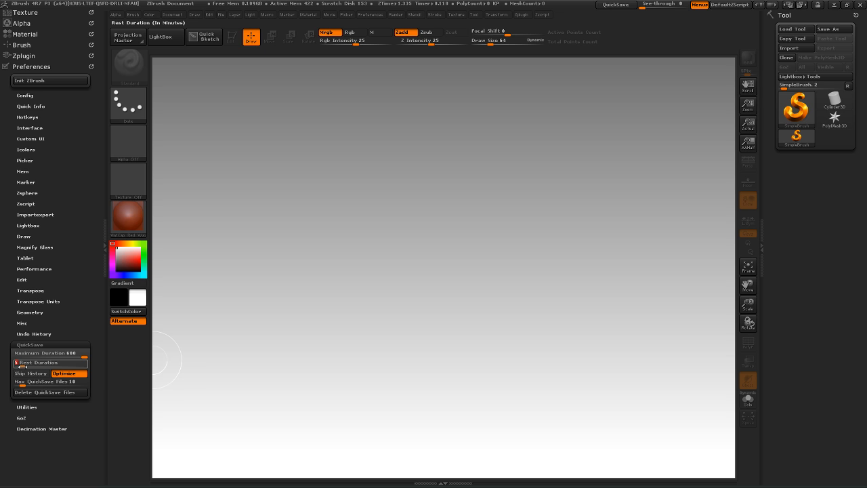
Set the maximum number of QuickSave files to 1 in the preferences and collapse the QuickSave settings
left_click(42, 346)
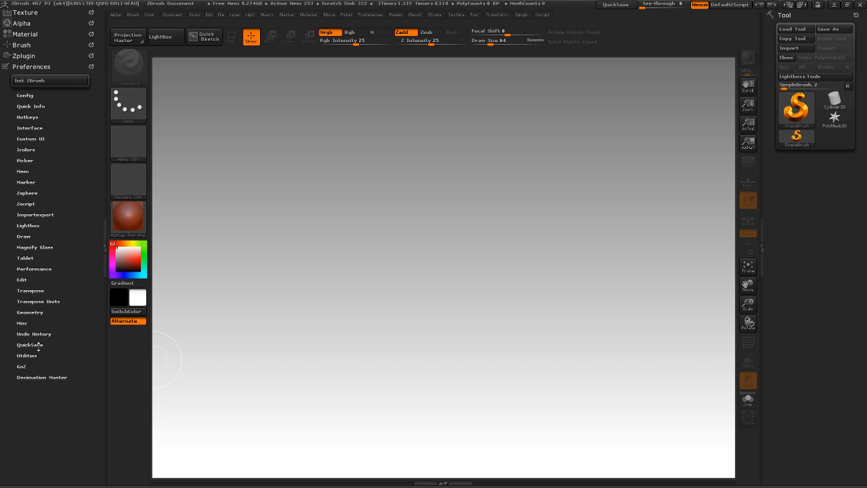
left_click(37, 344)
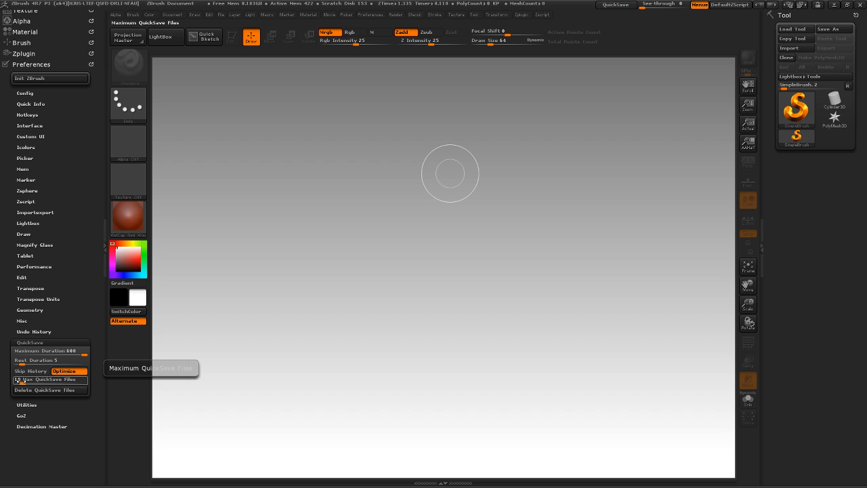
left_click_drag(22, 381, 19, 384)
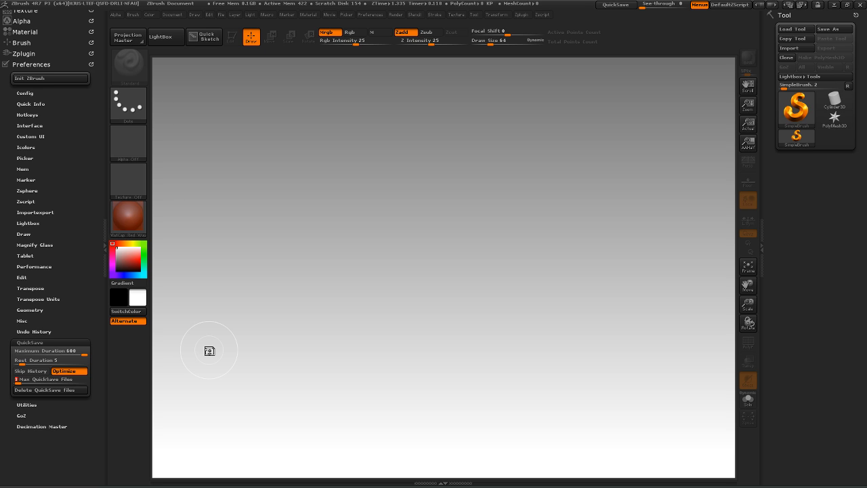
left_click(49, 342)
left_click(49, 342)
left_click(49, 342)
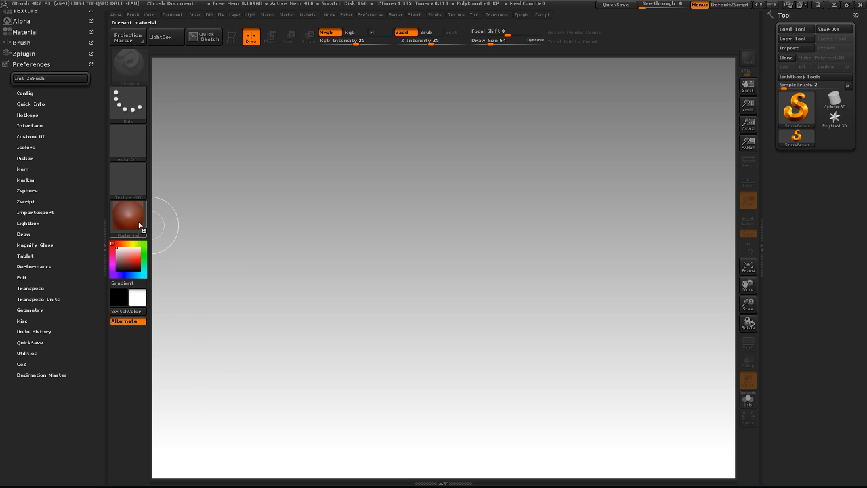
Import the RockFormation_BM mesh from the Rocks folder as the active tool
left_click(801, 47)
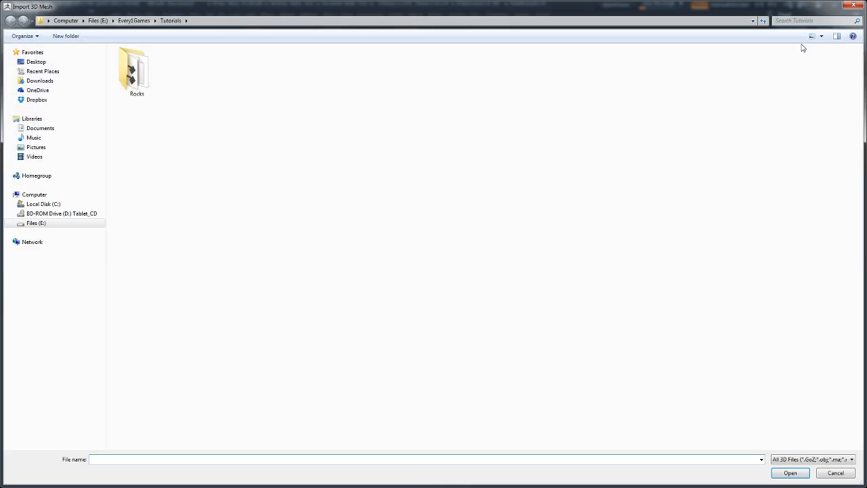
left_click(840, 473)
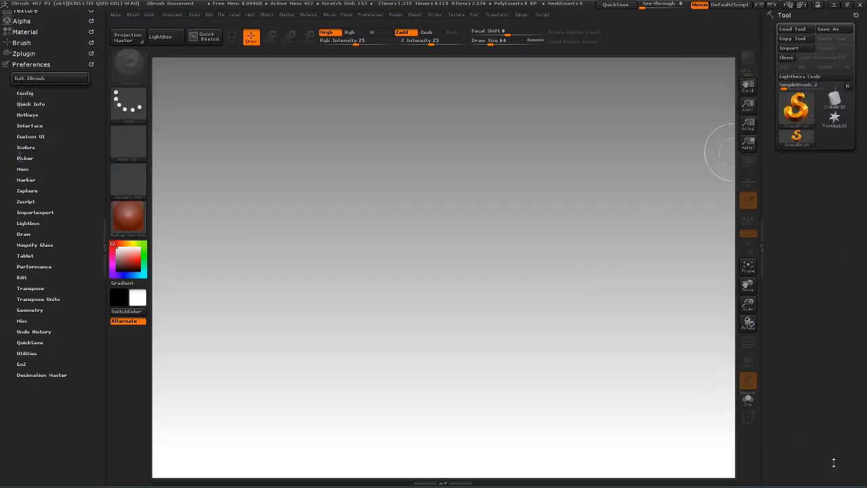
left_click(807, 49)
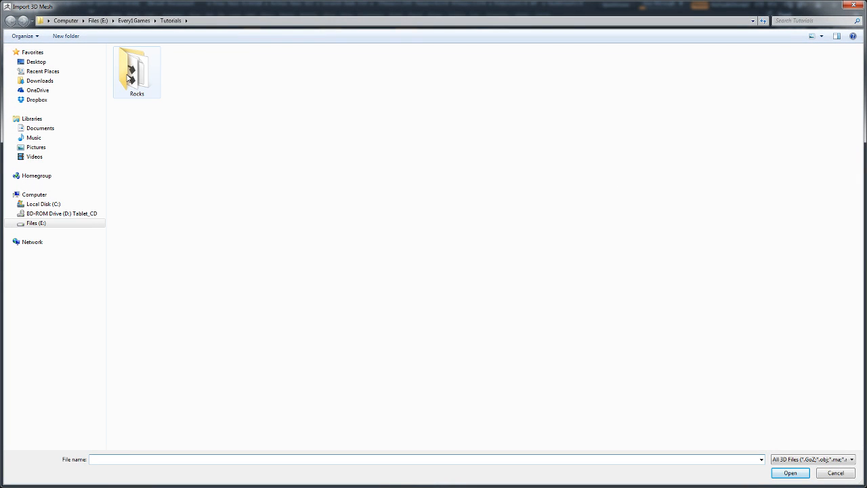
double_click(130, 76)
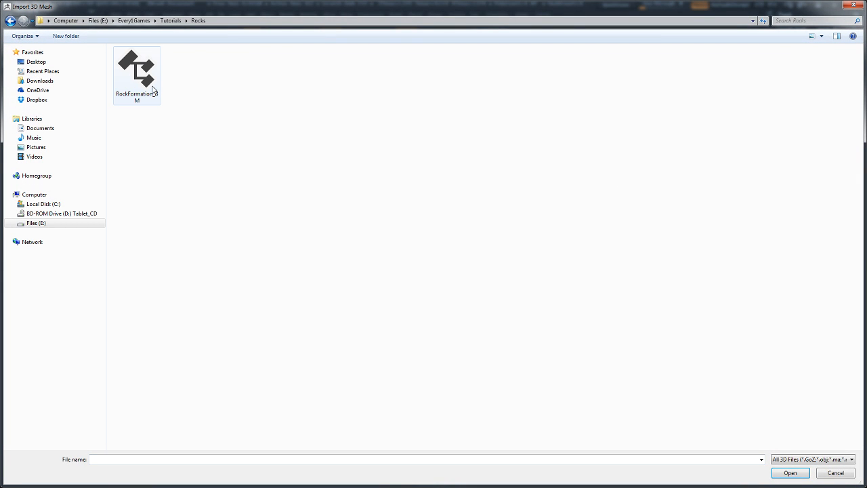
left_click(136, 68)
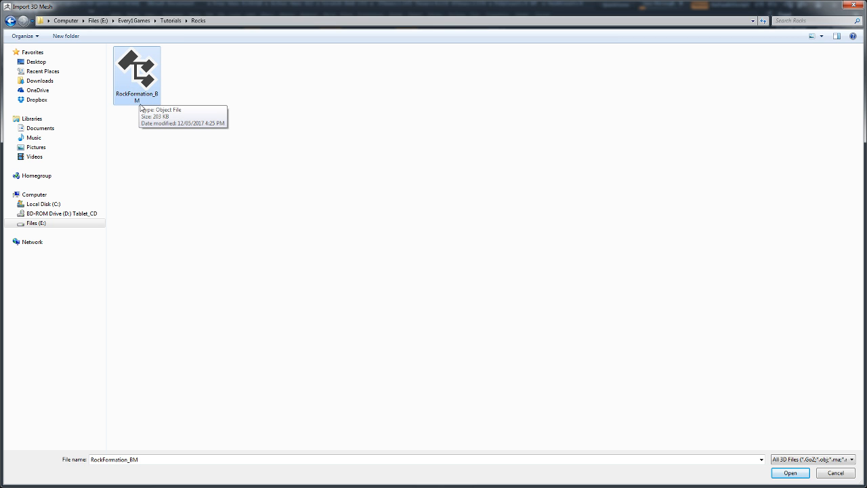
left_click(789, 473)
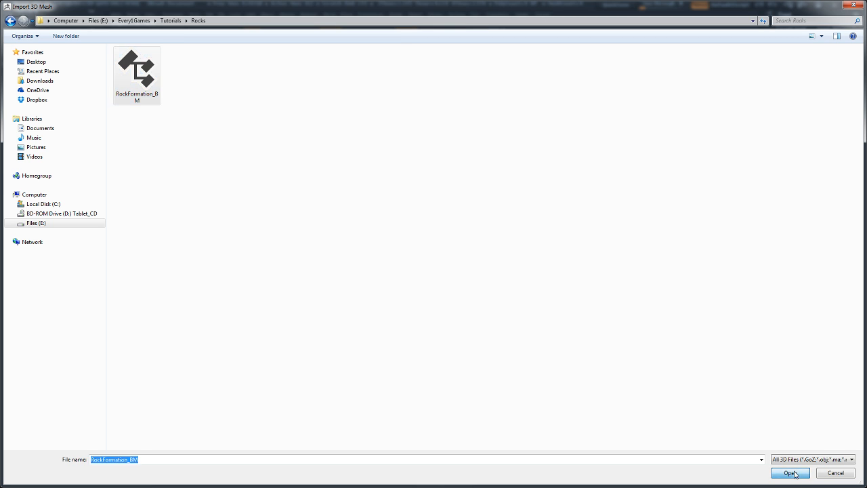
mouse_move(797, 116)
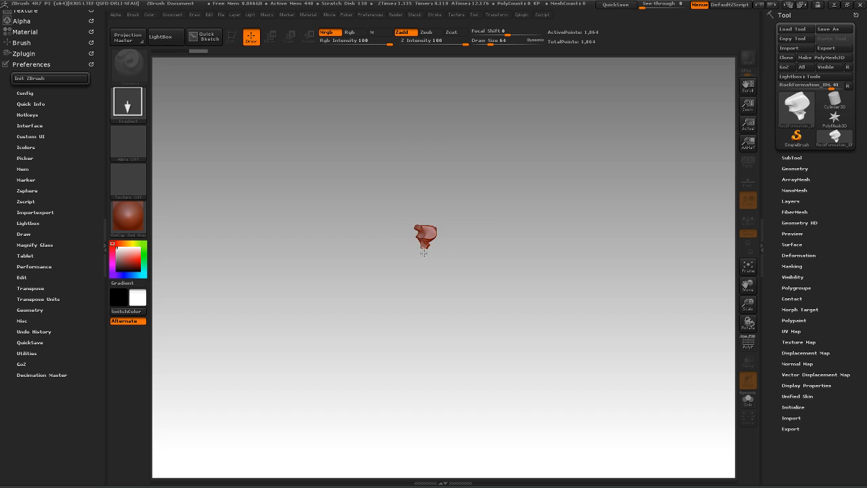
Draw overlapping copies of the rock formation mesh across the whole canvas without entering Edit mode
left_click_drag(422, 311, 427, 404, "alt")
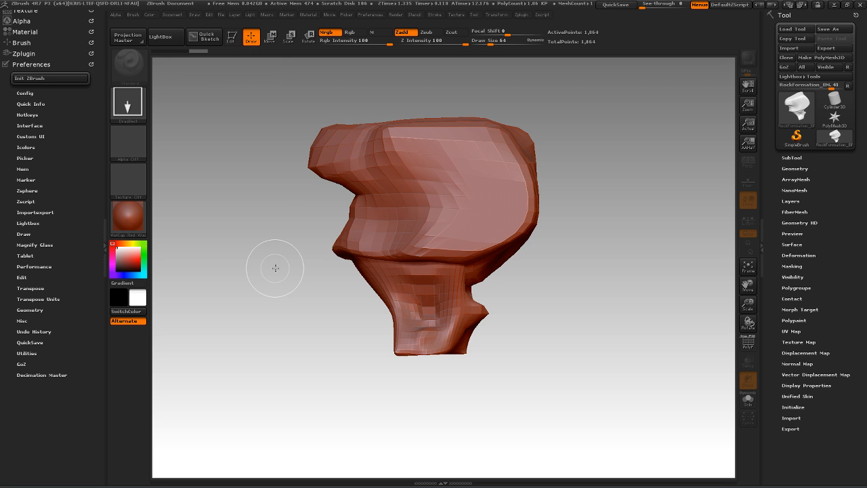
mouse_move(253, 253)
left_mouse_down()
mouse_move(273, 389)
mouse_move(388, 396)
mouse_move(356, 401)
left_mouse_up()
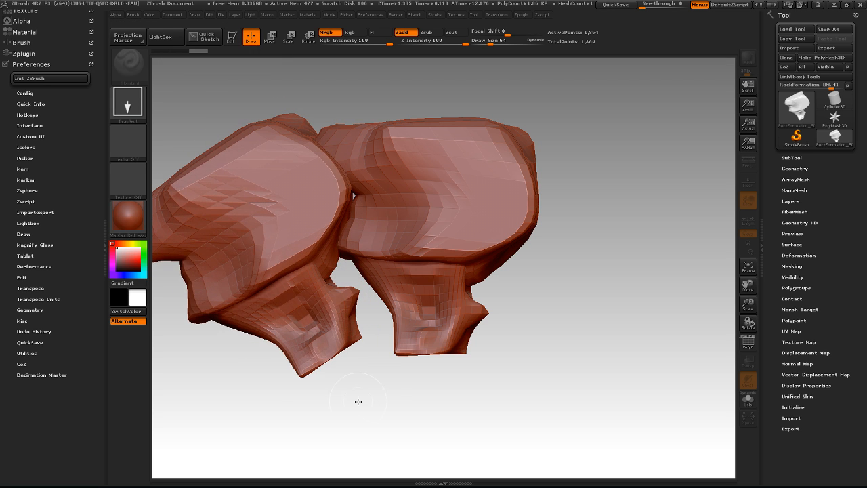
mouse_move(640, 74)
left_mouse_down()
mouse_move(566, 193)
mouse_move(602, 310)
mouse_move(651, 284)
mouse_move(692, 205)
left_mouse_up()
mouse_move(374, 126)
left_mouse_down()
mouse_move(563, 278)
mouse_move(633, 190)
mouse_move(653, 140)
mouse_move(605, 248)
mouse_move(522, 316)
mouse_move(518, 350)
mouse_move(550, 302)
mouse_move(611, 368)
mouse_move(737, 252)
mouse_move(518, 483)
left_mouse_up()
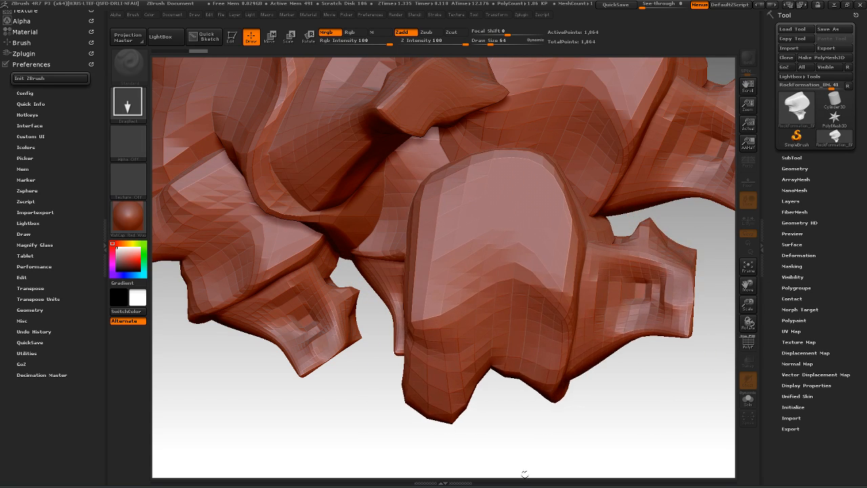
left_click_drag(657, 262, 670, 461)
mouse_move(562, 399)
left_mouse_down()
mouse_move(346, 436)
mouse_move(372, 429)
left_mouse_up()
left_click_drag(376, 317, 422, 213)
left_click_drag(436, 158, 518, 318)
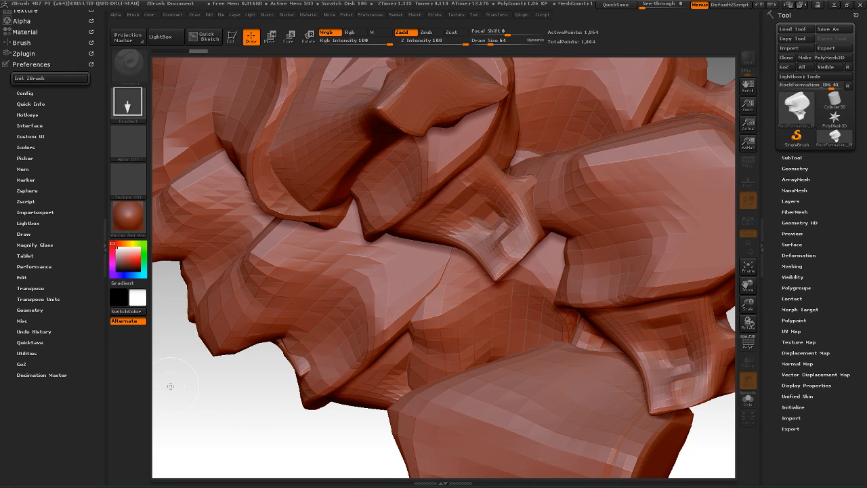
left_click_drag(219, 367, 532, 359)
left_click_drag(188, 415, 278, 434)
left_click_drag(179, 247, 332, 340)
left_click_drag(713, 437, 718, 484)
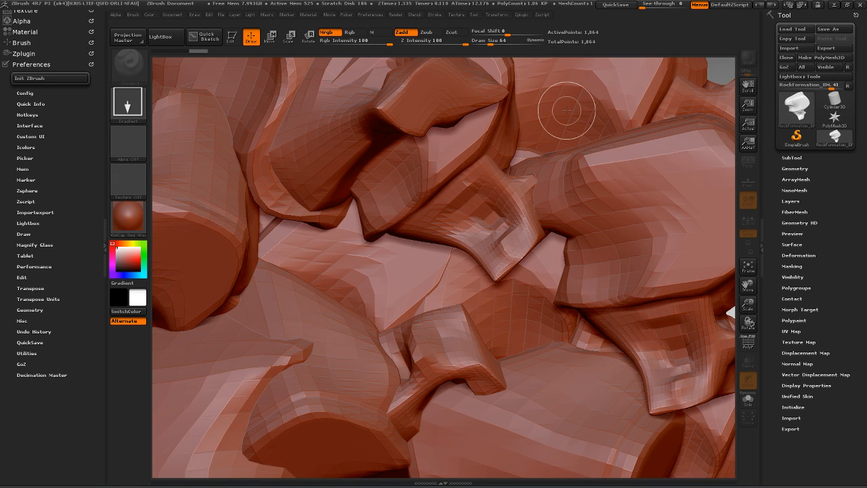
Try to navigate around the dropped rock copies, and clear them all from the canvas
right_click_drag(566, 112, 153, 325, "alt")
right_click_drag(495, 162, 126, 122, "alt")
right_click_drag(403, 204, 333, 186, "alt")
right_click_drag(522, 220, 407, 81, "alt")
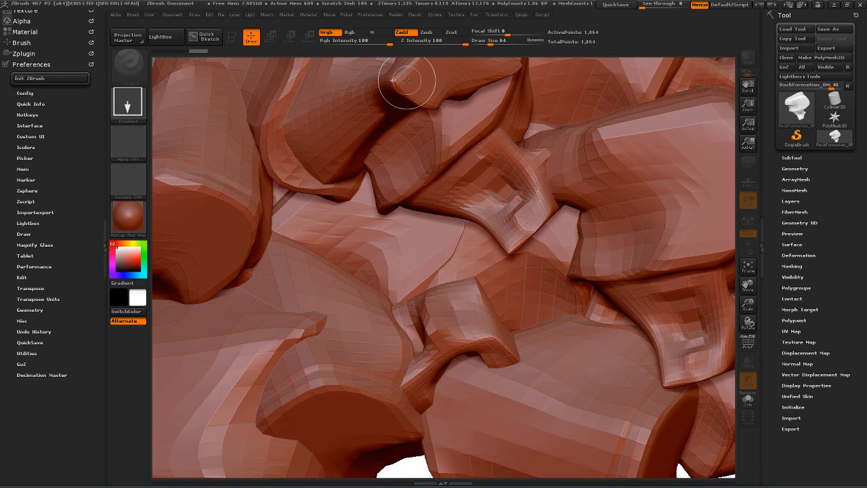
key("ctrl+n")
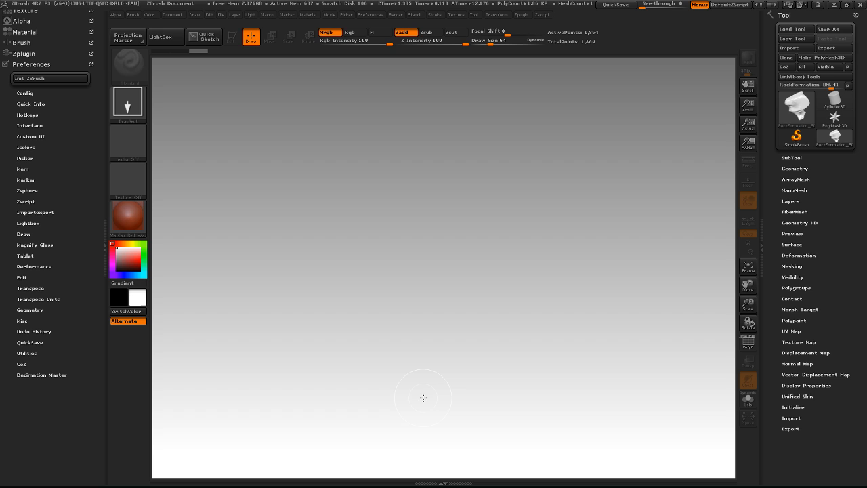
left_click(211, 14)
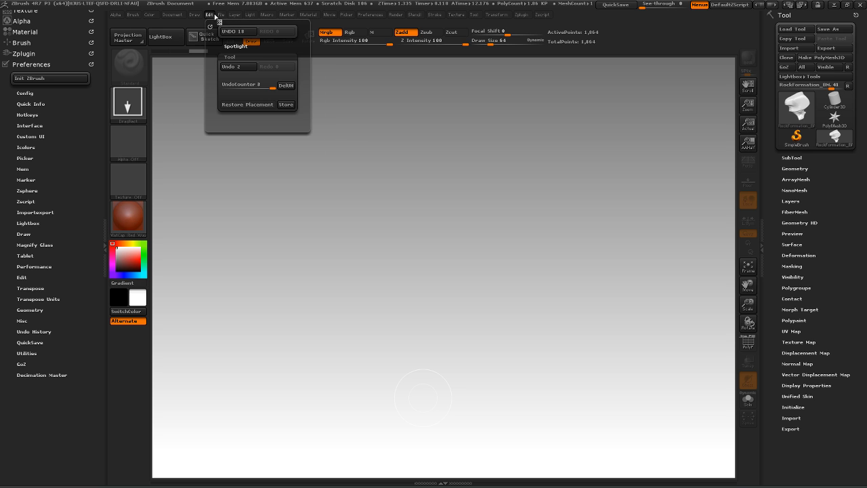
mouse_move(197, 16)
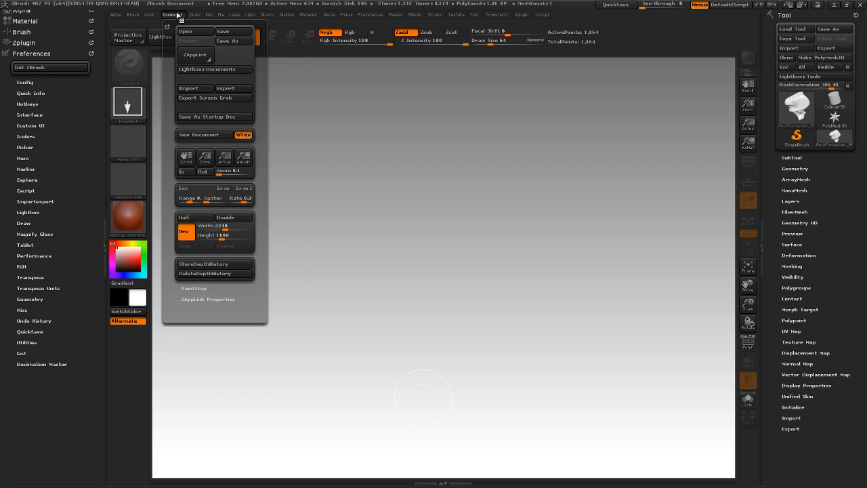
mouse_move(264, 16)
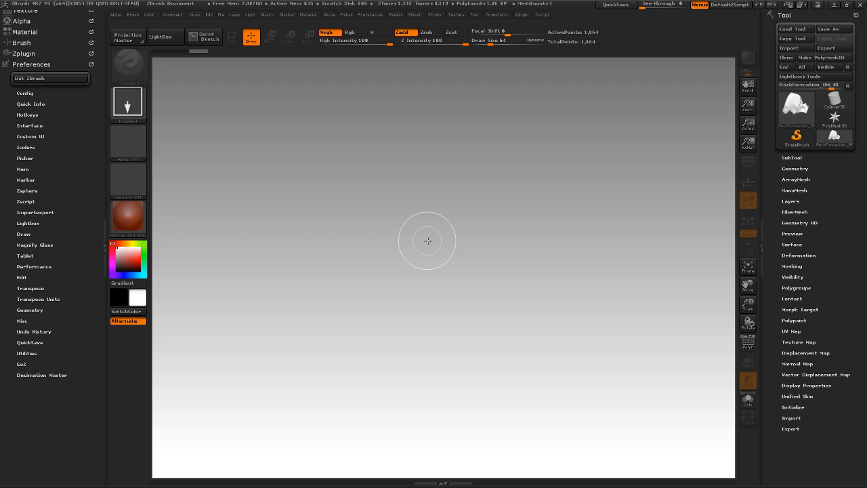
Draw a single large rock formation in the middle of the canvas and put it into Edit mode
left_click_drag(434, 239, 440, 432)
key("t")
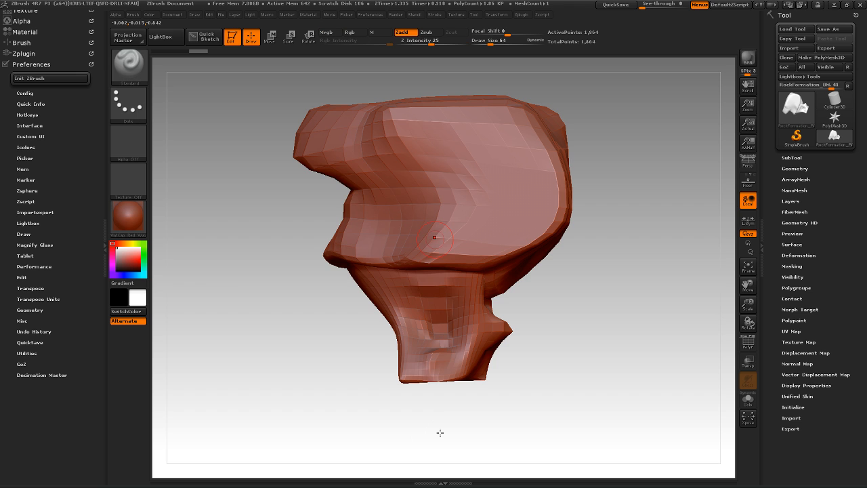
mouse_move(242, 277)
left_mouse_down()
mouse_move(296, 274)
mouse_move(285, 294)
mouse_move(253, 296)
mouse_move(353, 304)
mouse_move(432, 337)
left_mouse_up()
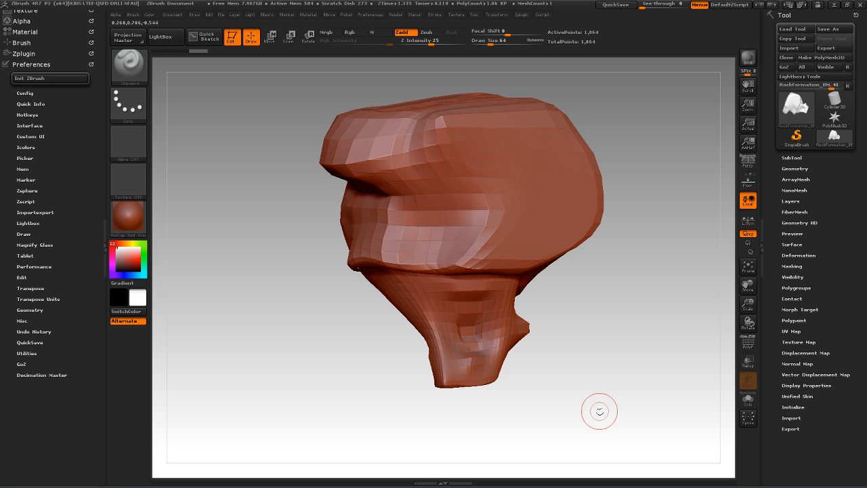
left_click_drag(637, 345, 663, 349)
left_click_drag(676, 380, 630, 374, "alt")
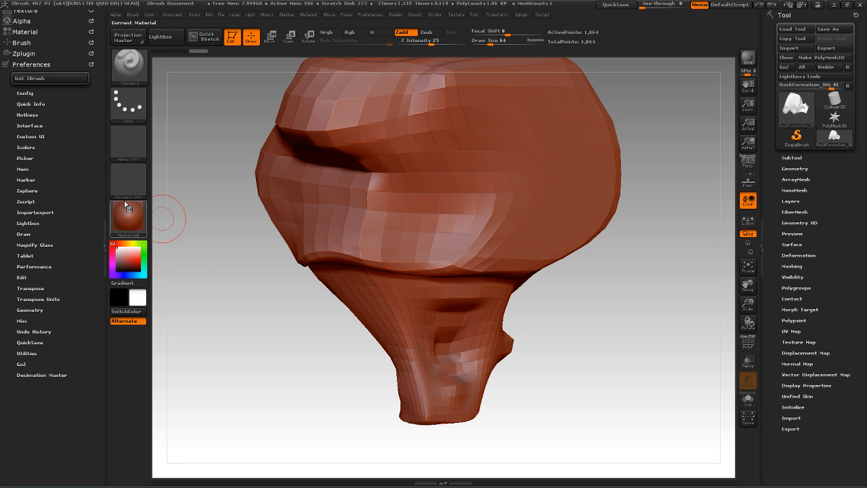
mouse_move(234, 294)
left_mouse_down()
mouse_move(208, 292)
mouse_move(196, 327)
mouse_move(251, 319)
mouse_move(223, 296)
mouse_move(242, 304)
mouse_move(231, 298)
mouse_move(235, 288)
mouse_move(219, 321)
mouse_move(325, 350)
mouse_move(346, 372)
mouse_move(290, 375)
left_mouse_up()
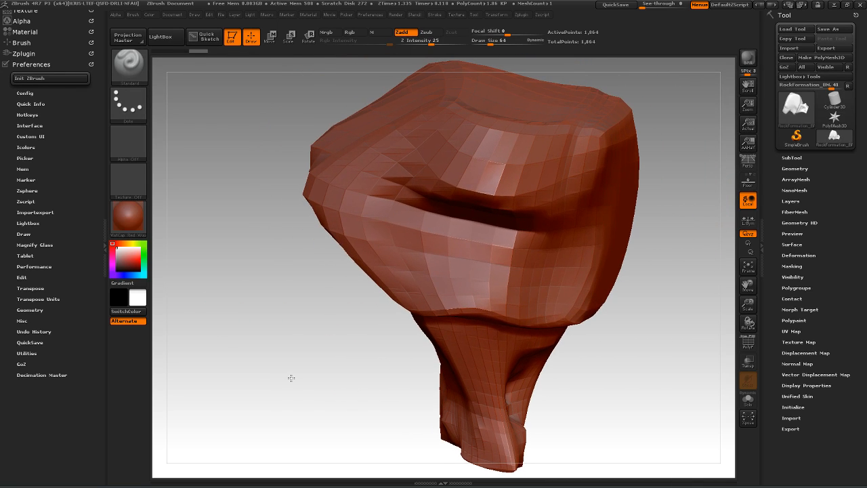
Try the MatCap White Cavity and Chalk materials on the rock
left_click(134, 224)
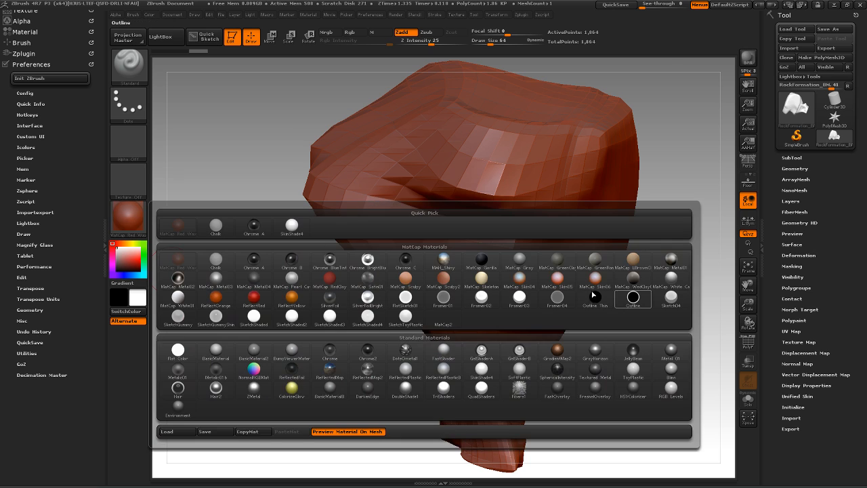
left_click(678, 283)
left_click_drag(700, 316, 653, 321)
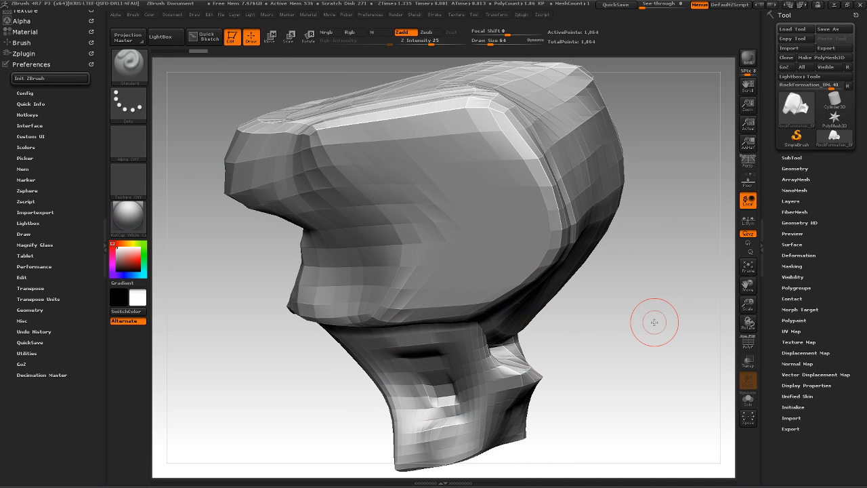
left_click(132, 218)
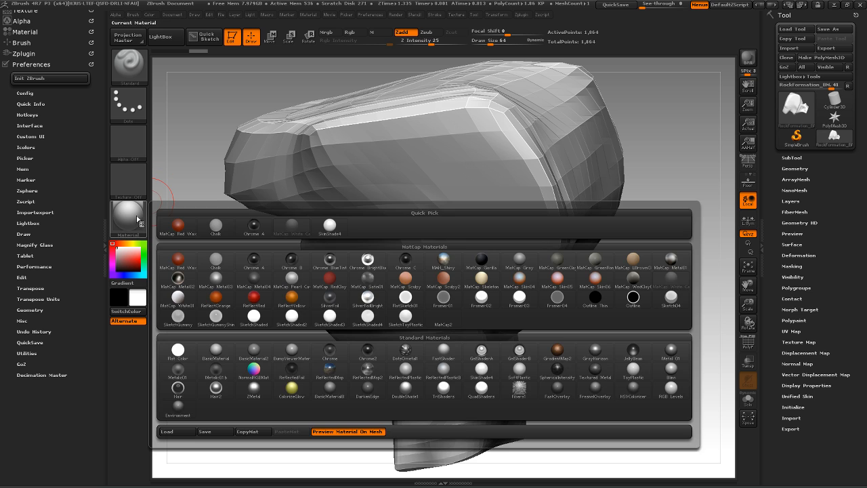
left_click(219, 238)
left_click_drag(226, 254, 164, 228)
Try the MatCap White01 and BasicMaterial materials on the rock
left_click(128, 218)
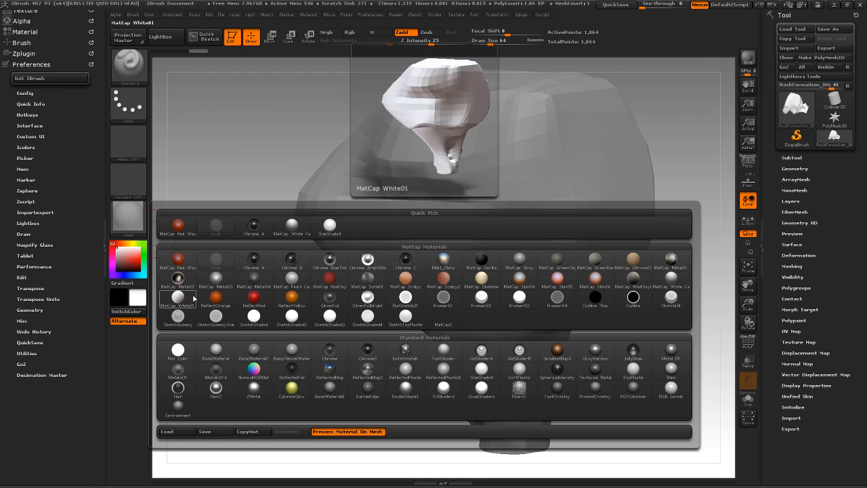
left_click(192, 298)
mouse_move(227, 277)
left_mouse_down()
mouse_move(244, 274)
mouse_move(229, 285)
left_mouse_up()
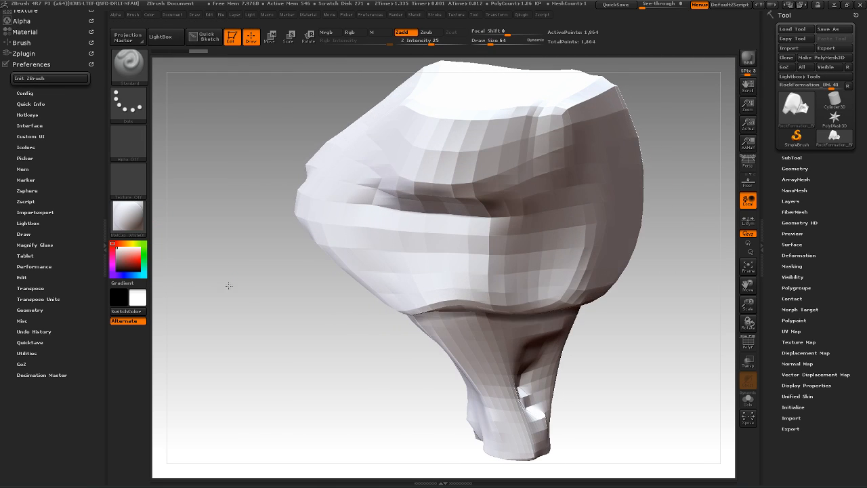
left_click(128, 218)
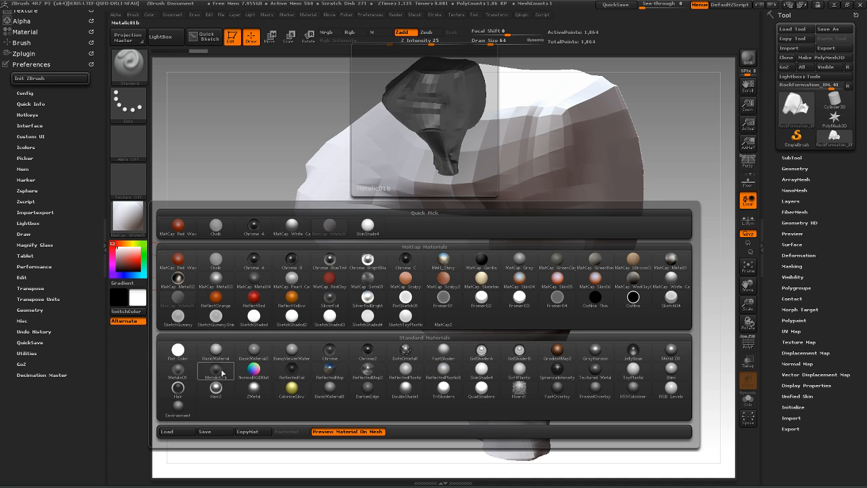
left_click(215, 349)
left_click_drag(261, 387, 179, 286)
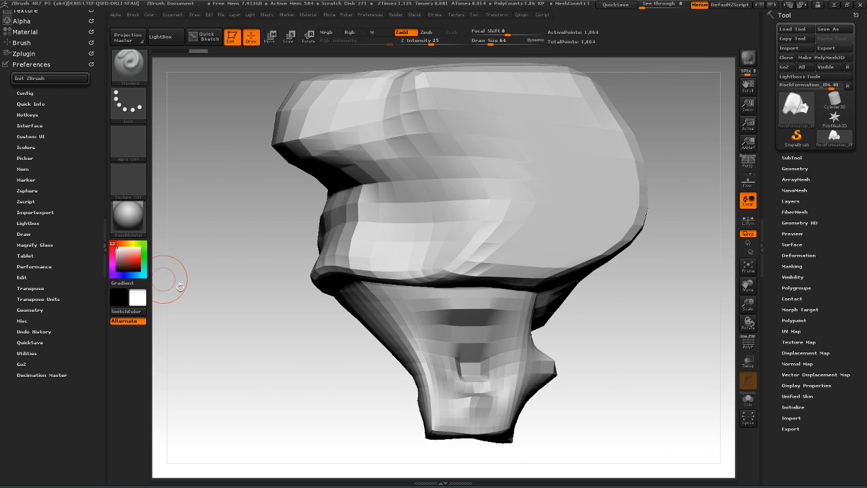
Apply the MatCap White Cavity material to the rock and frame the whole model in the view
left_click(128, 216)
left_click(667, 285)
left_click_drag(712, 338, 732, 364)
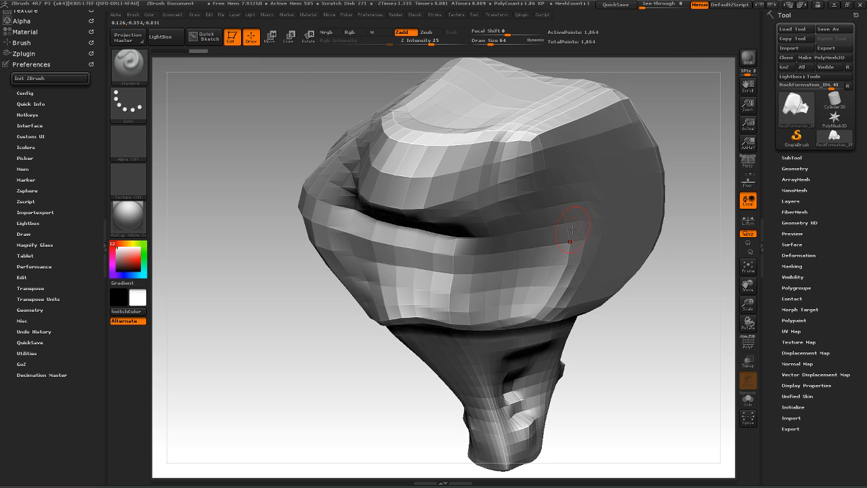
mouse_move(321, 300)
left_mouse_down()
mouse_move(304, 255)
mouse_move(324, 299)
mouse_move(348, 307)
mouse_move(354, 300)
mouse_move(311, 302)
left_mouse_up()
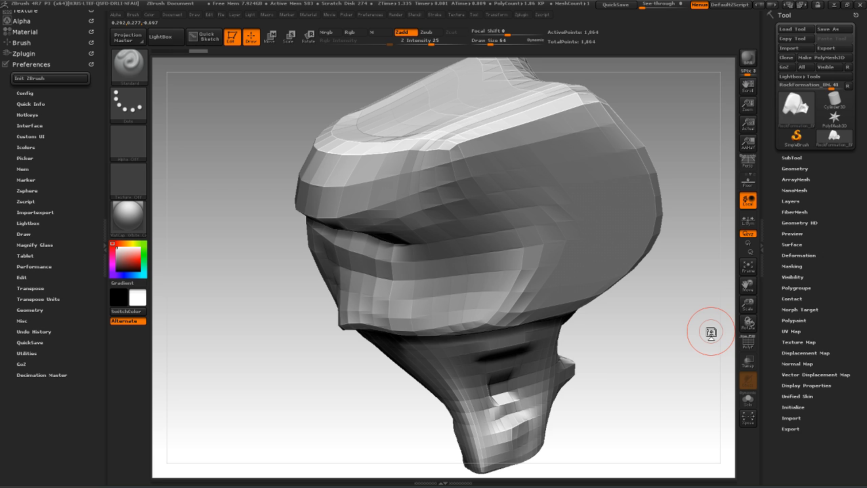
mouse_move(676, 396)
left_mouse_down("alt")
mouse_move(650, 333)
mouse_move(643, 416)
left_mouse_up("alt")
mouse_move(642, 382)
left_mouse_down("alt")
mouse_move(643, 366)
mouse_move(657, 404)
mouse_move(644, 365)
left_mouse_up("alt")
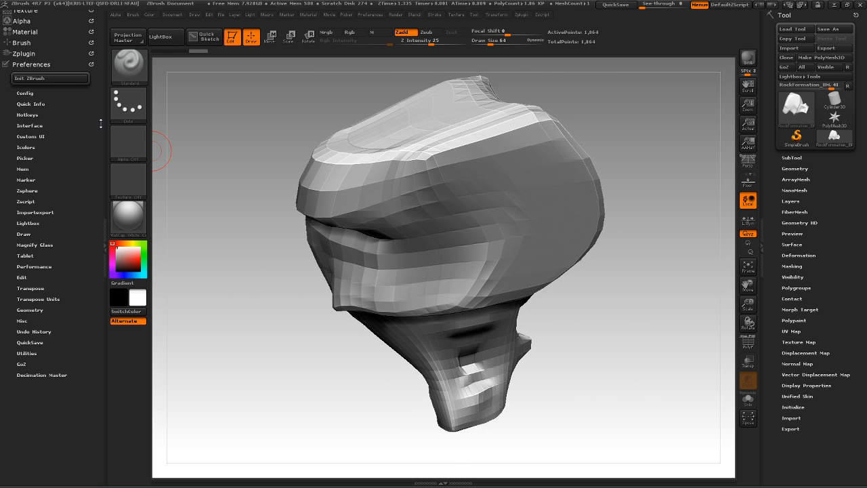
Add the hardrocks_India texture to Spotlight as a reference image
left_click(26, 56)
left_click(26, 56)
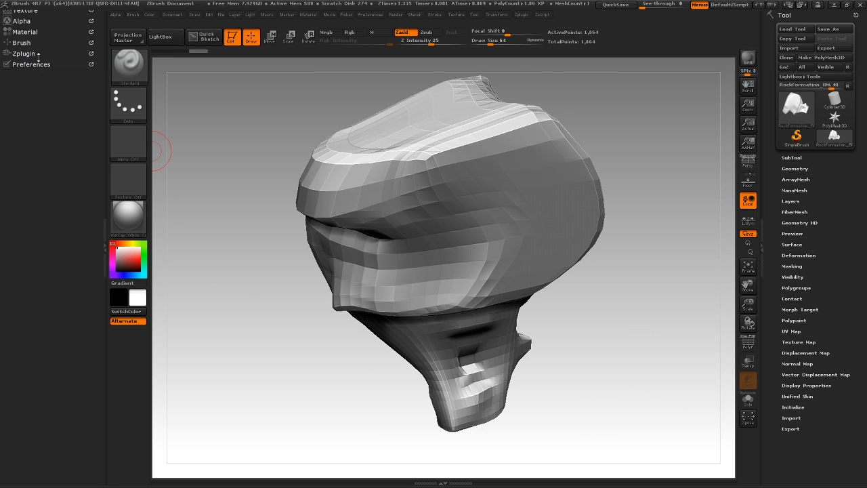
left_click(29, 27)
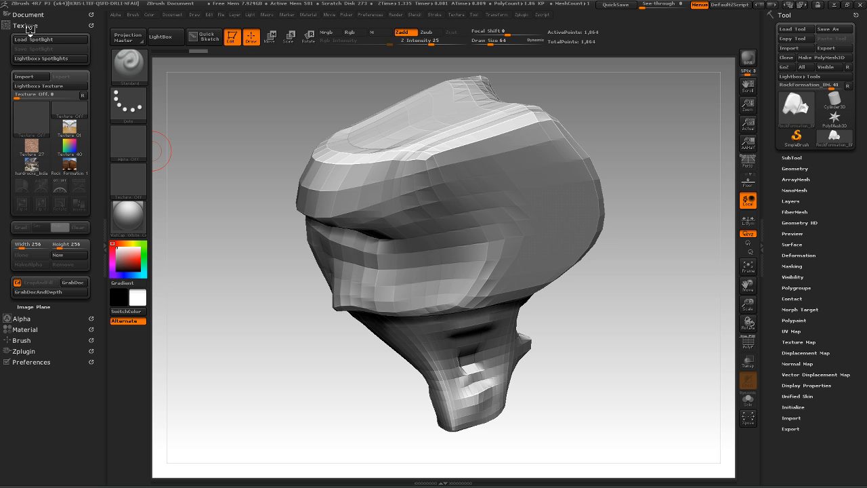
left_click(34, 164)
mouse_move(32, 116)
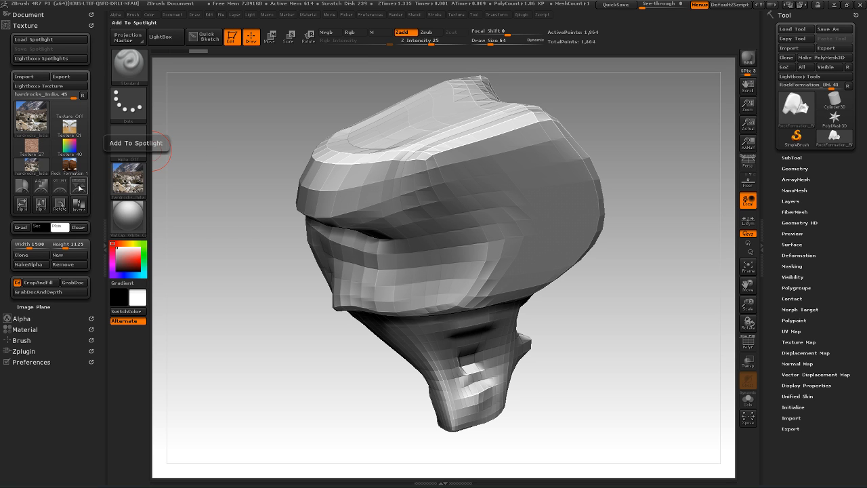
left_click(80, 187)
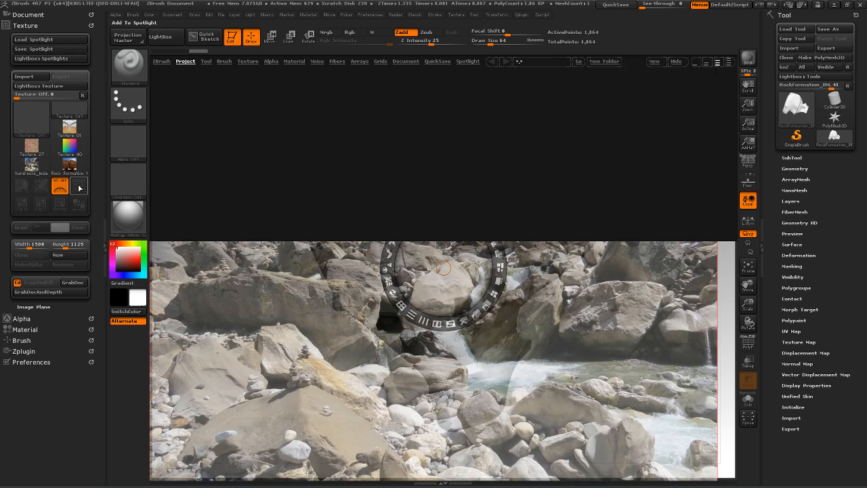
Hide LightBox, move the rock photo along the canvas's left side and leave Spotlight editing with the image still shown
left_click(175, 42)
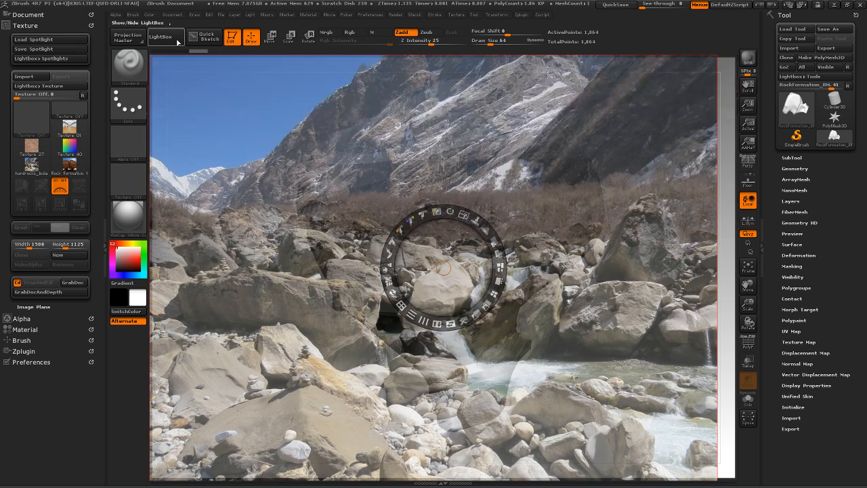
left_click_drag(467, 216, 216, 273)
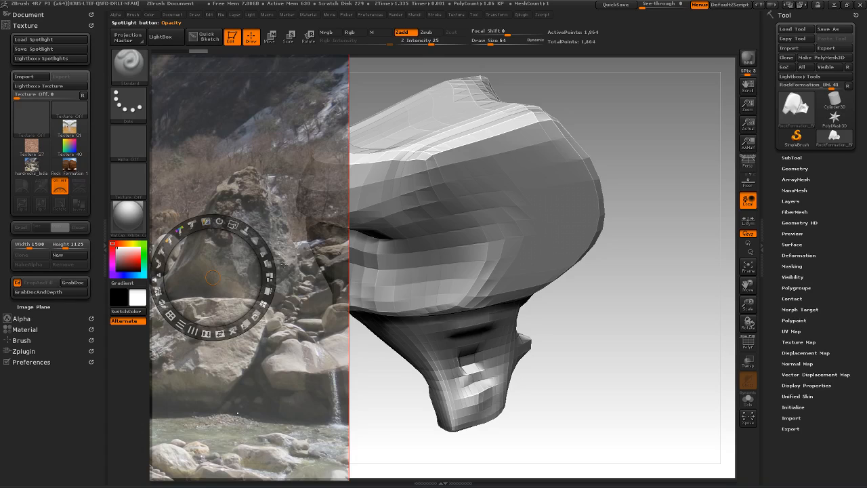
key("z")
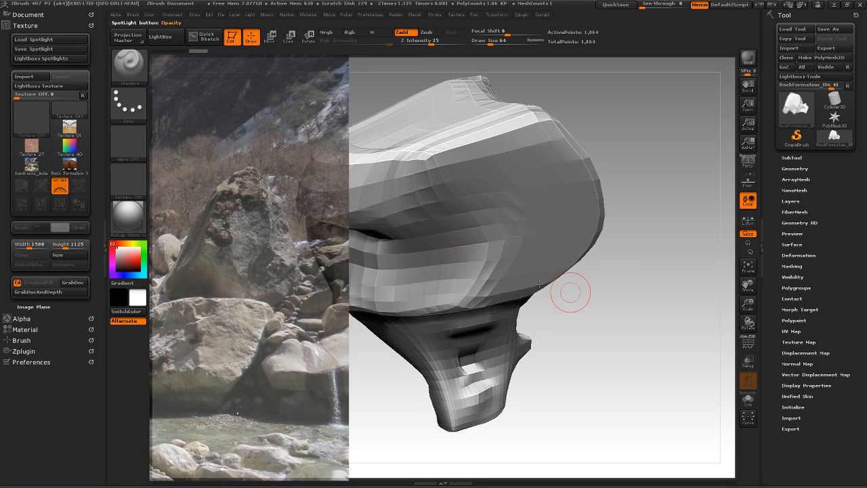
Inspect the rock beside the reference photo, take it out of Edit mode and clear the canvas
left_click_drag(748, 321, 685, 325)
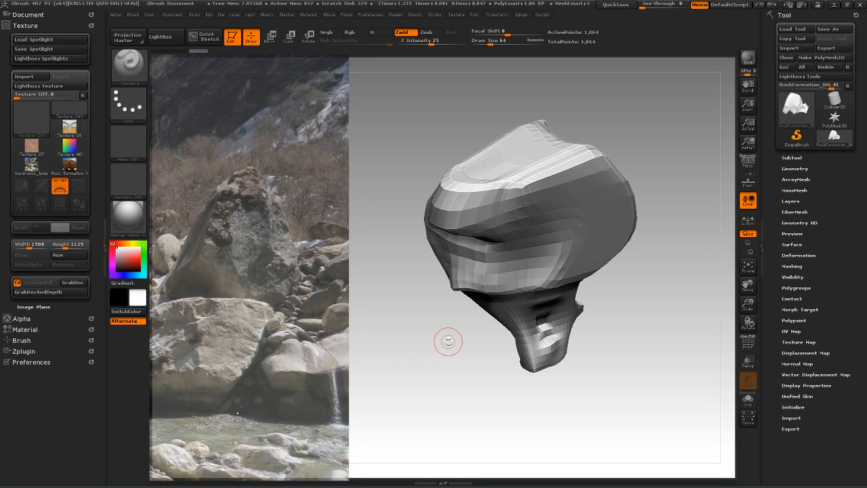
mouse_move(434, 360)
left_mouse_down()
mouse_move(437, 337)
mouse_move(443, 390)
left_mouse_up()
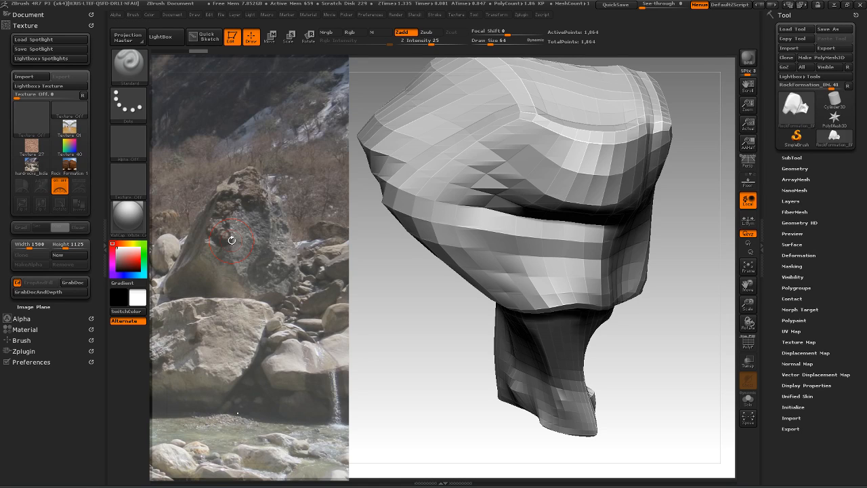
left_click_drag(449, 362, 417, 358)
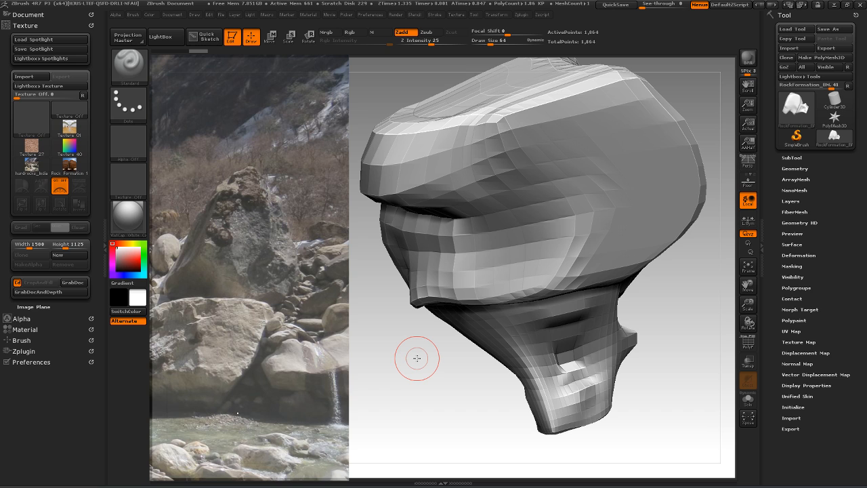
left_click_drag(659, 408, 678, 409)
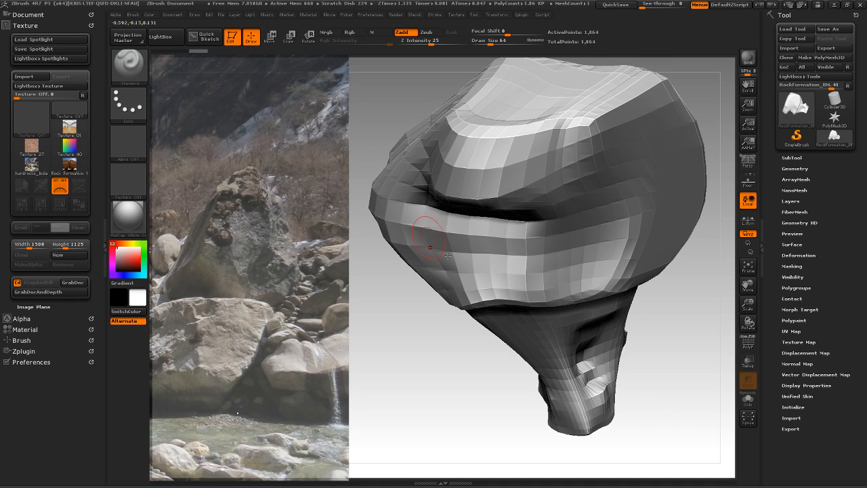
left_click(228, 39)
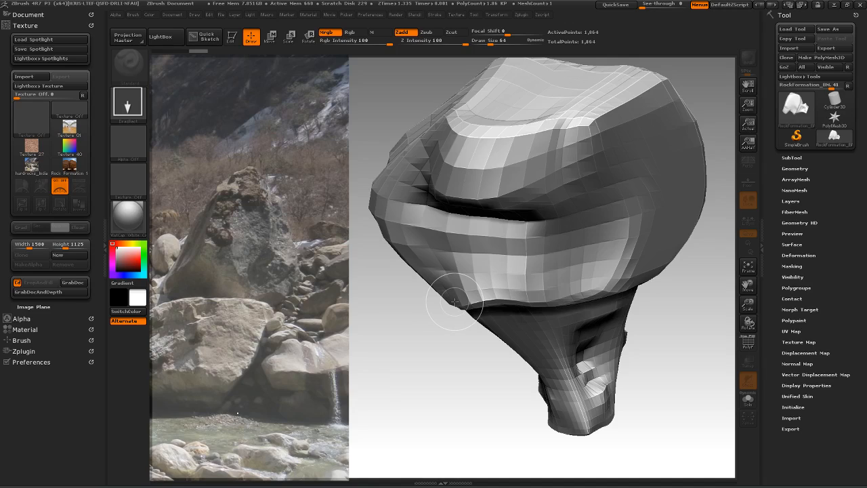
key("ctrl+n")
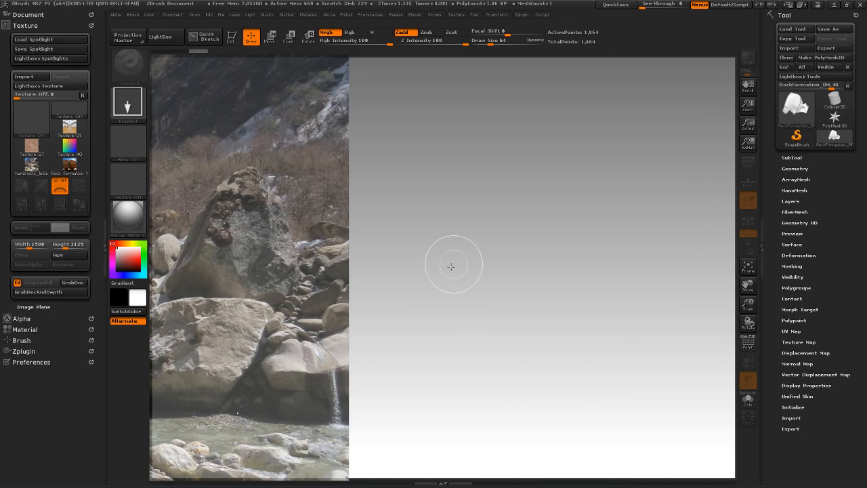
Turn off Spotlight Projection in the brush's sample settings
left_click(134, 14)
left_click(27, 340)
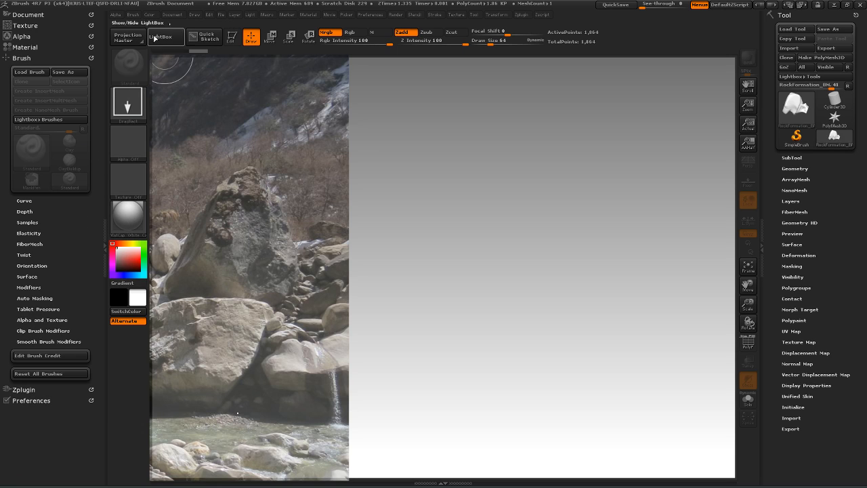
left_click(36, 298)
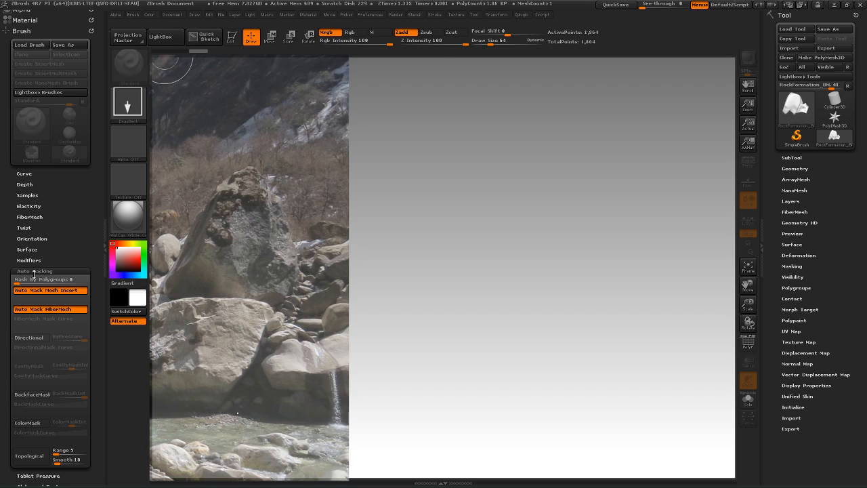
left_click(37, 271)
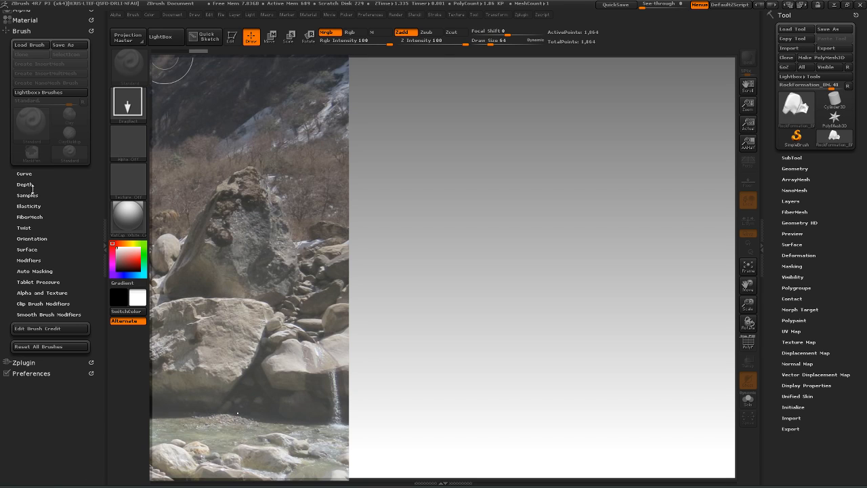
left_click(31, 195)
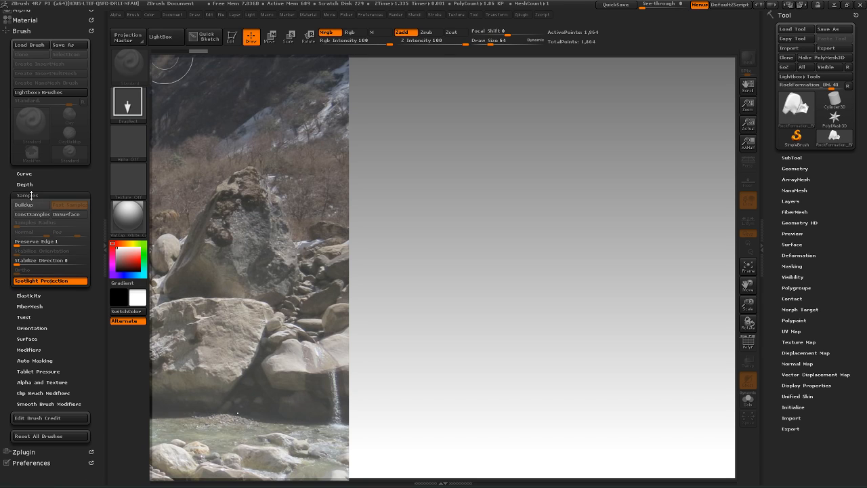
left_click(39, 282)
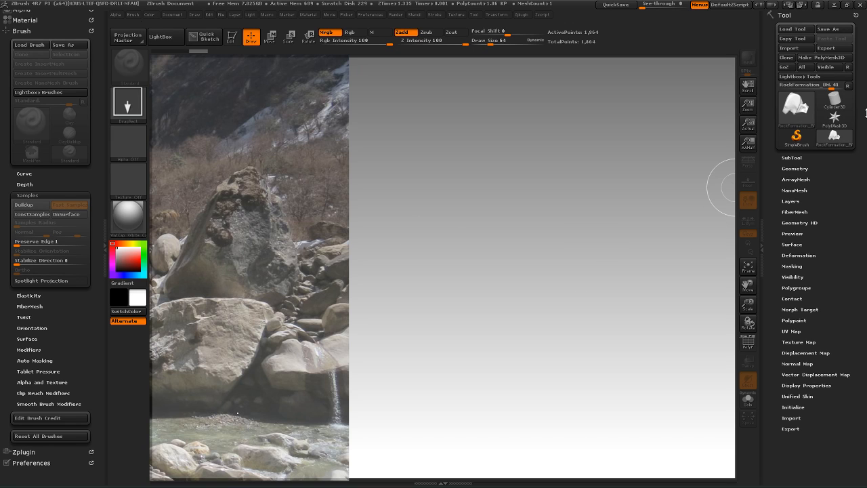
Draw a large PolyMesh3D star on the canvas, put it into Edit mode and snap it to a straight front view
mouse_move(803, 148)
left_click(800, 158)
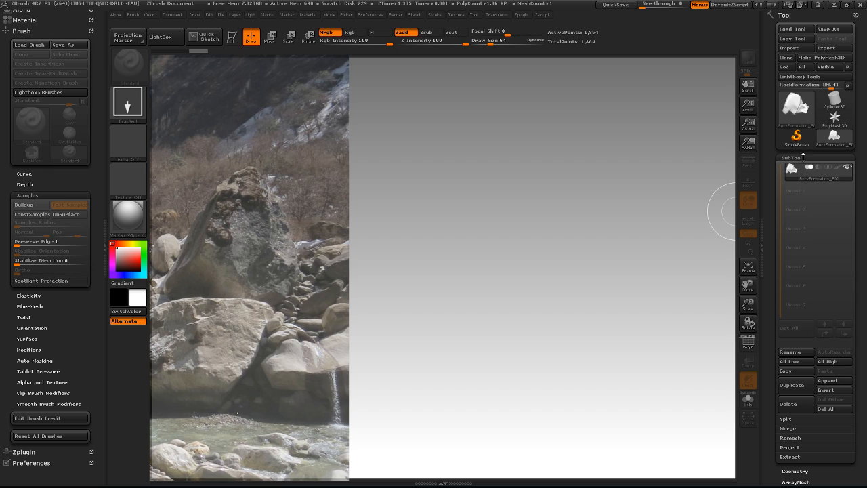
left_click(792, 158)
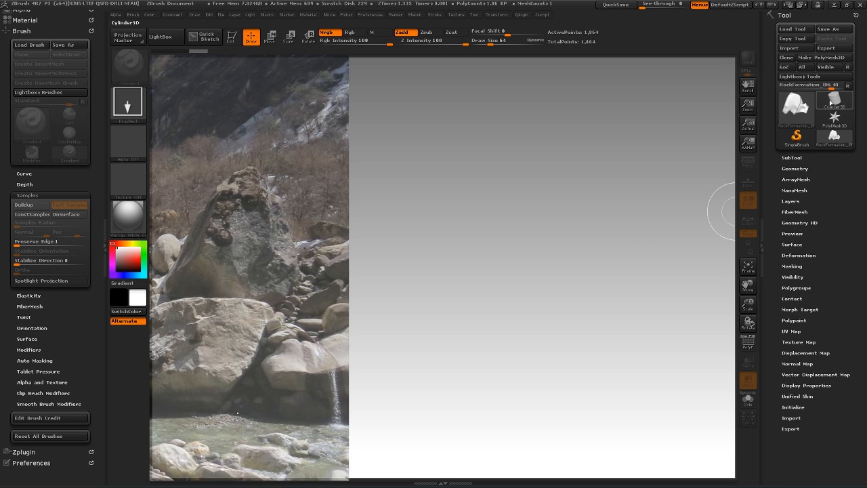
left_click(808, 113)
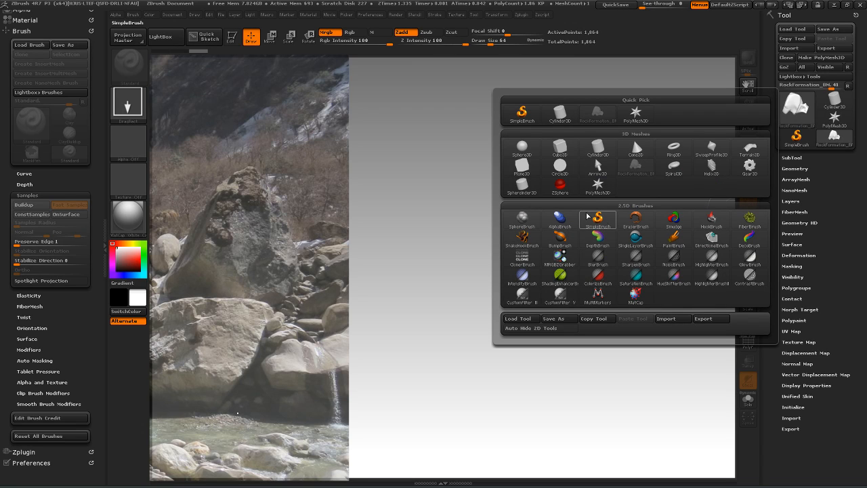
mouse_move(562, 192)
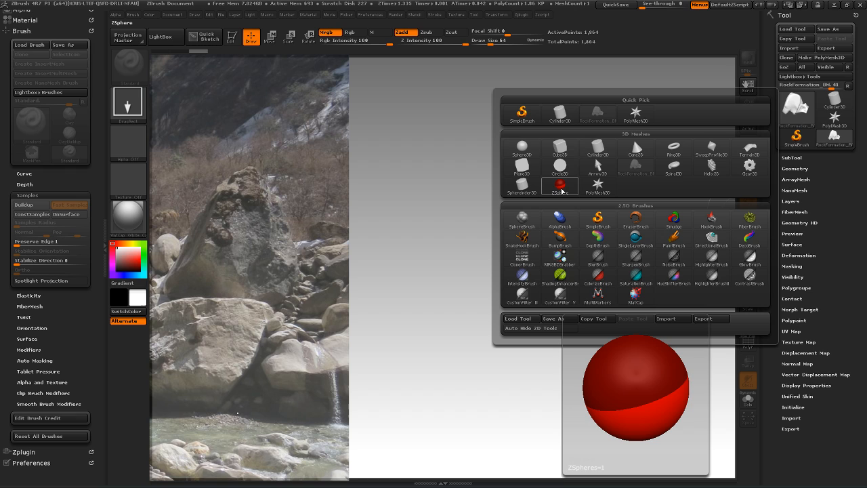
mouse_move(704, 173)
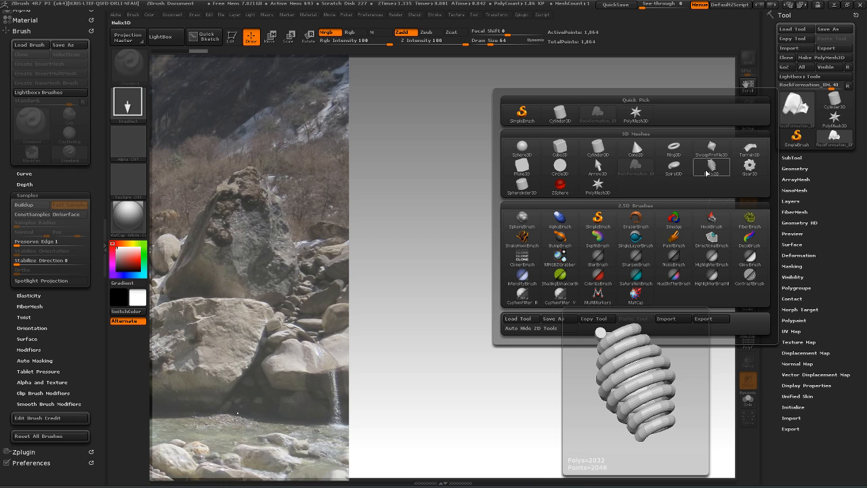
mouse_move(557, 148)
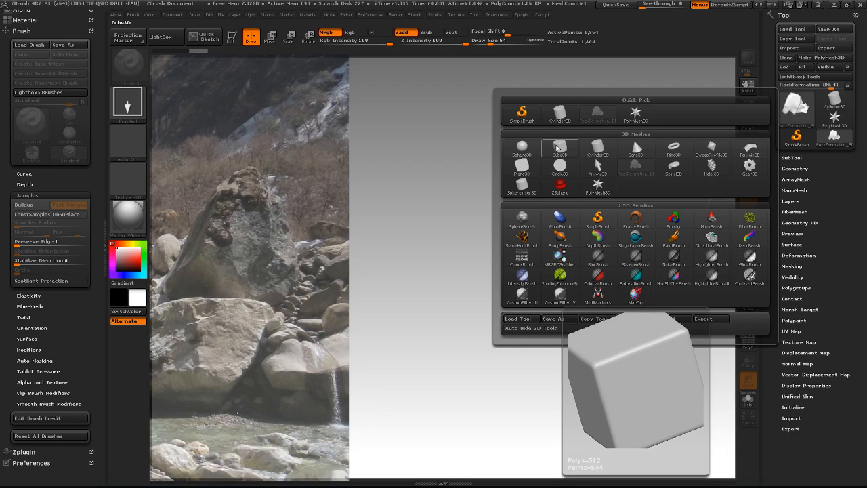
mouse_move(513, 155)
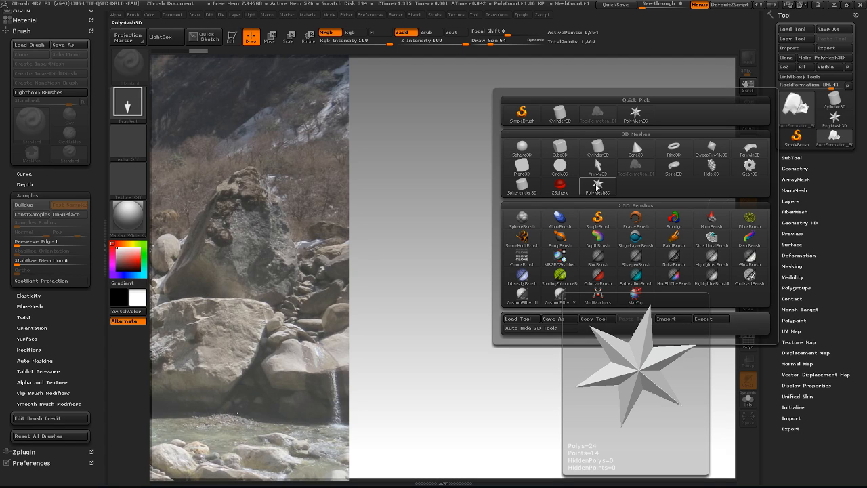
left_click(596, 187)
mouse_move(478, 251)
left_mouse_down()
mouse_move(498, 447)
mouse_move(488, 461)
left_mouse_up()
left_click(231, 37)
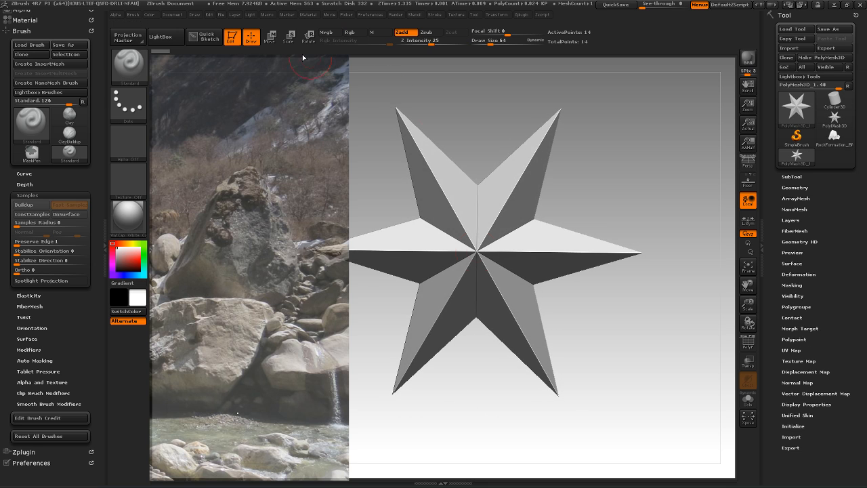
left_click_drag(471, 128, 472, 132, "shift")
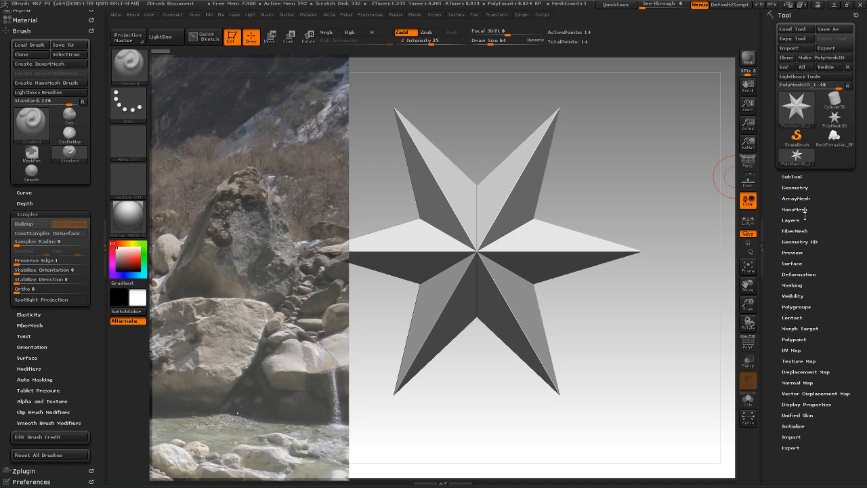
Set the ShadowBox resolution of the star mesh to 512 and start ShadowBox
left_click(805, 189)
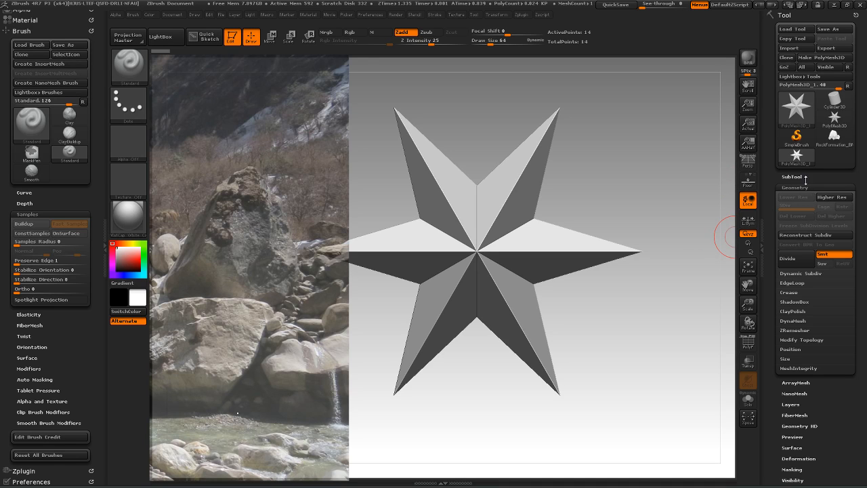
left_click(805, 187)
left_click(793, 177)
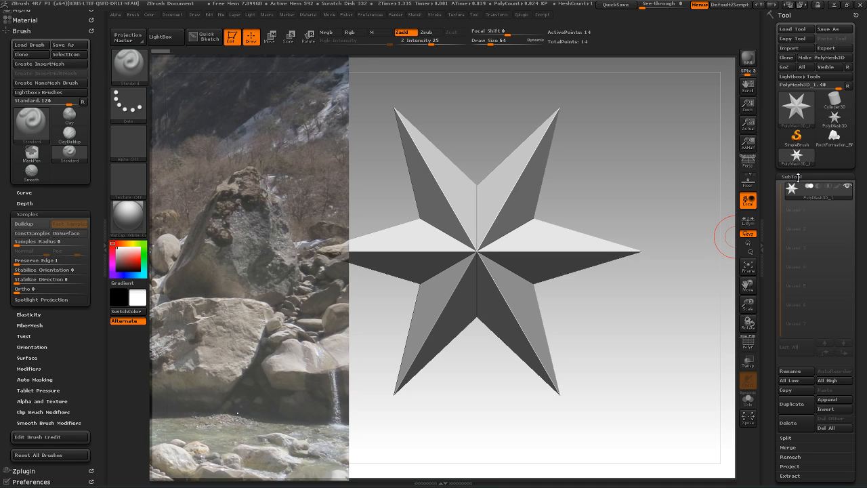
left_click(799, 177)
left_click(798, 188)
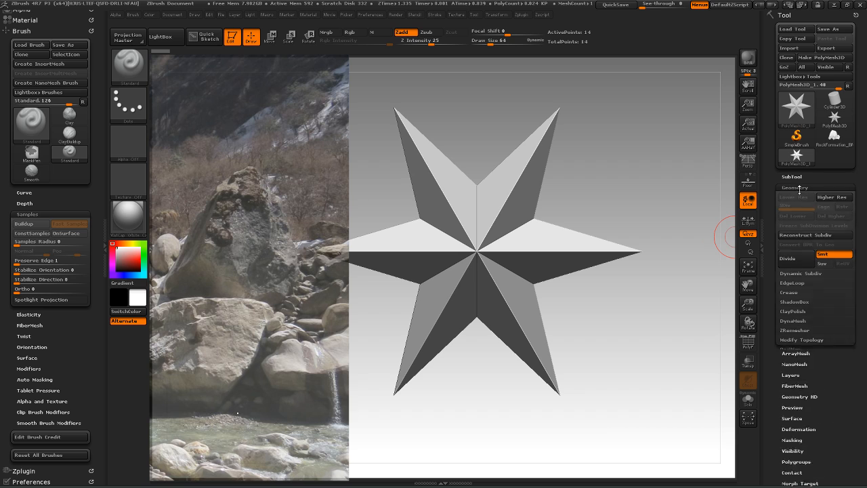
left_click_drag(866, 333, 864, 305)
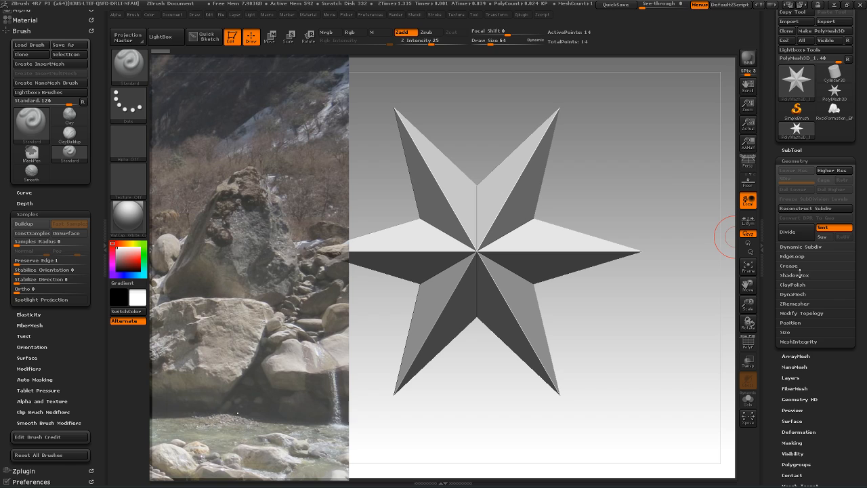
left_click(797, 275)
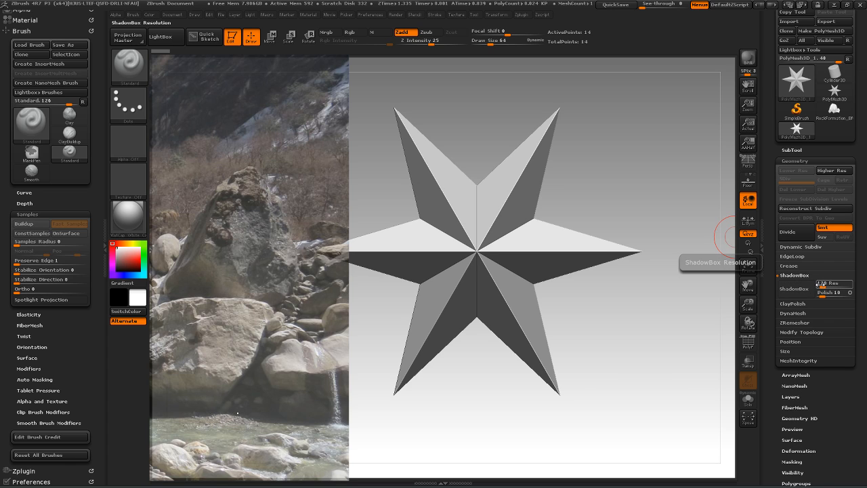
left_click_drag(823, 287, 823, 290)
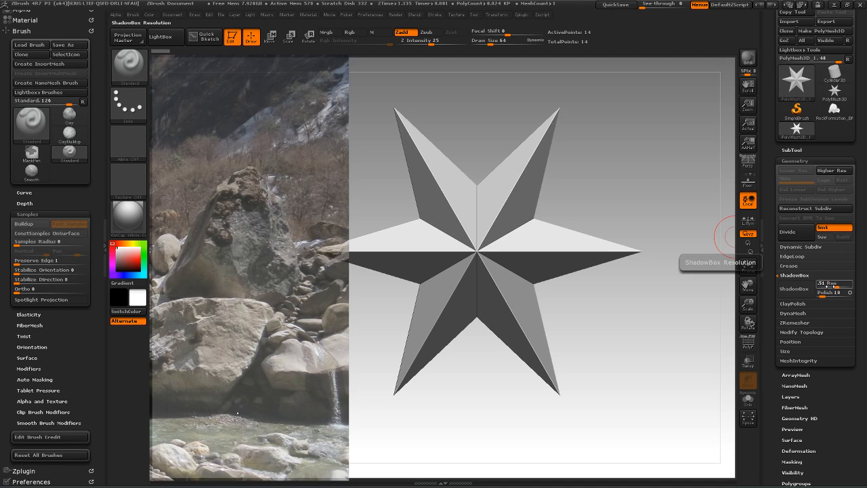
left_click(831, 285)
type("16")
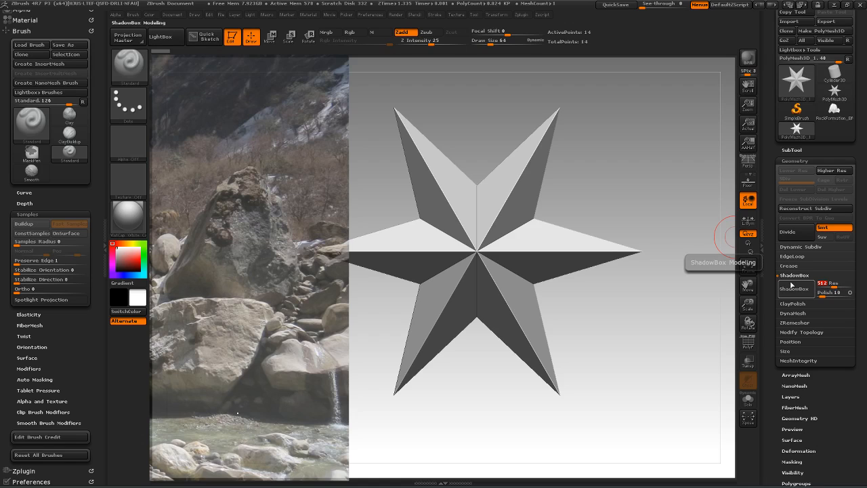
left_click(790, 285)
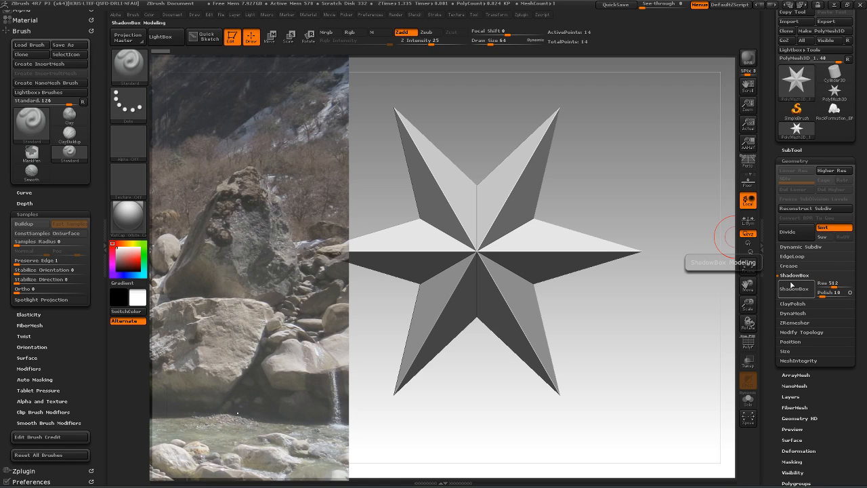
Turn the star into a ShadowBox mesh and lower the opacity of the Spotlight reference photo
left_click(784, 286)
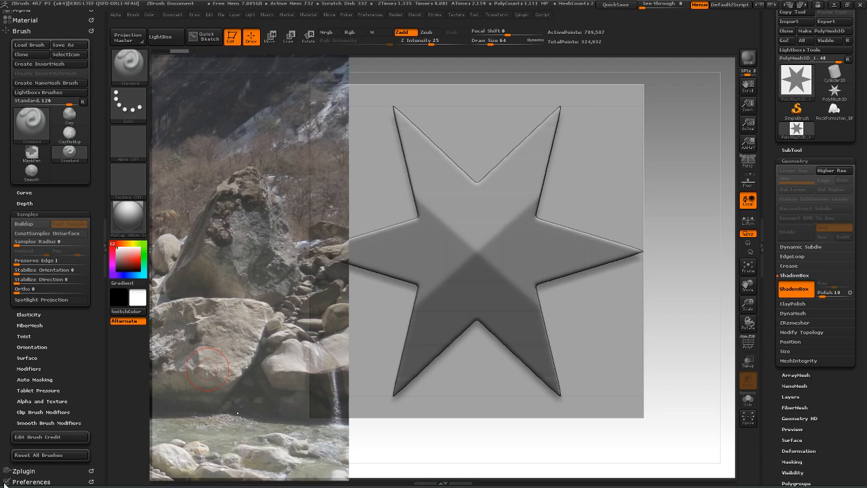
key("z")
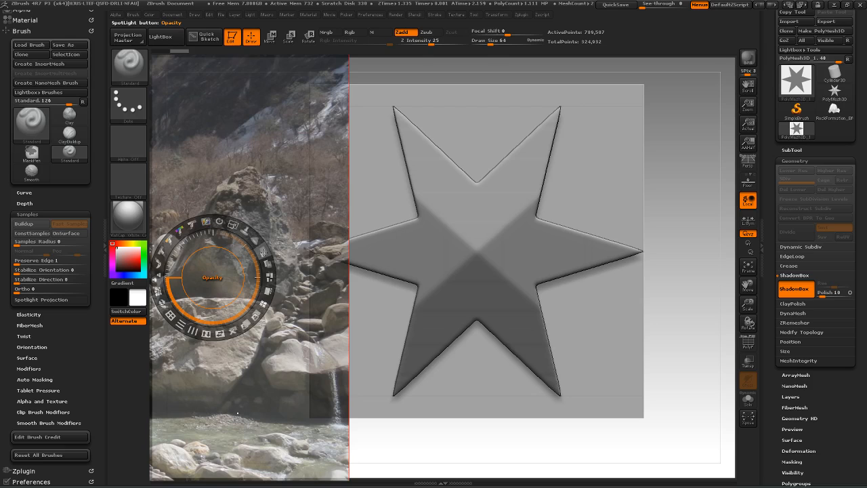
left_click_drag(263, 250, 257, 277)
left_click_drag(228, 230, 224, 235)
key("z")
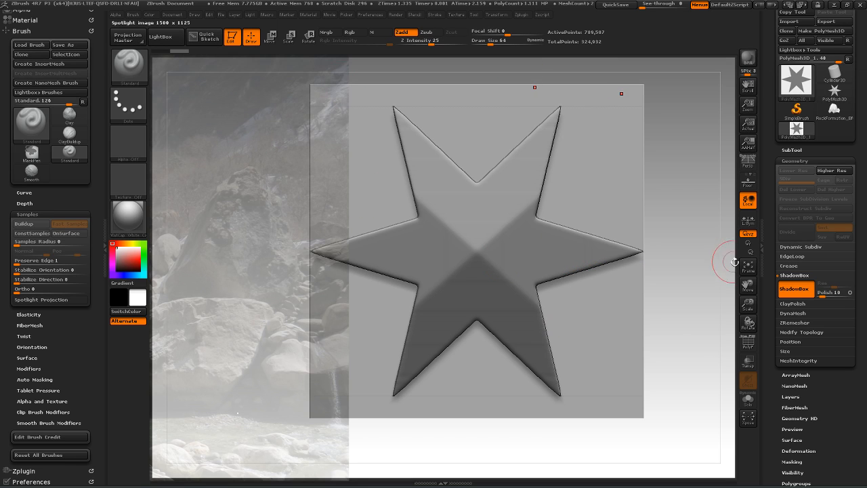
Turn on perspective and examine the star and its shadows on the three ShadowBox planes from several angles
left_click_drag(699, 192, 679, 199, "alt")
left_click_drag(684, 166, 736, 204)
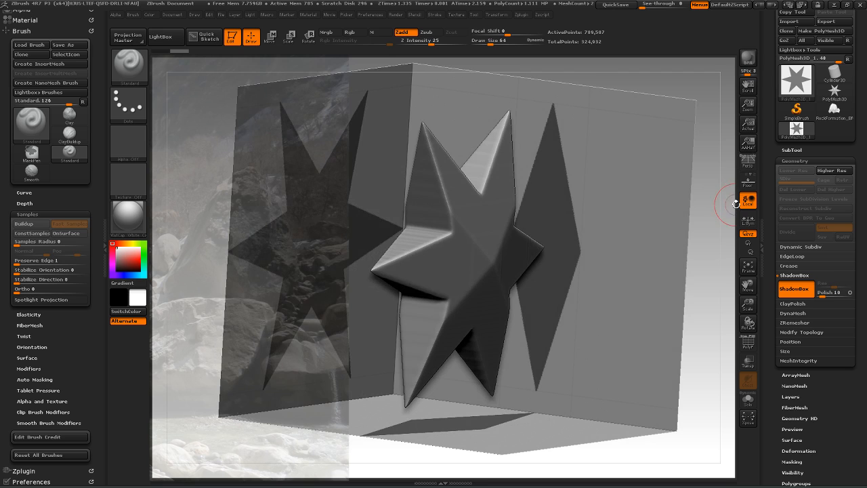
left_click(746, 169)
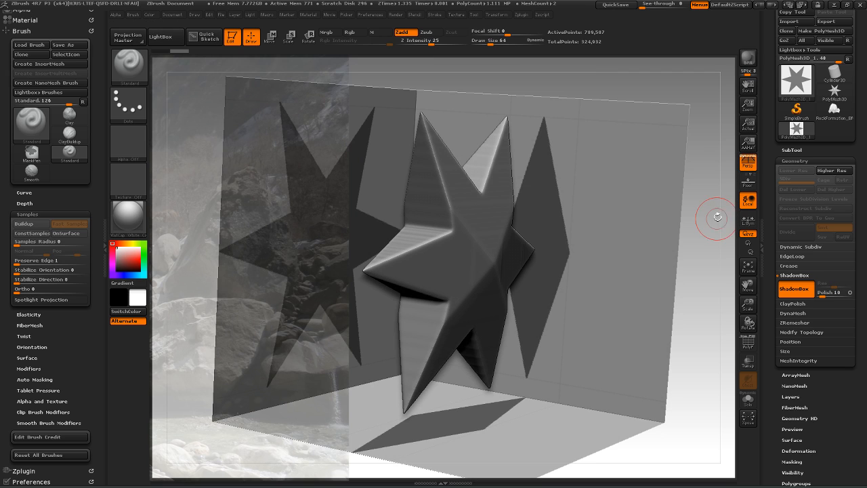
left_click_drag(716, 209, 697, 207)
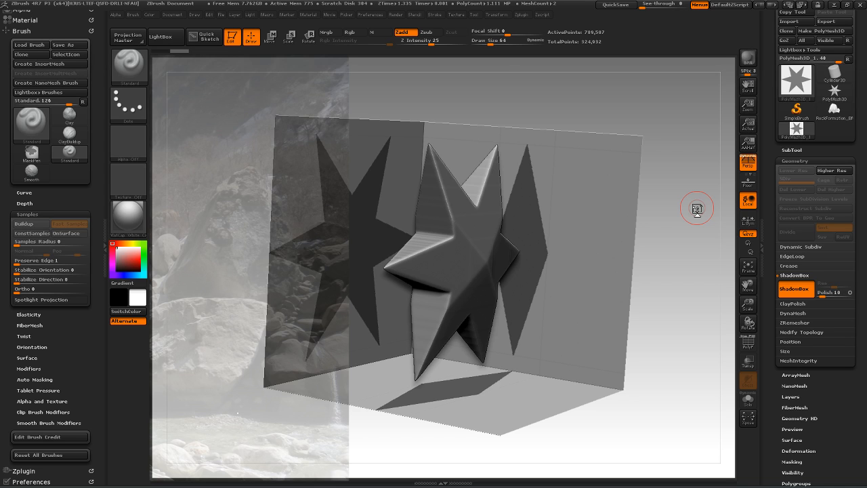
left_click_drag(697, 210, 635, 266)
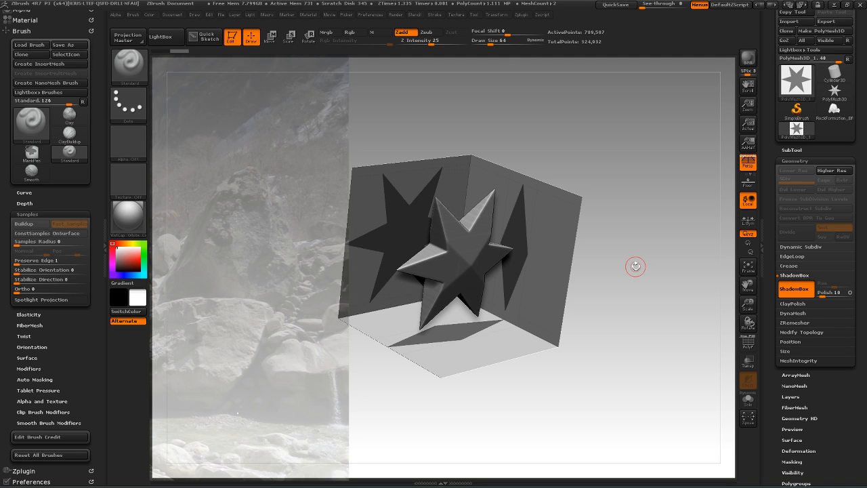
Snap to a straight front view and clear the star's masks so the ShadowBox is empty
left_click_drag(635, 267, 621, 267, "shift")
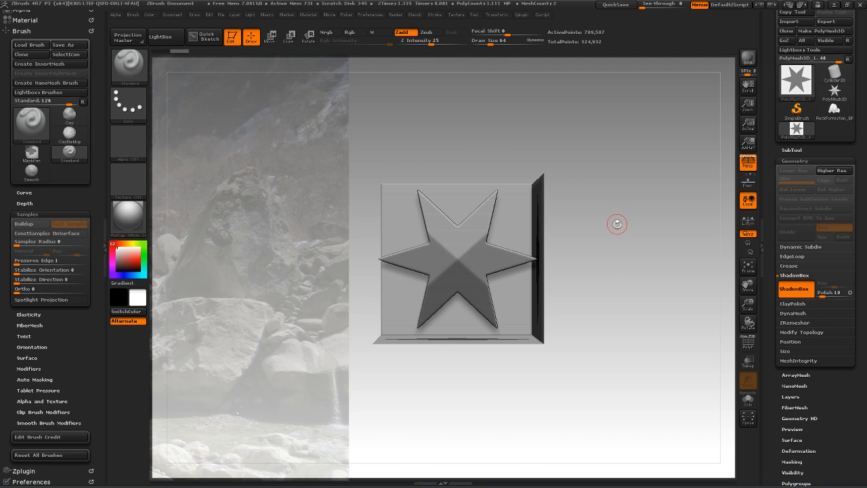
left_click_drag(618, 226, 642, 227, "alt")
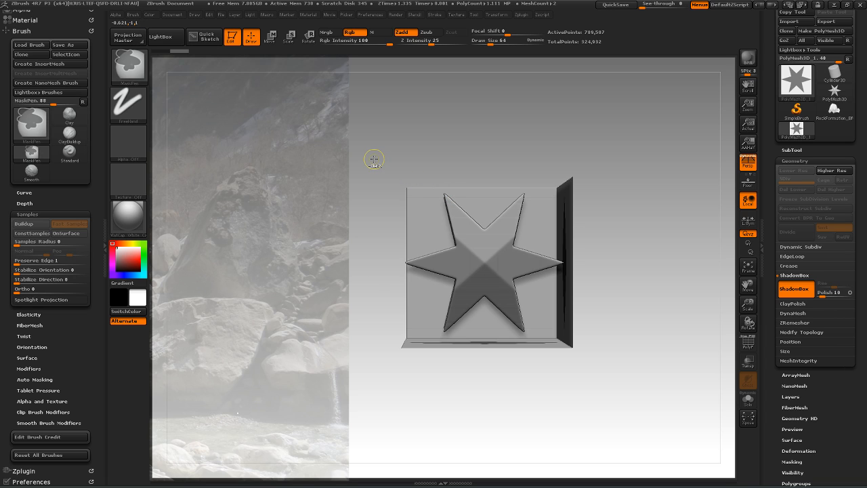
left_click_drag(379, 157, 696, 401, "ctrl")
mouse_move(686, 368)
left_mouse_down()
mouse_move(671, 286)
mouse_move(613, 288)
left_mouse_up()
Try building a winding shape from freehand mask strokes on the ShadowBox back plane, and clear the masks
left_click_drag(428, 214, 508, 287, "ctrl")
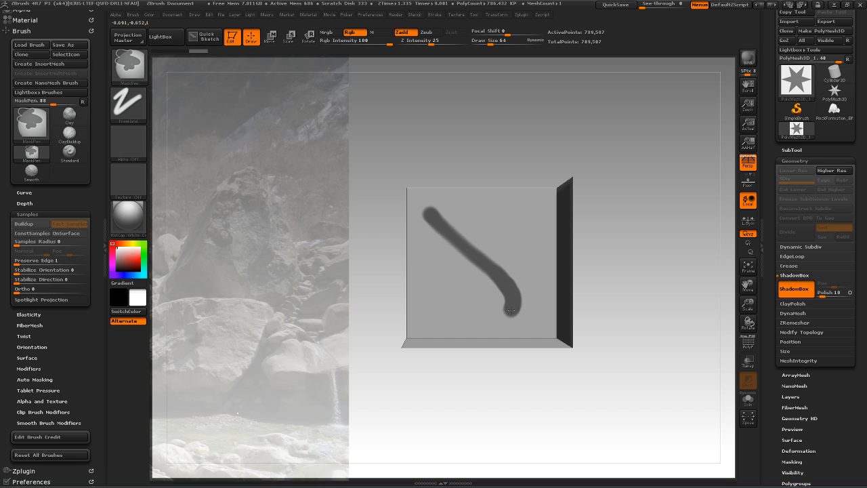
left_click_drag(485, 317, 455, 297, "ctrl")
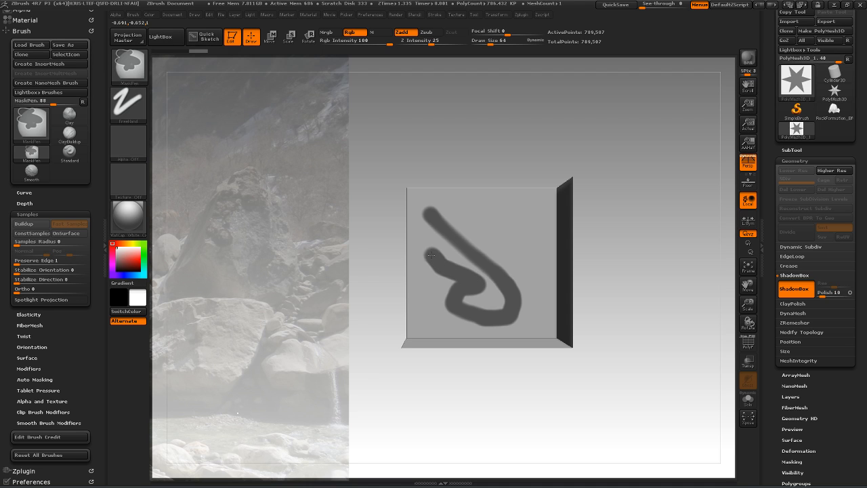
left_click_drag(402, 243, 401, 245, "ctrl")
mouse_move(596, 242)
left_mouse_down()
mouse_move(632, 248)
mouse_move(607, 247)
left_mouse_up()
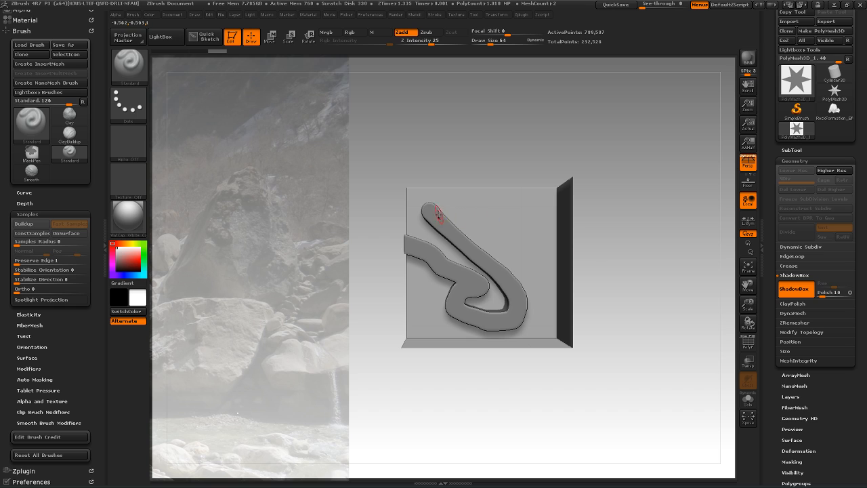
left_click_drag(431, 214, 386, 181, "ctrl")
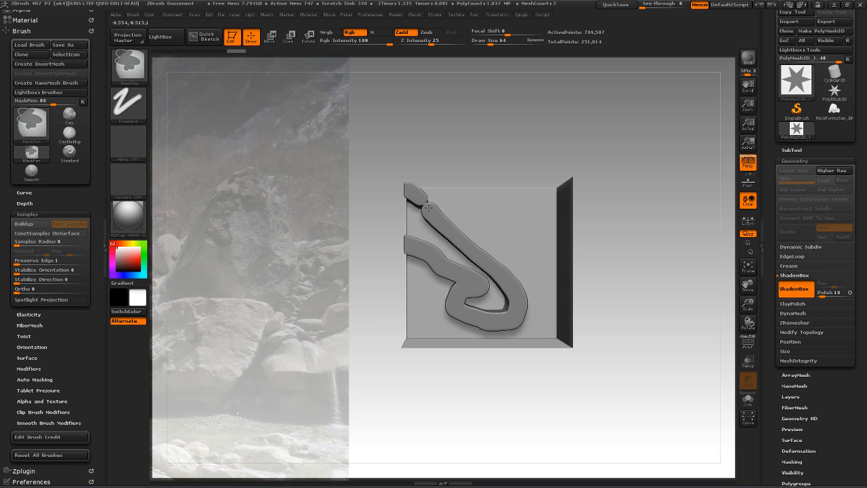
left_click(628, 227, "ctrl")
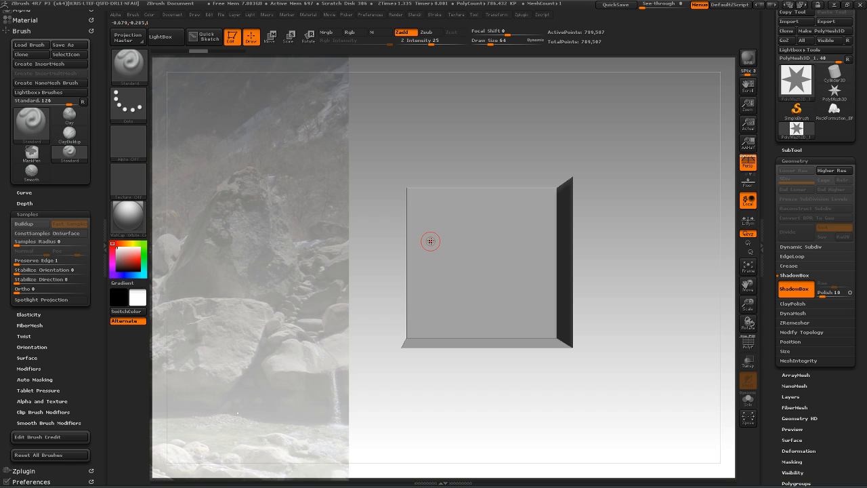
Turn off perspective, face an empty ShadowBox plane straight on and set the draw size to 244
left_click(748, 161)
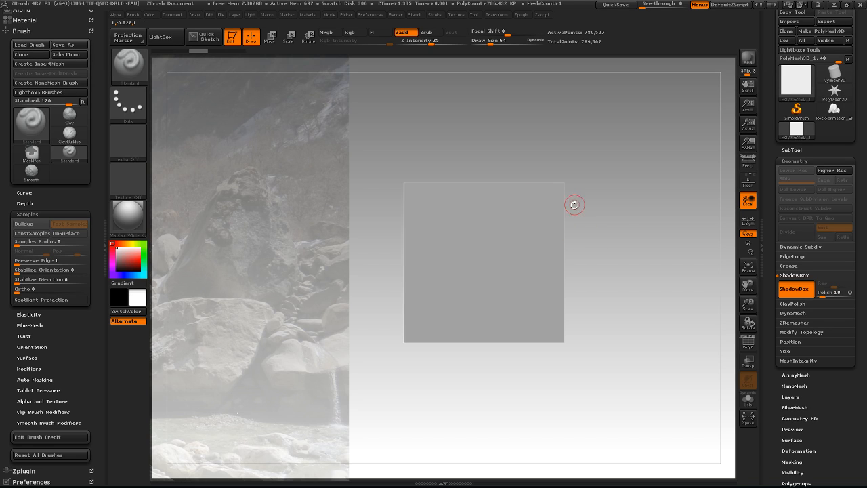
left_click_drag(622, 234, 565, 246)
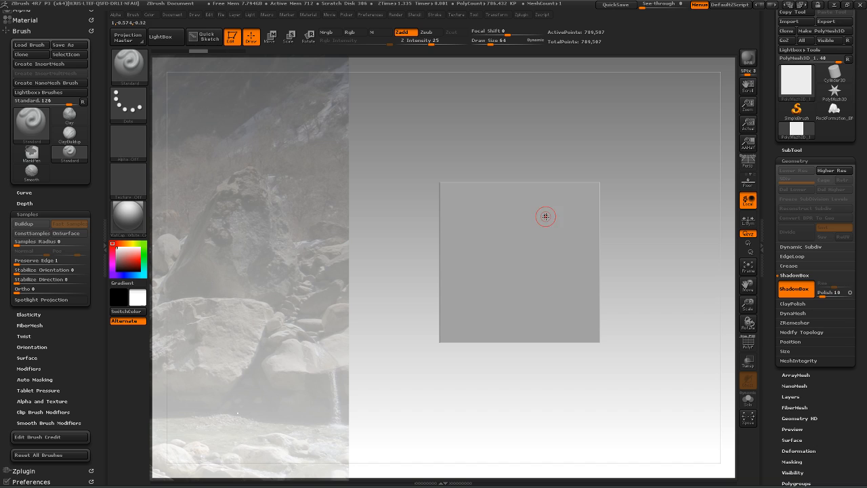
left_click(502, 42)
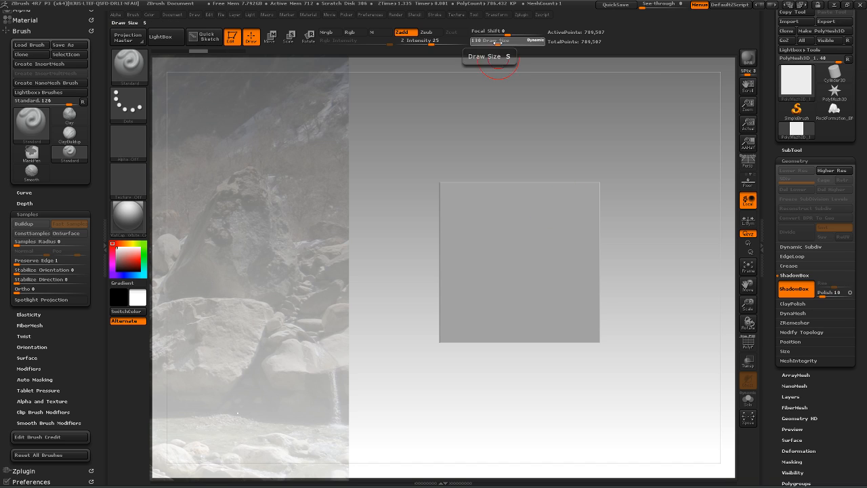
left_click_drag(503, 44, 507, 44)
Set the masking brush's stroke to Lasso and mask an irregular rock silhouette on the facing ShadowBox plane
key("ctrl")
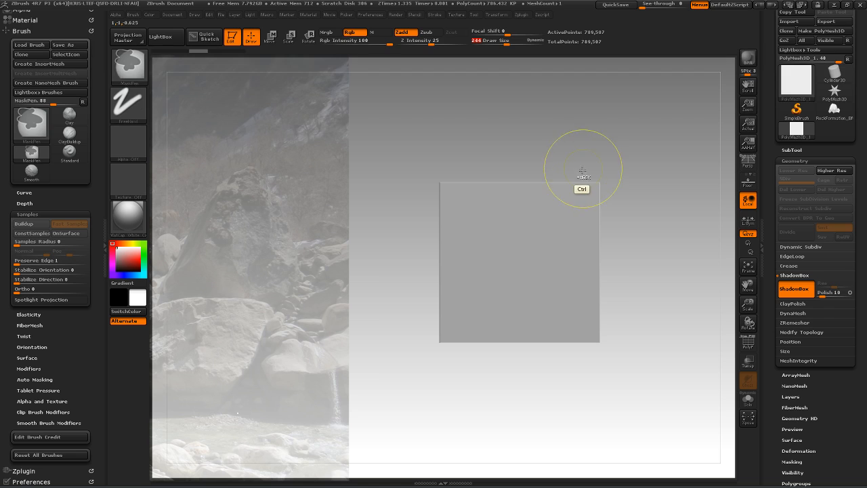
key("ctrl")
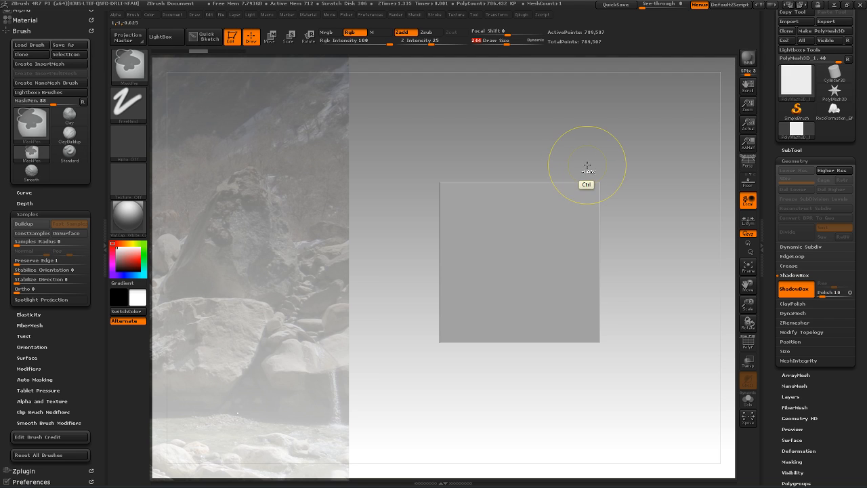
left_click(128, 103)
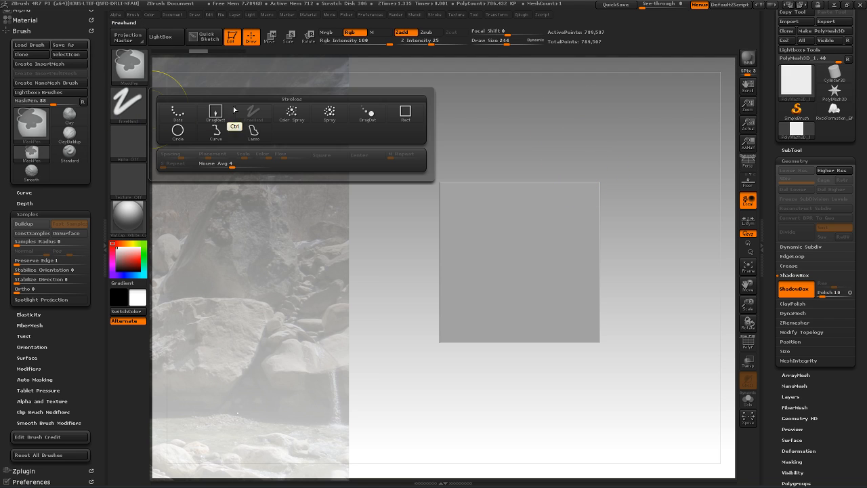
mouse_move(252, 132)
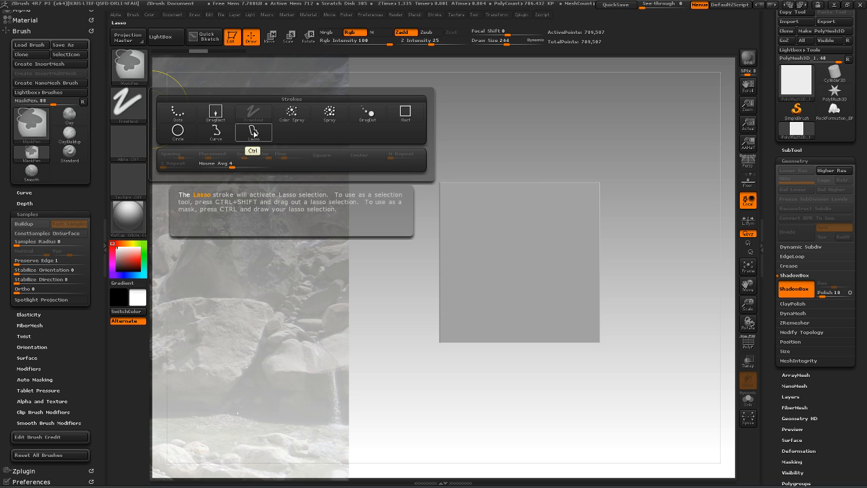
left_click(251, 133)
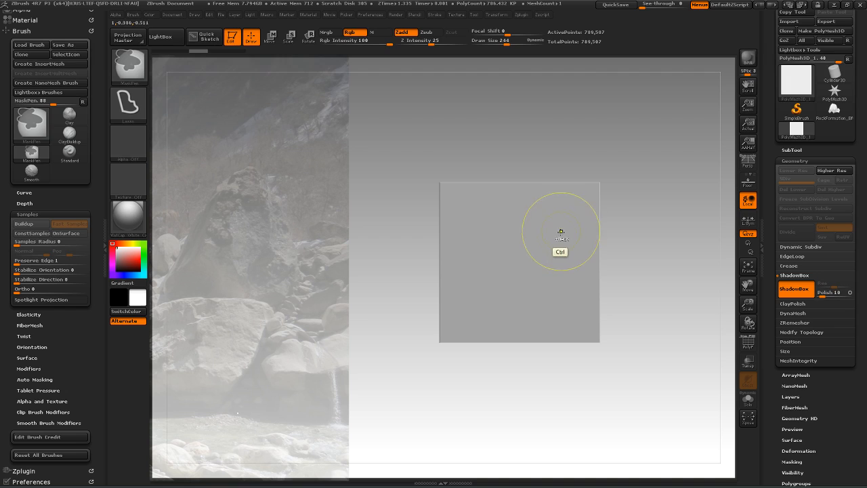
mouse_move(561, 205)
left_mouse_down("ctrl")
mouse_move(573, 215)
mouse_move(570, 237)
left_mouse_up("ctrl")
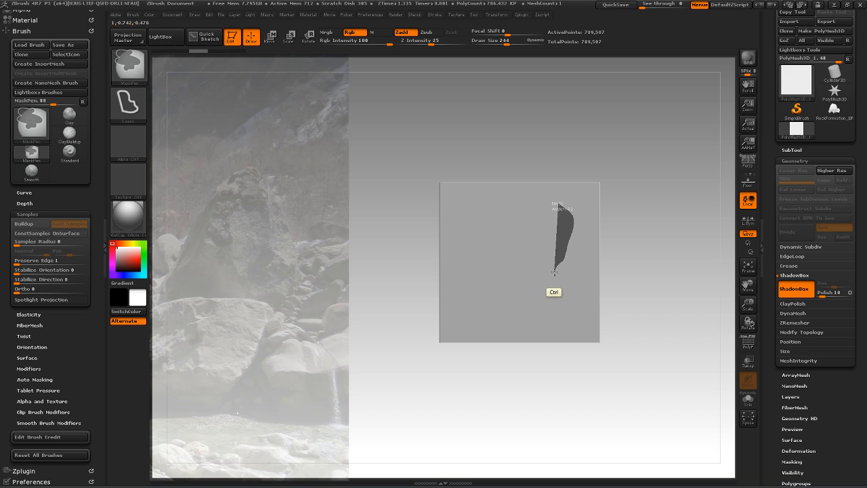
mouse_move(550, 305)
left_mouse_down("ctrl")
mouse_move(516, 323)
mouse_move(493, 325)
mouse_move(475, 314)
mouse_move(449, 282)
mouse_move(458, 206)
left_mouse_up("ctrl")
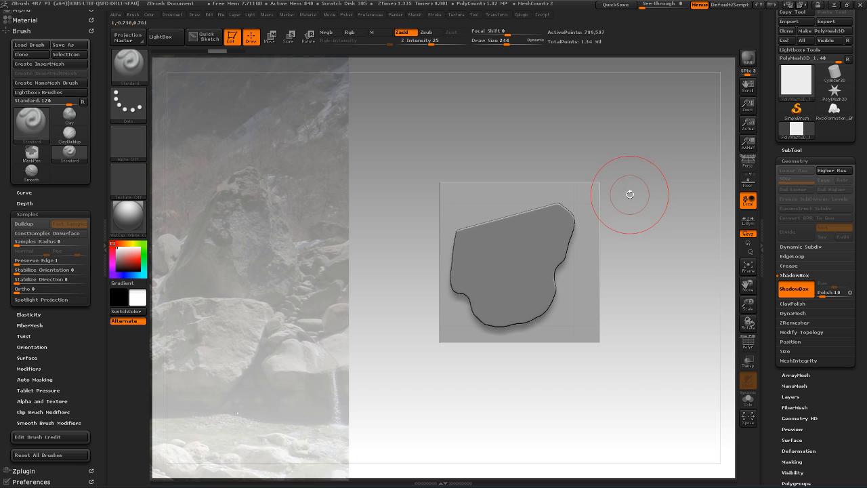
Face a second ShadowBox plane straight on and lasso-mask a jagged, two-peaked silhouette with a notched underside
mouse_move(640, 223)
left_mouse_down()
mouse_move(618, 203)
mouse_move(613, 228)
mouse_move(597, 225)
mouse_move(657, 223)
left_mouse_up()
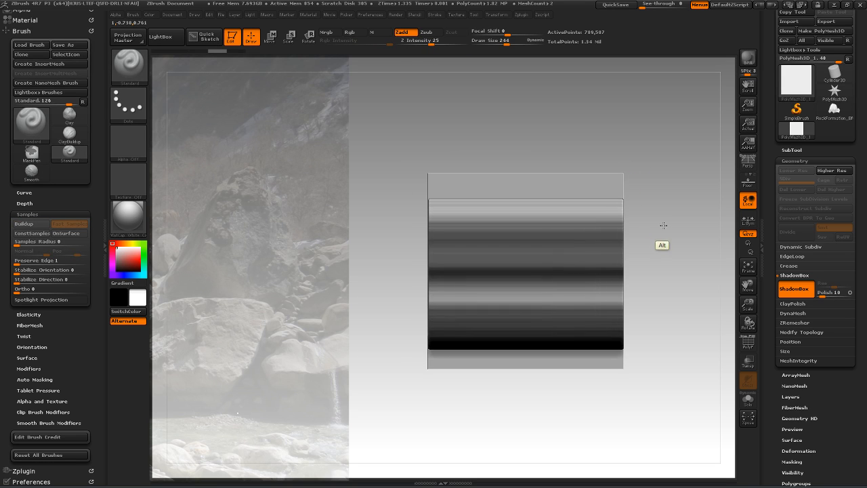
key("ctrl")
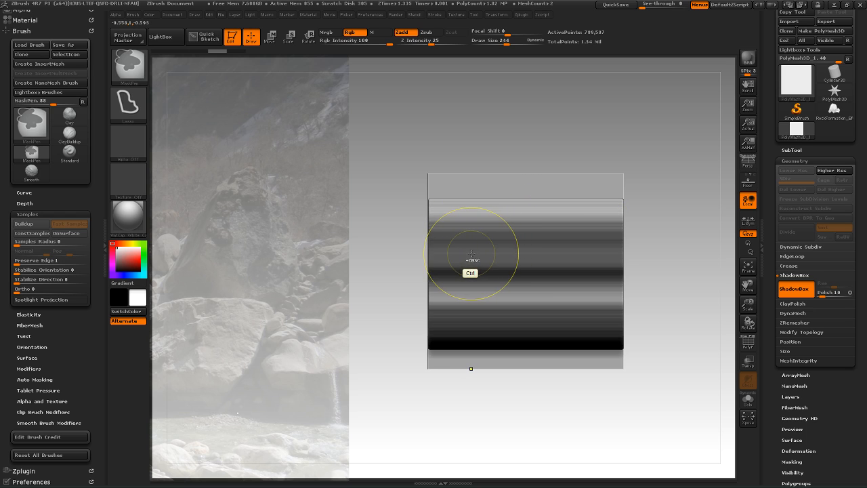
mouse_move(467, 256)
left_mouse_down("ctrl")
mouse_move(470, 236)
mouse_move(507, 186)
mouse_move(525, 193)
mouse_move(545, 183)
mouse_move(577, 258)
mouse_move(570, 328)
left_mouse_up("ctrl")
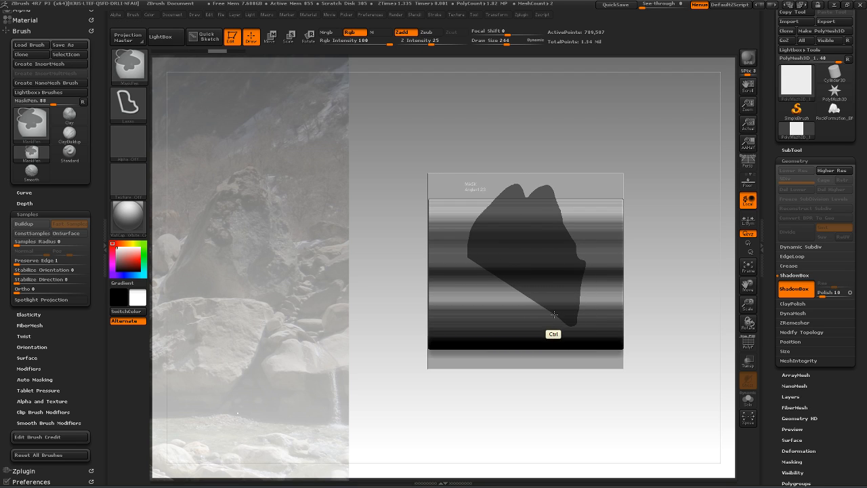
mouse_move(538, 270)
left_mouse_down("ctrl")
mouse_move(515, 281)
mouse_move(496, 320)
left_mouse_up("ctrl")
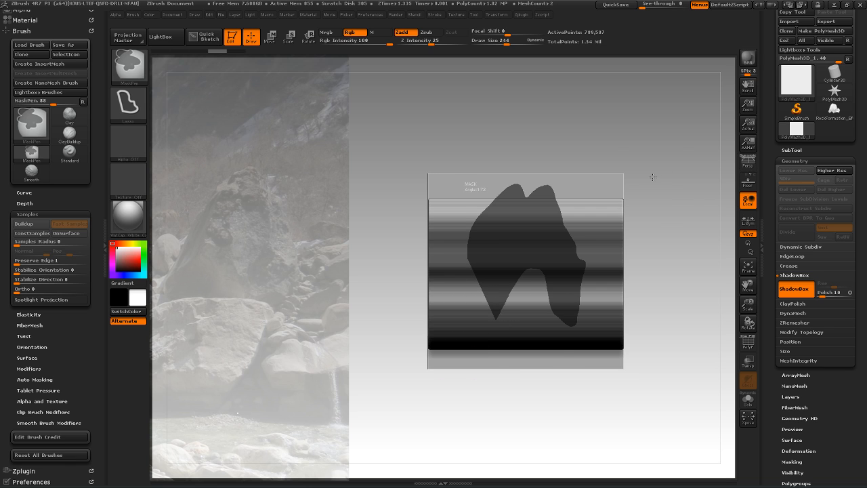
left_click_drag(661, 165, 642, 261)
Face the remaining ShadowBox plane and lasso-mask a tapered silhouette that narrows the block toward its upper end
left_click_drag(565, 280, 684, 199, "alt")
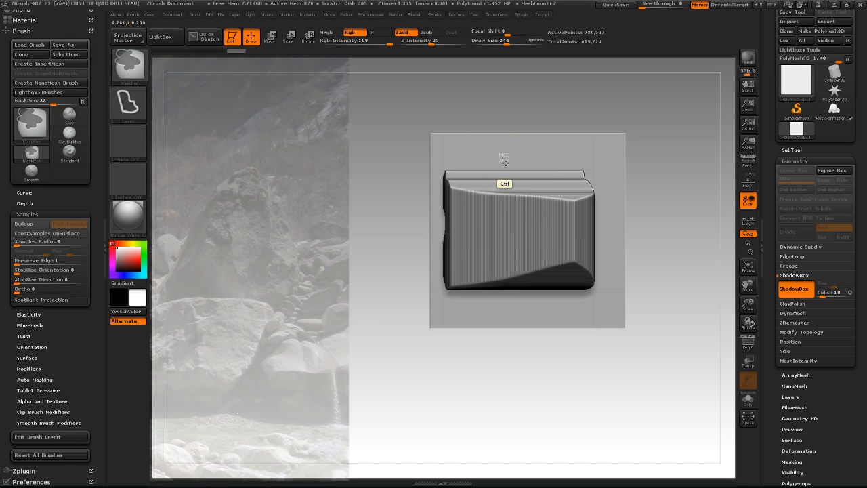
mouse_move(498, 213)
left_mouse_down("ctrl")
mouse_move(468, 289)
mouse_move(520, 334)
mouse_move(594, 335)
mouse_move(599, 285)
mouse_move(589, 167)
left_mouse_up("ctrl")
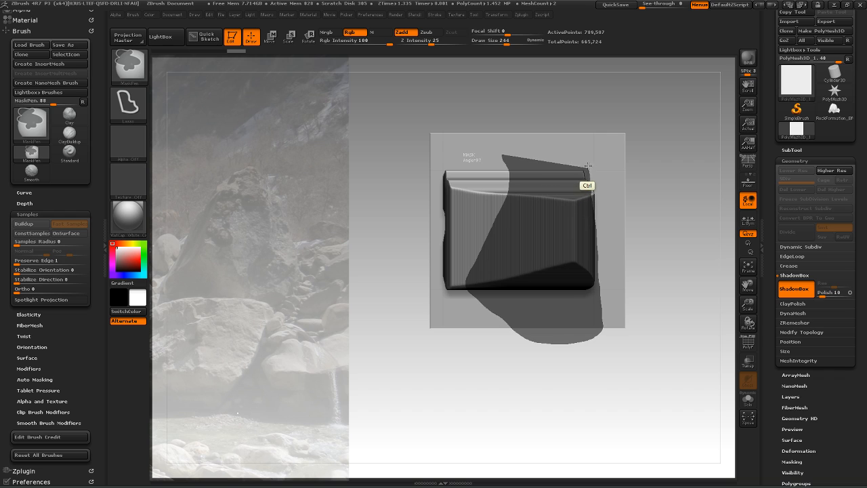
mouse_move(658, 212)
left_mouse_down()
mouse_move(661, 113)
mouse_move(638, 231)
mouse_move(648, 199)
mouse_move(622, 271)
mouse_move(633, 284)
mouse_move(678, 135)
mouse_move(693, 140)
mouse_move(692, 128)
mouse_move(652, 141)
mouse_move(688, 149)
mouse_move(671, 179)
mouse_move(664, 174)
left_mouse_up()
mouse_move(659, 238)
left_mouse_down()
mouse_move(662, 184)
mouse_move(657, 248)
left_mouse_up()
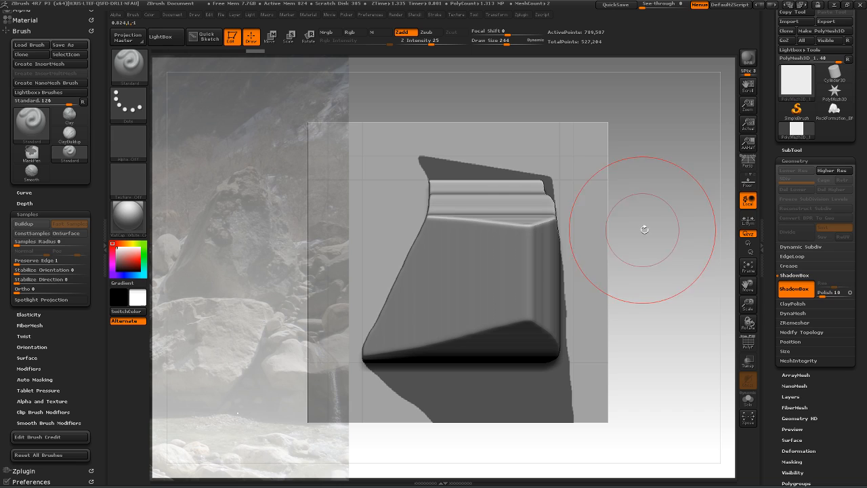
left_click_drag(456, 200, 417, 171, "ctrl")
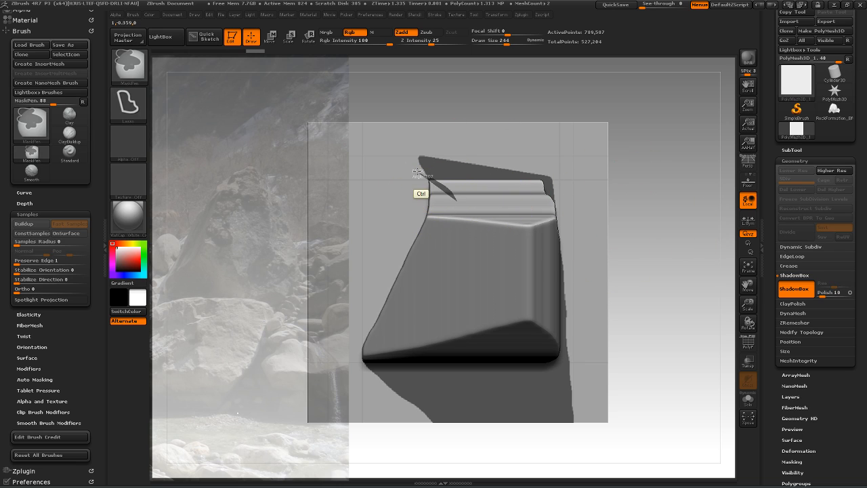
mouse_move(376, 153)
left_mouse_down("ctrl")
mouse_move(415, 130)
mouse_move(492, 154)
mouse_move(525, 191)
left_mouse_up("ctrl")
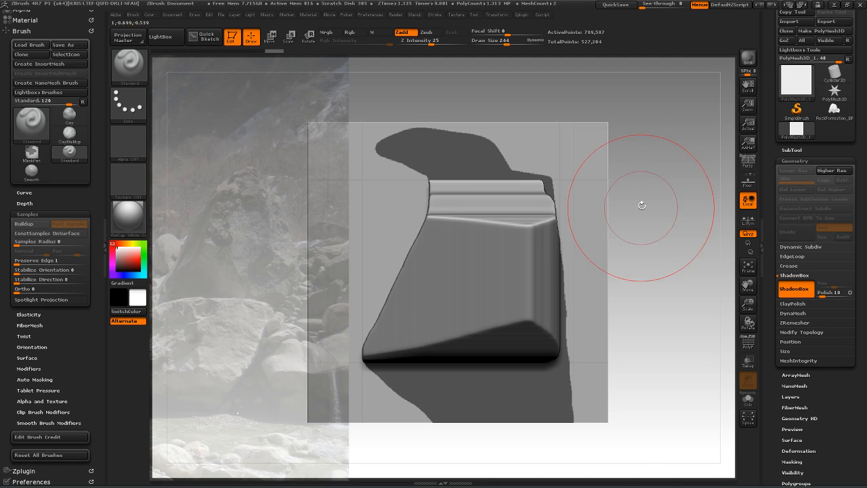
key("ctrl+z")
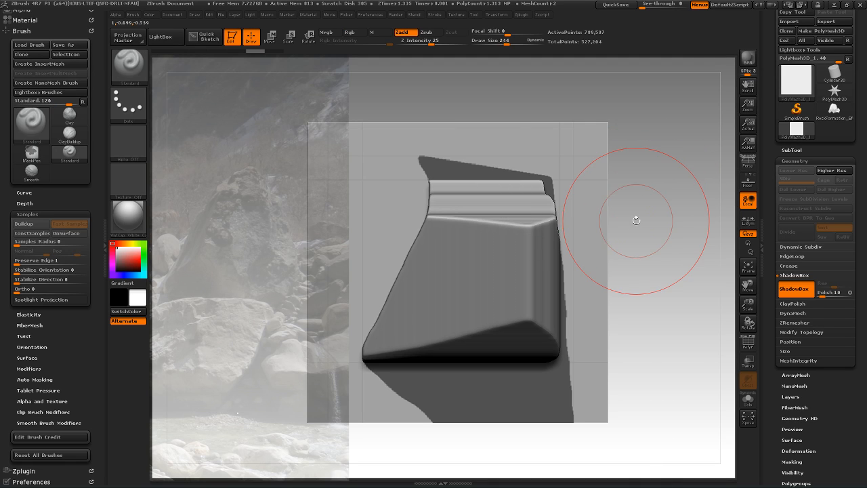
Extend the tapered silhouette with a rounded lasso-masked bulge along its upper left side
mouse_move(434, 283)
left_mouse_down("ctrl")
mouse_move(390, 263)
mouse_move(366, 219)
mouse_move(465, 160)
mouse_move(502, 156)
left_mouse_up("ctrl")
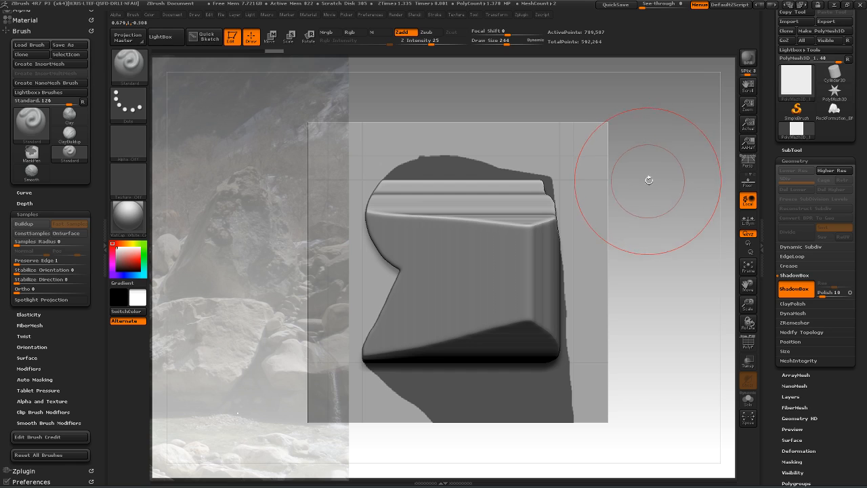
Add a second rounded bulge along the block's lower left side with a lasso mask on the facing plane
left_click_drag(430, 250, 406, 255, "ctrl")
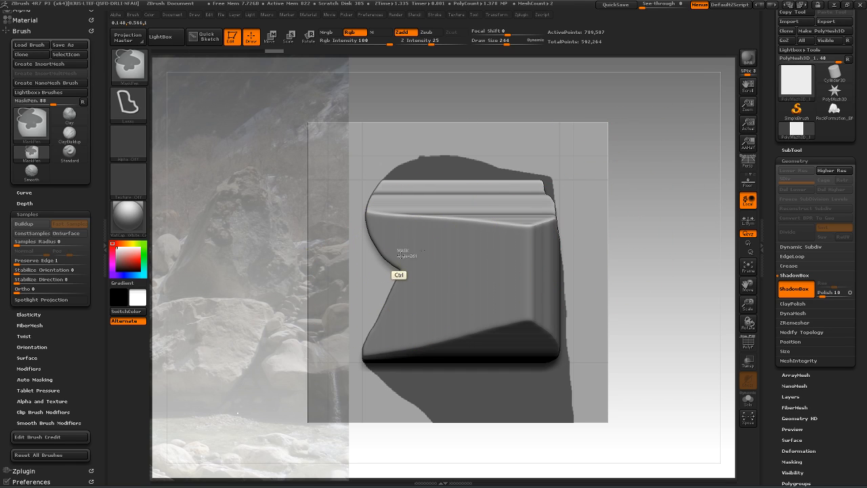
mouse_move(353, 266)
left_mouse_down("ctrl")
mouse_move(326, 328)
mouse_move(351, 364)
mouse_move(390, 342)
left_mouse_up("ctrl")
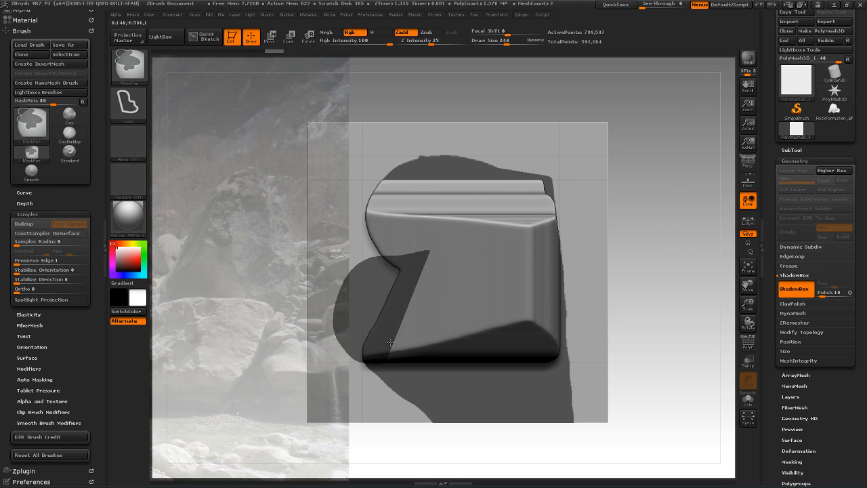
left_click_drag(620, 202, 622, 204, "ctrl")
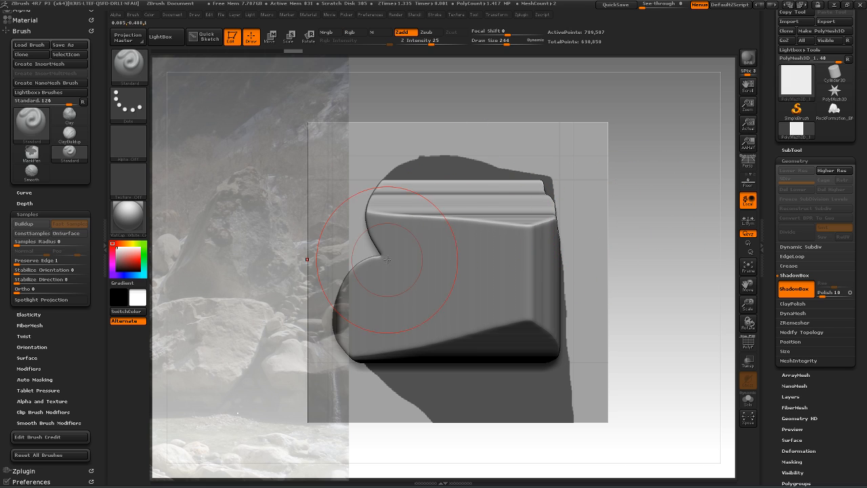
Lasso-unmask the part of the silhouette that extends below the block, leaving a trimmed, slightly curved lower edge
key("ctrl")
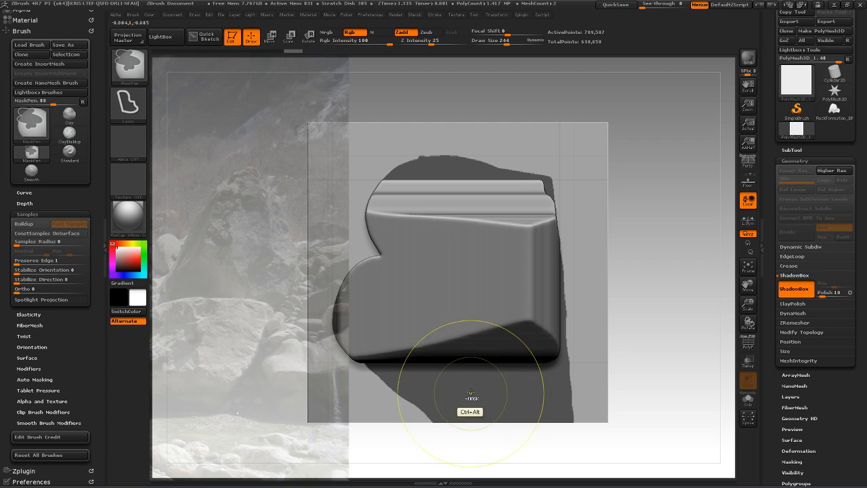
key("ctrl+alt")
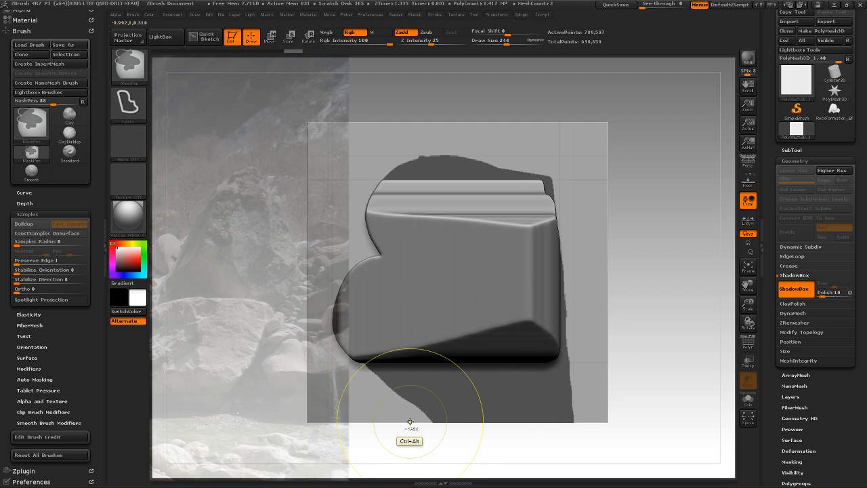
mouse_move(455, 412)
left_mouse_down("ctrl+alt")
mouse_move(461, 381)
mouse_move(377, 369)
left_mouse_up("ctrl+alt")
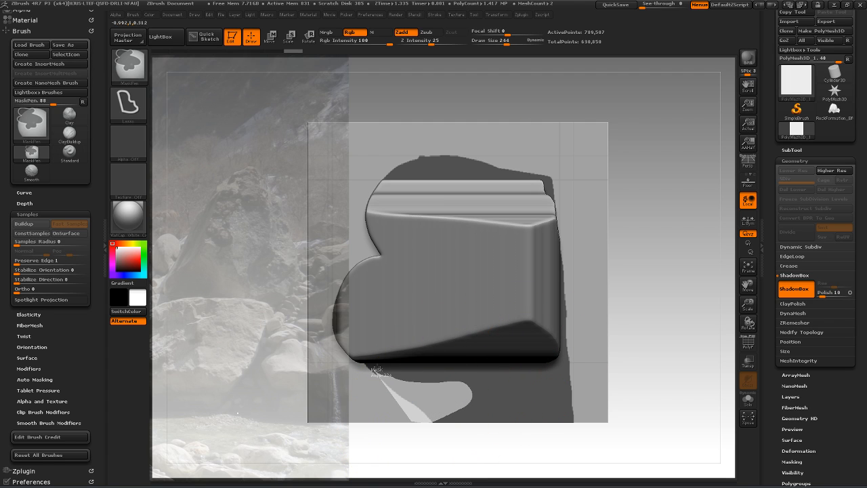
left_click_drag(510, 367, 511, 368, "ctrl+alt")
mouse_move(391, 415)
left_mouse_down("ctrl+alt")
mouse_move(558, 416)
mouse_move(562, 375)
mouse_move(405, 389)
left_mouse_up("ctrl+alt")
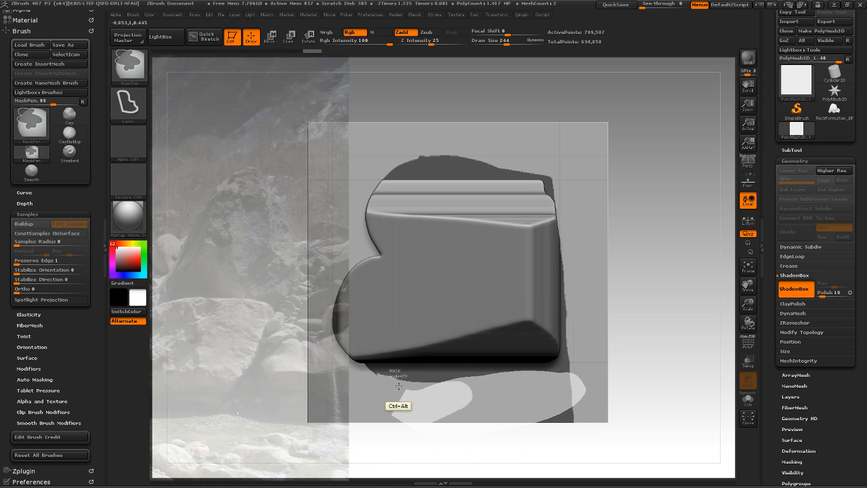
left_click_drag(458, 376, 447, 376, "ctrl+alt")
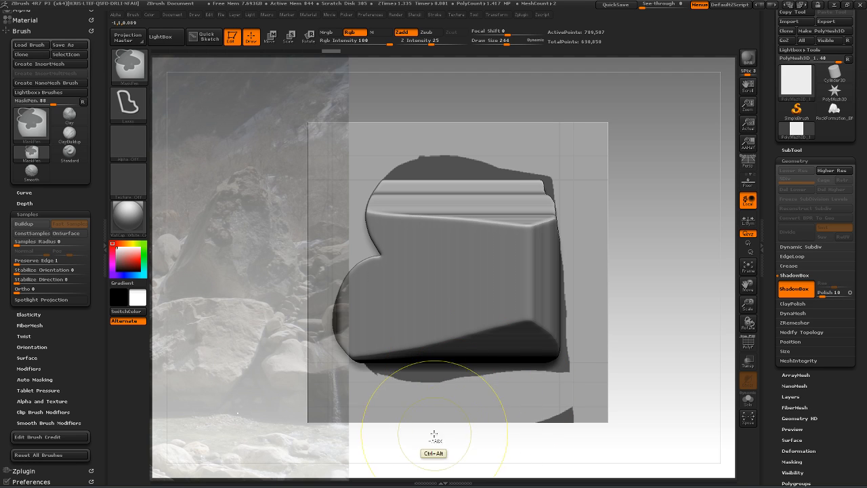
Try carving a pointed and a rounded notch up into the block's underside with lasso unmasking, and undo each
mouse_move(512, 450)
left_mouse_down("ctrl+alt")
mouse_move(556, 381)
mouse_move(514, 342)
mouse_move(489, 291)
mouse_move(467, 286)
mouse_move(448, 360)
mouse_move(445, 434)
left_mouse_up("ctrl+alt")
mouse_move(648, 271)
left_mouse_down()
mouse_move(645, 195)
mouse_move(658, 178)
mouse_move(655, 271)
left_mouse_up()
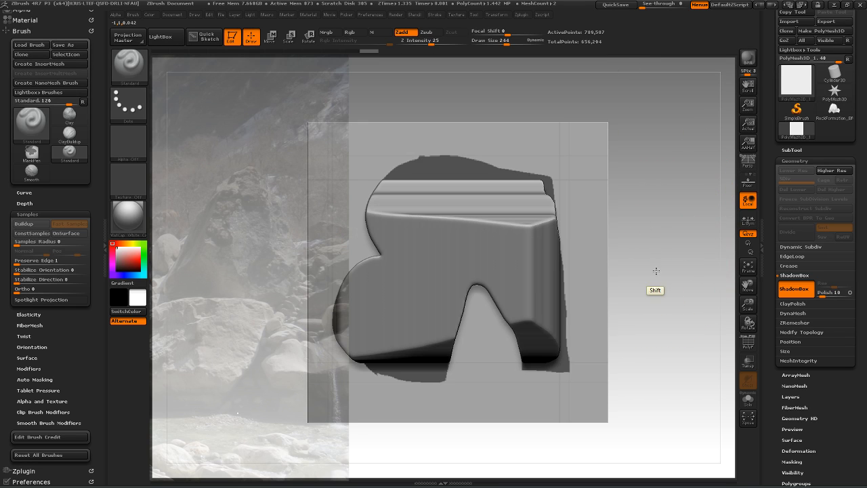
key("ctrl")
key("ctrl+z")
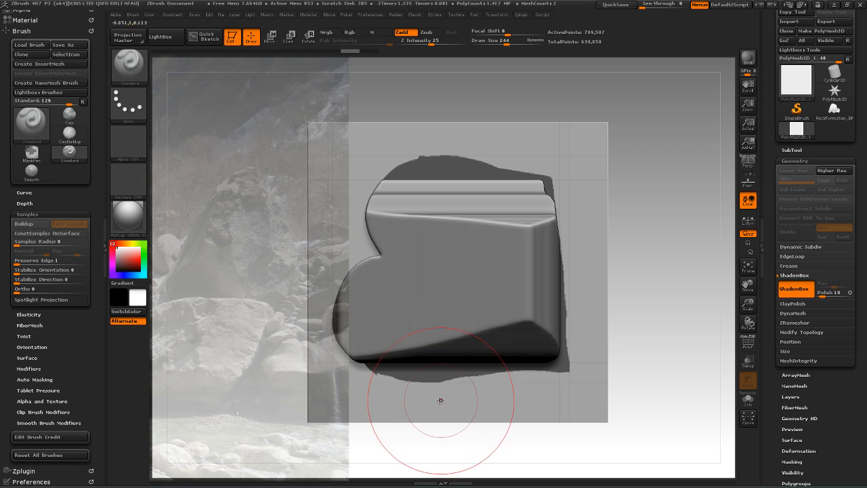
mouse_move(422, 419)
left_mouse_down("ctrl+alt")
mouse_move(409, 298)
mouse_move(458, 271)
mouse_move(474, 359)
mouse_move(463, 429)
left_mouse_up("ctrl+alt")
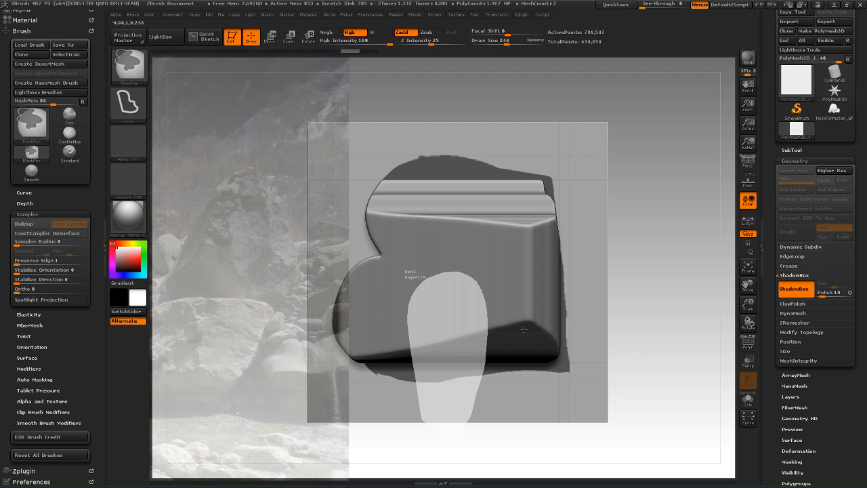
key("ctrl")
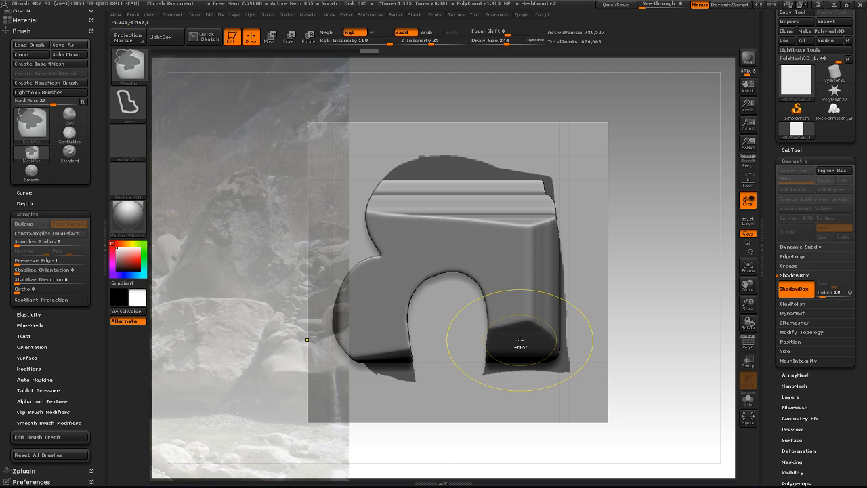
key("ctrl+z")
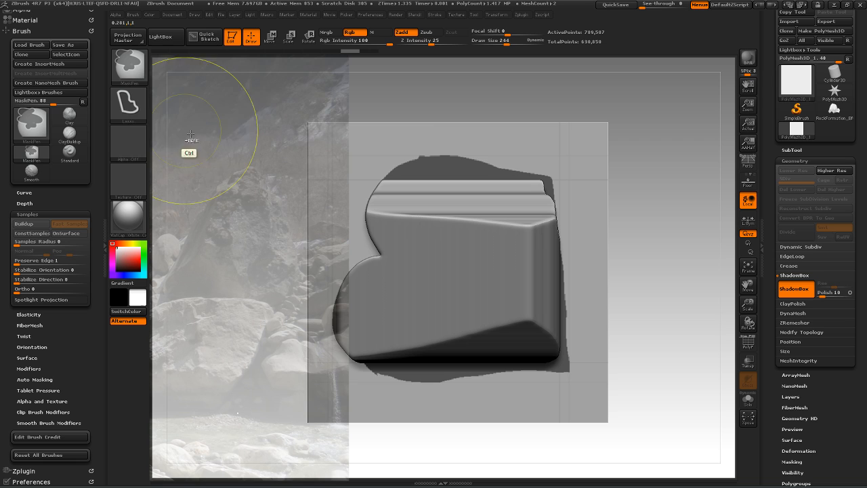
Set the masking stroke to Curve and draw an arch-shaped mask curve over the block's lower half, ending beneath it
left_click(131, 104)
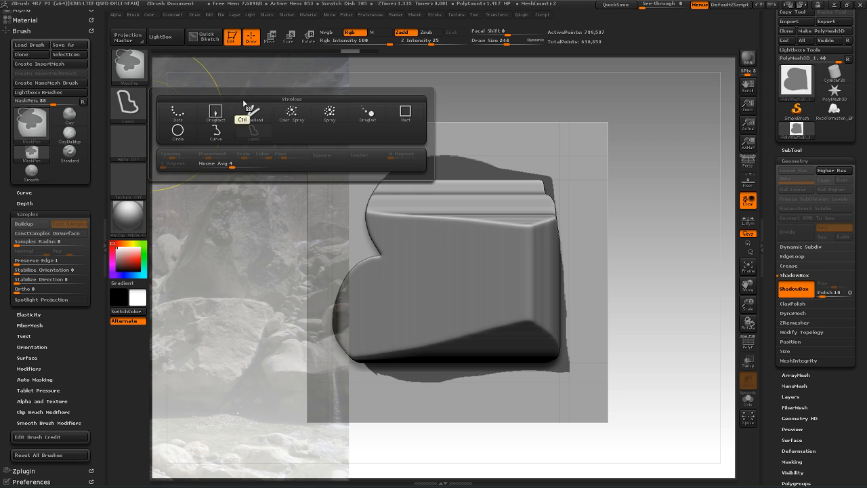
left_click(215, 130)
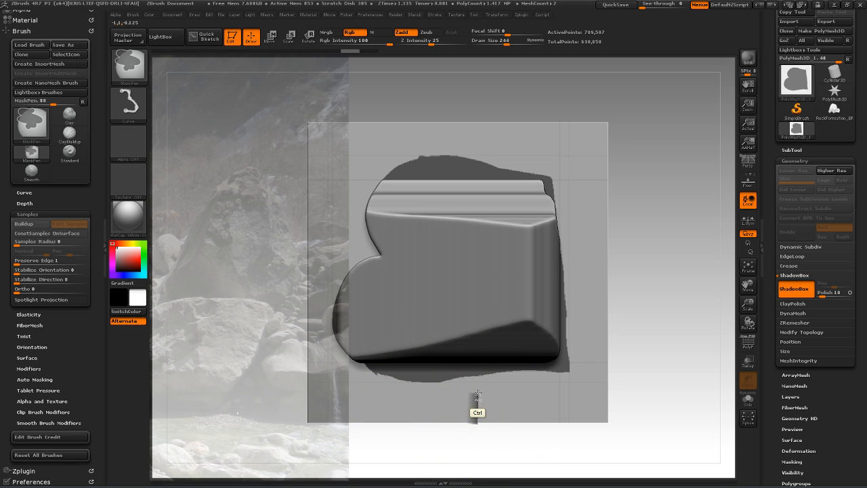
left_click_drag(486, 353, 469, 369, "ctrl")
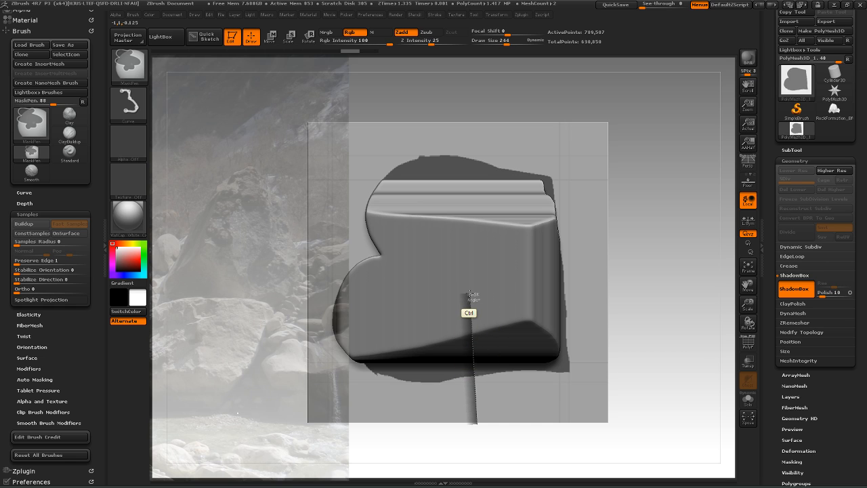
left_click_drag(475, 286, 489, 315, "ctrl")
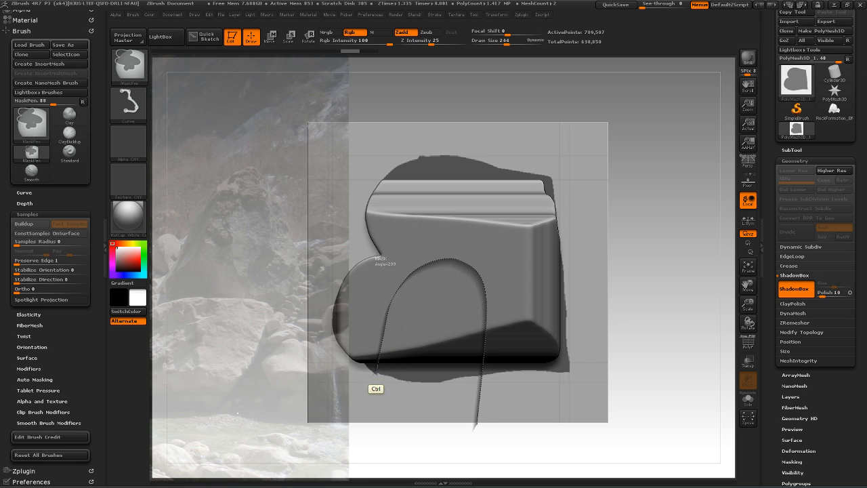
mouse_move(374, 426)
left_mouse_down("ctrl")
mouse_move(372, 458)
mouse_move(378, 445)
left_mouse_up("ctrl")
mouse_move(651, 314)
left_mouse_down()
mouse_move(654, 269)
mouse_move(644, 304)
left_mouse_up()
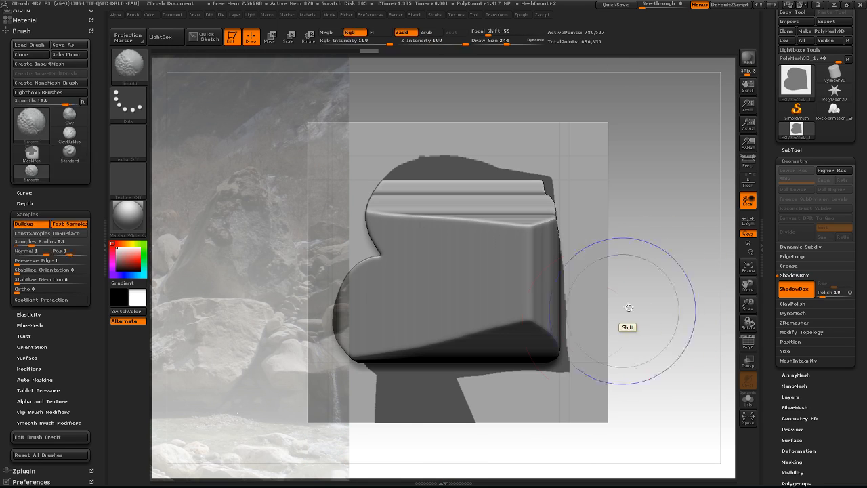
Carve the block's lower right side into an angled indent with a curve unmask on the facing plane
key("ctrl")
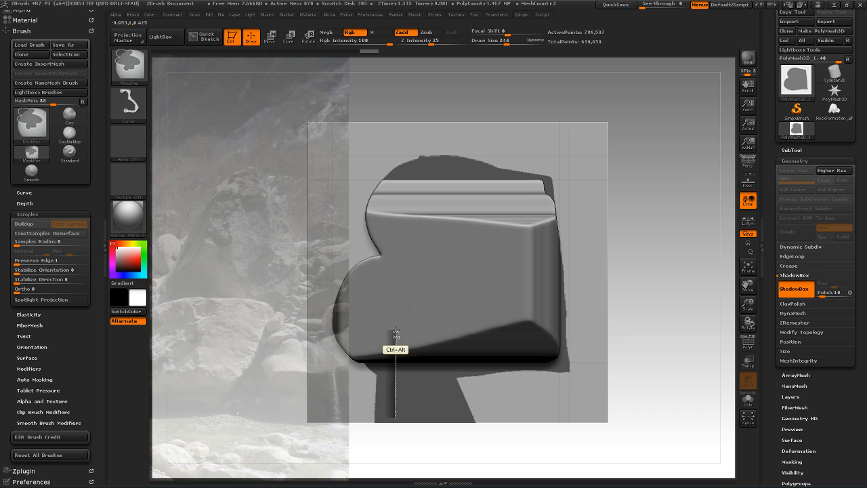
mouse_move(462, 275)
left_mouse_down("ctrl+alt")
mouse_move(503, 325)
mouse_move(498, 383)
mouse_move(454, 476)
mouse_move(470, 475)
mouse_move(468, 460)
left_mouse_up("ctrl+alt")
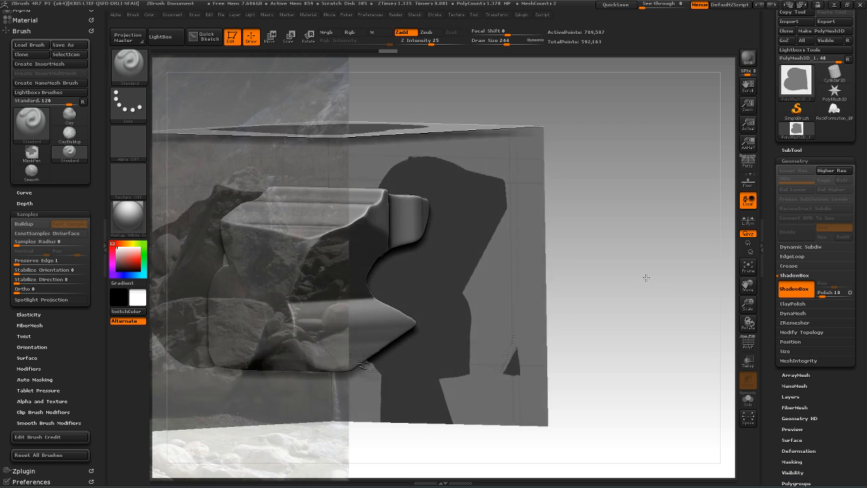
key("shift")
Try clearing the leftover triangular mask fragment at the plane's lower right with the Curve unmask stroke
mouse_move(572, 397)
left_mouse_down("ctrl+alt")
mouse_move(530, 354)
mouse_move(579, 336)
mouse_move(534, 324)
mouse_move(552, 316)
mouse_move(538, 320)
mouse_move(547, 345)
mouse_move(548, 336)
left_mouse_up("ctrl+alt")
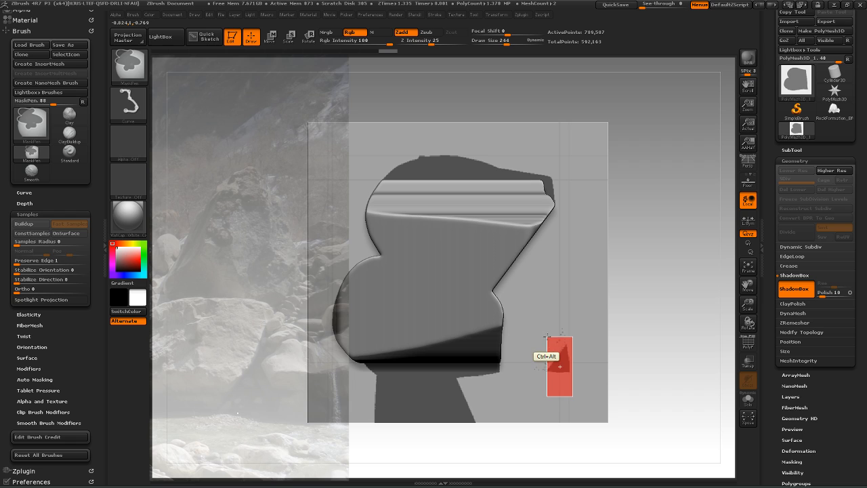
left_click_drag(545, 338, 545, 338, "ctrl+shift")
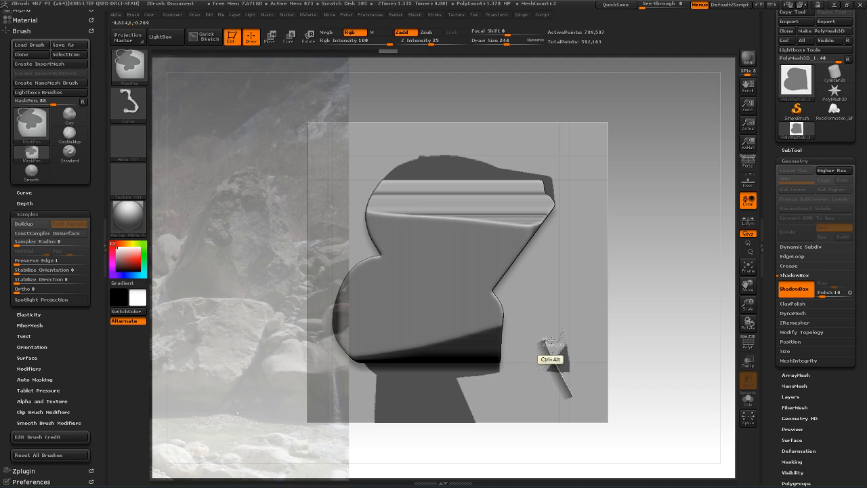
mouse_move(591, 340)
left_mouse_down("ctrl+alt")
mouse_move(581, 391)
mouse_move(562, 400)
mouse_move(572, 371)
left_mouse_up("ctrl+alt")
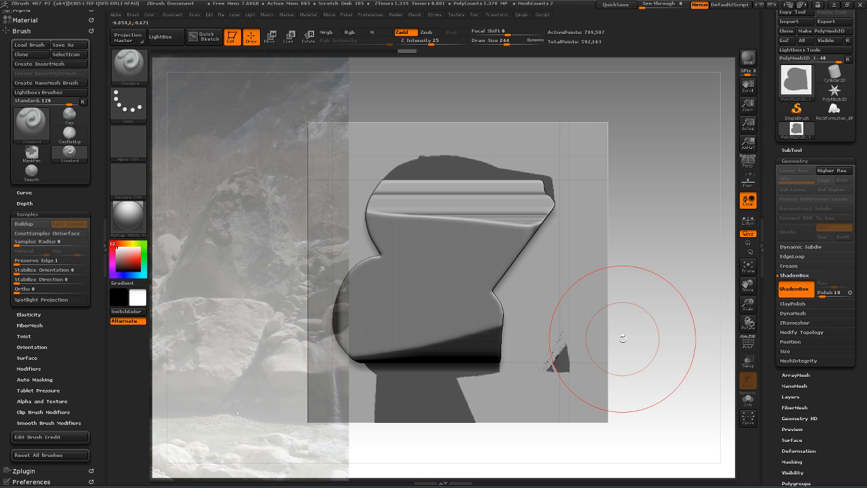
mouse_move(662, 287)
left_mouse_down()
mouse_move(647, 232)
mouse_move(660, 258)
left_mouse_up()
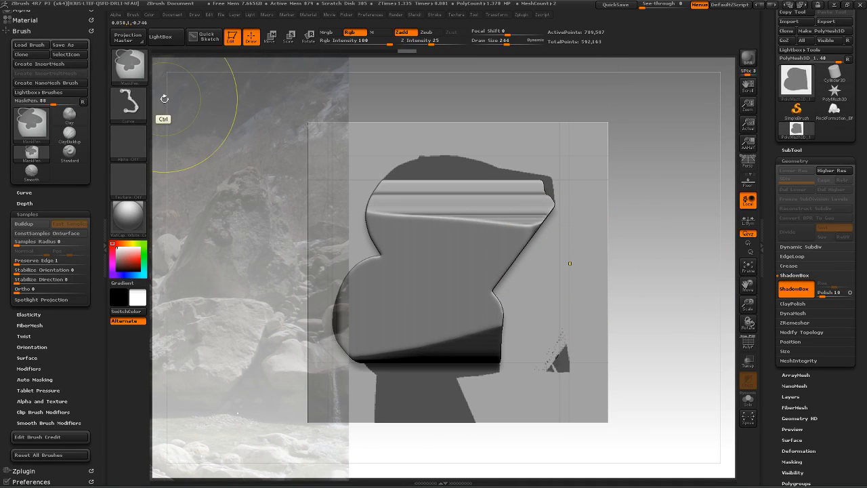
Set the masking stroke back to Lasso and unmask the leftover fragment at the plane's lower right
left_click(129, 103)
left_click(253, 111)
left_click_drag(540, 357, 521, 389, "ctrl+alt")
left_click_drag(534, 331, 597, 369, "ctrl+alt")
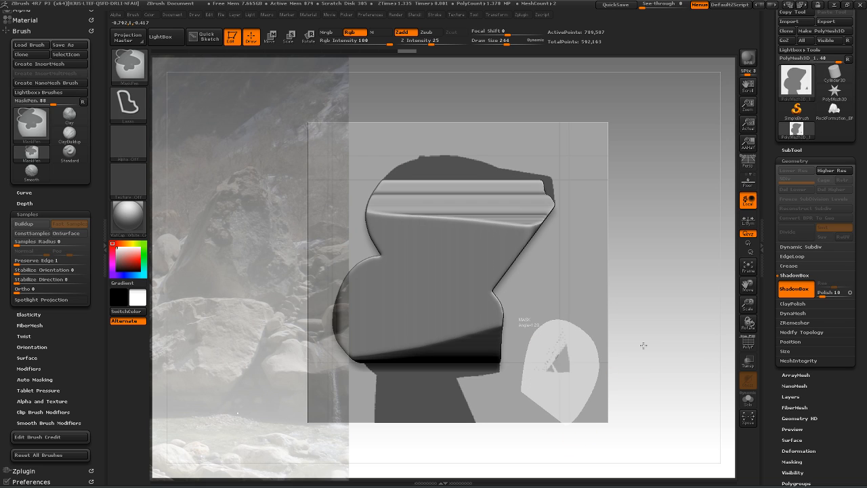
Face the two-peaked ShadowBox plane straight on and lasso-unmask the silhouette's right peak to form a concave slope
mouse_move(636, 302)
left_mouse_down()
mouse_move(626, 273)
mouse_move(663, 231)
mouse_move(689, 291)
mouse_move(649, 279)
mouse_move(701, 240)
left_mouse_up()
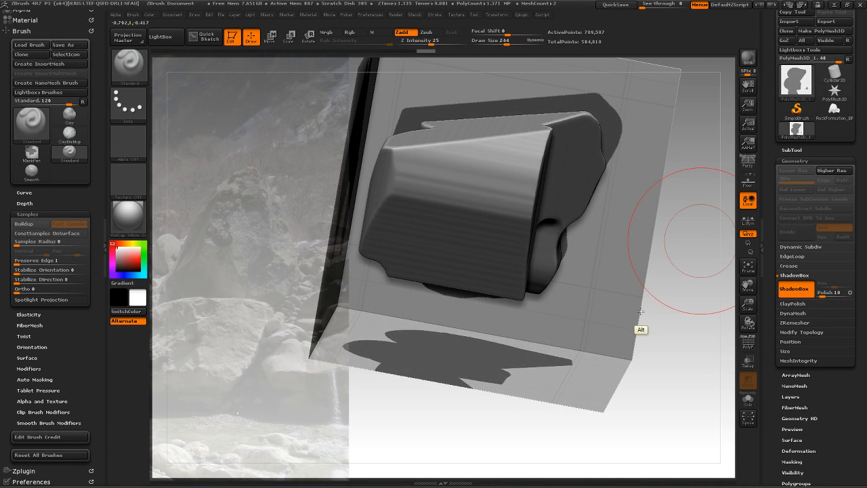
left_click_drag(689, 285, 713, 258)
mouse_move(642, 337)
left_mouse_down()
mouse_move(656, 284)
mouse_move(669, 305)
mouse_move(651, 322)
mouse_move(650, 272)
left_mouse_up()
mouse_move(660, 120)
left_mouse_down("alt")
mouse_move(622, 126)
mouse_move(599, 155)
left_mouse_up("alt")
left_click_drag(597, 232, 562, 250, "ctrl+alt")
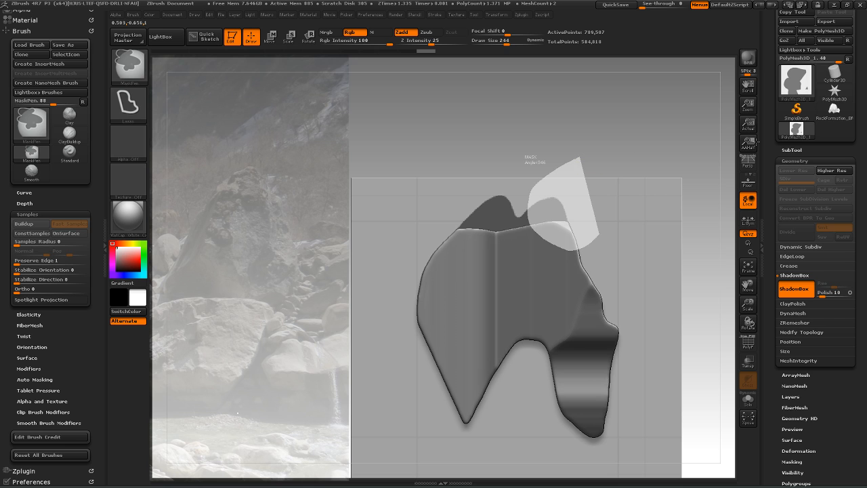
left_click_drag(579, 158, 593, 152, "ctrl+alt")
mouse_move(667, 132)
left_mouse_down()
mouse_move(652, 157)
mouse_move(663, 174)
mouse_move(676, 172)
mouse_move(674, 146)
mouse_move(670, 162)
left_mouse_up()
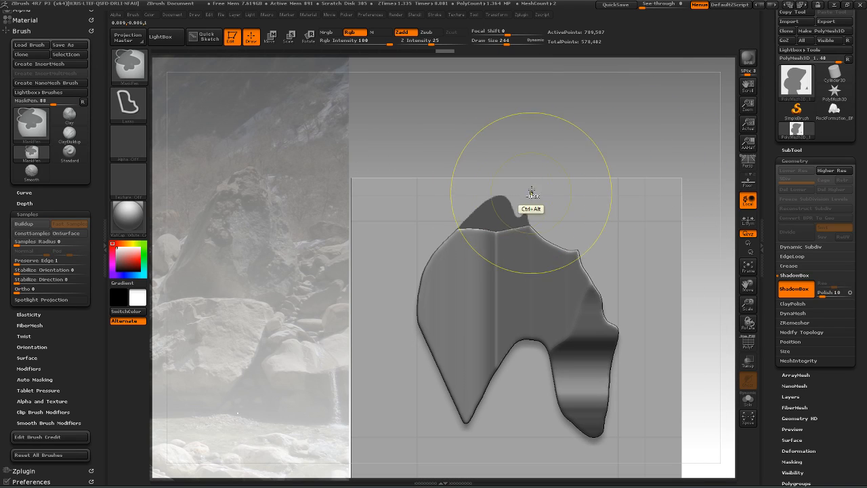
Lasso-unmask the silhouette's left peak and scoop a shallow concave curve along the block's upper edge
mouse_move(542, 200)
left_mouse_down("ctrl+alt")
mouse_move(490, 223)
mouse_move(449, 176)
mouse_move(704, 105)
left_mouse_up("ctrl+alt")
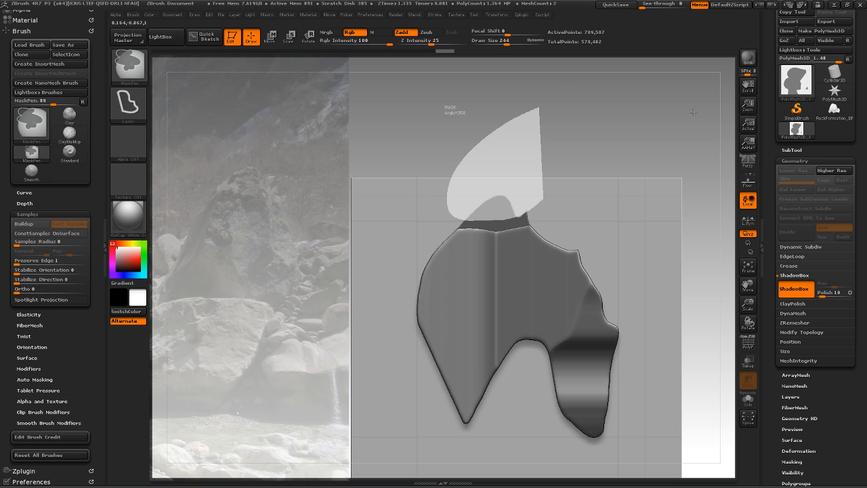
left_click_drag(558, 195, 554, 204, "ctrl+alt")
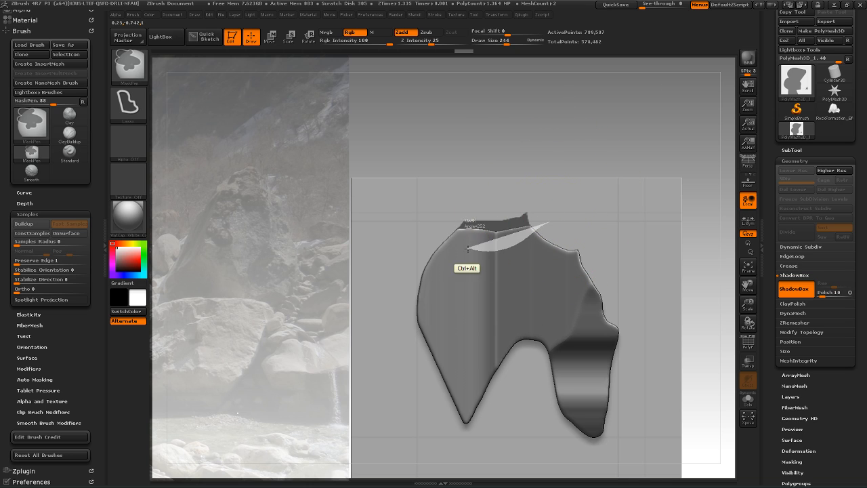
left_click_drag(466, 248, 481, 163, "ctrl+alt")
Turn off ShadowBox to convert the carved block into a standalone mesh, and inspect its shape
mouse_move(631, 135)
left_mouse_down()
mouse_move(621, 179)
mouse_move(731, 157)
left_mouse_up()
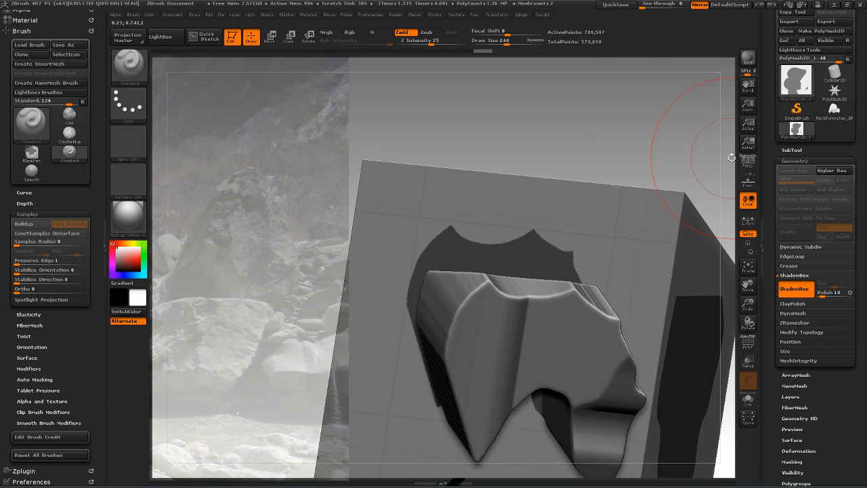
left_click(802, 293)
left_click_drag(655, 290, 614, 215)
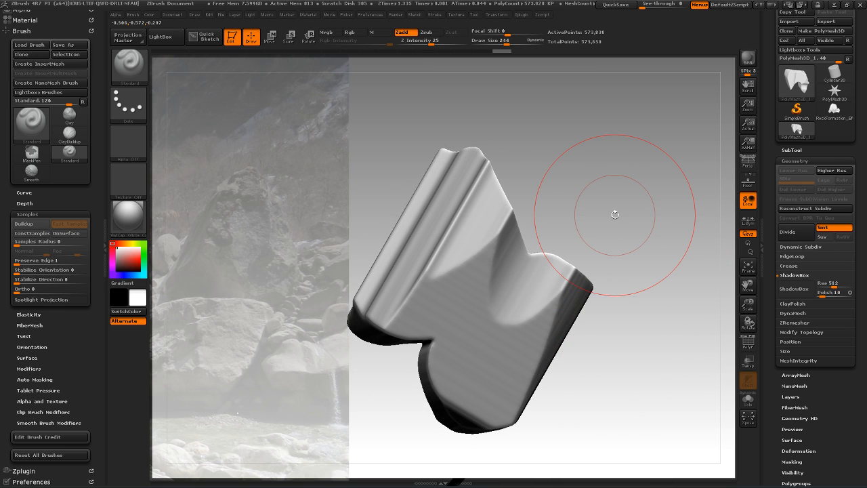
Enable the Polish option for DynaMesh and convert the rock base mesh to a DynaMesh
left_click(796, 275)
left_click_drag(694, 362, 697, 290)
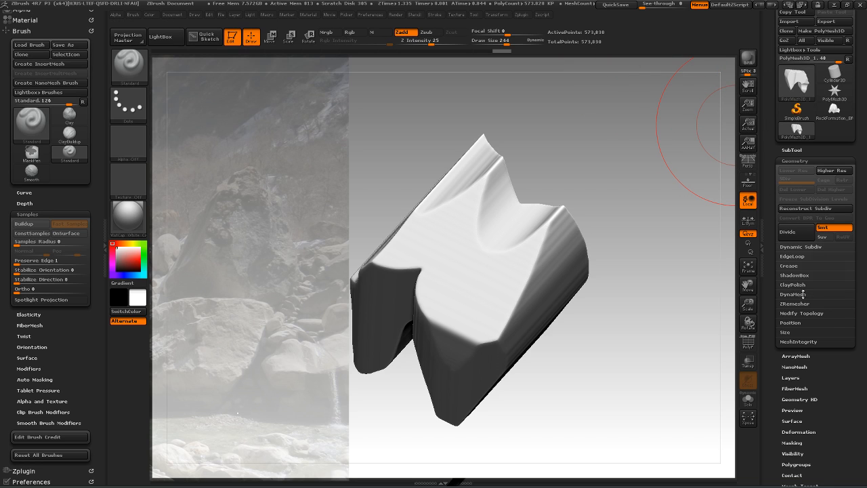
left_click(795, 293)
left_click(845, 303)
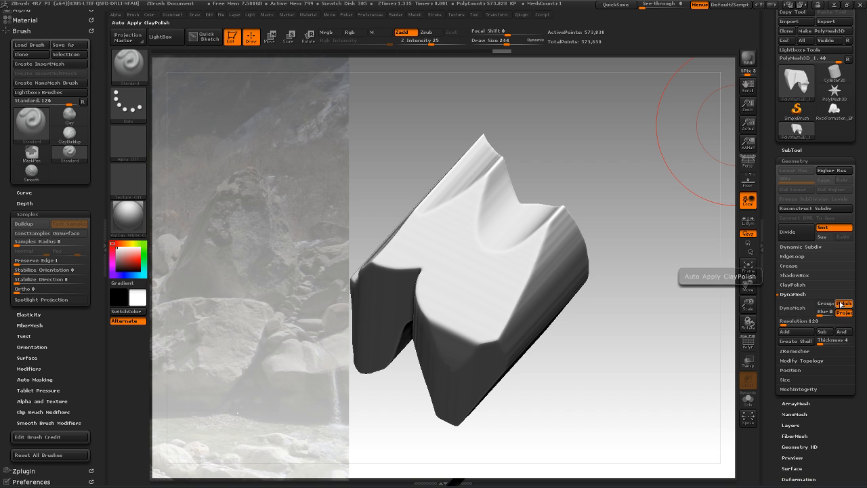
left_click(791, 309)
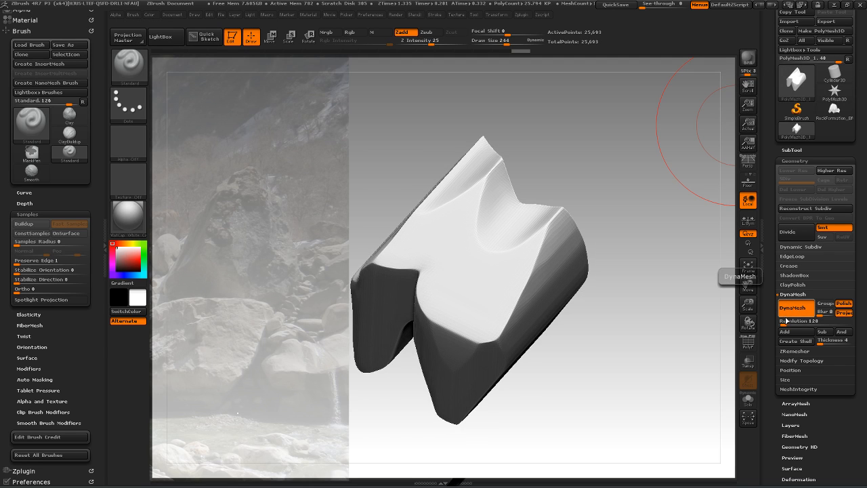
Lasso-mask one end of the rock's side face, trim the mask's lower part, and invert it so only that patch is editable
left_click_drag(638, 281, 629, 202)
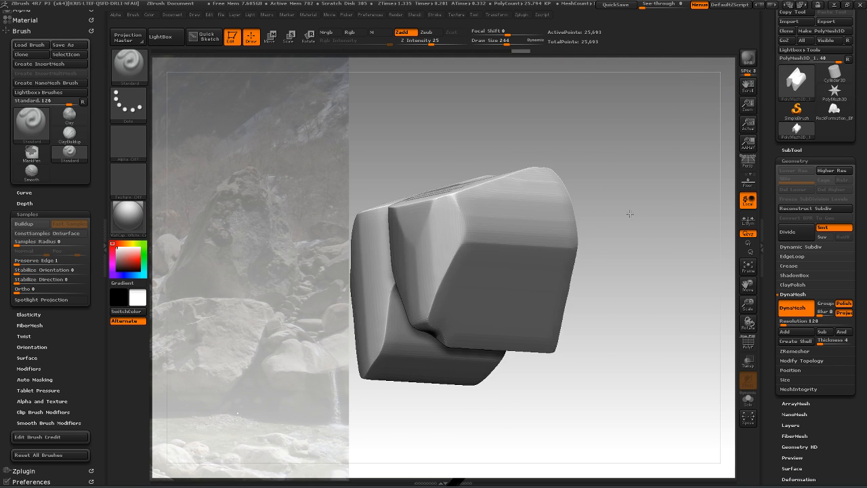
mouse_move(657, 252)
left_mouse_down()
mouse_move(617, 273)
mouse_move(639, 281)
mouse_move(638, 319)
mouse_move(616, 330)
left_mouse_up()
mouse_move(654, 365)
left_mouse_down()
mouse_move(644, 367)
mouse_move(668, 258)
mouse_move(649, 329)
mouse_move(645, 314)
mouse_move(665, 323)
mouse_move(651, 344)
mouse_move(650, 377)
mouse_move(562, 291)
mouse_move(621, 242)
left_mouse_up()
key("alt")
key("ctrl")
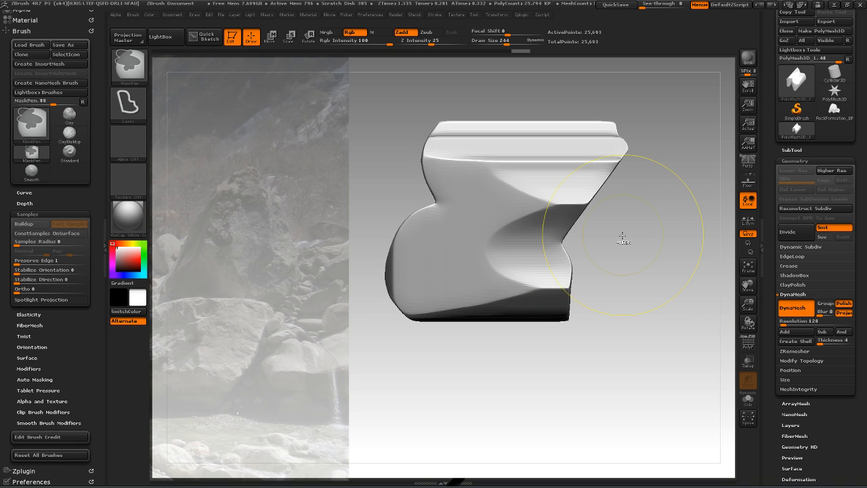
mouse_move(617, 278)
left_mouse_down("ctrl")
mouse_move(567, 271)
mouse_move(512, 291)
mouse_move(522, 392)
mouse_move(588, 405)
mouse_move(625, 262)
mouse_move(639, 309)
left_mouse_up("ctrl")
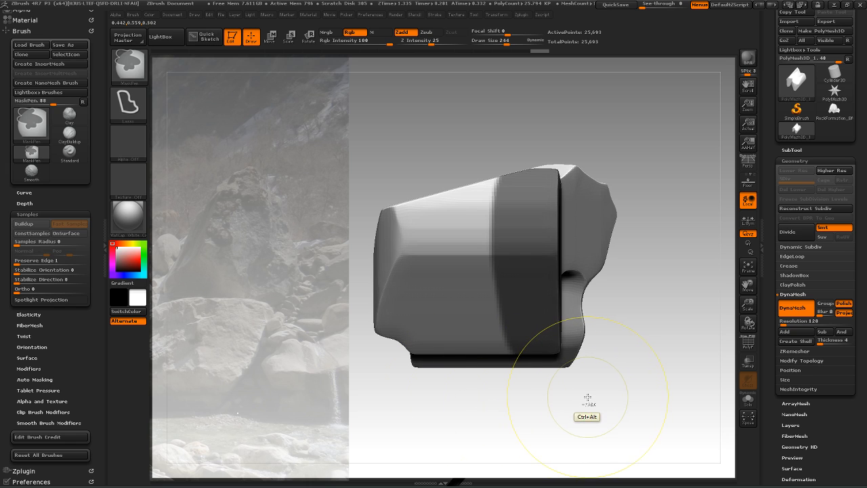
mouse_move(571, 400)
left_mouse_down("ctrl+alt")
mouse_move(461, 313)
mouse_move(603, 291)
mouse_move(615, 246)
mouse_move(650, 287)
left_mouse_up("ctrl+alt")
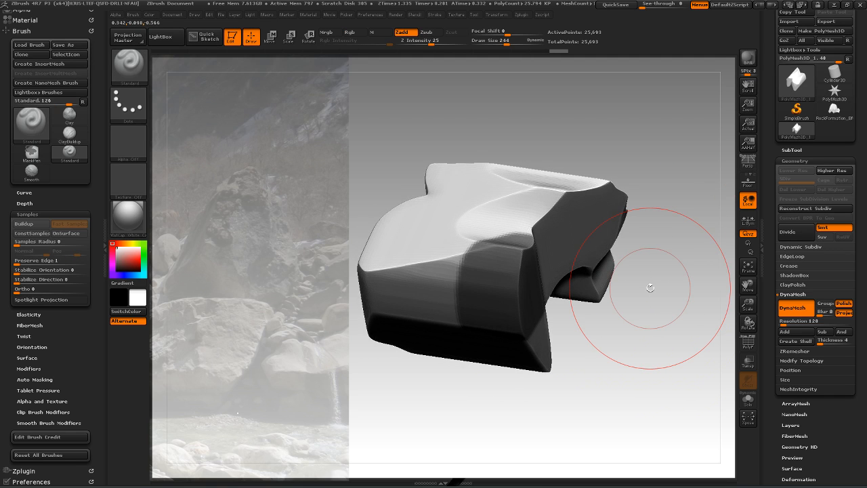
key("ctrl")
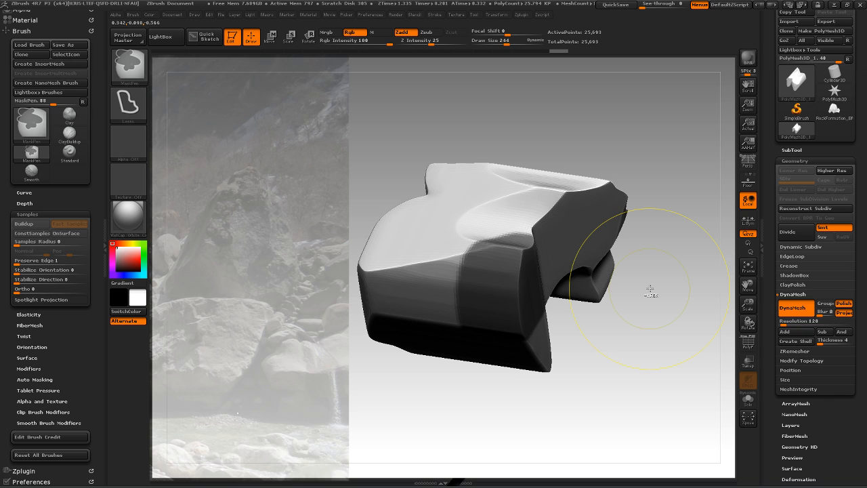
left_click_drag(650, 289, 649, 288, "ctrl")
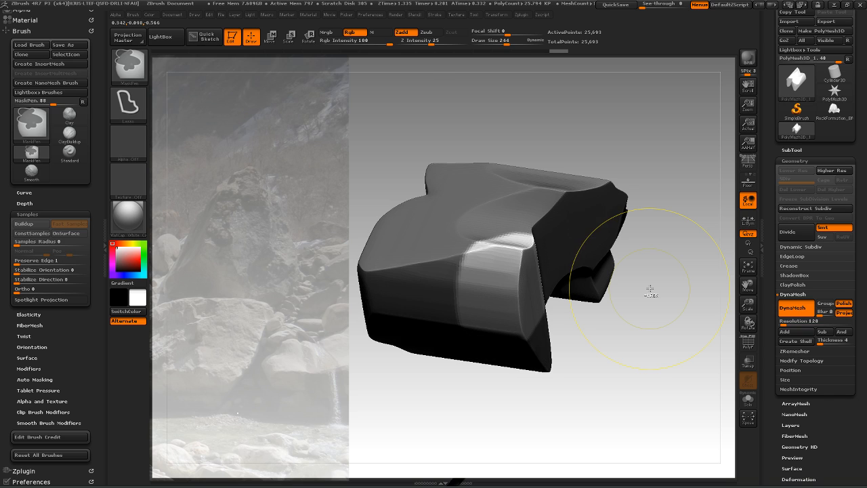
Invert the rock's mask with the Masking Inverse option, and invert it back to leave the end patch unmasked
left_click(810, 161)
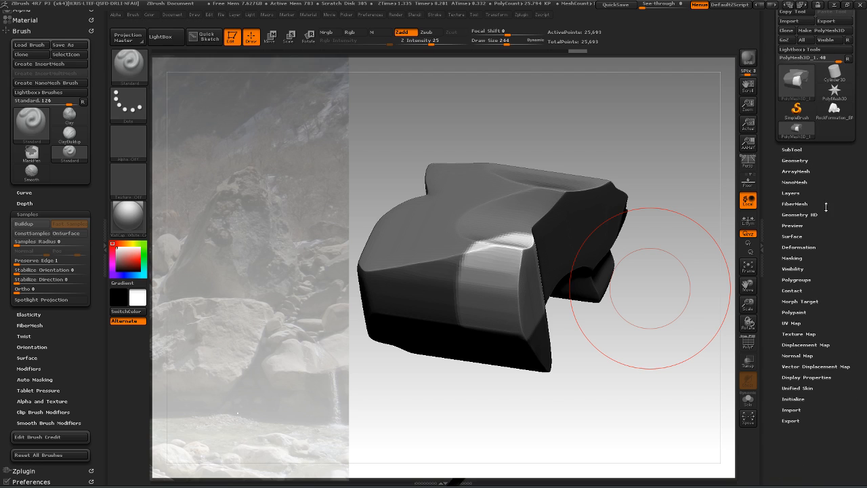
left_click(803, 258)
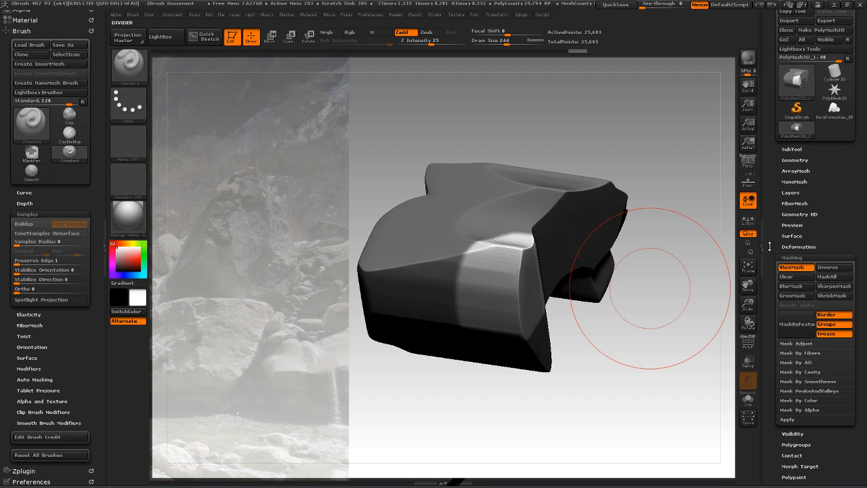
left_click(834, 268)
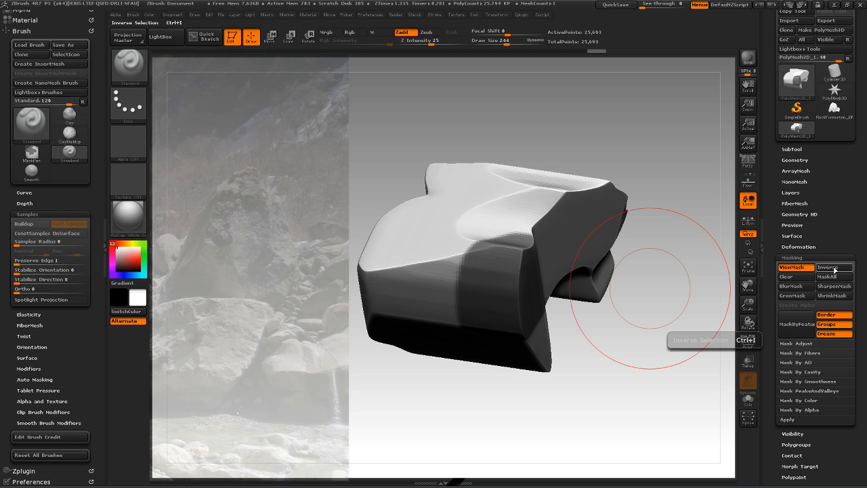
left_click(834, 268)
Select the Move brush and set its draw size to 271
left_click_drag(718, 298, 619, 298)
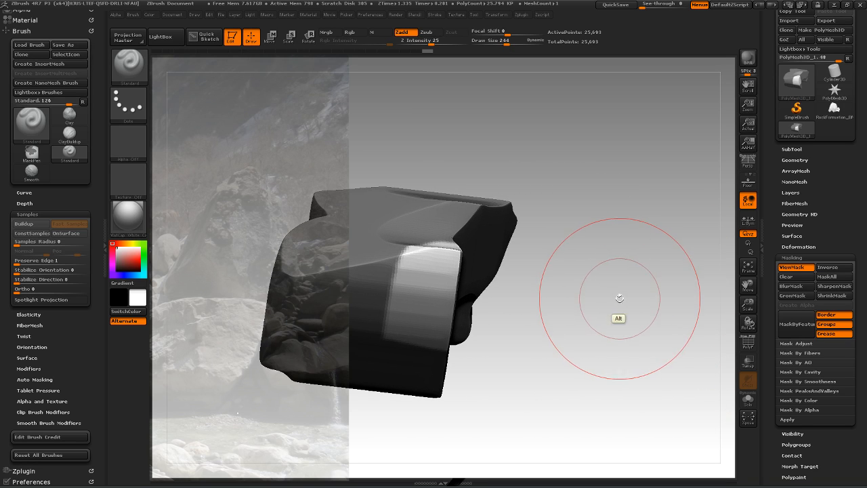
key("b")
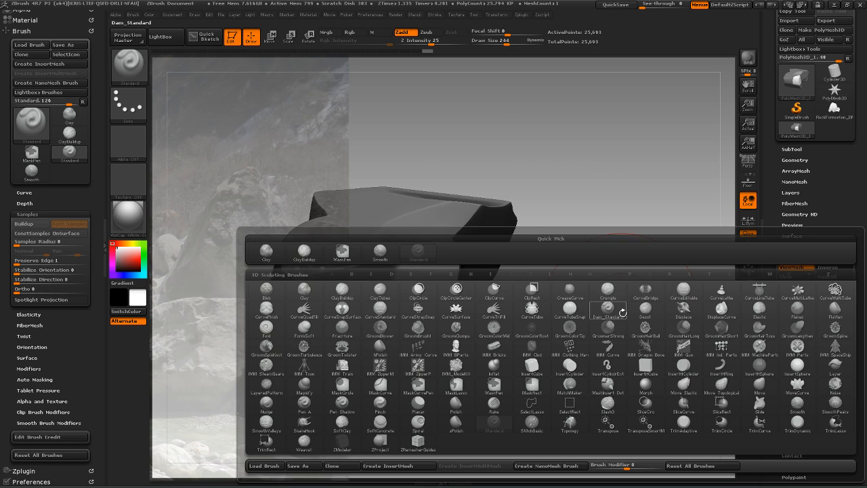
key("m")
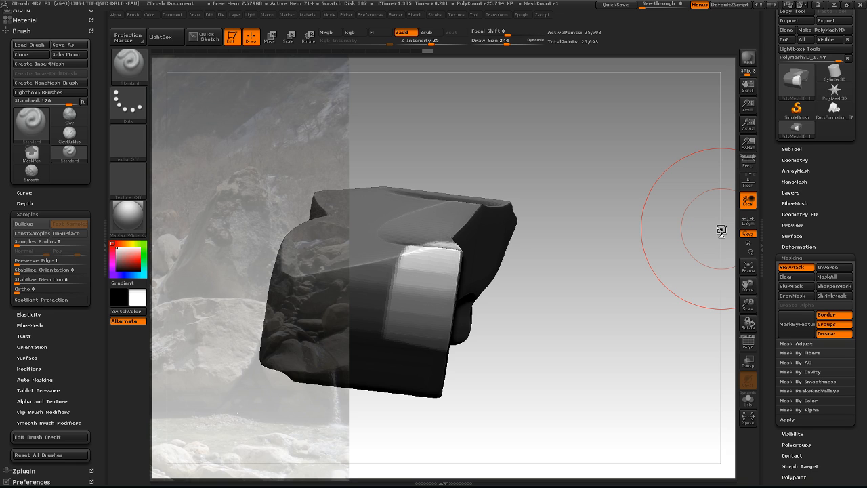
key("b")
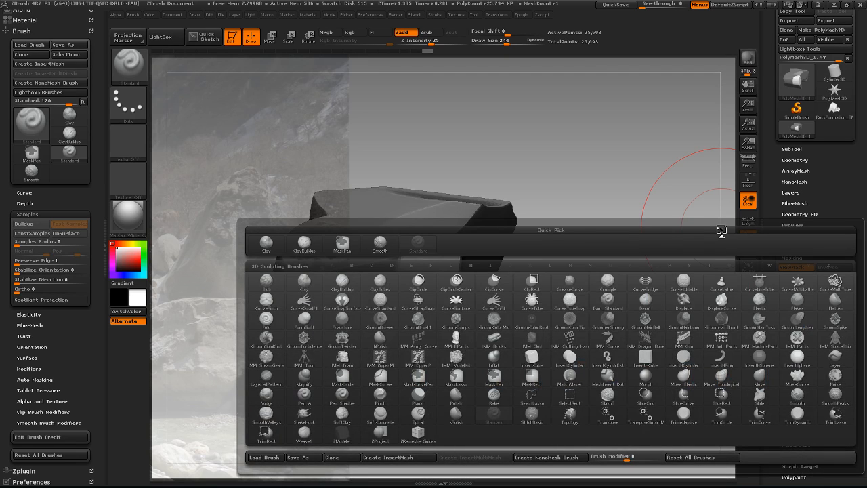
key("m")
key("v")
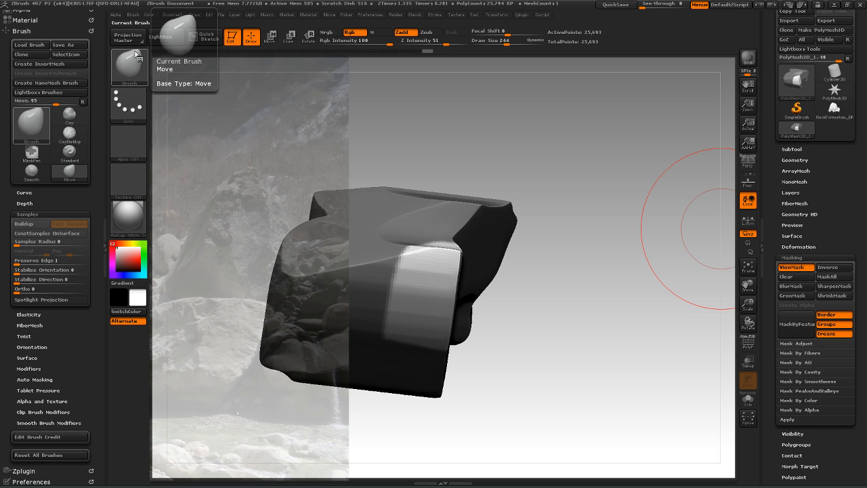
mouse_move(596, 256)
left_mouse_down()
mouse_move(602, 230)
mouse_move(586, 228)
mouse_move(581, 249)
mouse_move(606, 294)
mouse_move(565, 174)
left_mouse_up()
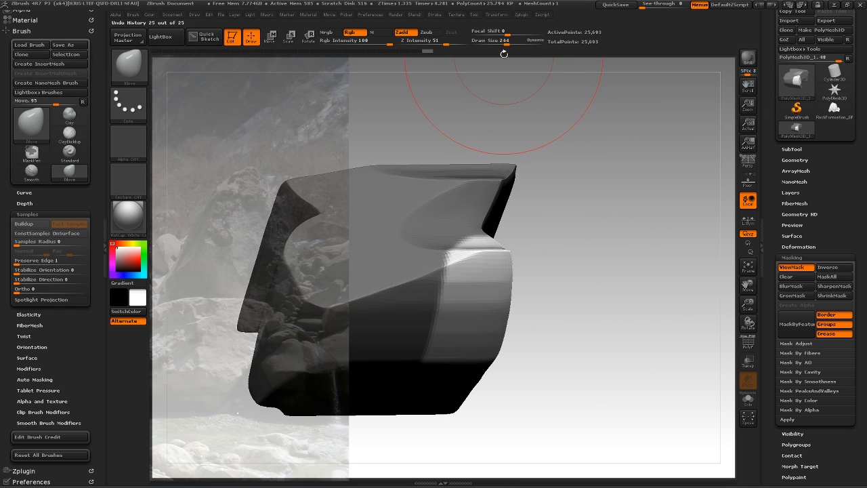
mouse_move(508, 42)
left_mouse_down()
mouse_move(517, 41)
mouse_move(509, 41)
left_mouse_up()
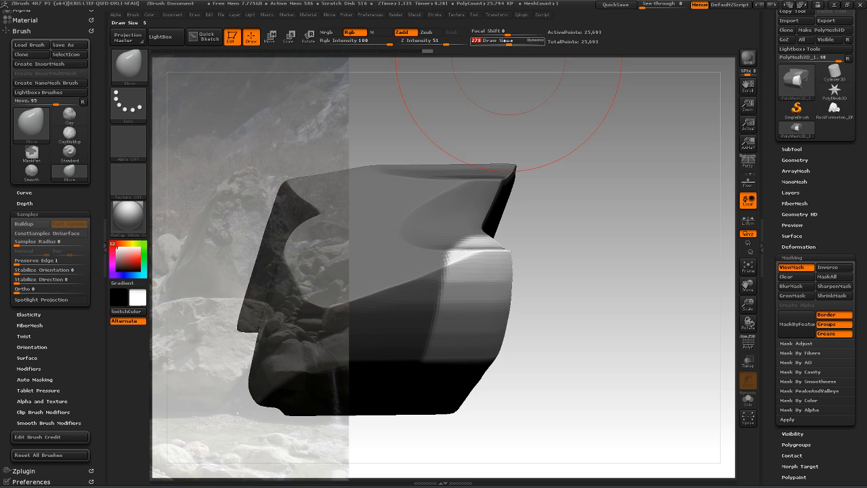
key("space")
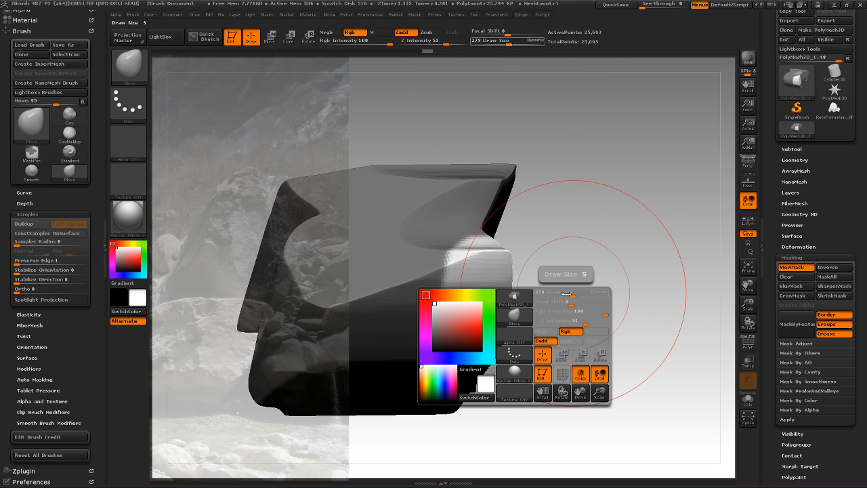
mouse_move(573, 295)
left_mouse_down()
mouse_move(566, 293)
mouse_move(623, 277)
left_mouse_up()
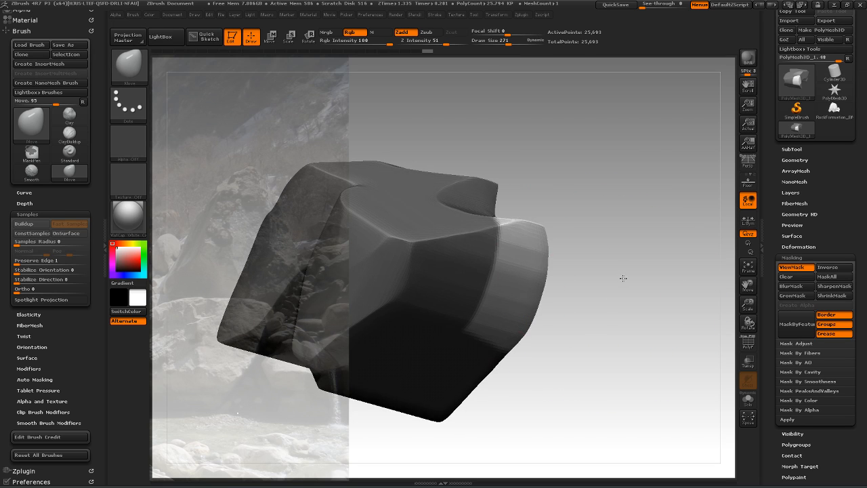
Pull the unmasked patch outward into a large rounded overhang and clear the mask
left_click_drag(635, 223, 734, 208)
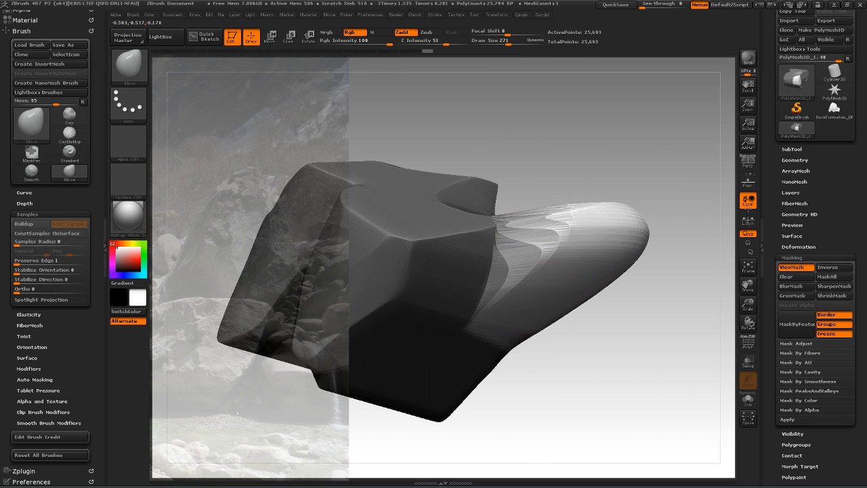
mouse_move(658, 283)
left_mouse_down()
mouse_move(617, 212)
mouse_move(589, 271)
mouse_move(610, 285)
left_mouse_up()
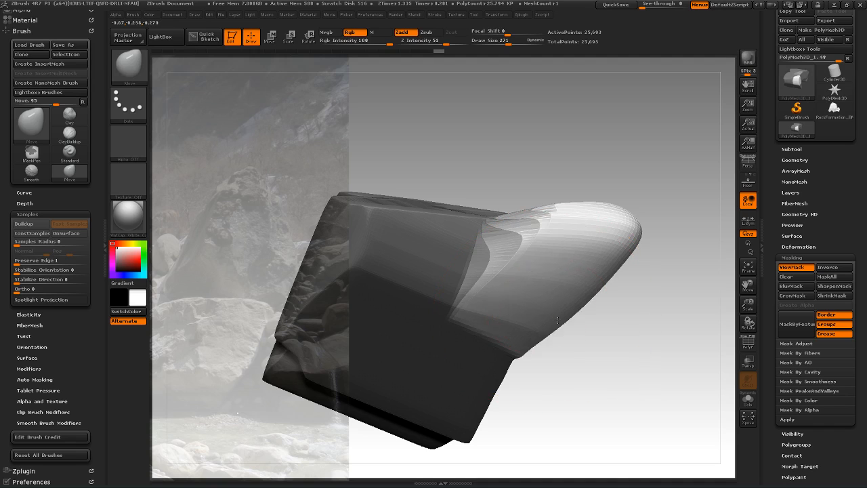
mouse_move(610, 345)
left_mouse_down()
mouse_move(601, 333)
mouse_move(609, 377)
mouse_move(668, 336)
mouse_move(641, 267)
mouse_move(606, 329)
mouse_move(677, 339)
left_mouse_up()
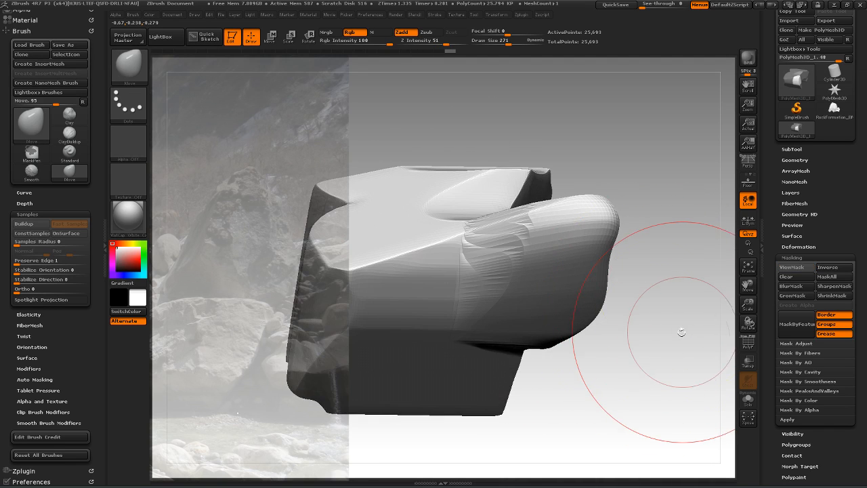
mouse_move(696, 304)
left_mouse_down()
mouse_move(677, 277)
mouse_move(625, 348)
mouse_move(642, 300)
mouse_move(635, 292)
mouse_move(605, 321)
mouse_move(660, 300)
mouse_move(640, 257)
left_mouse_up()
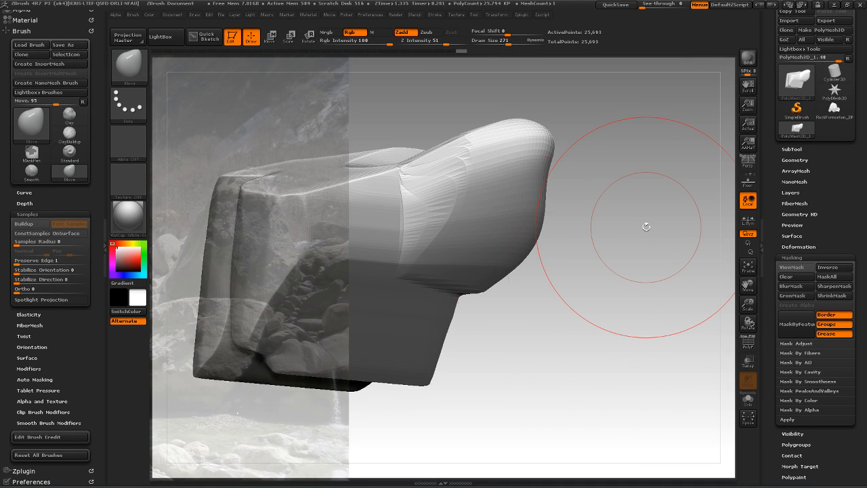
Update the DynaMesh to even out the stretched topology, and inspect the overhang up close
left_click_drag(602, 291, 613, 344)
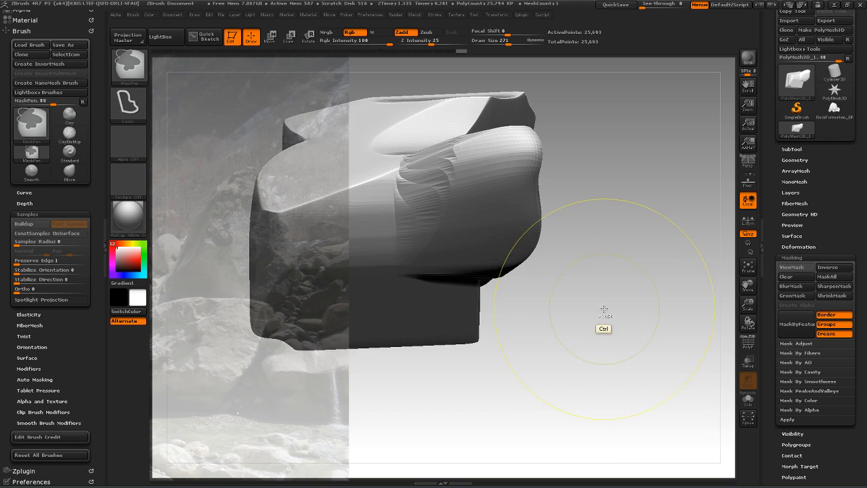
mouse_move(596, 302)
left_mouse_down("ctrl")
mouse_move(635, 340)
mouse_move(596, 377)
mouse_move(598, 369)
left_mouse_up("ctrl")
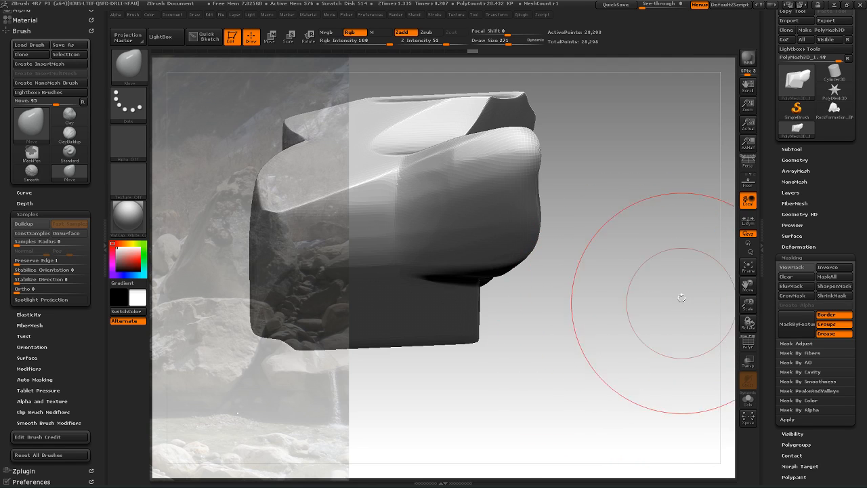
mouse_move(630, 349)
left_mouse_down()
mouse_move(634, 291)
mouse_move(604, 294)
mouse_move(630, 317)
mouse_move(630, 364)
left_mouse_up()
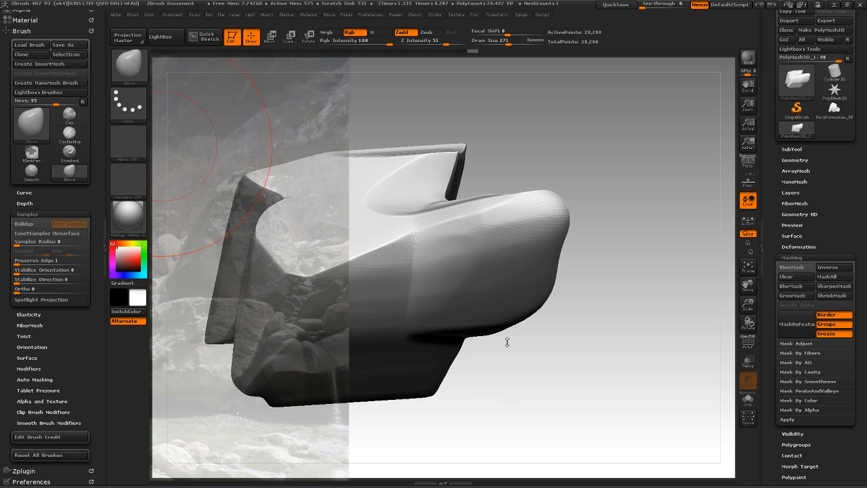
mouse_move(609, 445)
left_mouse_down()
mouse_move(594, 402)
mouse_move(628, 430)
left_mouse_up()
mouse_move(616, 389)
left_mouse_down("alt")
mouse_move(625, 410)
mouse_move(614, 405)
mouse_move(633, 412)
left_mouse_up("alt")
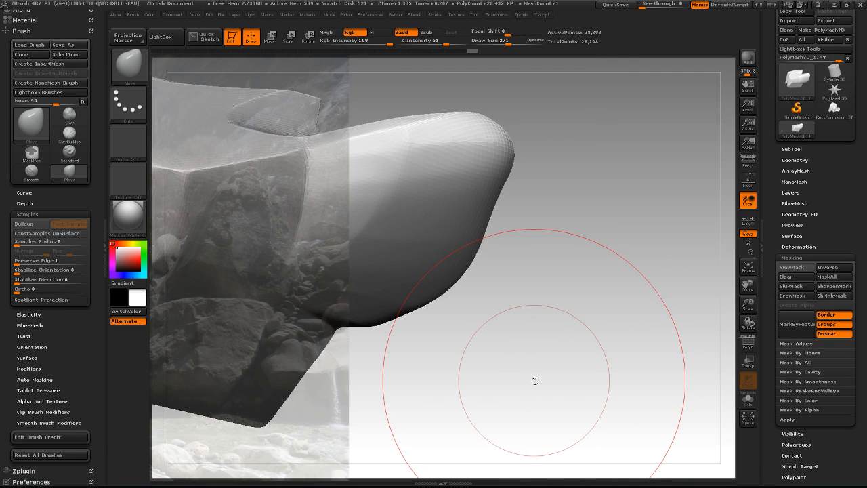
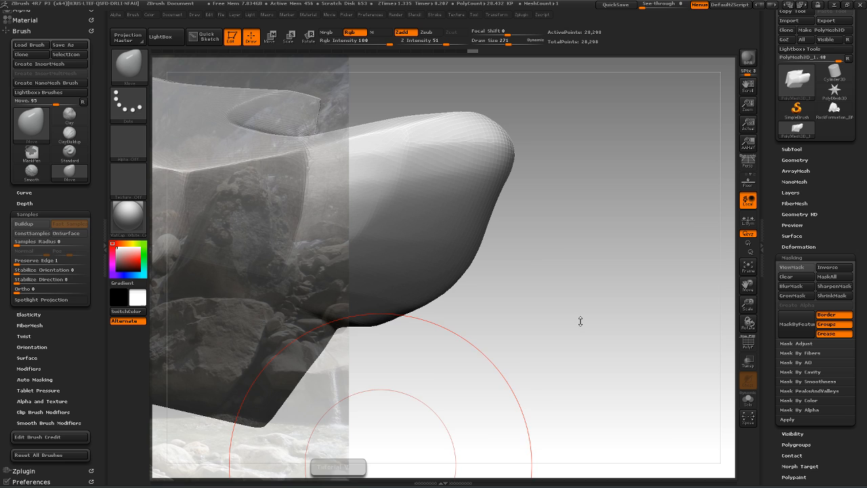
left_click_drag(509, 306, 527, 278)
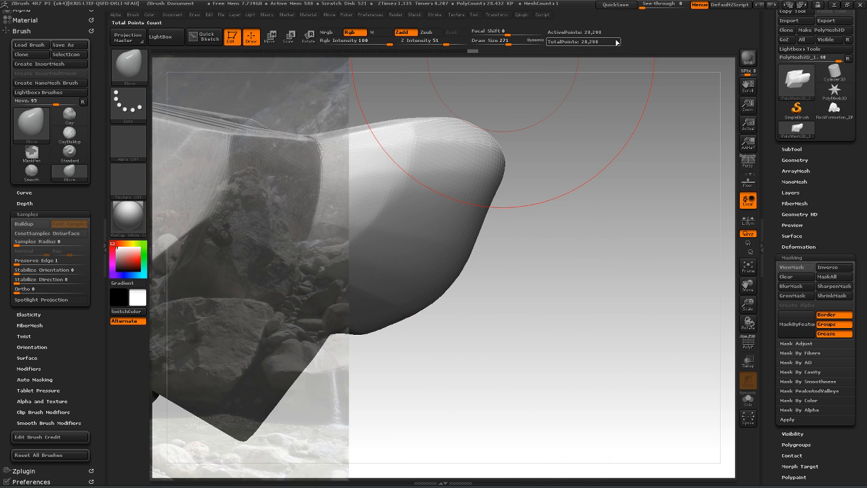
Set the draw size to 212, lasso-mask the rock's lower section beneath the overhang, and invert the mask to isolate it
left_click_drag(516, 41, 504, 41)
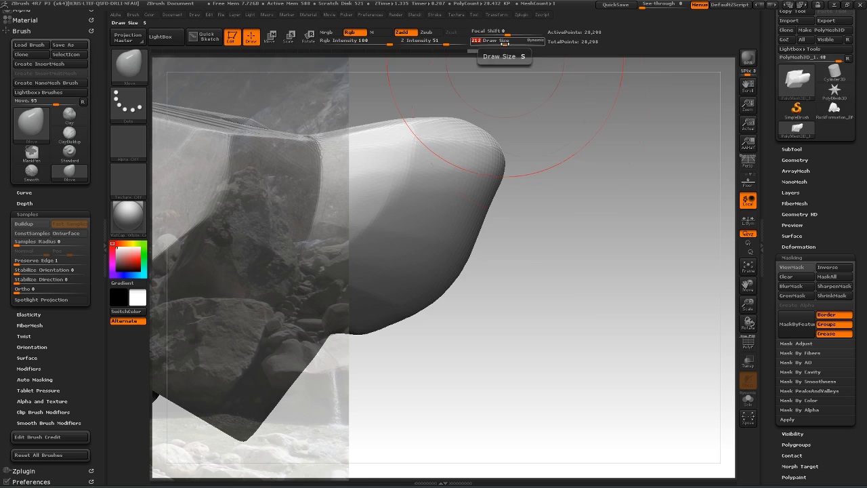
mouse_move(638, 239)
left_mouse_down()
mouse_move(594, 260)
mouse_move(561, 261)
mouse_move(630, 267)
mouse_move(610, 251)
left_mouse_up()
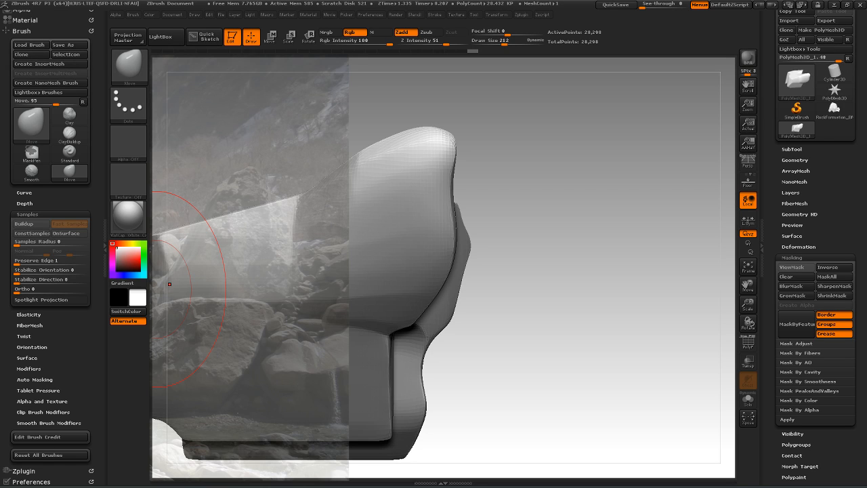
mouse_move(534, 341)
left_mouse_down()
mouse_move(553, 337)
mouse_move(558, 292)
mouse_move(560, 321)
mouse_move(548, 336)
mouse_move(560, 336)
left_mouse_up()
mouse_move(523, 250)
left_mouse_down()
mouse_move(529, 288)
mouse_move(515, 277)
mouse_move(566, 273)
mouse_move(547, 297)
mouse_move(565, 373)
mouse_move(551, 325)
mouse_move(528, 299)
mouse_move(522, 304)
mouse_move(596, 304)
mouse_move(615, 279)
mouse_move(538, 286)
mouse_move(555, 309)
mouse_move(541, 309)
mouse_move(558, 266)
left_mouse_up()
key("ctrl")
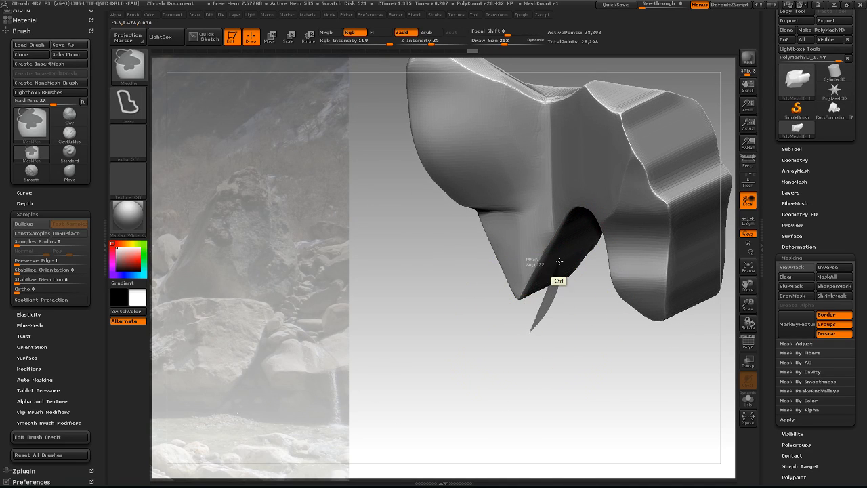
mouse_move(506, 217)
left_mouse_down("ctrl")
mouse_move(433, 298)
mouse_move(484, 344)
mouse_move(576, 361)
left_mouse_up("ctrl")
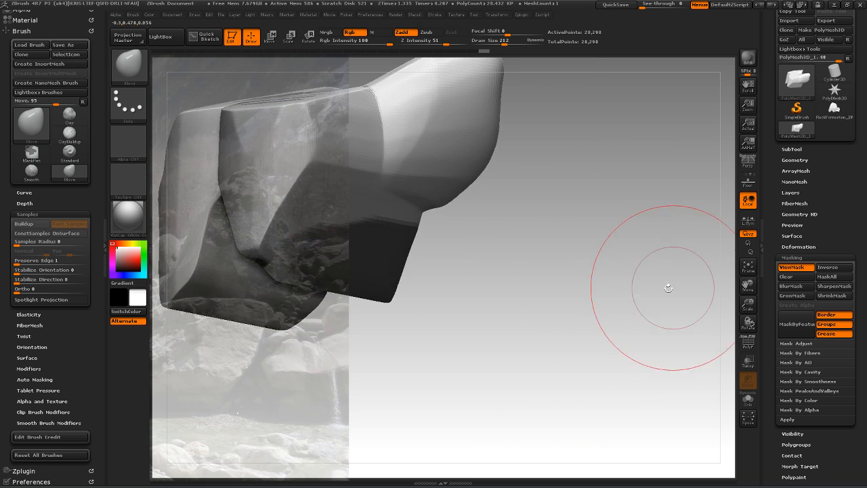
left_click(596, 257, "ctrl")
Try dragging the unmasked lower section with the Move brush, and switch to the Move Elastic brush
mouse_move(483, 190)
left_mouse_down()
mouse_move(468, 206)
mouse_move(553, 216)
left_mouse_up()
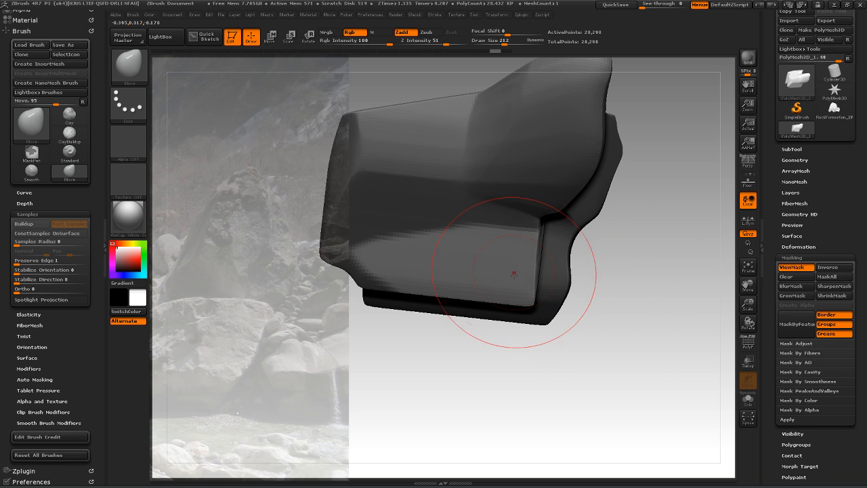
left_click_drag(516, 252, 541, 326)
mouse_move(639, 323)
left_mouse_down()
mouse_move(652, 323)
mouse_move(615, 315)
mouse_move(655, 309)
mouse_move(639, 300)
left_mouse_up()
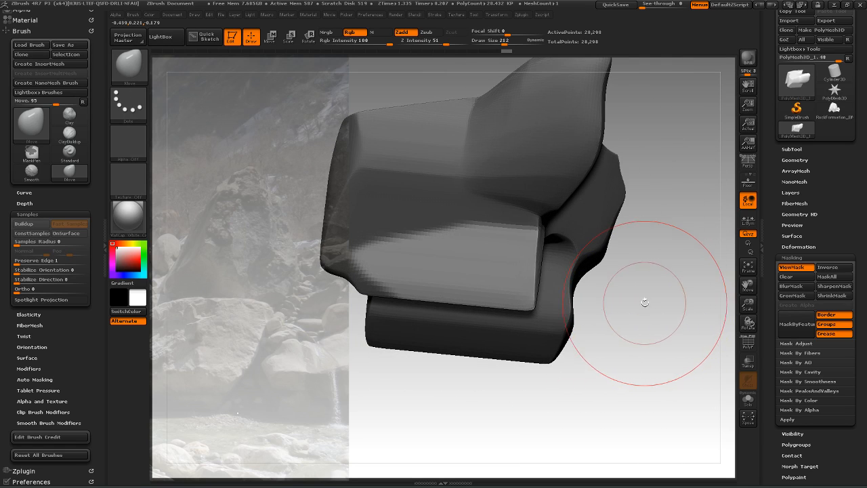
key("b")
key("m")
key("e")
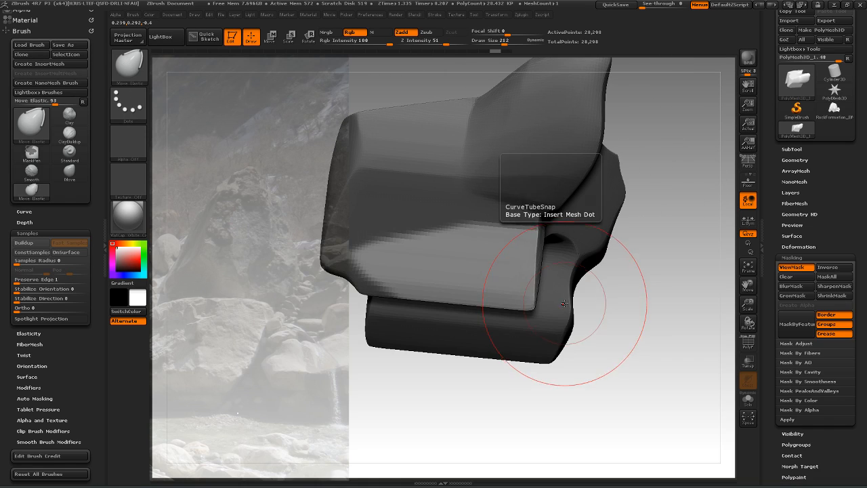
Pull the unmasked lower section down and outward into a rounded bulge with Move Elastic at draw size 236
mouse_move(518, 278)
left_mouse_down()
mouse_move(508, 286)
mouse_move(518, 407)
mouse_move(532, 315)
mouse_move(536, 390)
mouse_move(534, 309)
left_mouse_up()
left_click_drag(458, 264, 448, 297)
left_click_drag(504, 316, 497, 347)
mouse_move(420, 284)
left_mouse_down()
mouse_move(400, 291)
mouse_move(425, 278)
left_mouse_up()
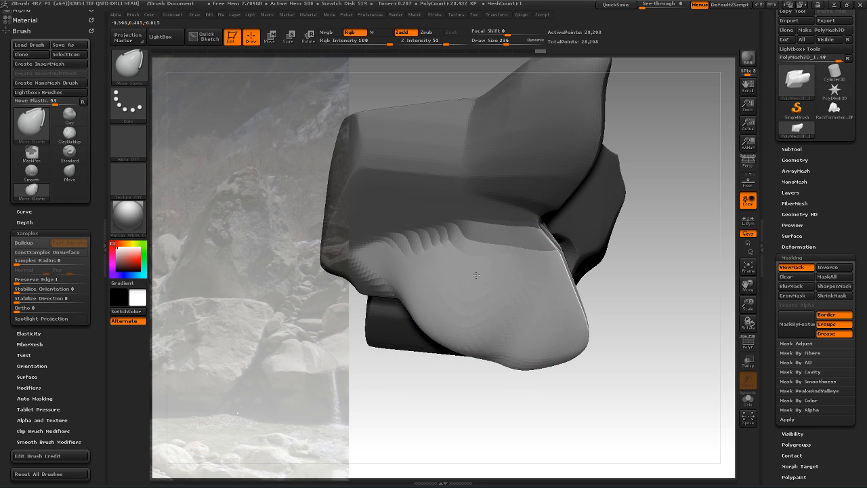
left_click_drag(657, 294, 505, 279)
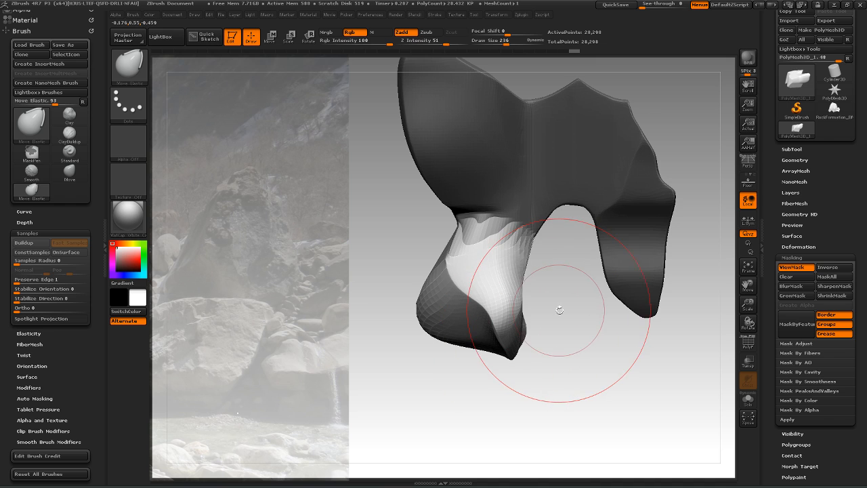
Lasso-mask the lower end of the rock's opposite leg, and invert the mask so only that end can be moved
mouse_move(550, 333)
left_mouse_down()
mouse_move(556, 349)
mouse_move(594, 364)
mouse_move(613, 359)
mouse_move(562, 354)
mouse_move(562, 363)
mouse_move(573, 345)
mouse_move(559, 356)
mouse_move(544, 406)
mouse_move(665, 364)
mouse_move(635, 309)
mouse_move(611, 309)
mouse_move(613, 324)
mouse_move(659, 337)
mouse_move(590, 319)
mouse_move(600, 319)
mouse_move(619, 359)
mouse_move(651, 325)
mouse_move(685, 341)
mouse_move(689, 319)
mouse_move(634, 323)
mouse_move(589, 245)
left_mouse_up()
key("ctrl")
mouse_move(526, 229)
left_mouse_down("ctrl")
mouse_move(490, 361)
mouse_move(600, 355)
left_mouse_up("ctrl")
mouse_move(688, 292)
left_mouse_down()
mouse_move(631, 324)
mouse_move(652, 309)
mouse_move(648, 290)
mouse_move(666, 333)
mouse_move(677, 310)
mouse_move(665, 290)
mouse_move(645, 321)
left_mouse_up()
left_click(630, 313, "ctrl")
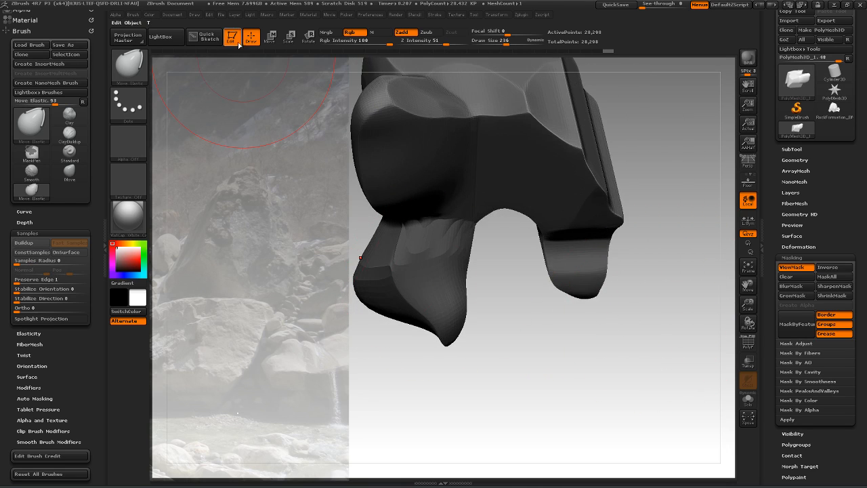
left_click_drag(661, 267, 575, 225)
left_click(270, 36)
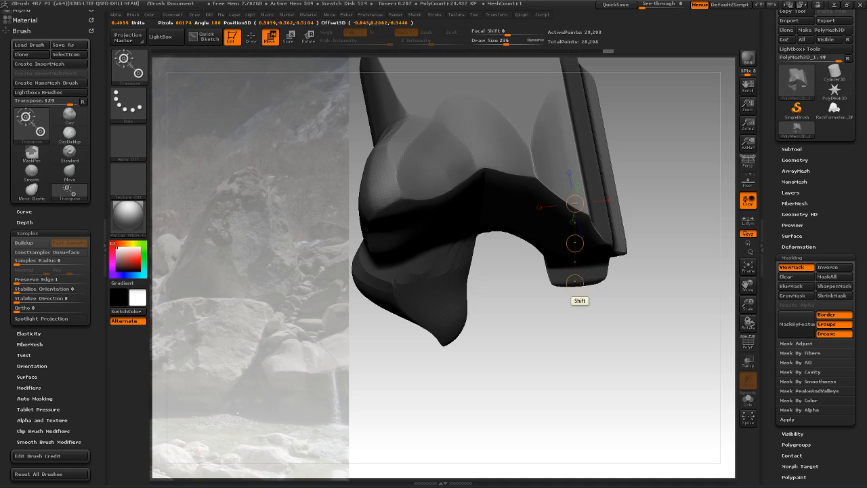
left_click_drag(576, 305, 615, 246)
left_click_drag(650, 300, 676, 187)
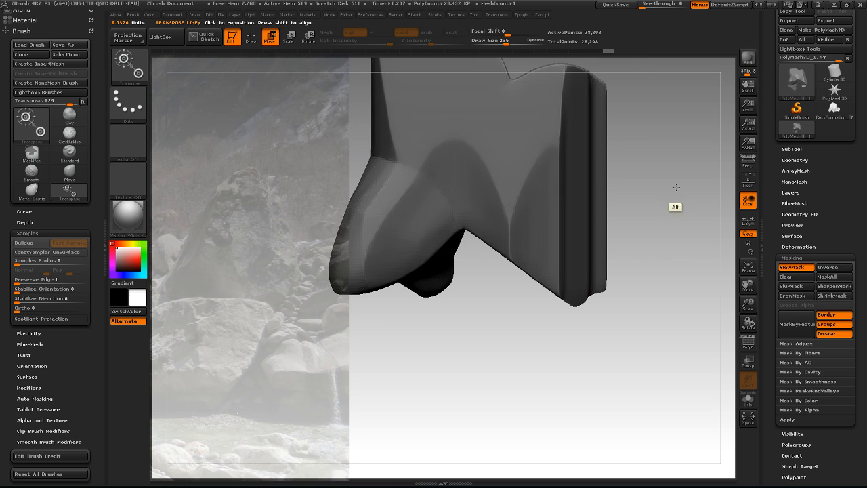
left_click(250, 38)
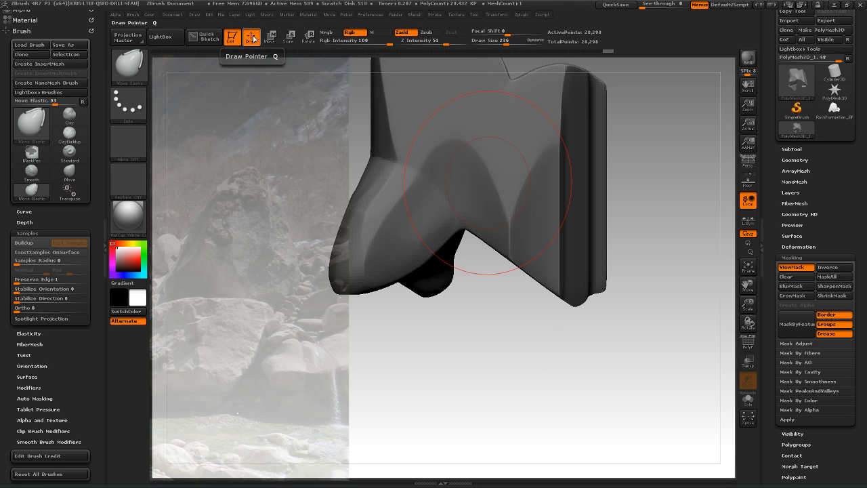
Lay out a Transpose Move line over the rock and drag the unmasked leg end outward to extend it
left_click(272, 37)
left_click_drag(548, 202, 549, 338, "shift")
left_click_drag(548, 270, 549, 323, "shift")
left_click_drag(647, 308, 623, 286)
left_click_drag(623, 219, 622, 296, "alt")
mouse_move(525, 208)
left_mouse_down("shift")
mouse_move(609, 310)
mouse_move(594, 300)
mouse_move(642, 344)
left_mouse_up("shift")
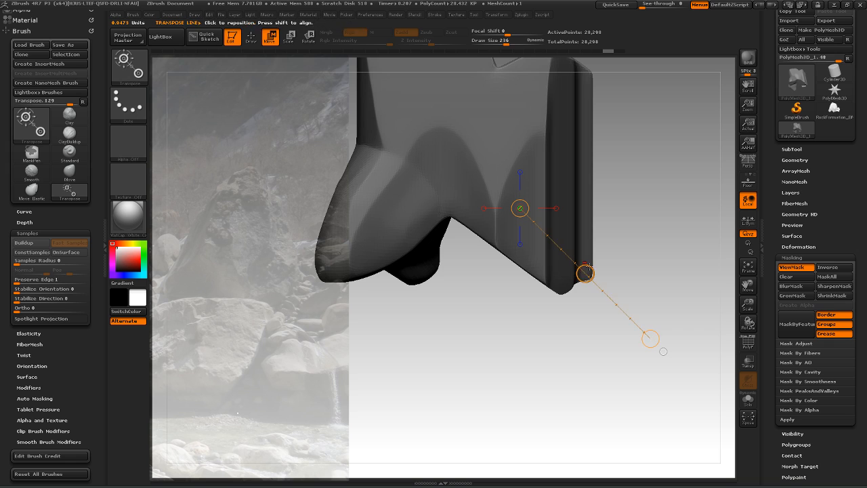
left_click_drag(585, 273, 616, 324, "shift")
left_click_drag(693, 287, 714, 208)
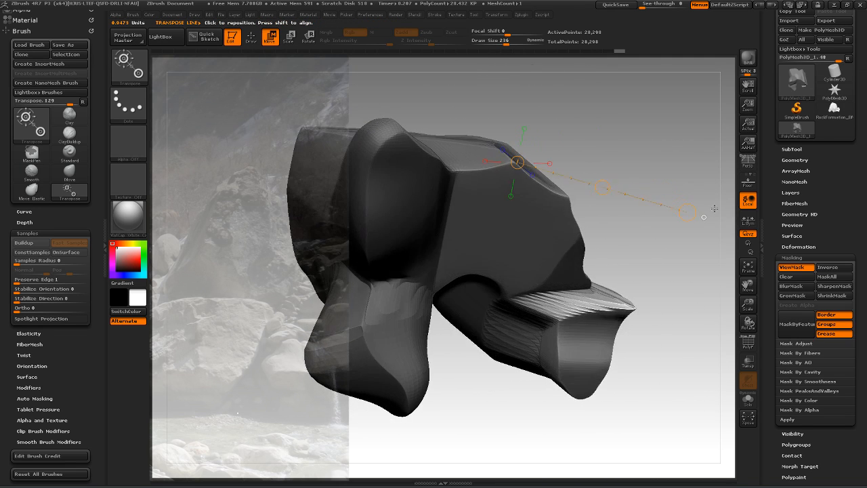
Return to Draw mode, turn off the mask display, and update the DynaMesh to even out the stretched leg
left_click(250, 38)
key("ctrl+h")
left_click_drag(670, 249, 616, 256)
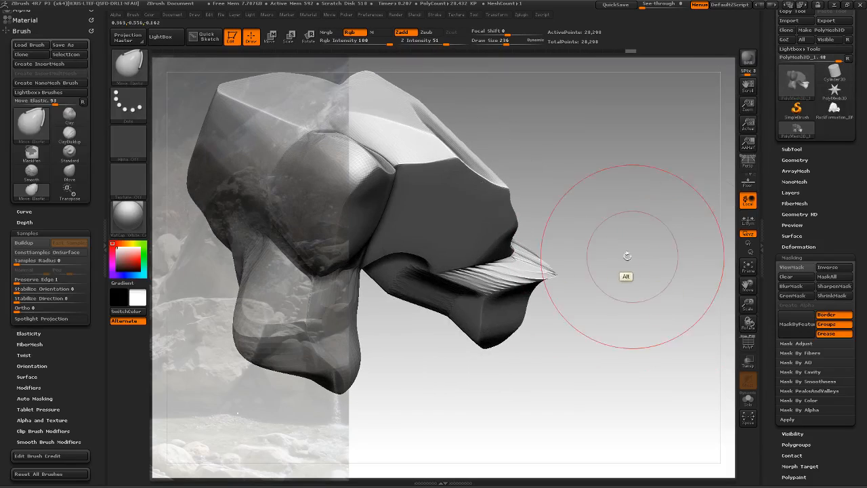
key("ctrl")
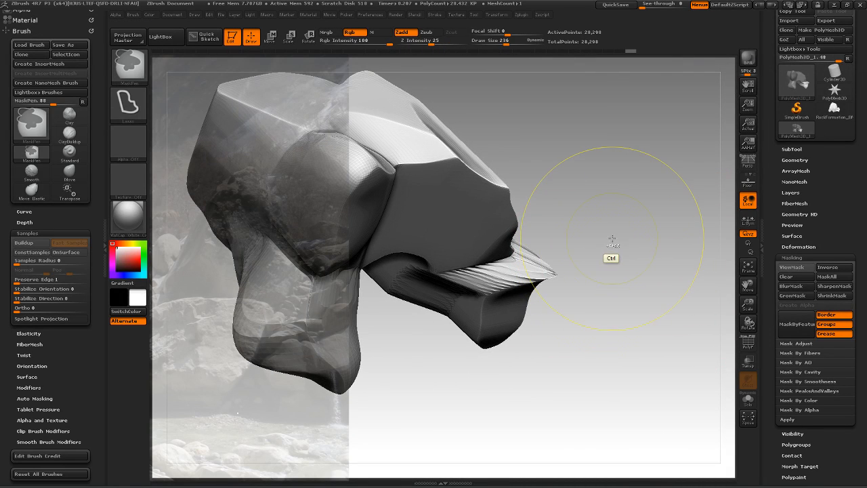
mouse_move(627, 326)
left_mouse_down("ctrl")
mouse_move(632, 270)
mouse_move(617, 301)
mouse_move(668, 236)
mouse_move(667, 262)
mouse_move(680, 226)
mouse_move(726, 207)
mouse_move(704, 207)
left_mouse_up("ctrl")
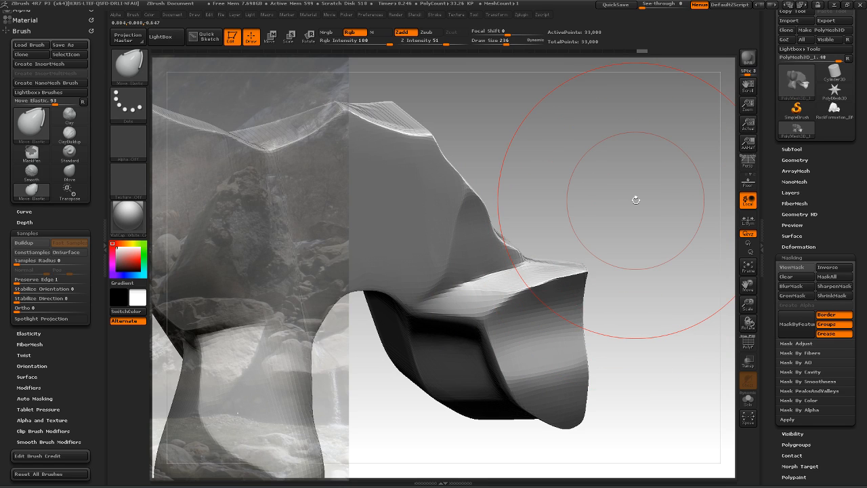
Select the TrimDynamic brush and assign it the square Alpha 28
key("b")
key("t")
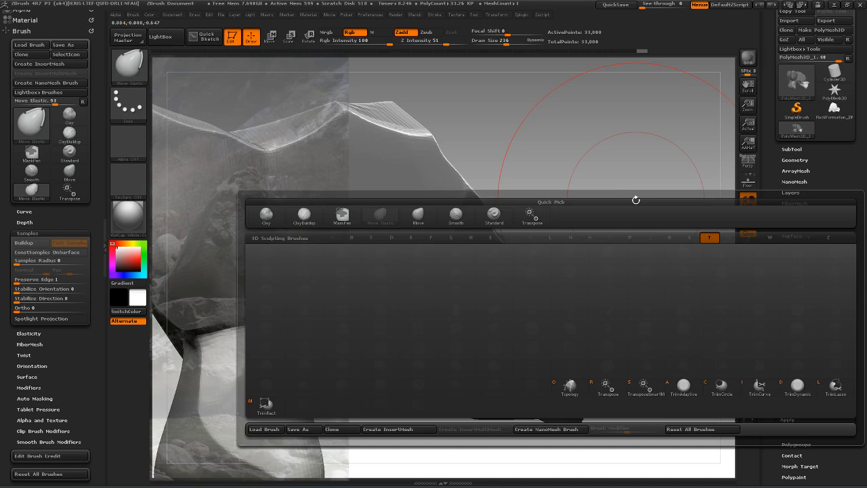
key("d")
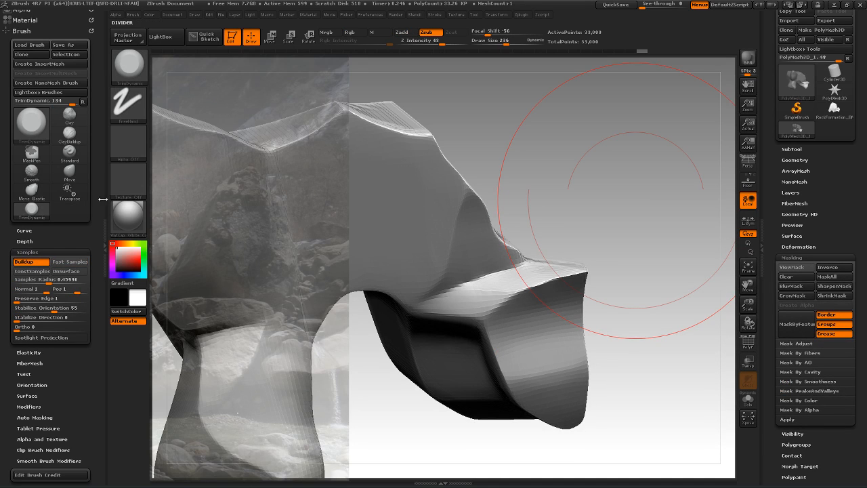
left_click(127, 141)
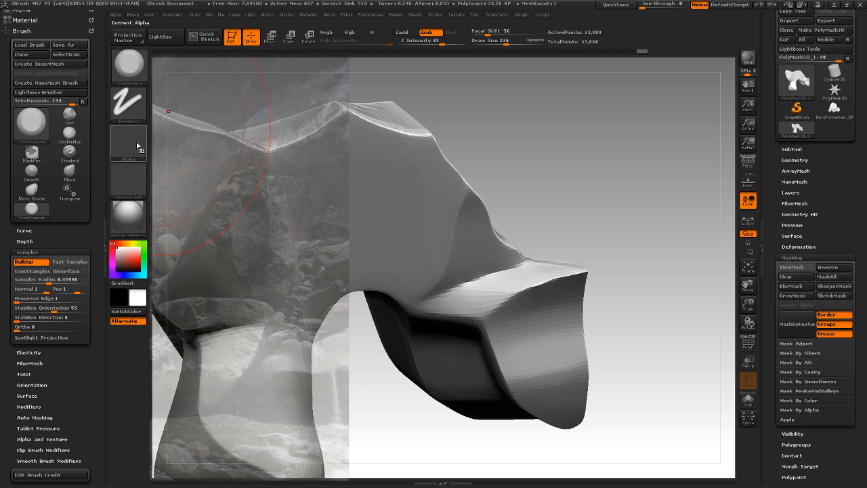
left_click(129, 142)
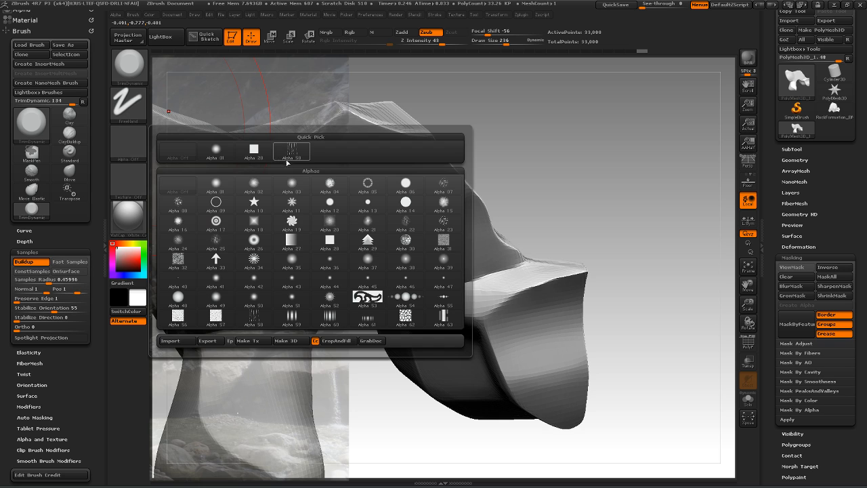
left_click(250, 152)
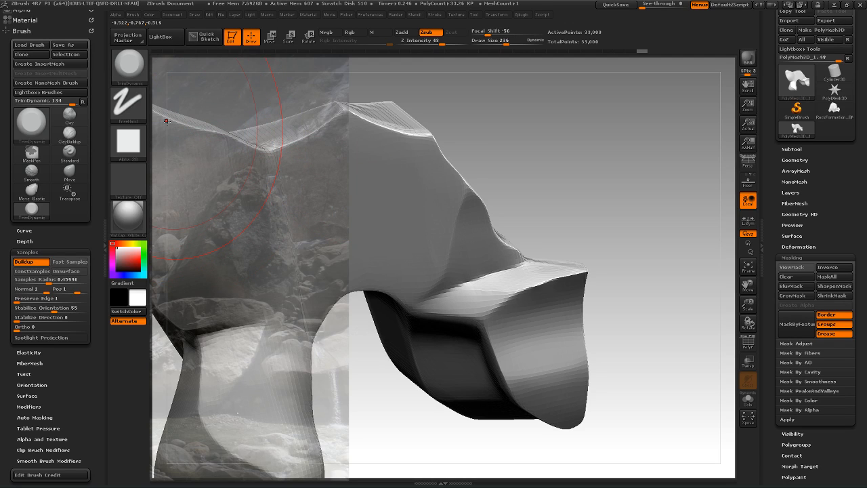
left_click(138, 141)
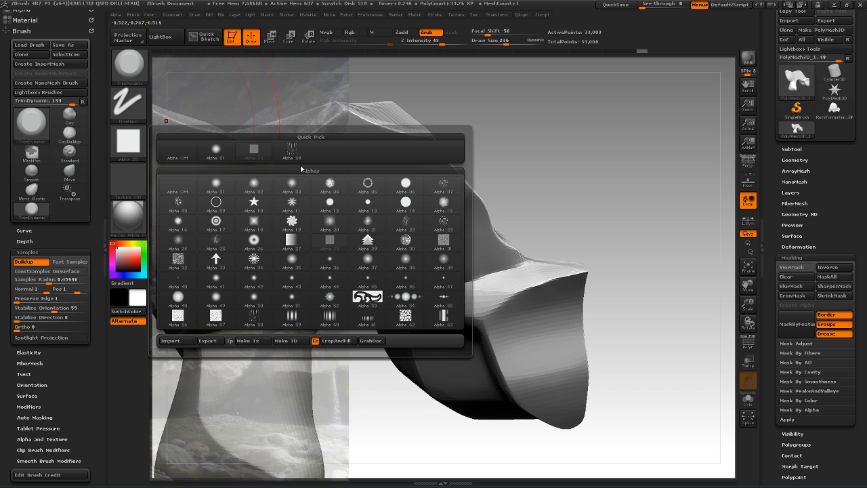
left_click_drag(607, 136, 547, 187)
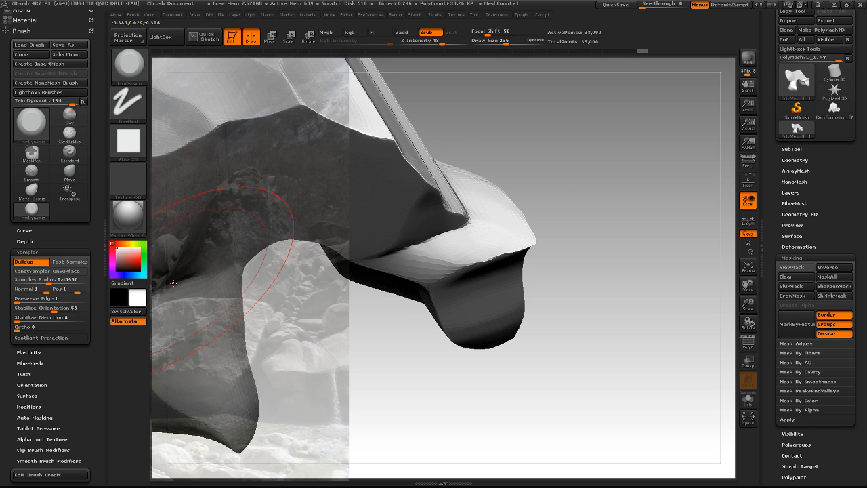
Frame the extended leg's edge, and set TrimDynamic's draw size to 71 and its focal shift to -3
left_click_drag(506, 45, 493, 36)
mouse_move(571, 228)
left_mouse_down()
mouse_move(557, 188)
mouse_move(613, 230)
mouse_move(622, 203)
mouse_move(617, 226)
mouse_move(630, 254)
left_mouse_up()
left_click_drag(641, 199, 581, 182, "alt")
mouse_move(612, 235)
left_mouse_down()
mouse_move(617, 197)
mouse_move(612, 214)
mouse_move(555, 233)
left_mouse_up()
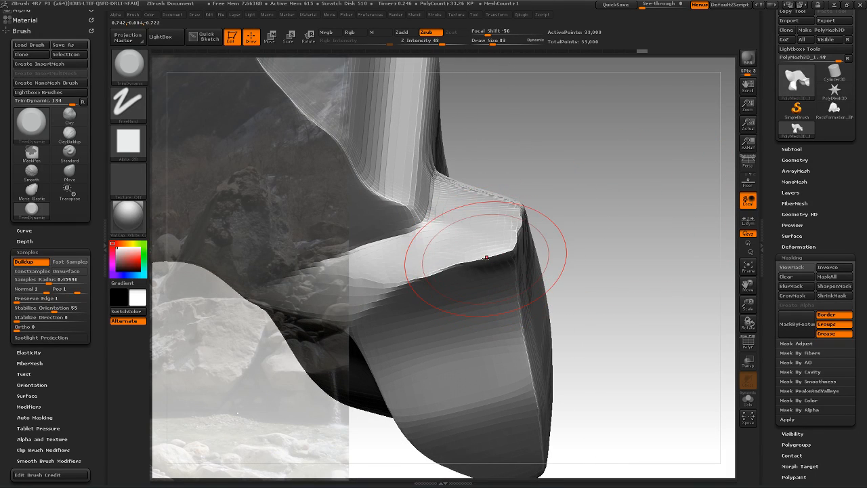
left_click_drag(489, 253, 485, 254, "shift")
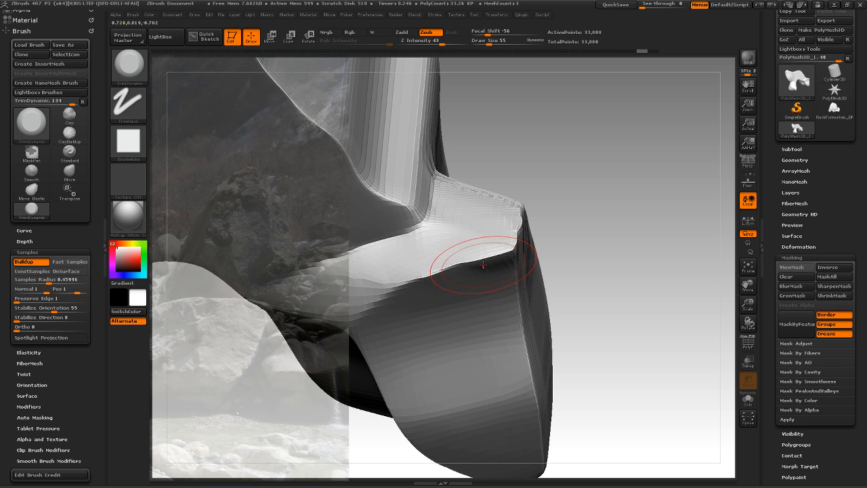
left_click_drag(582, 233, 605, 205)
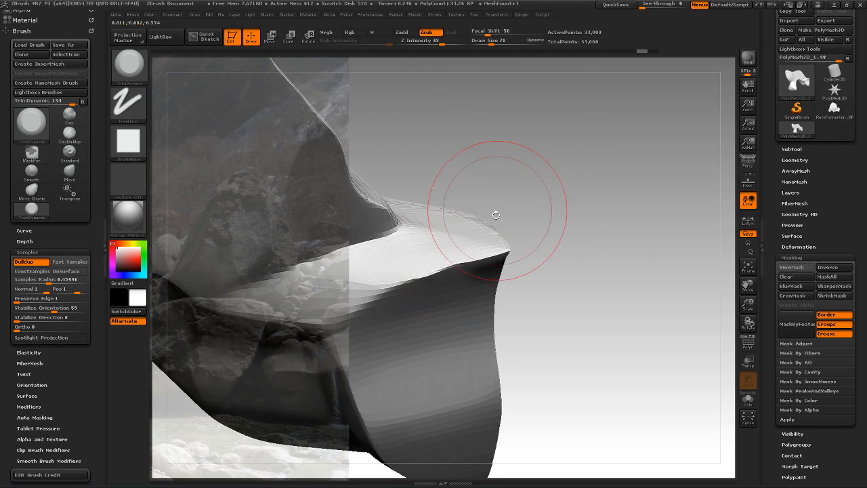
left_click_drag(487, 31, 505, 30)
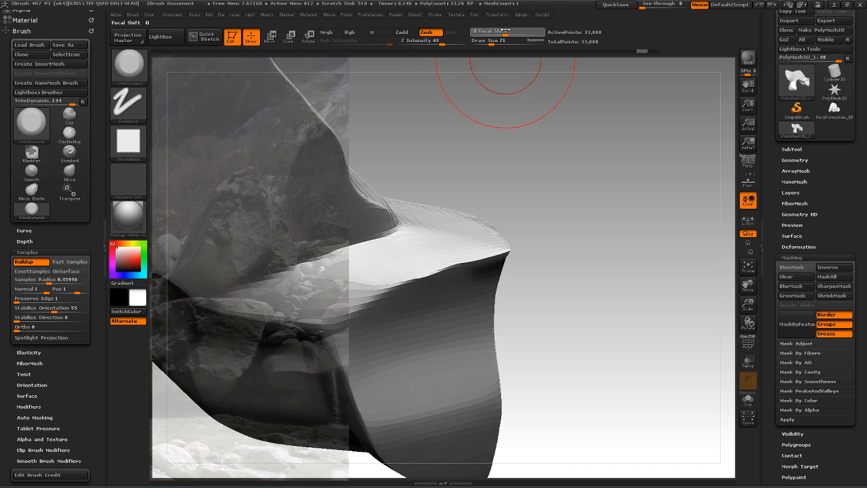
Try trimming the extended leg's upper edge with TrimDynamic, reducing the draw size to 39, and undo the latest strokes
mouse_move(541, 240)
left_mouse_down()
mouse_move(533, 249)
mouse_move(499, 250)
left_mouse_up()
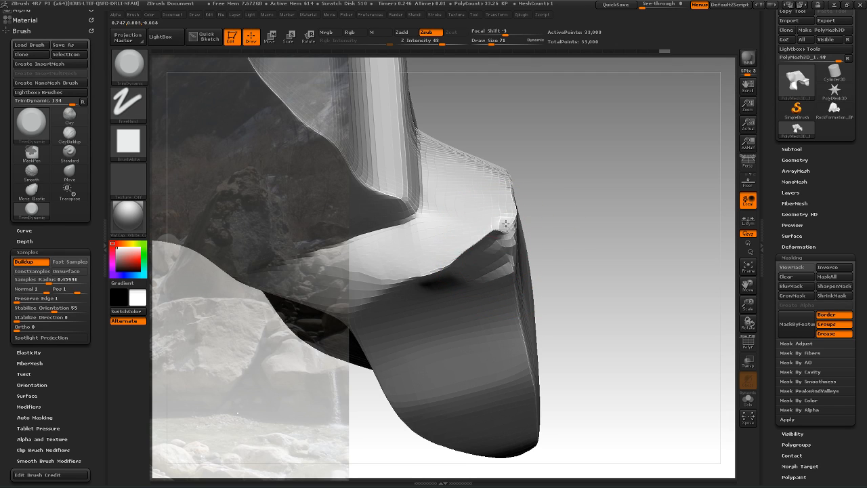
mouse_move(481, 244)
left_mouse_down()
mouse_move(439, 252)
mouse_move(458, 227)
left_mouse_up()
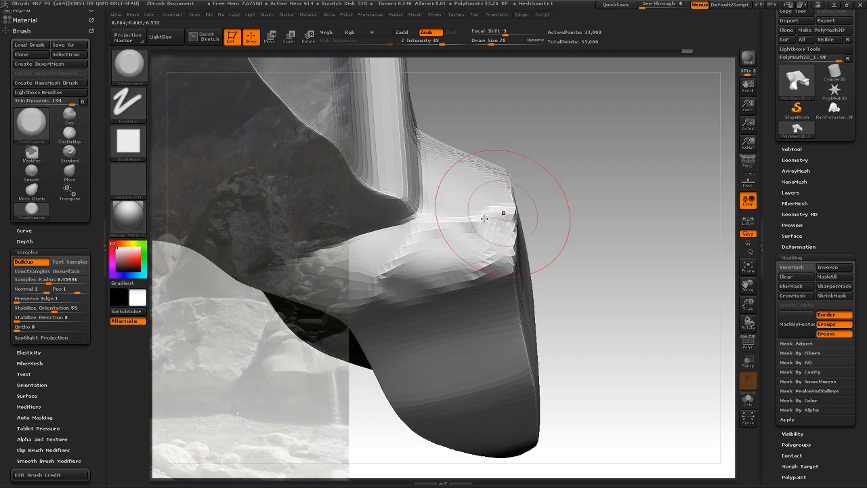
left_click_drag(590, 241, 502, 204)
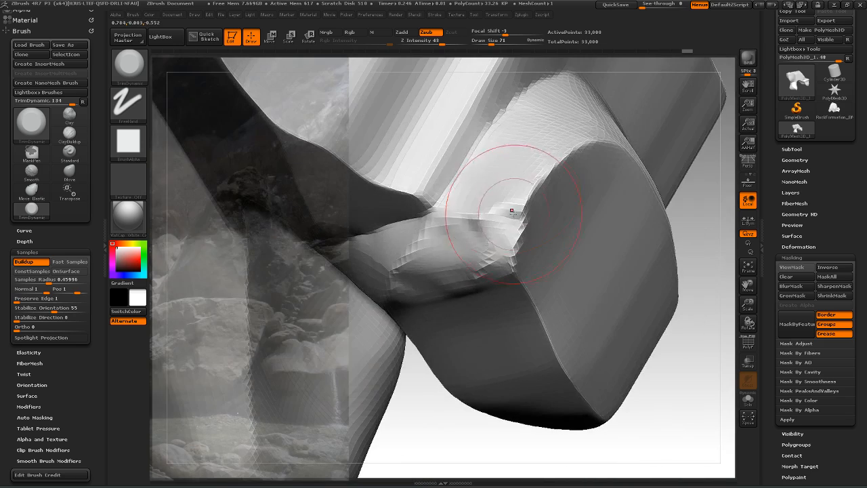
key("bracketleft")
key("bracketleft")
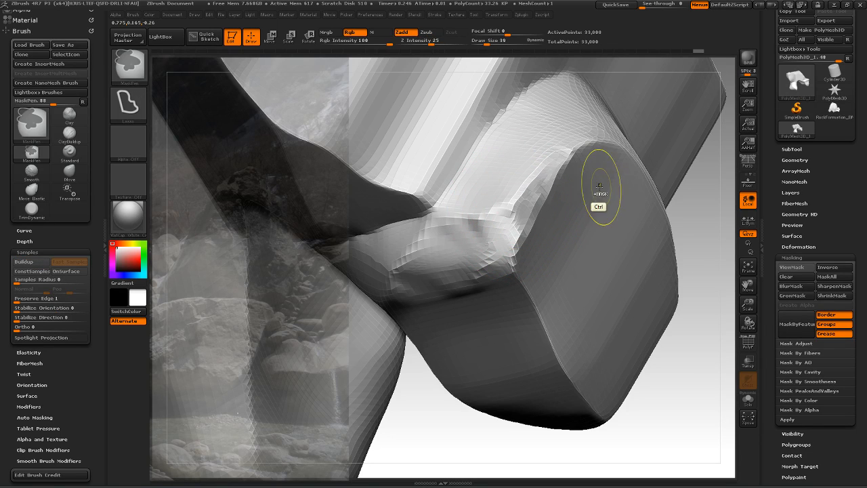
key("ctrl+z")
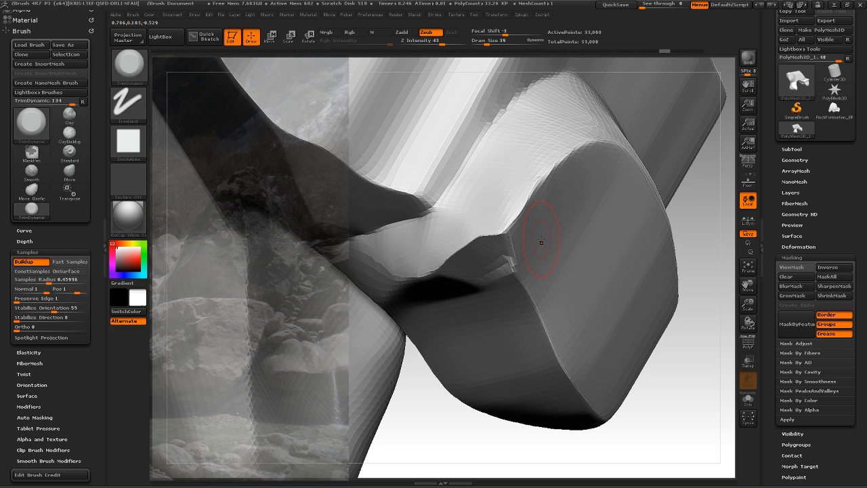
key("ctrl+z")
Scrub the undo history back to the early rock mesh stages, and return to the latest state
left_click_drag(699, 207, 716, 189)
left_click_drag(671, 232, 623, 155, "alt")
left_click_drag(596, 215, 692, 259, "alt")
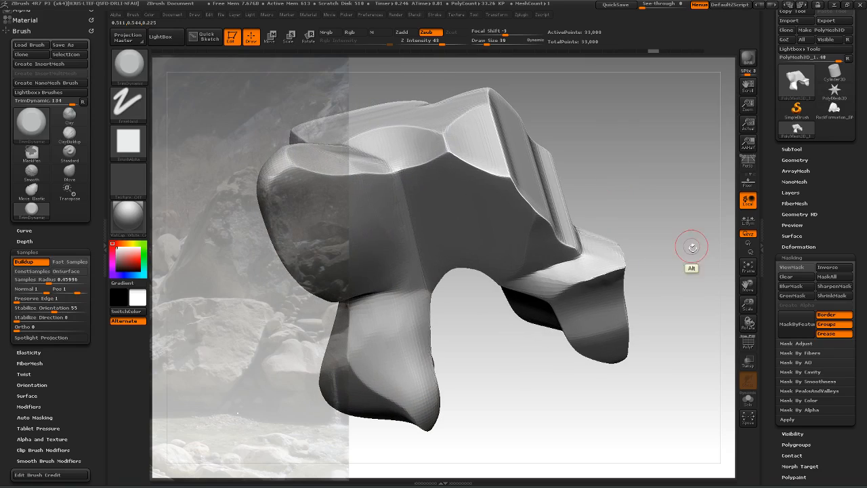
left_click_drag(658, 52, 321, 54)
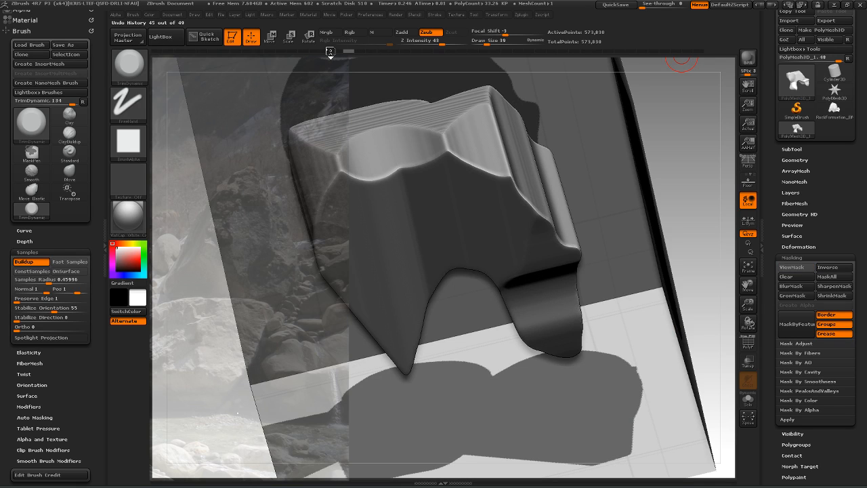
left_click_drag(321, 50, 269, 51)
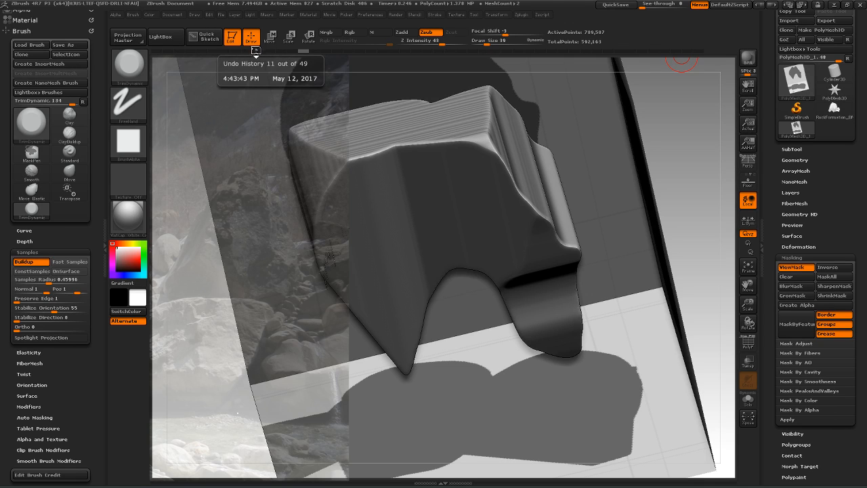
left_click(274, 50)
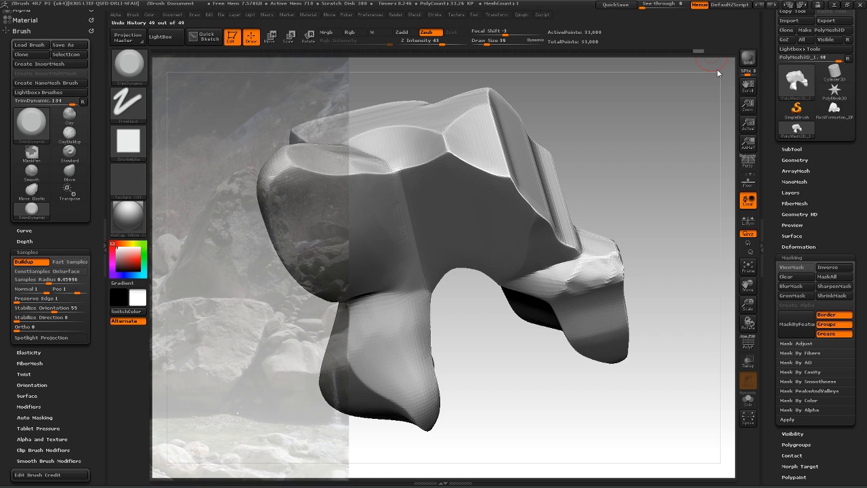
mouse_move(700, 54)
Trim the upper and side edges of the extended leg into chipped planes with TrimDynamic at draw size 39
mouse_move(670, 254)
left_mouse_down()
mouse_move(659, 243)
mouse_move(567, 248)
mouse_move(597, 273)
mouse_move(551, 290)
mouse_move(551, 306)
mouse_move(538, 304)
mouse_move(561, 315)
mouse_move(563, 340)
mouse_move(637, 316)
mouse_move(611, 238)
mouse_move(530, 297)
left_mouse_up()
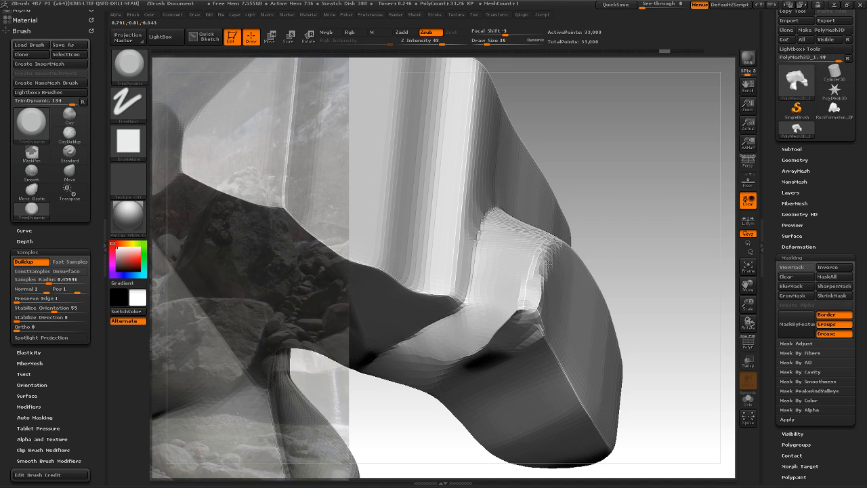
mouse_move(615, 236)
left_mouse_down()
mouse_move(508, 325)
mouse_move(421, 376)
left_mouse_up()
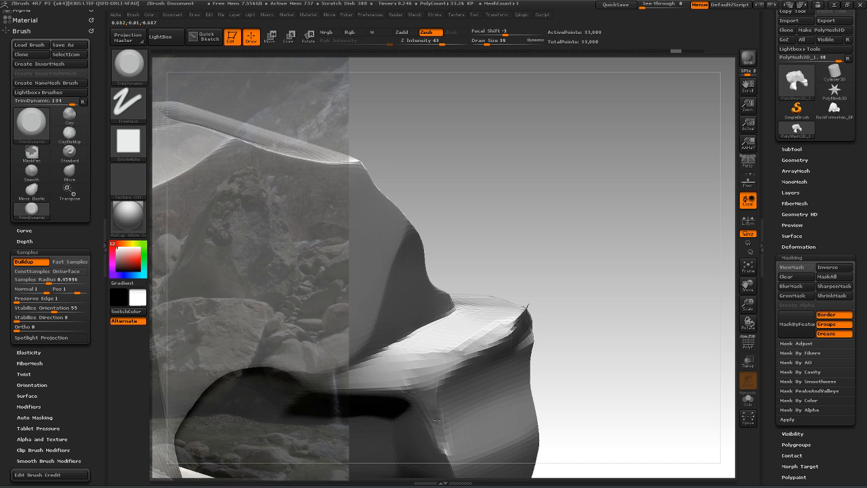
mouse_move(572, 270)
left_mouse_down()
mouse_move(509, 317)
mouse_move(549, 318)
mouse_move(636, 398)
left_mouse_up()
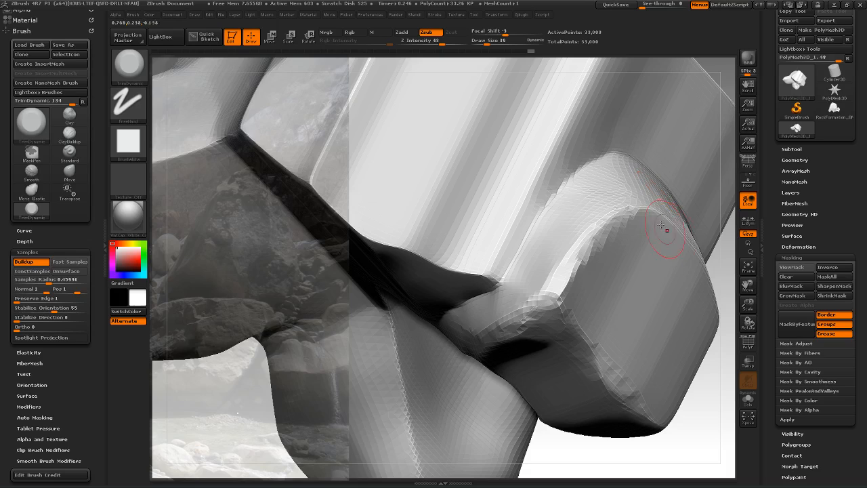
left_click_drag(724, 212, 689, 243)
left_click_drag(623, 263, 621, 225)
left_click_drag(709, 205, 678, 202)
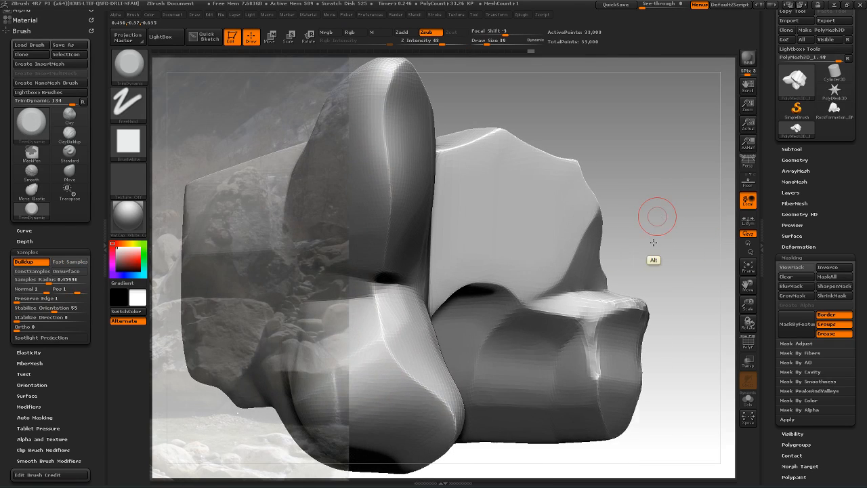
Lasso-mask the upper corner of the flat face behind the tall lobe, and invert the mask
left_click_drag(654, 242, 596, 249)
key("ctrl")
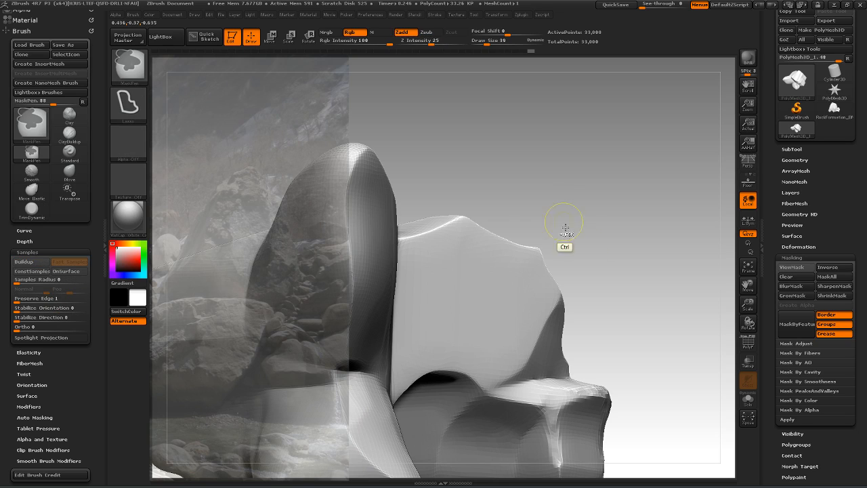
key("ctrl")
mouse_move(597, 212)
left_mouse_down()
mouse_move(600, 199)
mouse_move(568, 251)
left_mouse_up()
key("ctrl")
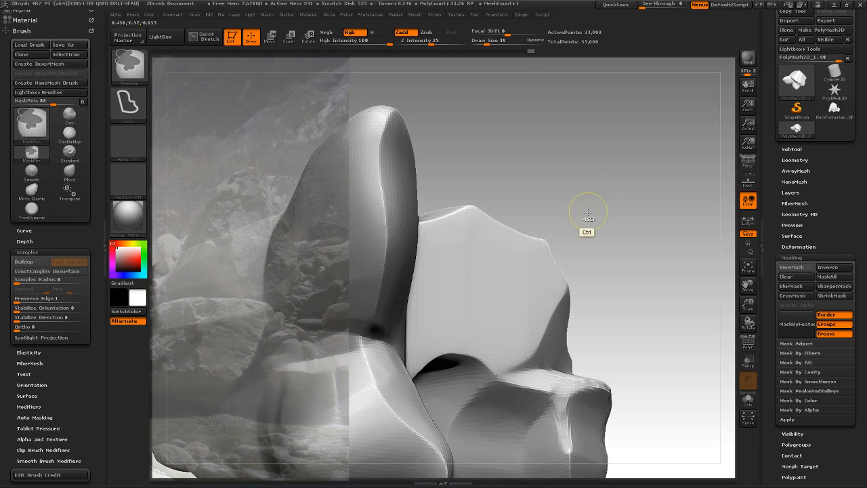
mouse_move(525, 146)
left_mouse_down("ctrl")
mouse_move(619, 266)
mouse_move(554, 312)
mouse_move(487, 302)
mouse_move(453, 258)
mouse_move(440, 207)
mouse_move(463, 155)
mouse_move(523, 146)
left_mouse_up("ctrl")
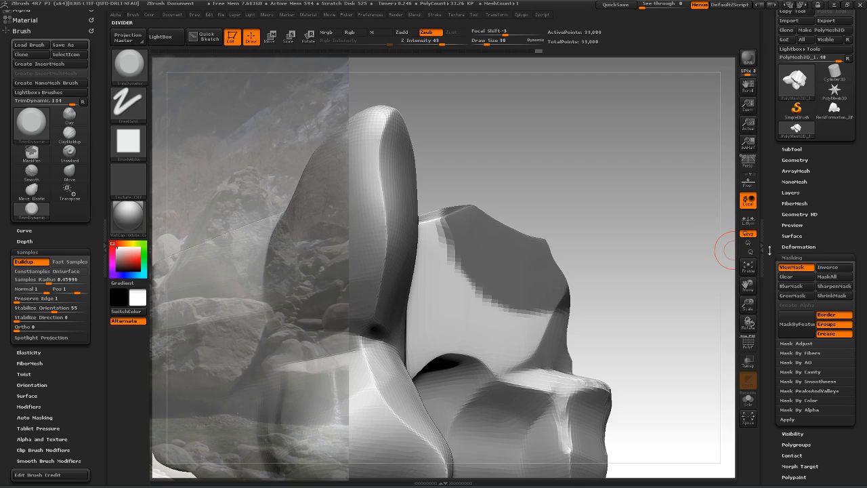
key("ctrl+i")
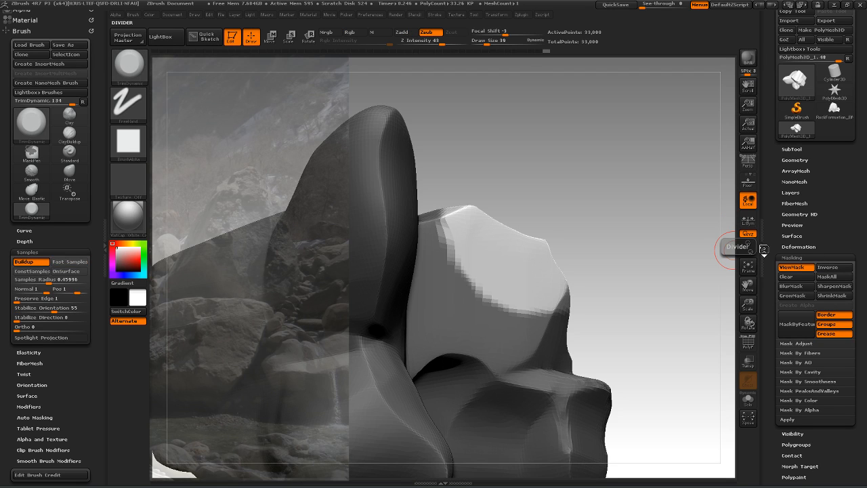
Pull the unmasked corner outward with the Transpose move line, and clear the mask
left_click(270, 36)
mouse_move(493, 295)
left_mouse_down()
mouse_move(535, 217)
mouse_move(535, 192)
mouse_move(566, 177)
left_mouse_up()
left_click_drag(615, 245, 590, 172)
left_click_drag(628, 210, 608, 228)
left_click_drag(540, 235, 576, 223)
mouse_move(695, 211)
left_mouse_down()
mouse_move(667, 237)
mouse_move(653, 218)
mouse_move(714, 259)
mouse_move(678, 289)
mouse_move(699, 312)
left_mouse_up()
key("ctrl")
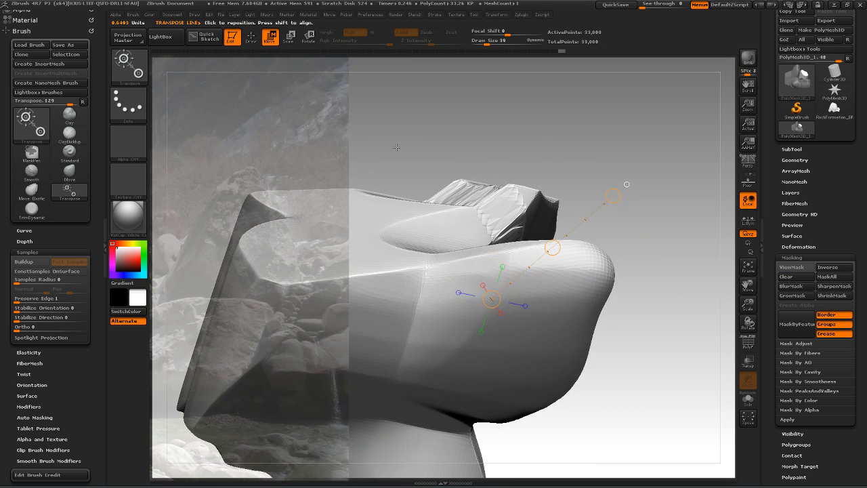
left_click(250, 39)
mouse_move(661, 270)
left_mouse_down("alt")
mouse_move(642, 231)
mouse_move(630, 229)
mouse_move(616, 307)
mouse_move(642, 282)
mouse_move(646, 292)
mouse_move(653, 262)
left_mouse_up("alt")
Lasso-mask the rock's upper central surface, remove the mask from the surrounding parts, and invert the mask
key("ctrl")
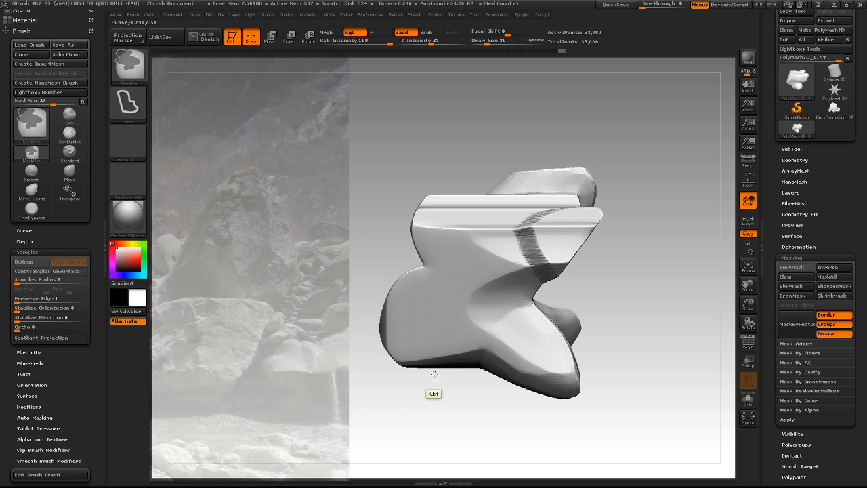
mouse_move(431, 340)
left_mouse_down("ctrl")
mouse_move(425, 296)
mouse_move(435, 232)
mouse_move(522, 237)
mouse_move(535, 264)
mouse_move(533, 321)
mouse_move(512, 349)
mouse_move(474, 362)
left_mouse_up("ctrl")
mouse_move(409, 357)
left_mouse_down("ctrl")
mouse_move(393, 330)
mouse_move(404, 293)
left_mouse_up("ctrl")
mouse_move(646, 281)
left_mouse_down()
mouse_move(644, 303)
mouse_move(657, 269)
mouse_move(643, 302)
mouse_move(652, 219)
mouse_move(613, 241)
left_mouse_up()
mouse_move(619, 333)
left_mouse_down("ctrl+alt")
mouse_move(620, 357)
mouse_move(422, 396)
mouse_move(360, 293)
mouse_move(396, 243)
mouse_move(396, 225)
mouse_move(566, 197)
mouse_move(697, 205)
left_mouse_up("ctrl+alt")
mouse_move(436, 224)
left_mouse_down("ctrl+alt")
mouse_move(486, 211)
mouse_move(620, 230)
mouse_move(639, 313)
left_mouse_up("ctrl+alt")
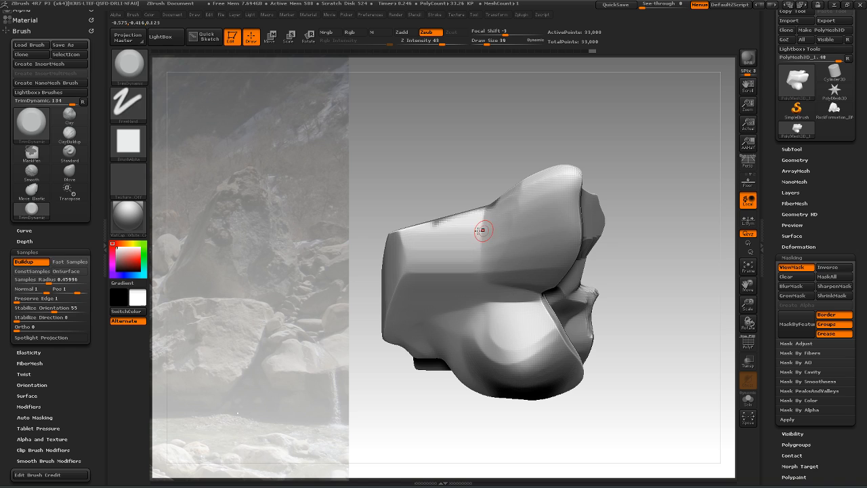
mouse_move(644, 217)
left_mouse_down("ctrl+alt")
mouse_move(519, 207)
mouse_move(429, 225)
mouse_move(362, 307)
mouse_move(559, 411)
mouse_move(633, 251)
mouse_move(658, 309)
left_mouse_up("ctrl+alt")
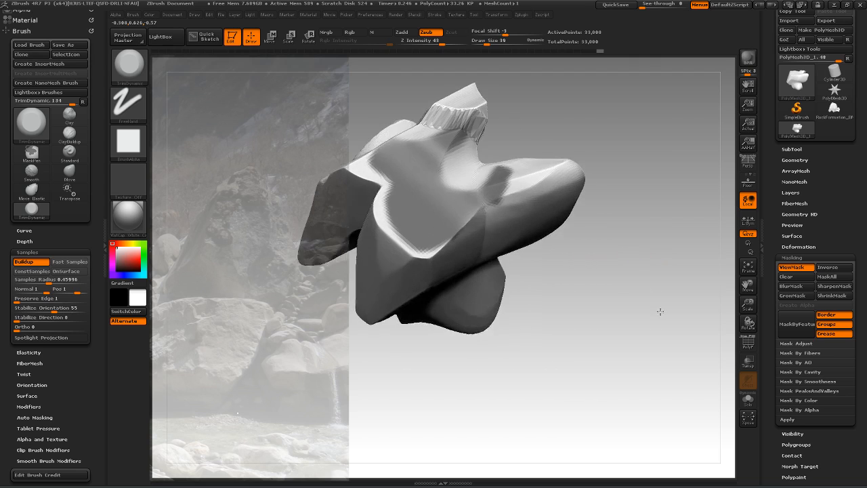
mouse_move(600, 253)
left_mouse_down()
mouse_move(607, 346)
mouse_move(612, 248)
mouse_move(634, 264)
mouse_move(633, 291)
mouse_move(642, 288)
left_mouse_up()
left_click(638, 282, "ctrl")
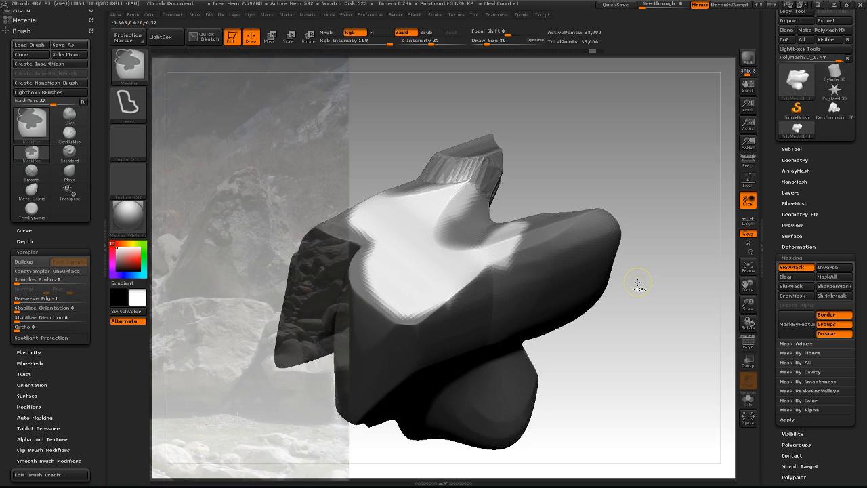
Raise the unmasked central surface with the Transpose move line, and clear the mask
mouse_move(660, 298)
left_mouse_down()
mouse_move(660, 228)
mouse_move(675, 170)
mouse_move(636, 256)
left_mouse_up()
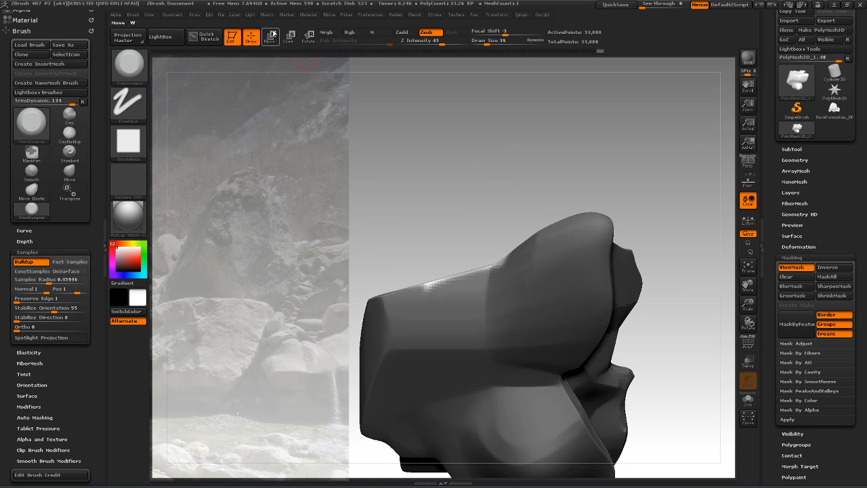
left_click(277, 34)
left_click_drag(461, 304, 462, 201, "shift")
left_click_drag(463, 250, 470, 208, "shift")
left_click_drag(628, 167, 544, 233)
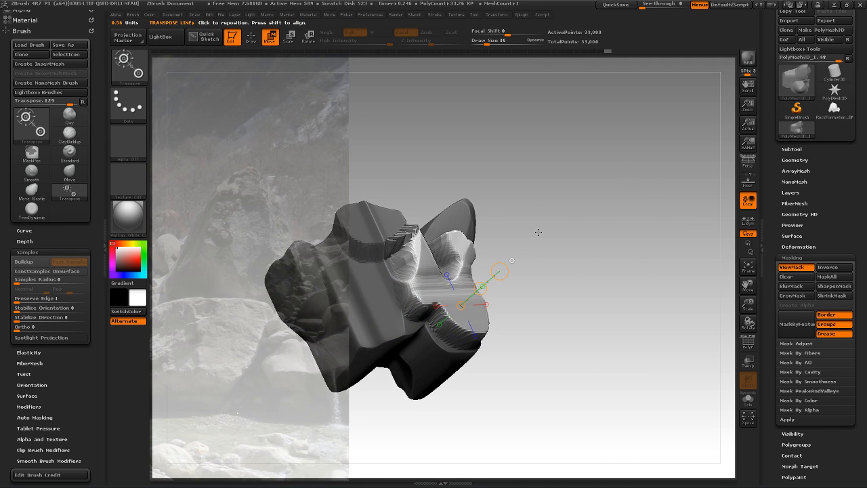
left_click(257, 37)
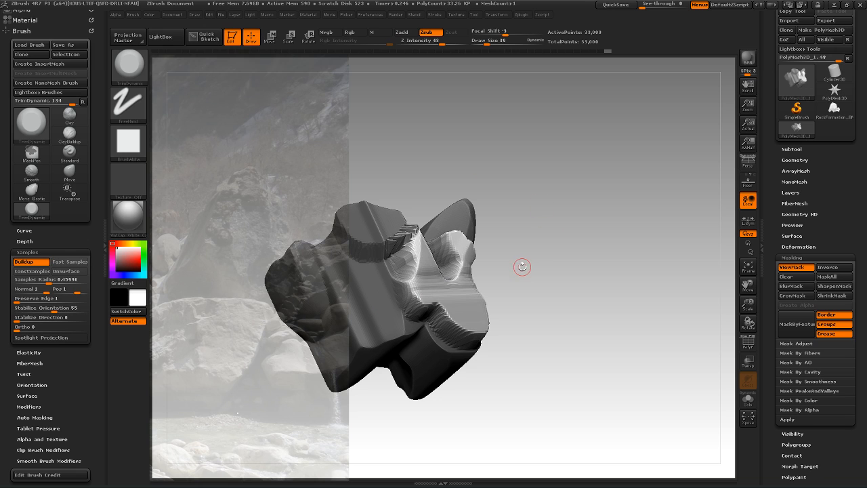
mouse_move(512, 260)
left_mouse_down()
mouse_move(521, 271)
mouse_move(554, 274)
mouse_move(563, 260)
mouse_move(614, 275)
left_mouse_up()
key("ctrl")
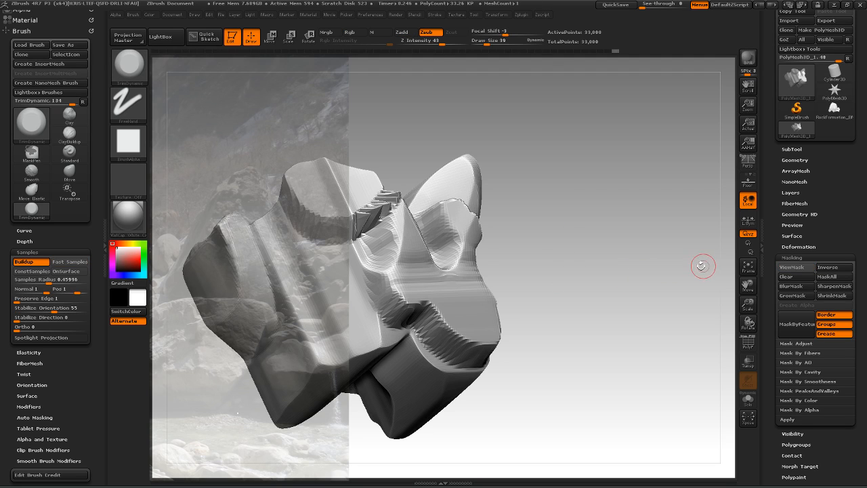
Remesh the stretched rock with DynaMesh at resolution 128
left_click(795, 159)
key("ctrl")
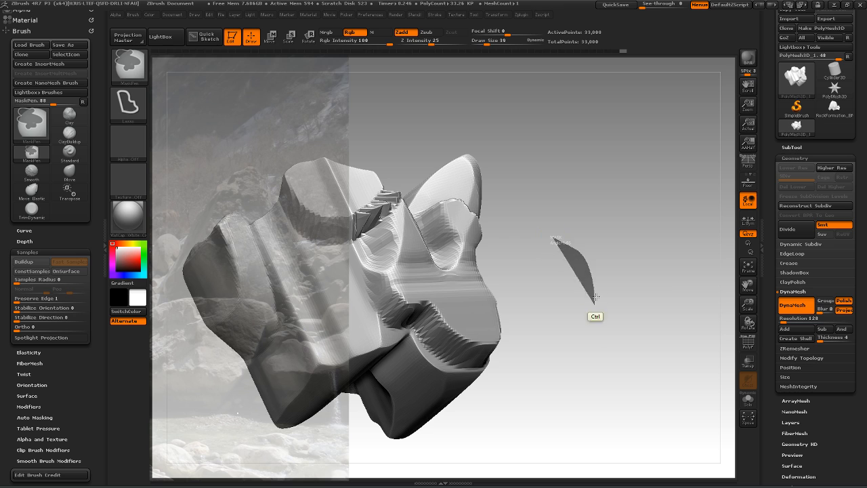
left_click_drag(594, 283, 594, 318, "ctrl")
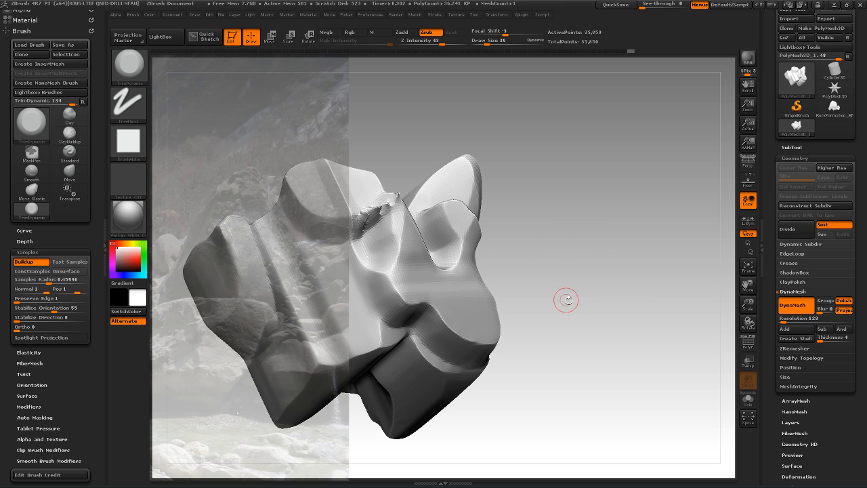
Trim the ragged seam between the raised surface and the adjoining block with TrimDynamic at draw size 39
left_click_drag(598, 248, 669, 324)
left_click_drag(631, 237, 619, 298, "alt")
left_click_drag(652, 218, 647, 267)
left_click_drag(632, 281, 690, 175, "alt")
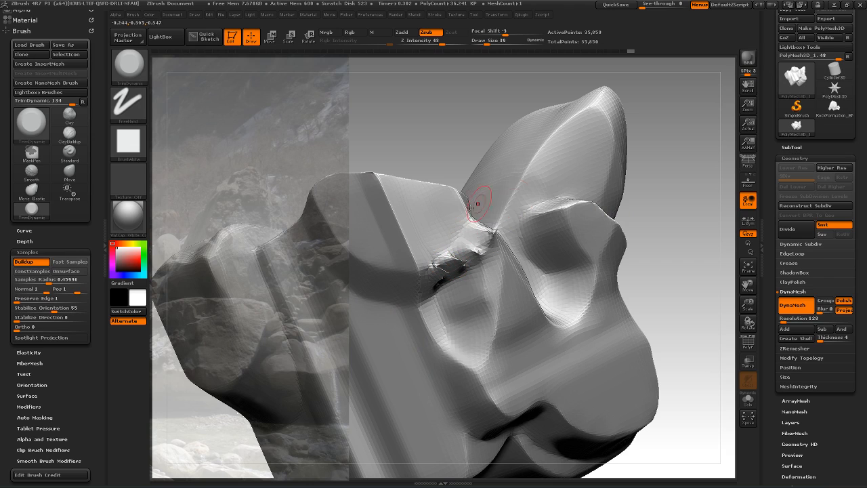
left_click_drag(667, 164, 677, 205)
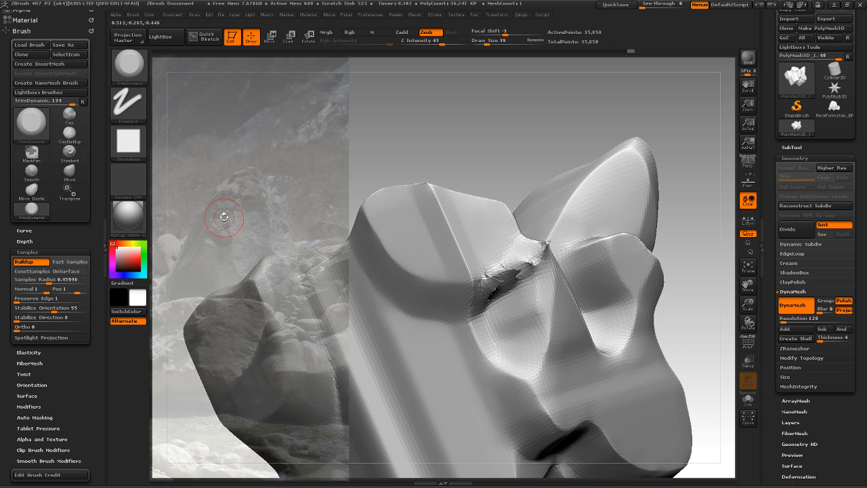
left_click_drag(698, 260, 686, 273)
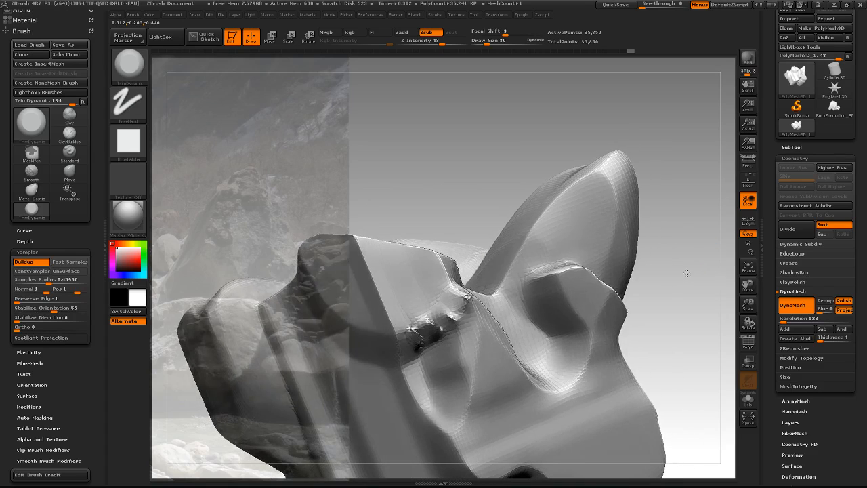
key("b")
key("t")
key("d")
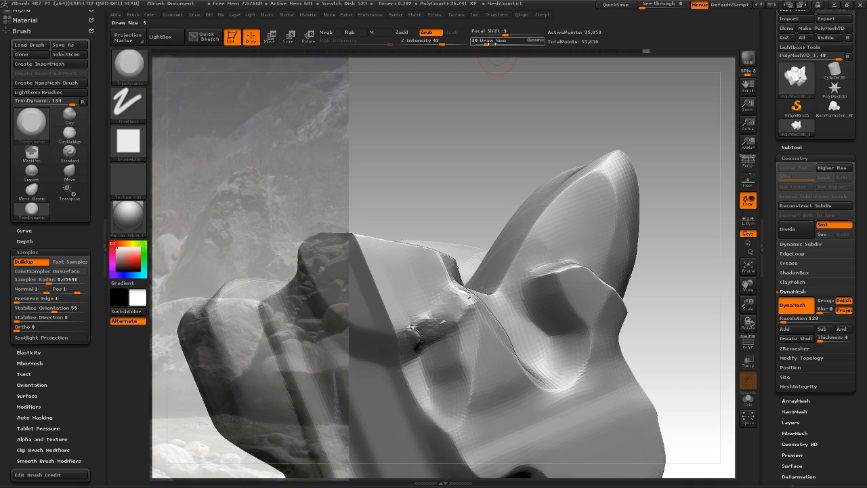
Flatten the ragged seam and the surfaces around it with TrimDynamic at draw size 140
left_click_drag(500, 42, 497, 42)
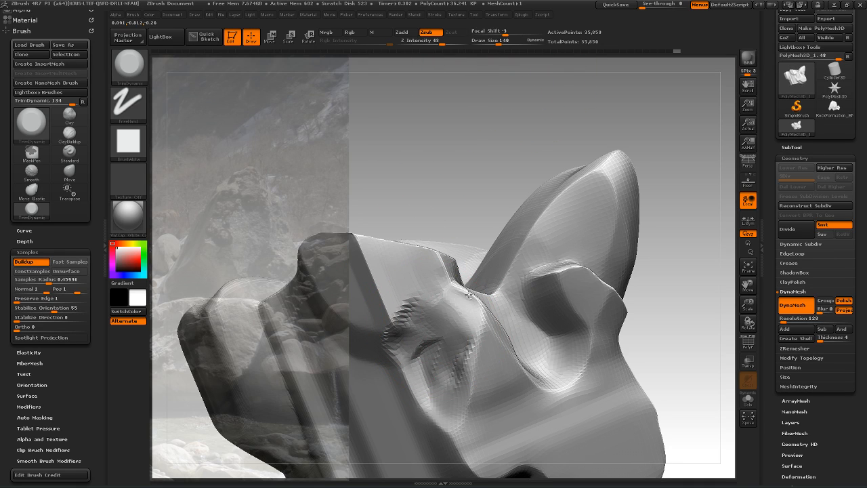
left_click_drag(644, 247, 467, 303)
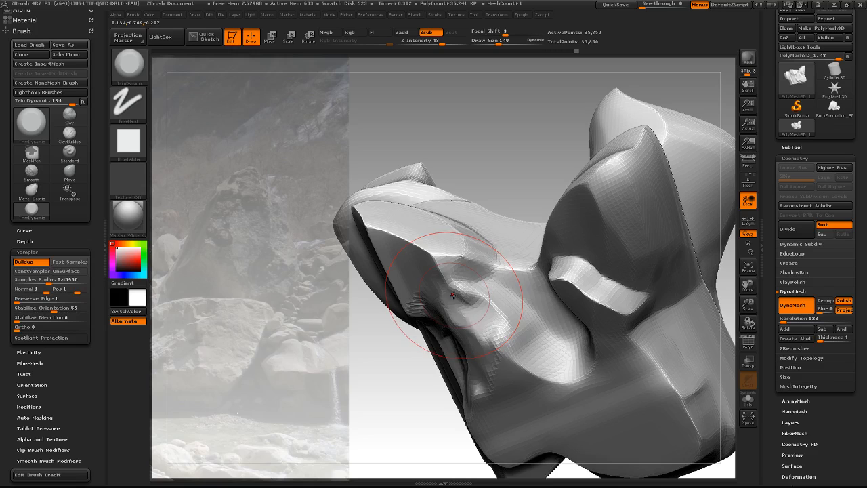
left_click_drag(505, 153, 583, 217)
left_click_drag(630, 236, 598, 179, "alt")
mouse_move(570, 248)
left_mouse_down()
mouse_move(589, 221)
mouse_move(623, 277)
mouse_move(585, 167)
mouse_move(581, 226)
mouse_move(621, 251)
mouse_move(581, 280)
mouse_move(625, 286)
mouse_move(598, 294)
mouse_move(569, 275)
mouse_move(553, 334)
mouse_move(576, 287)
mouse_move(614, 304)
mouse_move(609, 360)
mouse_move(605, 237)
mouse_move(619, 264)
mouse_move(572, 300)
mouse_move(613, 354)
mouse_move(579, 336)
mouse_move(529, 236)
mouse_move(653, 242)
mouse_move(681, 193)
mouse_move(657, 248)
mouse_move(503, 271)
left_mouse_up()
Lasso-mask the lower end of the narrow block beside the large lobe, and invert the mask
left_click_drag(533, 348, 529, 368, "shift")
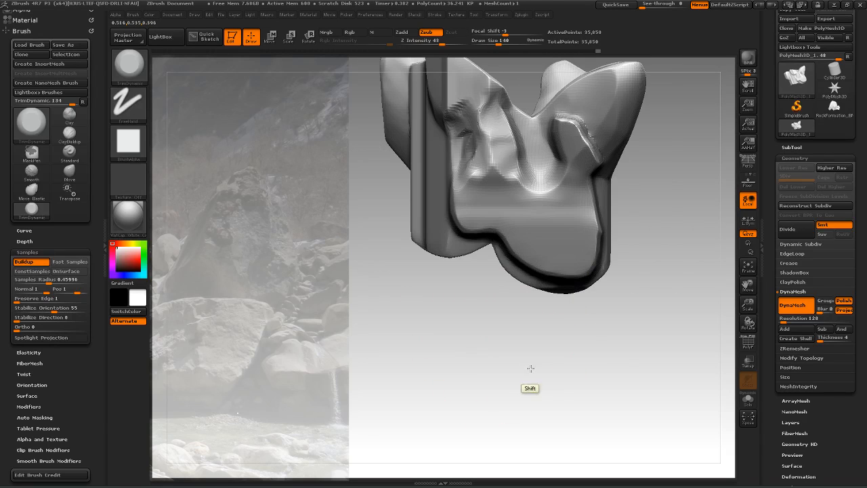
left_click_drag(449, 311, 467, 348, "alt")
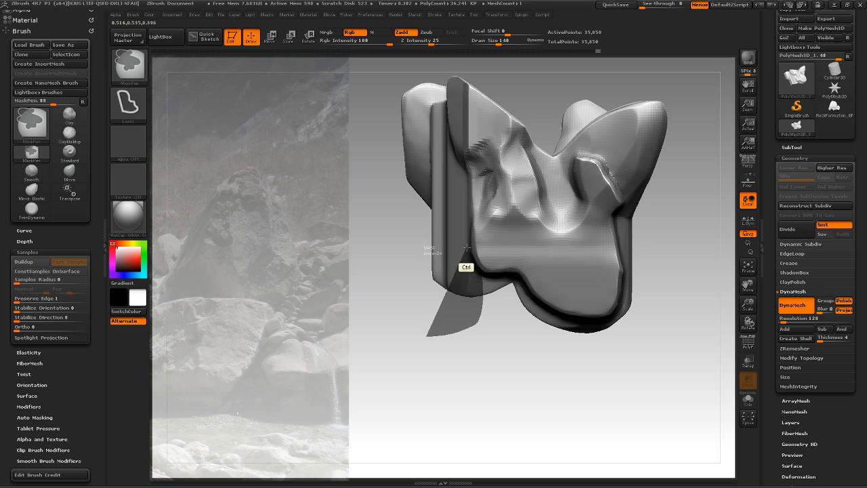
left_click_drag(424, 244, 391, 320, "ctrl")
key("ctrl")
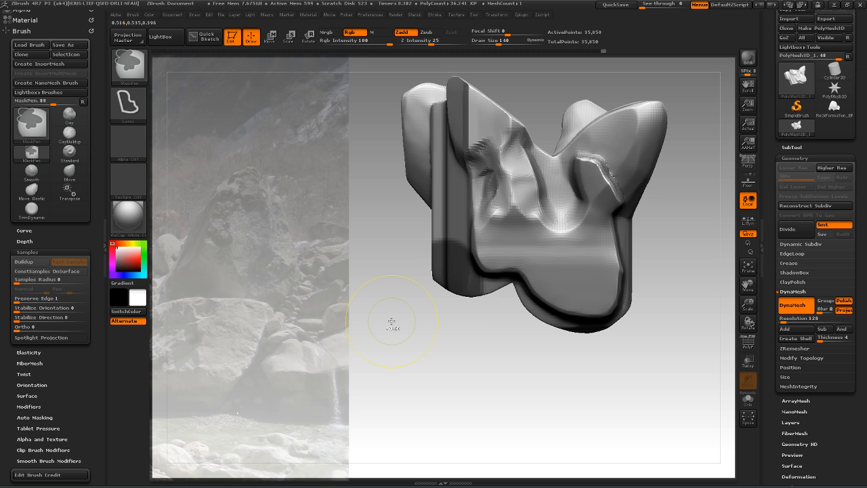
left_click(391, 321, "ctrl")
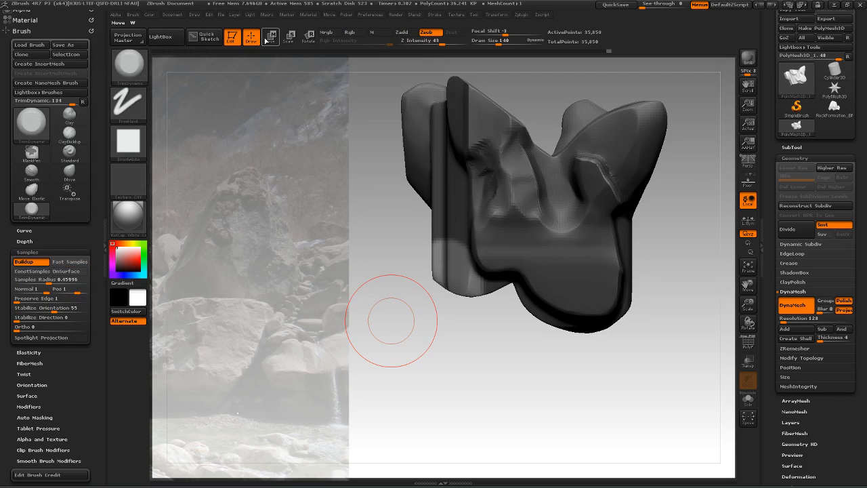
Extend the unmasked lower end of the narrow block away from the rock with the Transpose move line
left_click(265, 38)
mouse_move(514, 222)
left_mouse_down("shift")
mouse_move(440, 288)
mouse_move(477, 316)
left_mouse_up("shift")
left_click_drag(508, 357, 656, 329)
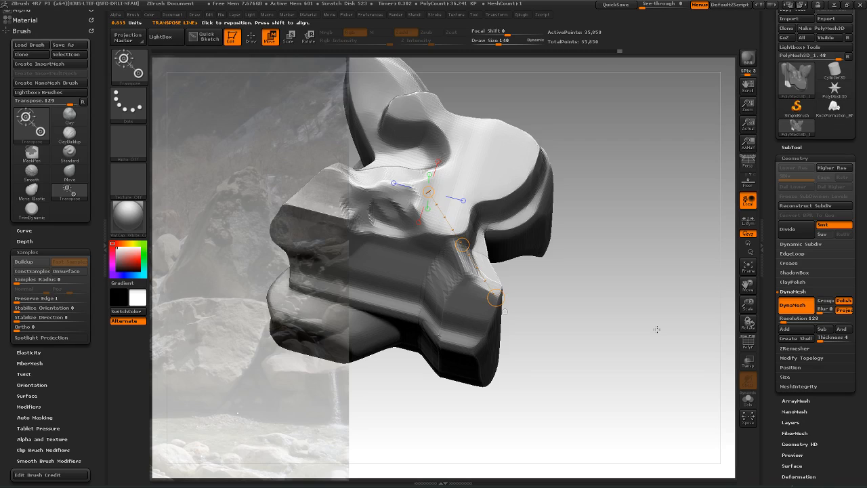
left_click_drag(604, 289, 665, 290)
left_click(252, 37)
Lasso-mask a vertical band through the middle of the rock's long side
key("ctrl")
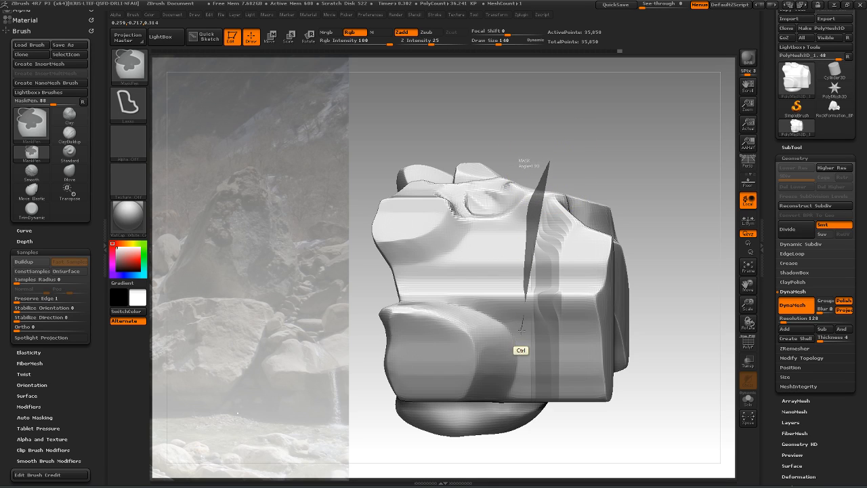
mouse_move(512, 334)
left_mouse_down("ctrl")
mouse_move(469, 326)
mouse_move(442, 287)
mouse_move(447, 223)
mouse_move(542, 165)
left_mouse_up("ctrl")
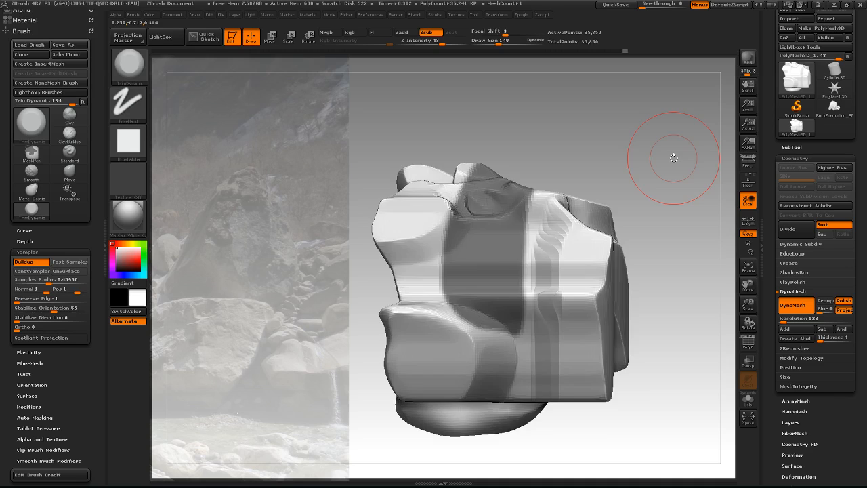
left_click_drag(672, 157, 631, 158, "shift")
left_click_drag(669, 127, 632, 193, "alt")
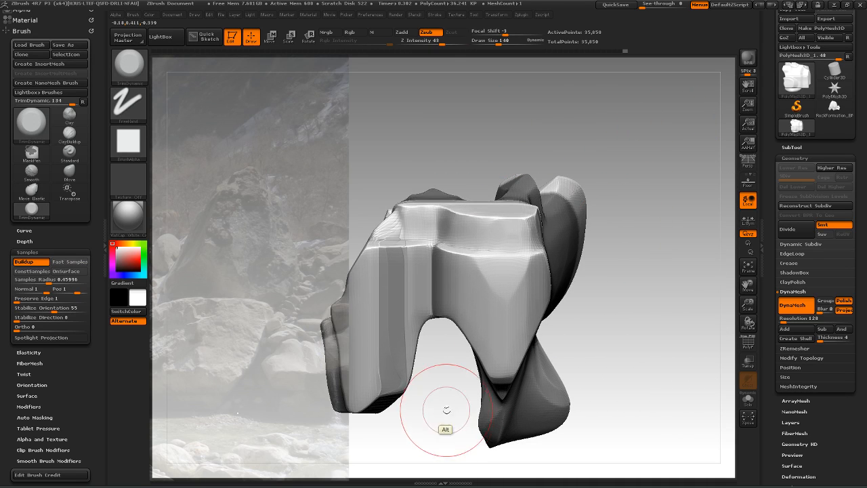
Remove the mask from the areas around the arch between the legs, and invert the remaining mask
key("ctrl")
mouse_move(414, 233)
left_mouse_down("ctrl+alt")
mouse_move(714, 212)
mouse_move(515, 468)
mouse_move(505, 468)
left_mouse_up("ctrl+alt")
mouse_move(682, 281)
left_mouse_down()
mouse_move(651, 251)
mouse_move(639, 212)
mouse_move(672, 270)
left_mouse_up()
key("ctrl+alt")
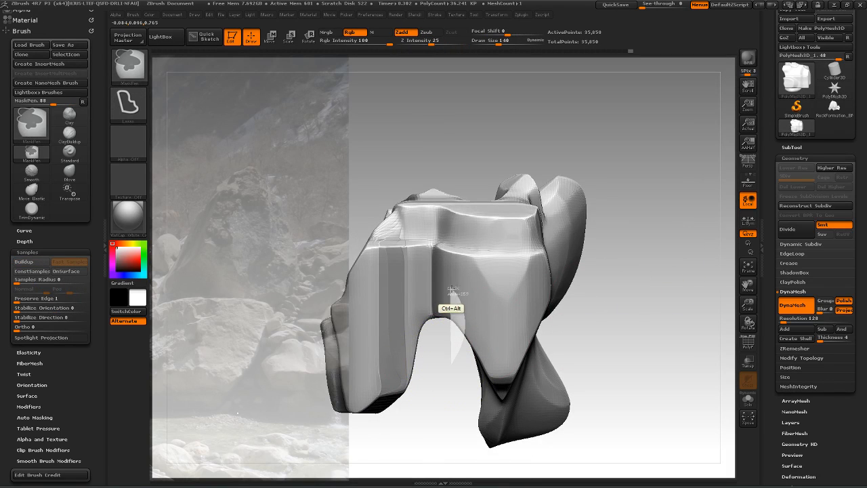
mouse_move(629, 284)
left_mouse_down()
mouse_move(639, 246)
mouse_move(608, 243)
mouse_move(611, 322)
mouse_move(625, 373)
mouse_move(643, 381)
mouse_move(595, 319)
mouse_move(615, 265)
mouse_move(670, 339)
mouse_move(679, 295)
mouse_move(652, 310)
mouse_move(634, 342)
mouse_move(515, 373)
left_mouse_up()
key("ctrl+alt")
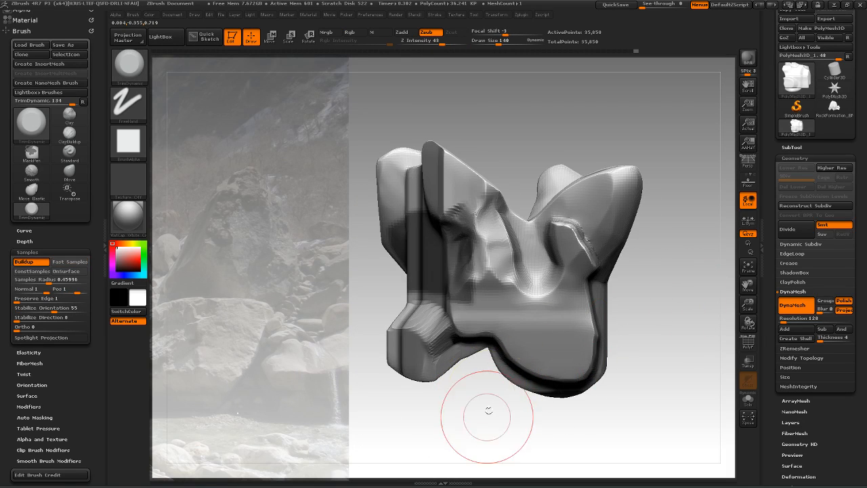
left_click_drag(488, 418, 497, 401)
key("ctrl+i")
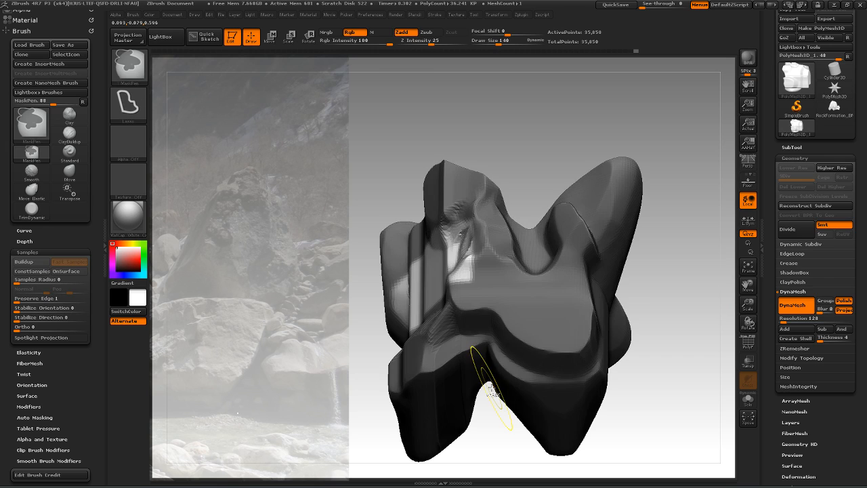
Pull the unmasked band on the rock's long side outward into a bulge with the SnakeHook brush at draw size 361
mouse_move(667, 241)
left_mouse_down()
mouse_move(720, 238)
mouse_move(654, 294)
mouse_move(638, 280)
left_mouse_up()
mouse_move(575, 285)
left_mouse_down()
mouse_move(554, 281)
mouse_move(654, 255)
mouse_move(654, 277)
mouse_move(705, 309)
mouse_move(671, 323)
mouse_move(658, 296)
mouse_move(664, 348)
mouse_move(605, 291)
mouse_move(573, 313)
mouse_move(687, 304)
mouse_move(624, 323)
left_mouse_up()
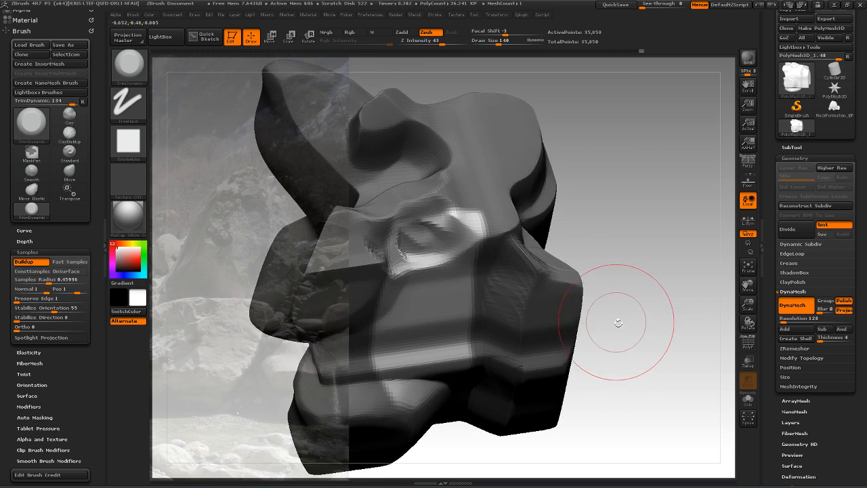
key("b")
key("m")
key("e")
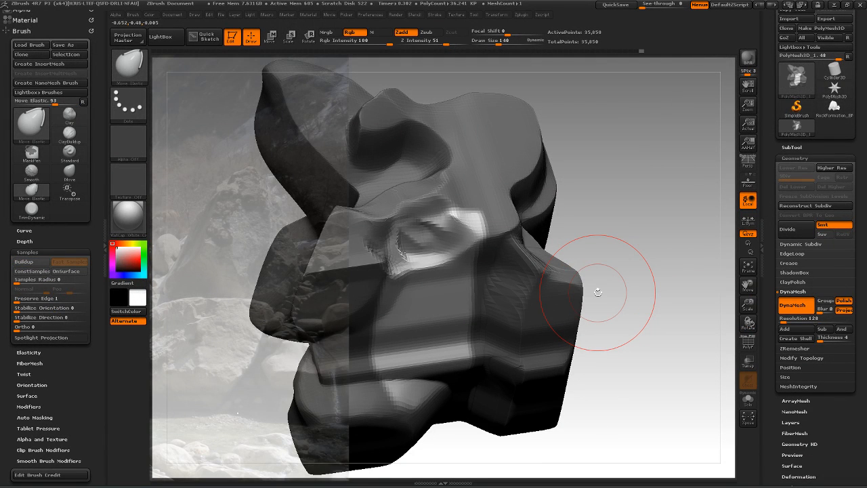
key("b")
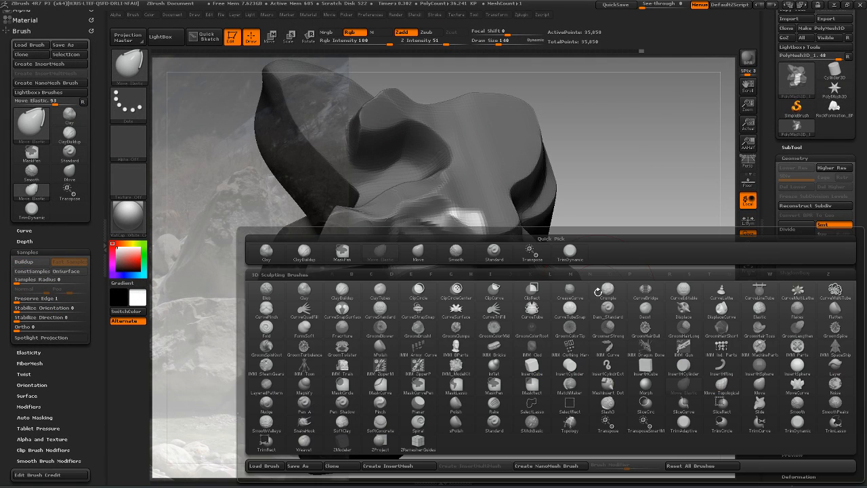
key("s")
key("h")
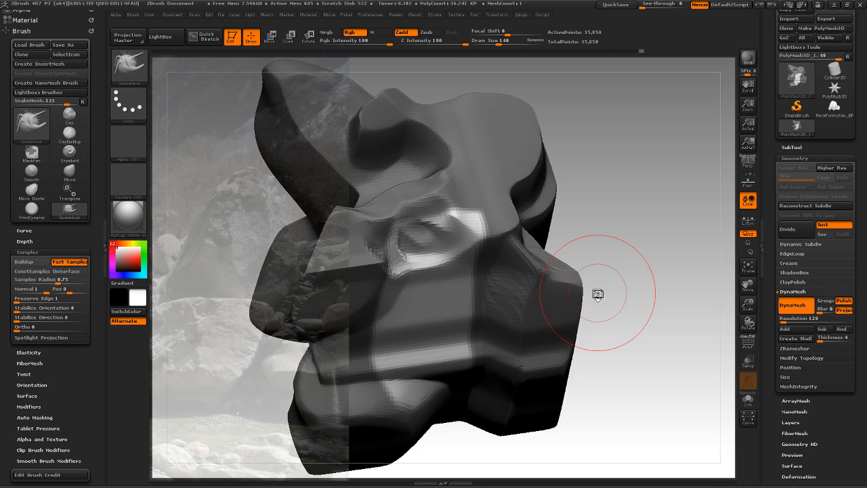
left_click_drag(505, 40, 509, 62)
left_click_drag(426, 321, 453, 374)
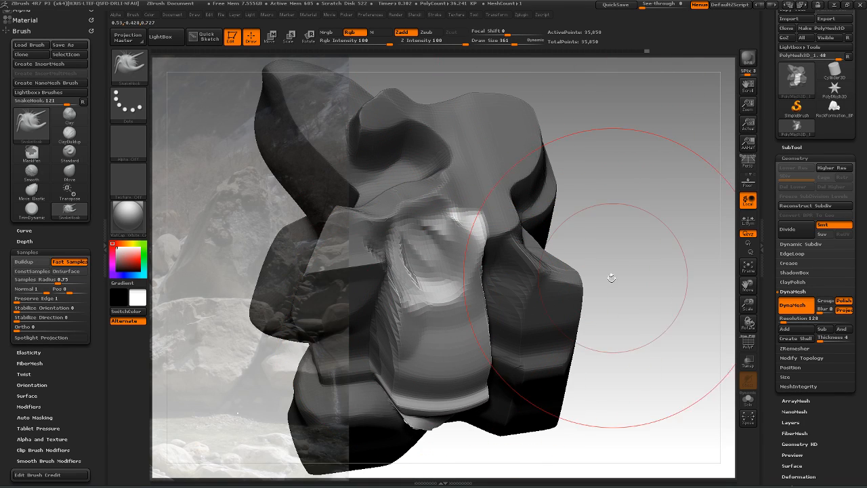
mouse_move(590, 286)
left_mouse_down()
mouse_move(615, 217)
mouse_move(597, 222)
mouse_move(606, 251)
left_mouse_up()
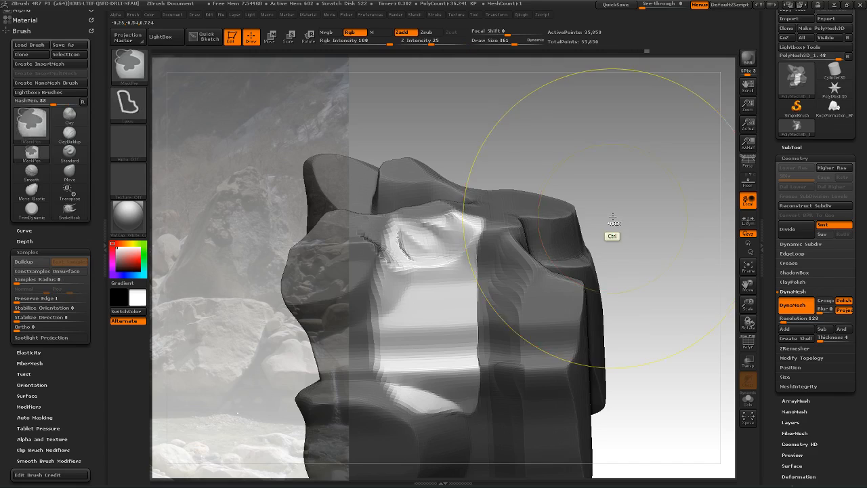
left_click_drag(610, 217, 582, 312)
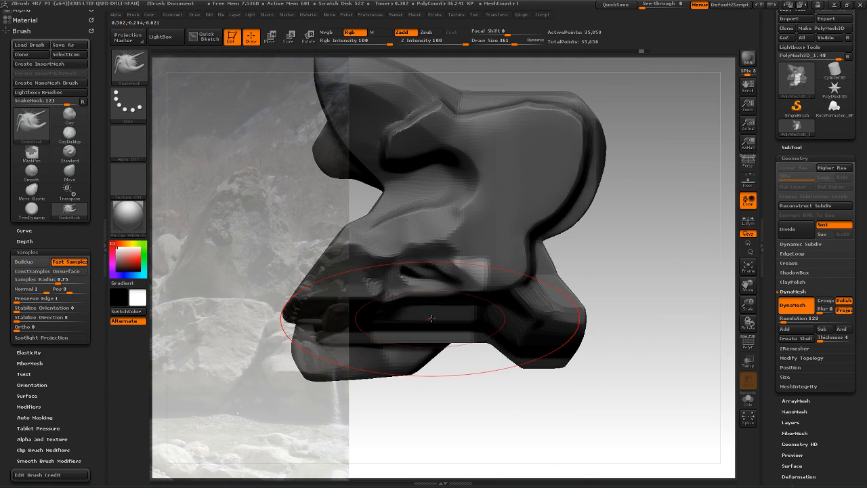
left_click_drag(434, 383, 433, 428)
mouse_move(653, 298)
left_mouse_down()
mouse_move(660, 246)
mouse_move(674, 259)
mouse_move(712, 260)
mouse_move(635, 271)
left_mouse_up()
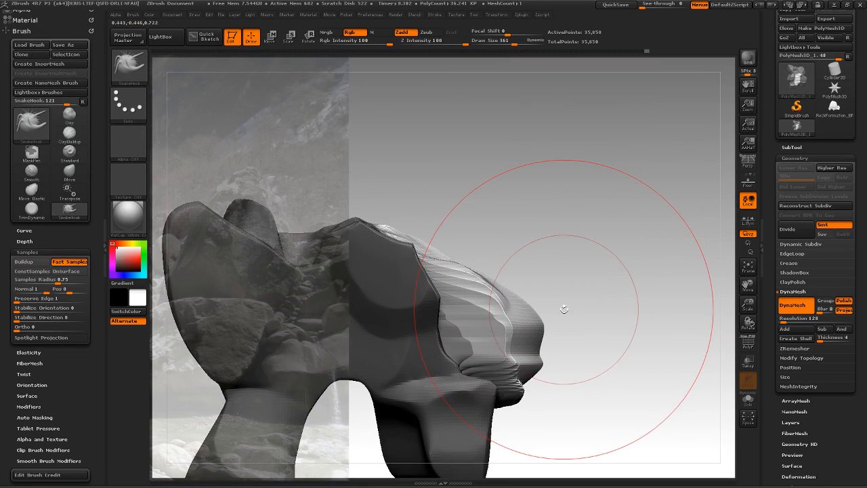
Push the pulled-out bulge on the rock's long side partly back in with the Move brush
key("b")
key("m")
key("v")
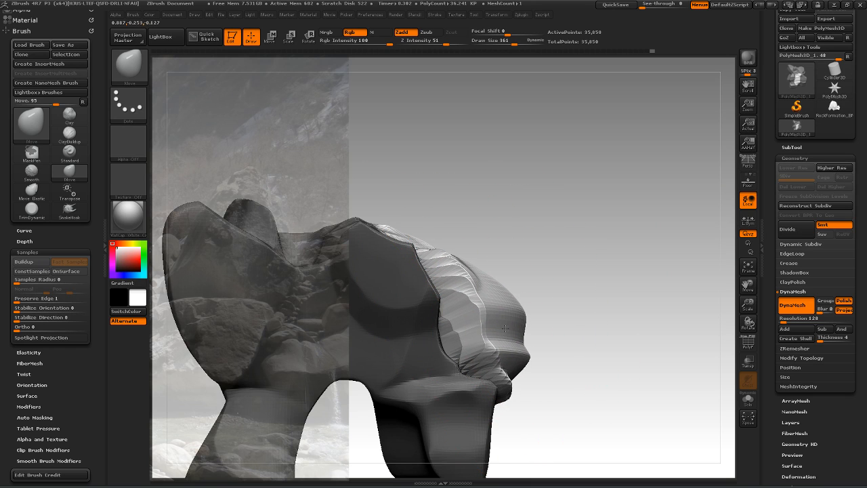
mouse_move(617, 305)
left_mouse_down()
mouse_move(617, 398)
mouse_move(663, 288)
mouse_move(624, 291)
left_mouse_up()
mouse_move(630, 259)
left_mouse_down()
mouse_move(608, 244)
mouse_move(615, 264)
mouse_move(596, 304)
mouse_move(627, 325)
mouse_move(644, 319)
mouse_move(615, 310)
mouse_move(638, 369)
mouse_move(567, 224)
mouse_move(616, 260)
mouse_move(657, 321)
mouse_move(666, 251)
mouse_move(639, 258)
mouse_move(617, 294)
mouse_move(644, 276)
mouse_move(656, 286)
mouse_move(631, 355)
mouse_move(607, 310)
mouse_move(691, 268)
left_mouse_up()
Lasso away the mask from the end of the large lobe opposite the bulge
key("ctrl+shift")
key("ctrl+alt")
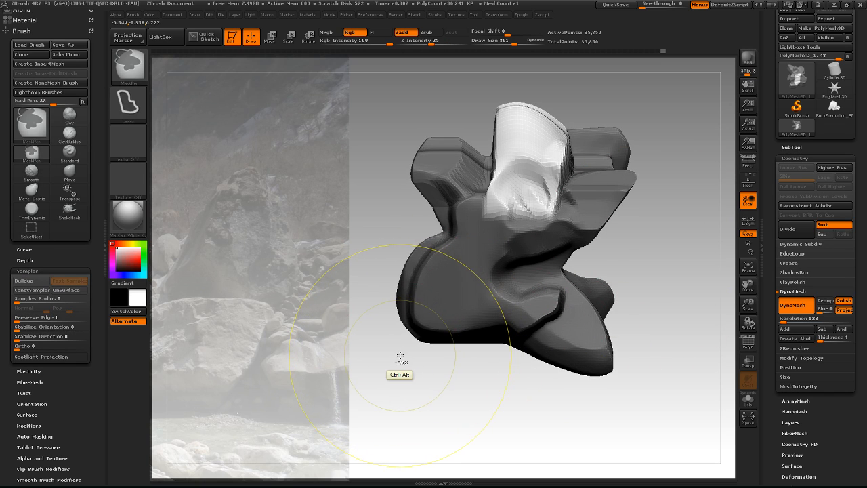
mouse_move(418, 284)
left_mouse_down("ctrl+alt")
mouse_move(381, 280)
mouse_move(359, 320)
left_mouse_up("ctrl+alt")
mouse_move(647, 306)
left_mouse_down()
mouse_move(637, 236)
mouse_move(587, 337)
mouse_move(570, 399)
left_mouse_up()
left_click_drag(620, 312, 512, 352)
Extend and taper the unmasked lobe end away from the rock with the Move Elastic brush
key("b")
key("m")
key("e")
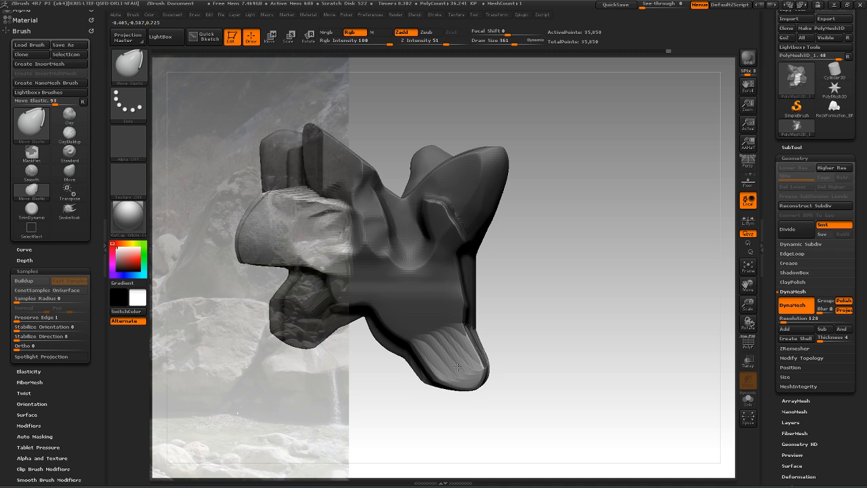
left_click_drag(547, 365, 529, 315)
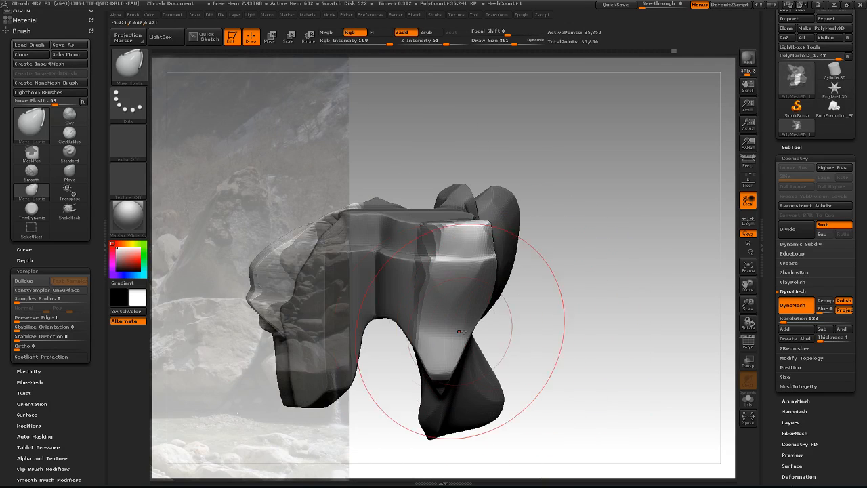
mouse_move(522, 329)
left_mouse_down()
mouse_move(580, 333)
mouse_move(540, 341)
mouse_move(538, 358)
left_mouse_up()
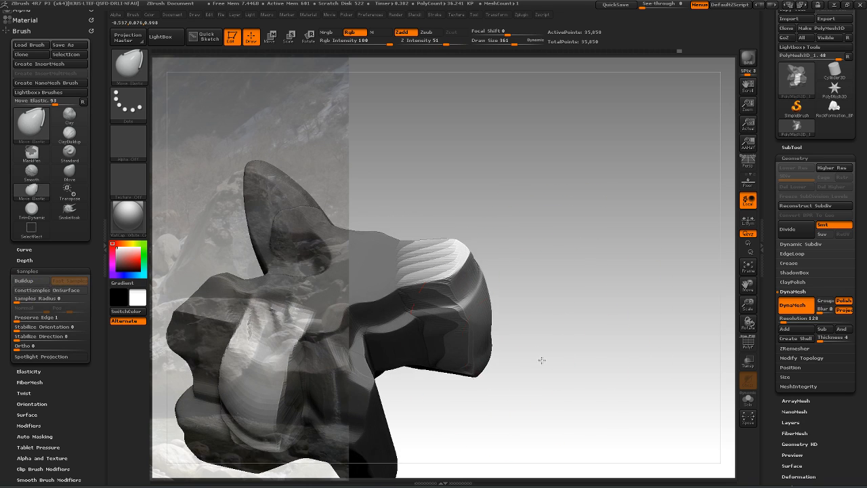
mouse_move(538, 325)
left_mouse_down()
mouse_move(547, 377)
mouse_move(535, 366)
left_mouse_up()
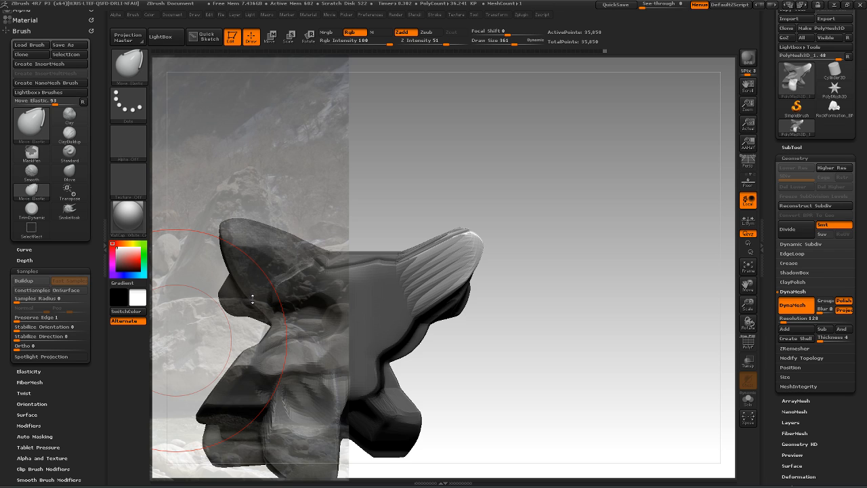
left_click_drag(532, 338, 617, 176)
left_click_drag(642, 239, 656, 301, "alt")
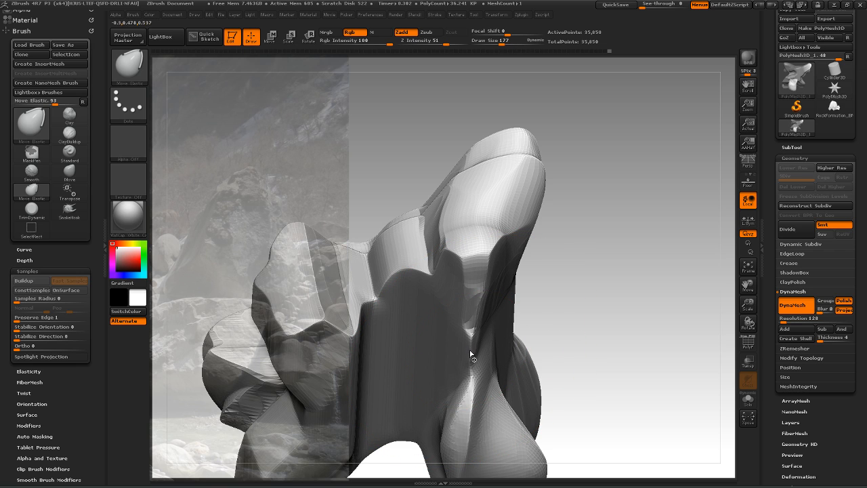
Choose the hPolish brush, test a stroke on the narrow crease beside the arch, and undo it
key("b")
key("t")
key("d")
key("b")
key("h")
key("p")
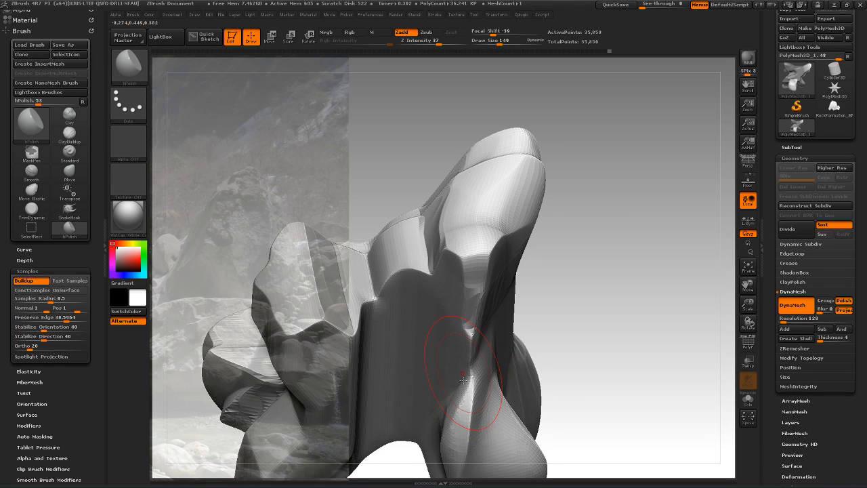
mouse_move(468, 372)
left_mouse_down()
mouse_move(466, 338)
mouse_move(468, 362)
left_mouse_up()
key("ctrl+z")
key("z")
mouse_move(608, 294)
left_mouse_down()
mouse_move(584, 302)
mouse_move(615, 277)
mouse_move(603, 291)
left_mouse_up()
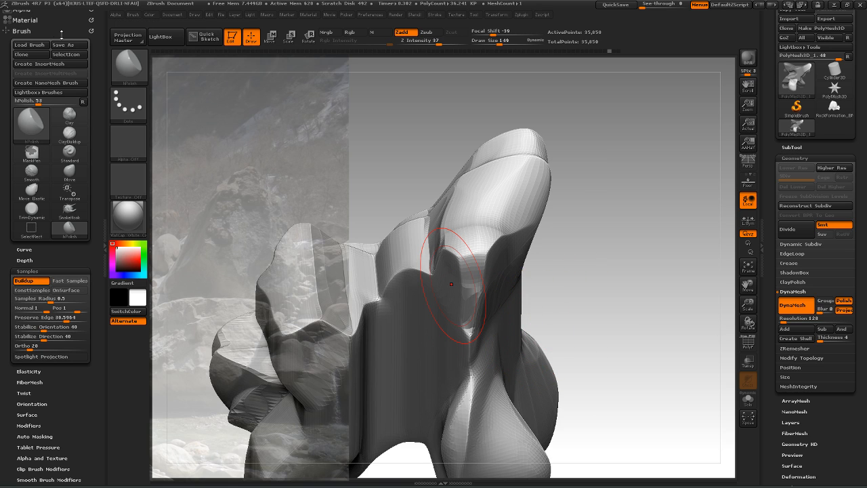
Try polishing the narrow crease with BackfaceMask auto masking enabled, and turn the option off again
scroll(57, 254, "down", 5)
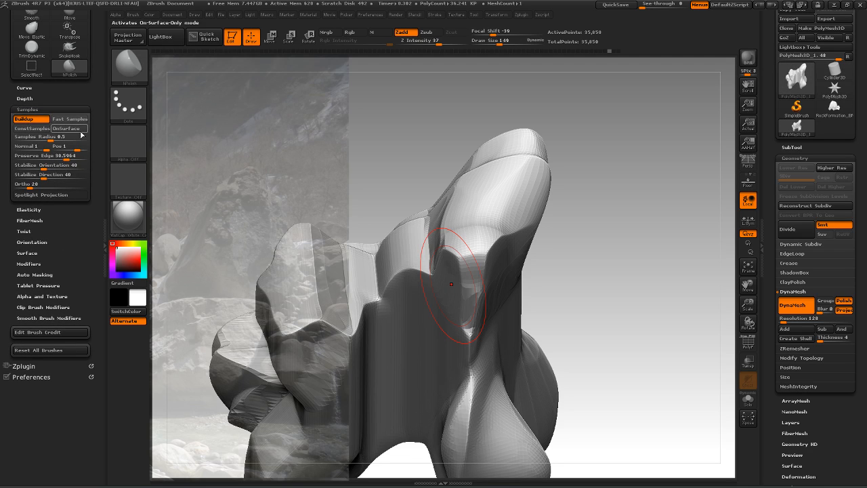
left_click(46, 274)
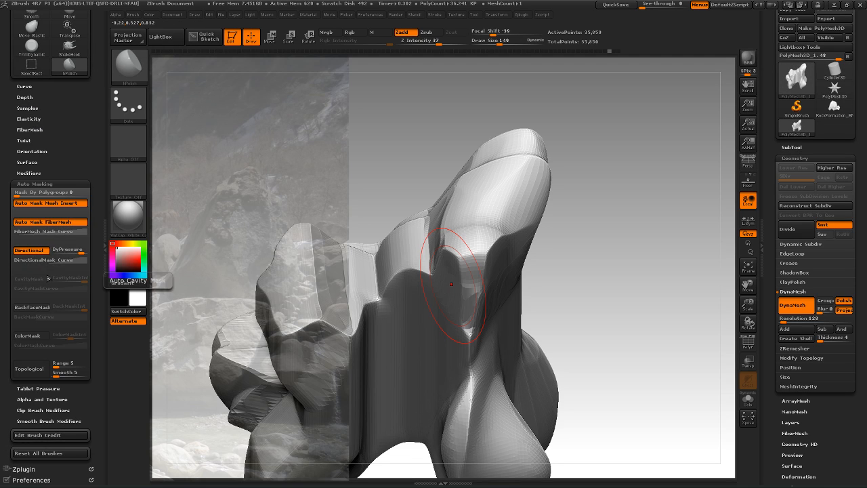
left_click(34, 308)
left_click_drag(563, 277, 562, 260)
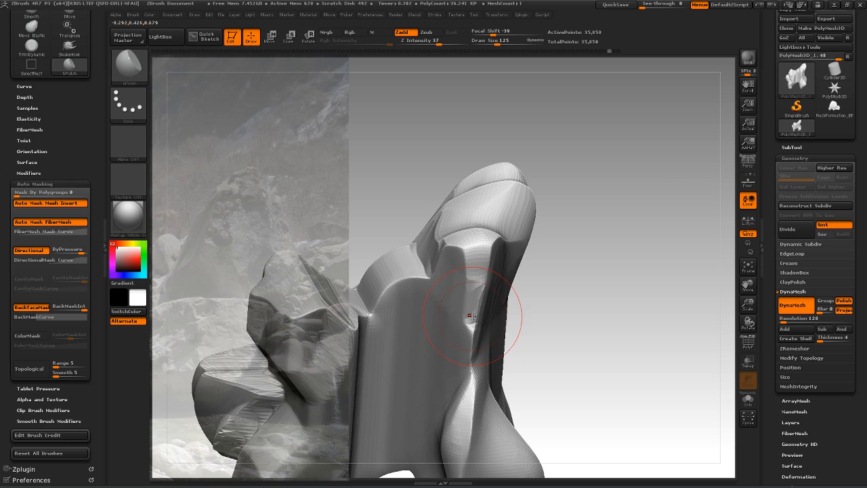
key("bracketright")
left_click_drag(557, 302, 460, 307)
left_click(50, 305)
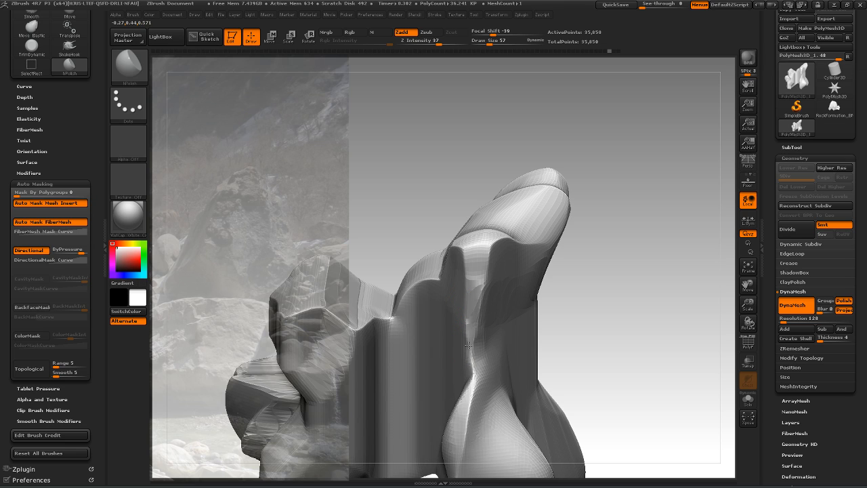
Flatten the narrow crease between the tall peak and the rounded leg with hPolish at draw size 57
mouse_move(612, 273)
left_mouse_down()
mouse_move(644, 271)
mouse_move(630, 274)
left_mouse_up()
mouse_move(504, 317)
left_mouse_down()
mouse_move(528, 315)
mouse_move(474, 288)
left_mouse_up()
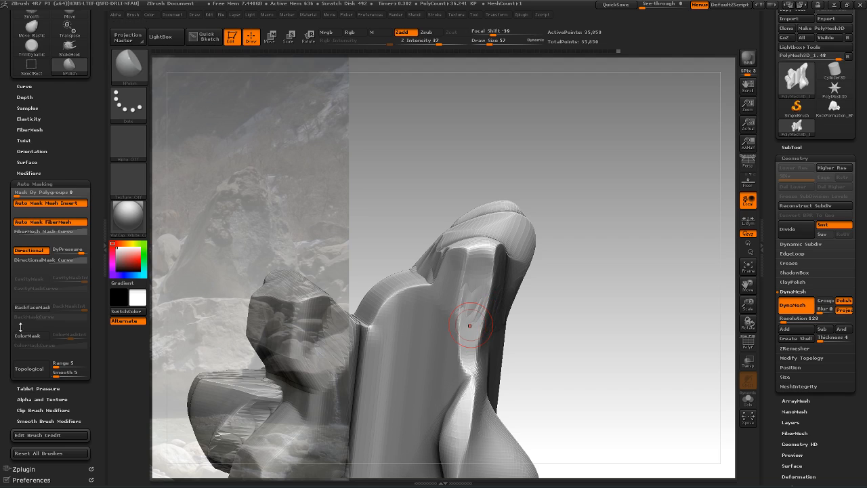
left_click_drag(598, 316, 477, 332)
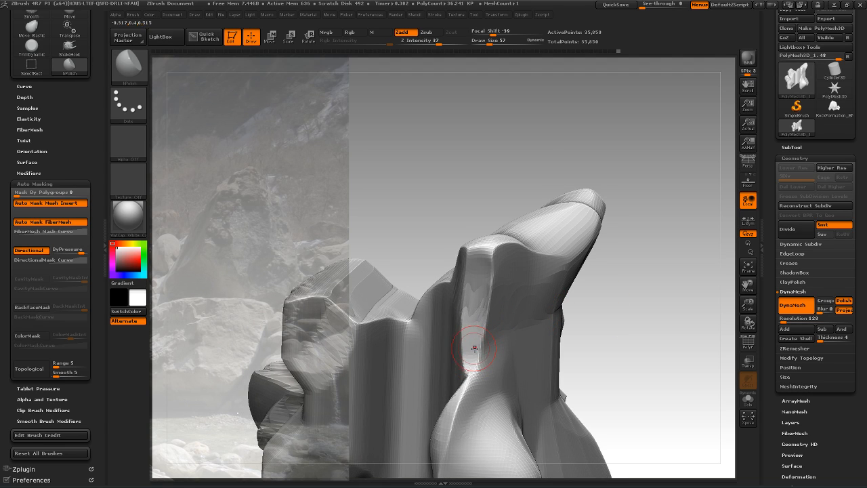
left_click_drag(480, 336, 443, 410)
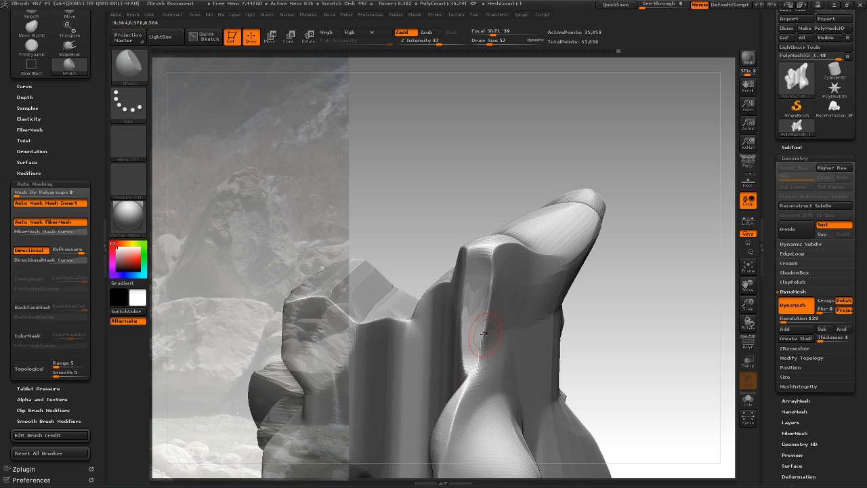
mouse_move(577, 277)
left_mouse_down()
mouse_move(660, 294)
mouse_move(493, 341)
left_mouse_up()
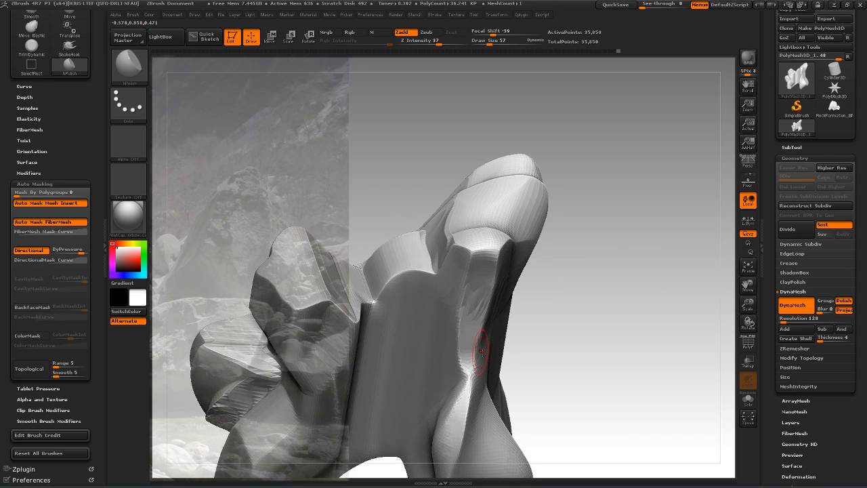
mouse_move(581, 299)
left_mouse_down()
mouse_move(594, 306)
mouse_move(587, 325)
mouse_move(616, 338)
mouse_move(604, 299)
mouse_move(625, 255)
mouse_move(612, 247)
mouse_move(461, 296)
left_mouse_up()
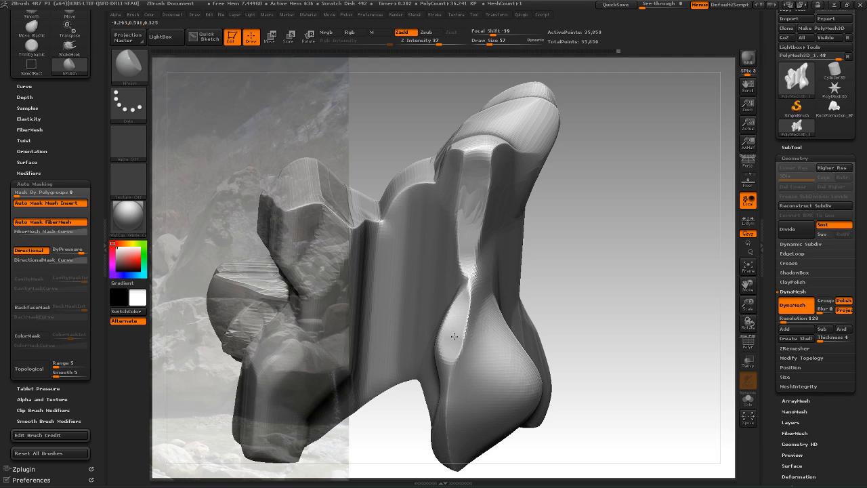
Give hPolish a square alpha and the FreeHand stroke, and flatten the sharp ridges around the rounded leg and arch
left_click(130, 141)
left_click(248, 145)
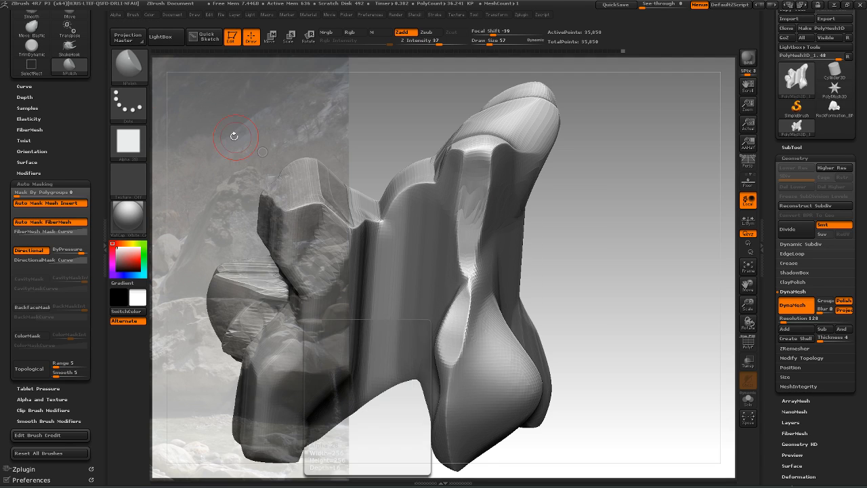
left_click(128, 103)
left_click(251, 112)
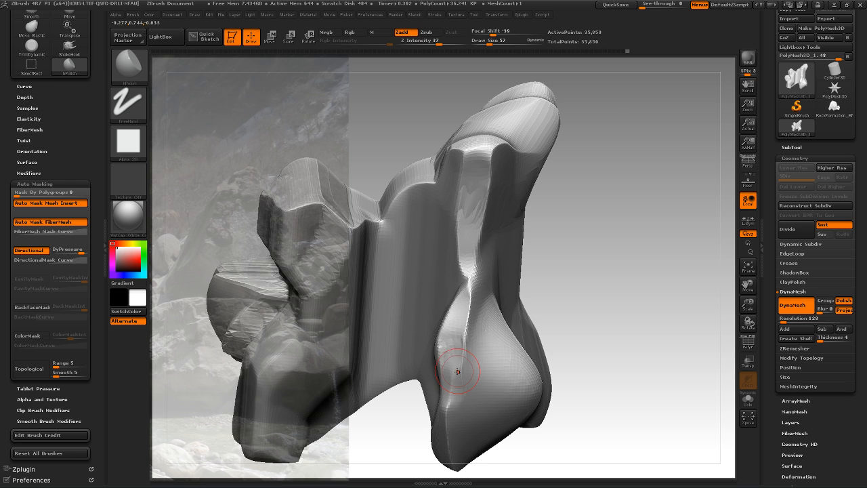
mouse_move(557, 292)
left_mouse_down()
mouse_move(544, 337)
mouse_move(540, 291)
mouse_move(469, 290)
left_mouse_up()
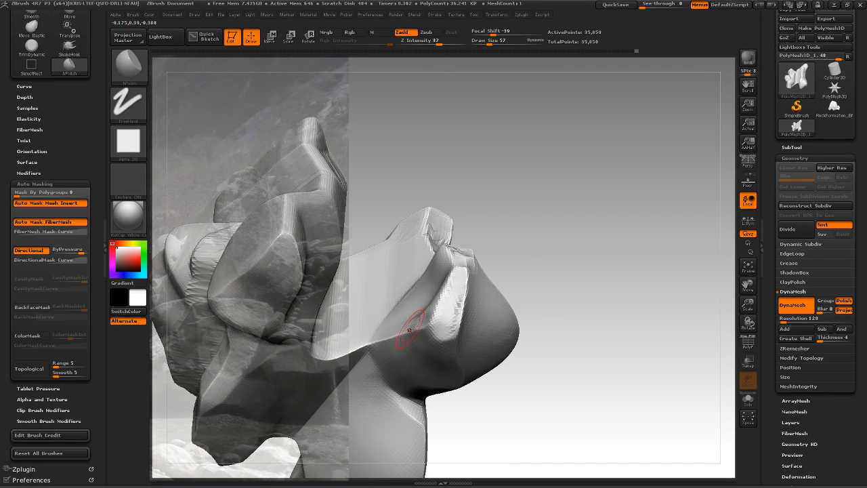
mouse_move(560, 266)
left_mouse_down()
mouse_move(567, 271)
mouse_move(563, 248)
mouse_move(539, 227)
mouse_move(621, 226)
mouse_move(466, 346)
left_mouse_up()
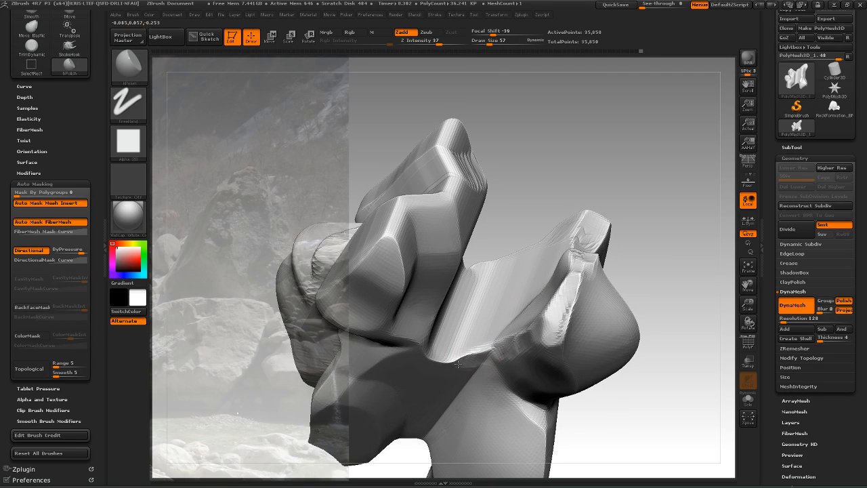
left_click_drag(472, 357, 446, 364)
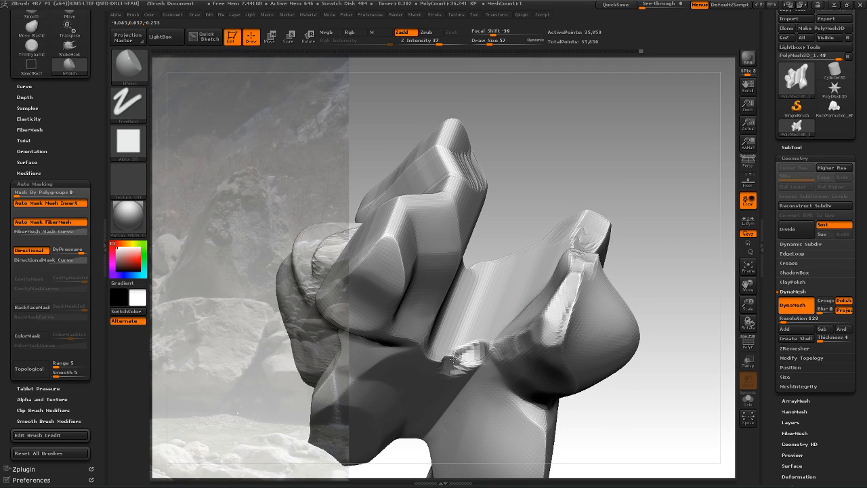
Chip the lower ends and edges of the blocky columns with the hPolish brush
mouse_move(603, 205)
left_mouse_down()
mouse_move(600, 182)
mouse_move(575, 310)
mouse_move(507, 263)
left_mouse_up()
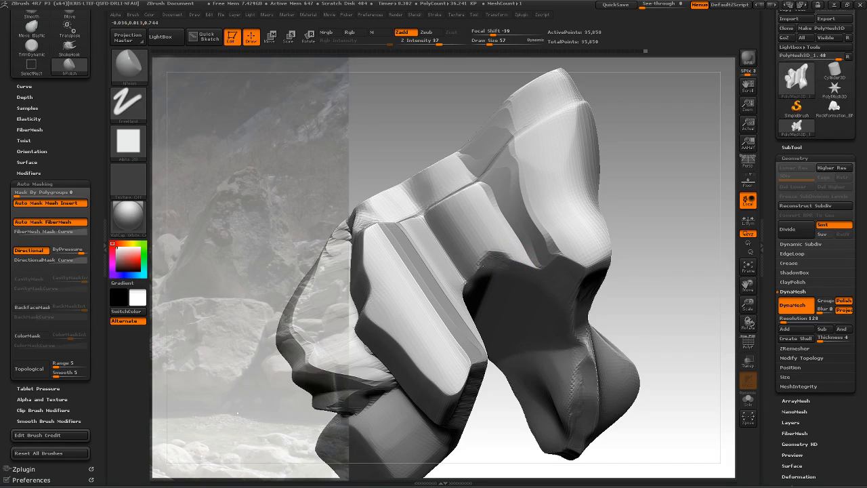
mouse_move(644, 252)
left_mouse_down()
mouse_move(648, 230)
mouse_move(630, 252)
mouse_move(493, 271)
left_mouse_up()
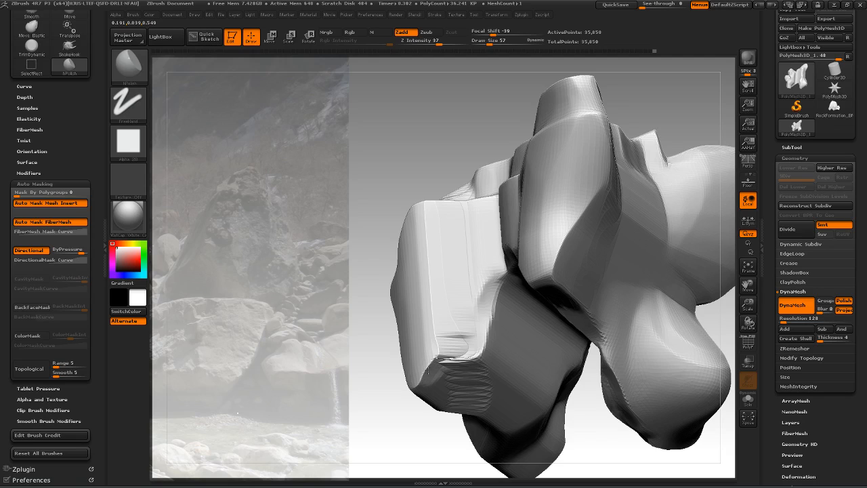
mouse_move(368, 368)
left_mouse_down()
mouse_move(403, 339)
mouse_move(417, 346)
left_mouse_up()
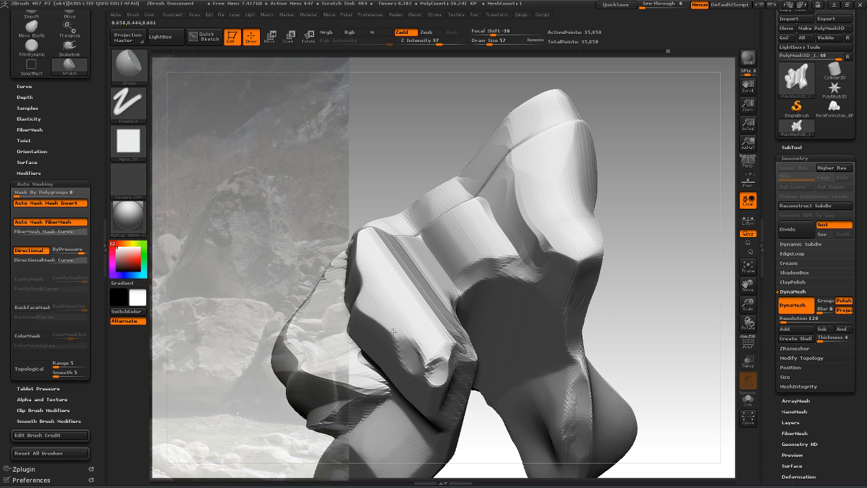
mouse_move(632, 203)
left_mouse_down()
mouse_move(664, 247)
mouse_move(583, 257)
mouse_move(542, 313)
left_mouse_up()
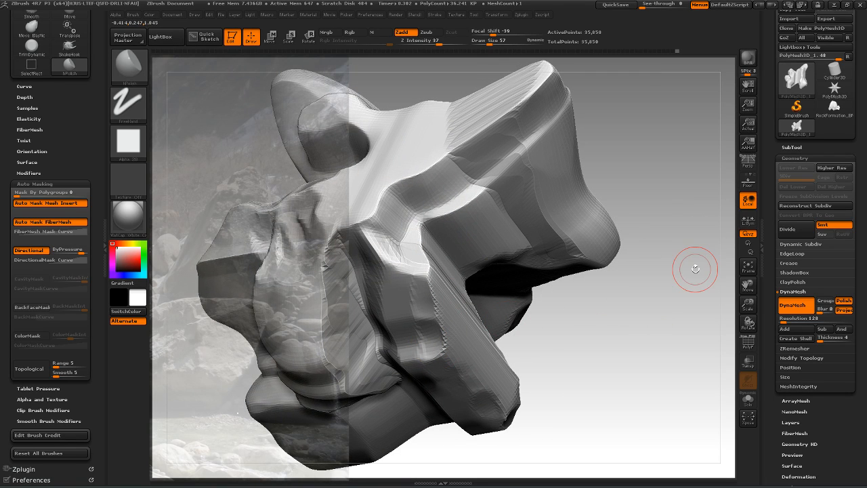
Remesh the reshaped rock with DynaMesh at resolution 128
left_click_drag(697, 271, 687, 241, "alt")
left_click_drag(652, 304, 663, 271, "alt")
left_click_drag(658, 223, 606, 179, "alt")
mouse_move(673, 224)
left_mouse_down()
mouse_move(678, 203)
mouse_move(716, 223)
left_mouse_up()
mouse_move(711, 272)
left_mouse_down("alt")
mouse_move(600, 246)
mouse_move(493, 263)
left_mouse_up("alt")
mouse_move(542, 258)
left_mouse_down()
mouse_move(551, 283)
mouse_move(550, 357)
left_mouse_up()
mouse_move(539, 290)
left_mouse_down("alt")
mouse_move(528, 351)
mouse_move(565, 286)
mouse_move(582, 277)
mouse_move(551, 314)
mouse_move(651, 266)
mouse_move(648, 288)
mouse_move(712, 266)
left_mouse_up("alt")
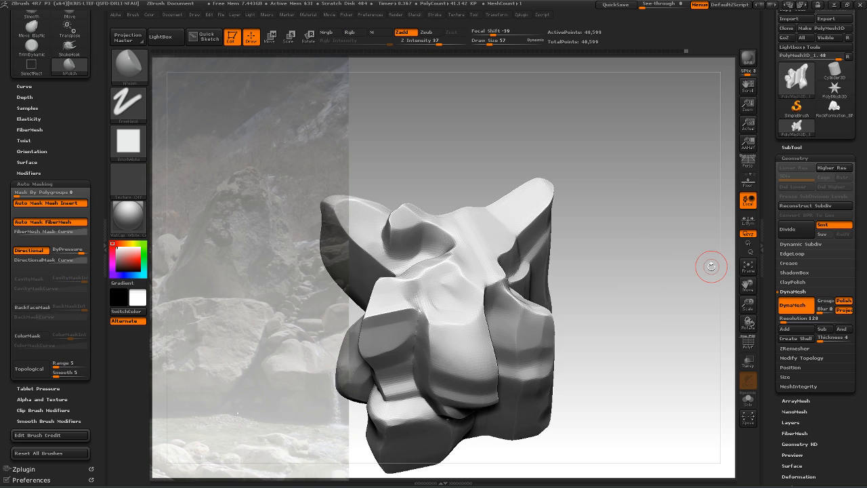
mouse_move(645, 311)
left_mouse_down()
mouse_move(657, 271)
mouse_move(660, 298)
mouse_move(629, 257)
mouse_move(647, 271)
left_mouse_up()
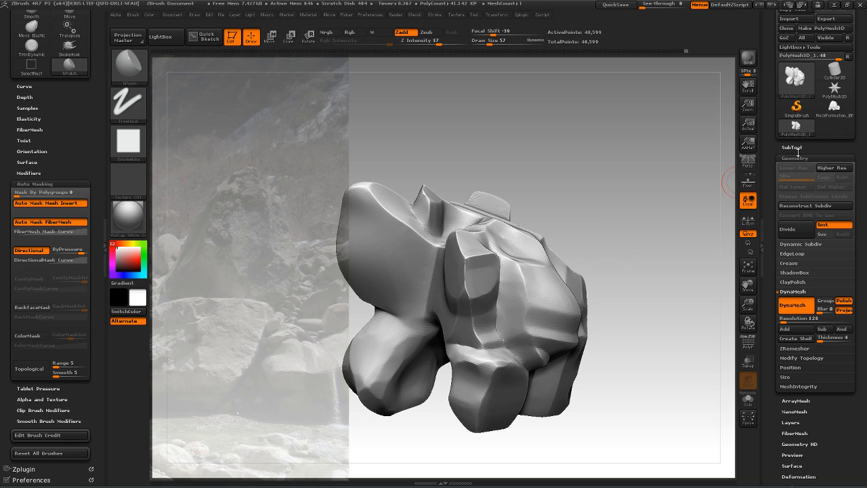
mouse_move(635, 277)
left_mouse_down()
mouse_move(590, 237)
mouse_move(550, 166)
mouse_move(543, 188)
mouse_move(557, 217)
mouse_move(532, 271)
mouse_move(580, 234)
mouse_move(610, 188)
mouse_move(503, 175)
left_mouse_up()
Leave Edit mode and draw the RockFormation tool on the canvas beside the current rock
left_click(231, 37)
left_click(834, 108)
mouse_move(579, 274)
left_mouse_down()
mouse_move(583, 317)
mouse_move(567, 468)
left_mouse_up()
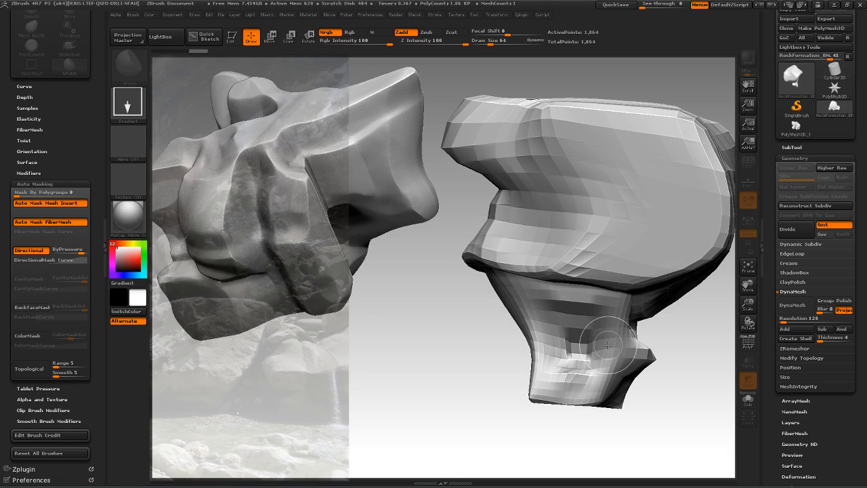